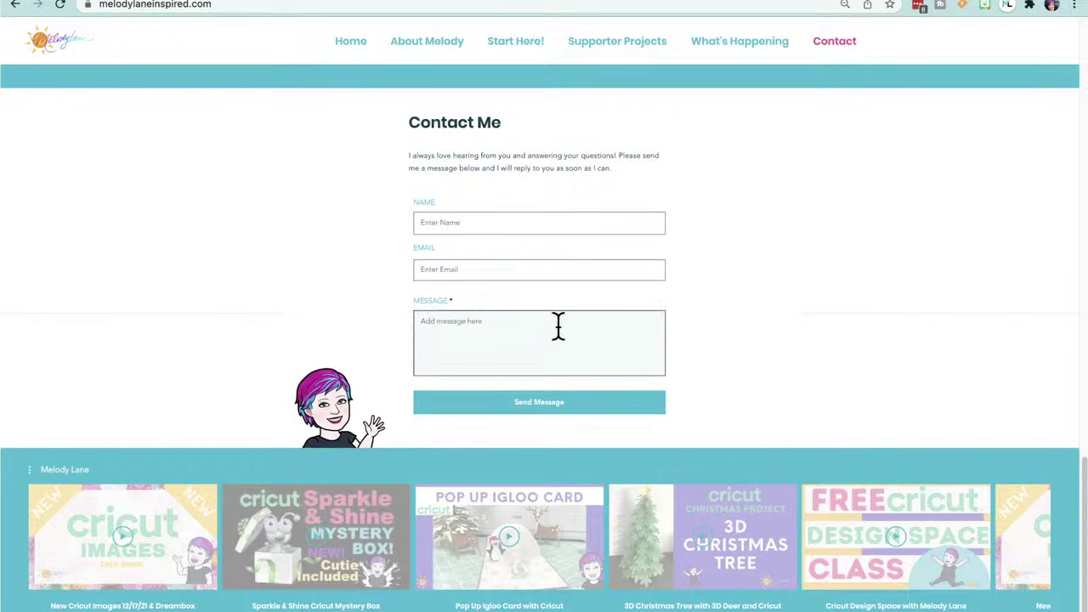
Step: Scroll up and down through the Melody Lane website in Chrome
{"action": "scroll", "coordinate": [557, 323], "scroll_direction": "up", "scroll_amount": 1}
{"action": "scroll", "coordinate": [558, 324], "scroll_direction": "up", "scroll_amount": 5}
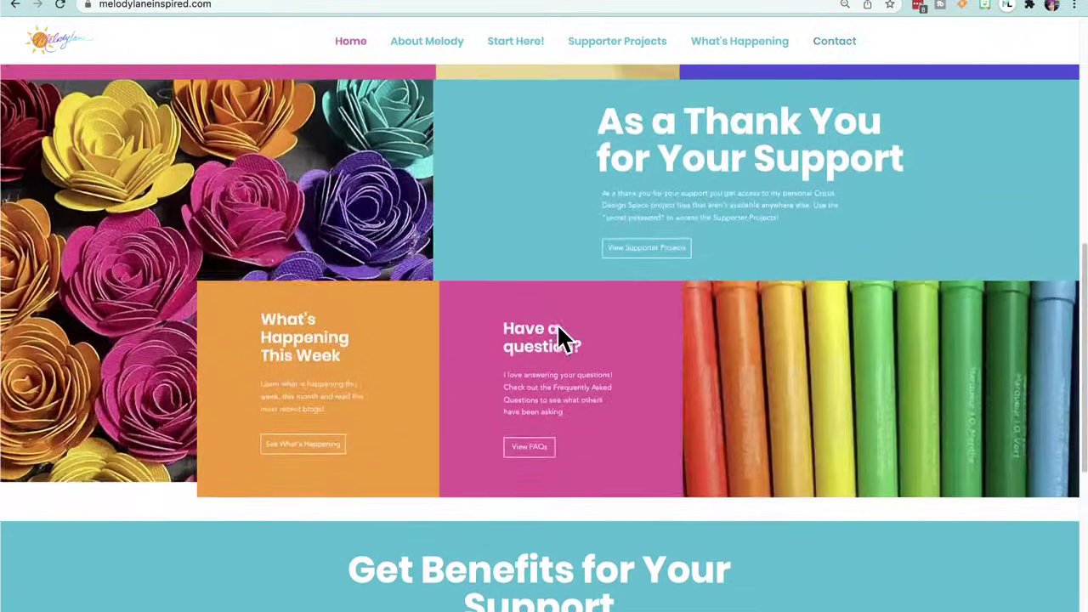
{"action": "scroll", "coordinate": [561, 337], "scroll_direction": "down", "scroll_amount": 4}
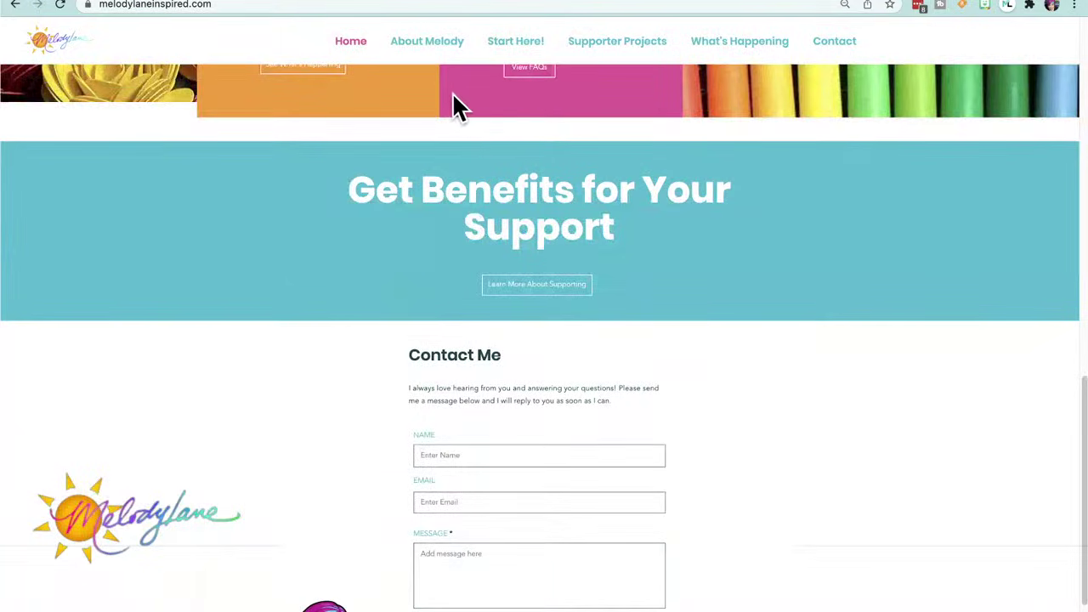
{"action": "scroll", "coordinate": [406, 129], "scroll_direction": "up", "scroll_amount": 4}
{"action": "scroll", "coordinate": [405, 121], "scroll_direction": "up", "scroll_amount": 10}
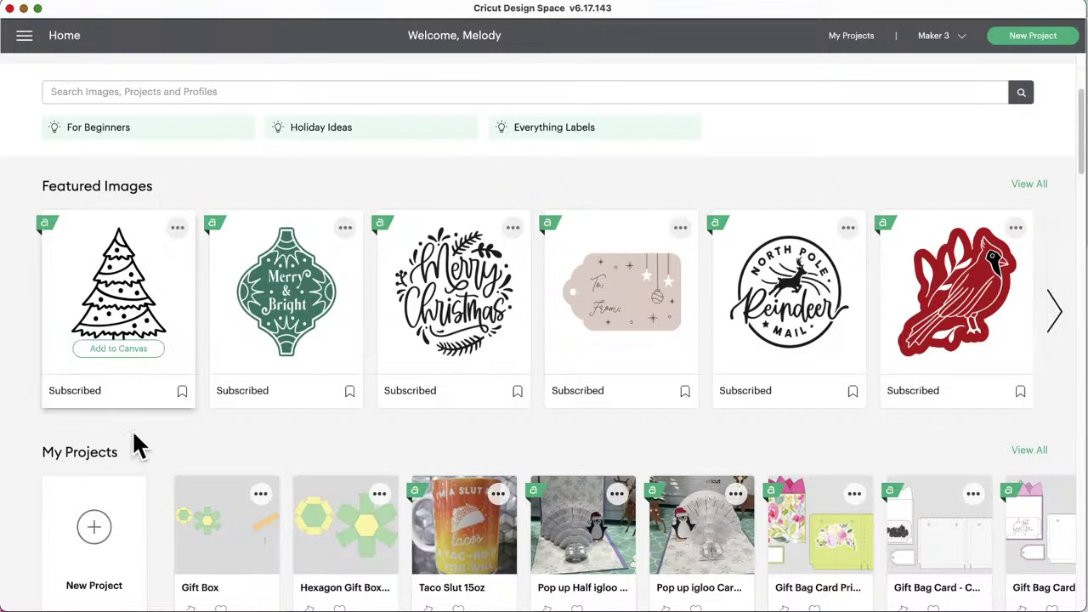
Step: Start a new blank Untitled project and show All Images in the image library
{"action": "left_click", "coordinate": [96, 536]}
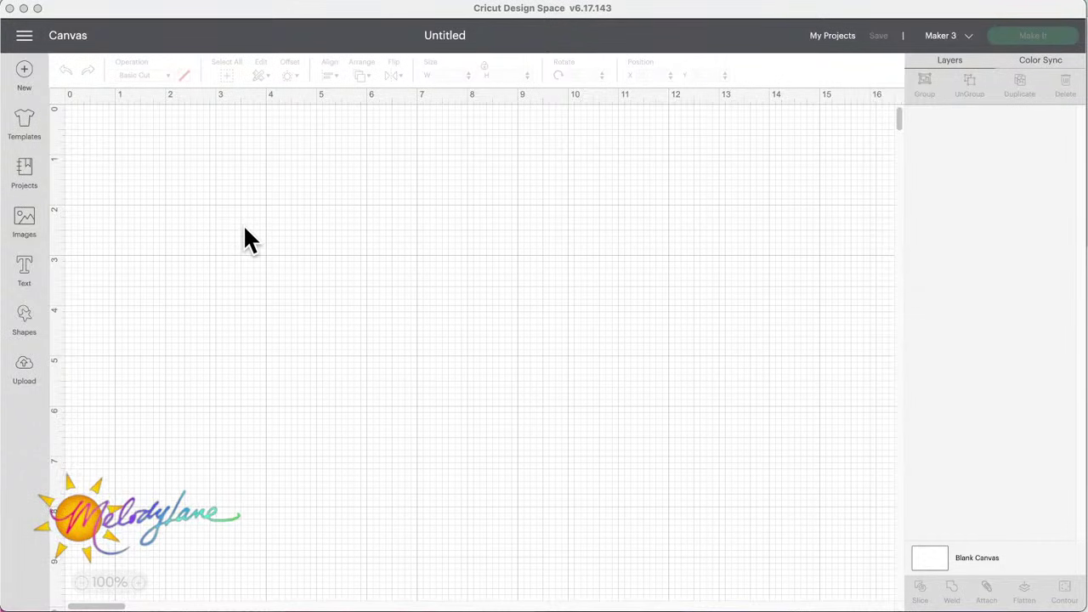
{"action": "left_click", "coordinate": [27, 222]}
{"action": "left_click", "coordinate": [33, 224]}
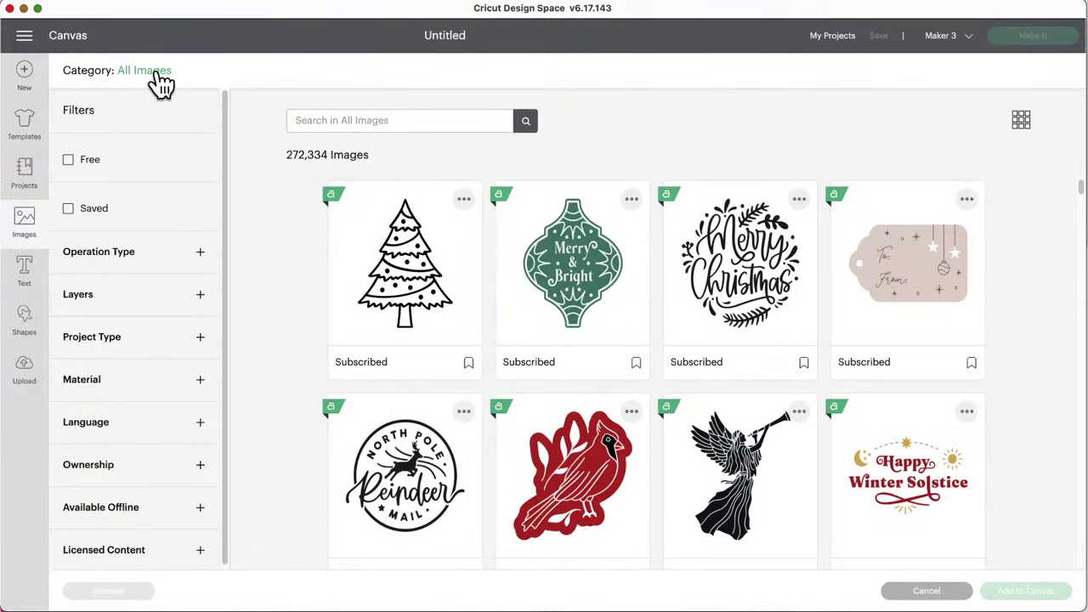
Step: Browse the 5,590 sets in the Image Sets category, then close the library
{"action": "left_click", "coordinate": [151, 71]}
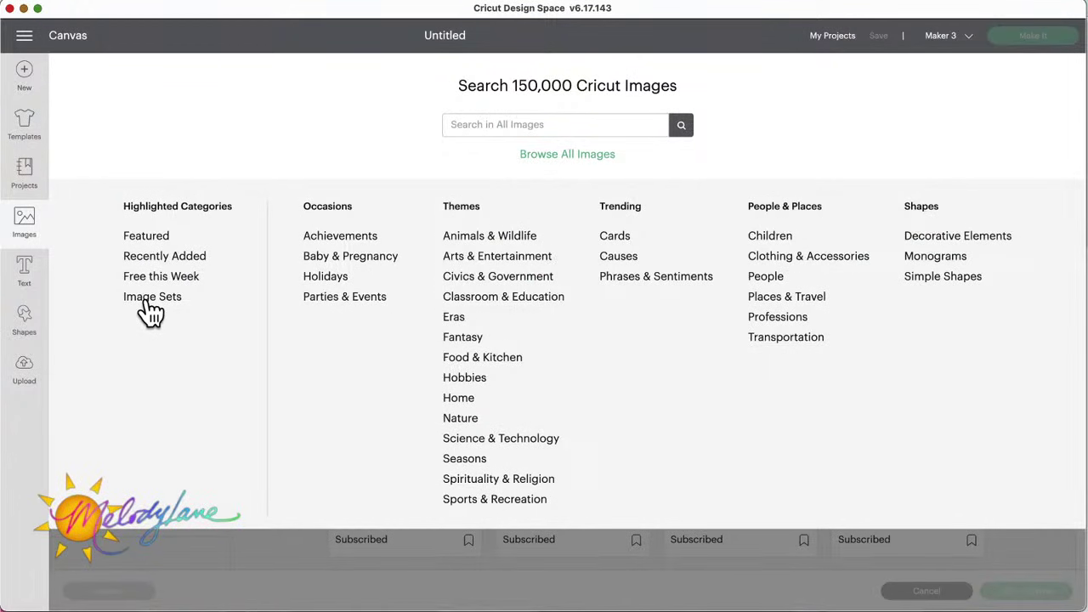
{"action": "left_click", "coordinate": [150, 312]}
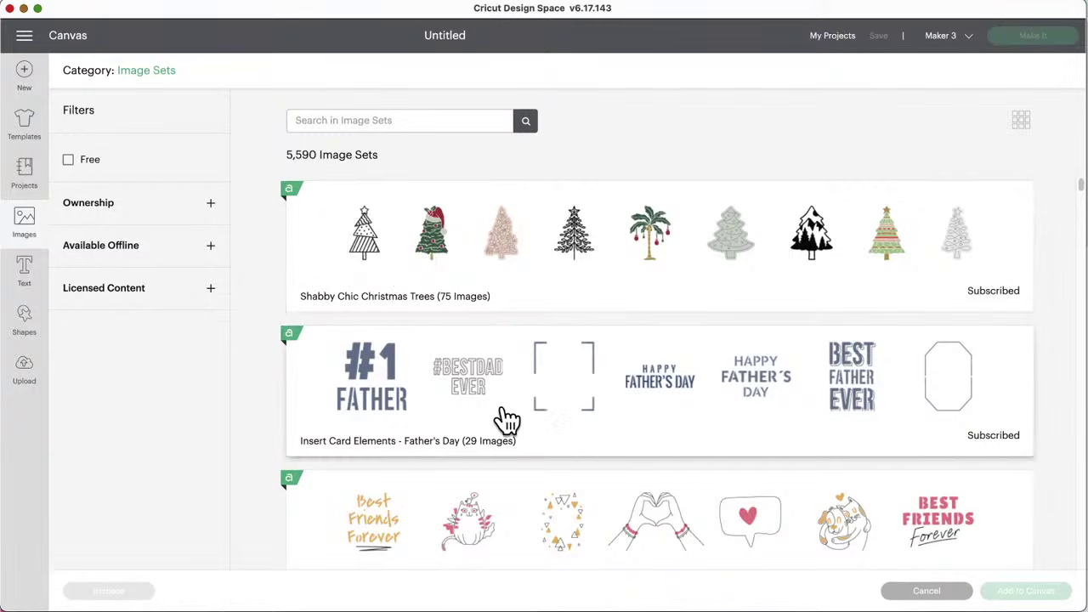
{"action": "scroll", "coordinate": [507, 350], "scroll_direction": "down", "scroll_amount": 5}
{"action": "scroll", "coordinate": [508, 419], "scroll_direction": "down", "scroll_amount": 1}
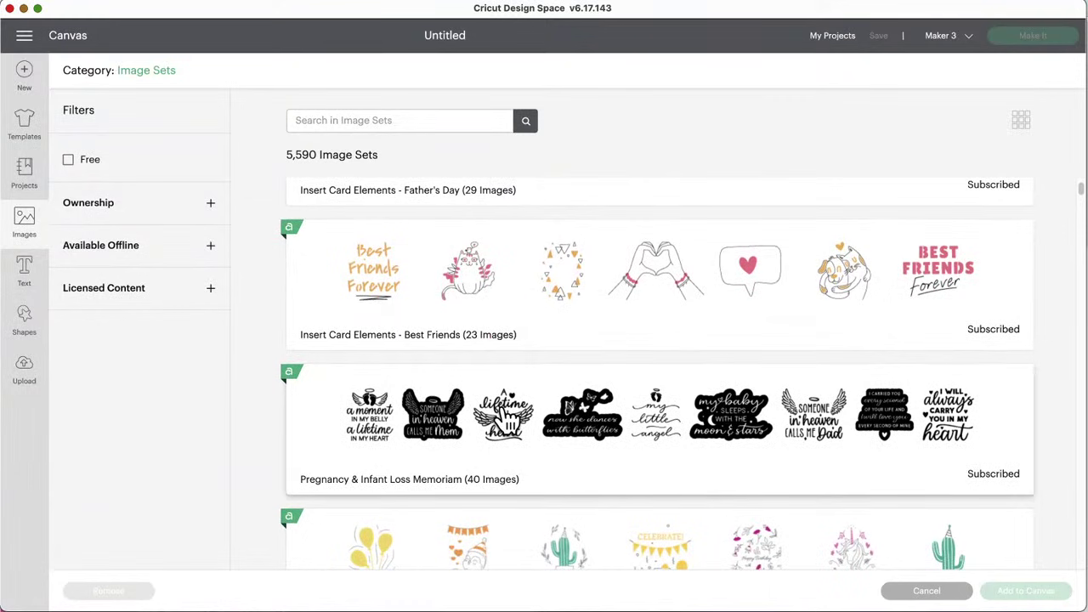
{"action": "scroll", "coordinate": [508, 419], "scroll_direction": "up", "scroll_amount": 6}
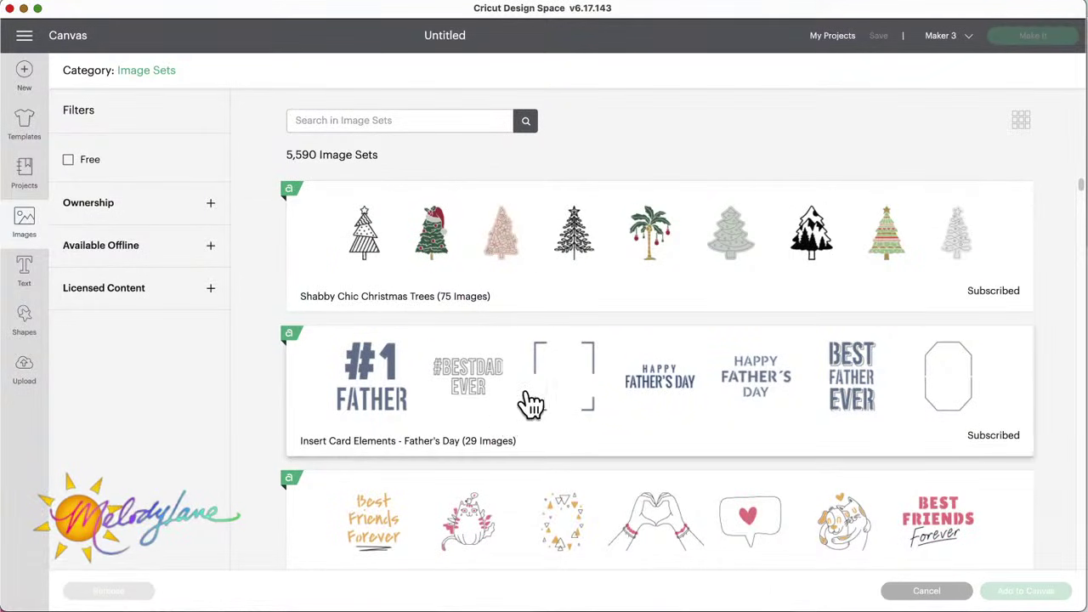
{"action": "left_click", "coordinate": [28, 225]}
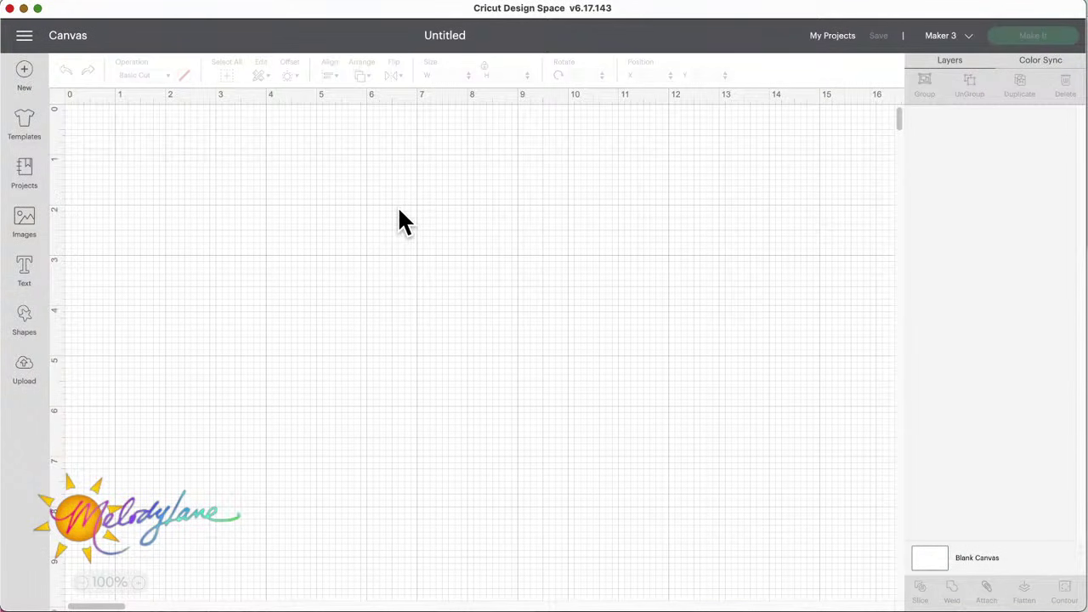
Step: Add a square from Shapes and move it down and right on the canvas
{"action": "left_click", "coordinate": [24, 321]}
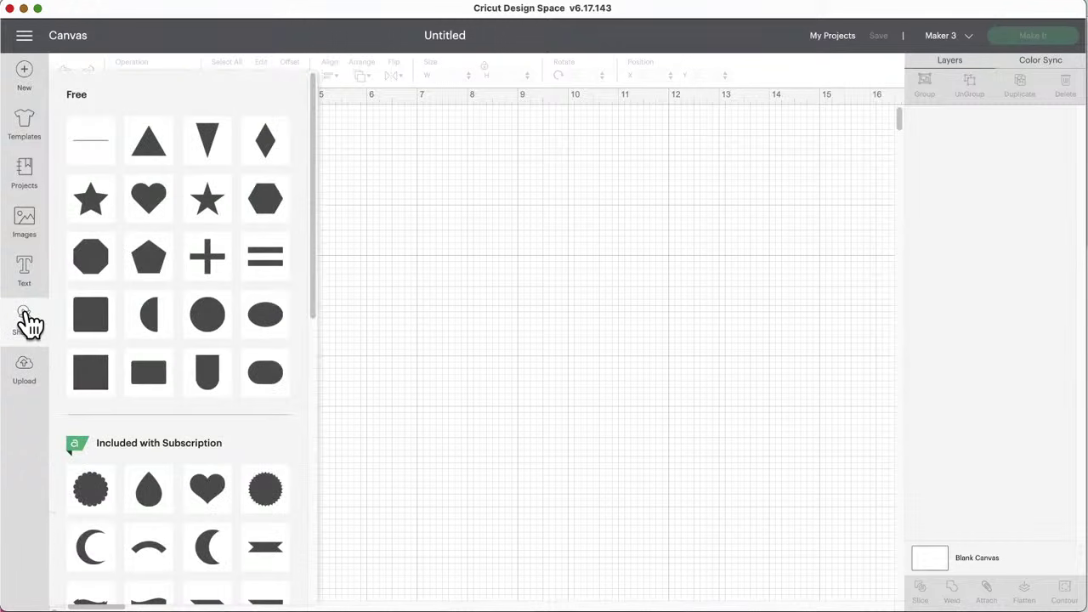
{"action": "left_click", "coordinate": [92, 370]}
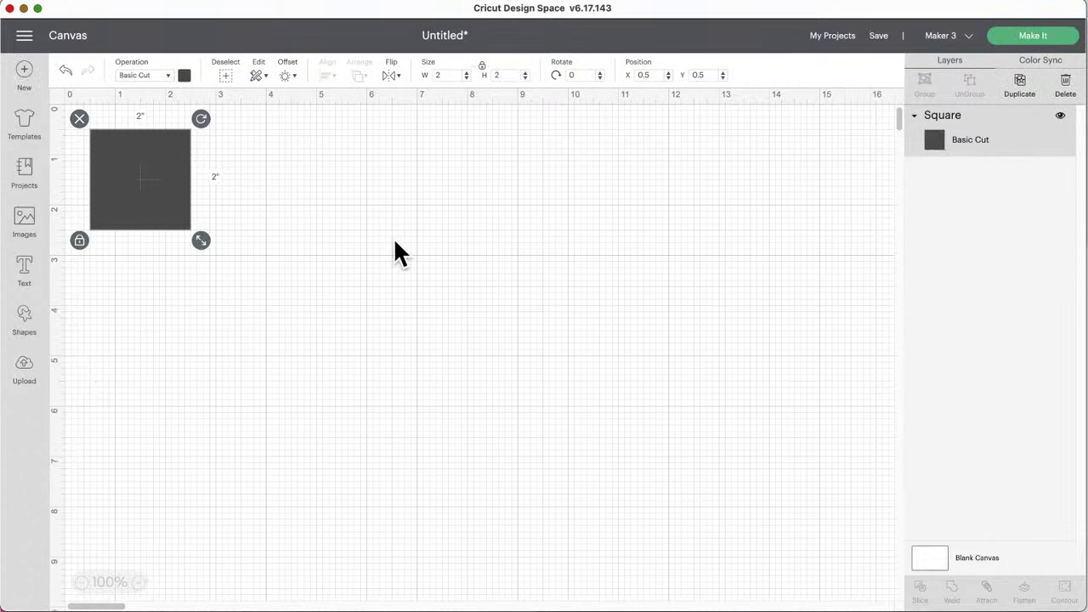
{"action": "left_click_drag", "start_coordinate": [120, 175], "coordinate": [286, 214]}
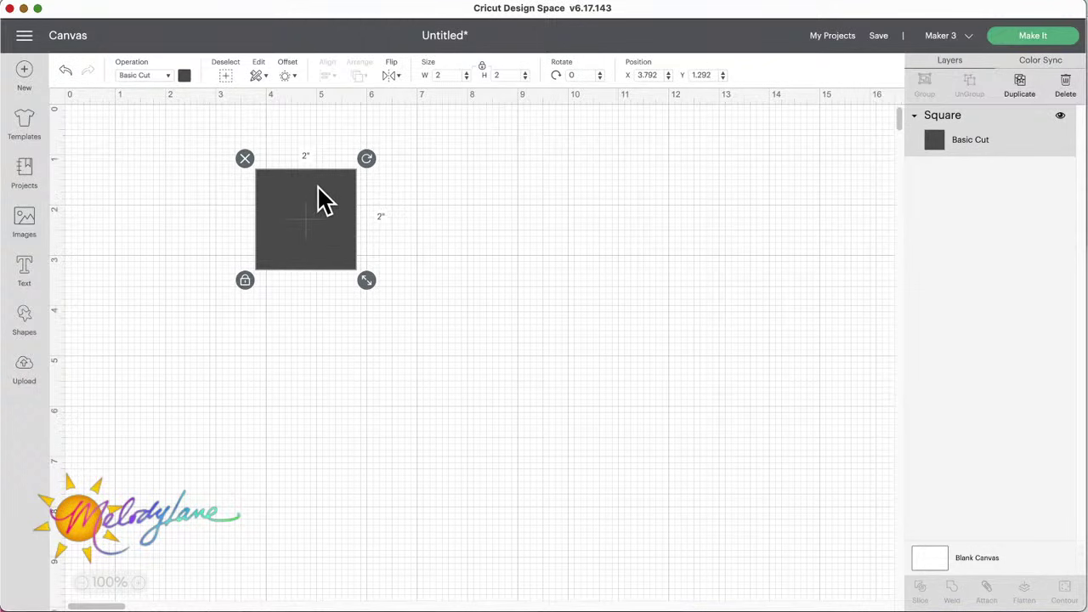
Step: Set the square's width to 8.5 in, unlock proportions, and set height to 5.5 in
{"action": "double_click", "coordinate": [456, 75]}
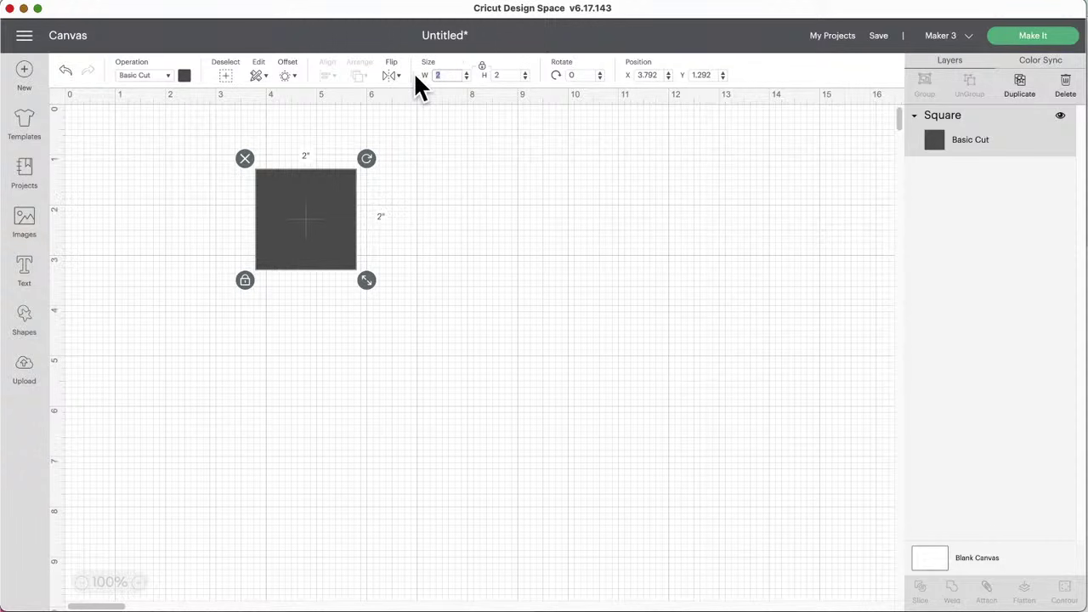
{"action": "type", "text": "5"}
{"action": "key", "text": "Return"}
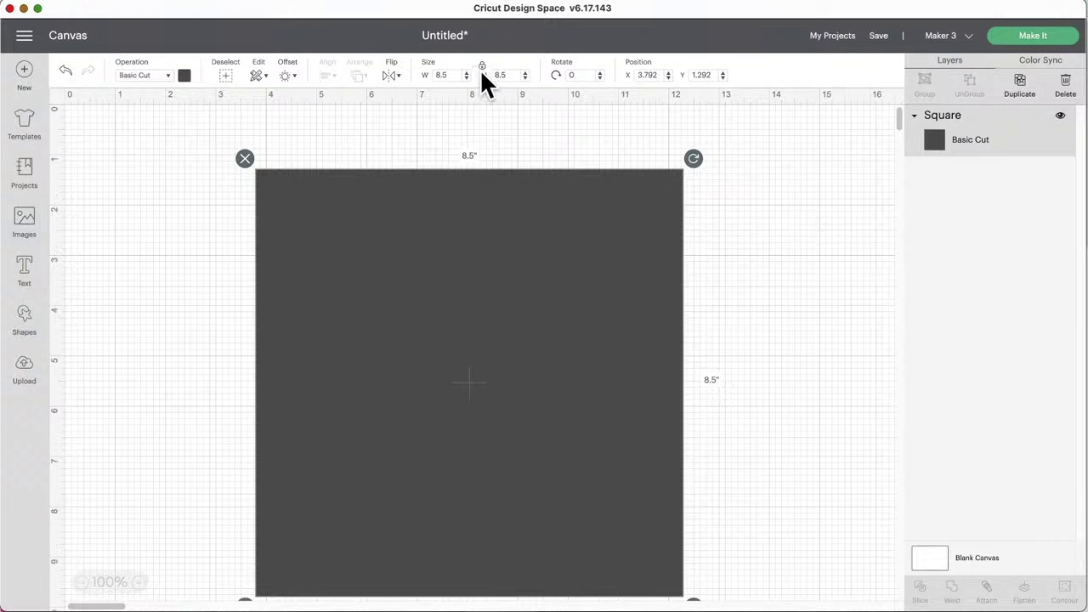
{"action": "scroll", "coordinate": [491, 126], "scroll_direction": "down", "scroll_amount": 5}
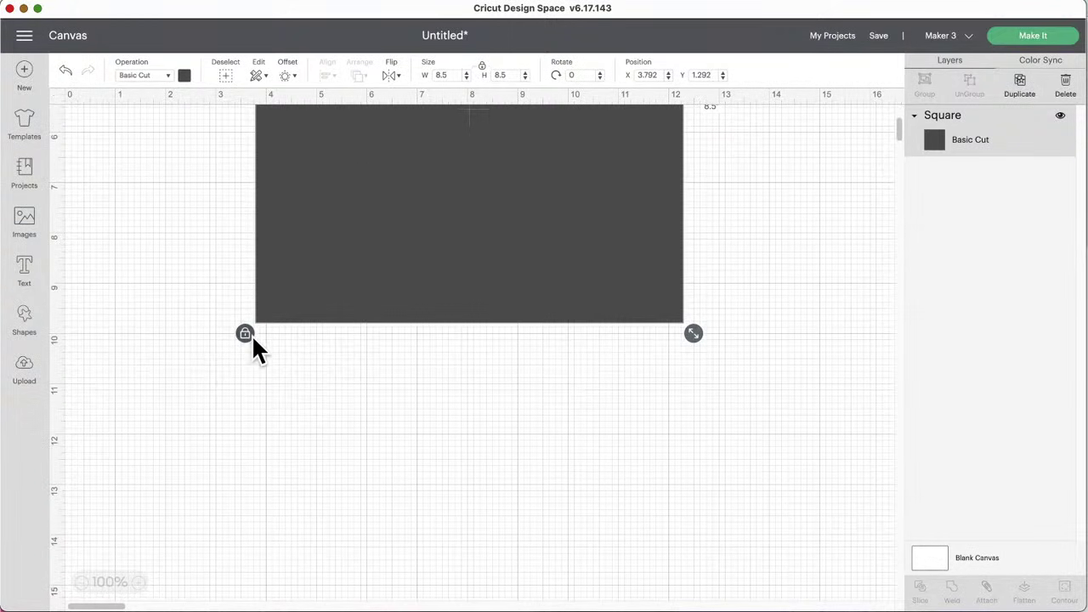
{"action": "left_click", "coordinate": [246, 333]}
{"action": "scroll", "coordinate": [332, 355], "scroll_direction": "up", "scroll_amount": 5}
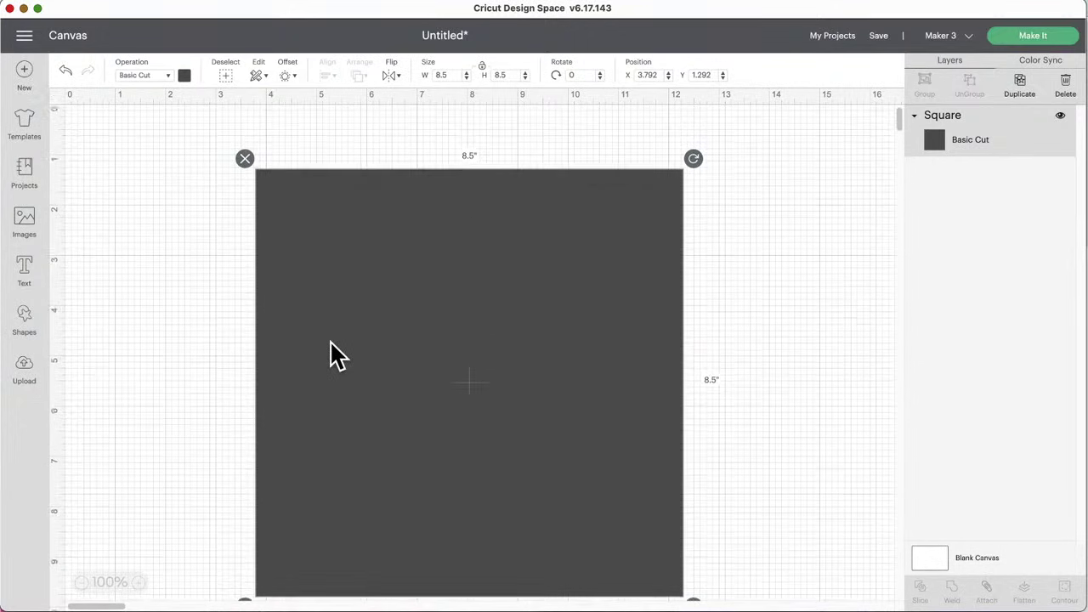
{"action": "left_click", "coordinate": [510, 75]}
{"action": "type", "text": "5.5"}
{"action": "key", "text": "Return"}
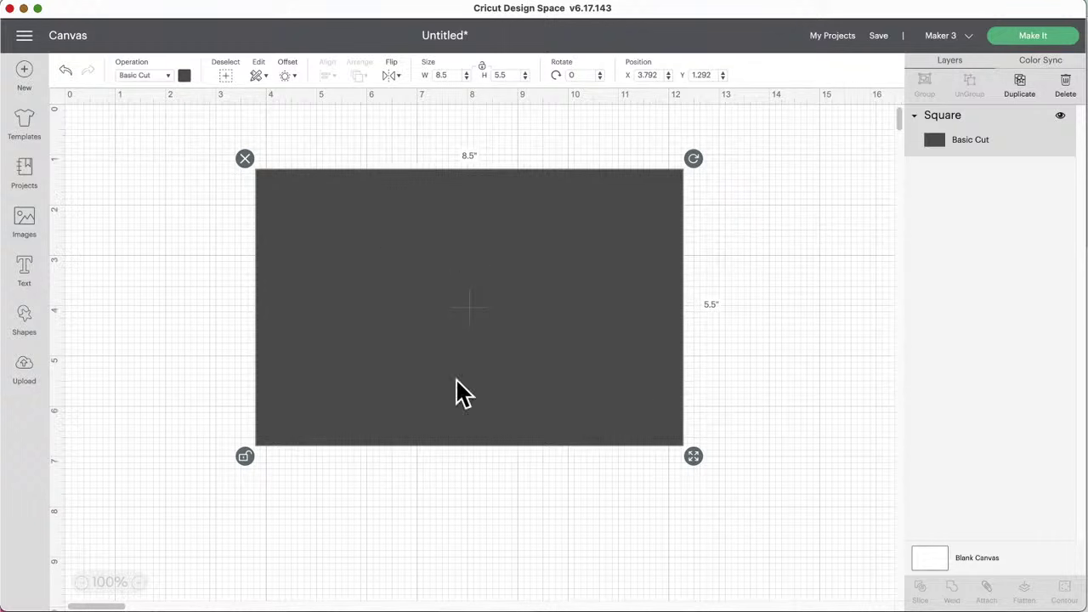
Step: Colour the rectangle light green after trying lavender and light orange
{"action": "left_click", "coordinate": [183, 76]}
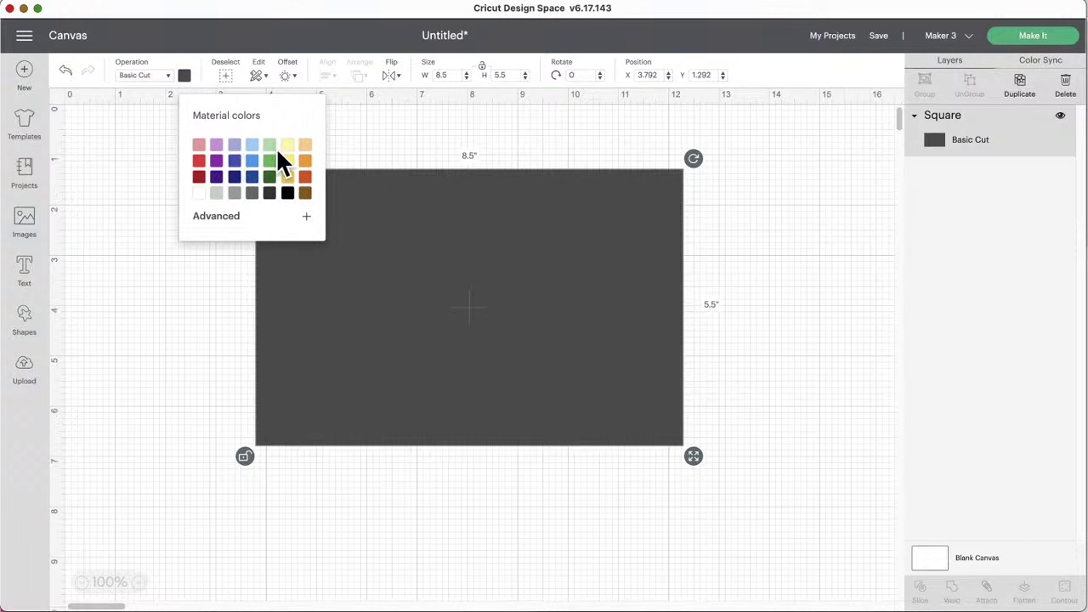
{"action": "left_click", "coordinate": [217, 145]}
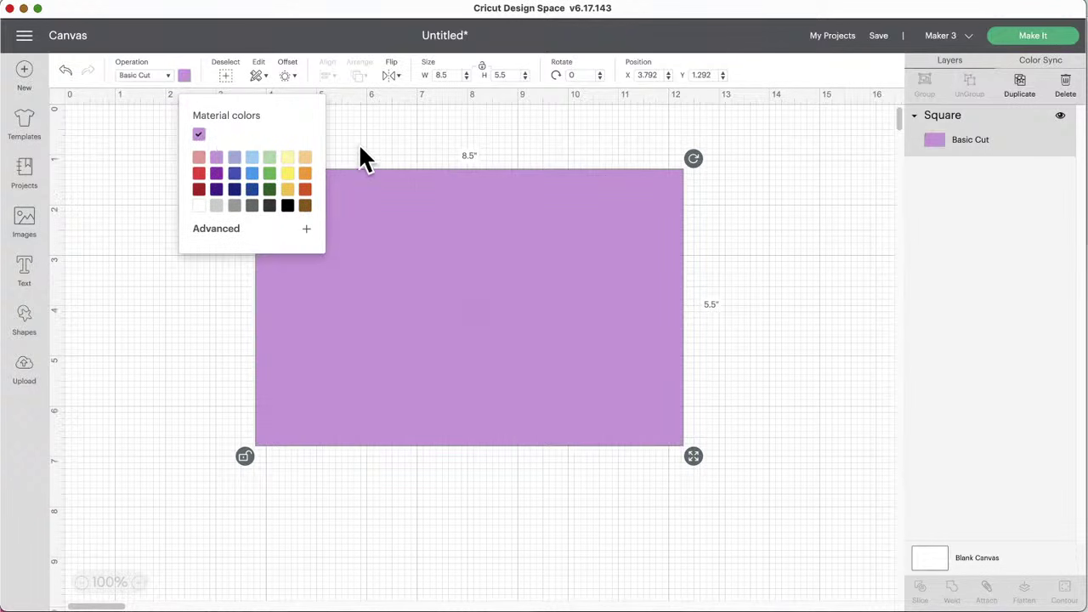
{"action": "left_click", "coordinate": [305, 157]}
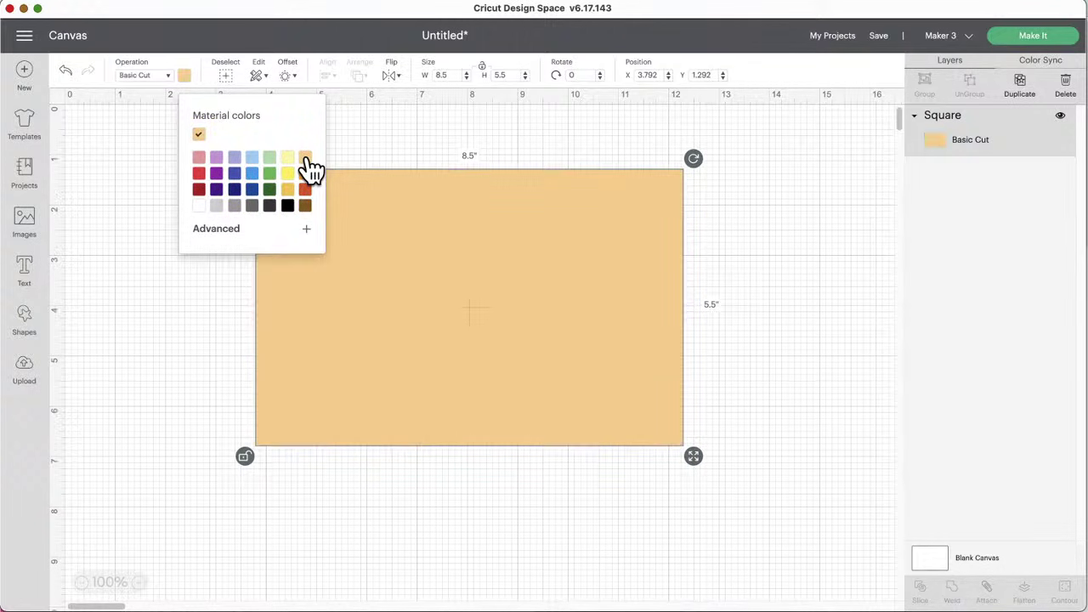
{"action": "left_click", "coordinate": [269, 158]}
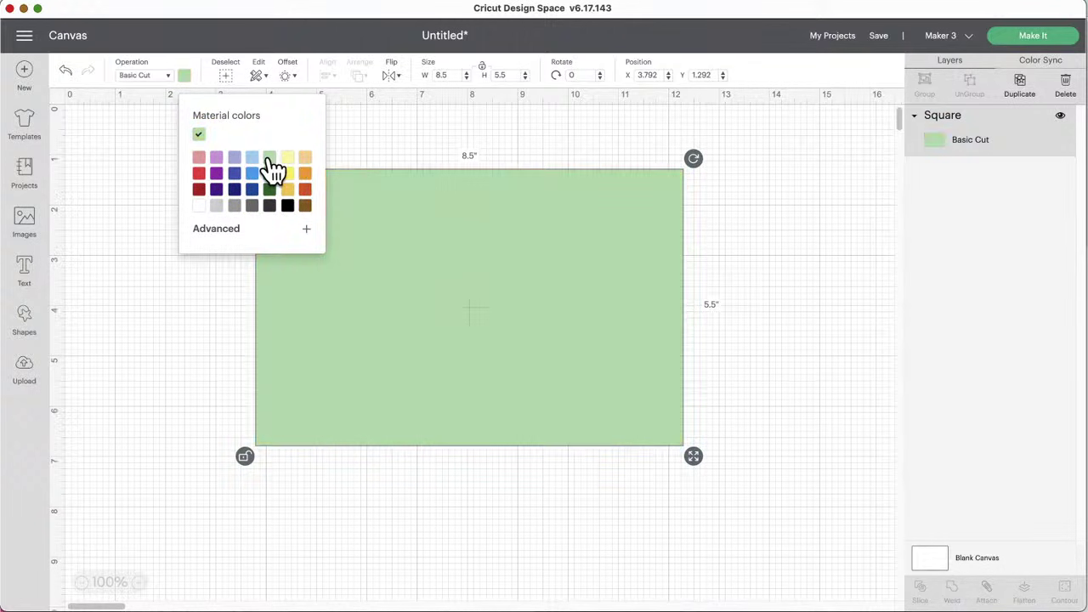
{"action": "left_click", "coordinate": [413, 158]}
Step: Nudge the green rectangle slightly and add a 2.5-inch score line
{"action": "left_click_drag", "start_coordinate": [339, 201], "coordinate": [346, 219]}
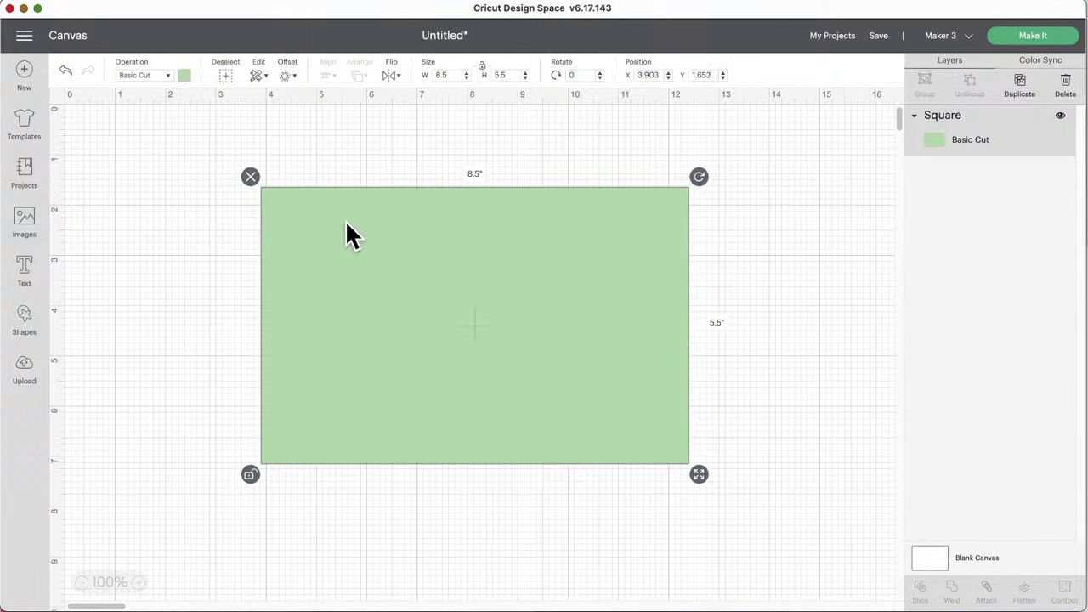
{"action": "left_click", "coordinate": [25, 320]}
{"action": "left_click", "coordinate": [90, 142]}
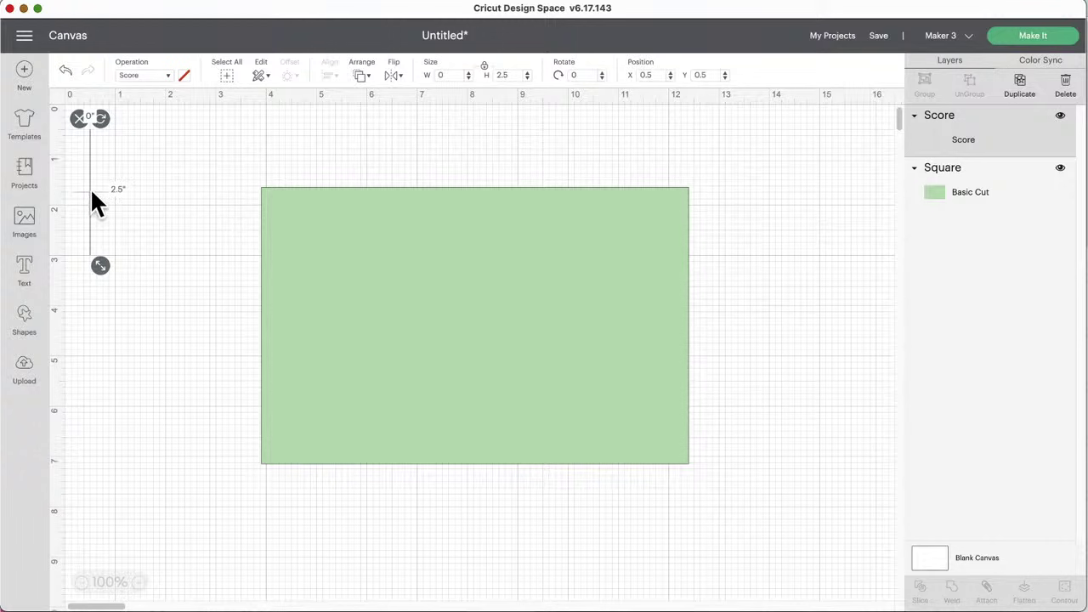
Step: Move the score line nearer the card and lengthen it to 5.5 inches
{"action": "left_click_drag", "start_coordinate": [92, 193], "coordinate": [172, 210]}
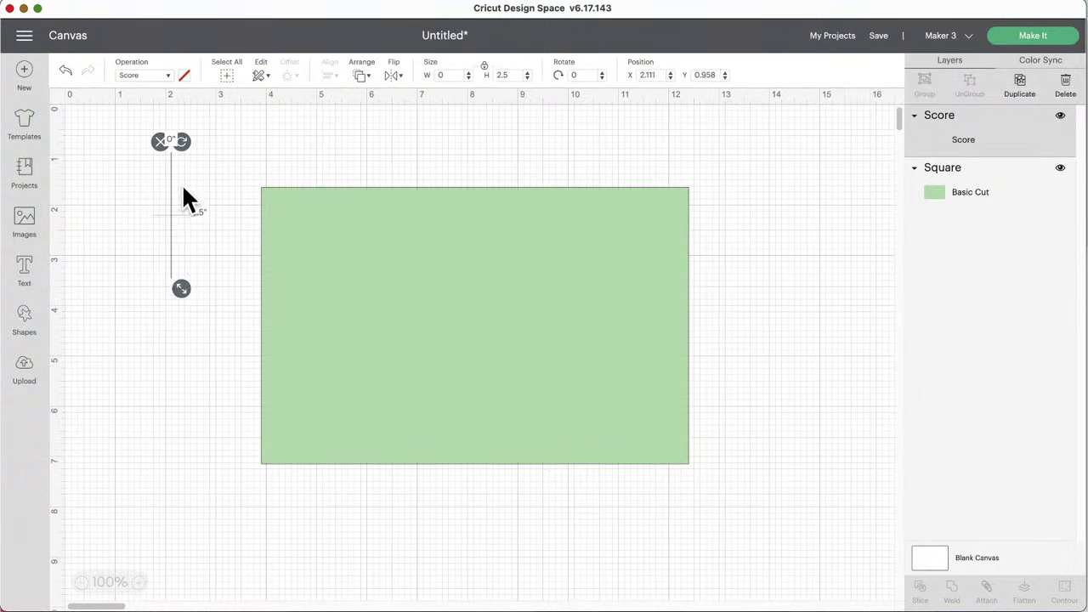
{"action": "double_click", "coordinate": [516, 74]}
{"action": "type", "text": "5.5"}
{"action": "key", "text": "Return"}
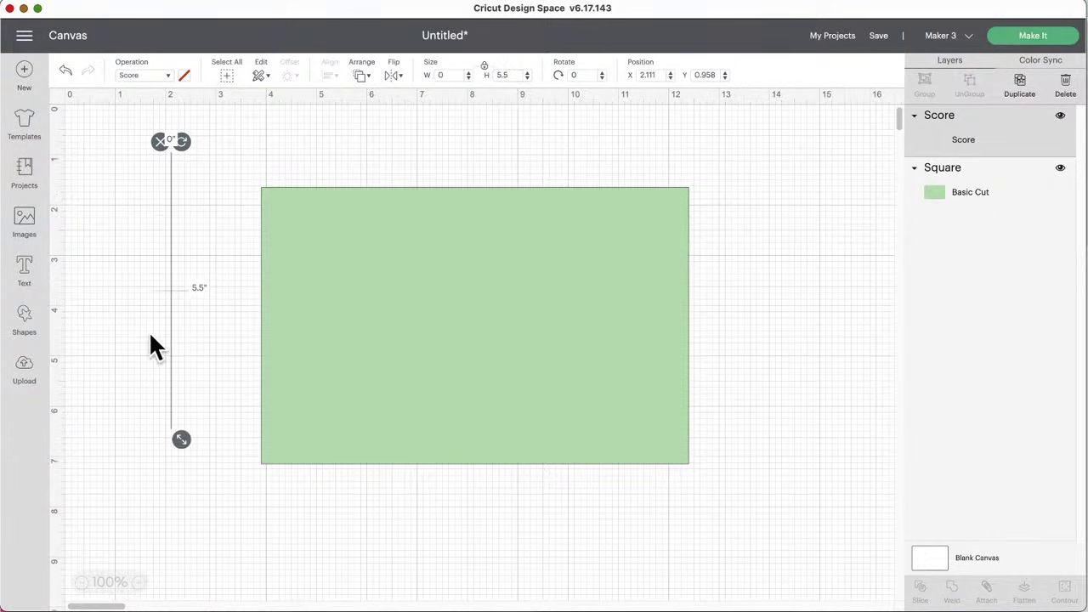
Step: Centre the score line on the green rectangle and send the design to Make
{"action": "left_click_drag", "start_coordinate": [172, 292], "coordinate": [484, 317]}
{"action": "left_click_drag", "start_coordinate": [349, 147], "coordinate": [651, 339]}
{"action": "left_click", "coordinate": [325, 76]}
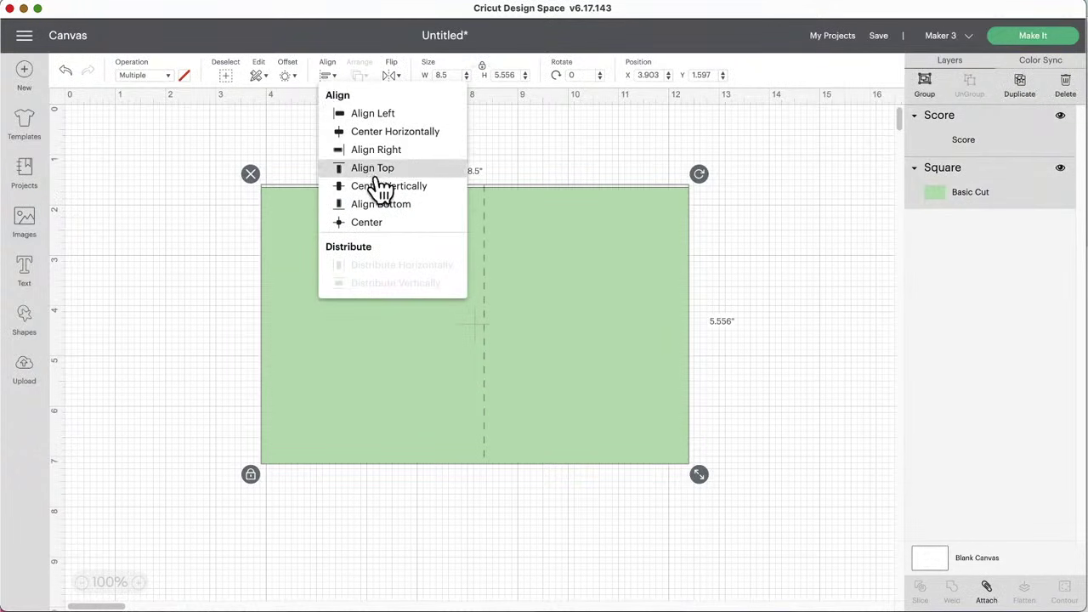
{"action": "left_click", "coordinate": [389, 223]}
{"action": "left_click", "coordinate": [456, 163]}
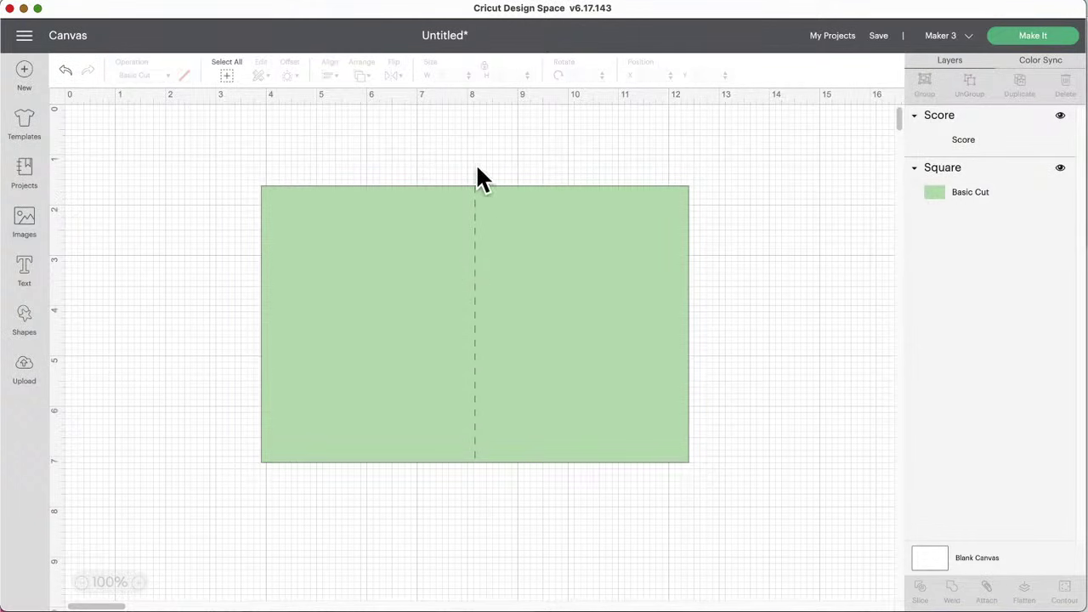
{"action": "left_click", "coordinate": [1031, 45]}
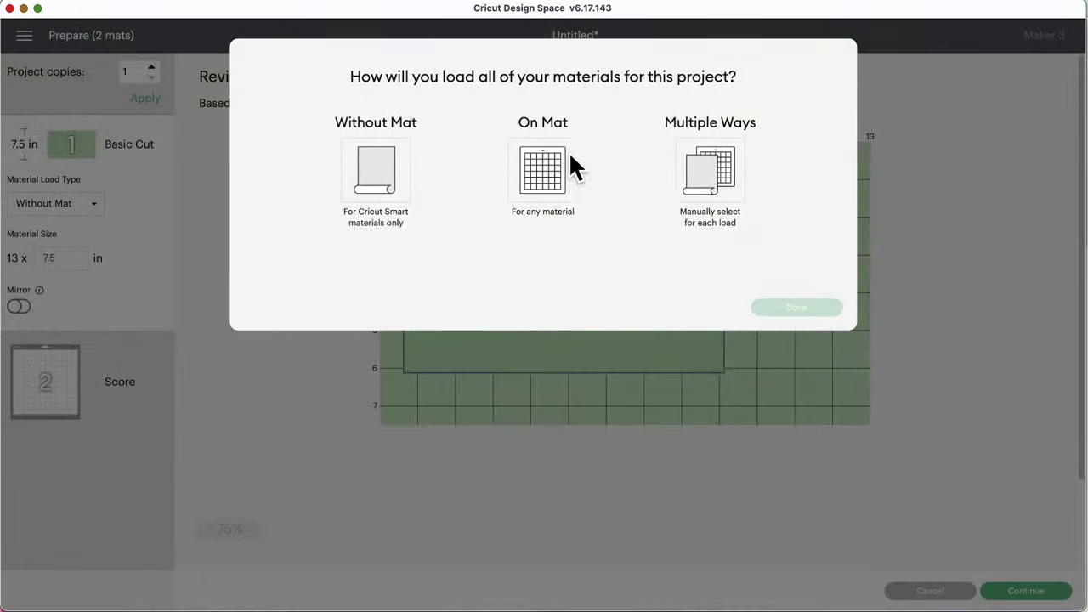
Step: Load materials On Mat, view the score-line mat 2, then cancel back to the canvas
{"action": "left_click", "coordinate": [569, 169]}
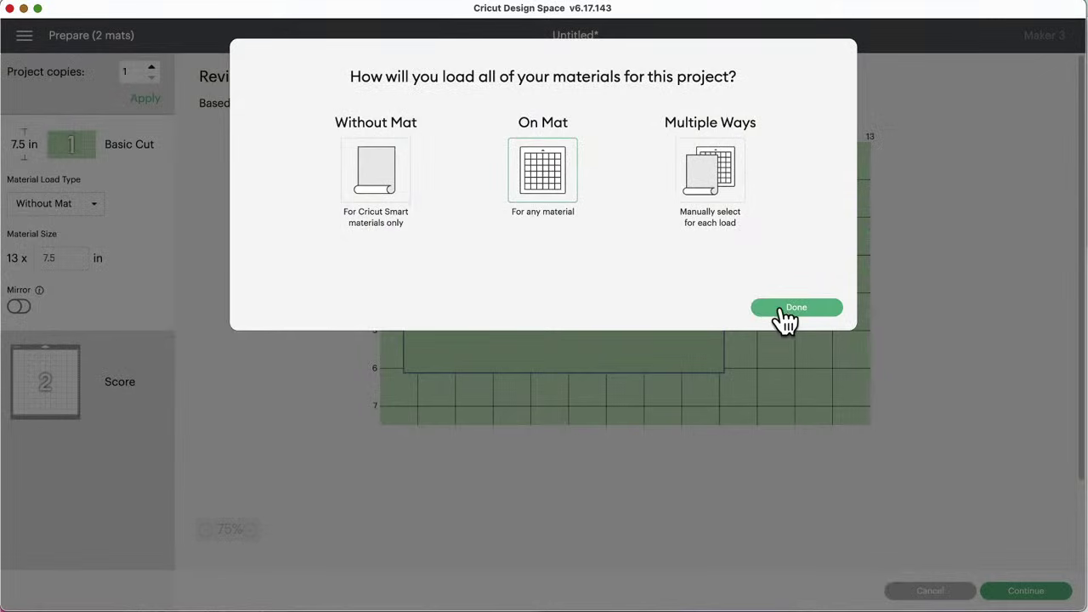
{"action": "left_click", "coordinate": [784, 310]}
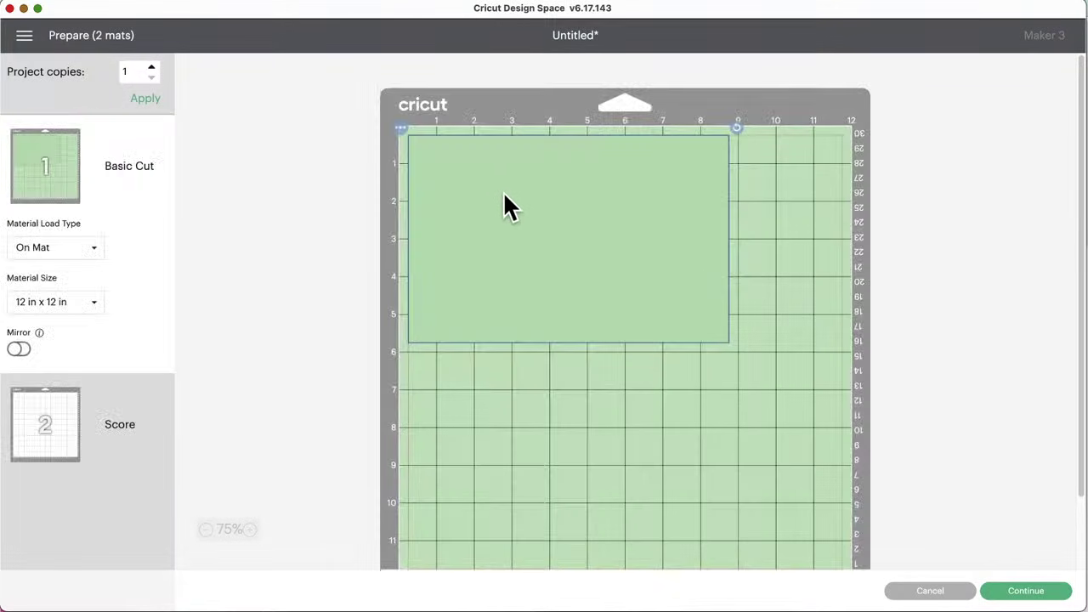
{"action": "left_click", "coordinate": [73, 429]}
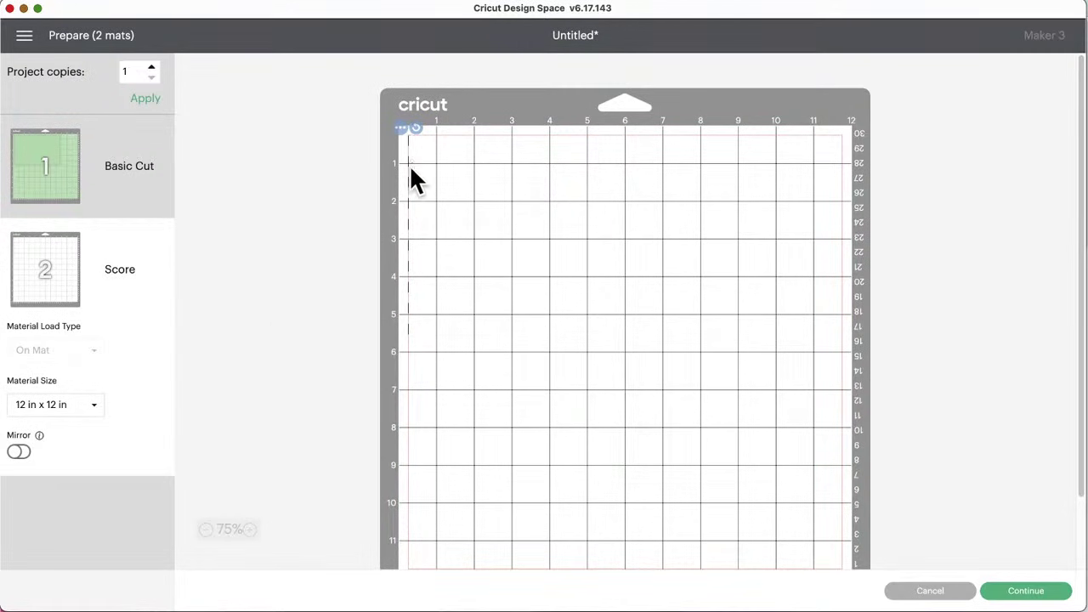
{"action": "left_click", "coordinate": [931, 592]}
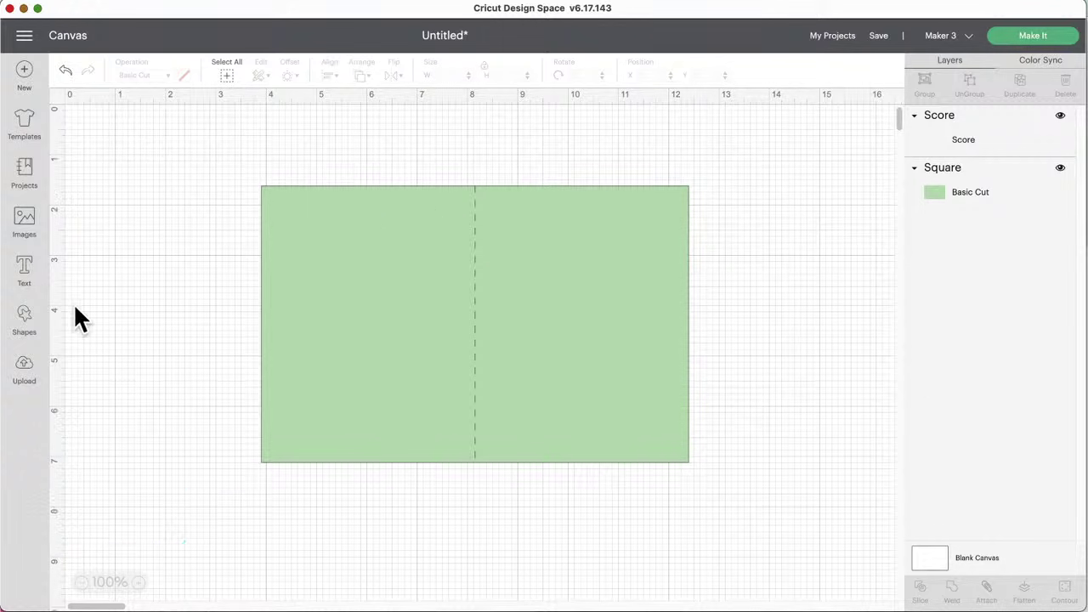
Step: Add a square, unlock its ratio, and stretch it to 4 x 5.208 in over the card's left half
{"action": "left_click", "coordinate": [25, 316]}
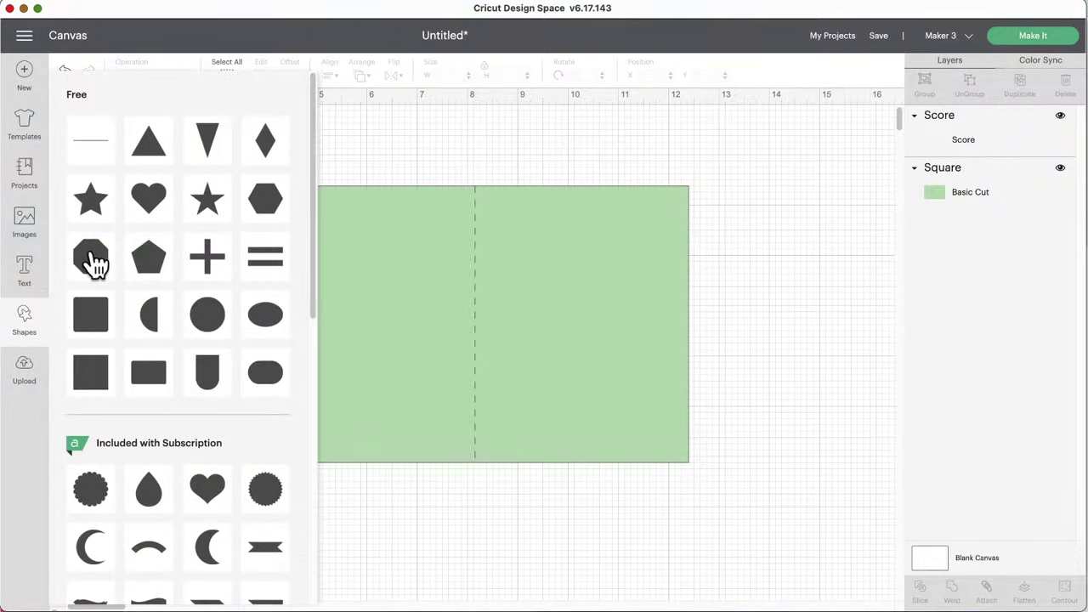
{"action": "left_click", "coordinate": [90, 372]}
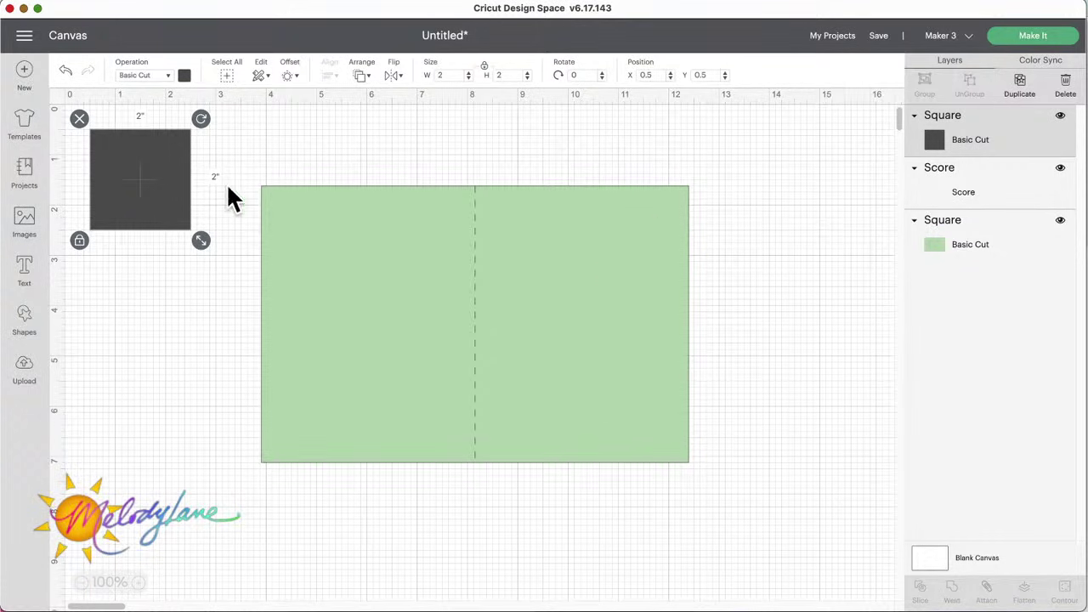
{"action": "left_click_drag", "start_coordinate": [145, 180], "coordinate": [322, 243]}
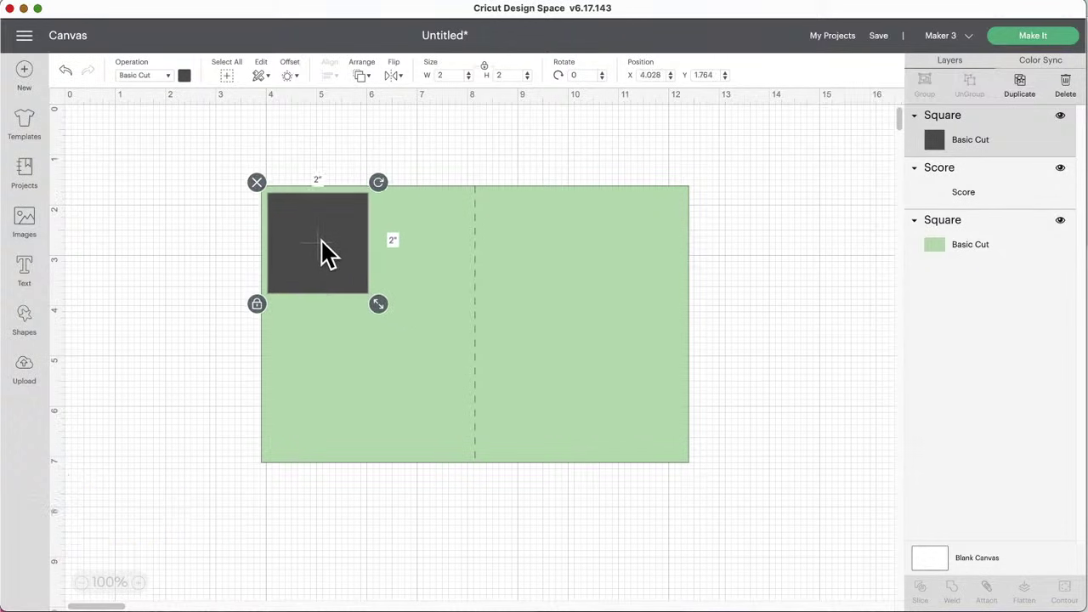
{"action": "left_click", "coordinate": [260, 304]}
{"action": "left_click_drag", "start_coordinate": [381, 304], "coordinate": [478, 465]}
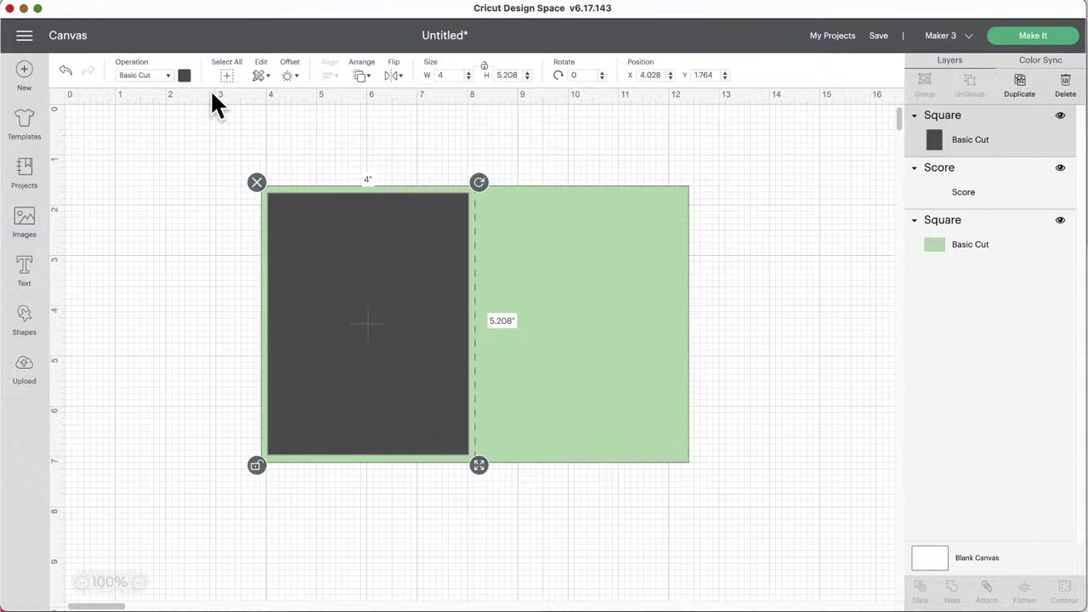
Step: Make the insert rectangle white
{"action": "left_click", "coordinate": [185, 76]}
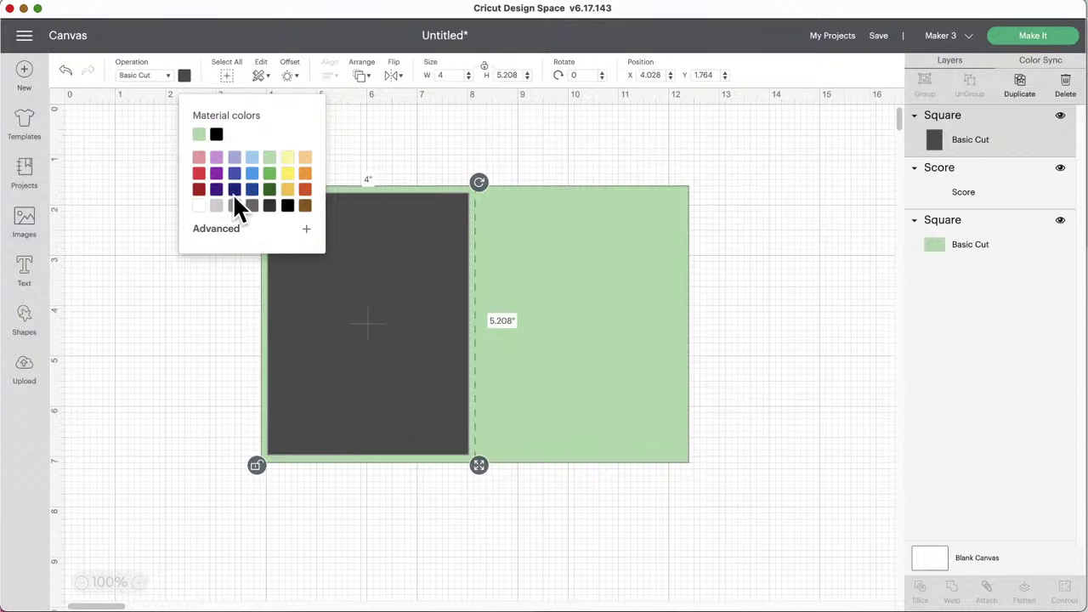
{"action": "left_click", "coordinate": [198, 206]}
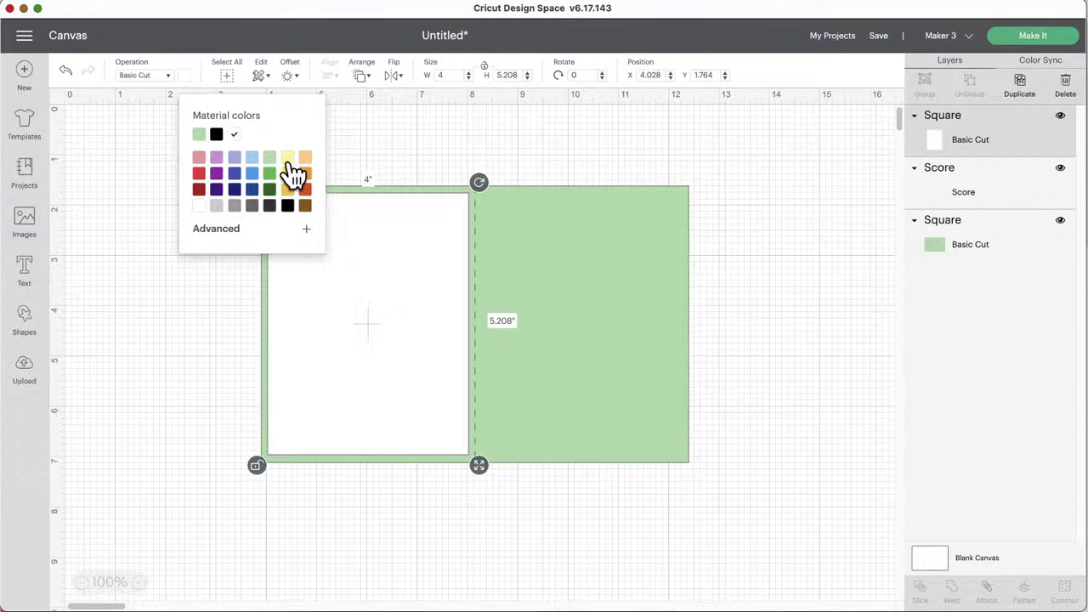
{"action": "left_click", "coordinate": [357, 145]}
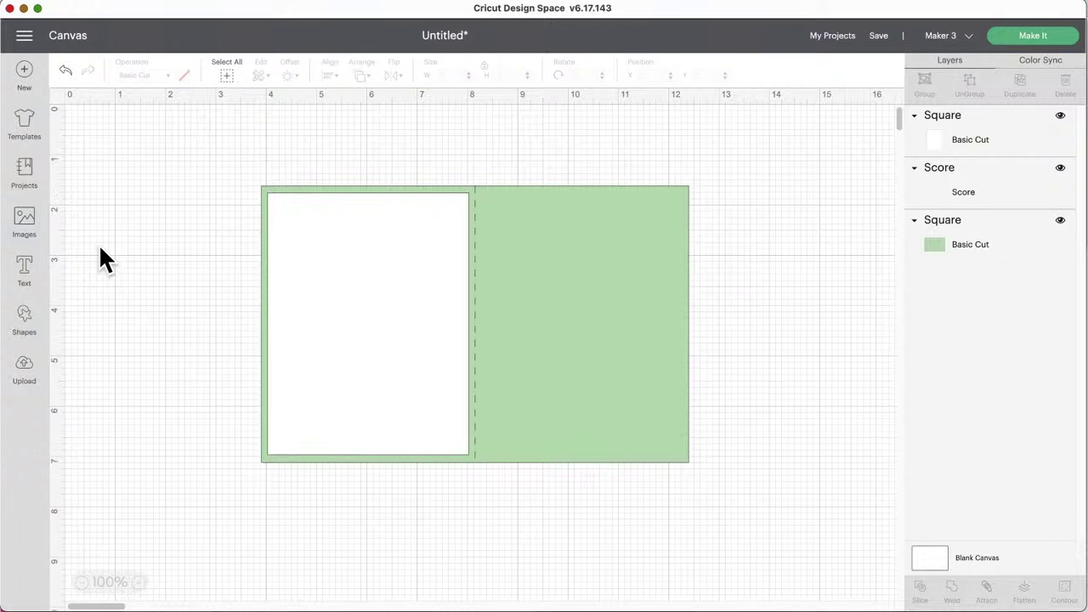
{"action": "left_click", "coordinate": [37, 229]}
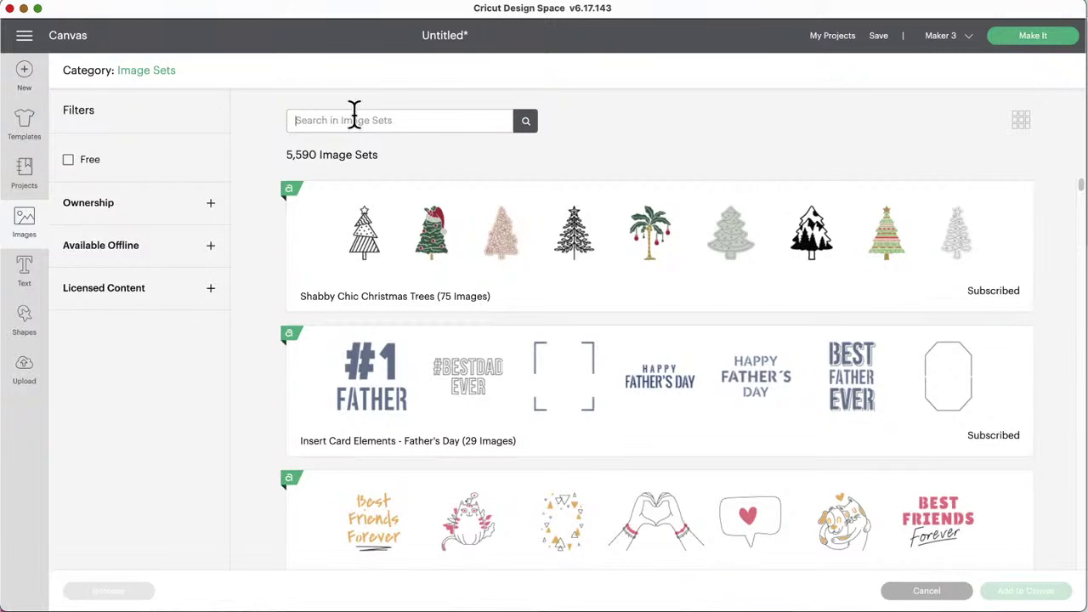
Step: Search Image Sets for 'card' and scroll through the 112 results
{"action": "type", "text": "card"}
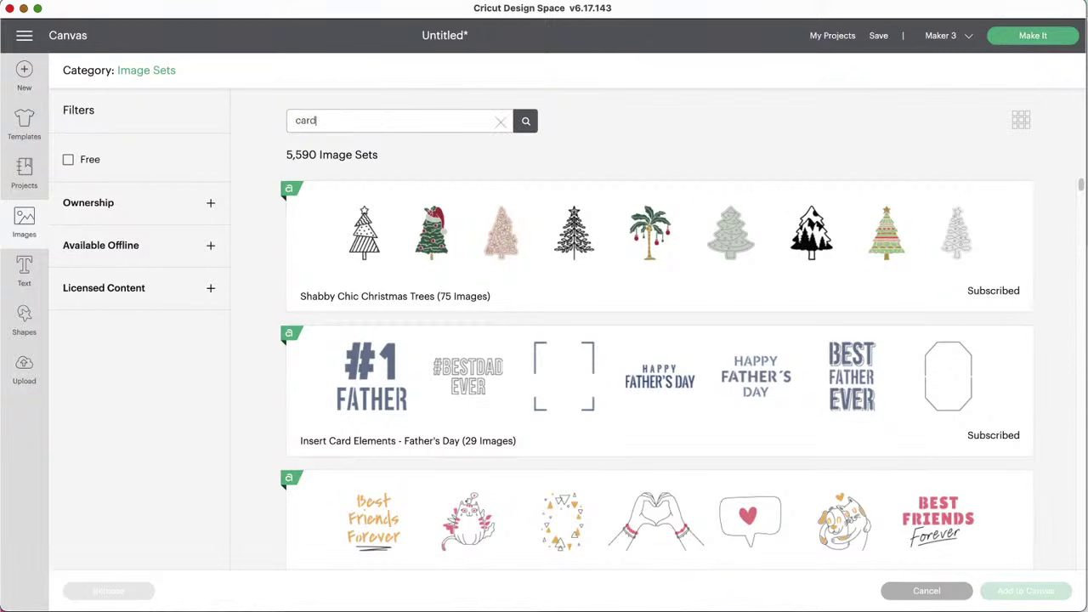
{"action": "key", "text": "Return"}
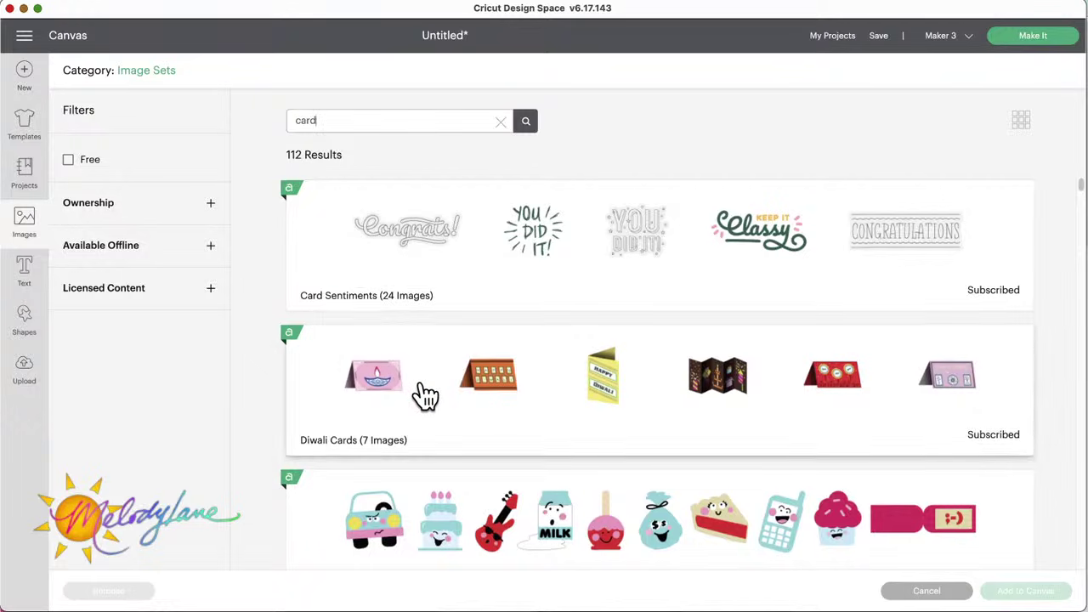
{"action": "scroll", "coordinate": [425, 395], "scroll_direction": "down", "scroll_amount": 3}
{"action": "scroll", "coordinate": [425, 396], "scroll_direction": "down", "scroll_amount": 2}
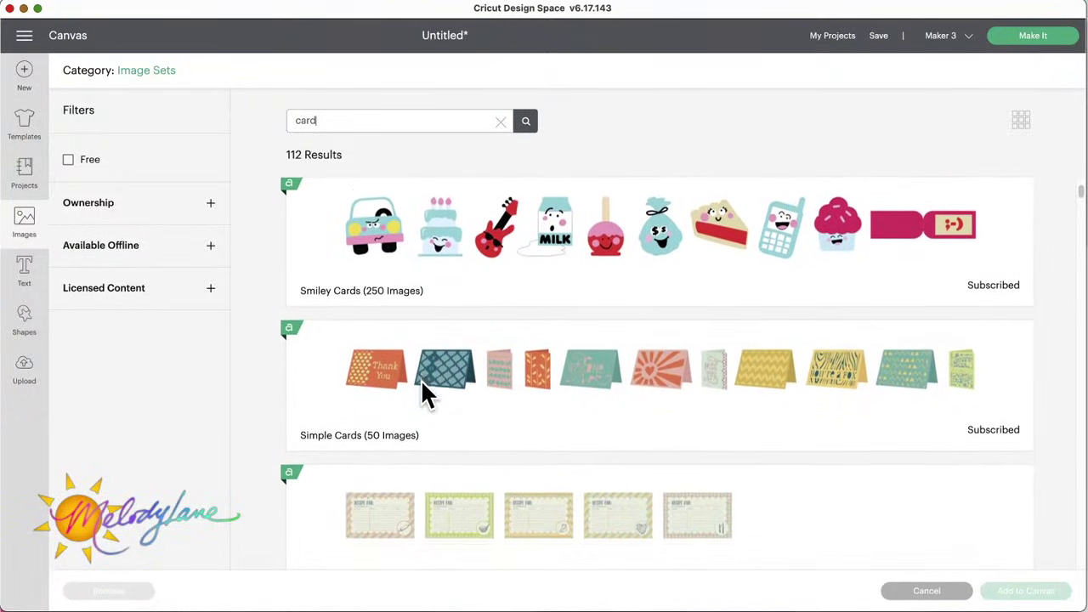
{"action": "scroll", "coordinate": [425, 396], "scroll_direction": "down", "scroll_amount": 4}
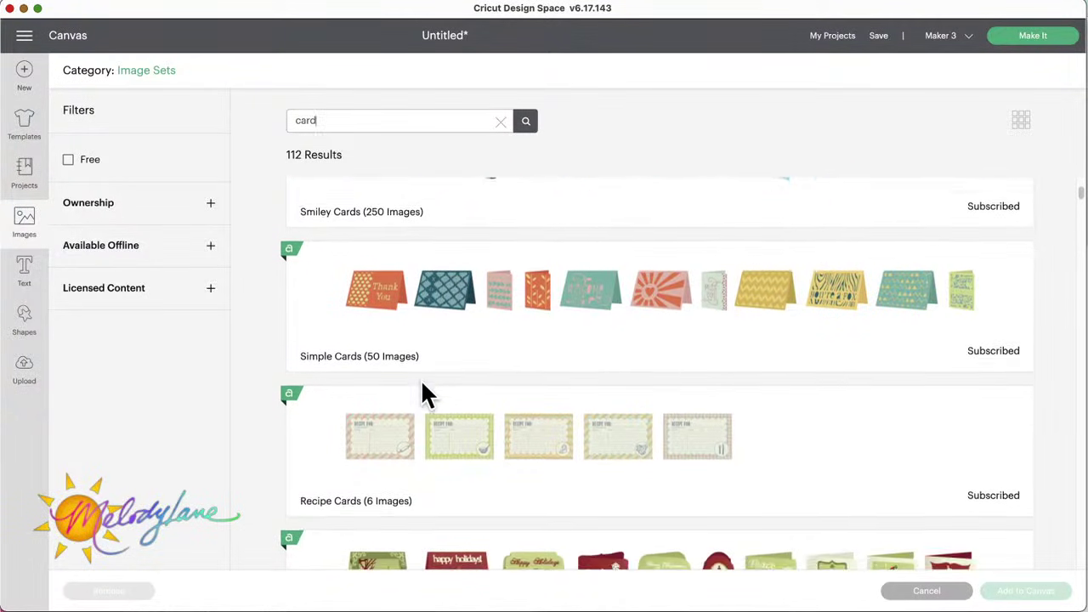
{"action": "scroll", "coordinate": [425, 395], "scroll_direction": "up", "scroll_amount": 1}
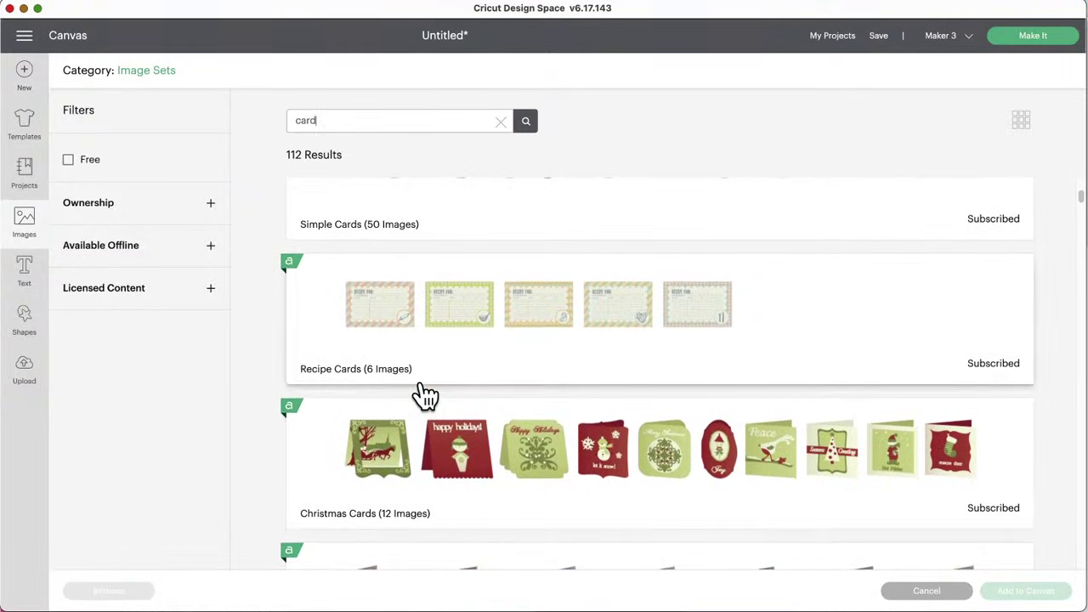
{"action": "scroll", "coordinate": [428, 387], "scroll_direction": "up", "scroll_amount": 2}
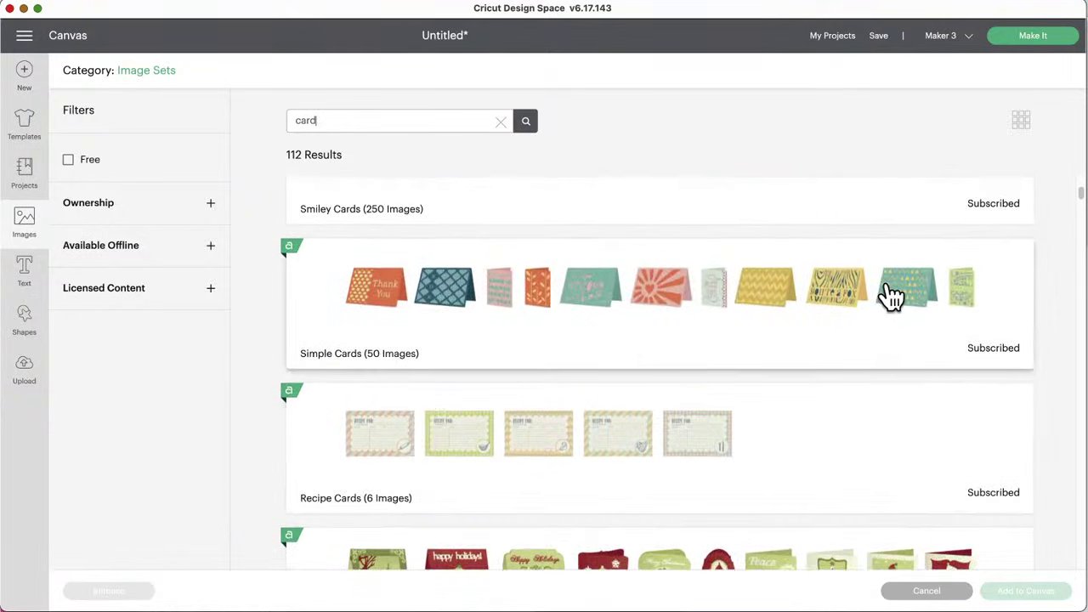
{"action": "scroll", "coordinate": [474, 451], "scroll_direction": "down", "scroll_amount": 6}
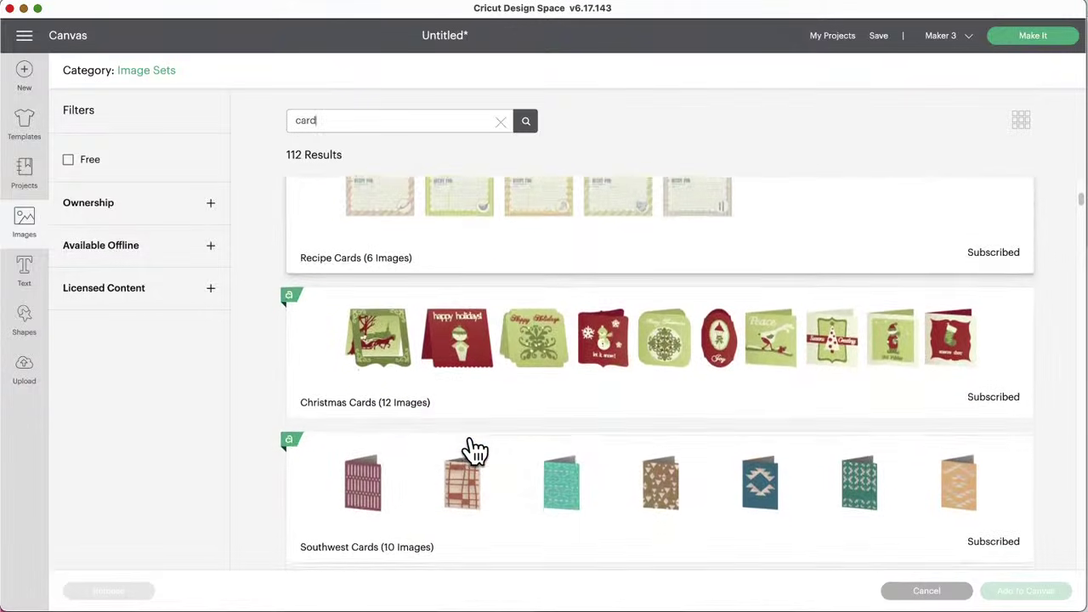
{"action": "scroll", "coordinate": [474, 451], "scroll_direction": "down", "scroll_amount": 5}
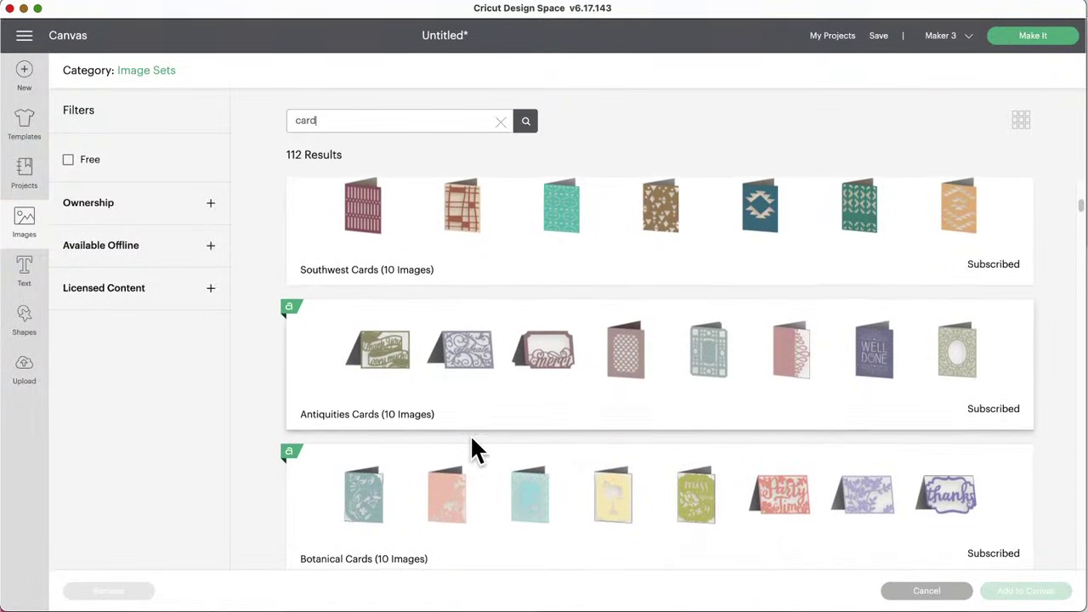
{"action": "scroll", "coordinate": [474, 451], "scroll_direction": "down", "scroll_amount": 2}
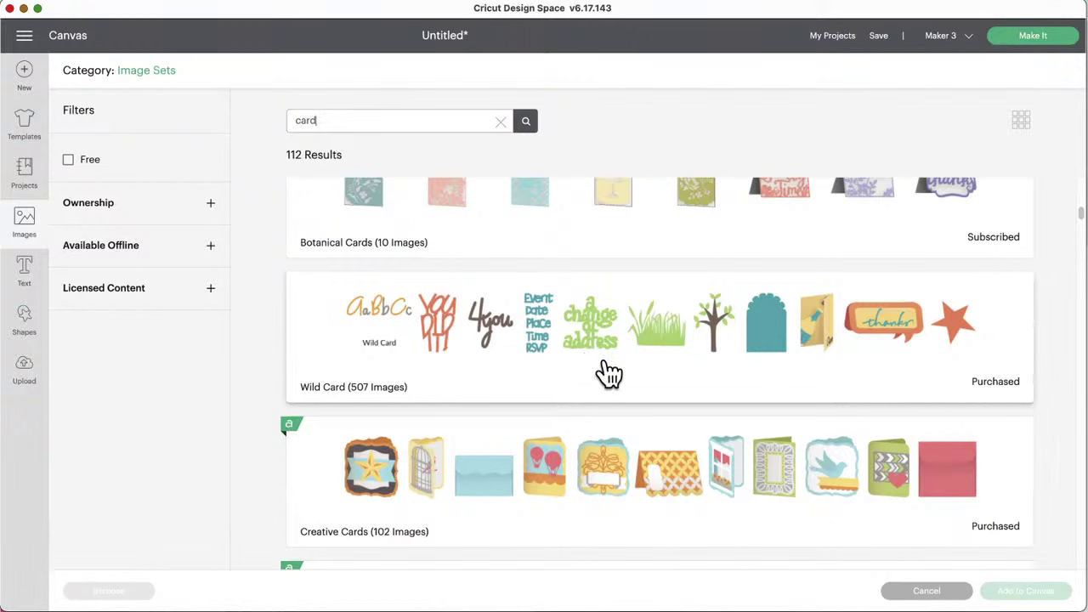
{"action": "scroll", "coordinate": [609, 374], "scroll_direction": "down", "scroll_amount": 1}
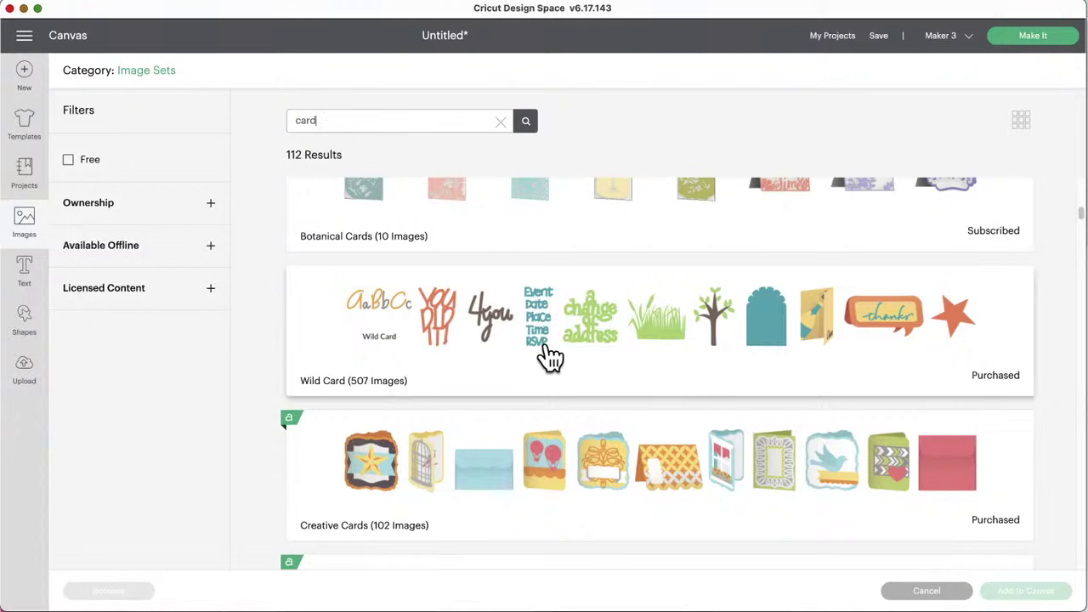
{"action": "scroll", "coordinate": [559, 361], "scroll_direction": "down", "scroll_amount": 4}
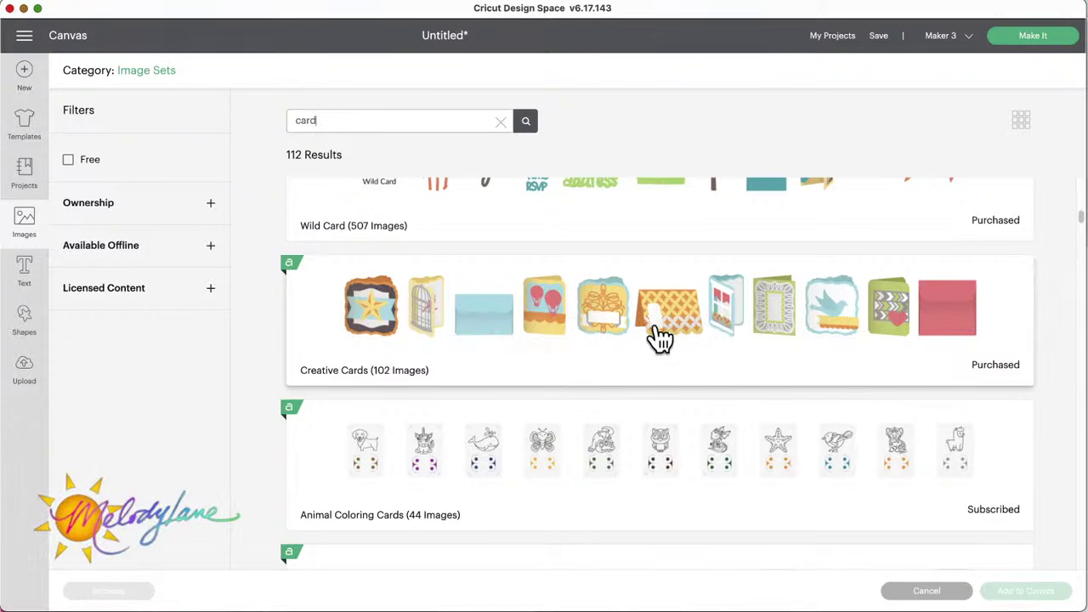
{"action": "scroll", "coordinate": [585, 344], "scroll_direction": "down", "scroll_amount": 4}
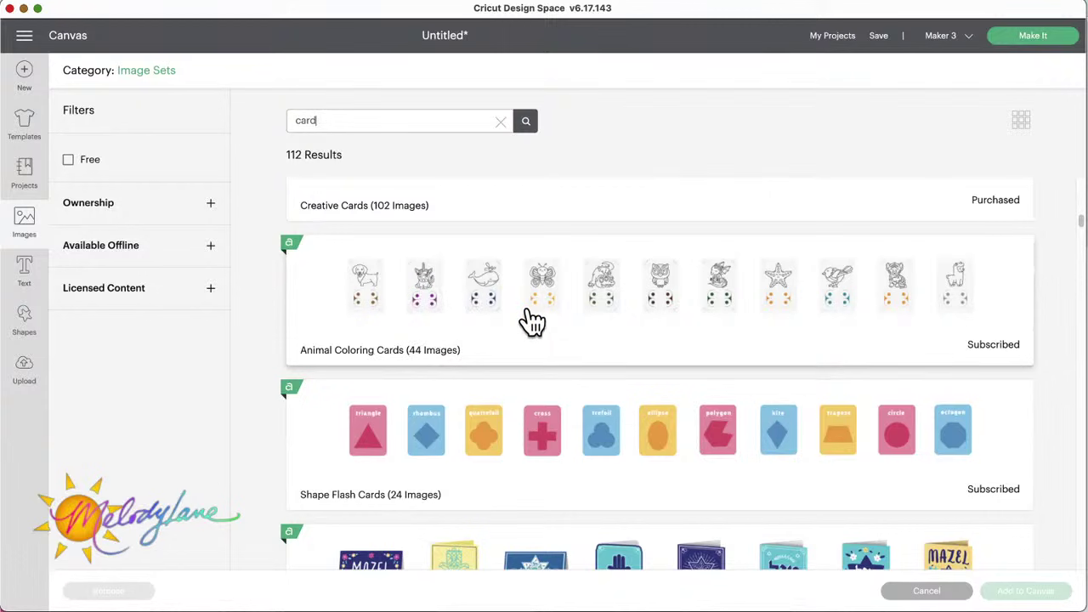
{"action": "scroll", "coordinate": [541, 342], "scroll_direction": "down", "scroll_amount": 3}
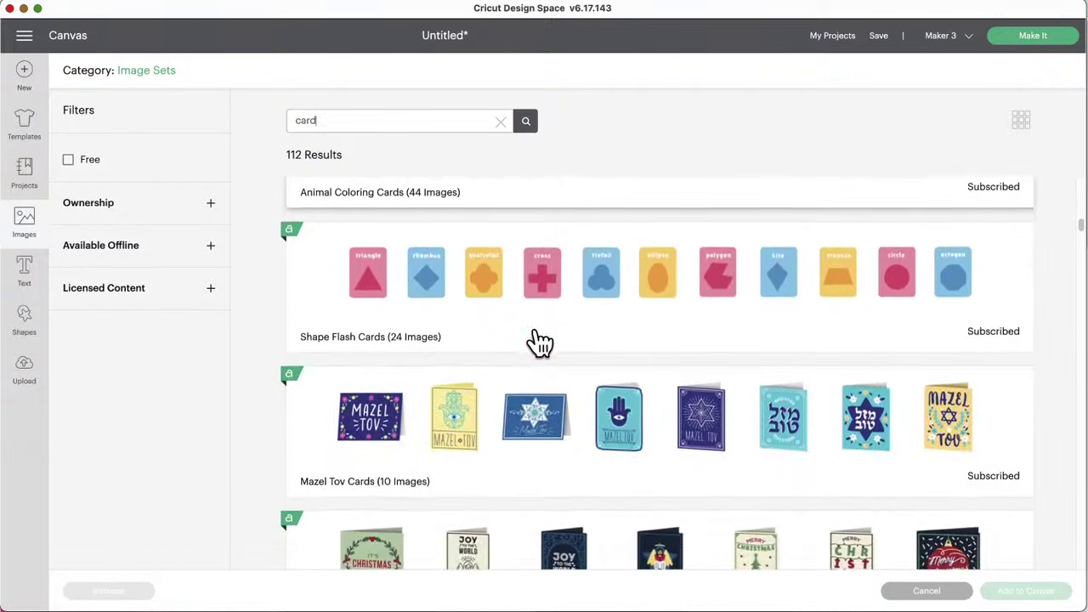
{"action": "scroll", "coordinate": [541, 342], "scroll_direction": "down", "scroll_amount": 2}
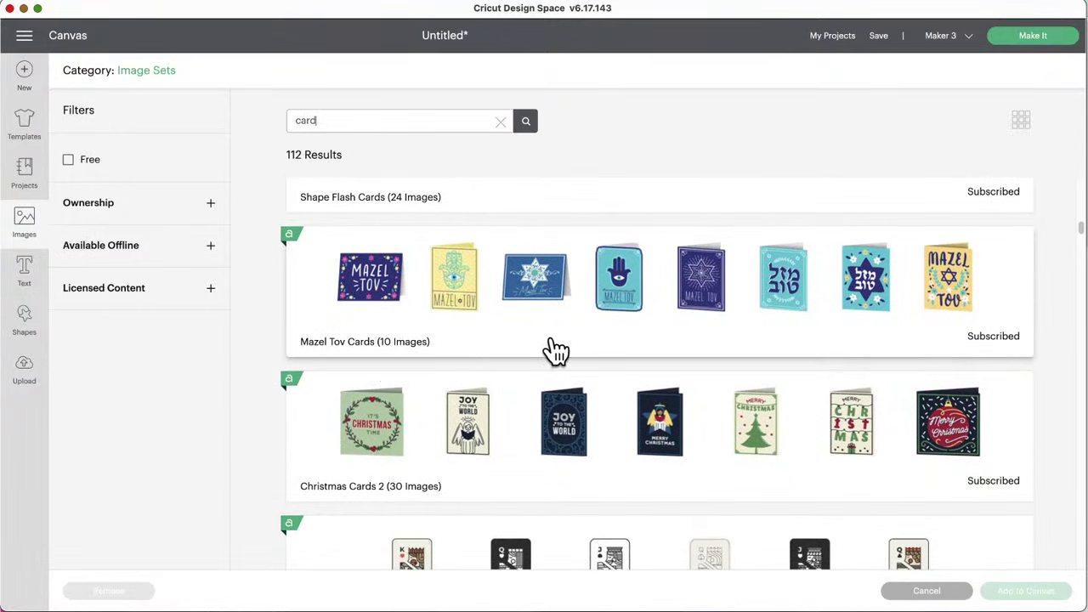
{"action": "scroll", "coordinate": [554, 350], "scroll_direction": "down", "scroll_amount": 3}
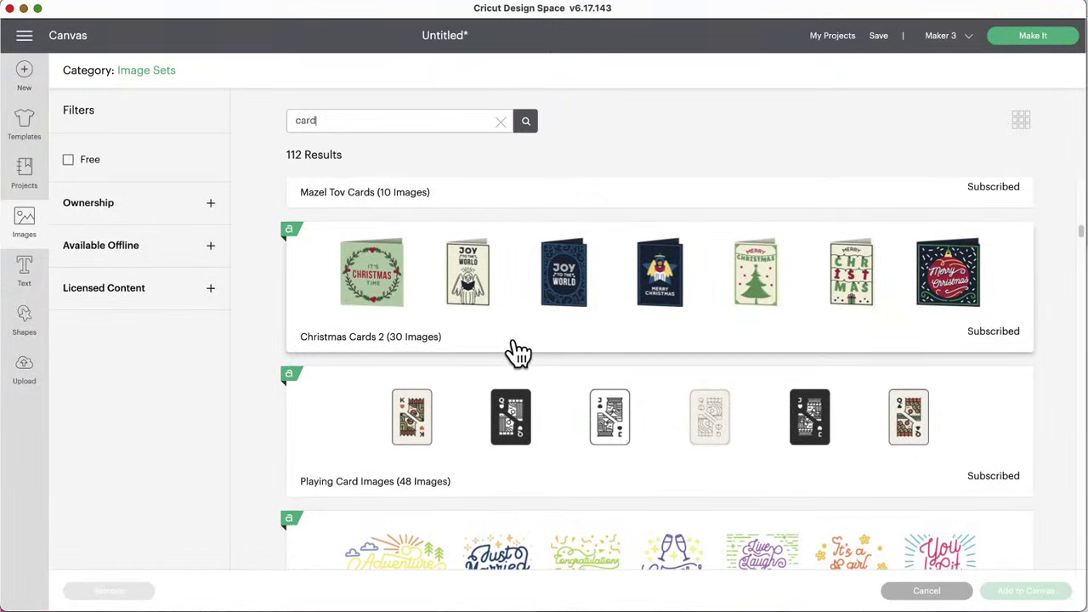
{"action": "scroll", "coordinate": [563, 342], "scroll_direction": "down", "scroll_amount": 3}
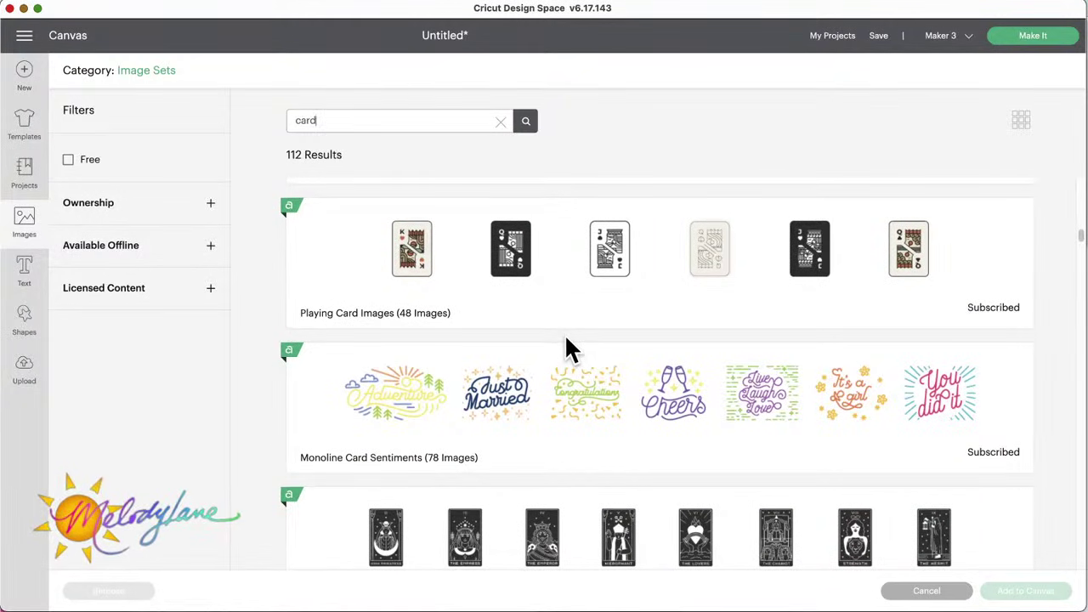
{"action": "scroll", "coordinate": [568, 349], "scroll_direction": "down", "scroll_amount": 3}
{"action": "scroll", "coordinate": [568, 349], "scroll_direction": "down", "scroll_amount": 2}
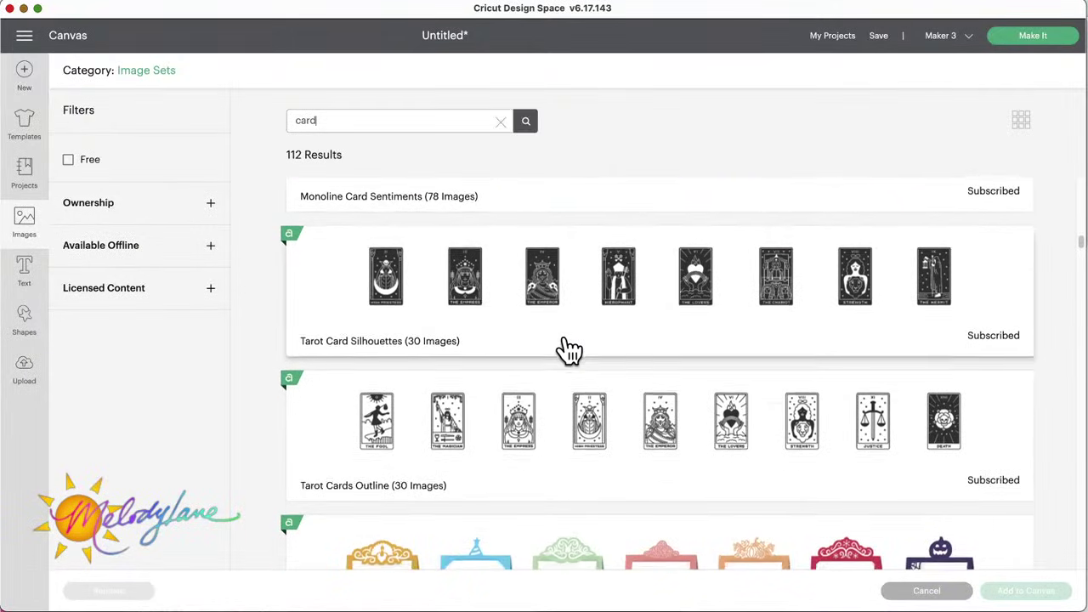
{"action": "scroll", "coordinate": [568, 349], "scroll_direction": "down", "scroll_amount": 3}
{"action": "scroll", "coordinate": [568, 349], "scroll_direction": "down", "scroll_amount": 5}
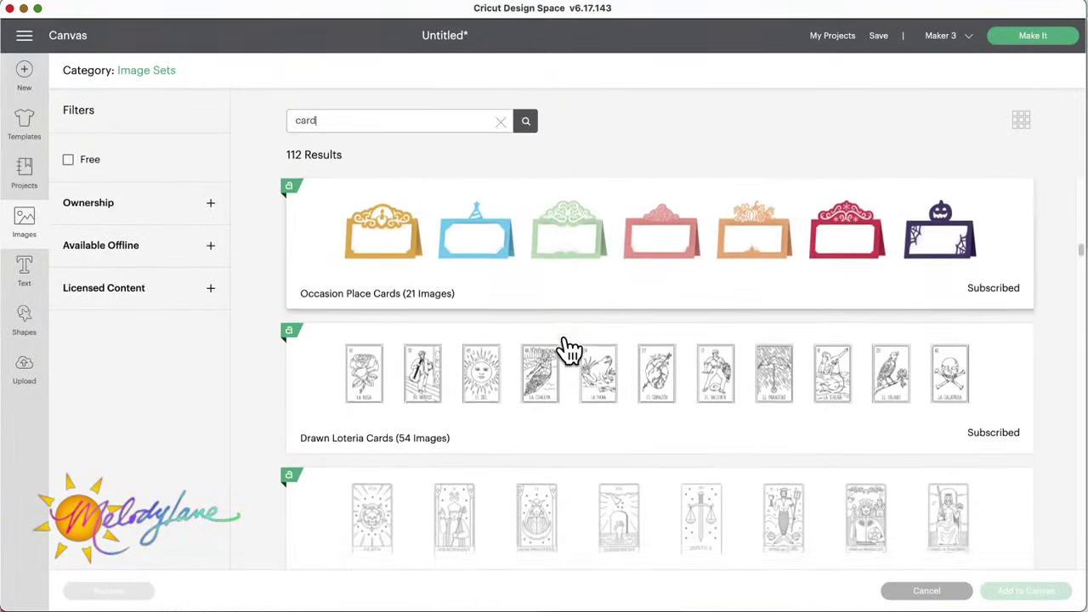
{"action": "scroll", "coordinate": [568, 349], "scroll_direction": "down", "scroll_amount": 7}
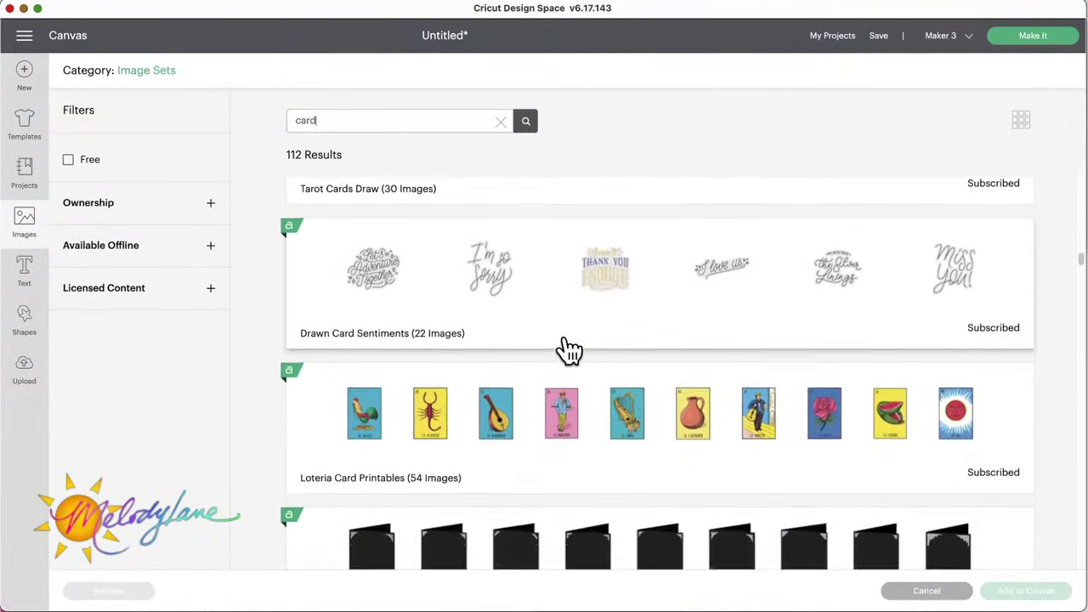
{"action": "scroll", "coordinate": [568, 348], "scroll_direction": "down", "scroll_amount": 1}
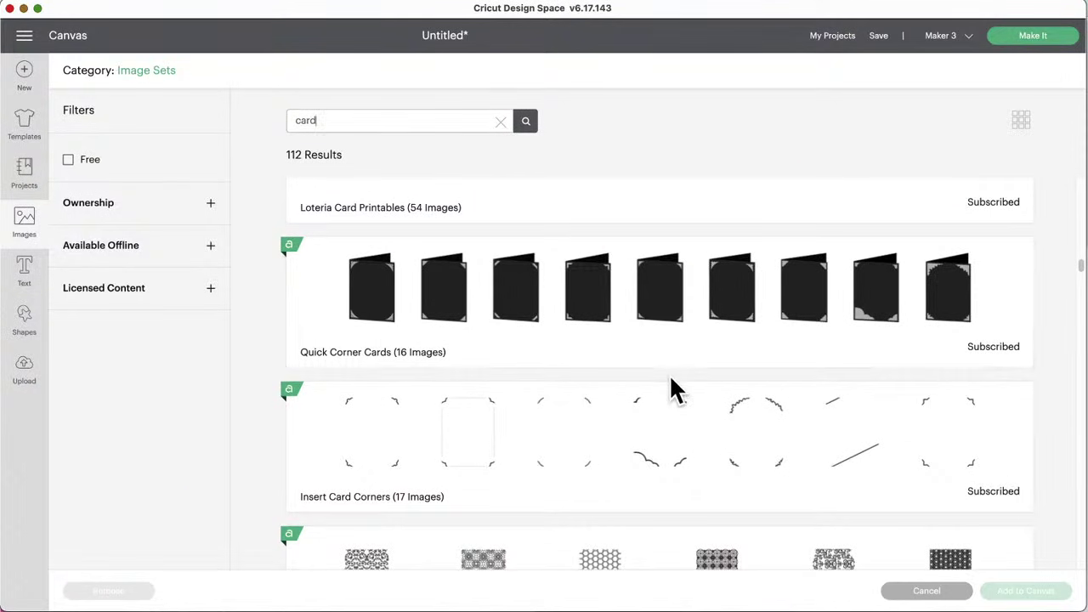
{"action": "scroll", "coordinate": [672, 383], "scroll_direction": "down", "scroll_amount": 2}
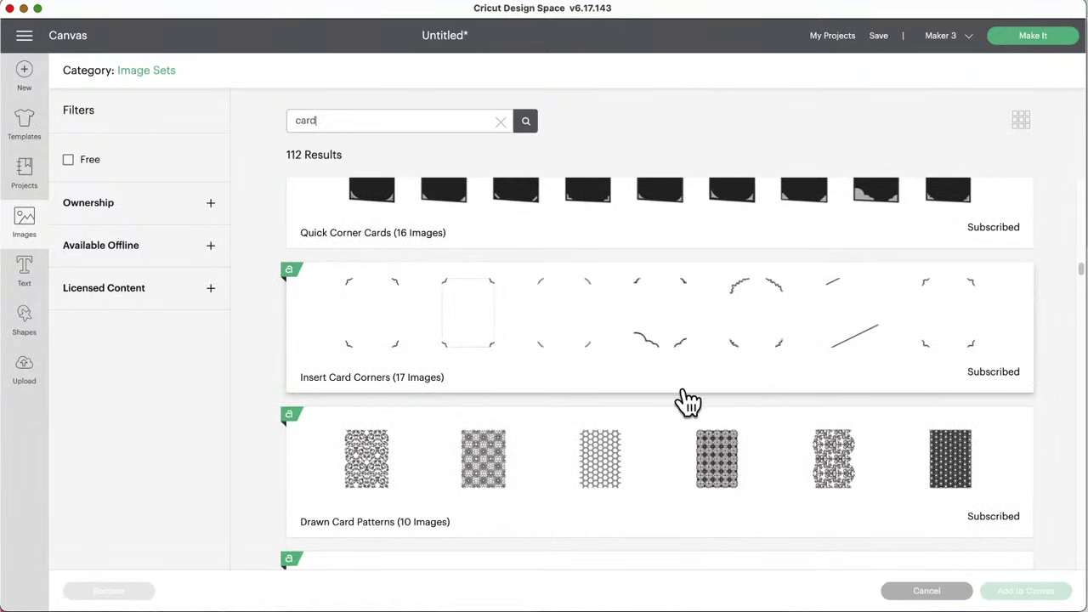
{"action": "scroll", "coordinate": [687, 400], "scroll_direction": "down", "scroll_amount": 3}
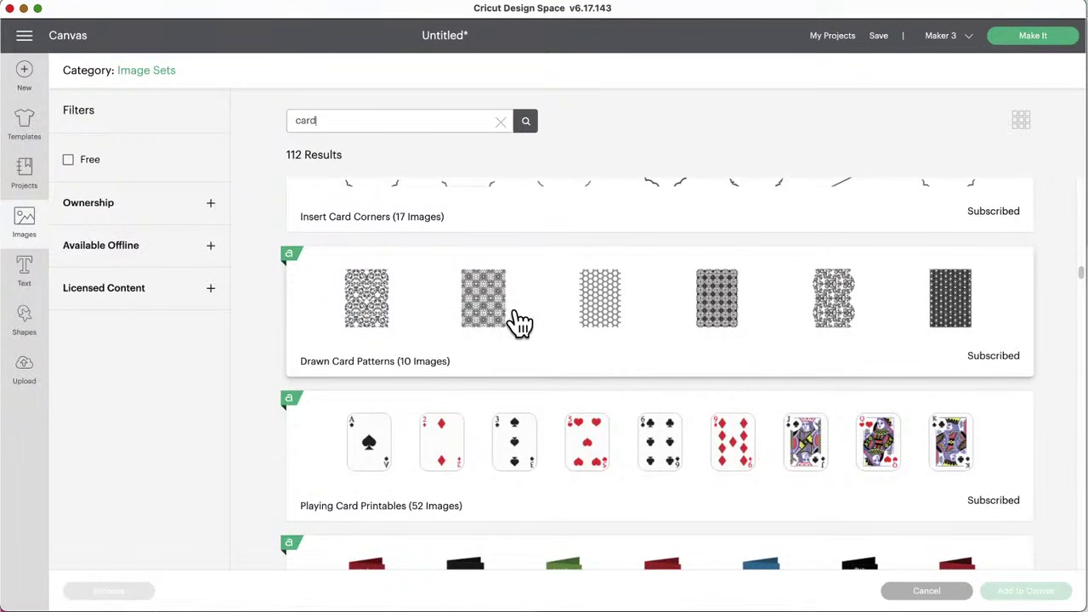
{"action": "scroll", "coordinate": [519, 330], "scroll_direction": "down", "scroll_amount": 3}
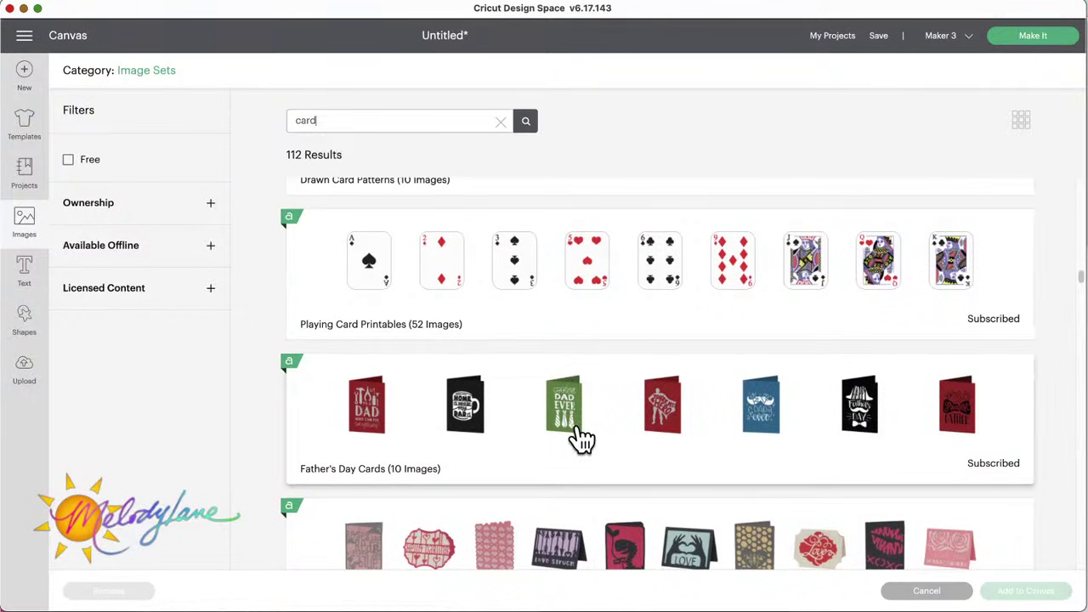
{"action": "scroll", "coordinate": [574, 430], "scroll_direction": "down", "scroll_amount": 2}
{"action": "scroll", "coordinate": [586, 434], "scroll_direction": "down", "scroll_amount": 2}
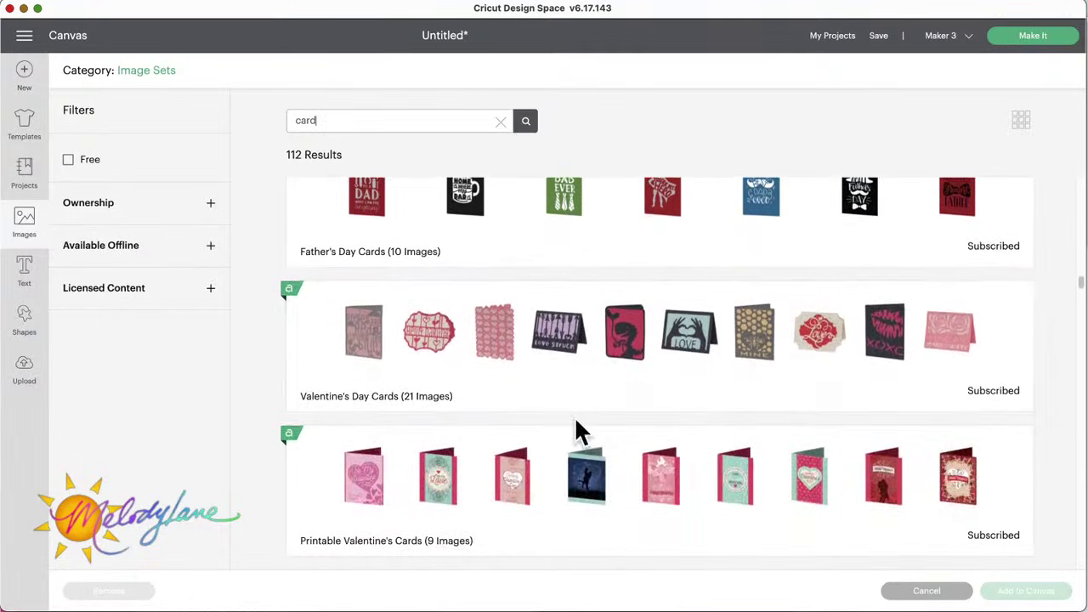
{"action": "scroll", "coordinate": [613, 411], "scroll_direction": "down", "scroll_amount": 1}
{"action": "scroll", "coordinate": [614, 411], "scroll_direction": "down", "scroll_amount": 2}
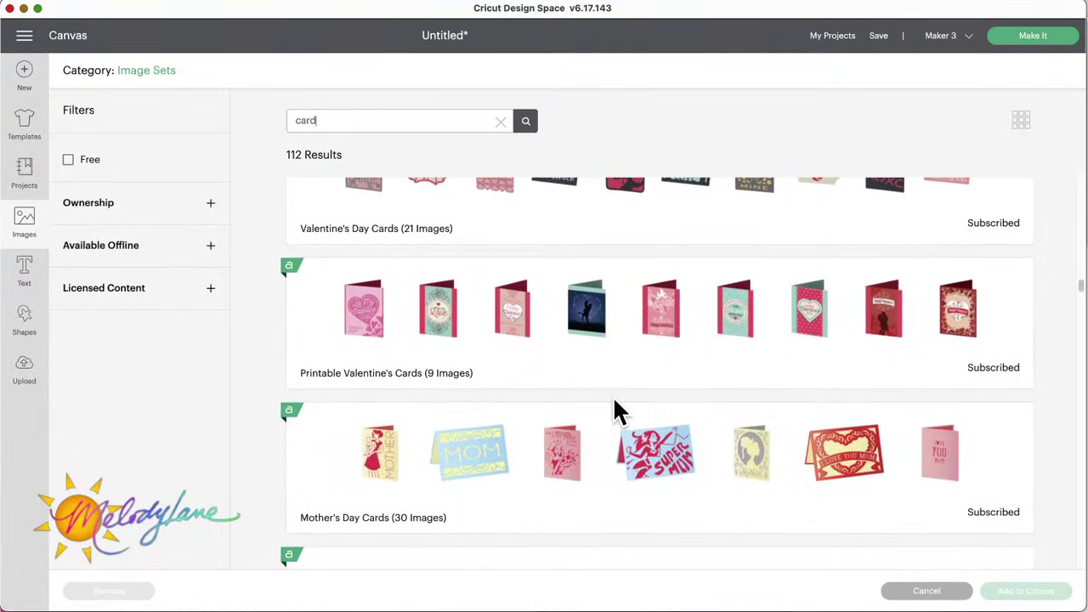
{"action": "scroll", "coordinate": [615, 413], "scroll_direction": "down", "scroll_amount": 1}
{"action": "scroll", "coordinate": [613, 412], "scroll_direction": "down", "scroll_amount": 5}
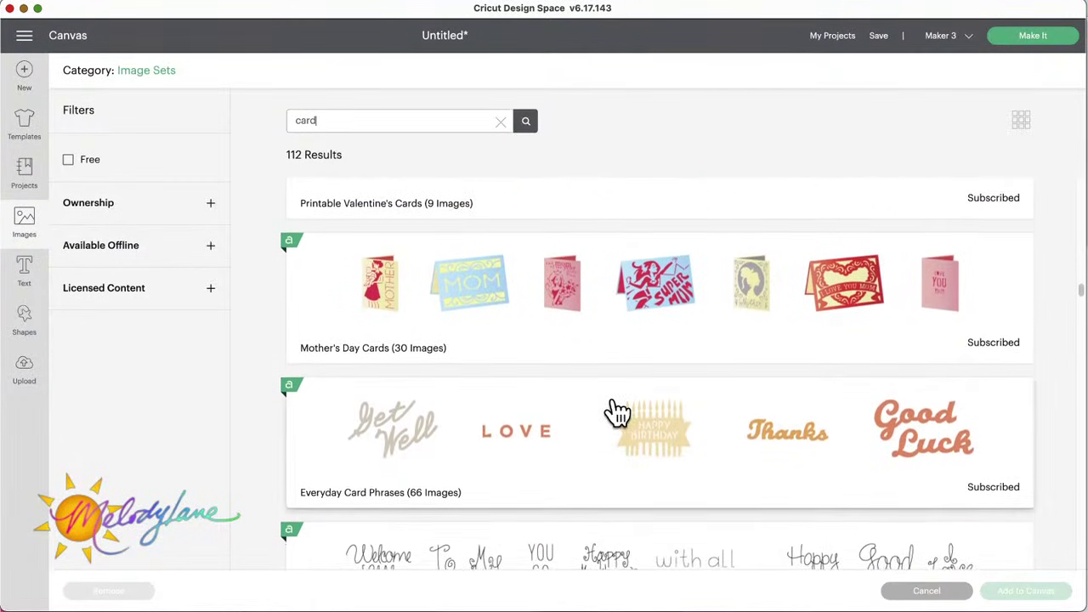
{"action": "scroll", "coordinate": [616, 413], "scroll_direction": "down", "scroll_amount": 1}
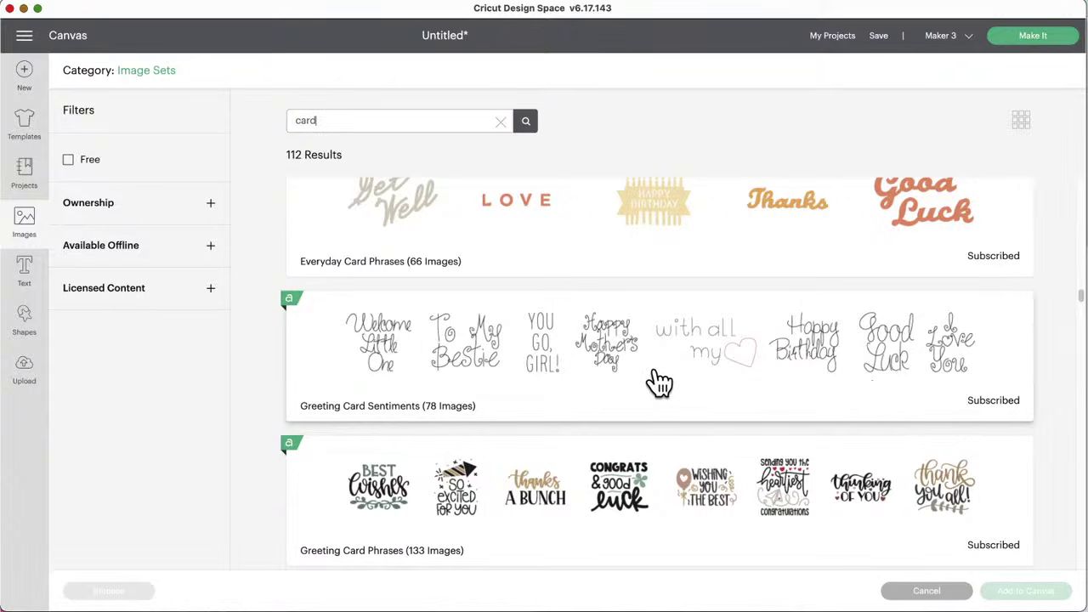
{"action": "scroll", "coordinate": [660, 383], "scroll_direction": "down", "scroll_amount": 2}
{"action": "scroll", "coordinate": [659, 383], "scroll_direction": "down", "scroll_amount": 1}
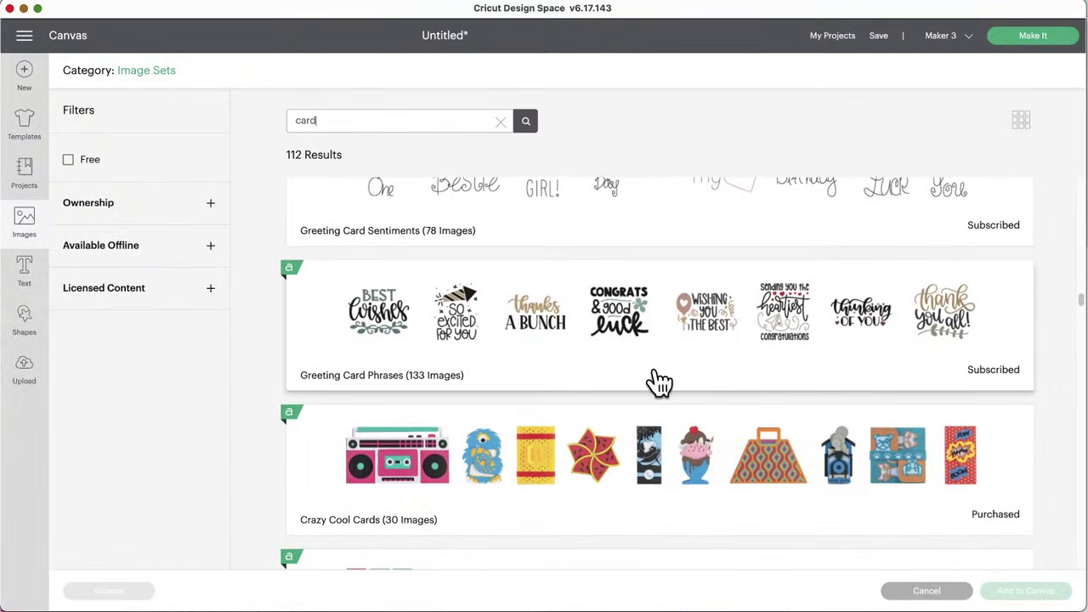
{"action": "scroll", "coordinate": [660, 383], "scroll_direction": "down", "scroll_amount": 3}
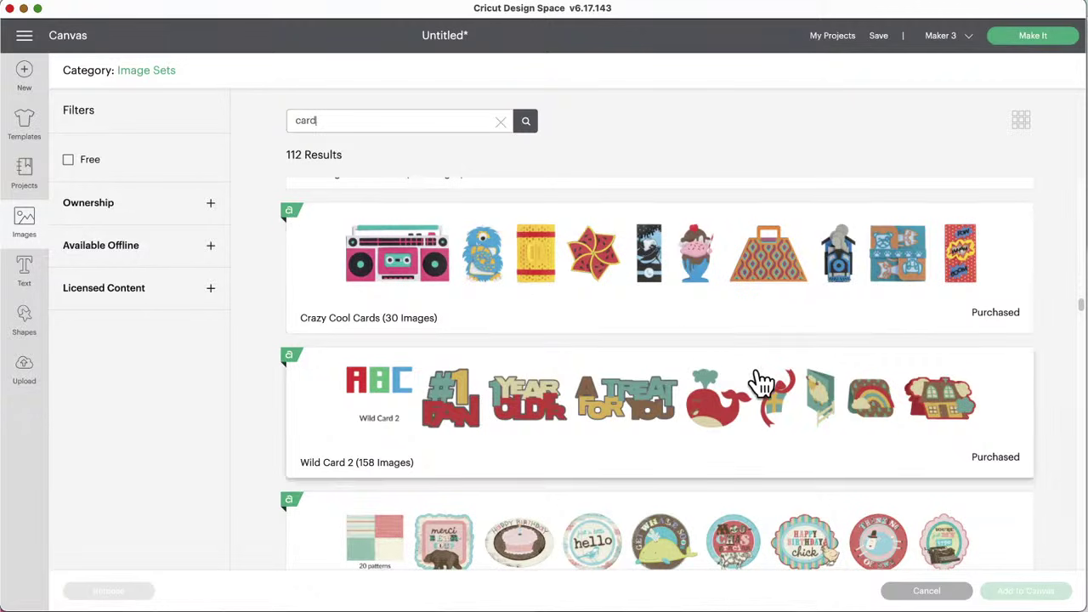
{"action": "scroll", "coordinate": [767, 431], "scroll_direction": "down", "scroll_amount": 3}
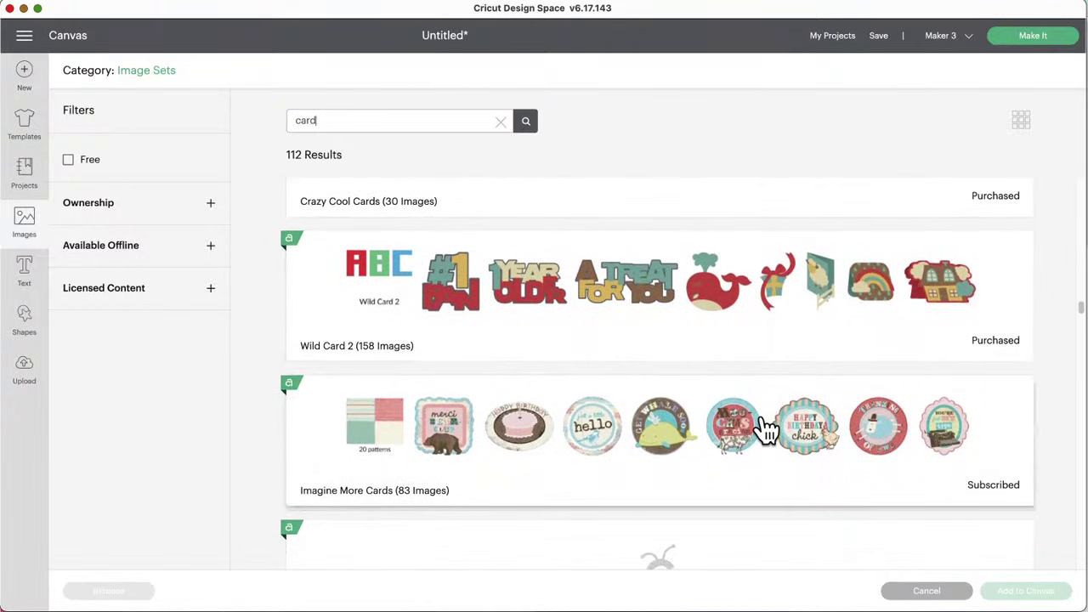
{"action": "scroll", "coordinate": [766, 431], "scroll_direction": "down", "scroll_amount": 5}
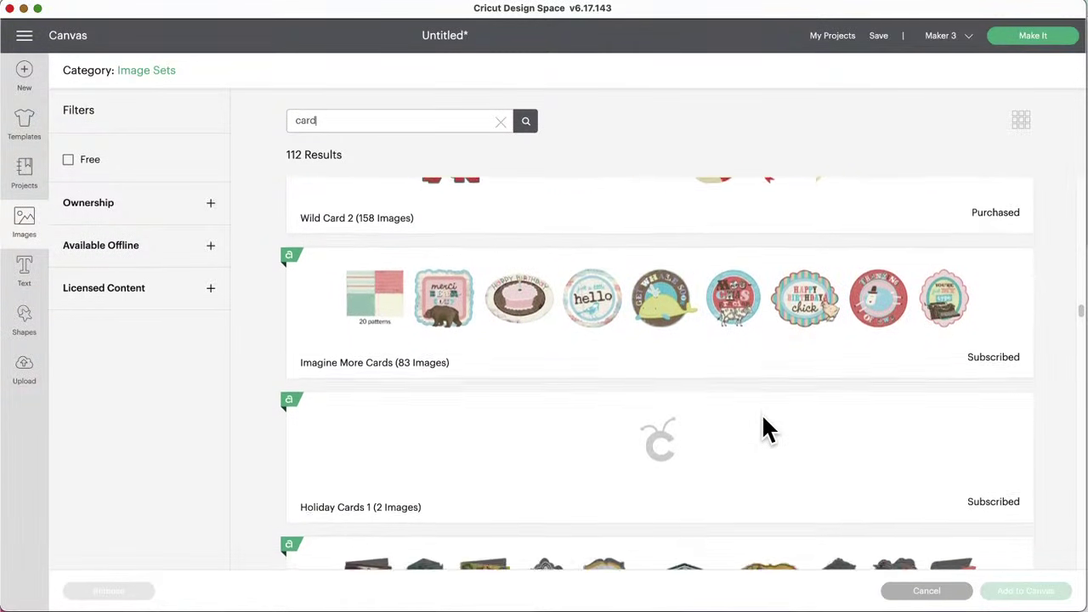
{"action": "scroll", "coordinate": [762, 419], "scroll_direction": "down", "scroll_amount": 7}
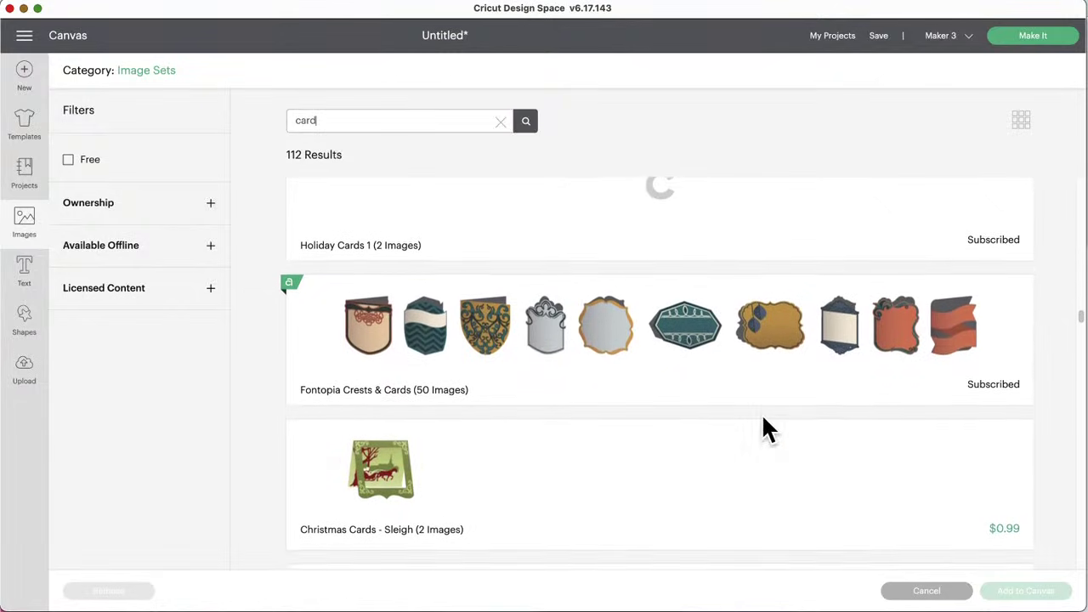
{"action": "scroll", "coordinate": [762, 418], "scroll_direction": "down", "scroll_amount": 6}
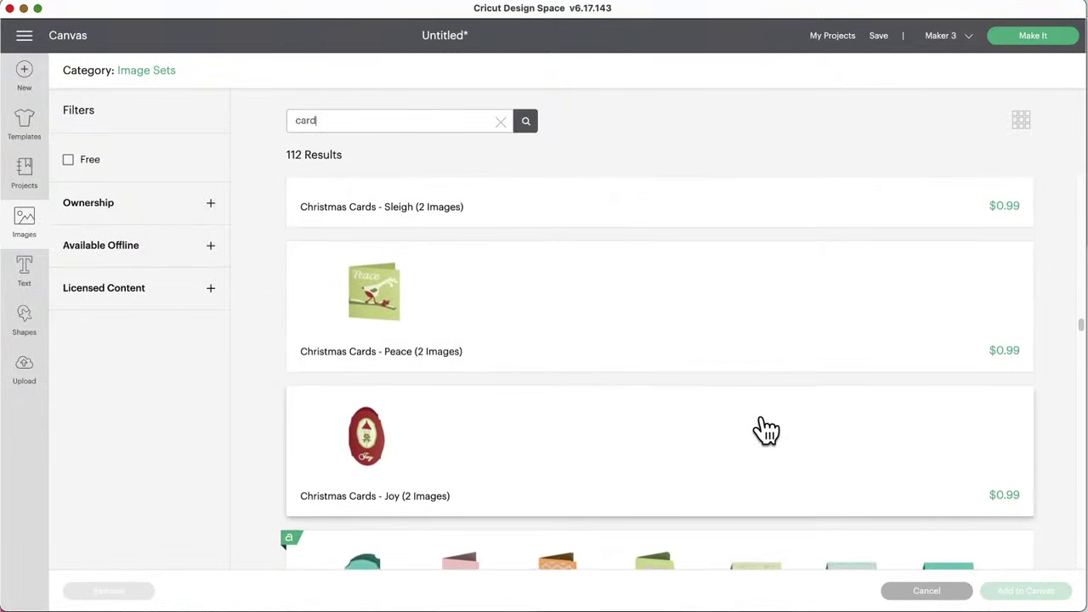
{"action": "scroll", "coordinate": [767, 431], "scroll_direction": "down", "scroll_amount": 8}
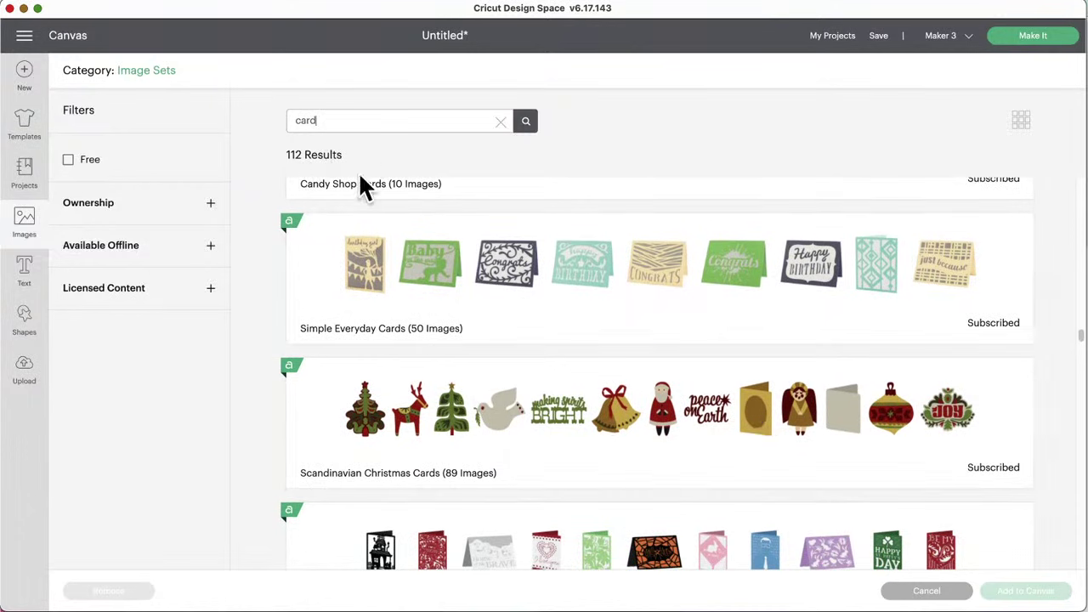
{"action": "scroll", "coordinate": [663, 445], "scroll_direction": "down", "scroll_amount": 1}
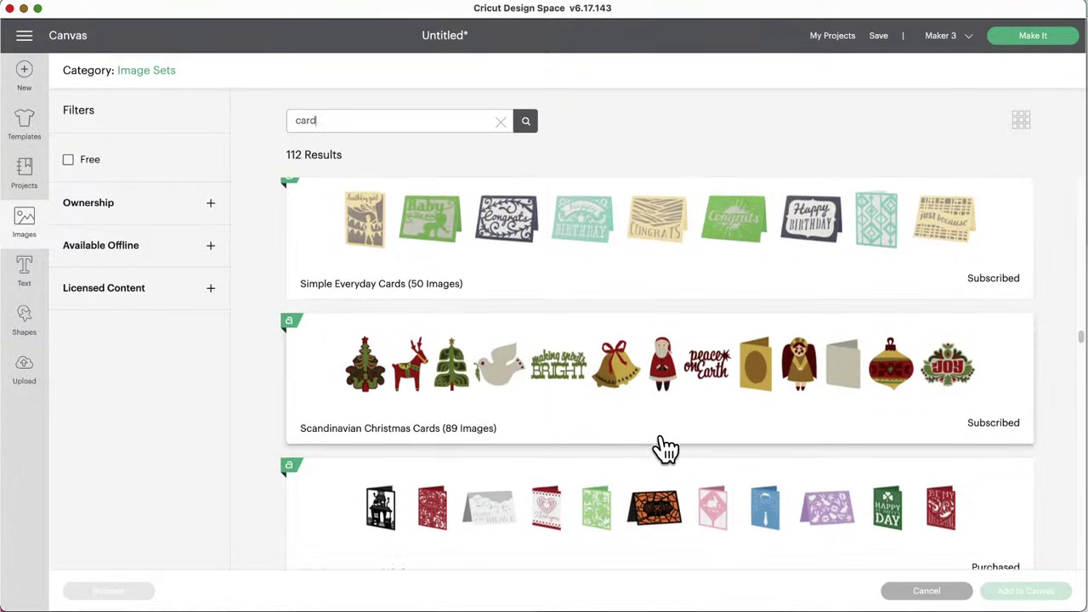
{"action": "scroll", "coordinate": [663, 449], "scroll_direction": "down", "scroll_amount": 1}
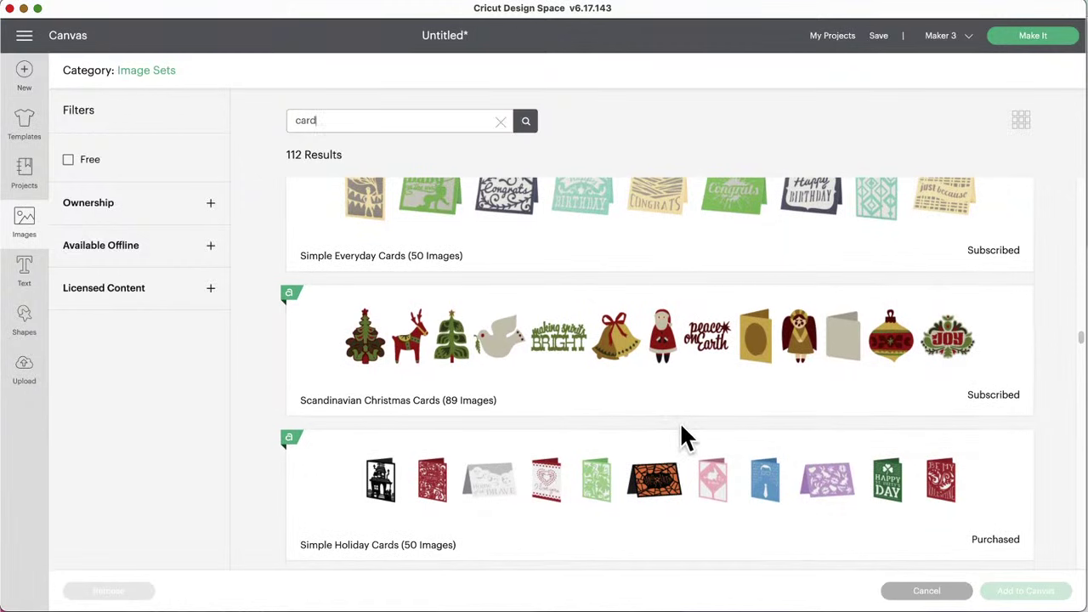
{"action": "scroll", "coordinate": [680, 421], "scroll_direction": "up", "scroll_amount": 2}
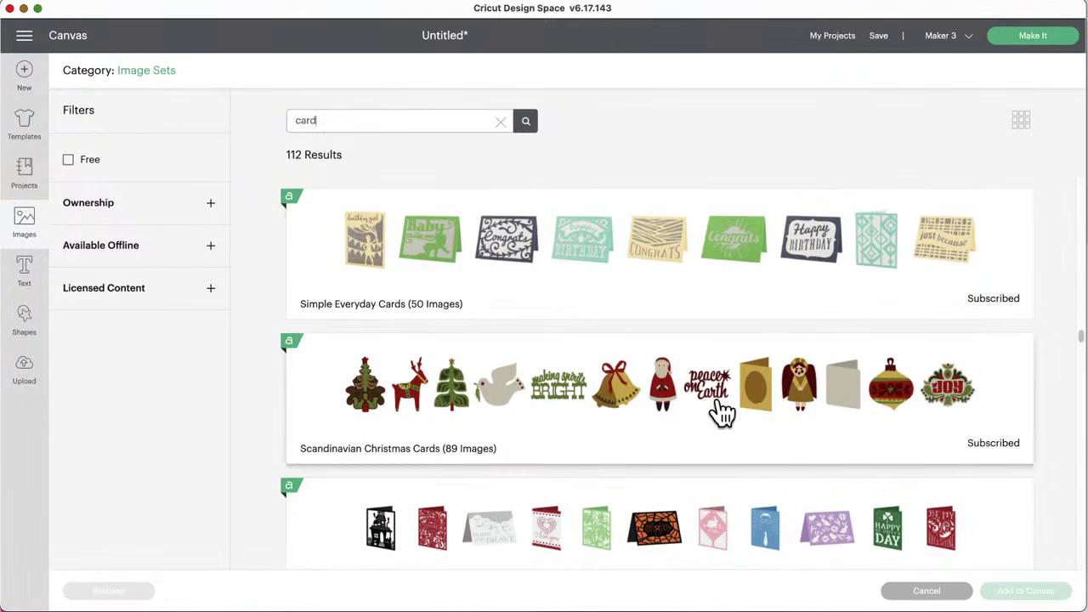
{"action": "scroll", "coordinate": [714, 444], "scroll_direction": "down", "scroll_amount": 8}
{"action": "scroll", "coordinate": [714, 444], "scroll_direction": "down", "scroll_amount": 2}
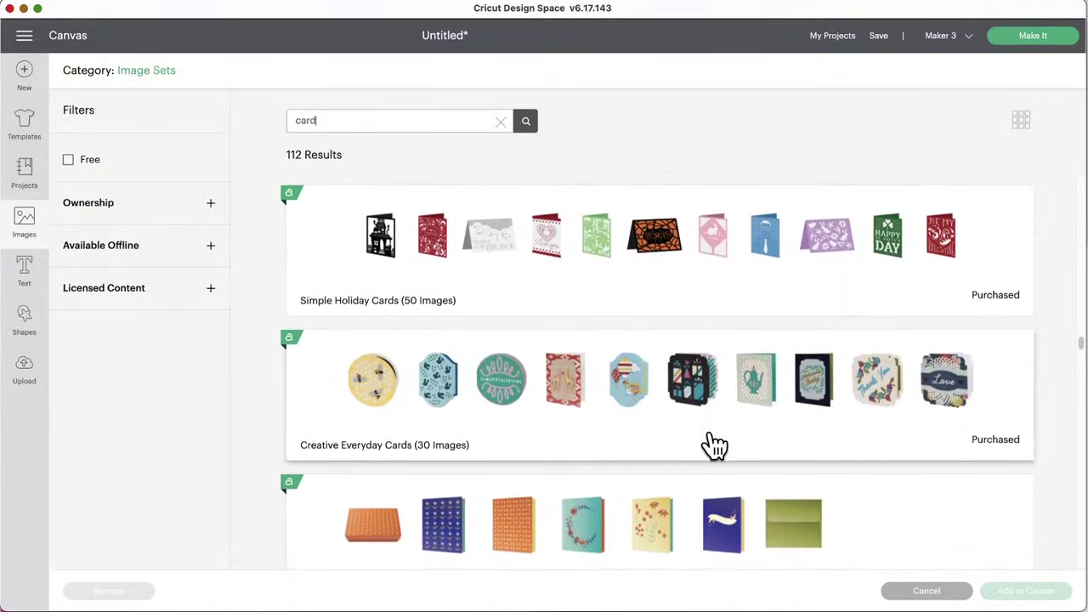
{"action": "scroll", "coordinate": [715, 444], "scroll_direction": "down", "scroll_amount": 6}
{"action": "scroll", "coordinate": [714, 444], "scroll_direction": "down", "scroll_amount": 13}
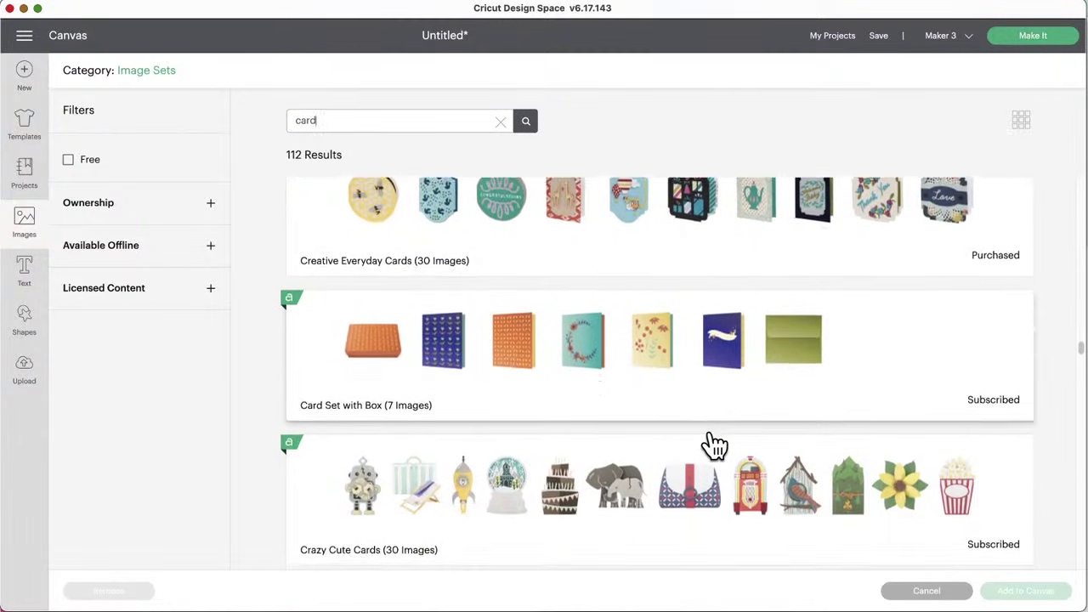
{"action": "scroll", "coordinate": [714, 443], "scroll_direction": "down", "scroll_amount": 5}
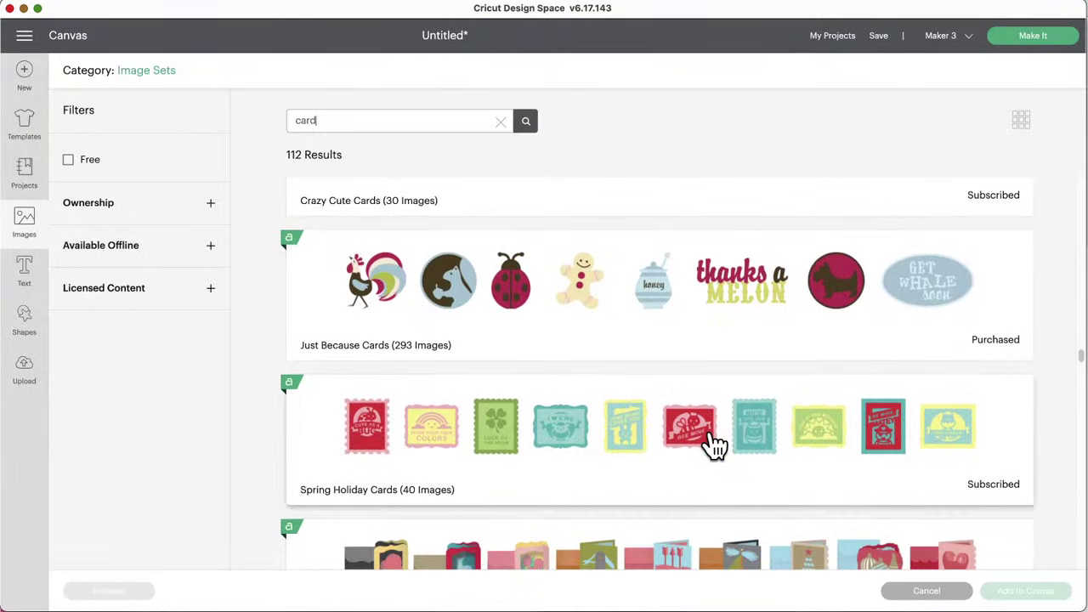
{"action": "scroll", "coordinate": [714, 443], "scroll_direction": "down", "scroll_amount": 9}
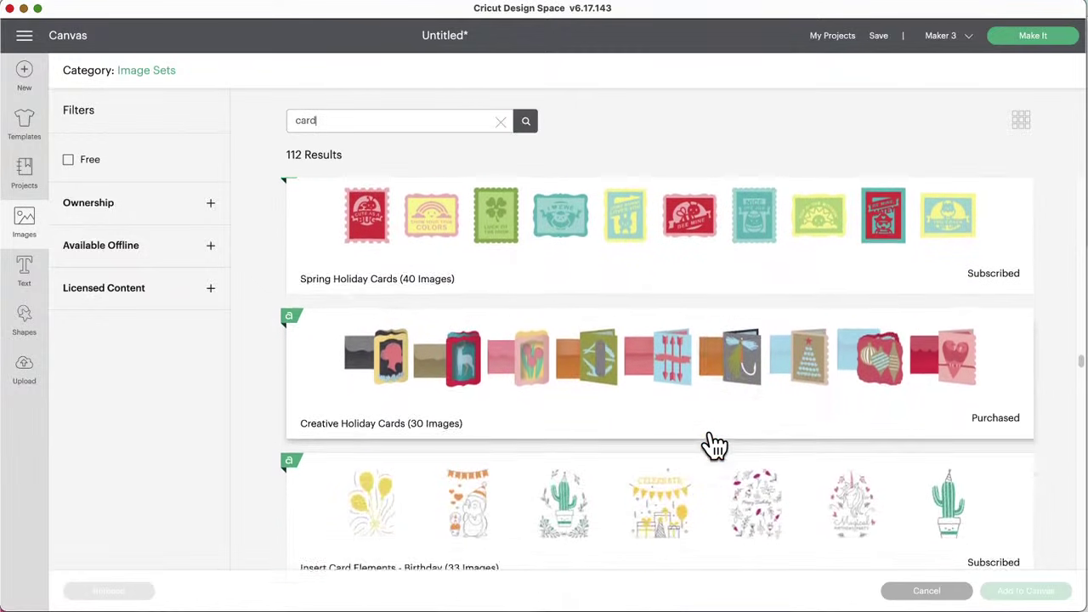
{"action": "scroll", "coordinate": [714, 444], "scroll_direction": "down", "scroll_amount": 2}
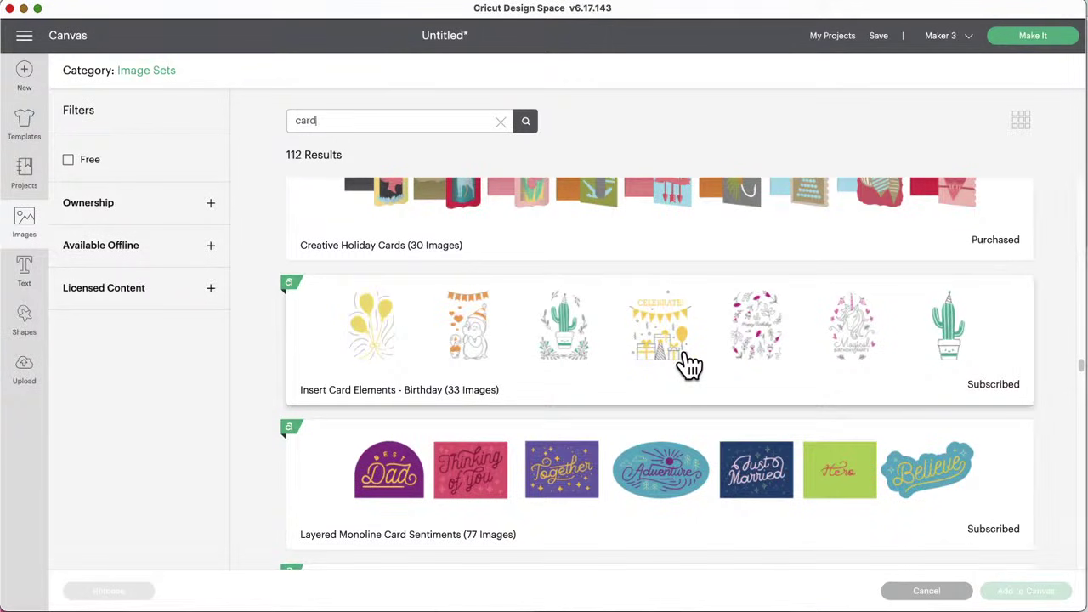
{"action": "scroll", "coordinate": [689, 364], "scroll_direction": "down", "scroll_amount": 6}
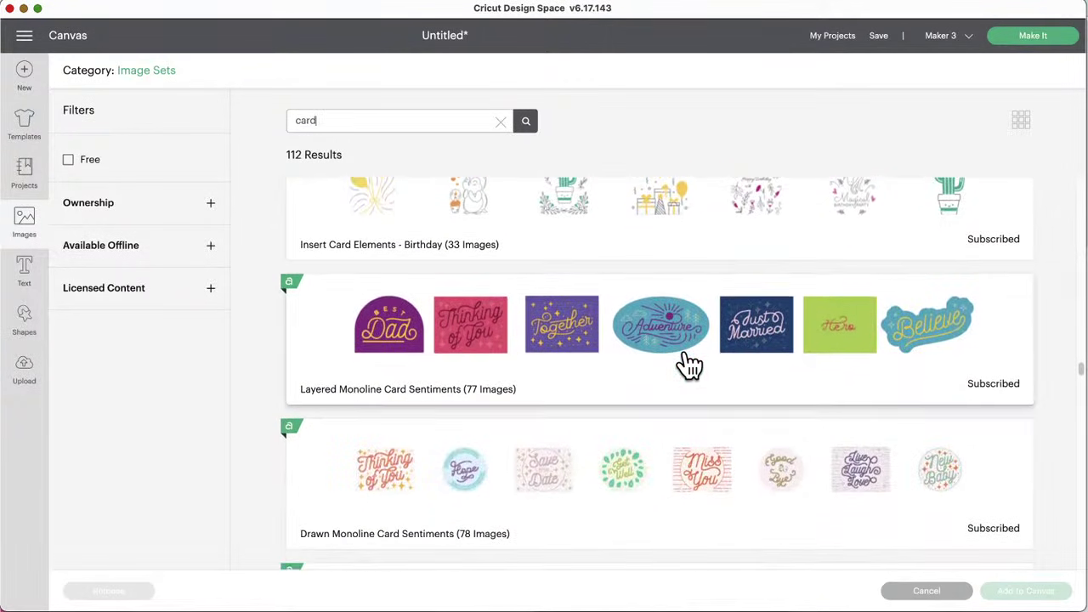
{"action": "scroll", "coordinate": [688, 364], "scroll_direction": "down", "scroll_amount": 8}
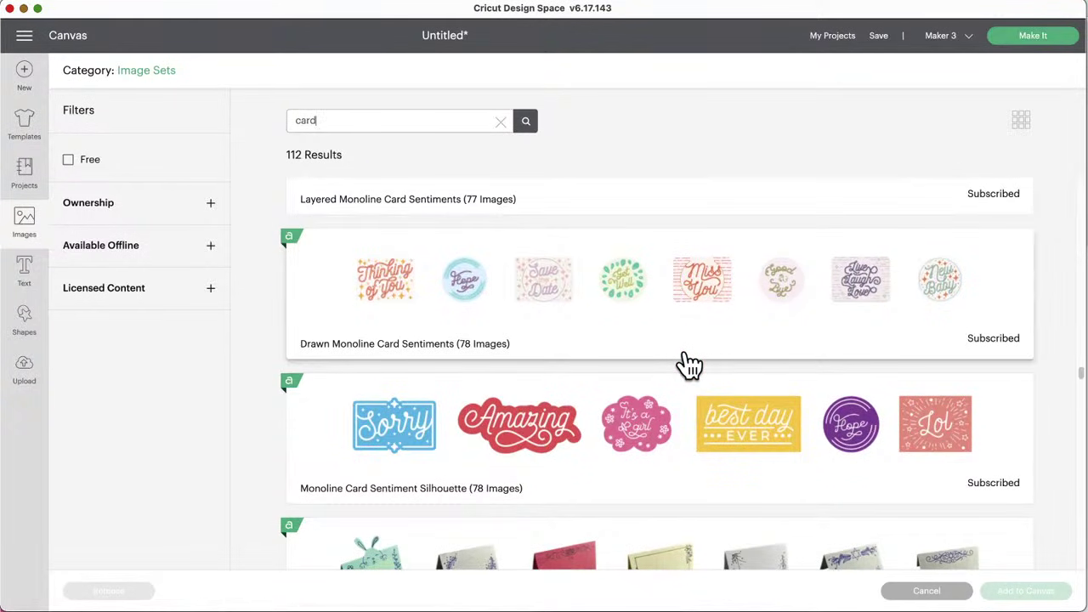
{"action": "scroll", "coordinate": [689, 363], "scroll_direction": "down", "scroll_amount": 10}
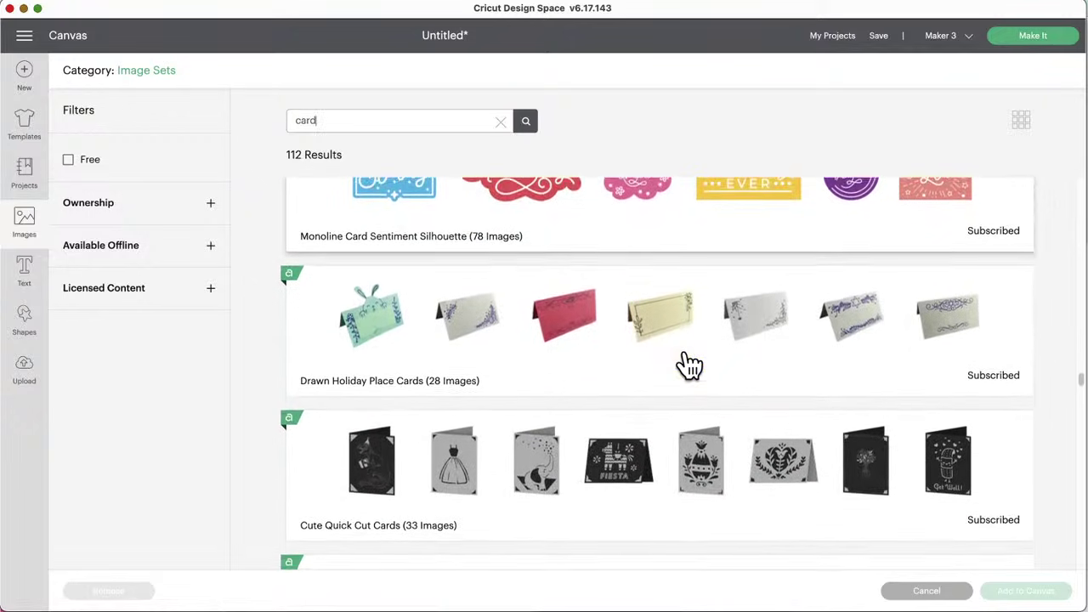
{"action": "scroll", "coordinate": [689, 363], "scroll_direction": "down", "scroll_amount": 1}
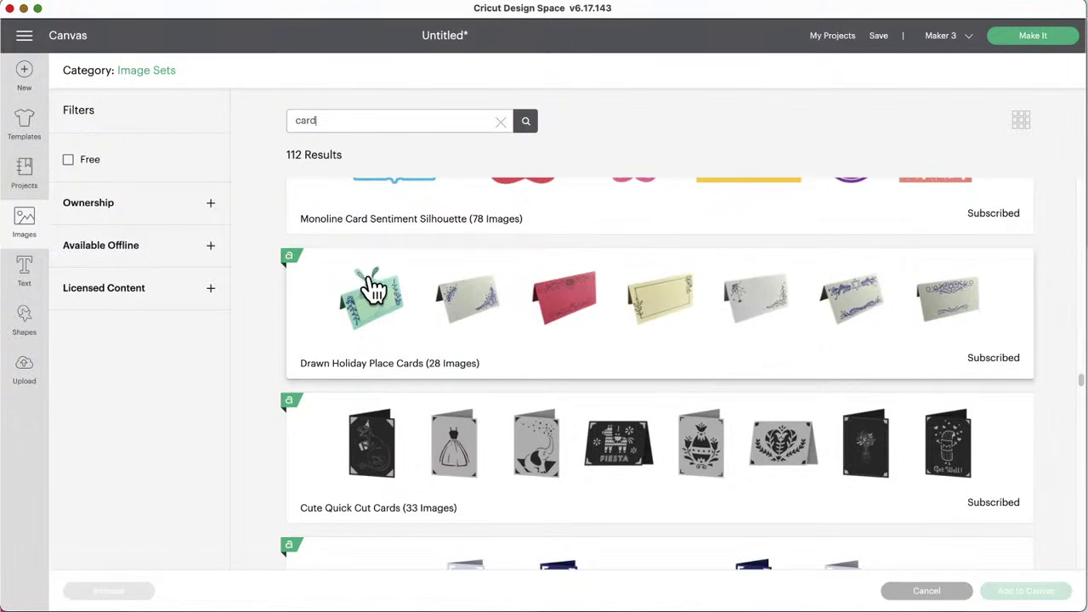
{"action": "scroll", "coordinate": [606, 377], "scroll_direction": "down", "scroll_amount": 5}
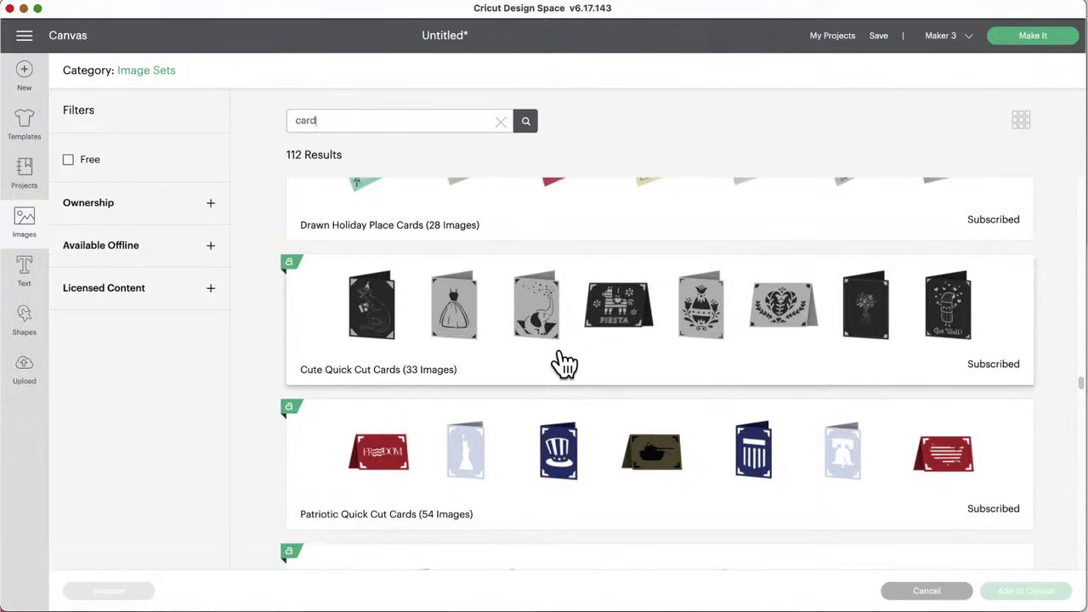
{"action": "scroll", "coordinate": [561, 364], "scroll_direction": "down", "scroll_amount": 3}
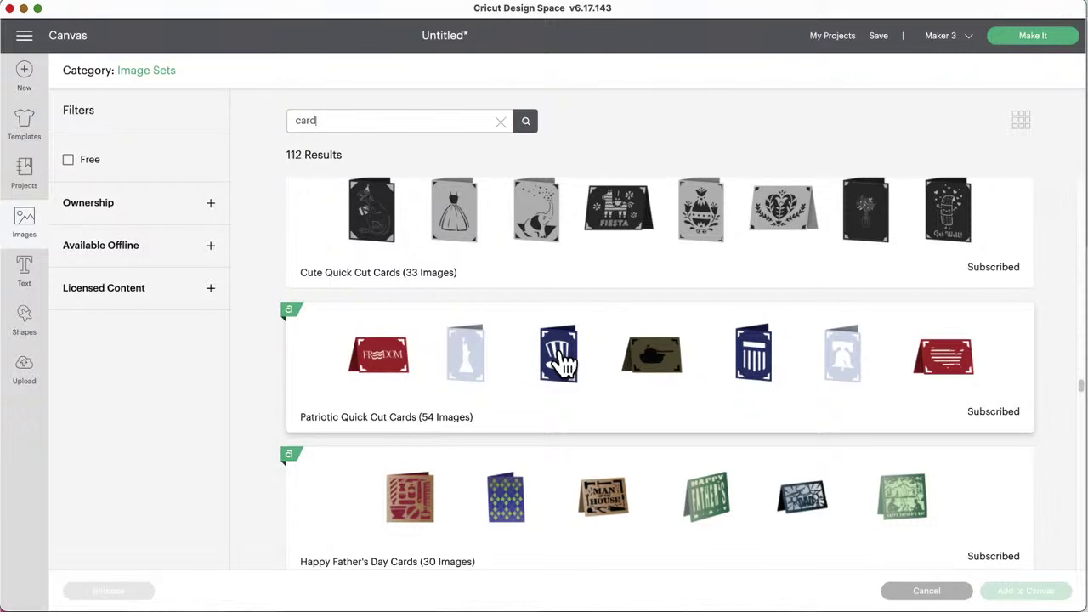
{"action": "scroll", "coordinate": [561, 361], "scroll_direction": "down", "scroll_amount": 3}
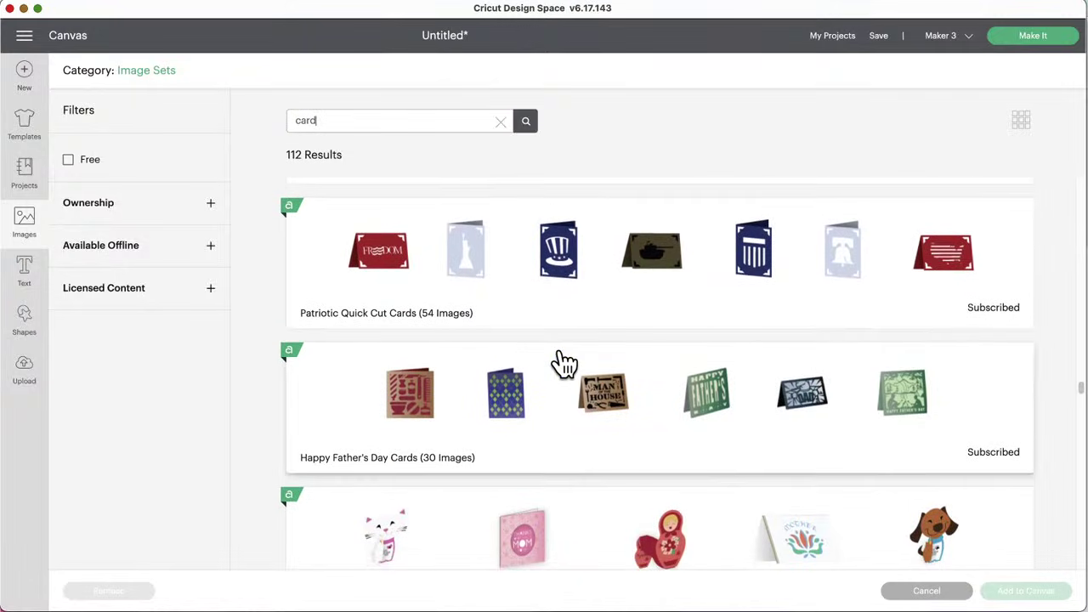
{"action": "scroll", "coordinate": [564, 361], "scroll_direction": "down", "scroll_amount": 6}
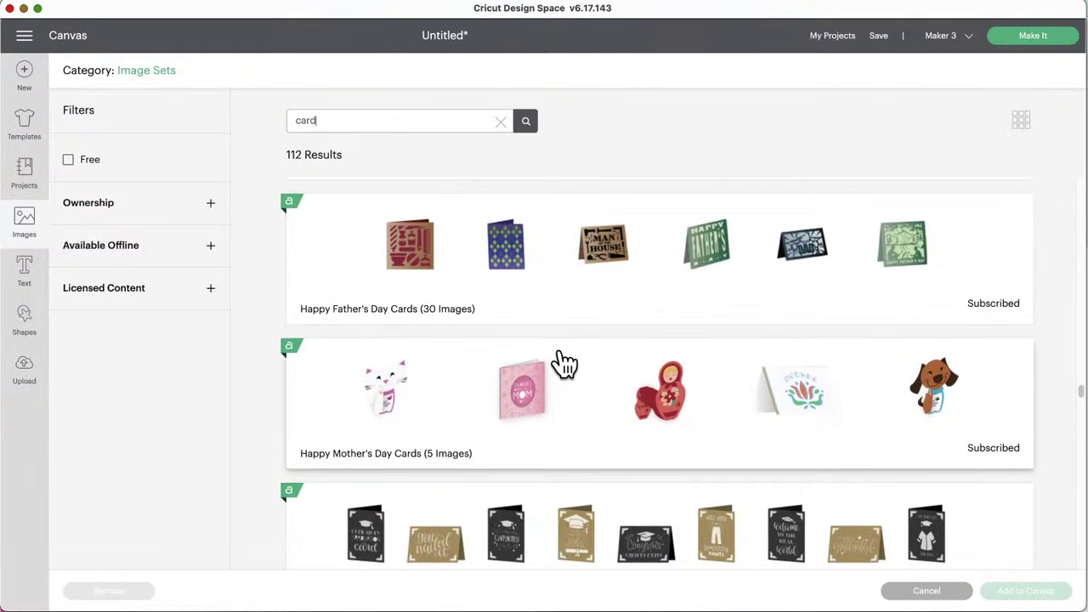
{"action": "scroll", "coordinate": [561, 355], "scroll_direction": "down", "scroll_amount": 5}
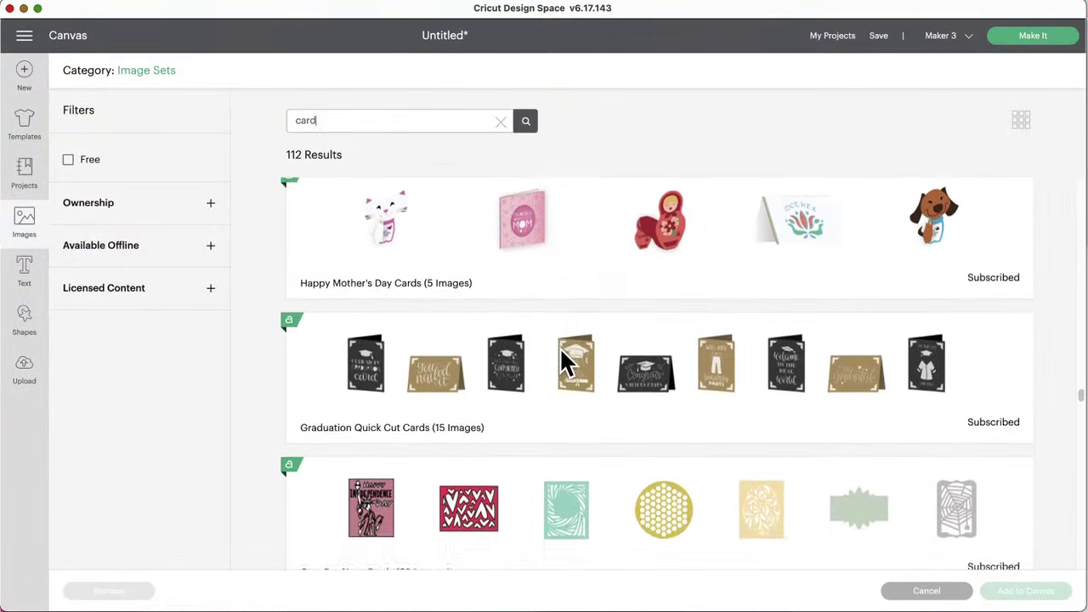
{"action": "scroll", "coordinate": [564, 362], "scroll_direction": "down", "scroll_amount": 3}
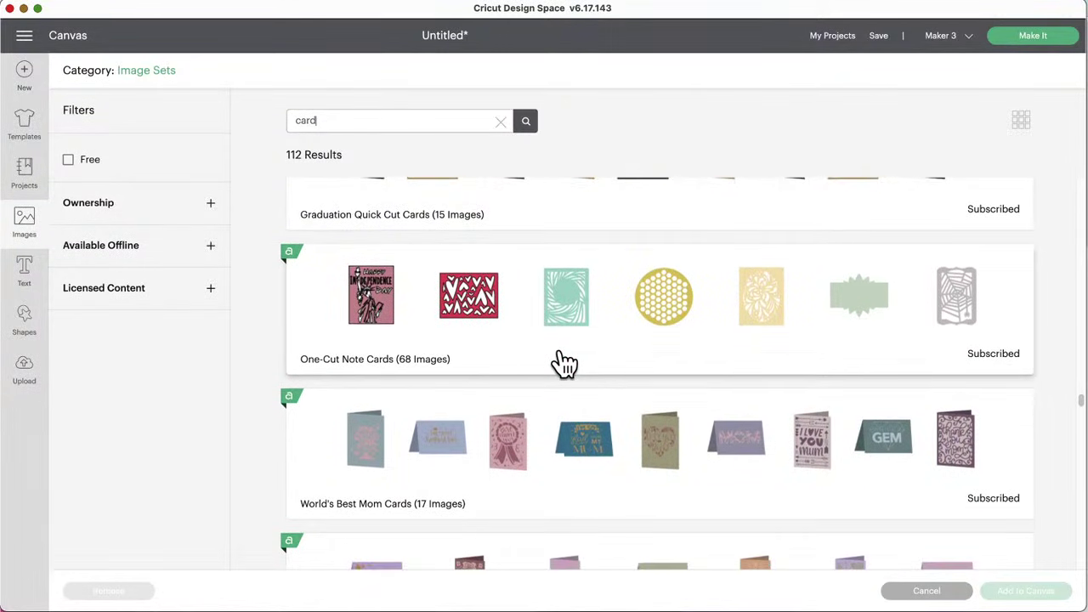
{"action": "scroll", "coordinate": [564, 361], "scroll_direction": "down", "scroll_amount": 3}
{"action": "scroll", "coordinate": [564, 361], "scroll_direction": "down", "scroll_amount": 2}
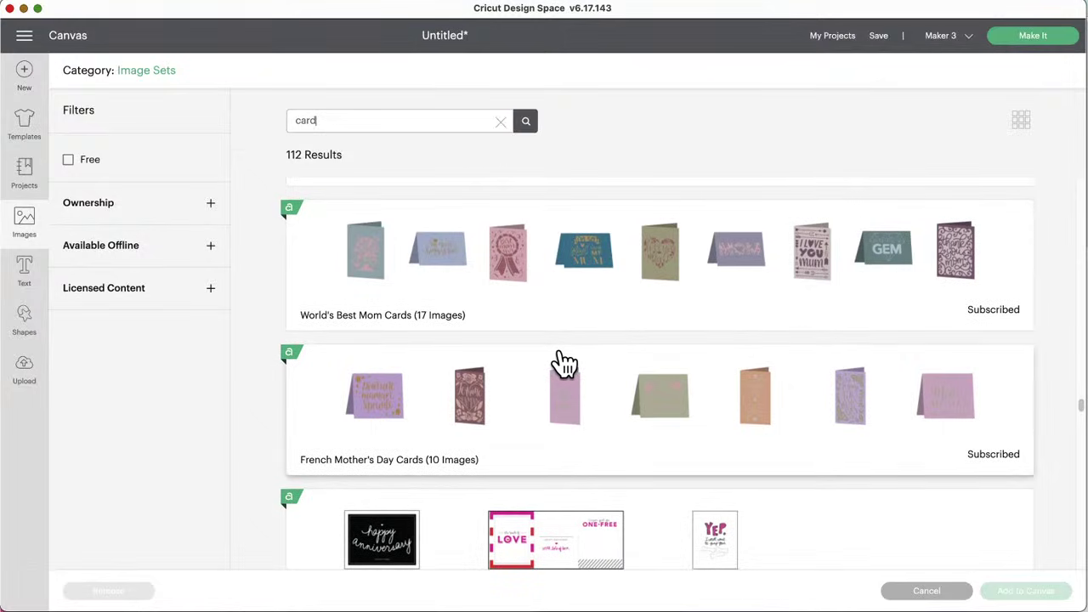
{"action": "scroll", "coordinate": [563, 361], "scroll_direction": "down", "scroll_amount": 1}
{"action": "scroll", "coordinate": [564, 361], "scroll_direction": "down", "scroll_amount": 5}
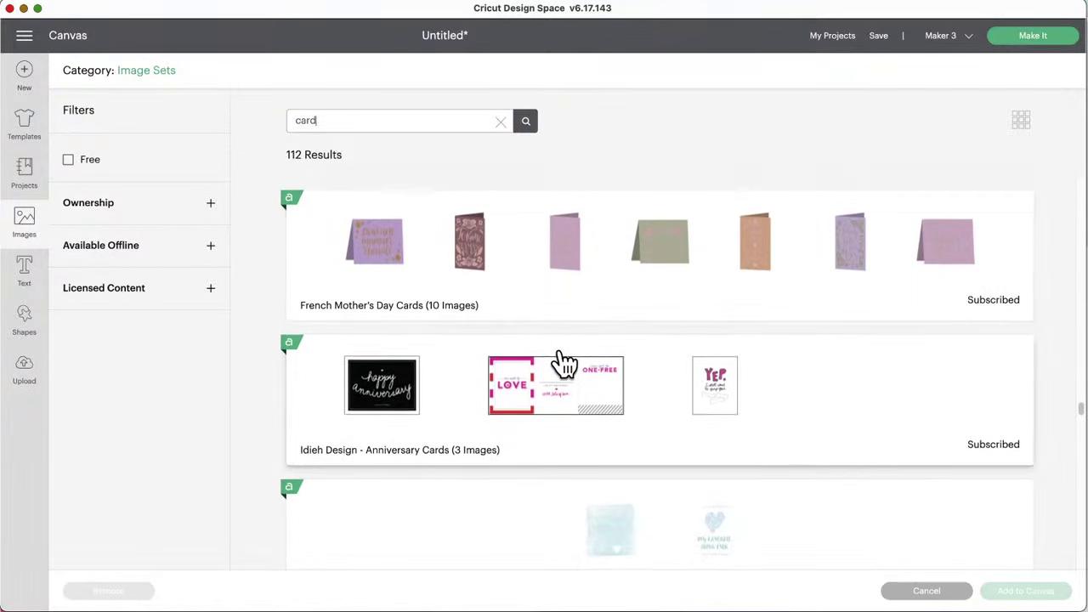
{"action": "scroll", "coordinate": [564, 361], "scroll_direction": "down", "scroll_amount": 6}
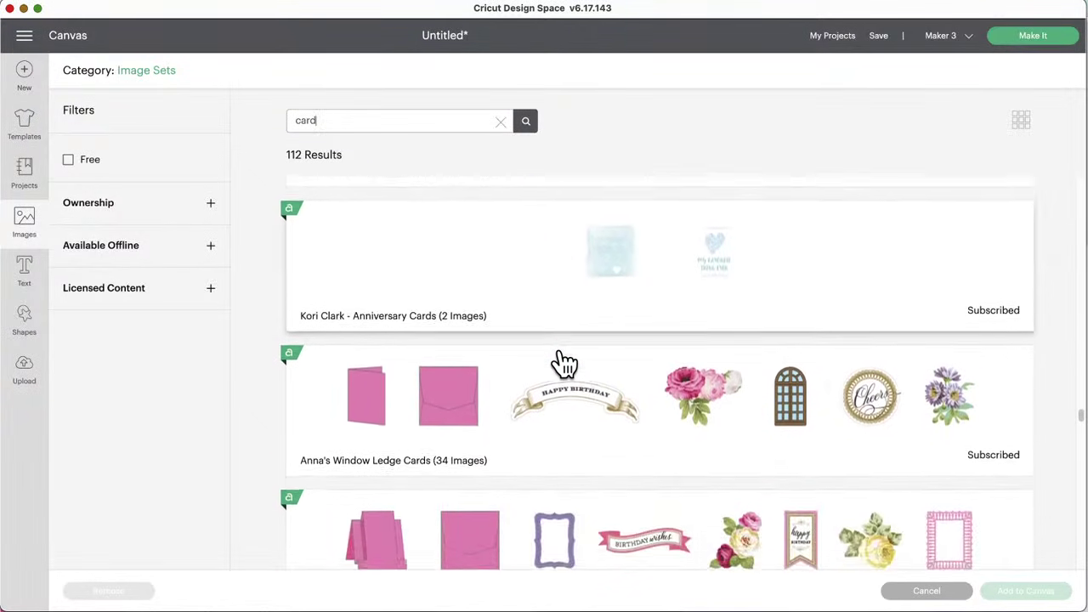
{"action": "scroll", "coordinate": [563, 361], "scroll_direction": "down", "scroll_amount": 1}
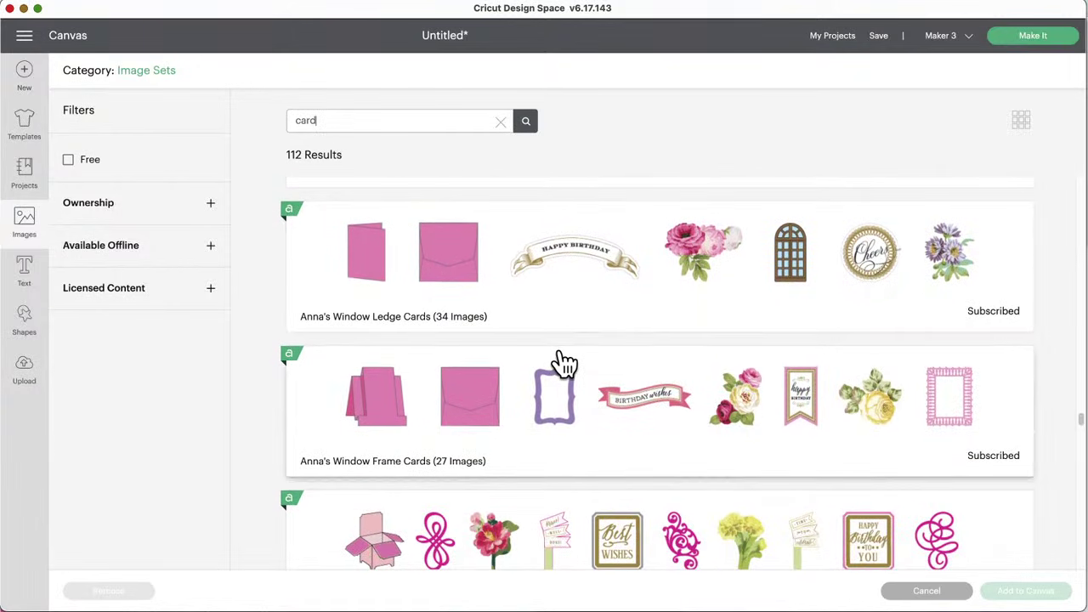
{"action": "scroll", "coordinate": [563, 361], "scroll_direction": "down", "scroll_amount": 4}
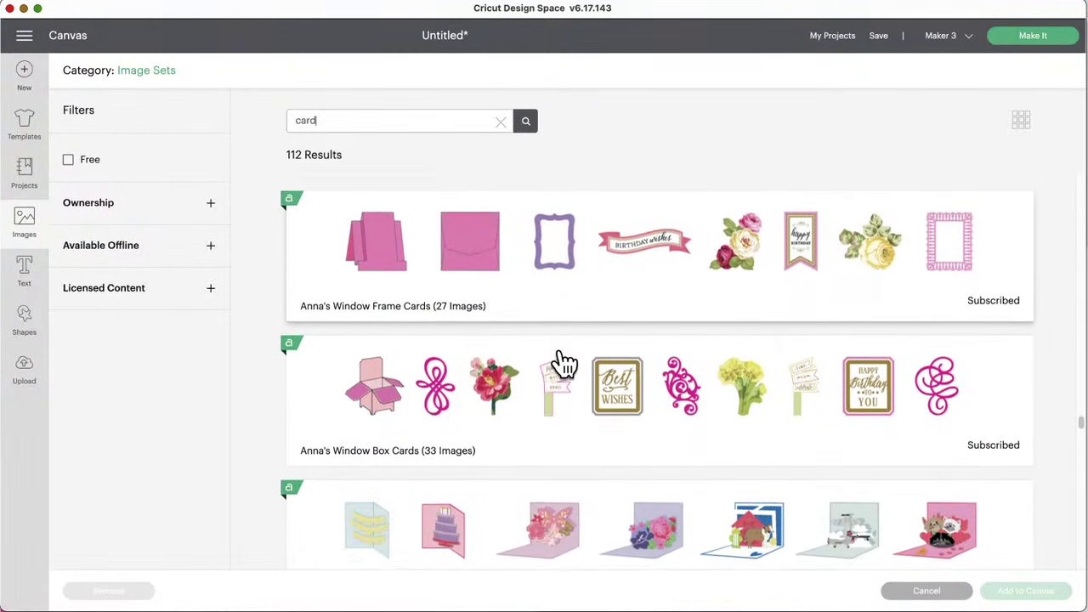
{"action": "scroll", "coordinate": [556, 330], "scroll_direction": "down", "scroll_amount": 2}
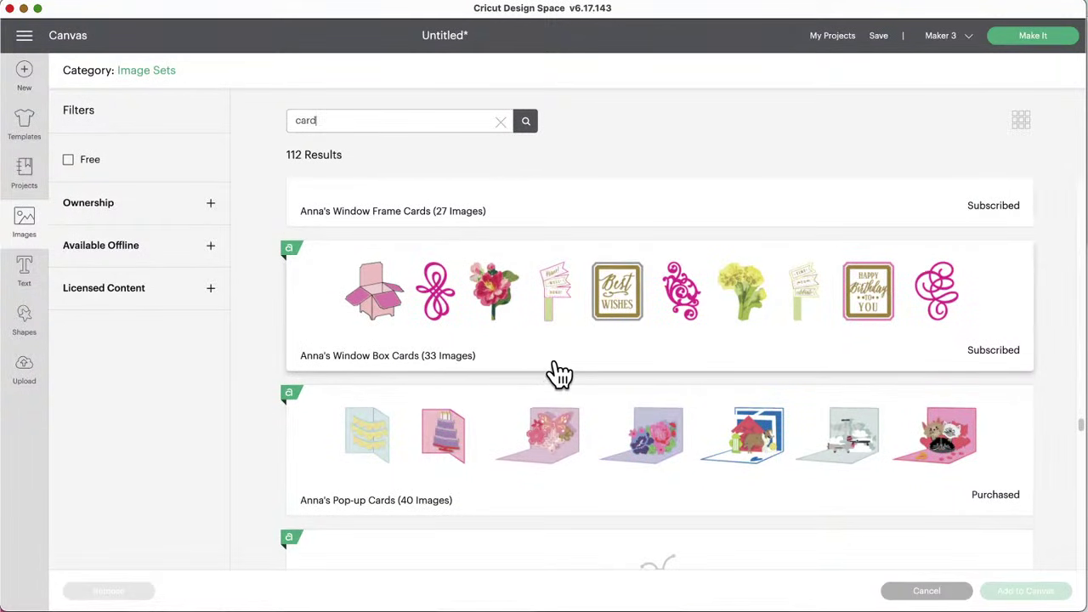
{"action": "scroll", "coordinate": [556, 374], "scroll_direction": "down", "scroll_amount": 4}
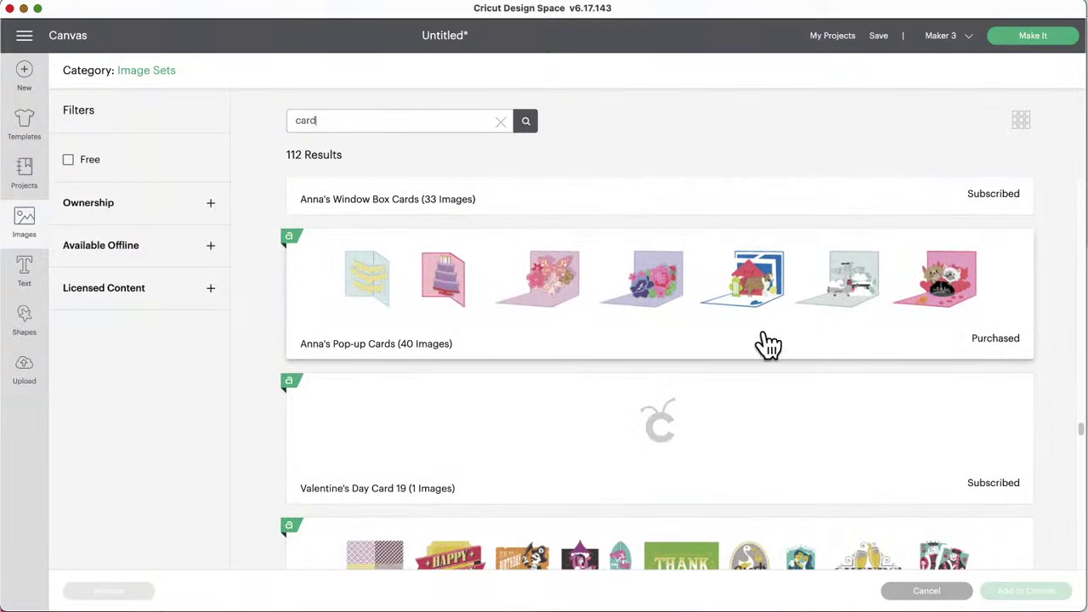
{"action": "scroll", "coordinate": [688, 357], "scroll_direction": "down", "scroll_amount": 5}
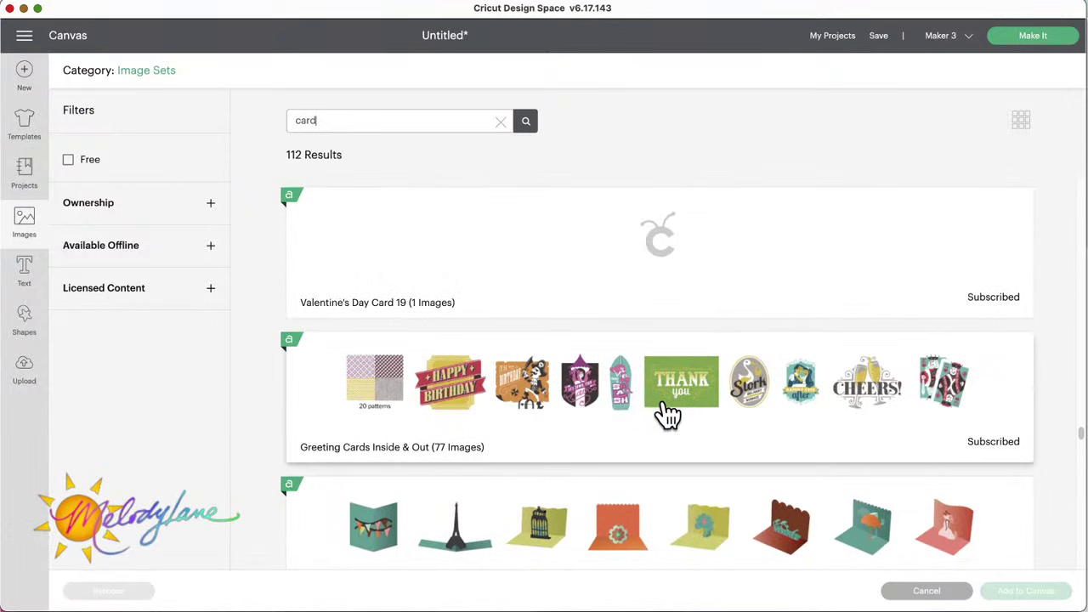
{"action": "scroll", "coordinate": [668, 414], "scroll_direction": "down", "scroll_amount": 3}
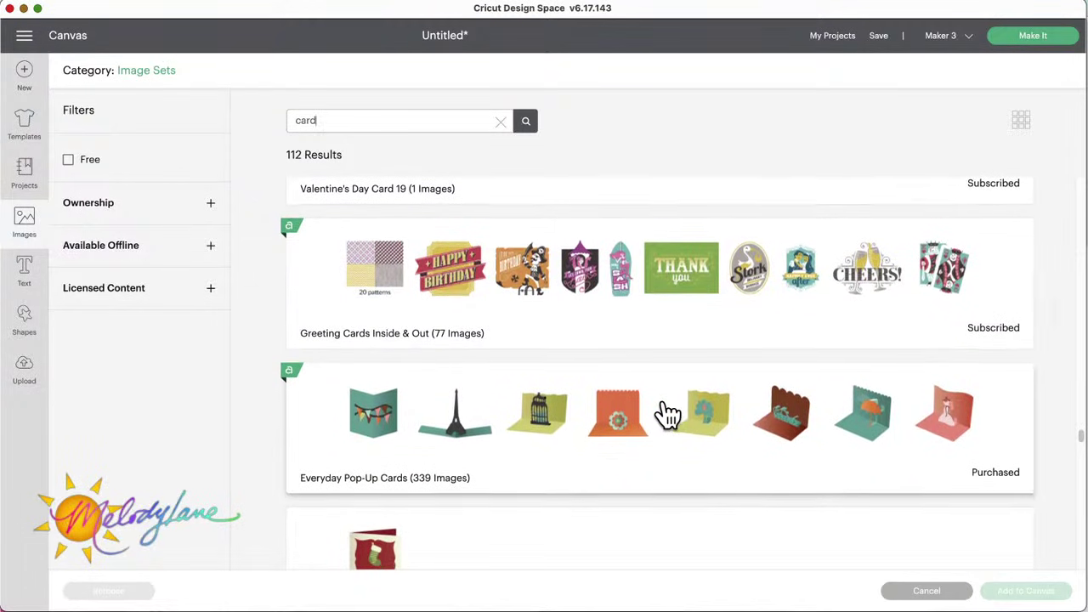
{"action": "scroll", "coordinate": [667, 414], "scroll_direction": "down", "scroll_amount": 4}
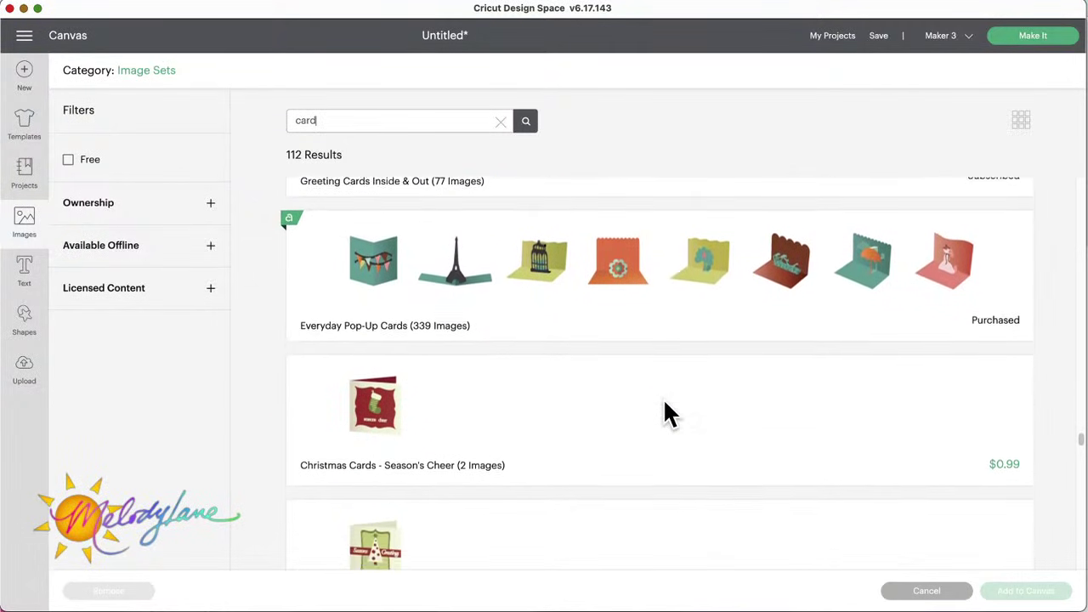
{"action": "scroll", "coordinate": [667, 415], "scroll_direction": "down", "scroll_amount": 15}
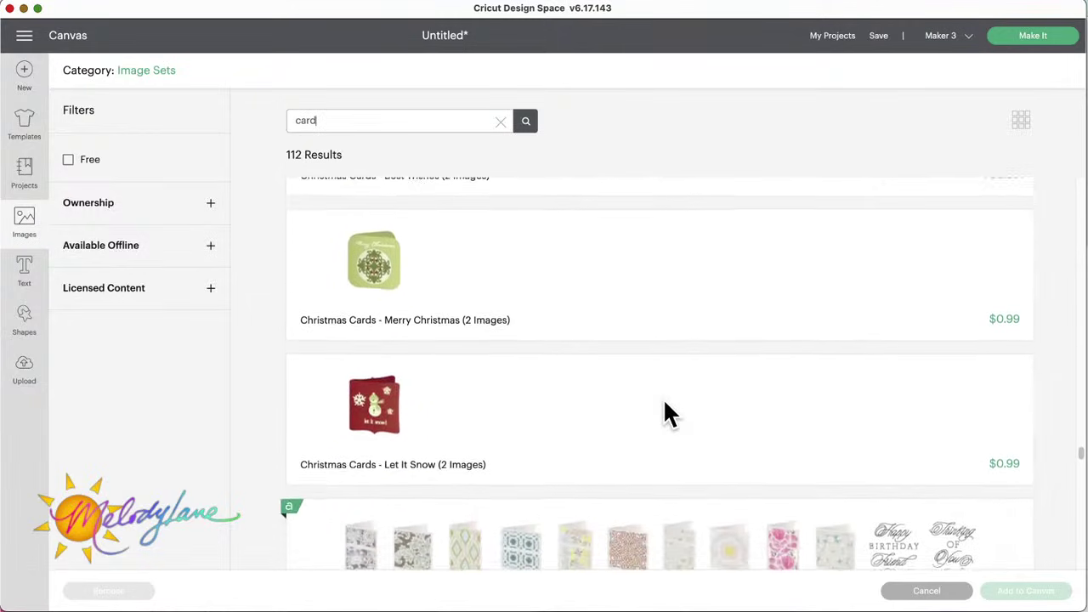
{"action": "scroll", "coordinate": [663, 413], "scroll_direction": "down", "scroll_amount": 7}
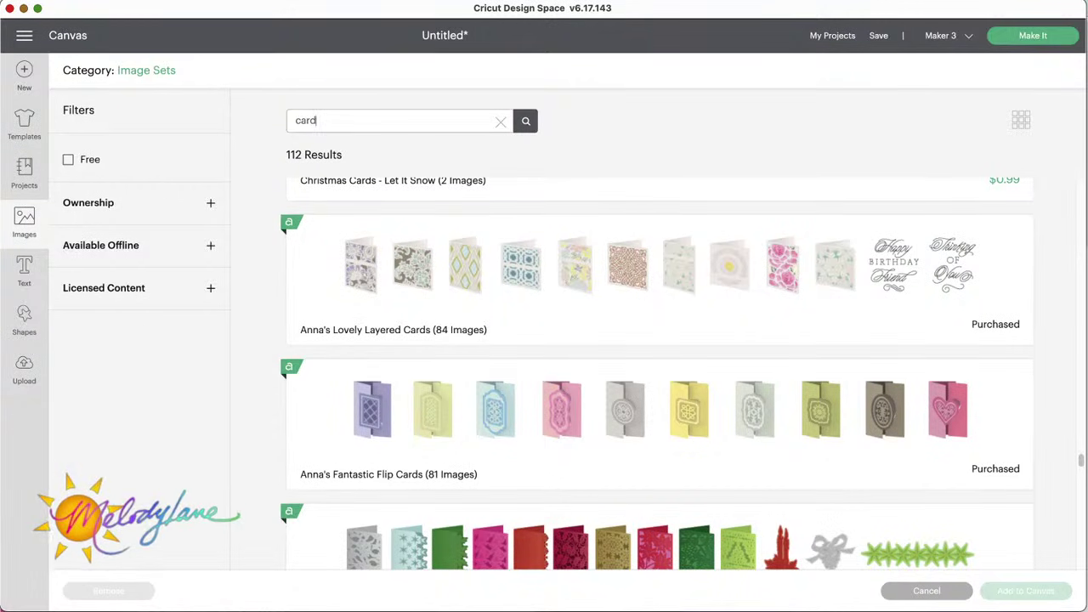
{"action": "scroll", "coordinate": [737, 411], "scroll_direction": "down", "scroll_amount": 2}
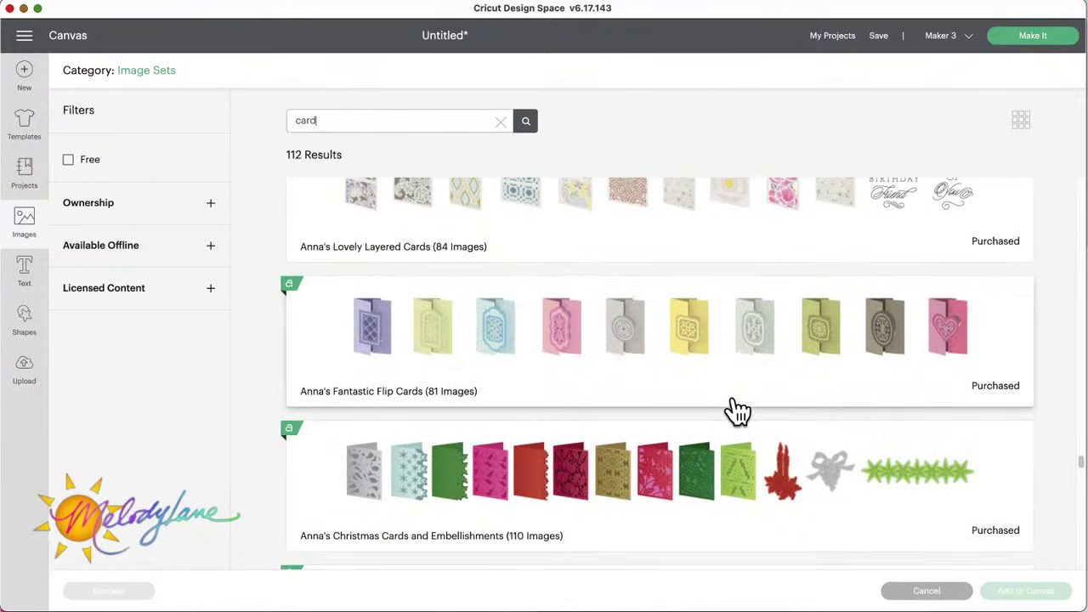
{"action": "scroll", "coordinate": [737, 411], "scroll_direction": "down", "scroll_amount": 2}
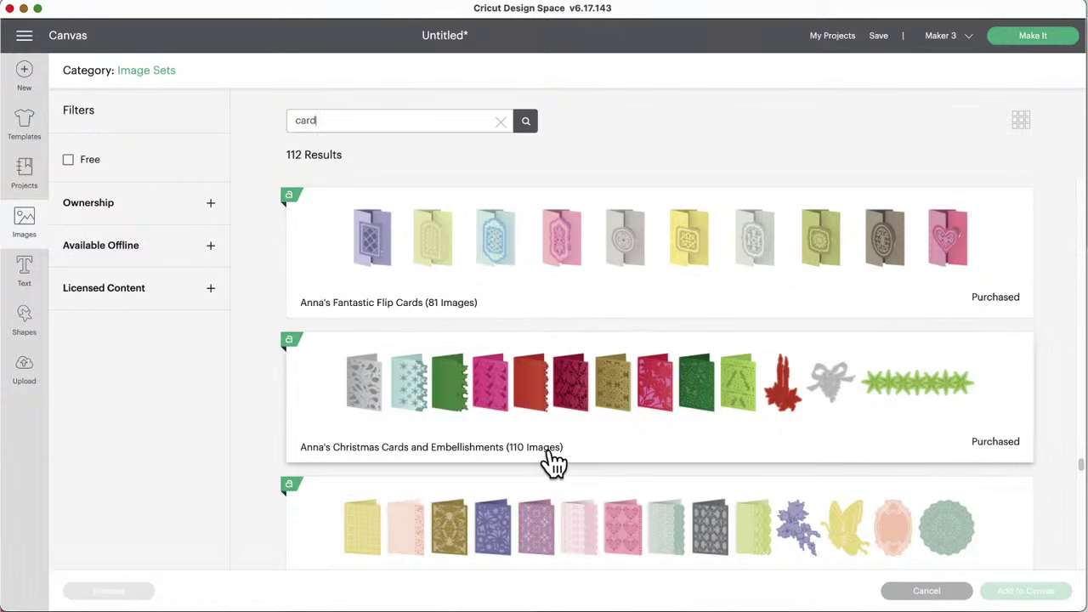
{"action": "scroll", "coordinate": [588, 418], "scroll_direction": "down", "scroll_amount": 4}
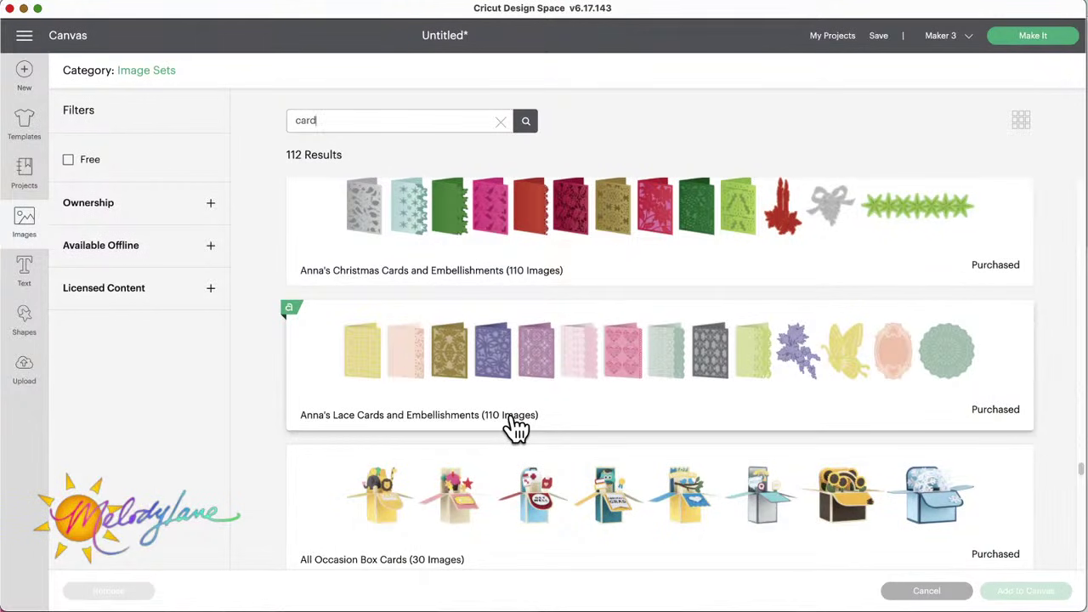
{"action": "scroll", "coordinate": [603, 382], "scroll_direction": "down", "scroll_amount": 4}
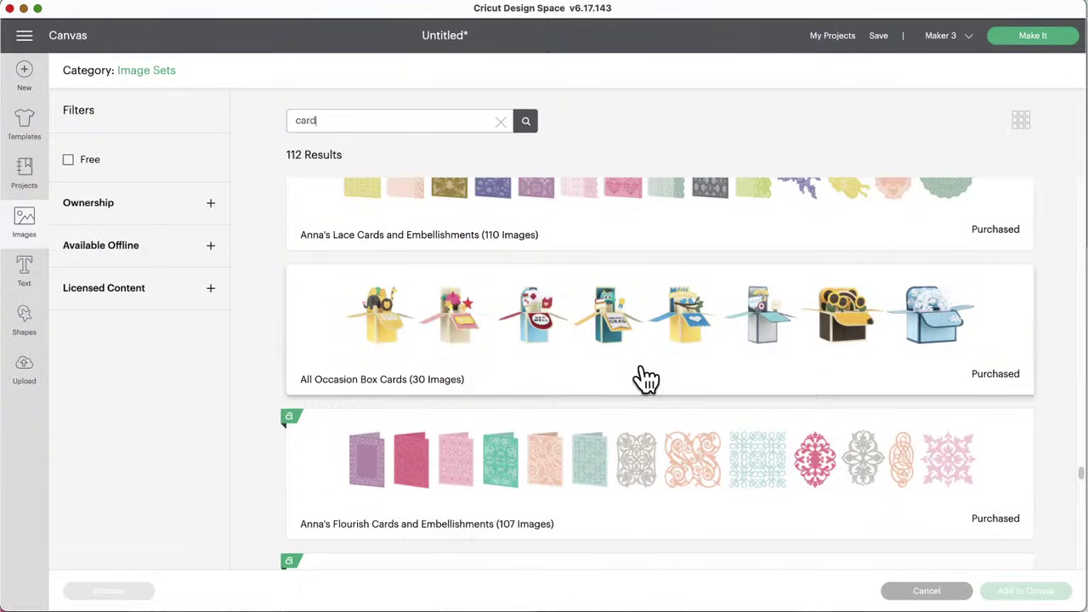
{"action": "scroll", "coordinate": [647, 379], "scroll_direction": "down", "scroll_amount": 2}
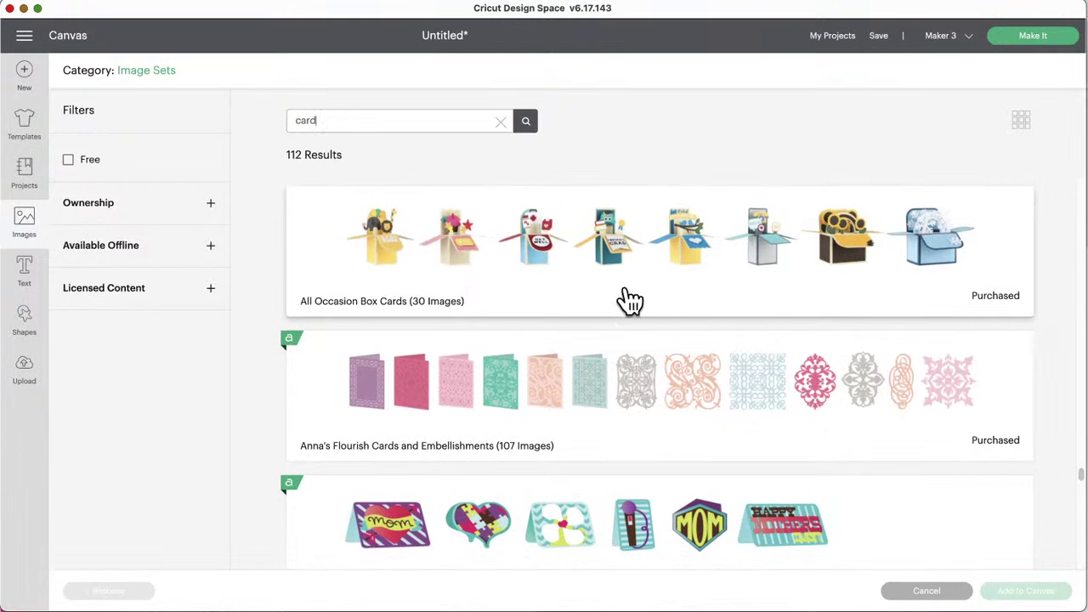
{"action": "scroll", "coordinate": [595, 434], "scroll_direction": "down", "scroll_amount": 1}
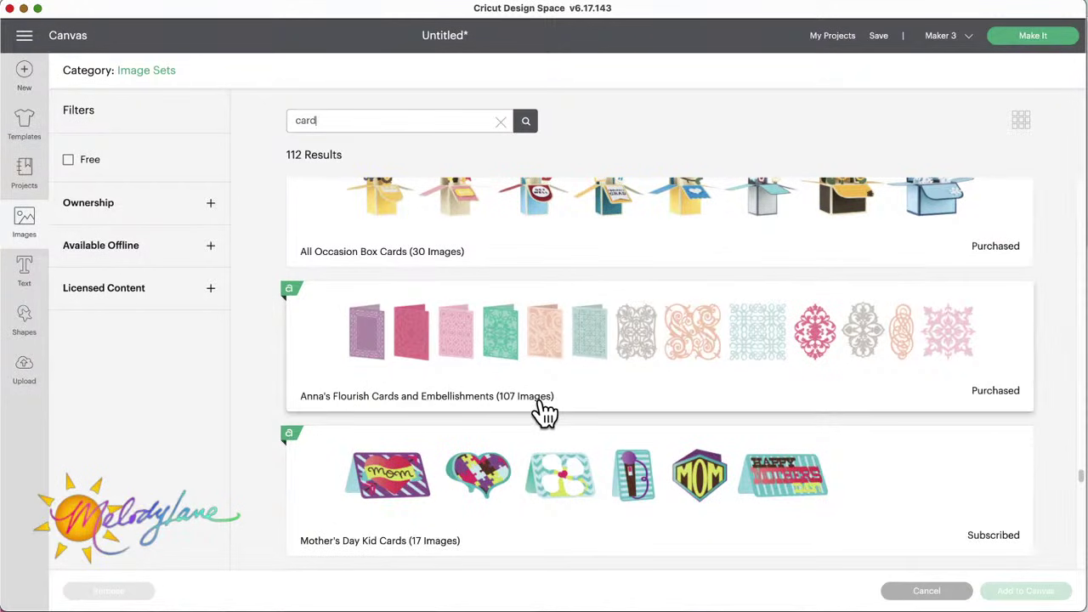
{"action": "scroll", "coordinate": [589, 408], "scroll_direction": "down", "scroll_amount": 3}
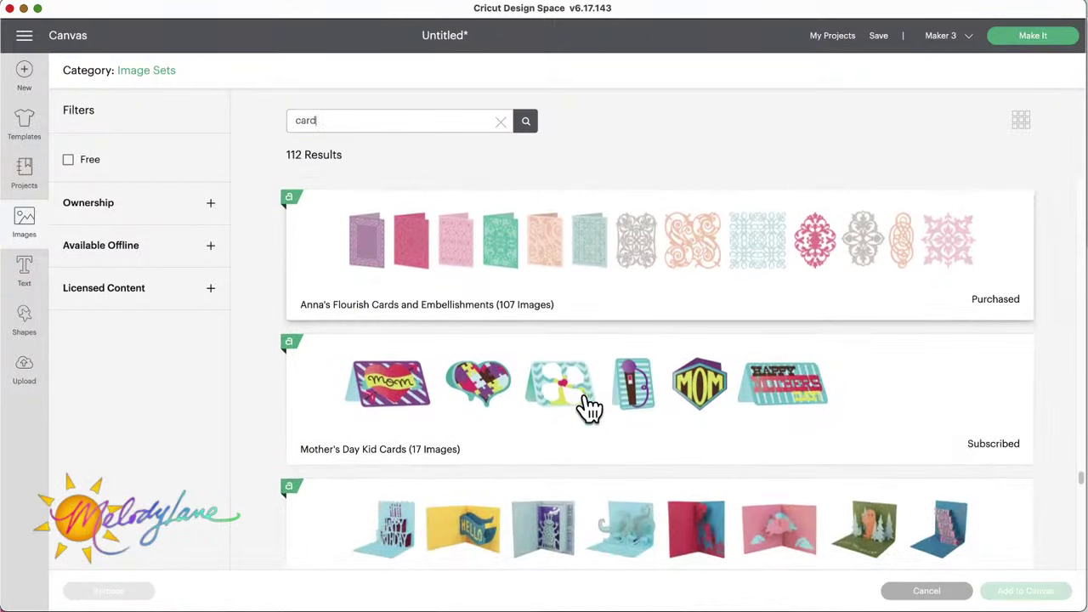
{"action": "scroll", "coordinate": [589, 408], "scroll_direction": "down", "scroll_amount": 1}
{"action": "scroll", "coordinate": [587, 408], "scroll_direction": "down", "scroll_amount": 1}
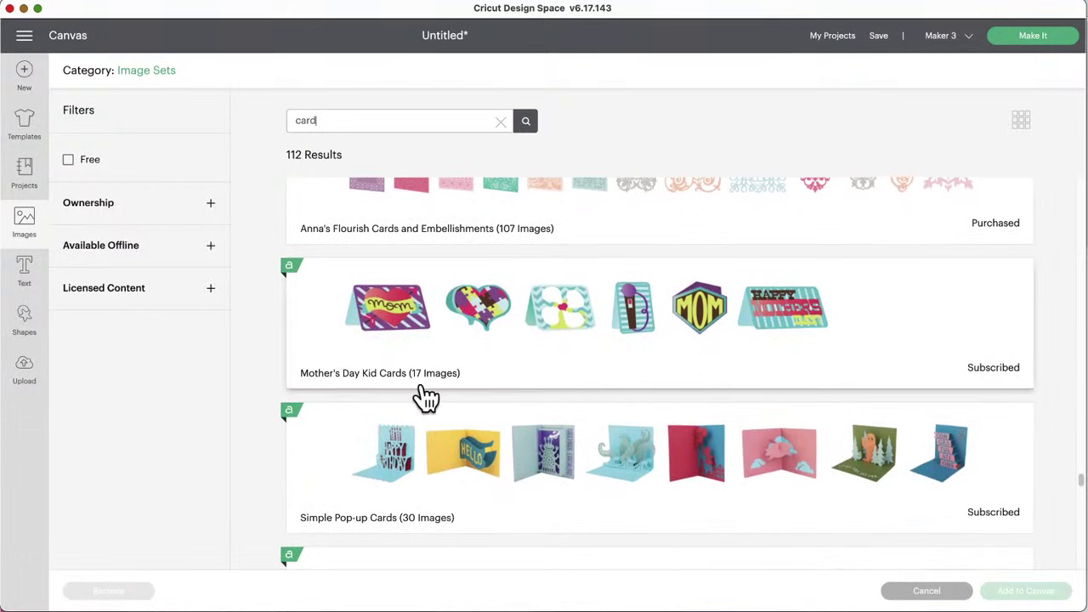
{"action": "scroll", "coordinate": [575, 383], "scroll_direction": "down", "scroll_amount": 4}
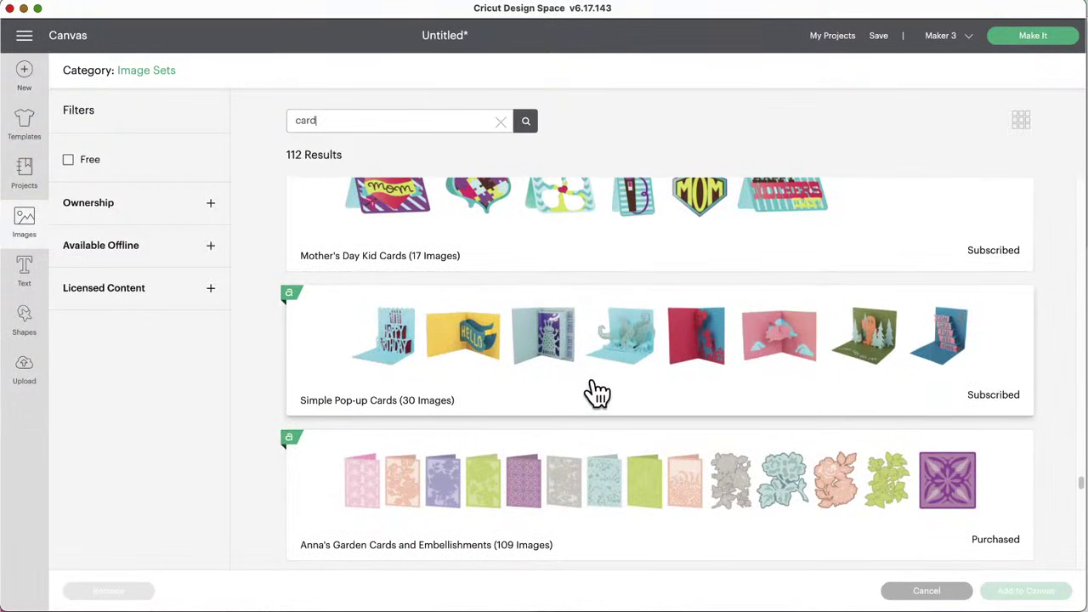
{"action": "scroll", "coordinate": [597, 393], "scroll_direction": "down", "scroll_amount": 5}
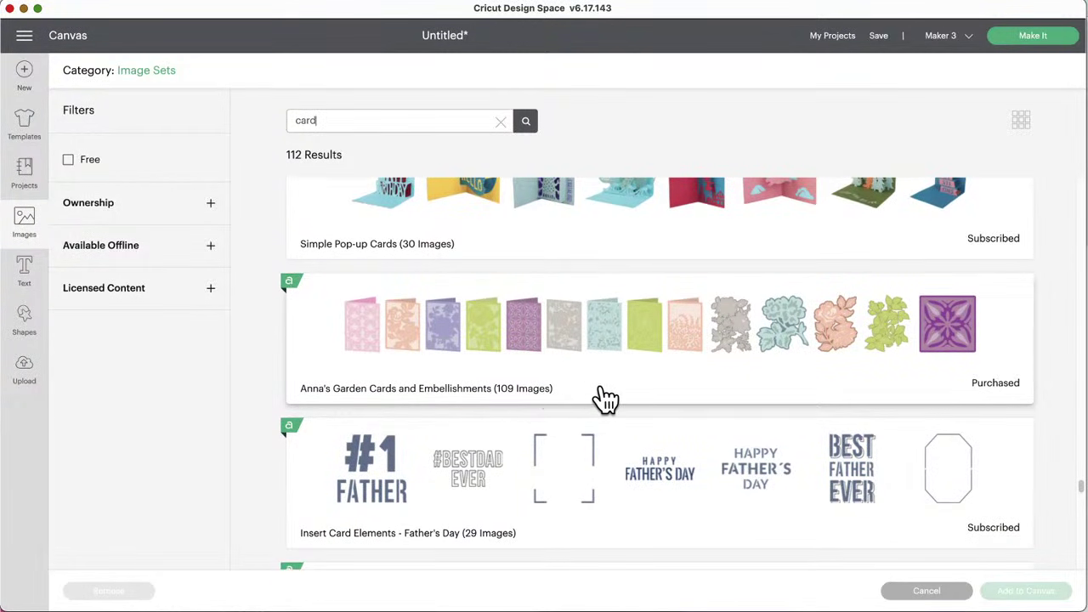
{"action": "scroll", "coordinate": [605, 398], "scroll_direction": "down", "scroll_amount": 2}
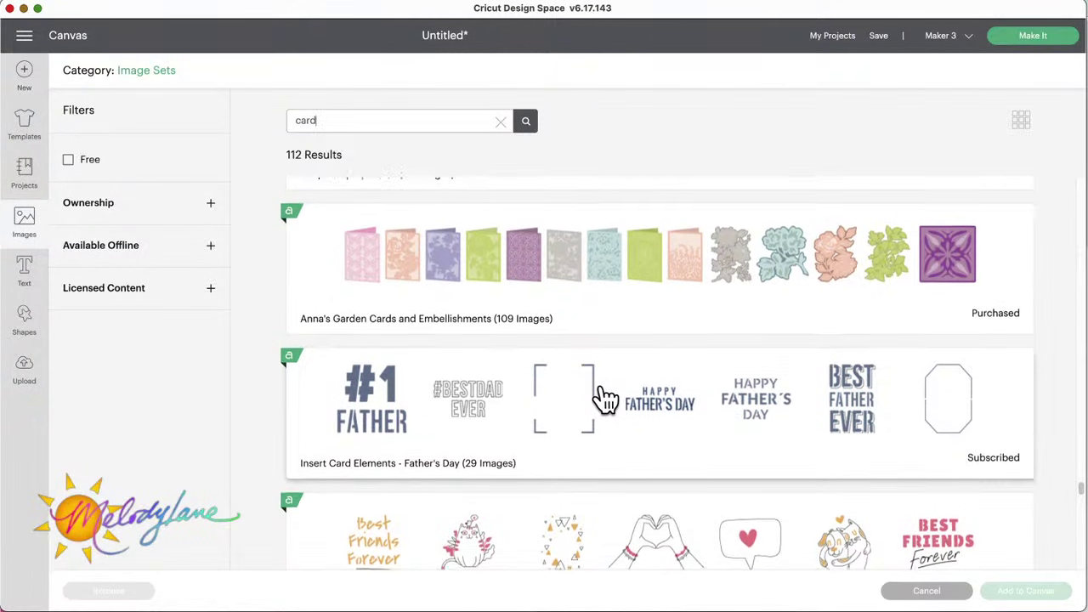
{"action": "scroll", "coordinate": [605, 398], "scroll_direction": "down", "scroll_amount": 1}
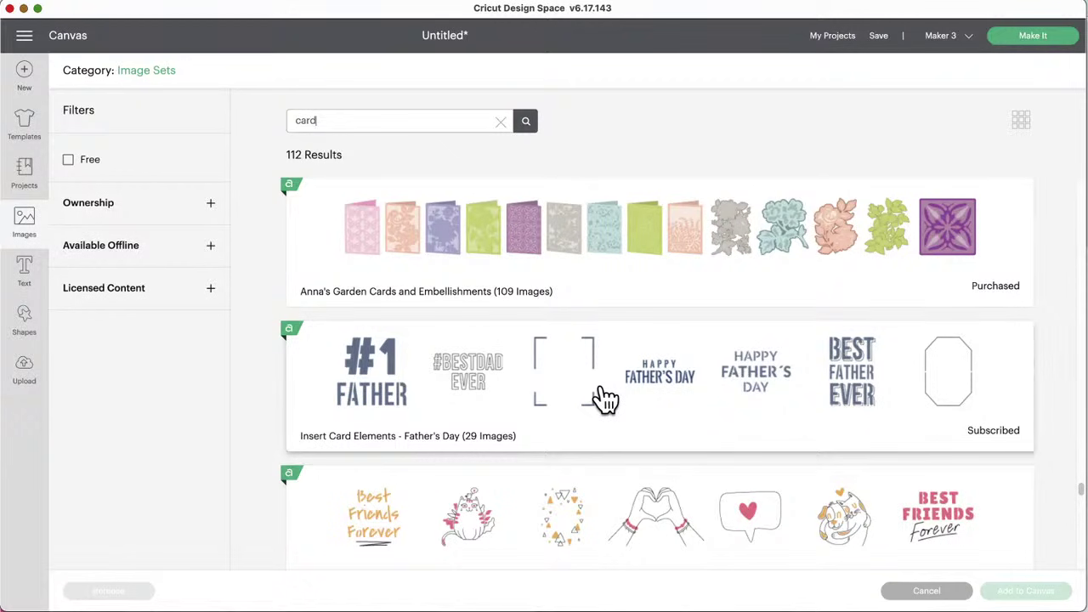
{"action": "scroll", "coordinate": [605, 398], "scroll_direction": "down", "scroll_amount": 3}
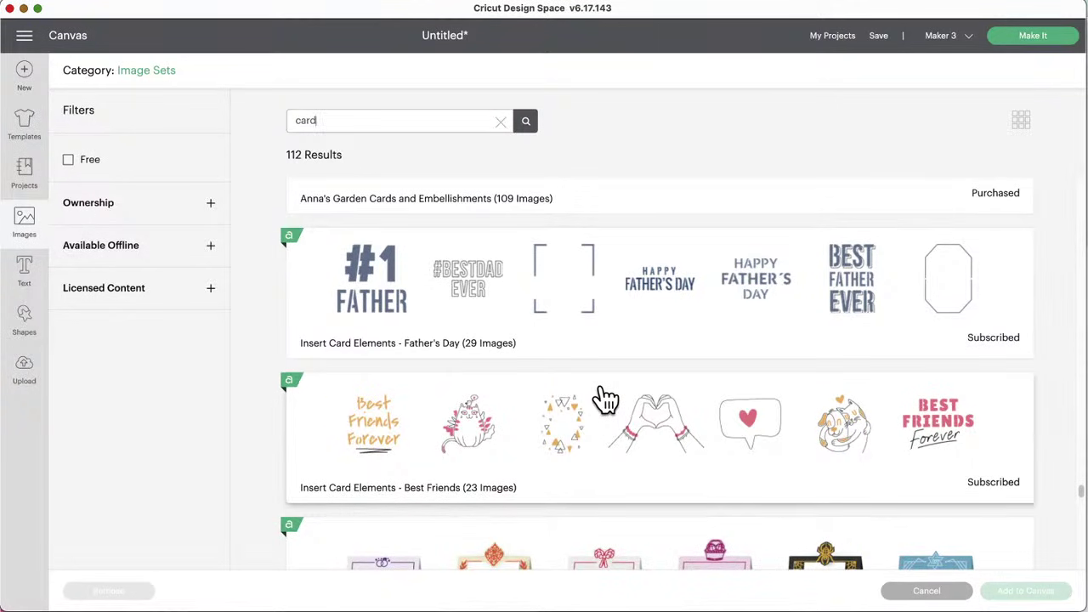
{"action": "scroll", "coordinate": [606, 397], "scroll_direction": "down", "scroll_amount": 1}
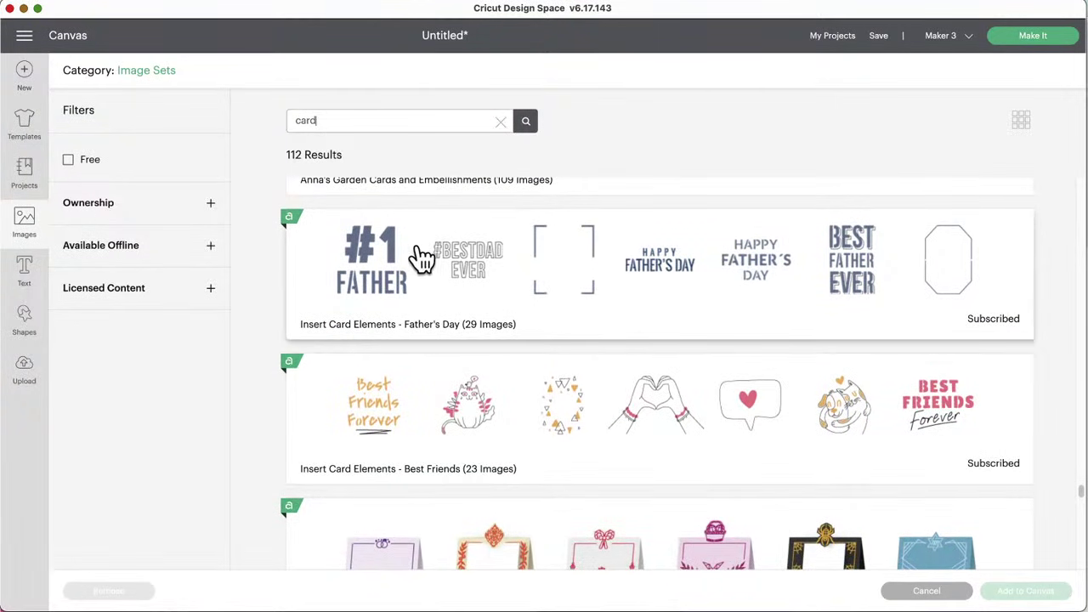
{"action": "scroll", "coordinate": [627, 412], "scroll_direction": "down", "scroll_amount": 2}
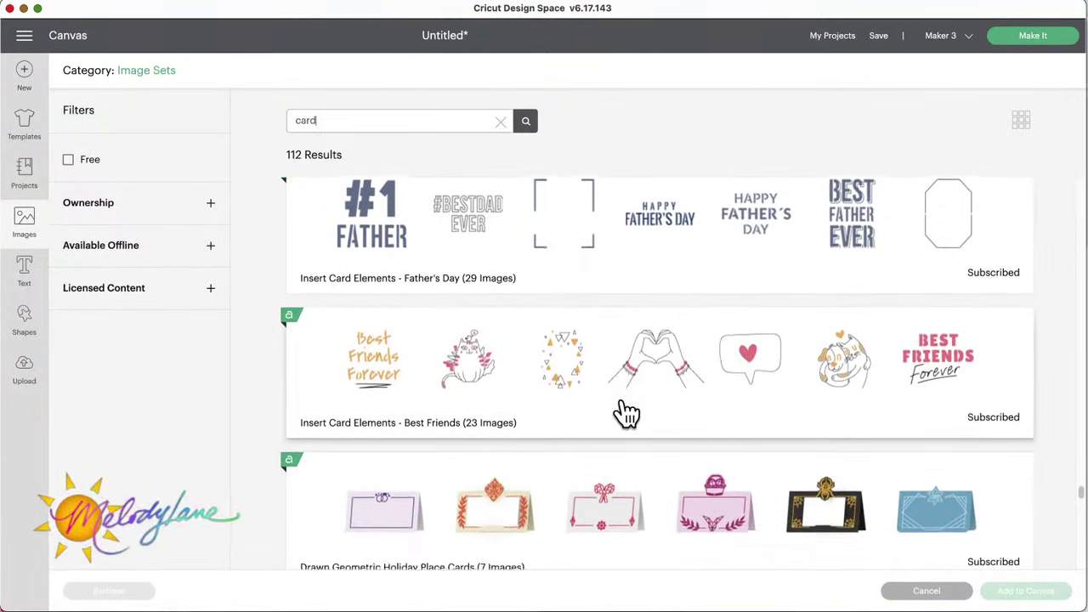
{"action": "scroll", "coordinate": [642, 383], "scroll_direction": "down", "scroll_amount": 5}
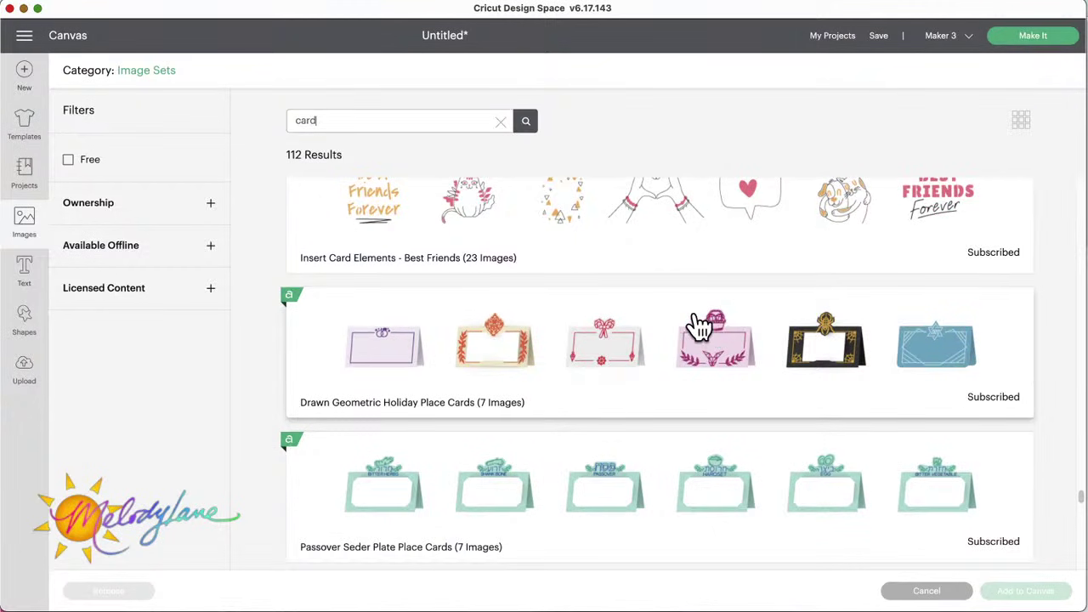
{"action": "scroll", "coordinate": [614, 403], "scroll_direction": "down", "scroll_amount": 4}
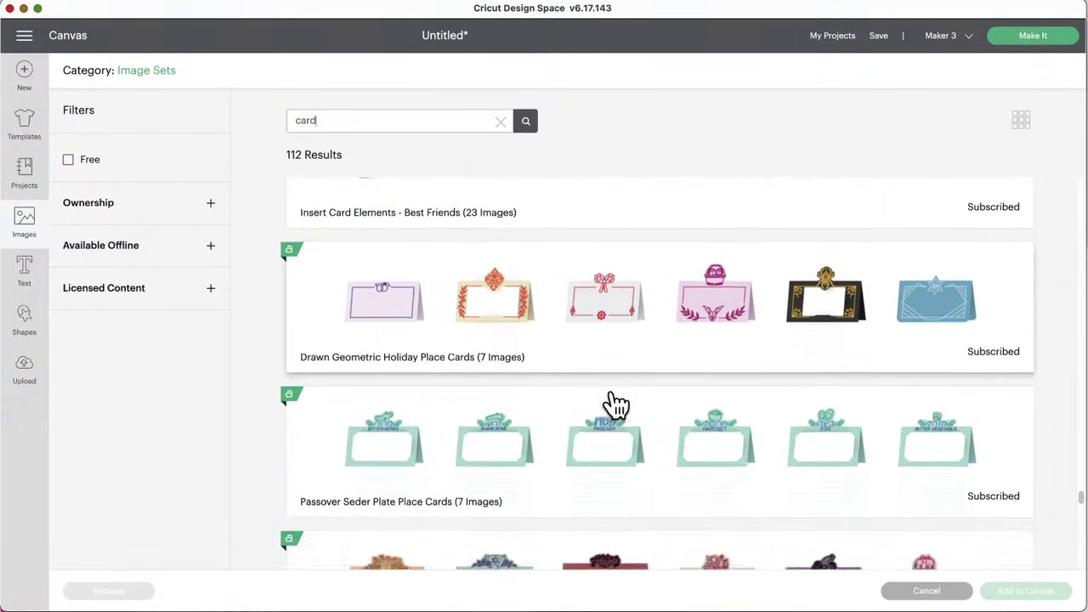
{"action": "scroll", "coordinate": [616, 405], "scroll_direction": "down", "scroll_amount": 3}
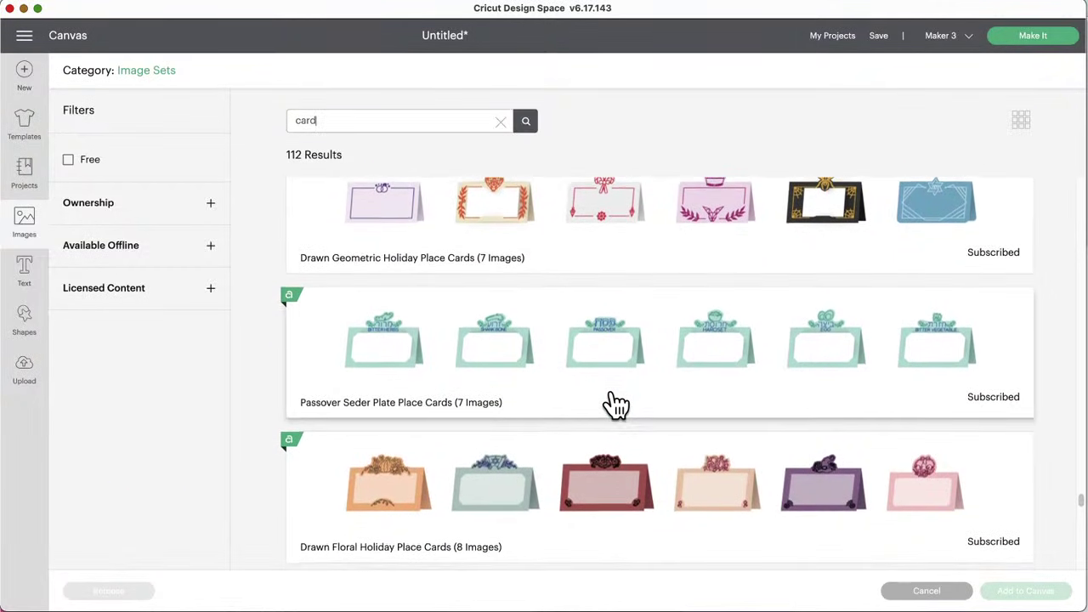
{"action": "scroll", "coordinate": [616, 405], "scroll_direction": "down", "scroll_amount": 3}
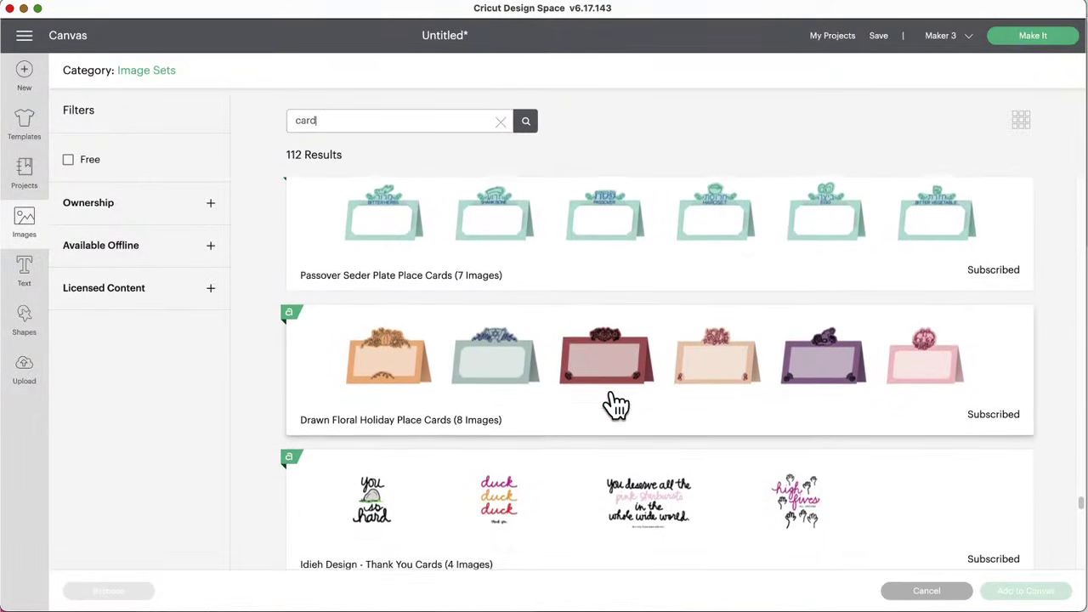
{"action": "scroll", "coordinate": [616, 405], "scroll_direction": "down", "scroll_amount": 3}
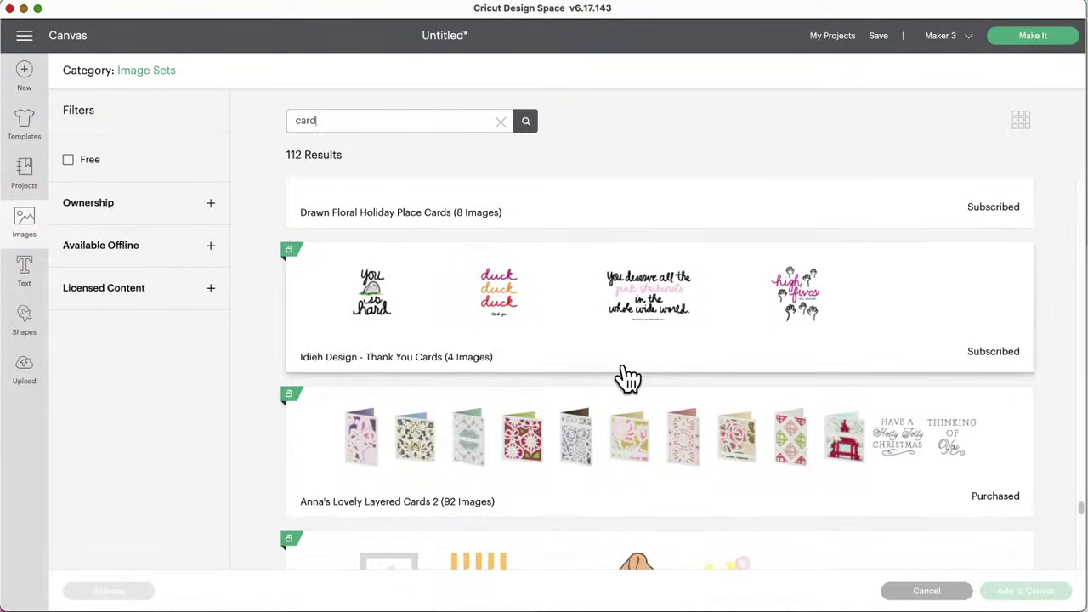
{"action": "scroll", "coordinate": [625, 445], "scroll_direction": "down", "scroll_amount": 2}
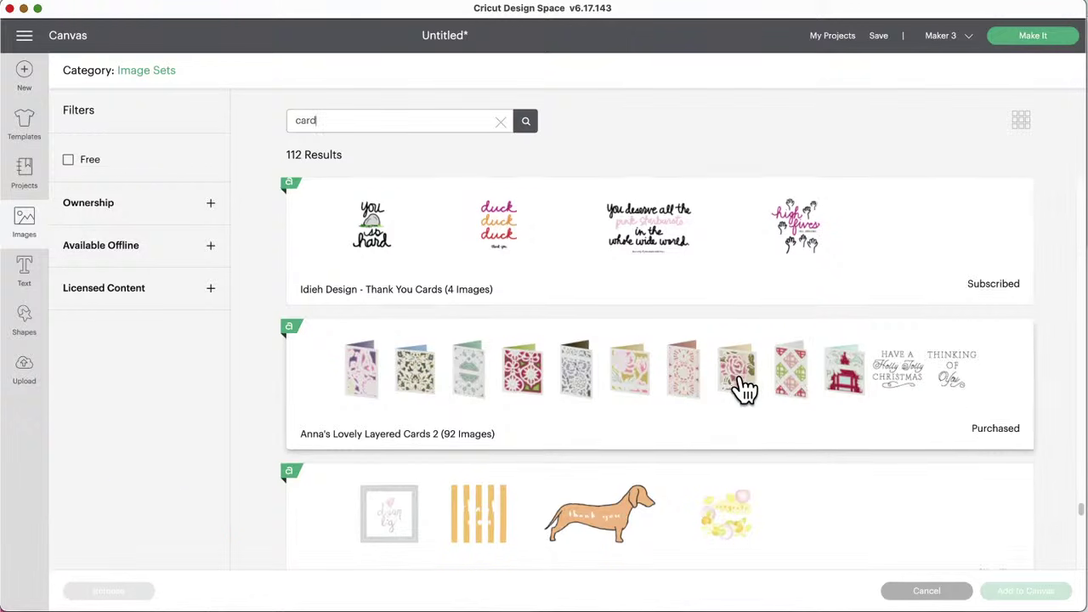
{"action": "scroll", "coordinate": [744, 386], "scroll_direction": "down", "scroll_amount": 5}
{"action": "scroll", "coordinate": [744, 387], "scroll_direction": "down", "scroll_amount": 2}
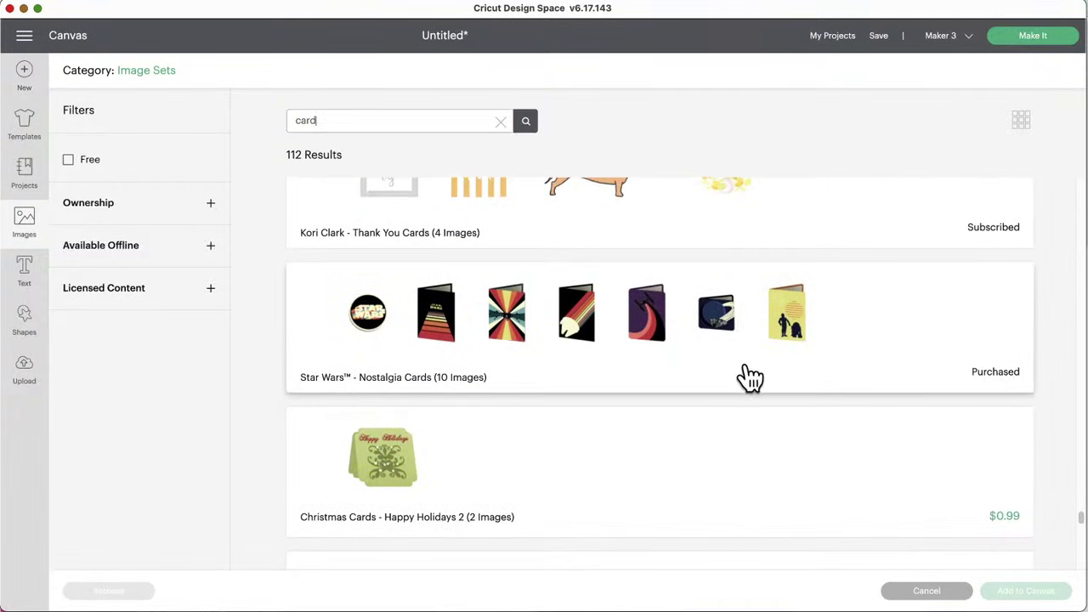
{"action": "scroll", "coordinate": [688, 381], "scroll_direction": "down", "scroll_amount": 8}
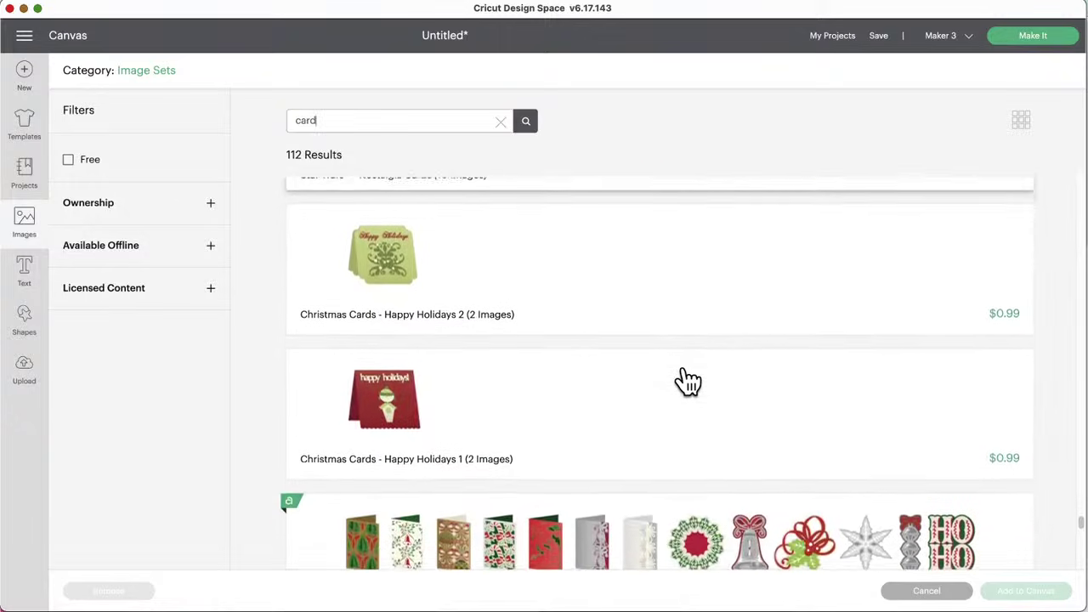
{"action": "scroll", "coordinate": [689, 382], "scroll_direction": "down", "scroll_amount": 1}
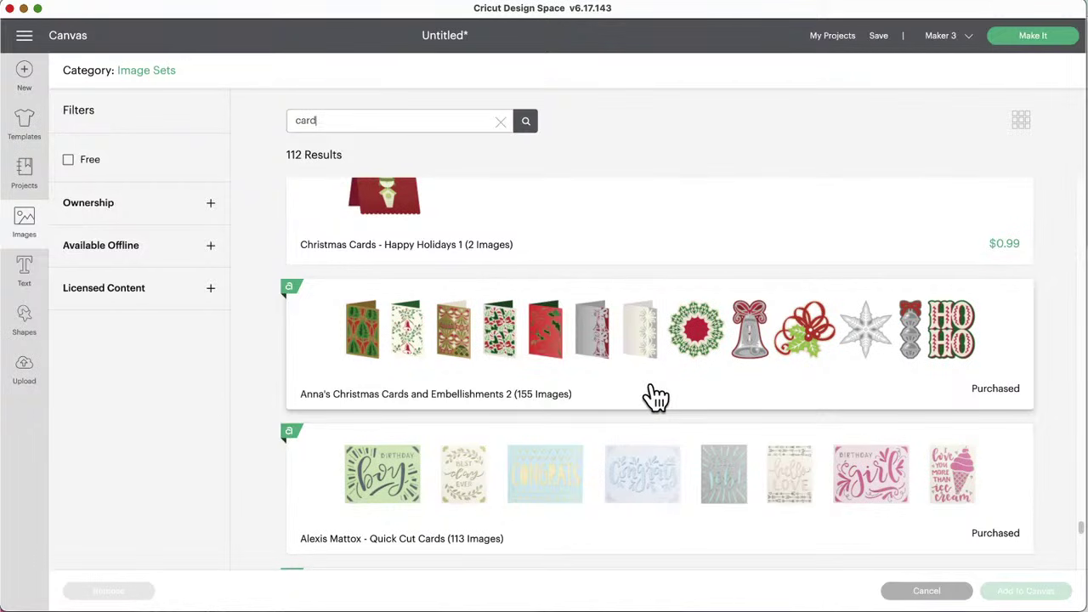
{"action": "scroll", "coordinate": [655, 395], "scroll_direction": "down", "scroll_amount": 5}
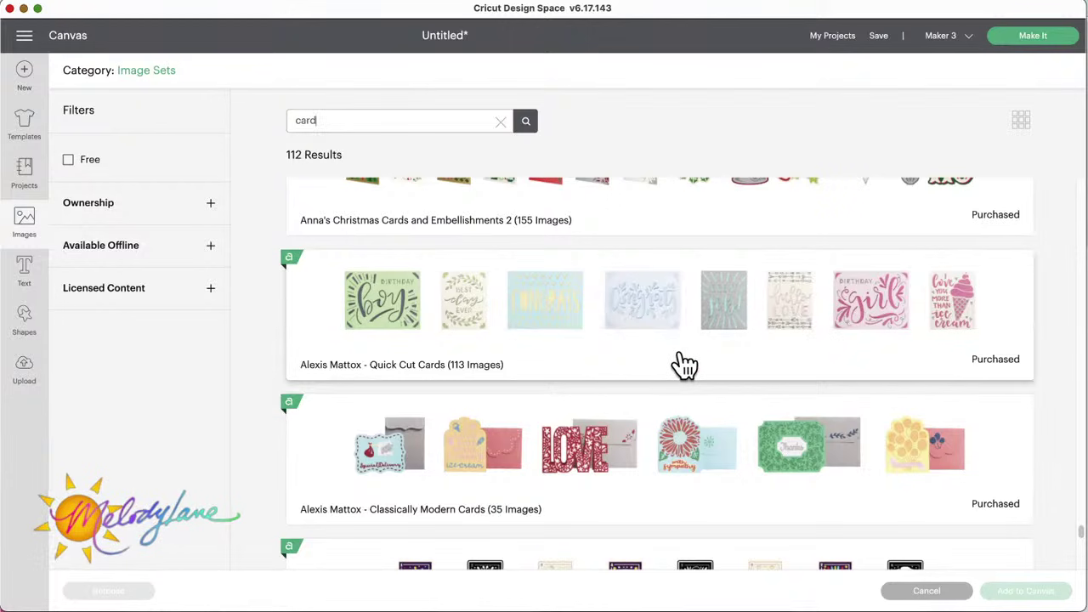
{"action": "scroll", "coordinate": [682, 364], "scroll_direction": "down", "scroll_amount": 3}
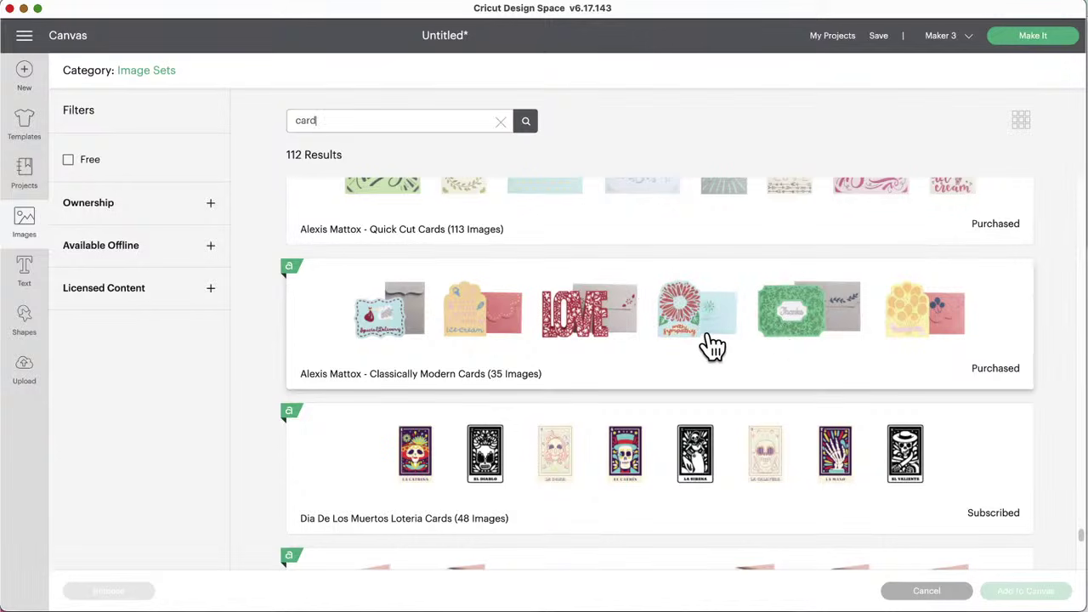
{"action": "scroll", "coordinate": [712, 344], "scroll_direction": "down", "scroll_amount": 2}
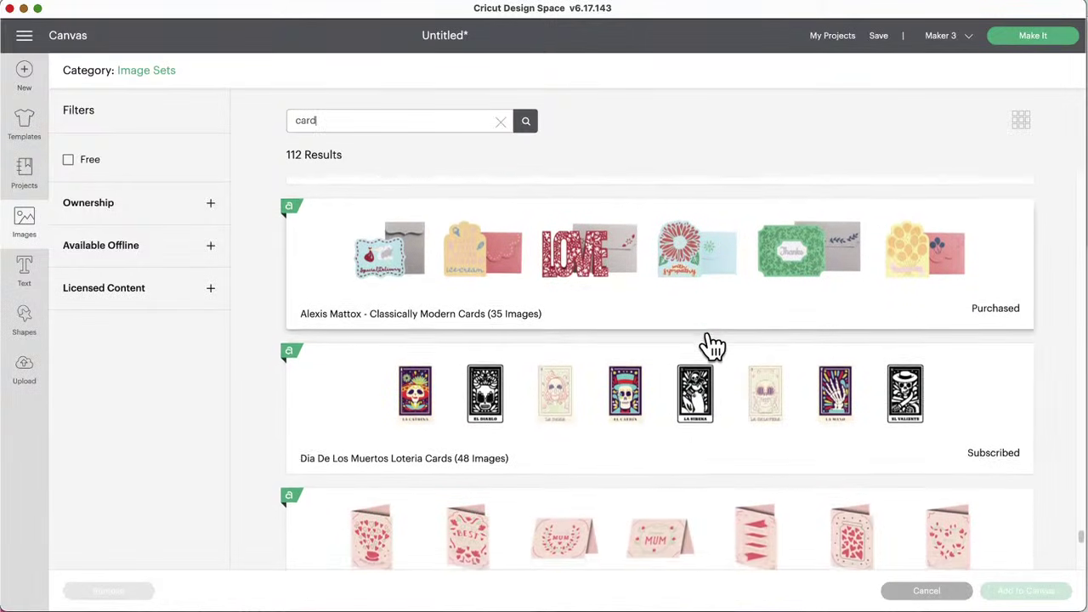
{"action": "scroll", "coordinate": [712, 345], "scroll_direction": "down", "scroll_amount": 3}
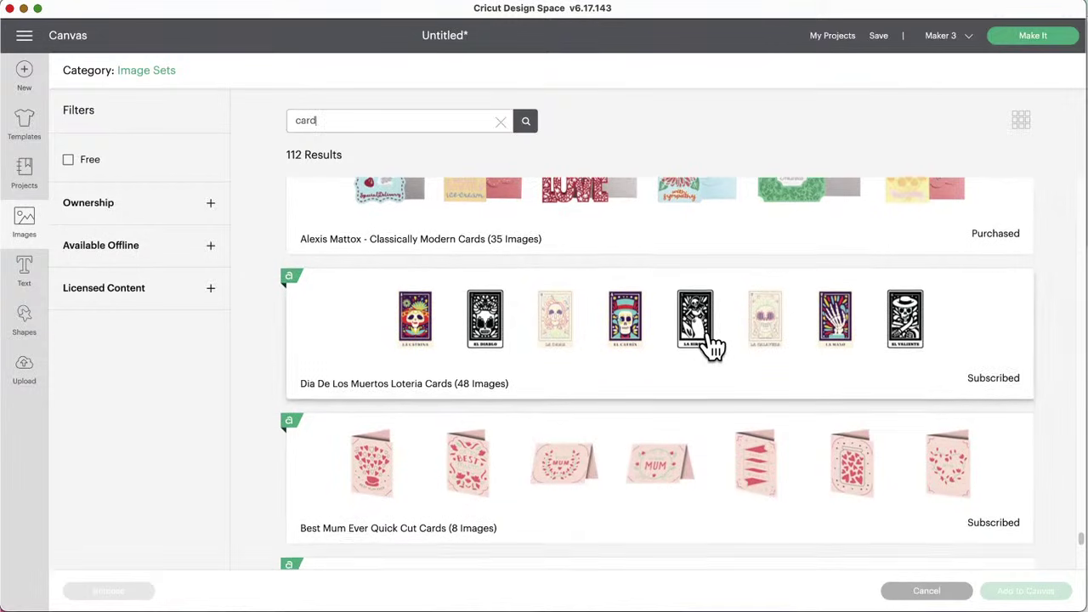
{"action": "scroll", "coordinate": [712, 345], "scroll_direction": "down", "scroll_amount": 1}
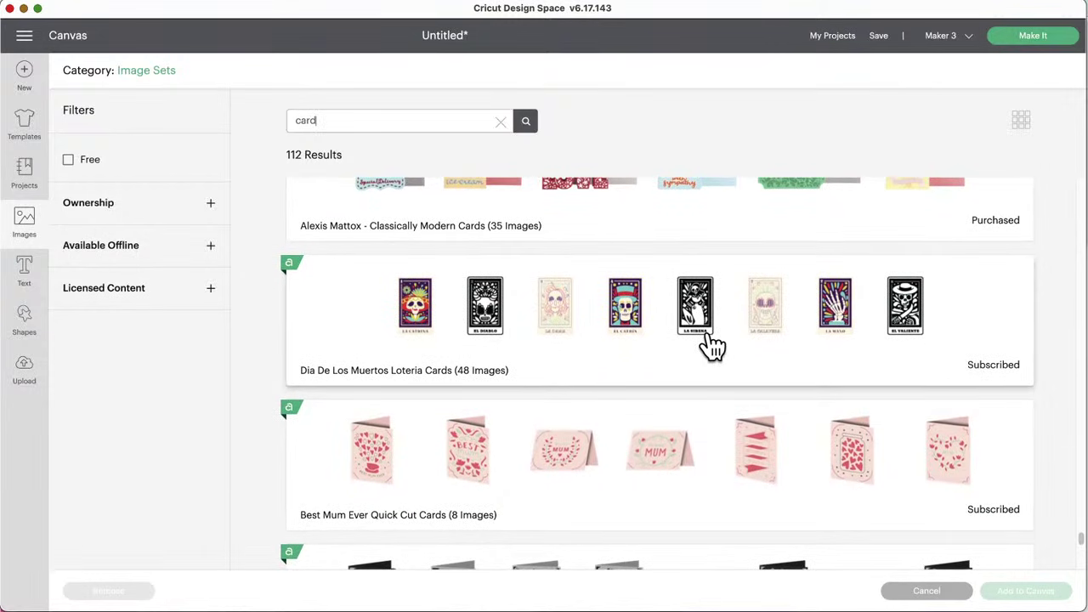
{"action": "scroll", "coordinate": [713, 344], "scroll_direction": "down", "scroll_amount": 7}
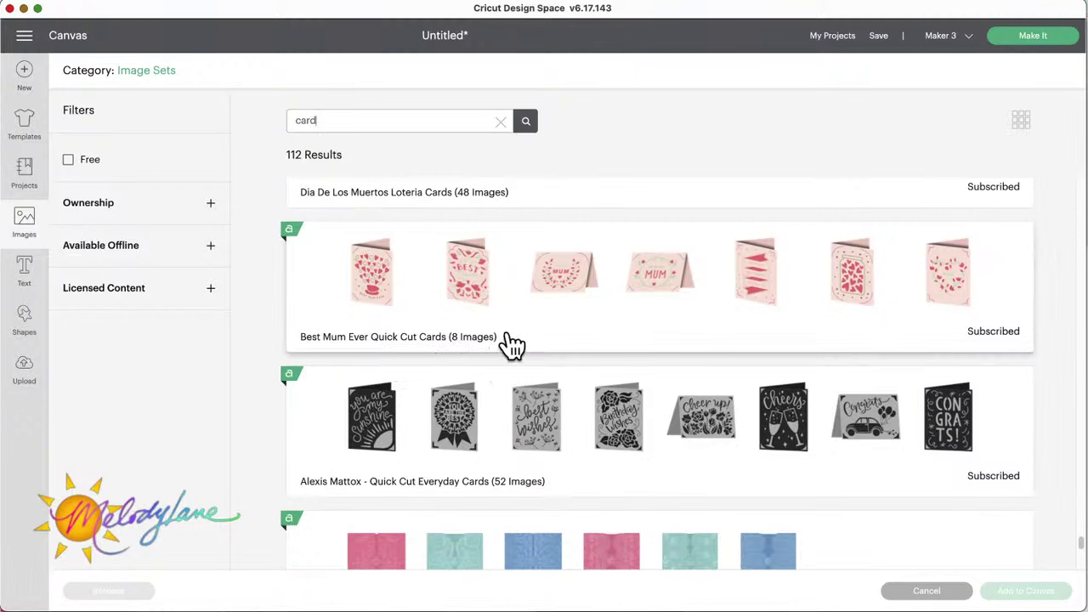
{"action": "scroll", "coordinate": [794, 467], "scroll_direction": "down", "scroll_amount": 4}
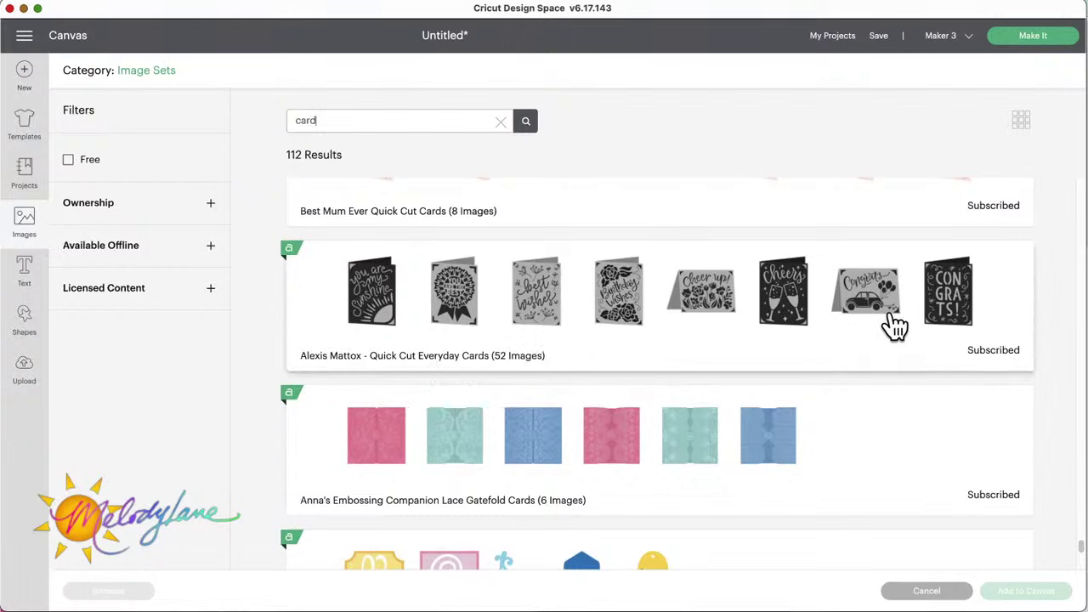
{"action": "scroll", "coordinate": [893, 323], "scroll_direction": "down", "scroll_amount": 5}
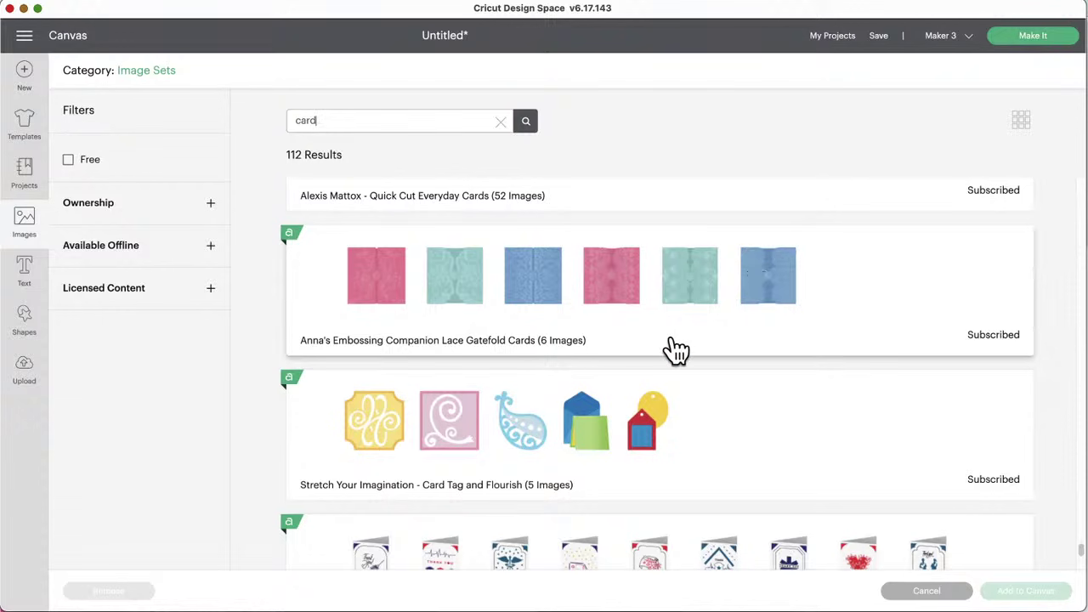
Step: Scroll the card results and open the Valentine's Day Cards (21 Images) set
{"action": "scroll", "coordinate": [748, 425], "scroll_direction": "down", "scroll_amount": 5}
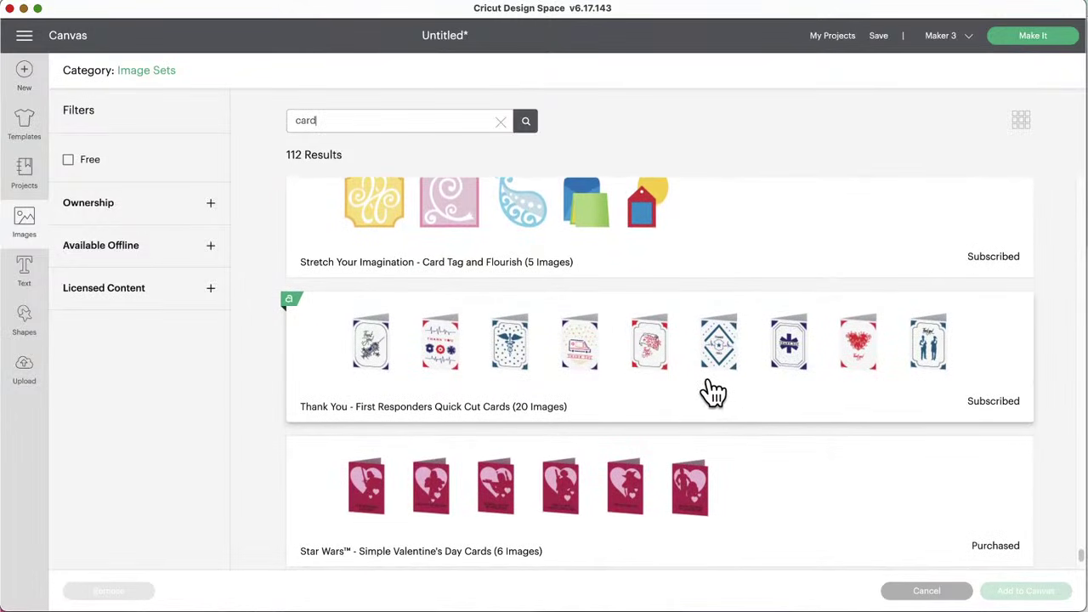
{"action": "scroll", "coordinate": [712, 393], "scroll_direction": "down", "scroll_amount": 4}
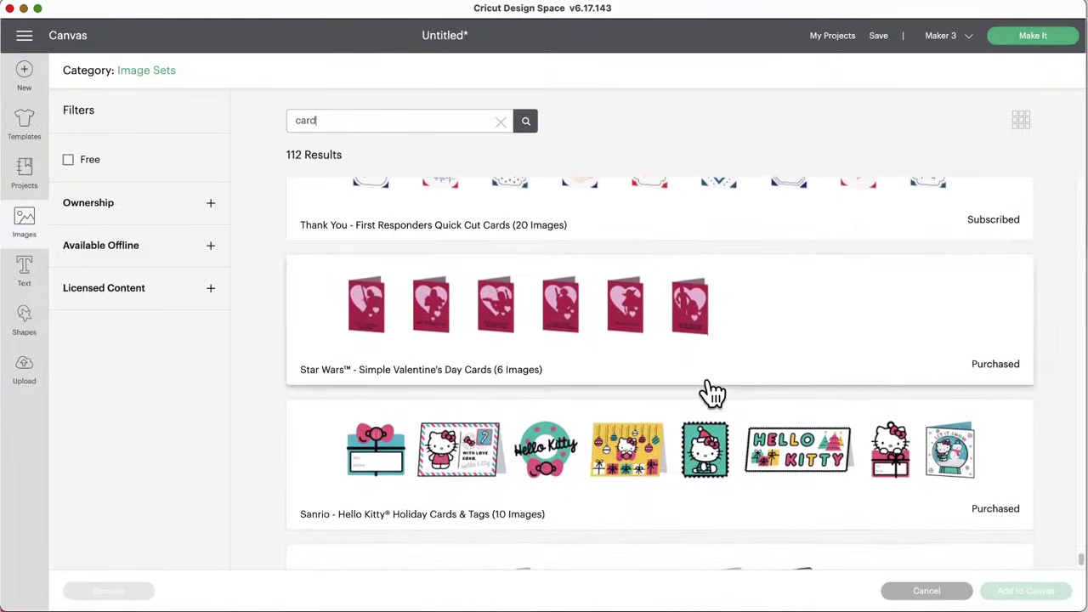
{"action": "scroll", "coordinate": [712, 393], "scroll_direction": "down", "scroll_amount": 2}
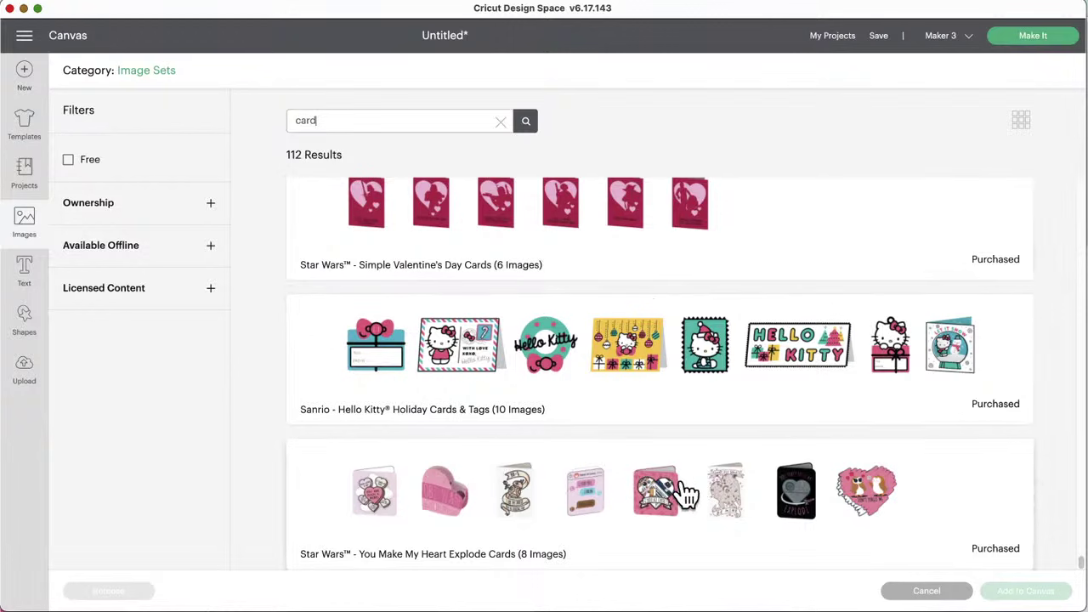
{"action": "scroll", "coordinate": [652, 411], "scroll_direction": "up", "scroll_amount": 2}
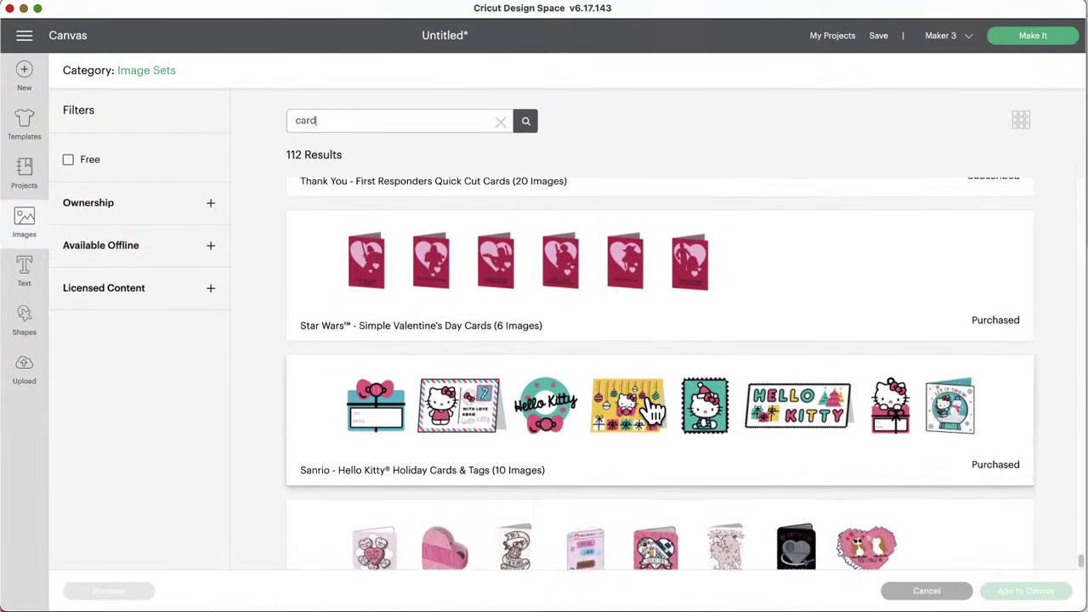
{"action": "scroll", "coordinate": [651, 411], "scroll_direction": "down", "scroll_amount": 2}
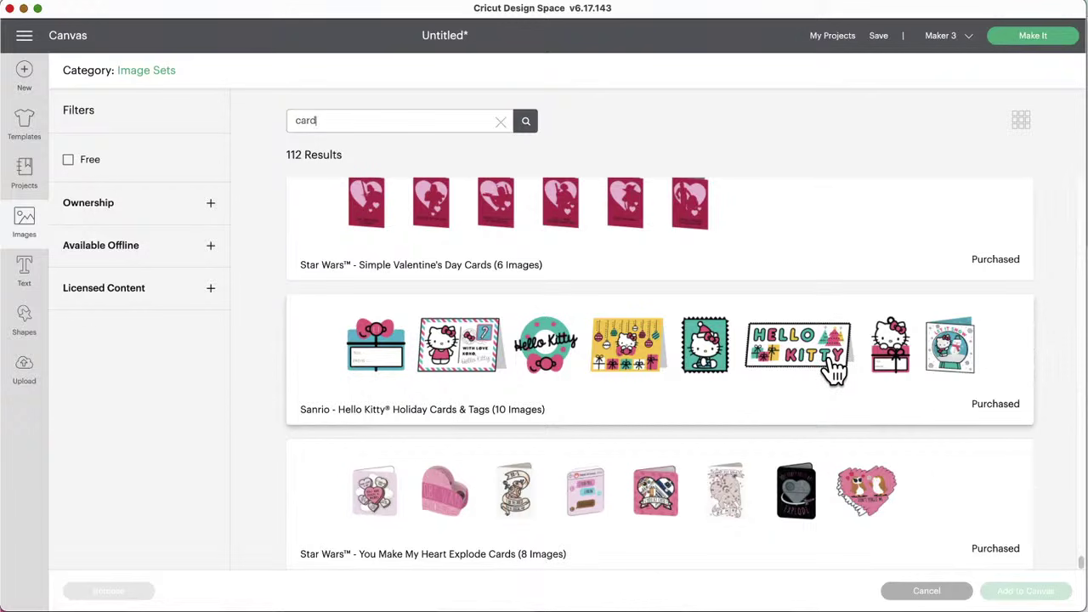
{"action": "scroll", "coordinate": [833, 365], "scroll_direction": "up", "scroll_amount": 10}
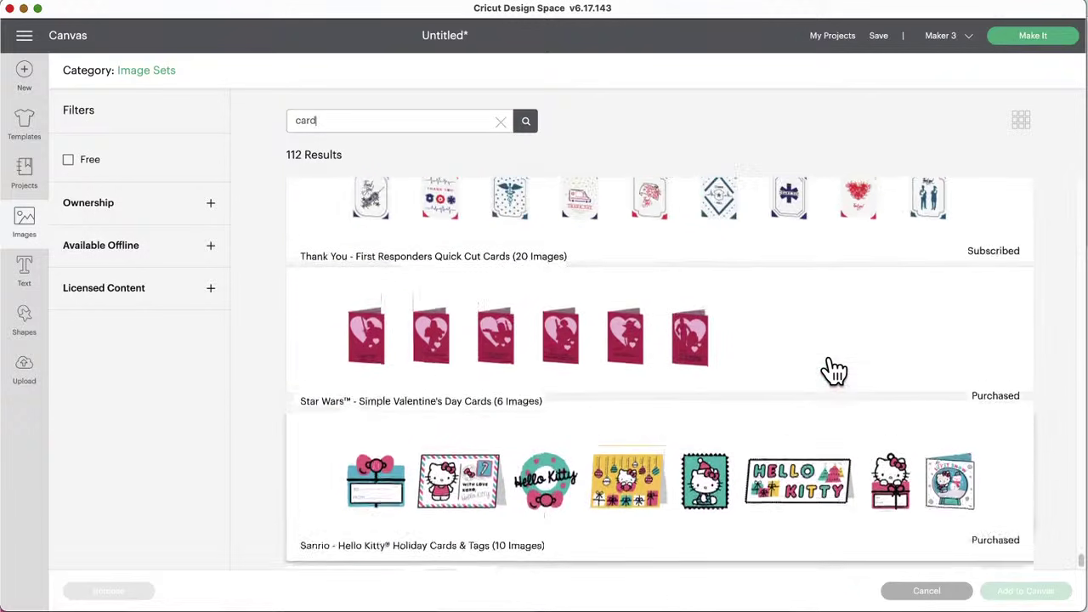
{"action": "scroll", "coordinate": [833, 367], "scroll_direction": "up", "scroll_amount": 15}
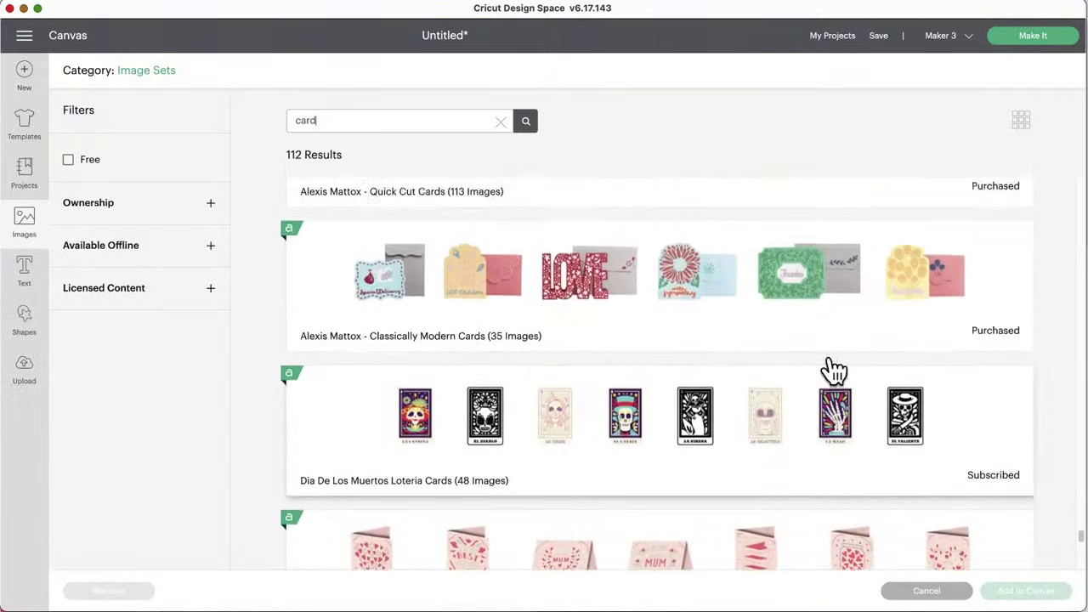
{"action": "scroll", "coordinate": [833, 367], "scroll_direction": "up", "scroll_amount": 15}
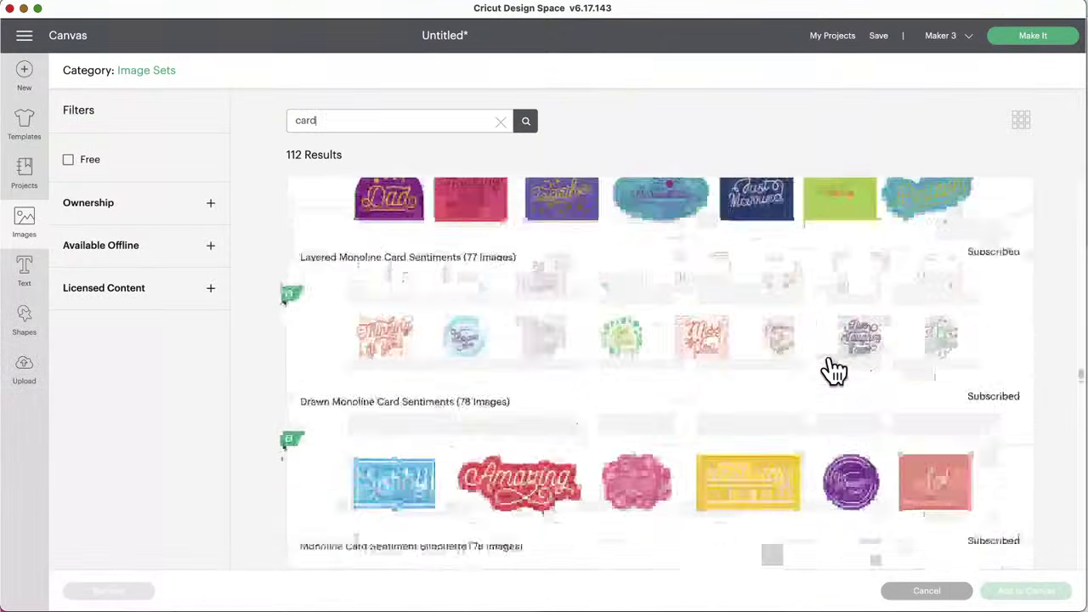
{"action": "scroll", "coordinate": [833, 368], "scroll_direction": "up", "scroll_amount": 1}
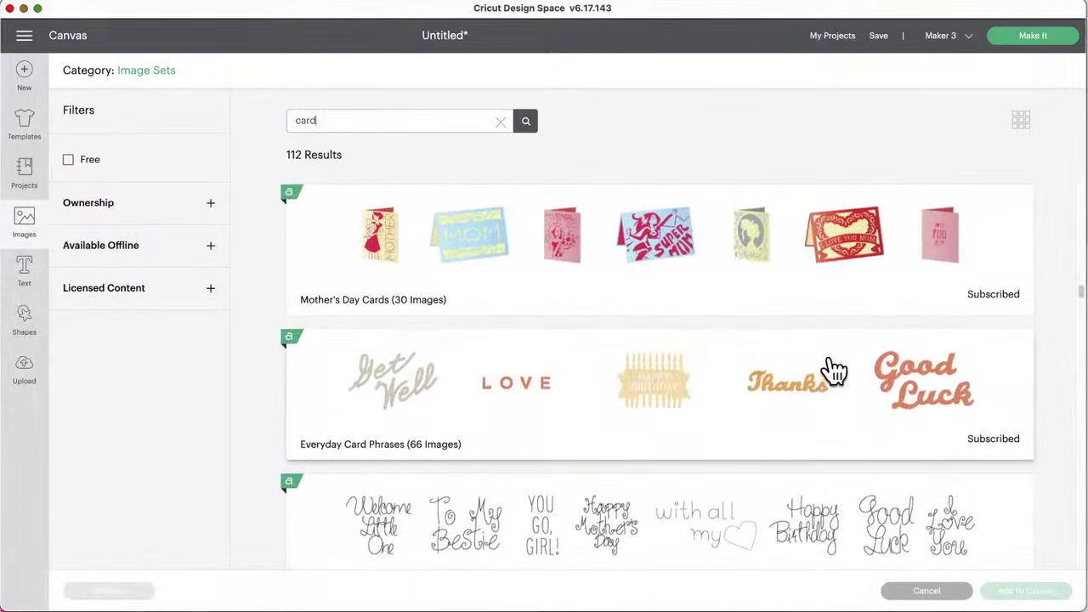
{"action": "scroll", "coordinate": [833, 367], "scroll_direction": "up", "scroll_amount": 8}
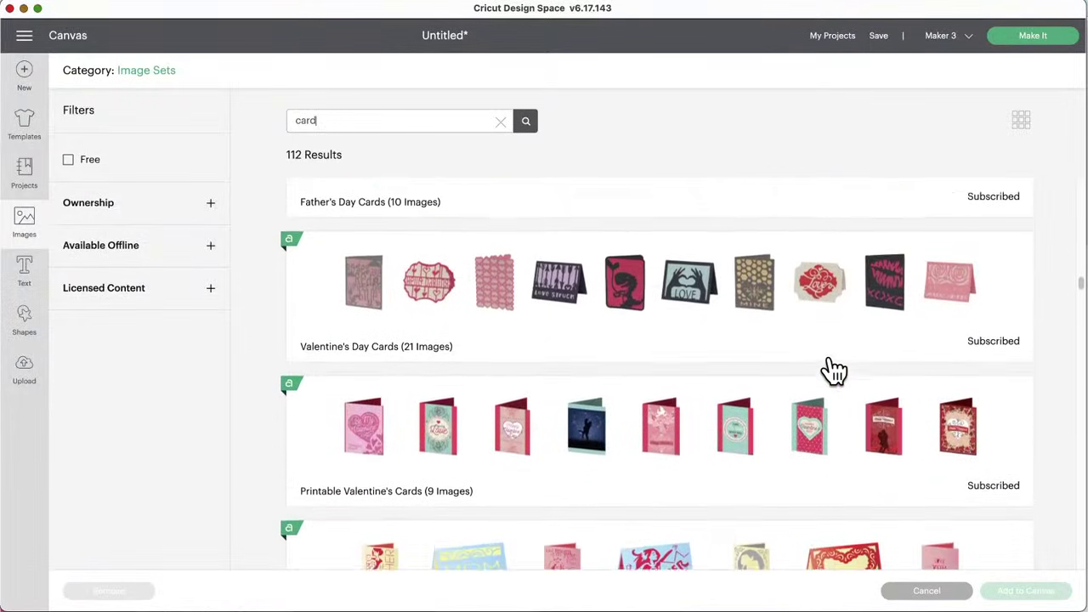
{"action": "scroll", "coordinate": [833, 369], "scroll_direction": "up", "scroll_amount": 3}
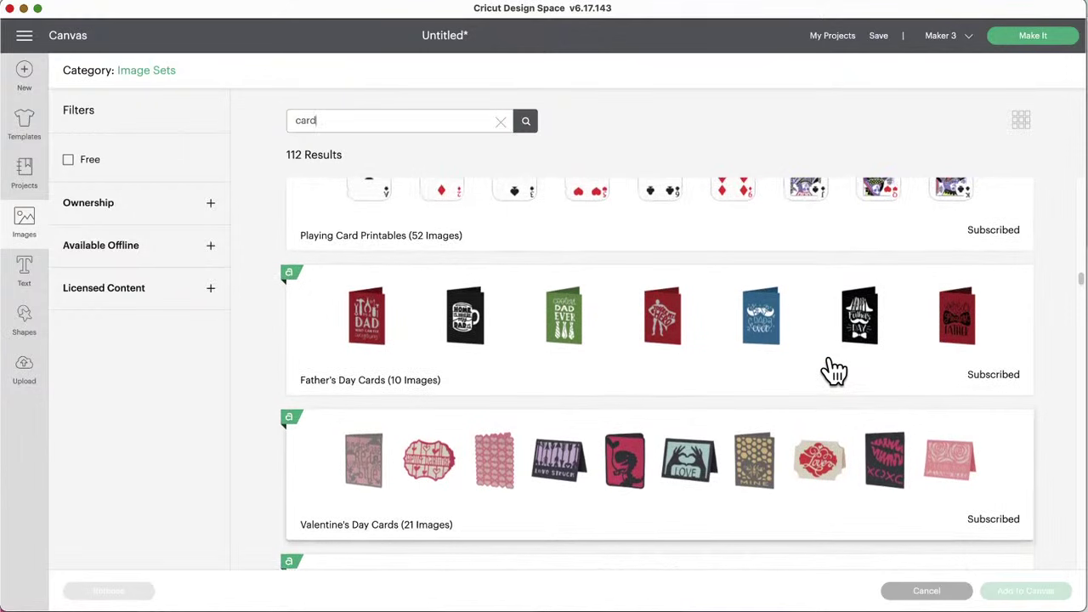
{"action": "scroll", "coordinate": [829, 369], "scroll_direction": "down", "scroll_amount": 2}
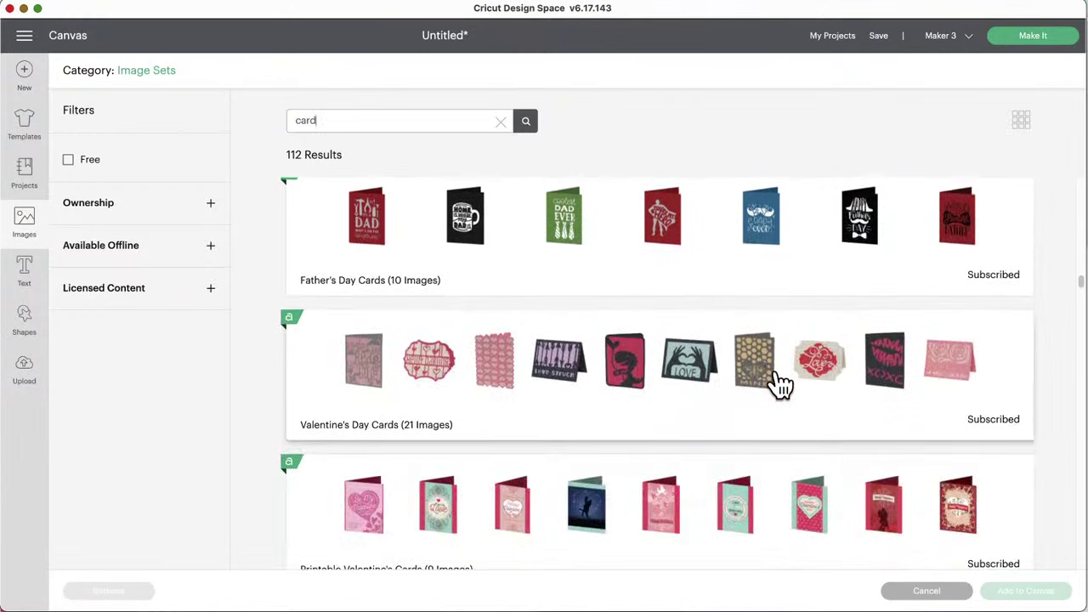
{"action": "left_click", "coordinate": [780, 385]}
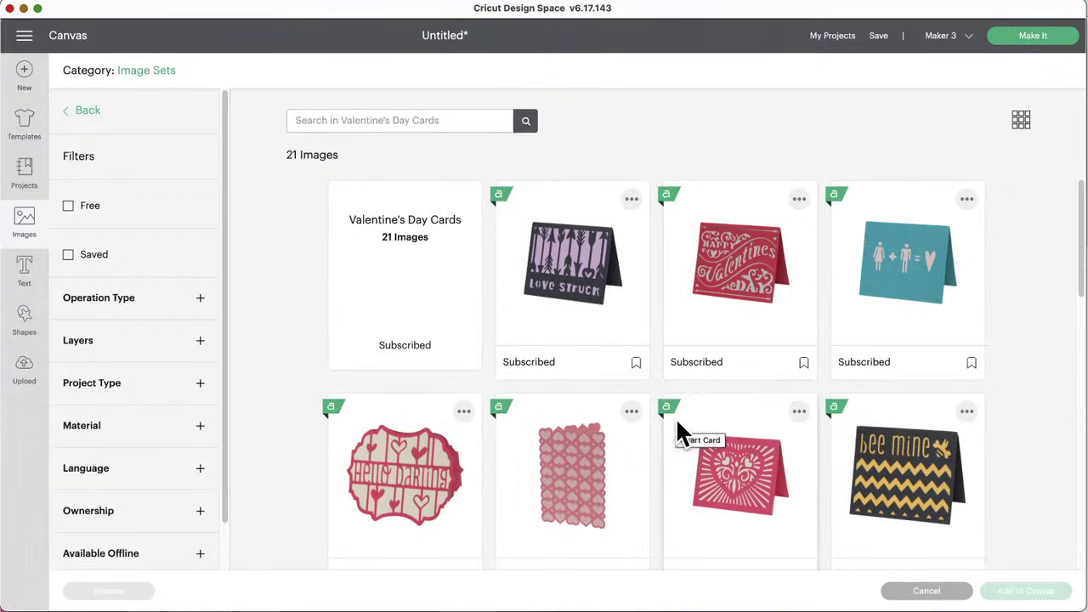
Step: Pick the Hand Heart LOVE card from the Valentine's Day Cards set and add it to the canvas
{"action": "scroll", "coordinate": [676, 422], "scroll_direction": "down", "scroll_amount": 2}
{"action": "scroll", "coordinate": [677, 425], "scroll_direction": "down", "scroll_amount": 5}
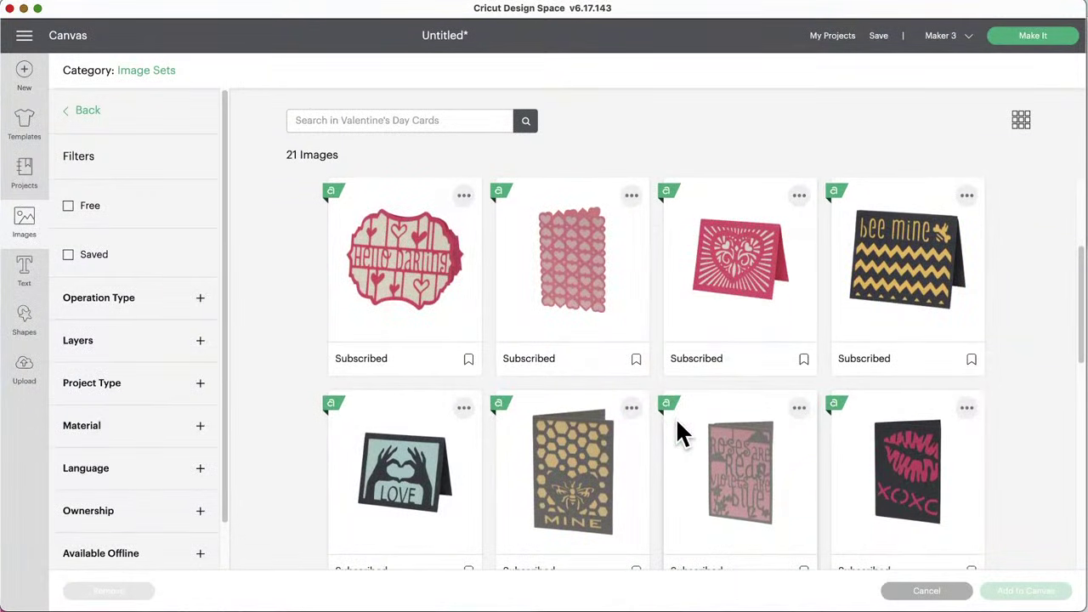
{"action": "scroll", "coordinate": [675, 417], "scroll_direction": "down", "scroll_amount": 4}
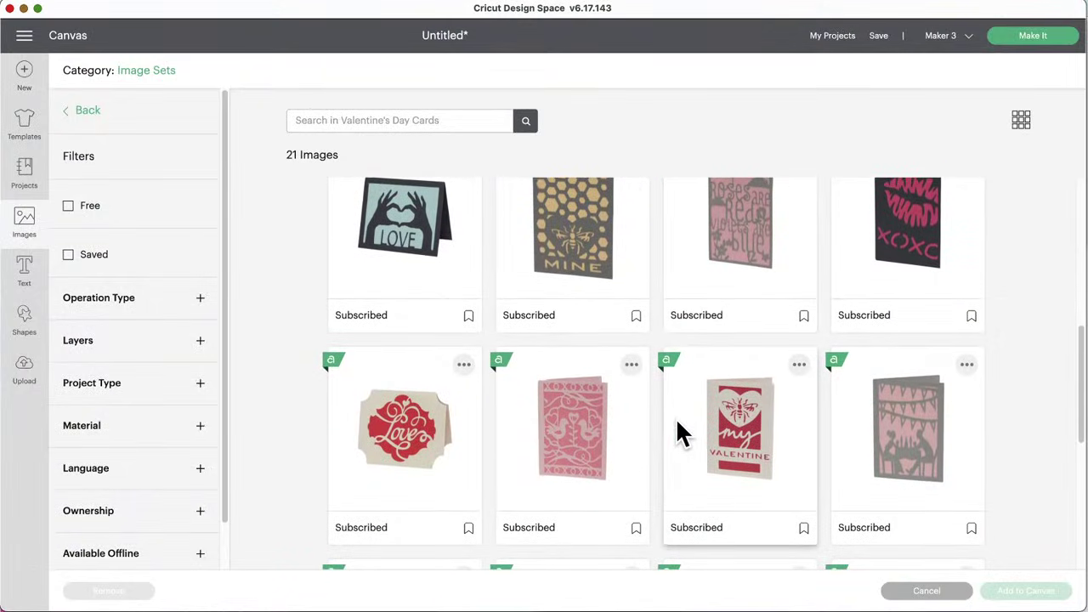
{"action": "left_click", "coordinate": [406, 228]}
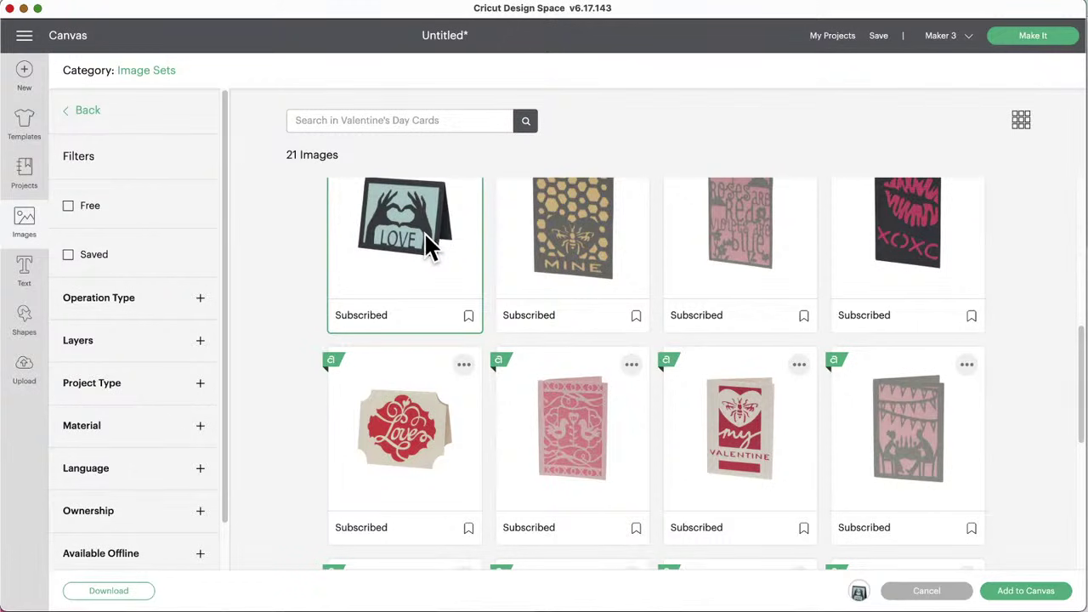
{"action": "scroll", "coordinate": [424, 232], "scroll_direction": "up", "scroll_amount": 2}
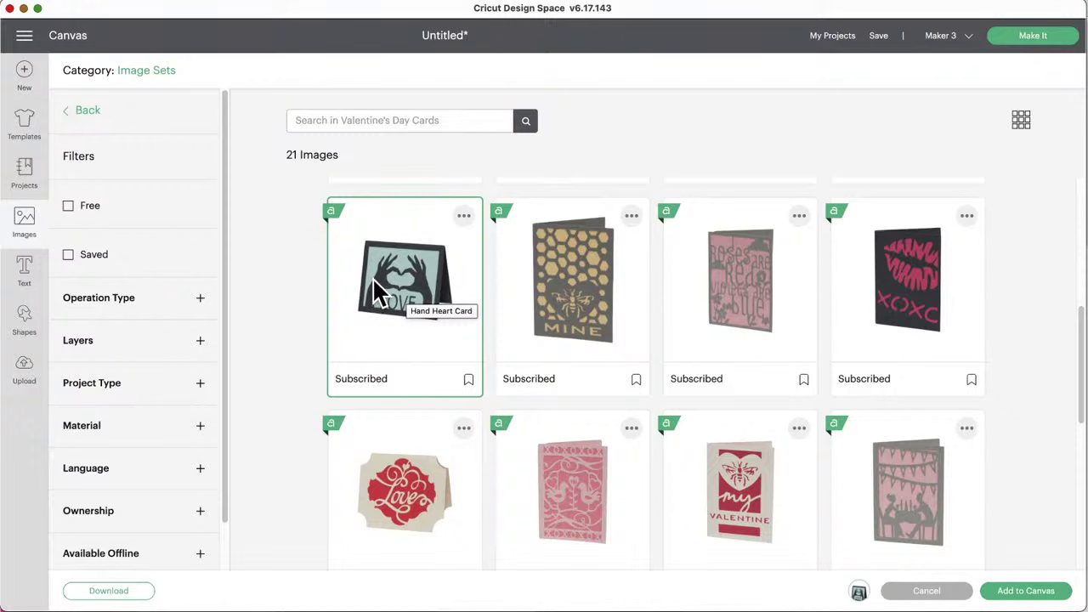
{"action": "left_click", "coordinate": [391, 277]}
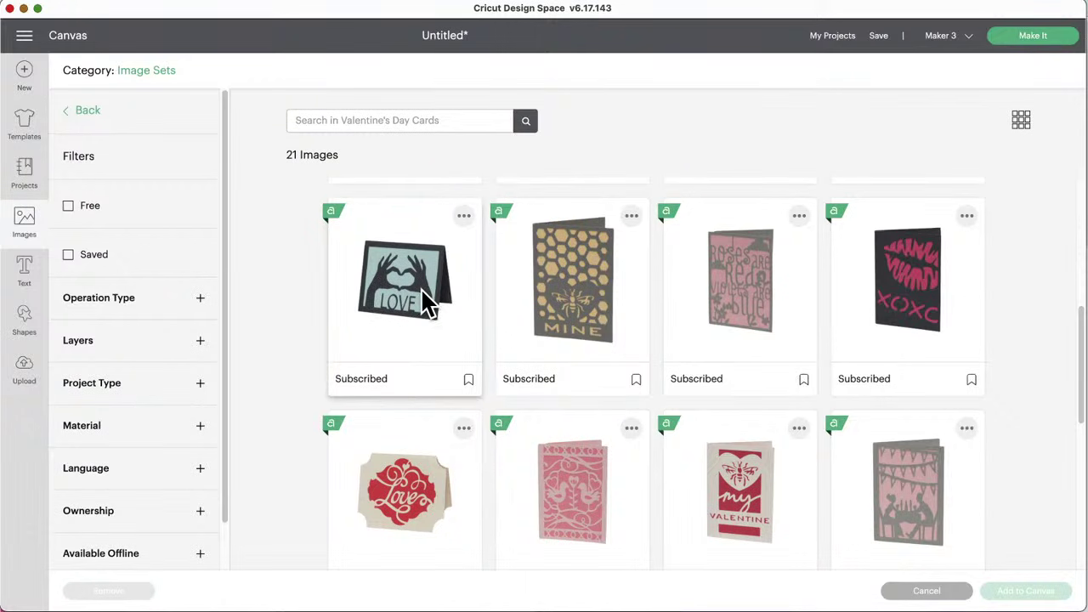
{"action": "left_click", "coordinate": [412, 302]}
{"action": "left_click", "coordinate": [1026, 592]}
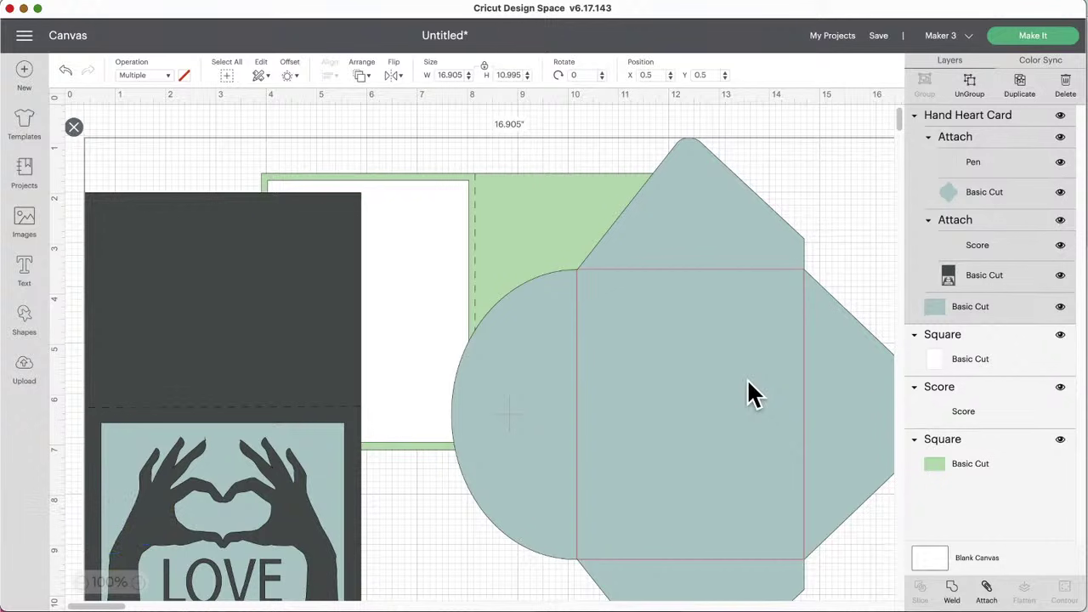
Step: Reposition the card-and-envelope group on the canvas and zoom out to 75%
{"action": "mouse_move", "coordinate": [753, 393]}
{"action": "left_mouse_down"}
{"action": "mouse_move", "coordinate": [740, 346]}
{"action": "mouse_move", "coordinate": [741, 357]}
{"action": "mouse_move", "coordinate": [754, 344]}
{"action": "mouse_move", "coordinate": [733, 369]}
{"action": "mouse_move", "coordinate": [740, 405]}
{"action": "left_mouse_up"}
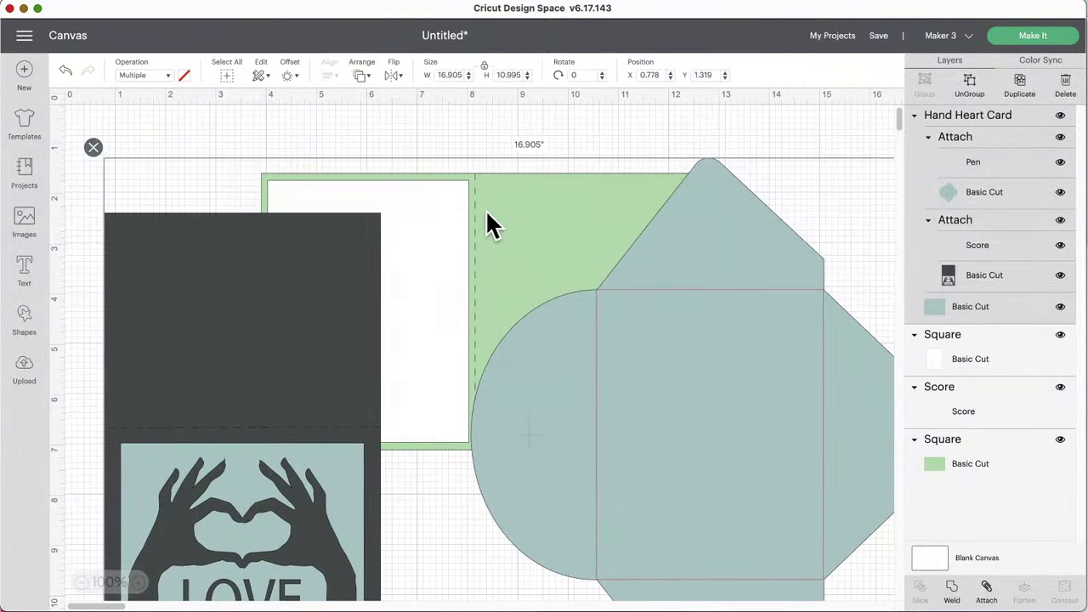
{"action": "mouse_move", "coordinate": [704, 425]}
{"action": "left_mouse_down"}
{"action": "mouse_move", "coordinate": [728, 345]}
{"action": "mouse_move", "coordinate": [717, 388]}
{"action": "mouse_move", "coordinate": [700, 383]}
{"action": "mouse_move", "coordinate": [703, 408]}
{"action": "mouse_move", "coordinate": [736, 380]}
{"action": "mouse_move", "coordinate": [712, 435]}
{"action": "left_mouse_up"}
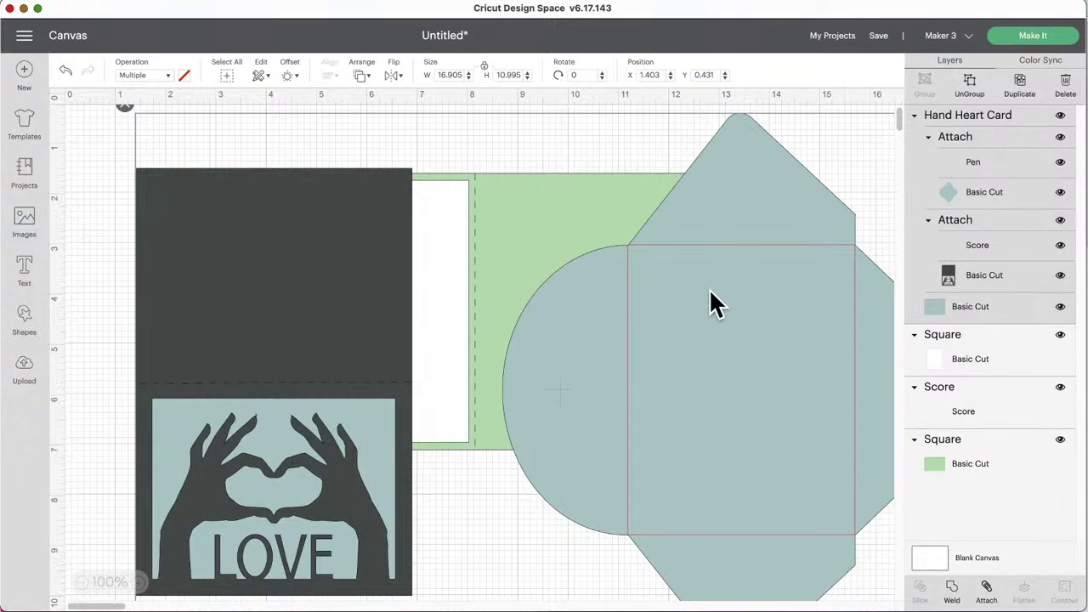
{"action": "left_click_drag", "start_coordinate": [709, 290], "coordinate": [717, 372]}
{"action": "scroll", "coordinate": [728, 462], "scroll_direction": "down", "scroll_amount": 5}
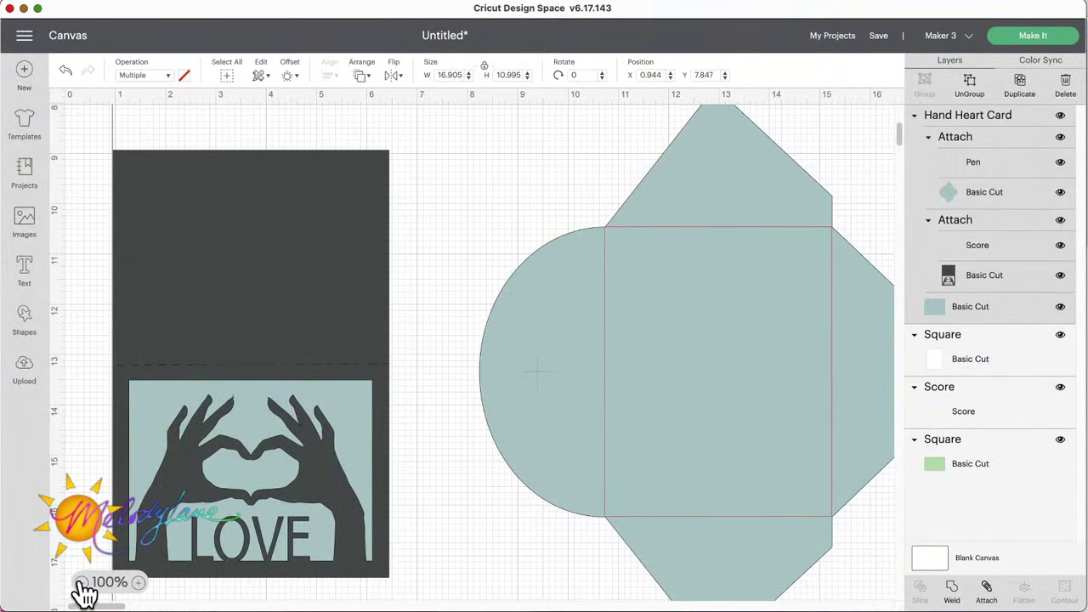
{"action": "left_click", "coordinate": [82, 583]}
{"action": "left_click_drag", "start_coordinate": [573, 369], "coordinate": [616, 373]}
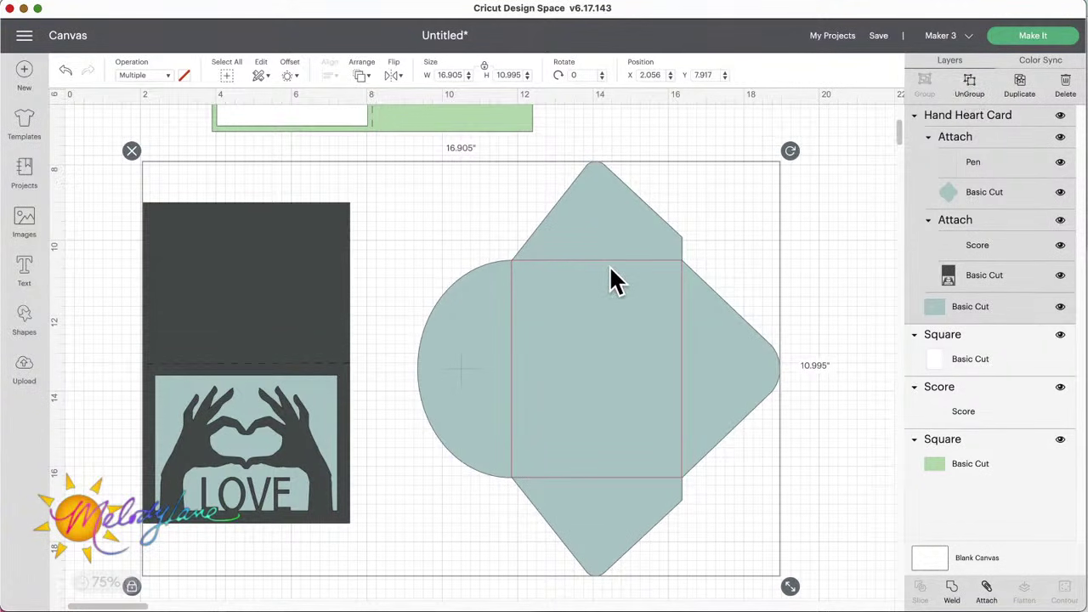
{"action": "left_click_drag", "start_coordinate": [610, 272], "coordinate": [624, 286]}
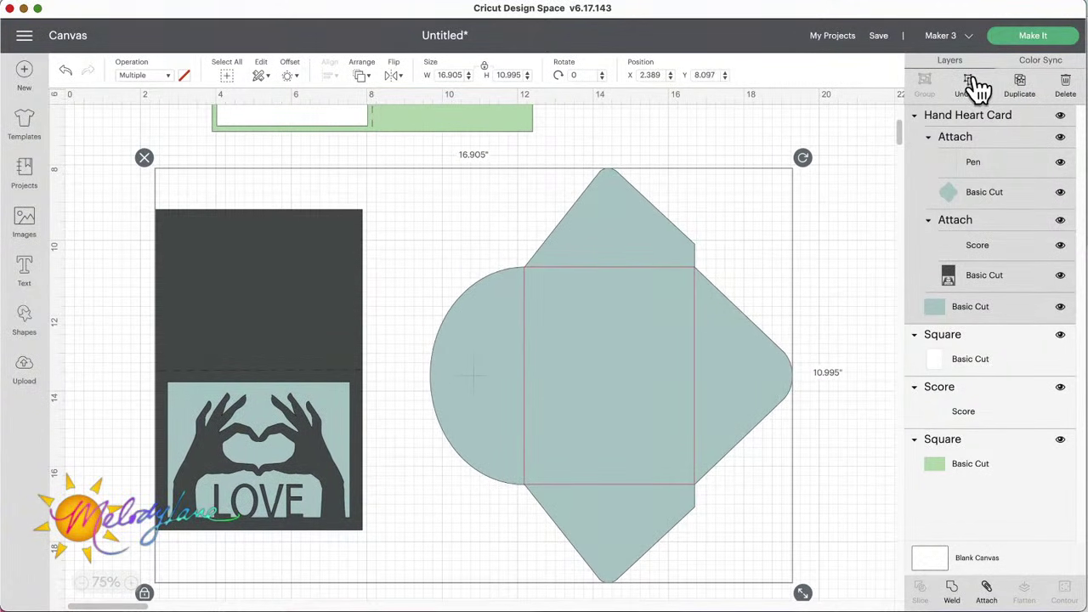
Step: Ungroup the card and rotate the envelope 90° so its rounded flap points up
{"action": "left_click", "coordinate": [971, 81]}
{"action": "left_click", "coordinate": [611, 240]}
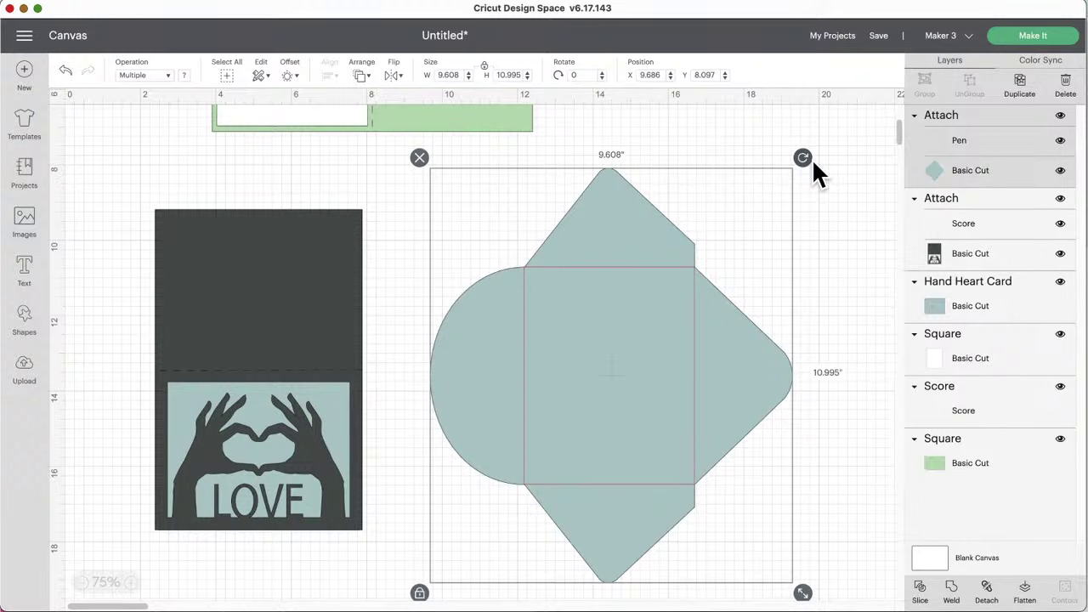
{"action": "left_click_drag", "start_coordinate": [814, 165], "coordinate": [799, 515]}
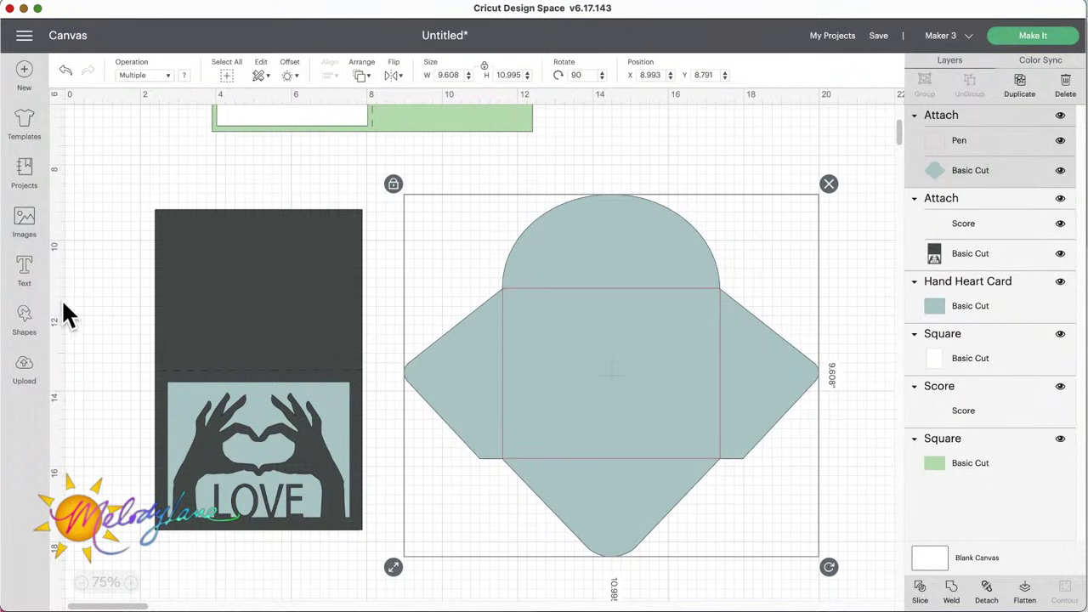
{"action": "left_click", "coordinate": [28, 269]}
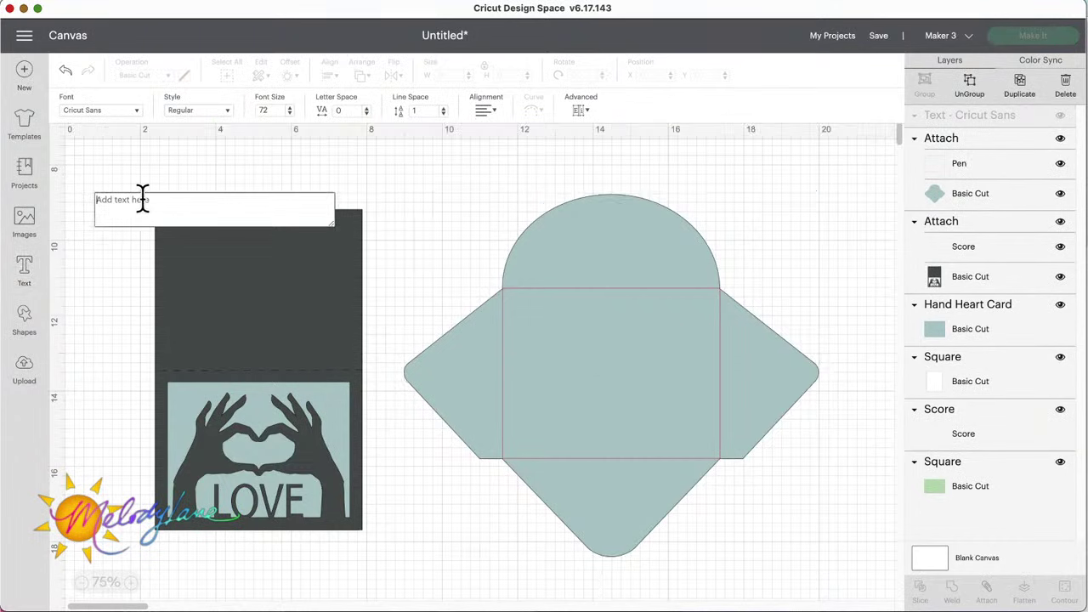
Step: Enter the sender's name, street address, and city/state/ZIP on three lines, then drag the text onto the envelope
{"action": "type", "text": "Melod"}
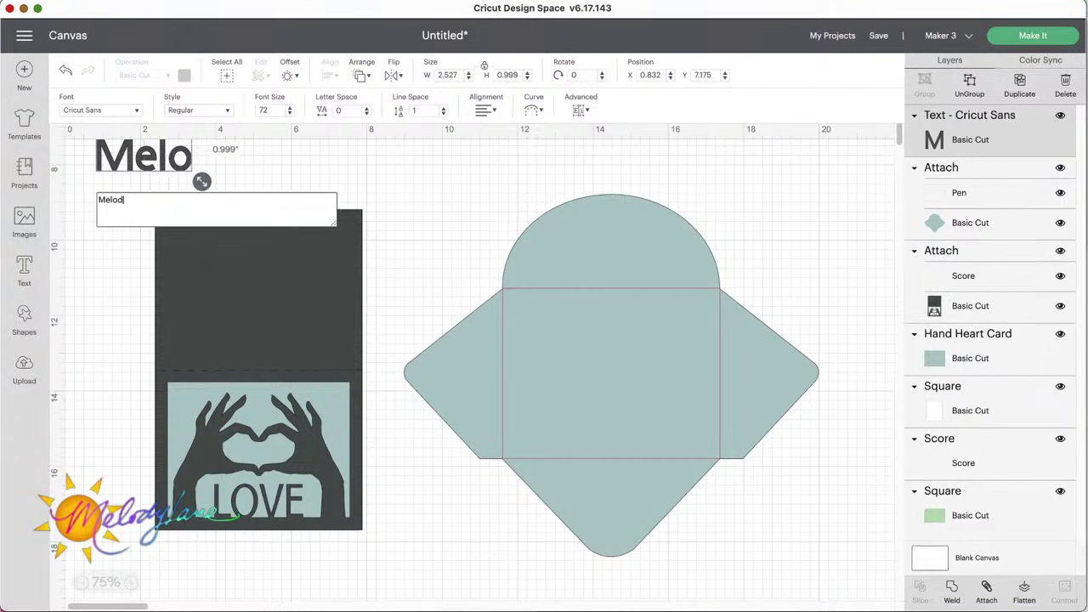
{"action": "type", "text": "y Lane"}
{"action": "key", "text": "Return"}
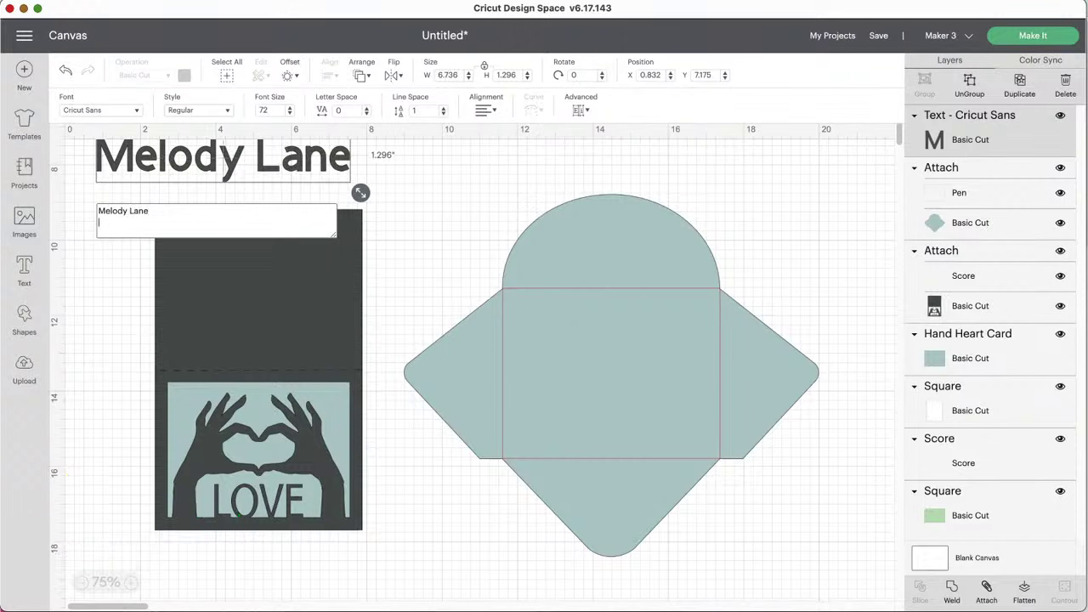
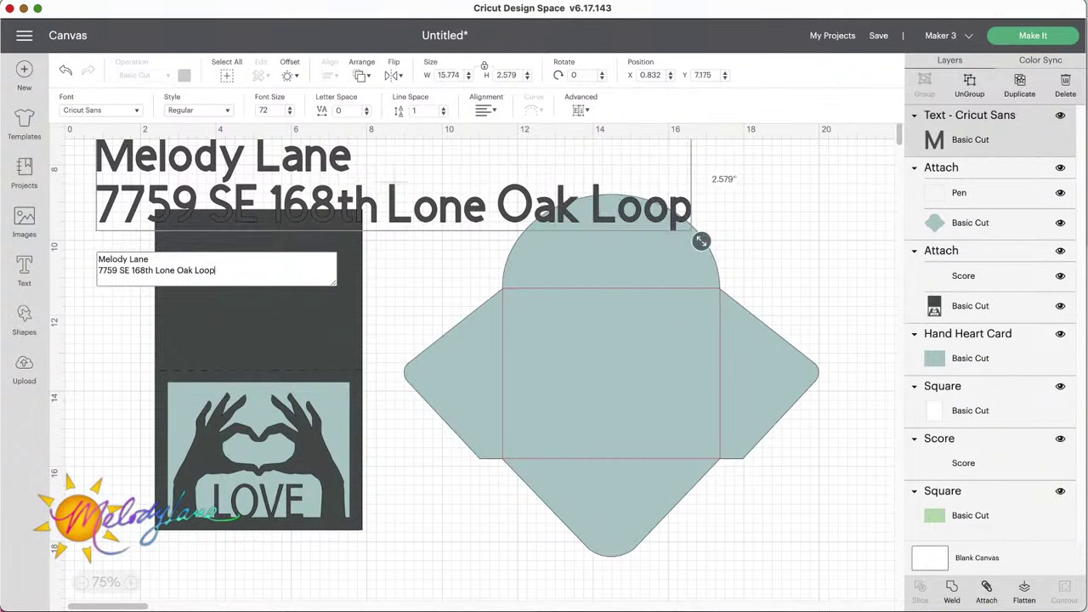
{"action": "key", "text": "Return"}
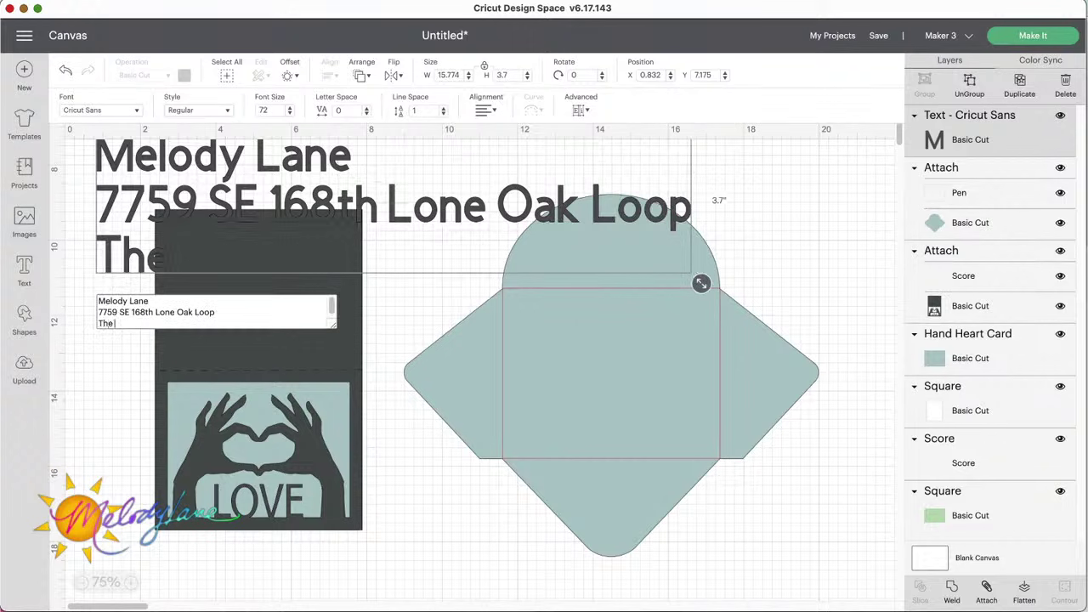
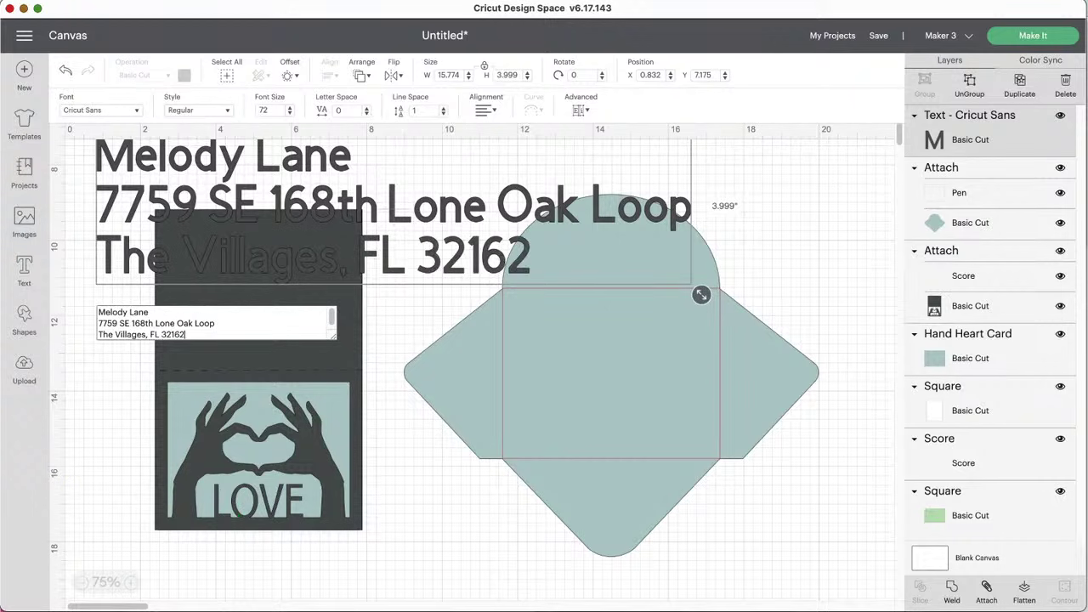
{"action": "left_click_drag", "start_coordinate": [202, 167], "coordinate": [504, 327]}
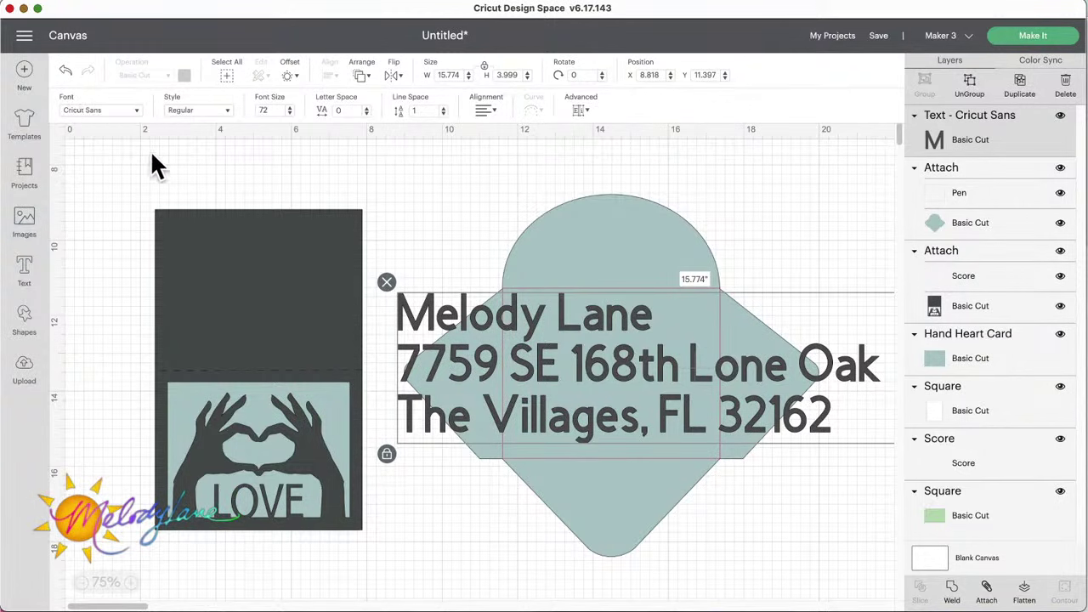
Step: Switch the address text to the Writing pen style and tighten its letter spacing to -0.9
{"action": "left_click", "coordinate": [226, 109]}
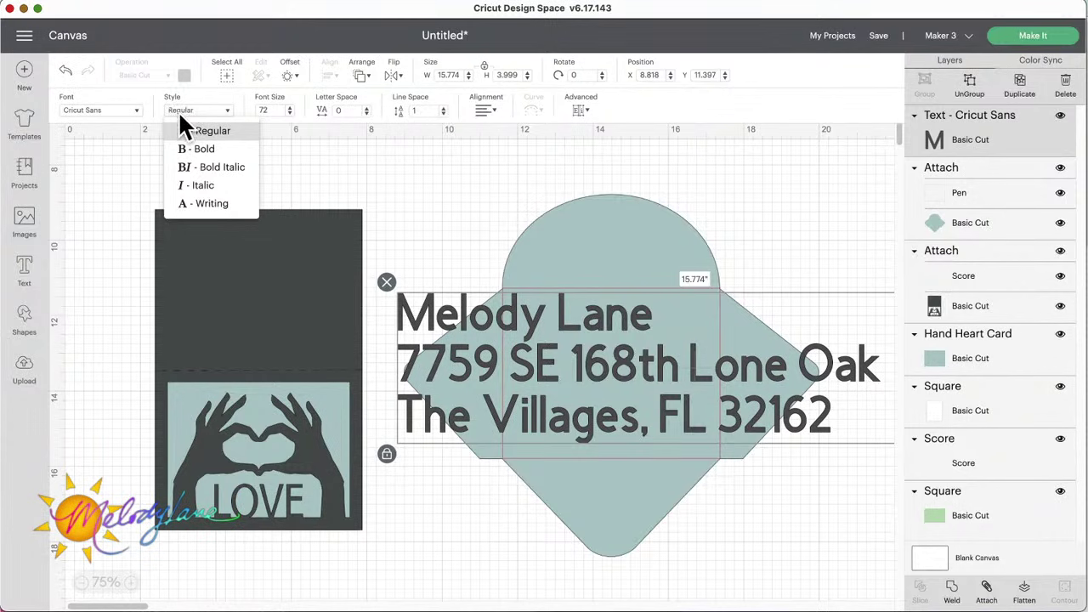
{"action": "left_click", "coordinate": [213, 206]}
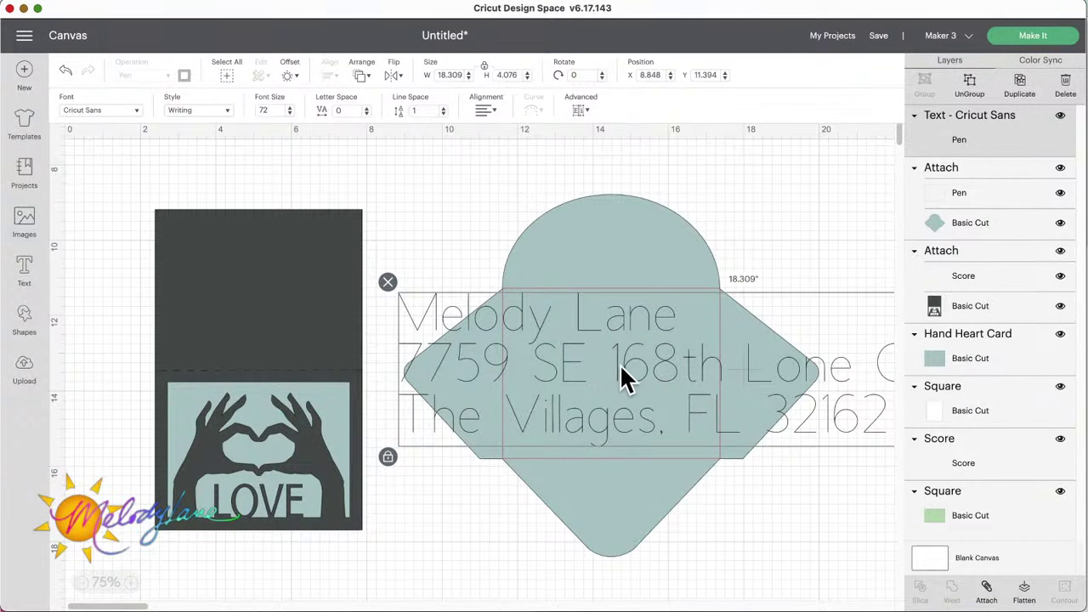
{"action": "left_click", "coordinate": [367, 114]}
{"action": "left_click", "coordinate": [367, 114]}
{"action": "left_click", "coordinate": [366, 114]}
{"action": "left_click", "coordinate": [366, 114]}
{"action": "left_click", "coordinate": [366, 114]}
{"action": "left_click", "coordinate": [366, 114]}
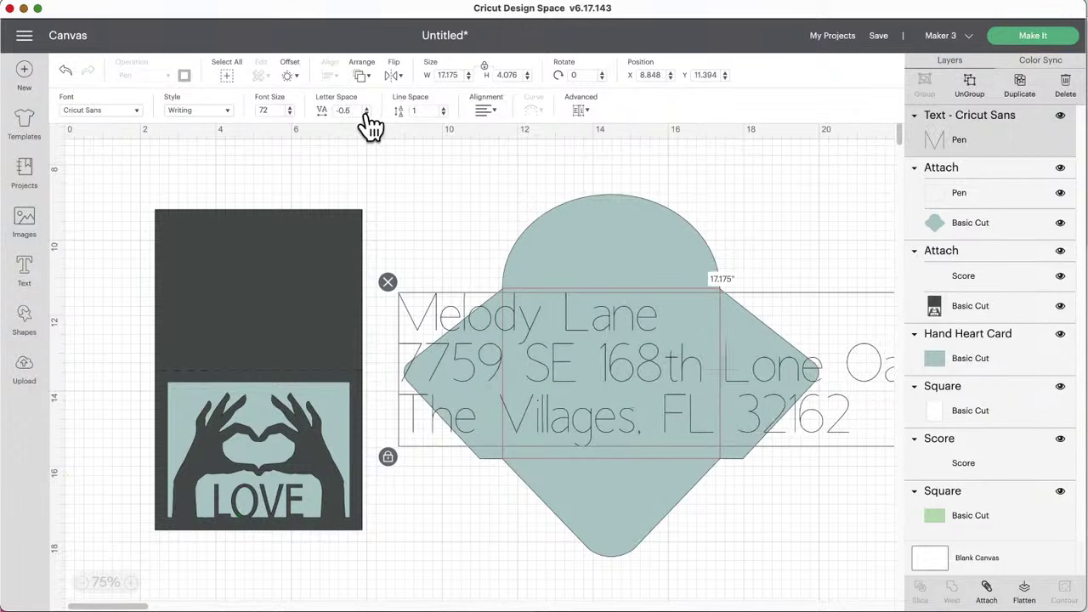
{"action": "left_click", "coordinate": [366, 114]}
{"action": "left_click", "coordinate": [366, 114]}
{"action": "left_click", "coordinate": [366, 114]}
{"action": "scroll", "coordinate": [676, 413], "scroll_direction": "right", "scroll_amount": 5}
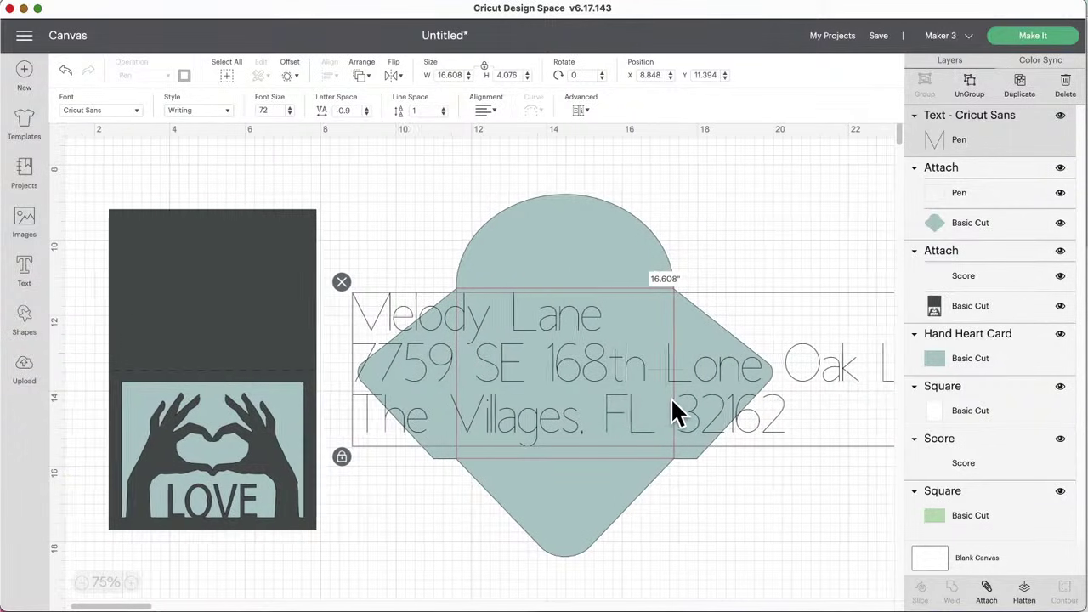
{"action": "scroll", "coordinate": [748, 427], "scroll_direction": "right", "scroll_amount": 5}
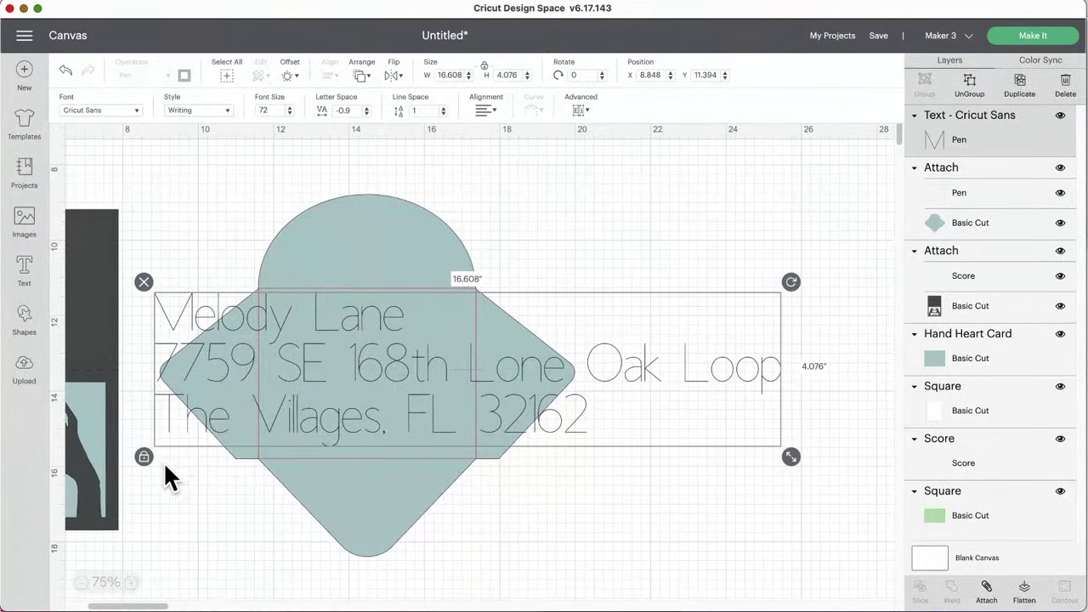
{"action": "left_click", "coordinate": [164, 472]}
{"action": "left_click", "coordinate": [163, 451]}
Step: Shrink the address to about 4.8 inches wide and loosen its letter spacing to -0.2
{"action": "left_click_drag", "start_coordinate": [790, 459], "coordinate": [421, 372]}
{"action": "left_click_drag", "start_coordinate": [480, 408], "coordinate": [460, 401]}
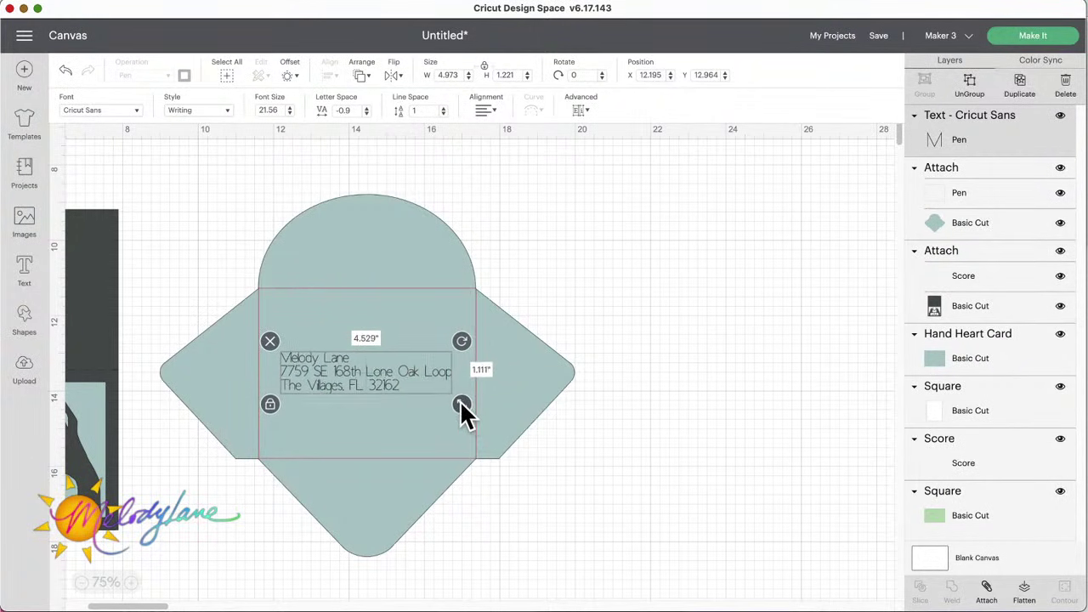
{"action": "left_click_drag", "start_coordinate": [371, 374], "coordinate": [370, 375]}
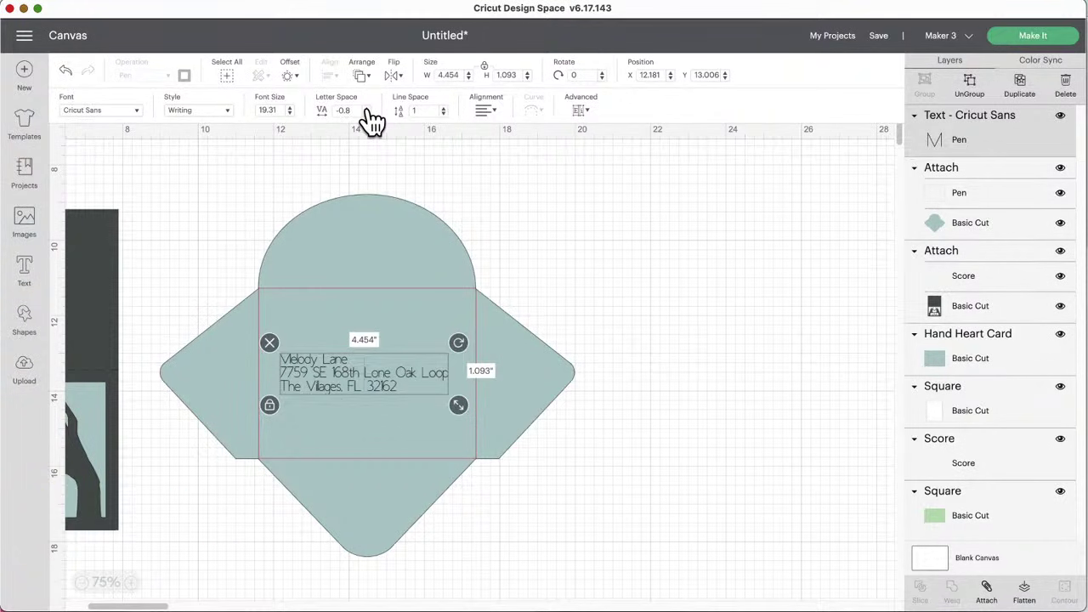
{"action": "left_click", "coordinate": [368, 107]}
{"action": "left_click", "coordinate": [368, 107]}
{"action": "left_click", "coordinate": [368, 107]}
{"action": "left_click", "coordinate": [368, 107]}
{"action": "left_click", "coordinate": [368, 107]}
{"action": "left_click", "coordinate": [368, 107]}
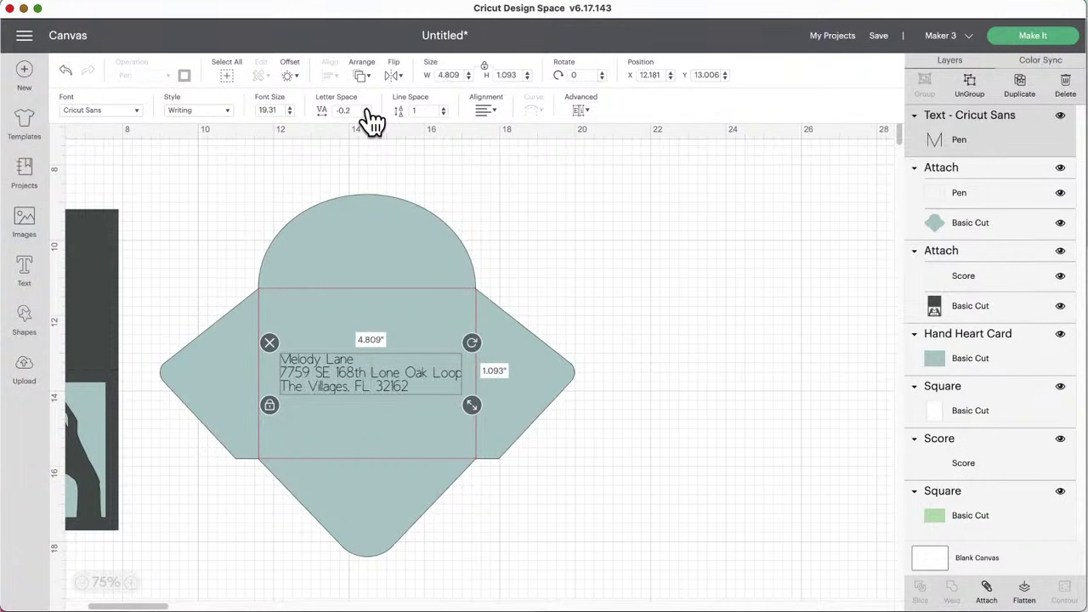
Step: Centre-align the address lines and nudge the text onto the envelope front
{"action": "left_click", "coordinate": [130, 582]}
{"action": "left_click", "coordinate": [130, 582]}
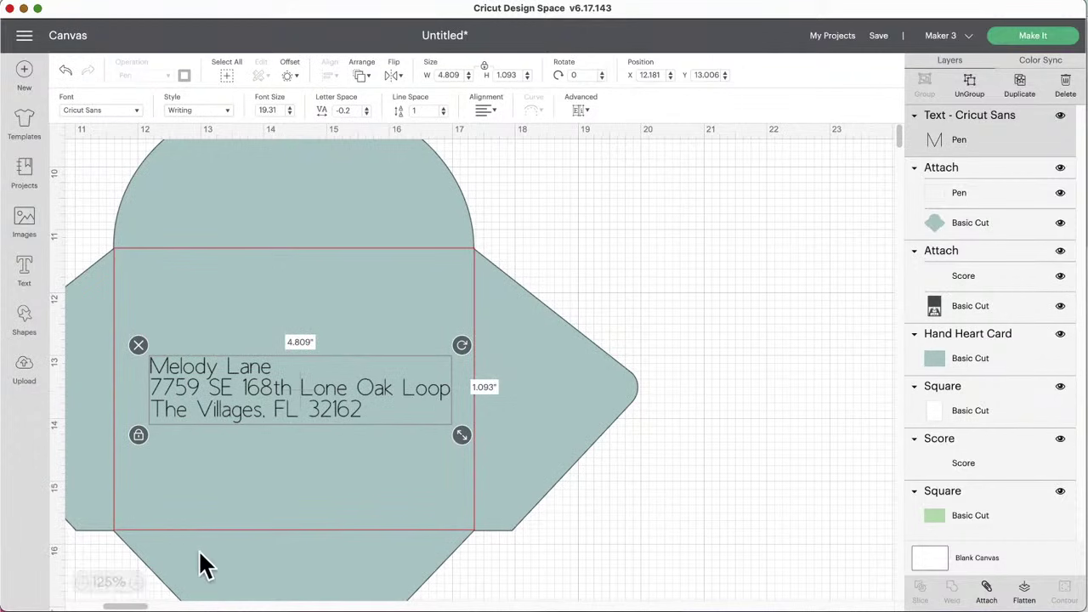
{"action": "scroll", "coordinate": [234, 553], "scroll_direction": "left", "scroll_amount": 5}
{"action": "left_click_drag", "start_coordinate": [421, 382], "coordinate": [419, 388]}
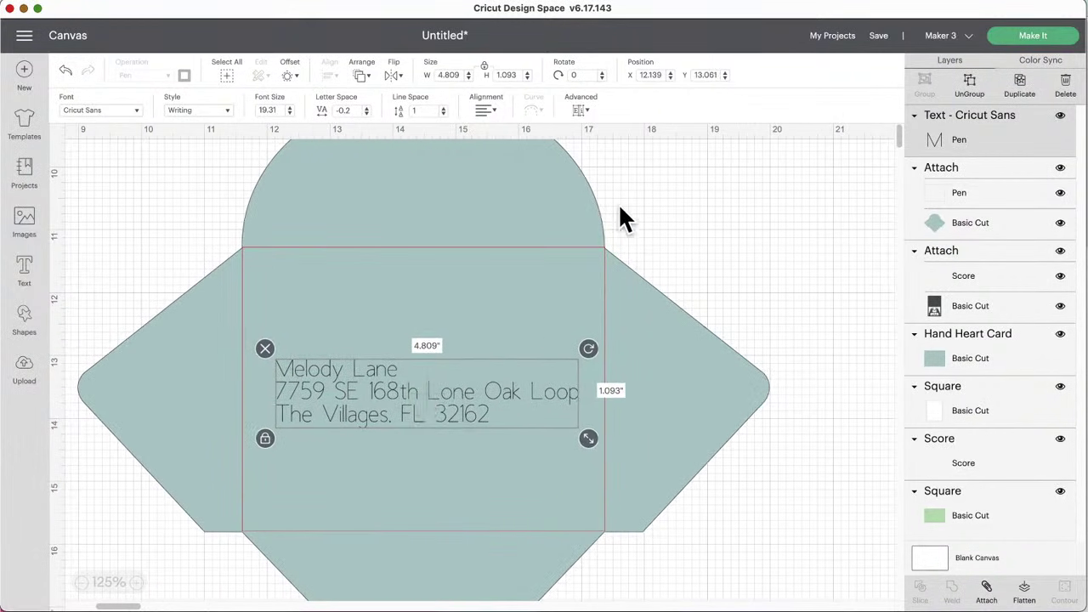
{"action": "left_click", "coordinate": [493, 114]}
{"action": "left_click", "coordinate": [503, 149]}
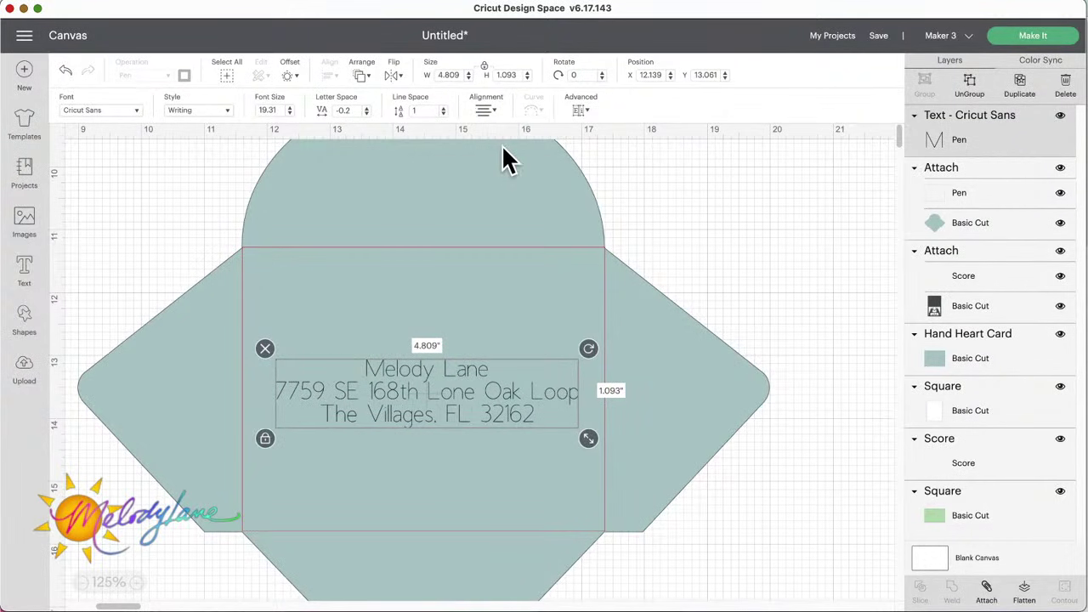
{"action": "left_click_drag", "start_coordinate": [443, 406], "coordinate": [445, 416]}
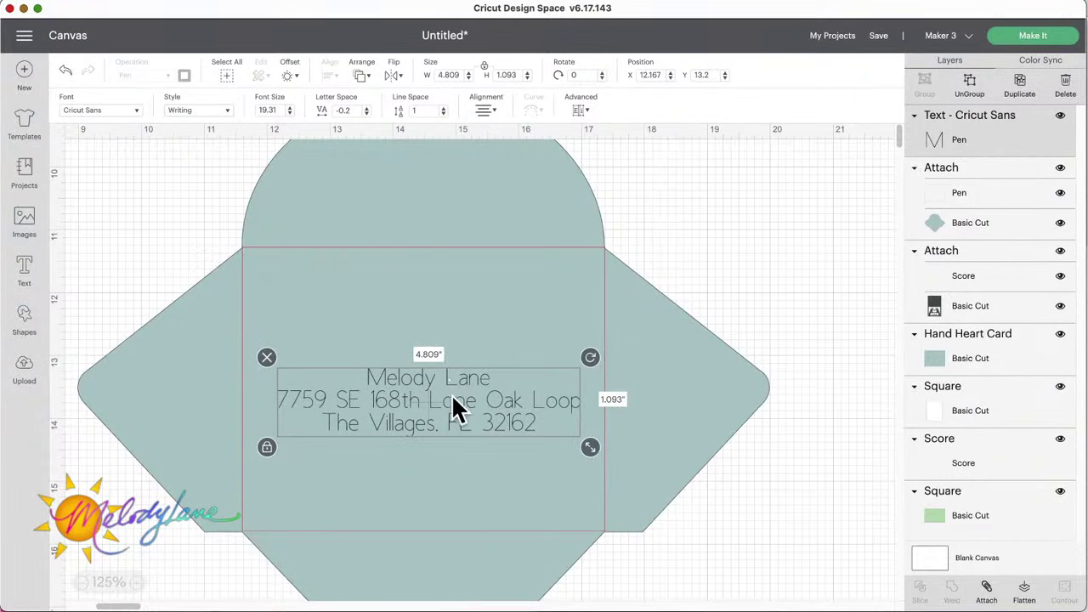
Step: Duplicate the address, move the copy onto the top flap, and flip it vertically
{"action": "left_click", "coordinate": [1020, 85]}
{"action": "left_click_drag", "start_coordinate": [481, 389], "coordinate": [434, 236]}
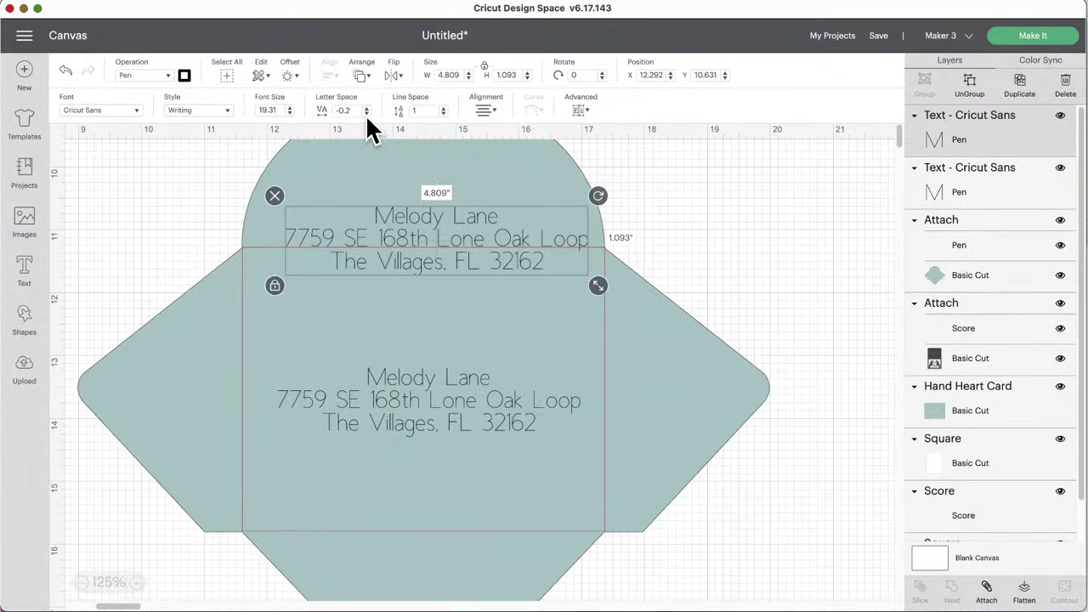
{"action": "left_click", "coordinate": [393, 77]}
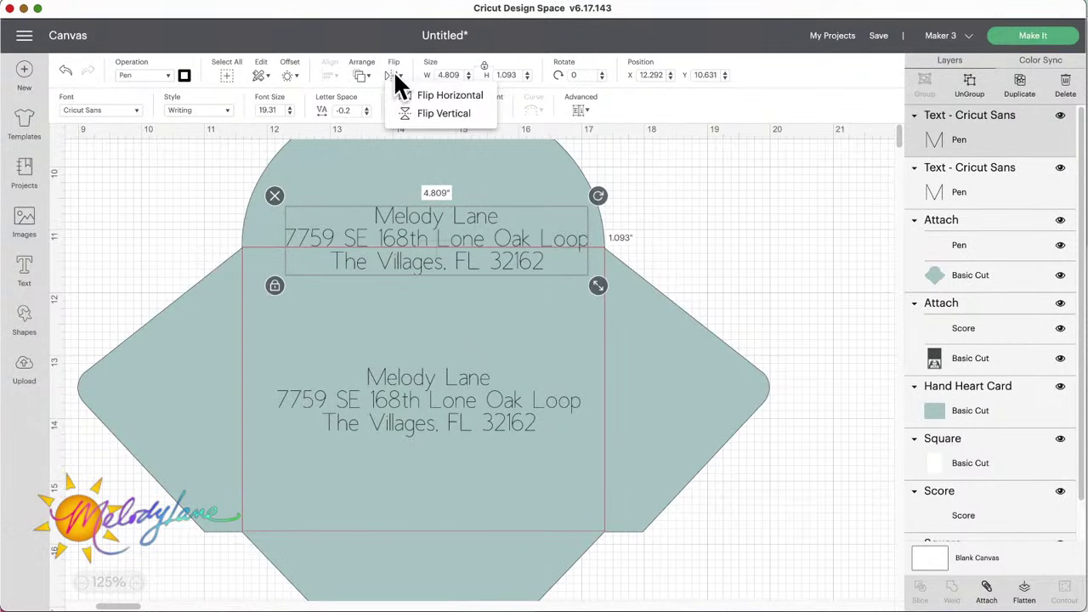
{"action": "left_click", "coordinate": [408, 113]}
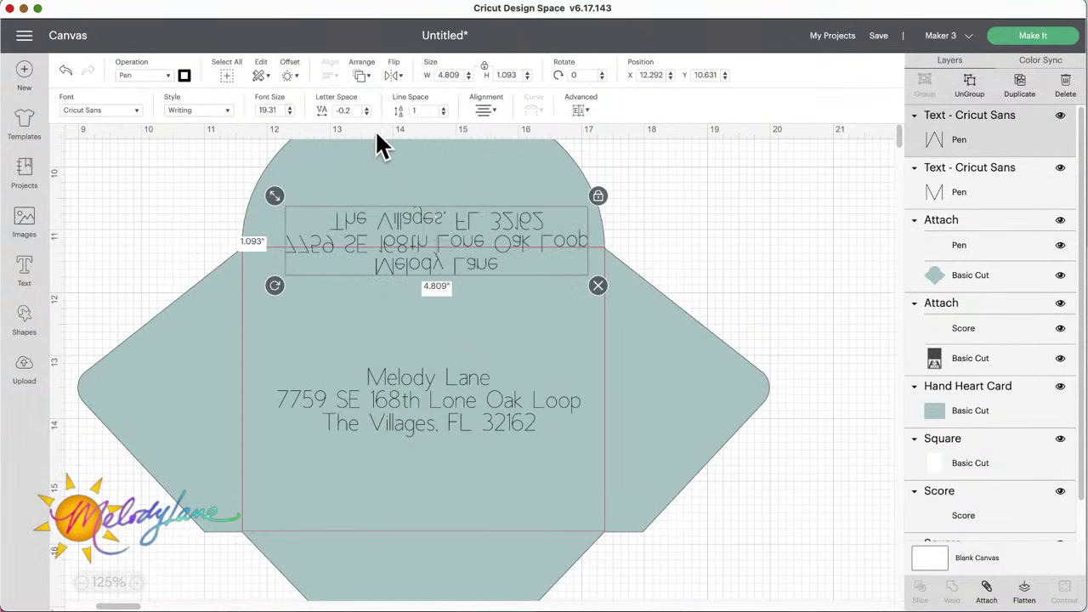
Step: Mirror the flap copy horizontally and shrink it to about 3.188 inches wide on the flap
{"action": "left_click", "coordinate": [395, 78]}
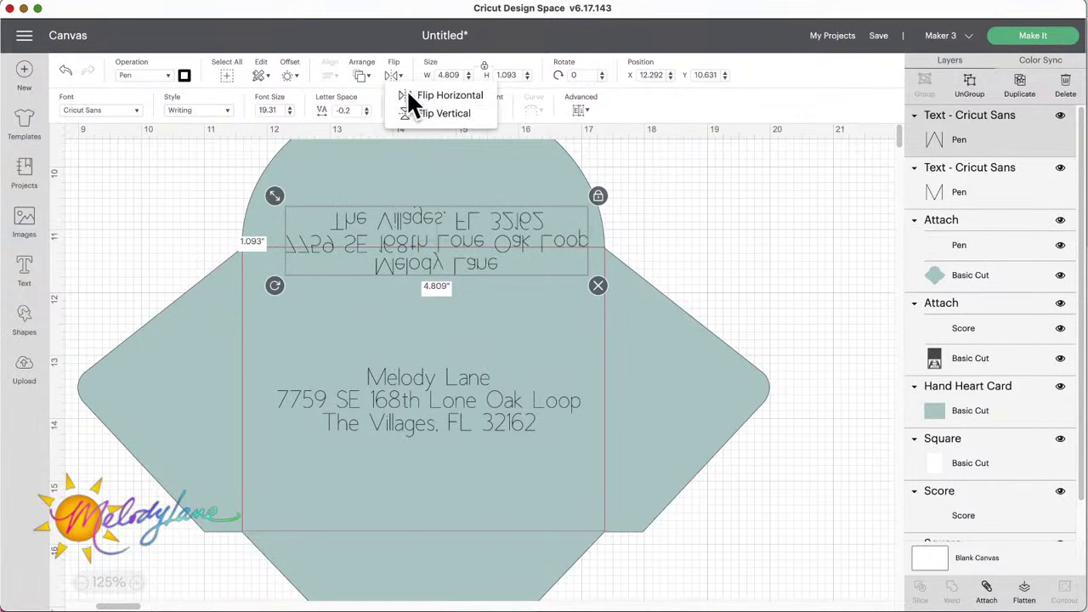
{"action": "left_click", "coordinate": [408, 91]}
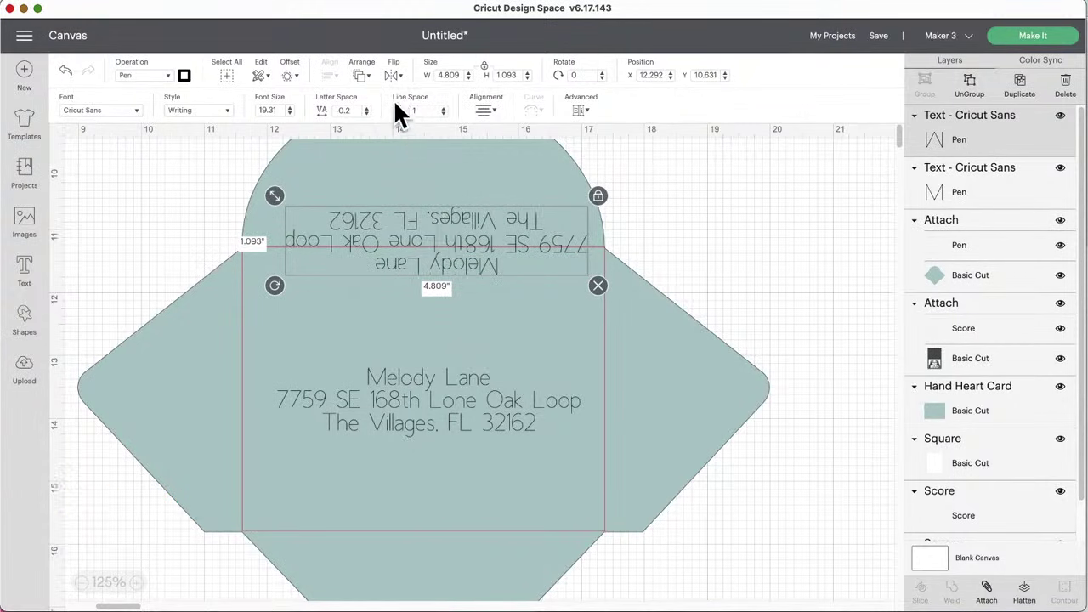
{"action": "left_click_drag", "start_coordinate": [445, 260], "coordinate": [440, 221]}
{"action": "left_click_drag", "start_coordinate": [274, 161], "coordinate": [382, 216]}
{"action": "left_click_drag", "start_coordinate": [473, 225], "coordinate": [430, 231]}
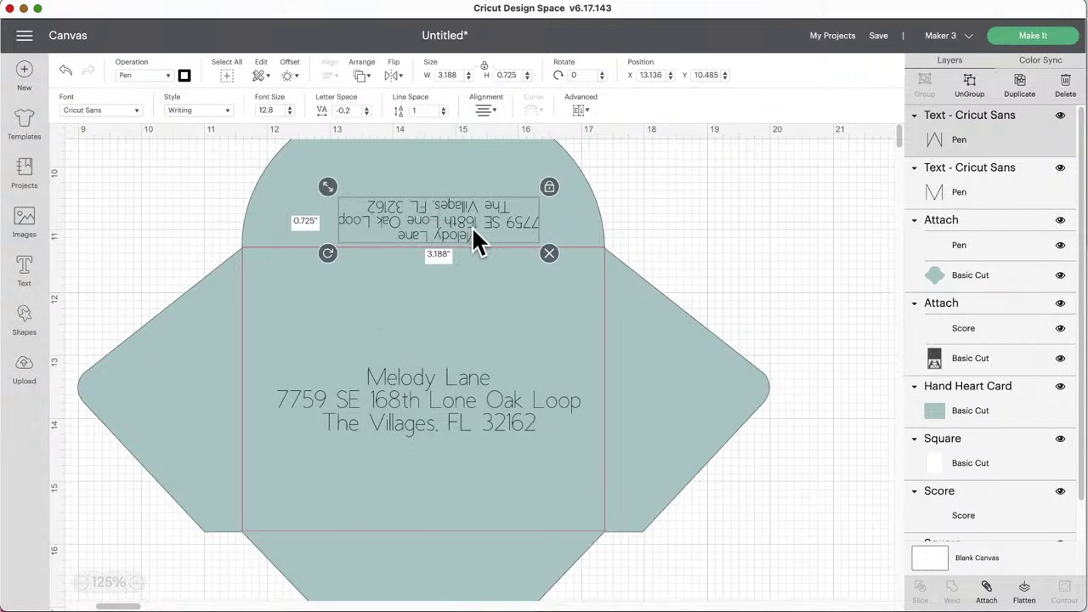
{"action": "left_click_drag", "start_coordinate": [474, 231], "coordinate": [461, 231]}
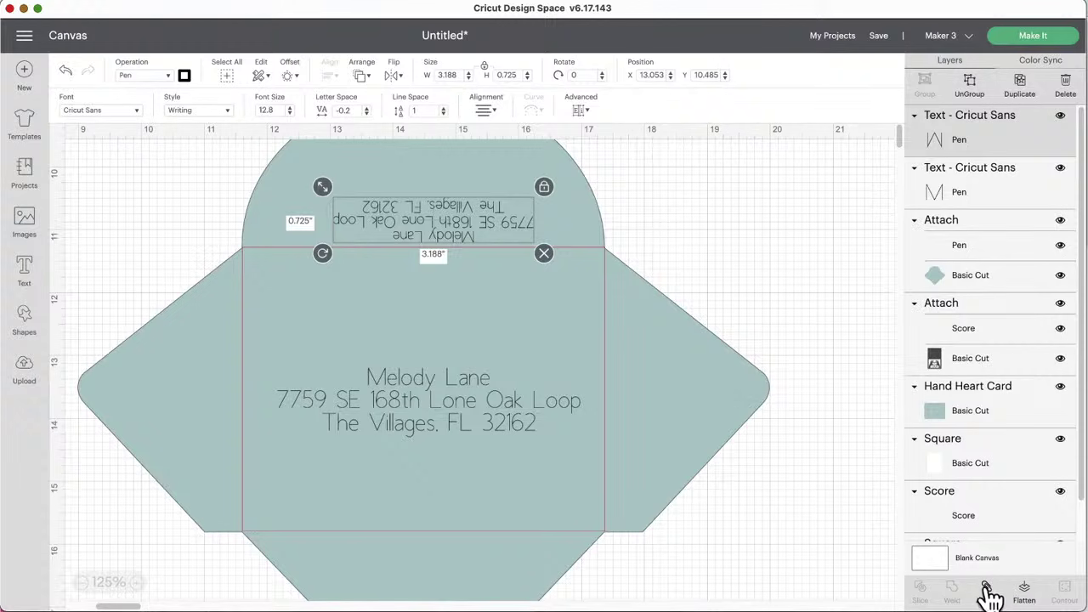
Step: Group, shift, and ungroup the envelope layers, then Attach the envelope and both addresses
{"action": "left_click", "coordinate": [766, 252]}
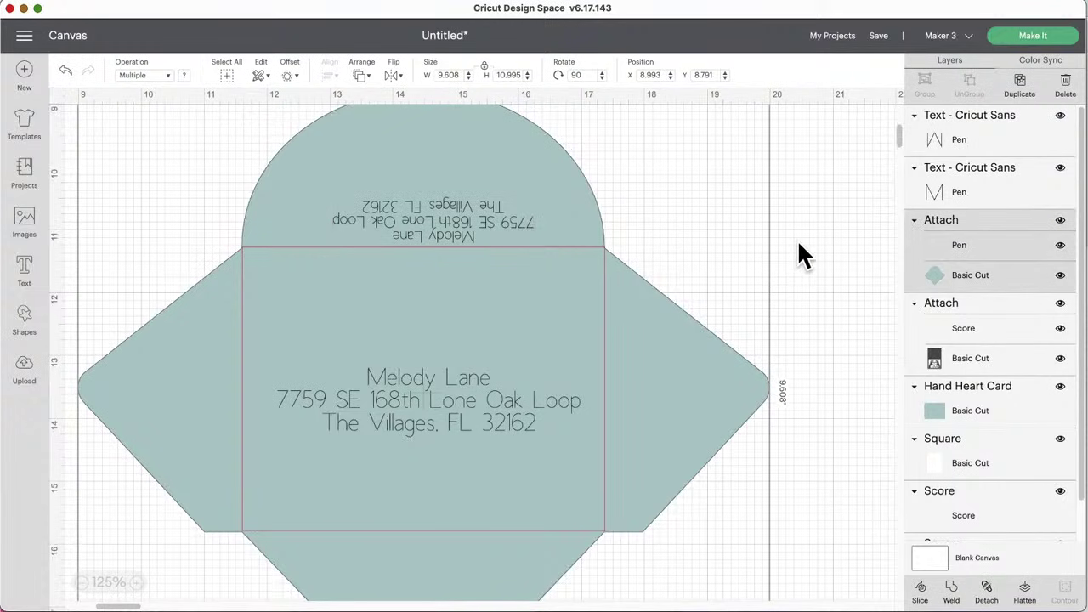
{"action": "left_click_drag", "start_coordinate": [853, 439], "coordinate": [182, 165]}
{"action": "left_click", "coordinate": [923, 80]}
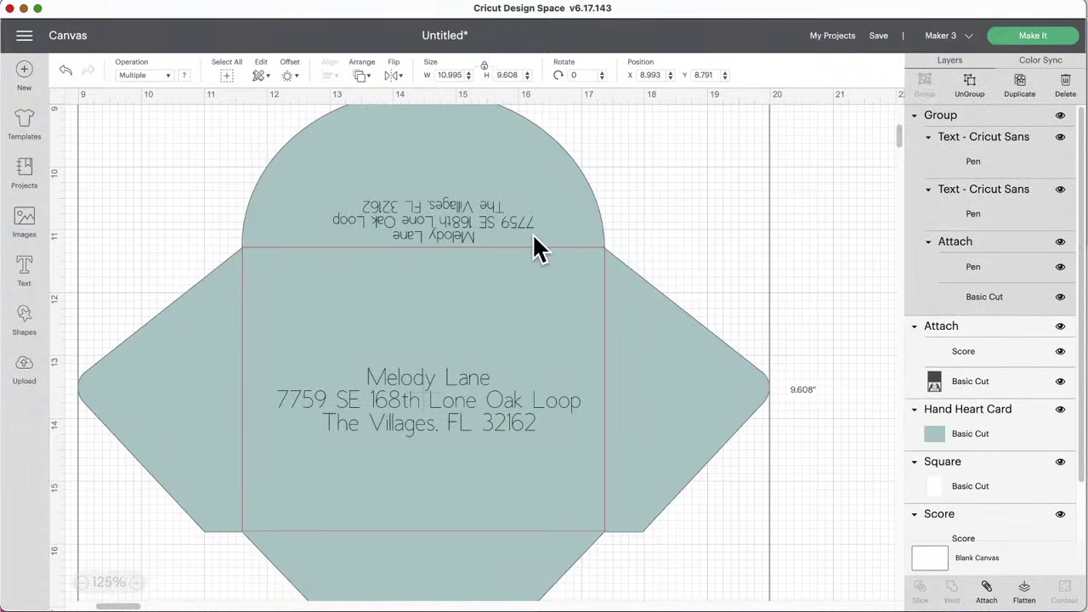
{"action": "left_click_drag", "start_coordinate": [566, 248], "coordinate": [550, 245]}
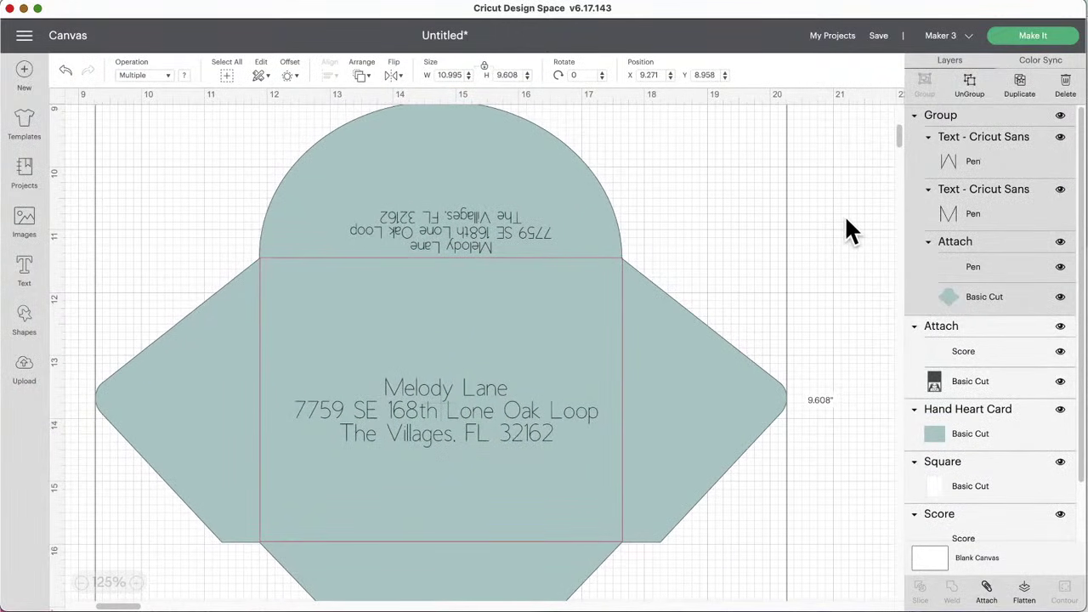
{"action": "left_click", "coordinate": [971, 89]}
{"action": "left_click", "coordinate": [834, 520]}
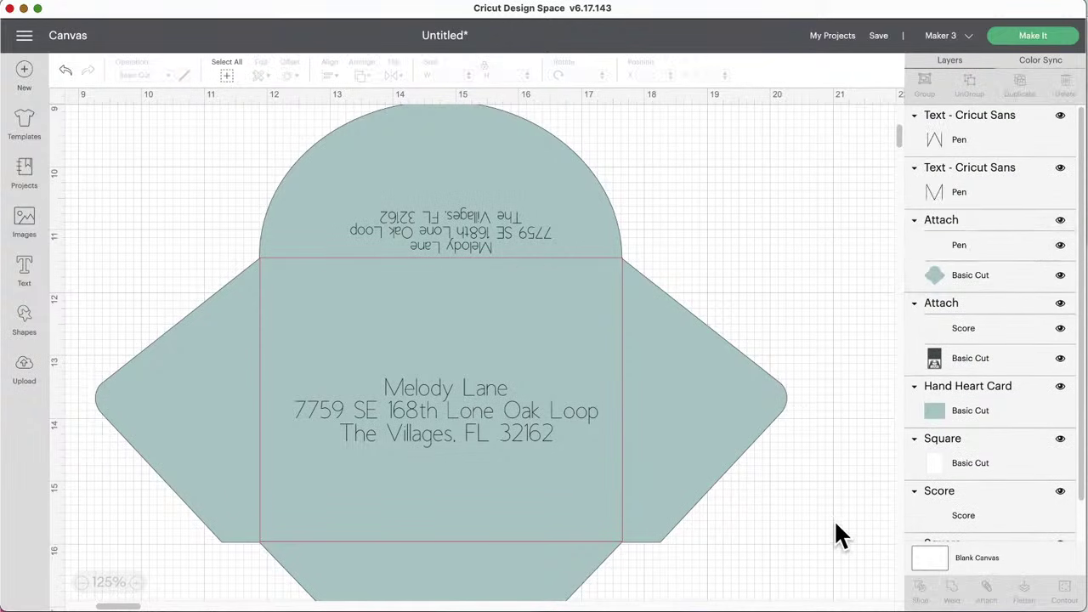
{"action": "left_click_drag", "start_coordinate": [836, 523], "coordinate": [158, 150]}
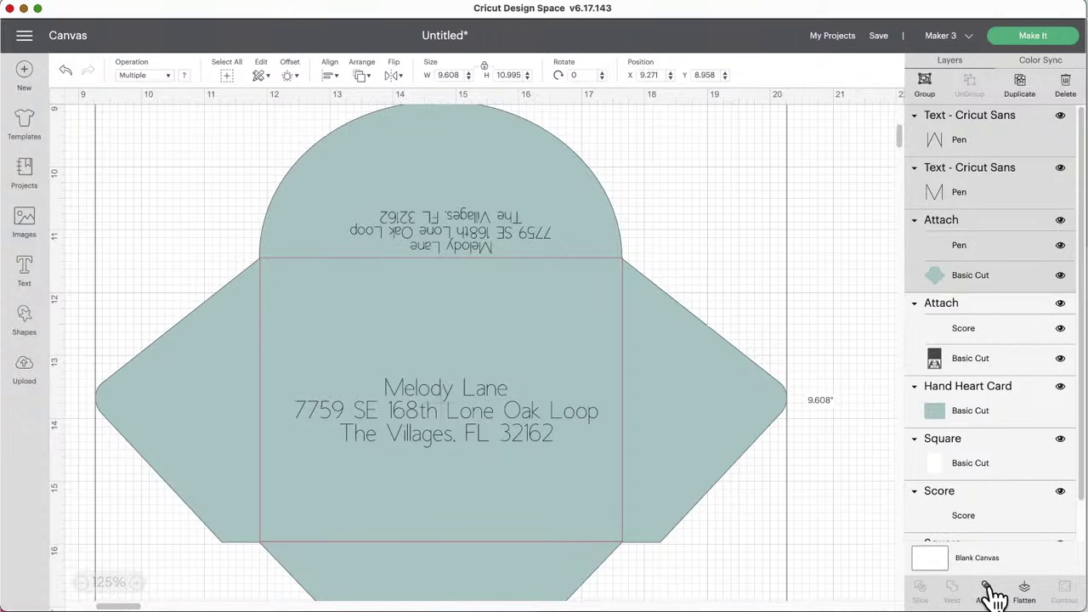
{"action": "left_click", "coordinate": [988, 588]}
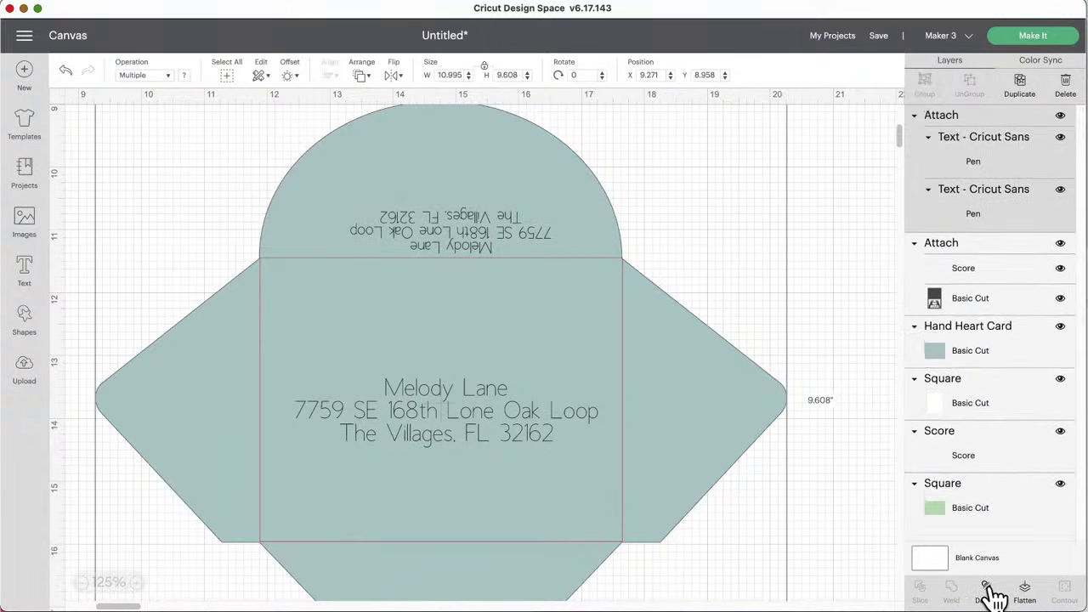
{"action": "left_click", "coordinate": [1026, 47]}
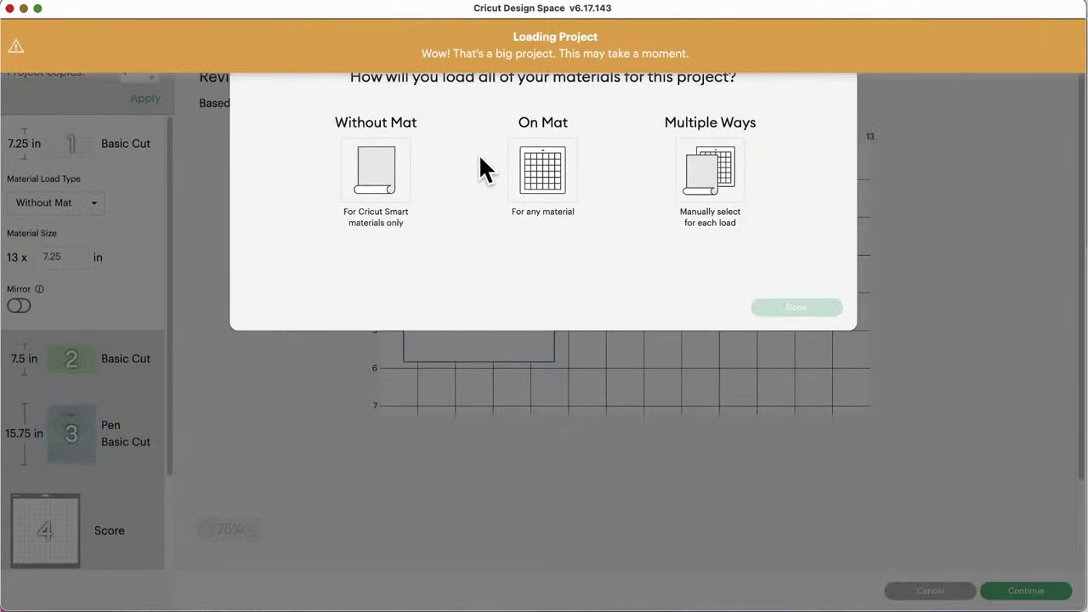
{"action": "left_click", "coordinate": [527, 162]}
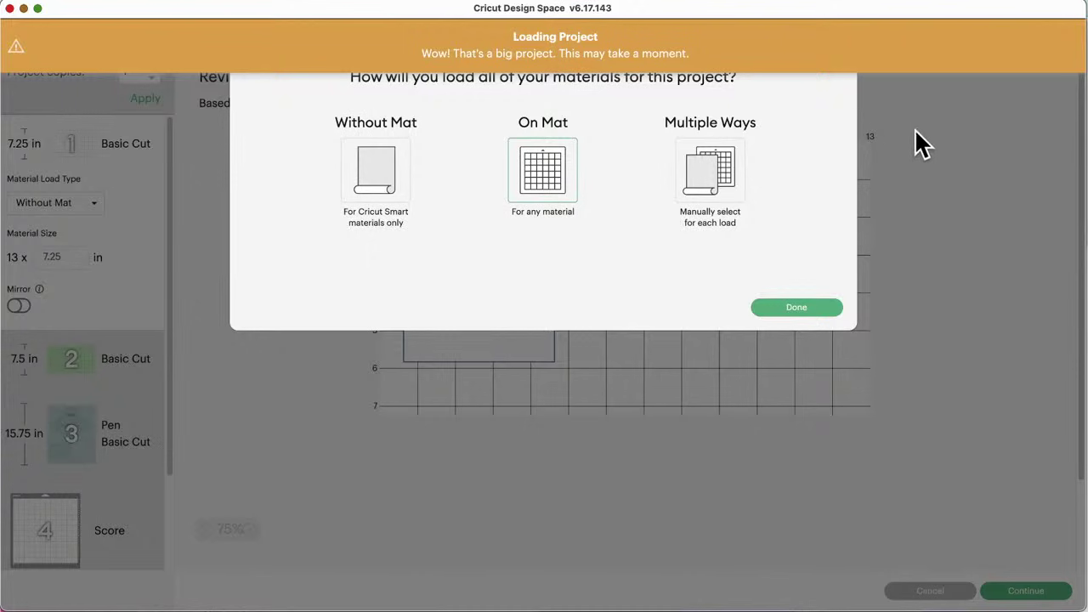
{"action": "left_click", "coordinate": [782, 308]}
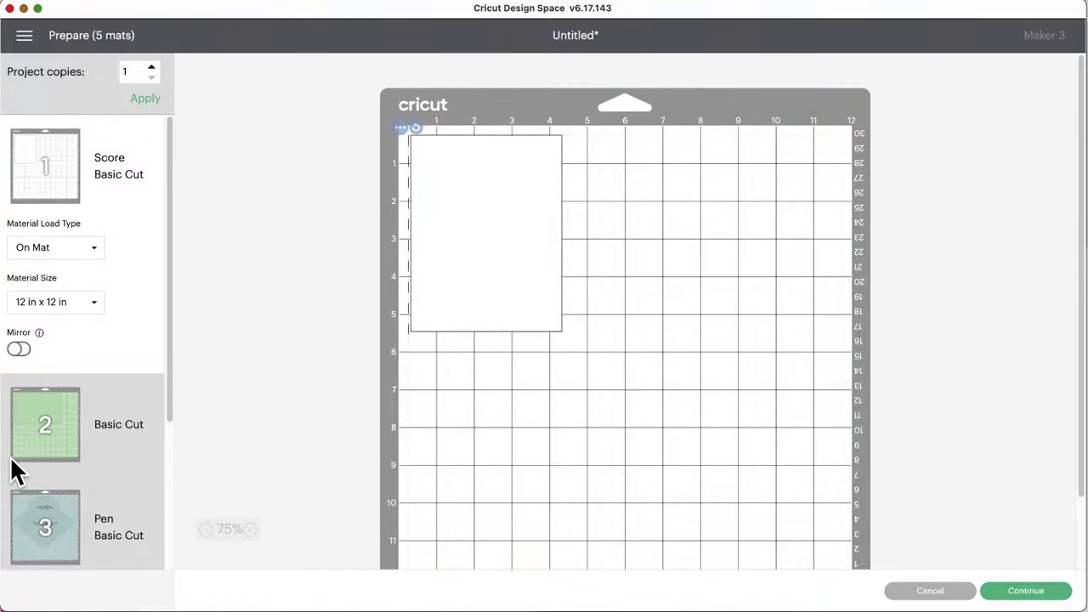
{"action": "left_click", "coordinate": [46, 420]}
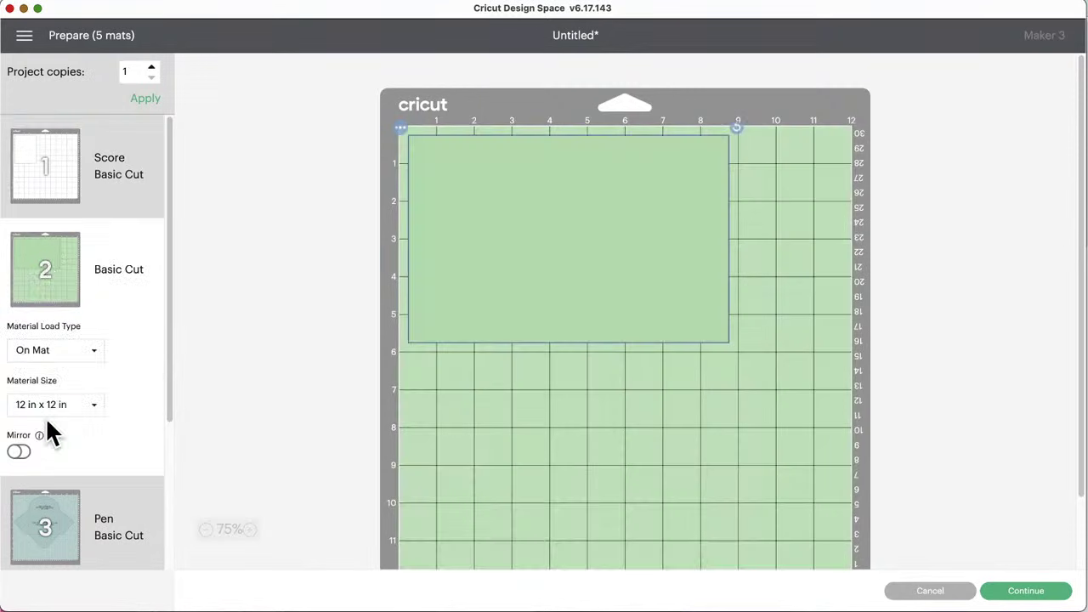
{"action": "left_click", "coordinate": [61, 523]}
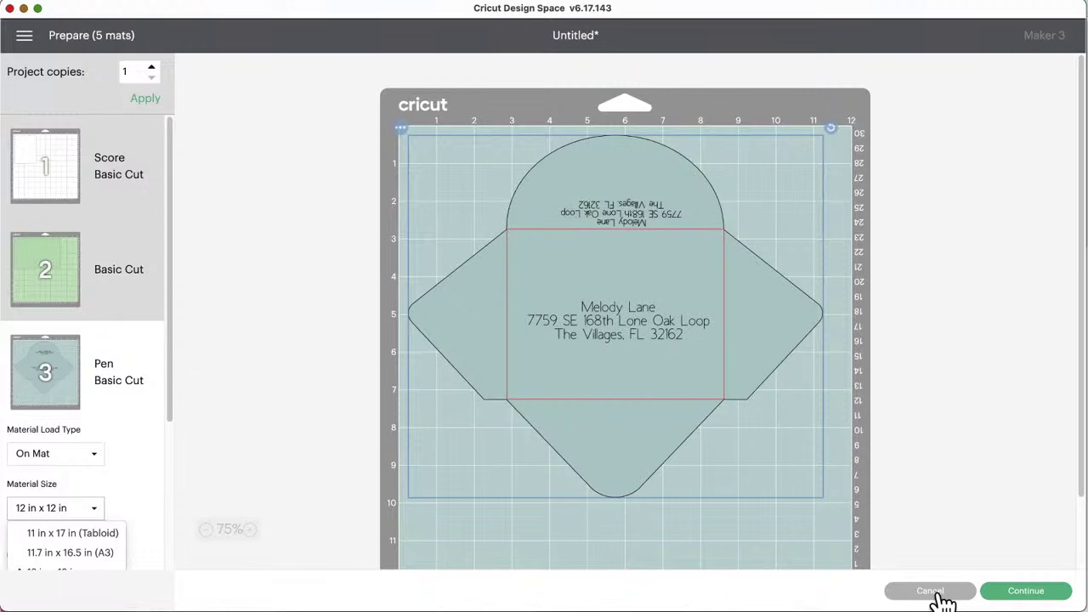
{"action": "left_click", "coordinate": [940, 595]}
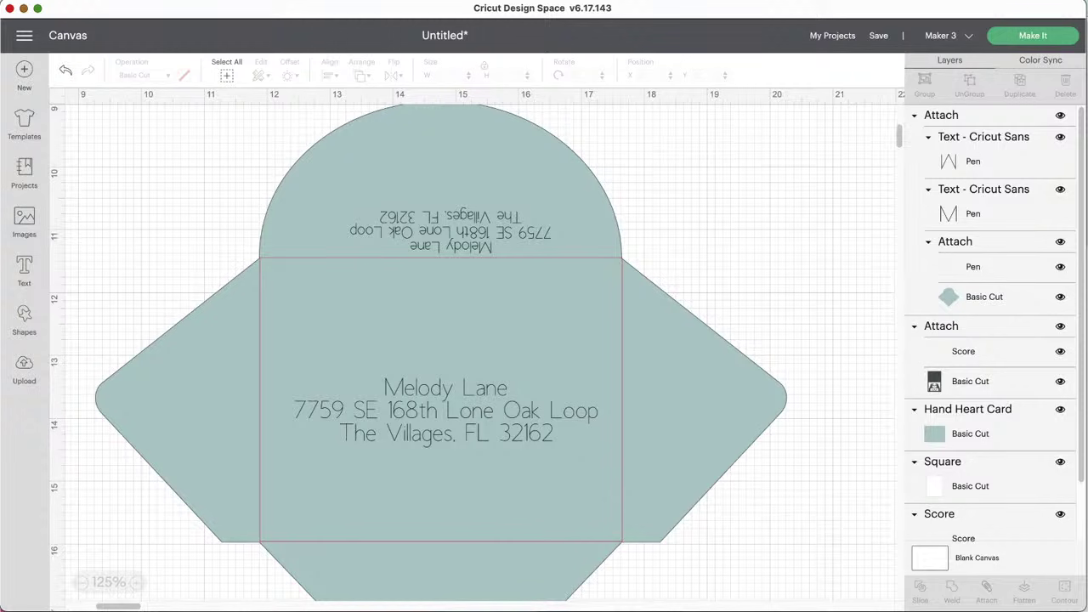
Step: Select the attached LOVE card piece and pan the canvas to bring it into view
{"action": "left_click", "coordinate": [706, 232]}
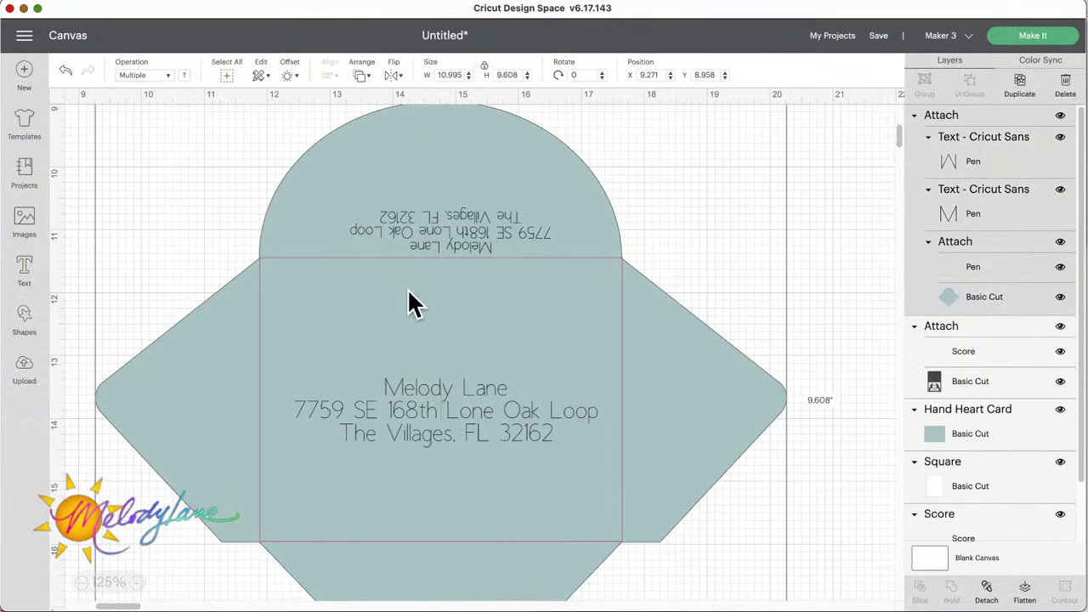
{"action": "scroll", "coordinate": [408, 303], "scroll_direction": "left", "scroll_amount": 10}
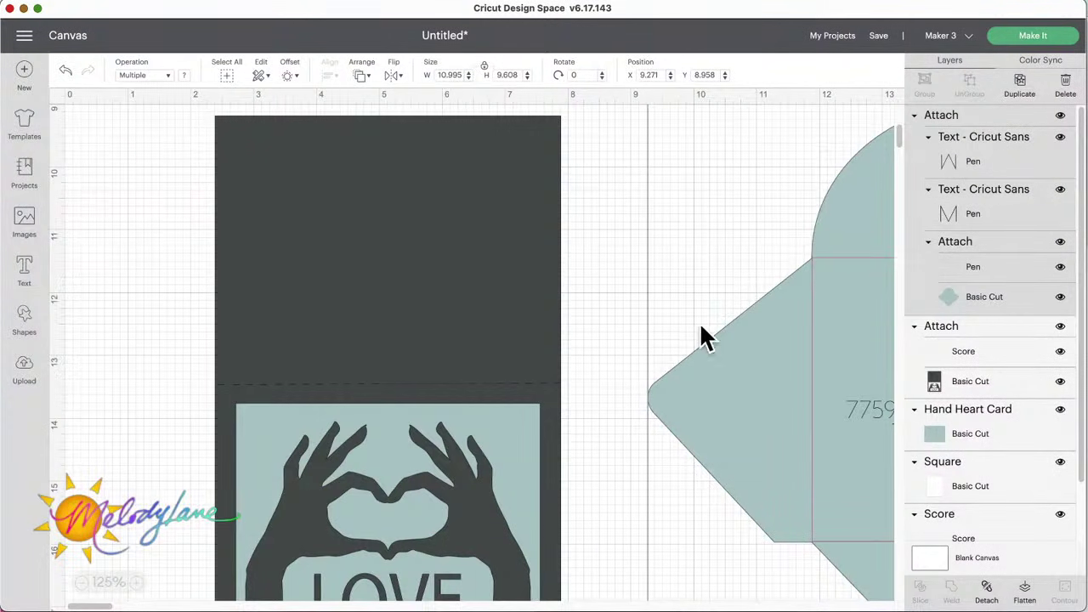
{"action": "scroll", "coordinate": [767, 323], "scroll_direction": "right", "scroll_amount": 1}
{"action": "scroll", "coordinate": [767, 321], "scroll_direction": "right", "scroll_amount": 10}
{"action": "scroll", "coordinate": [501, 372], "scroll_direction": "left", "scroll_amount": 2}
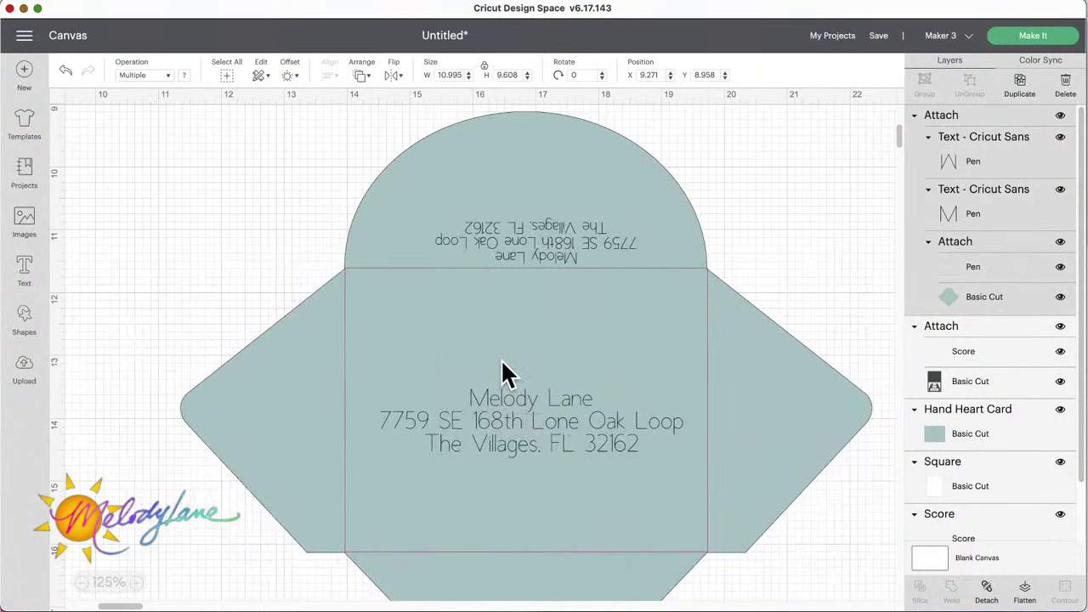
{"action": "scroll", "coordinate": [413, 311], "scroll_direction": "left", "scroll_amount": 10}
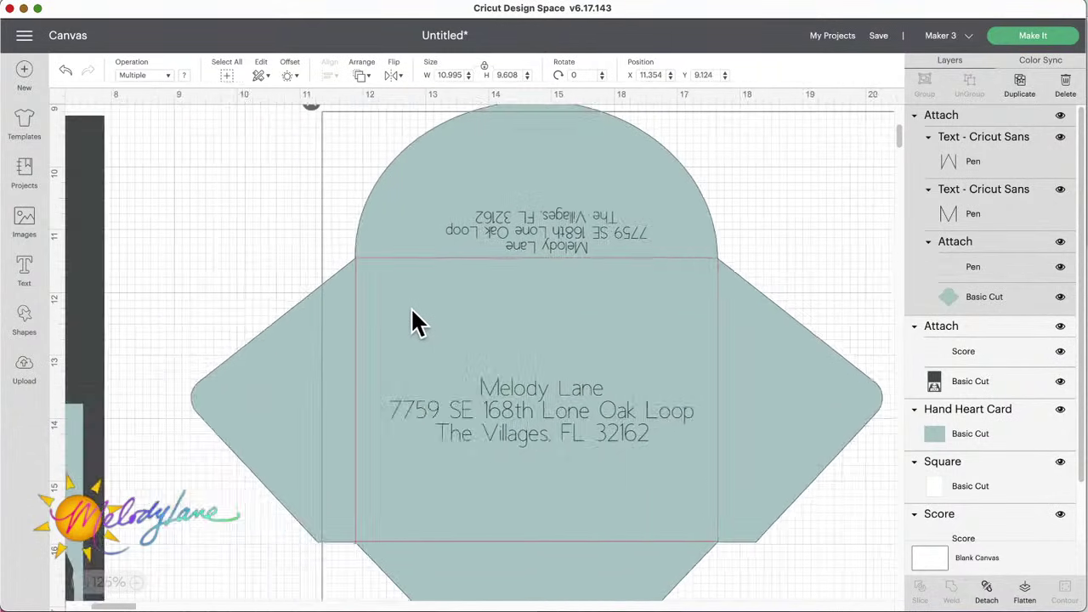
{"action": "scroll", "coordinate": [428, 352], "scroll_direction": "down", "scroll_amount": 5}
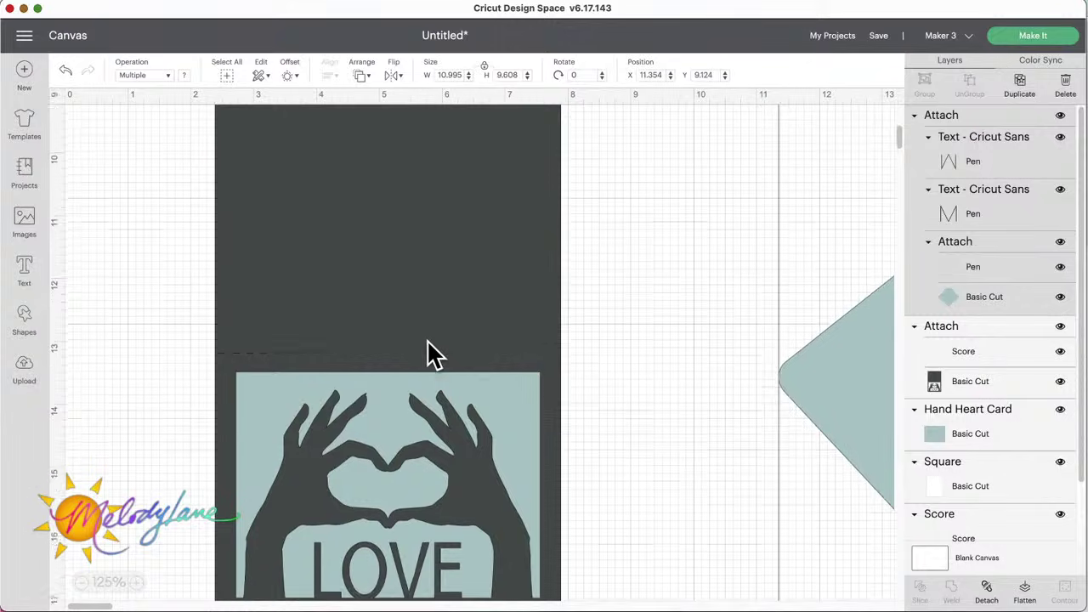
{"action": "scroll", "coordinate": [427, 344], "scroll_direction": "up", "scroll_amount": 20}
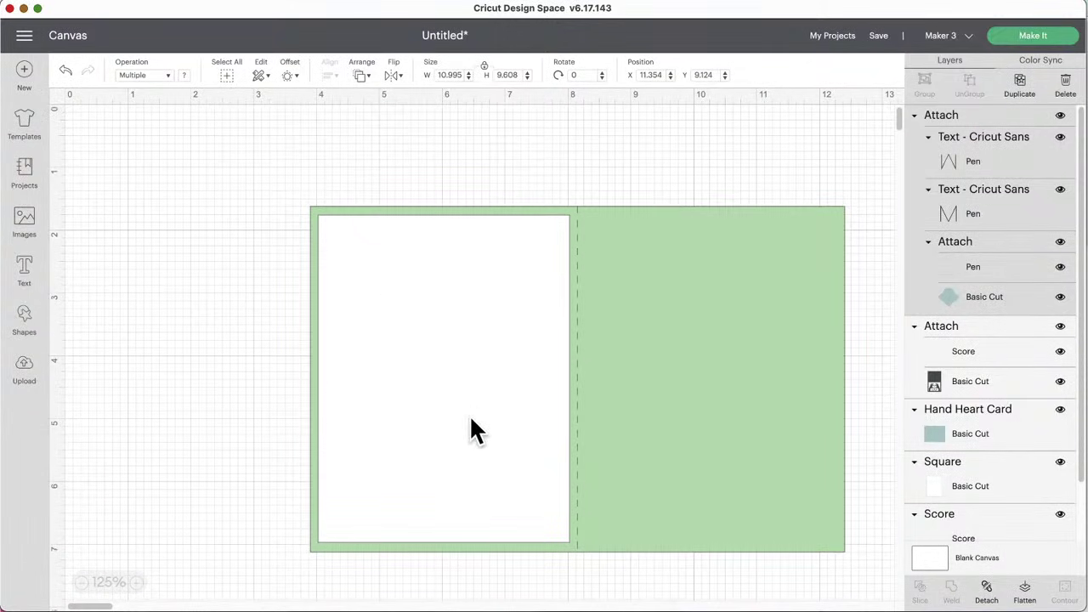
{"action": "scroll", "coordinate": [470, 414], "scroll_direction": "down", "scroll_amount": 20}
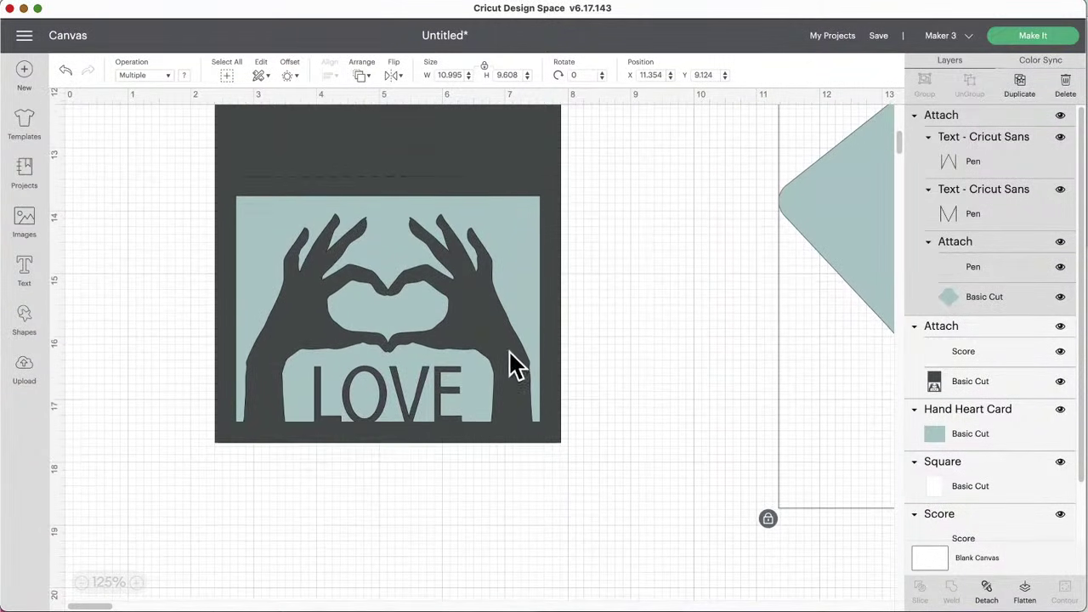
Step: Nudge the dark LOVE card base in small drags until it sits evenly behind the hand-heart panel
{"action": "mouse_move", "coordinate": [376, 165]}
{"action": "left_mouse_down"}
{"action": "mouse_move", "coordinate": [381, 241]}
{"action": "mouse_move", "coordinate": [565, 227]}
{"action": "mouse_move", "coordinate": [381, 176]}
{"action": "mouse_move", "coordinate": [408, 157]}
{"action": "mouse_move", "coordinate": [367, 157]}
{"action": "left_mouse_up"}
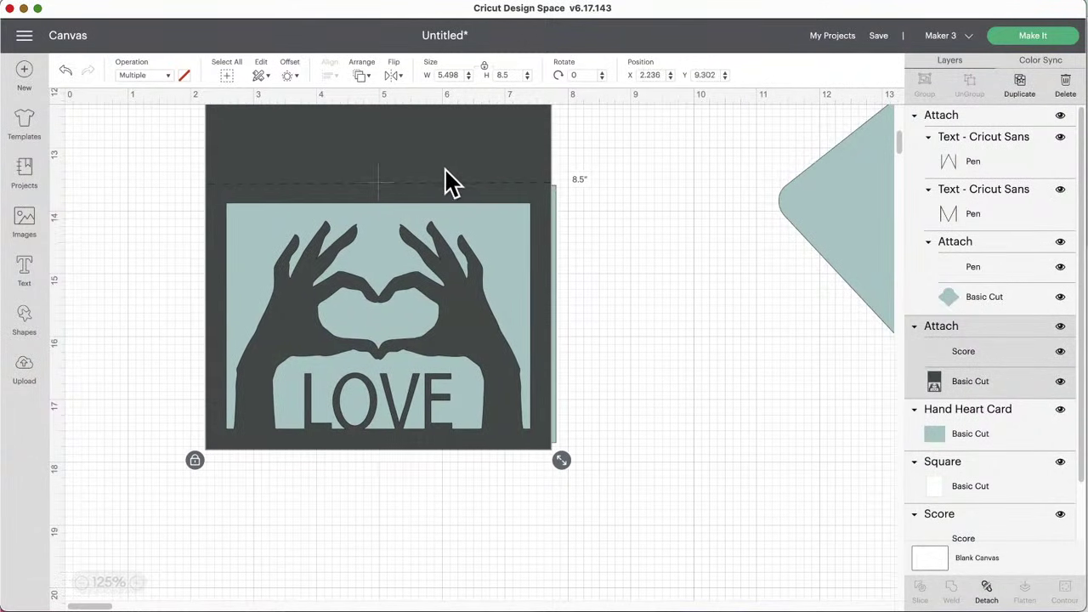
{"action": "left_click_drag", "start_coordinate": [438, 169], "coordinate": [443, 170]}
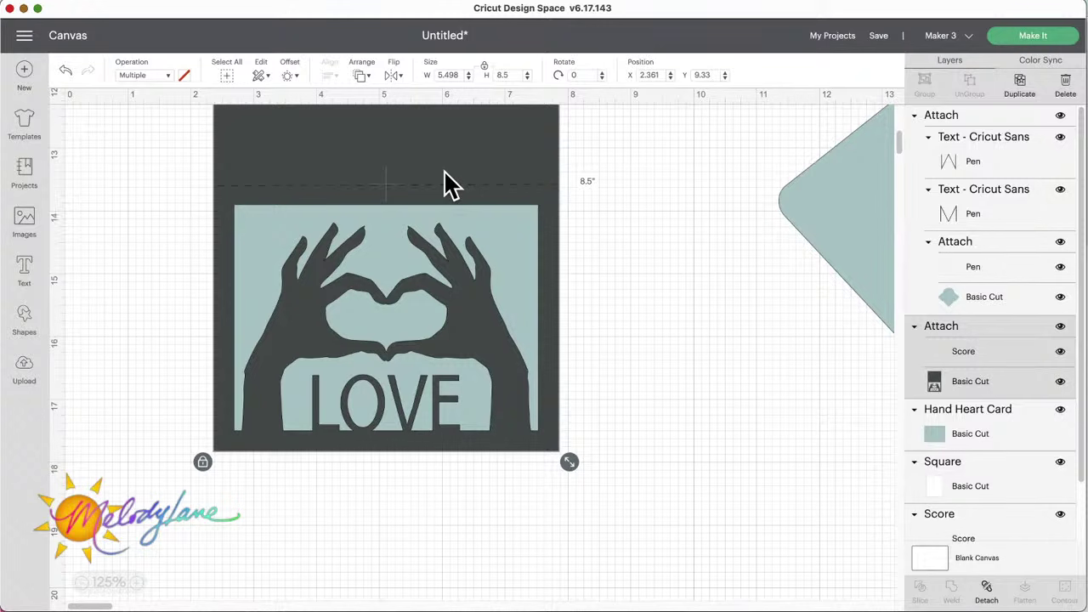
{"action": "left_click_drag", "start_coordinate": [445, 170], "coordinate": [443, 179]}
{"action": "scroll", "coordinate": [443, 178], "scroll_direction": "up", "scroll_amount": 2}
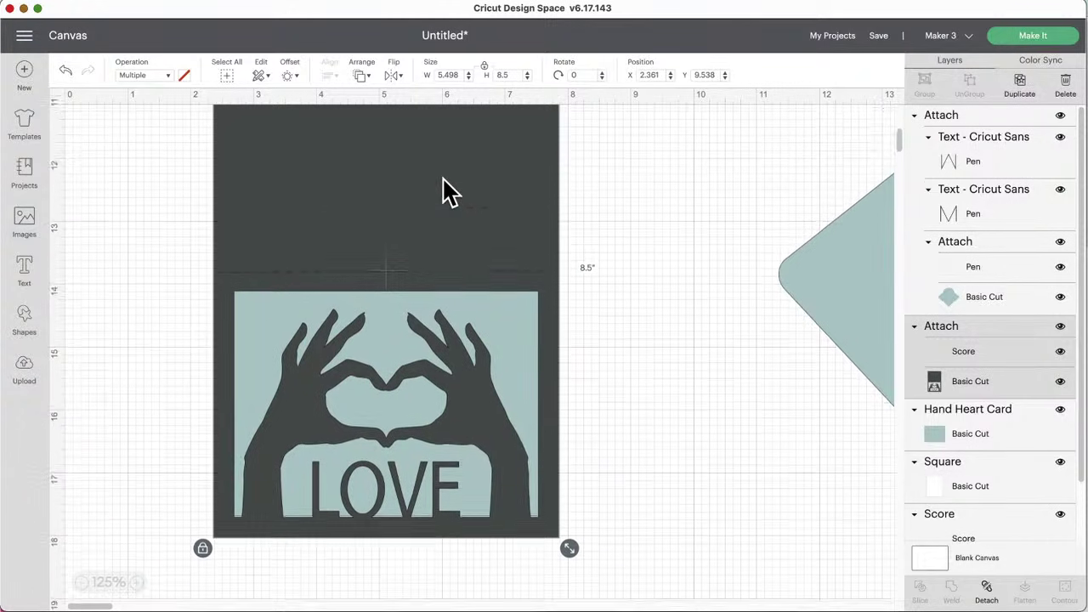
{"action": "scroll", "coordinate": [446, 191], "scroll_direction": "up", "scroll_amount": 2}
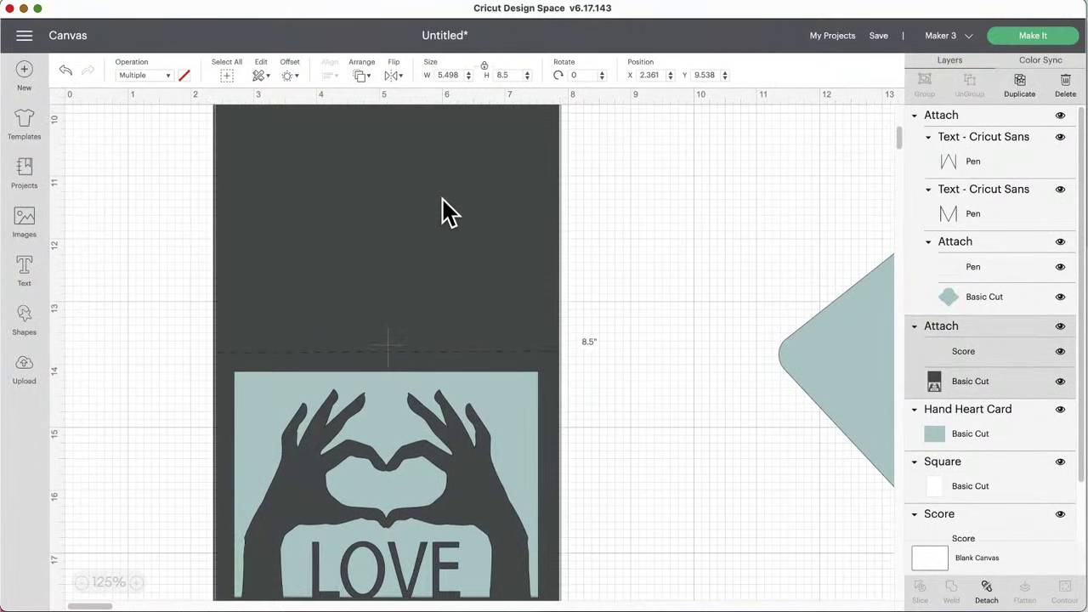
{"action": "left_click_drag", "start_coordinate": [442, 201], "coordinate": [442, 201]}
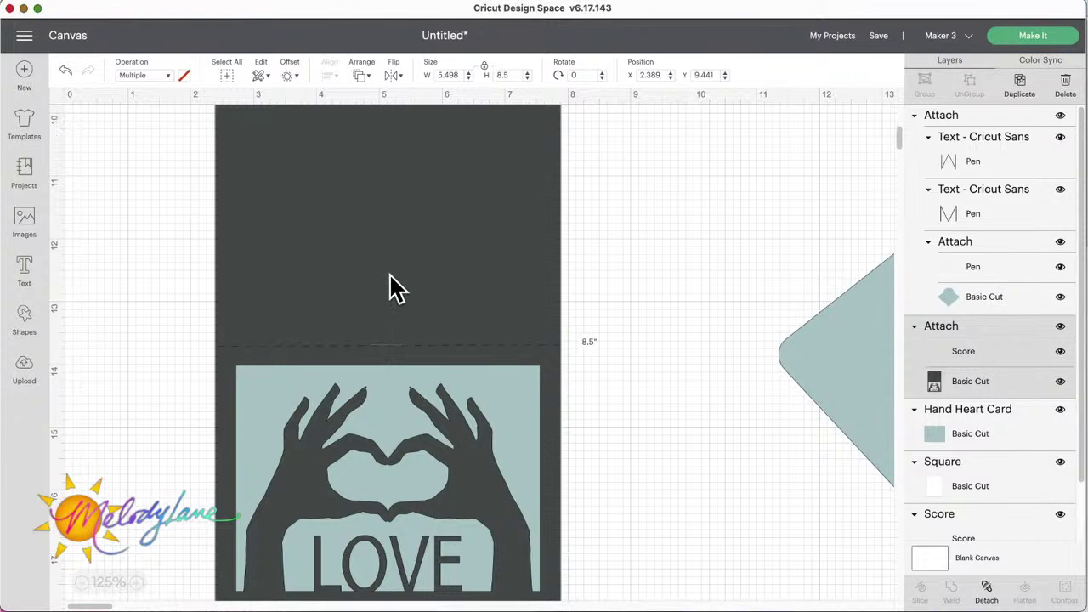
{"action": "left_click_drag", "start_coordinate": [431, 275], "coordinate": [306, 232]}
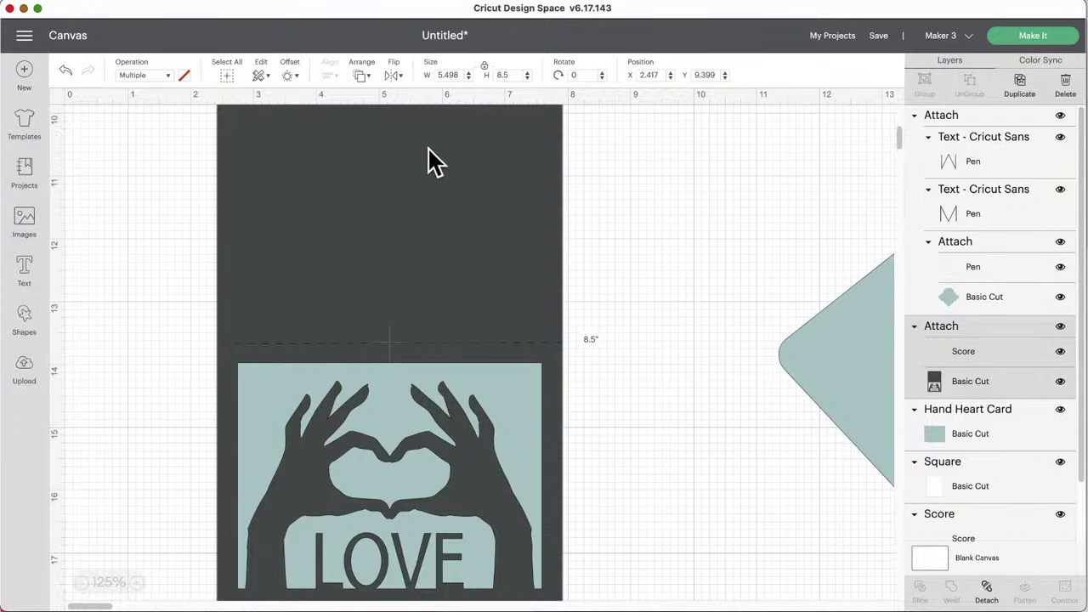
{"action": "left_click_drag", "start_coordinate": [407, 315], "coordinate": [396, 318]}
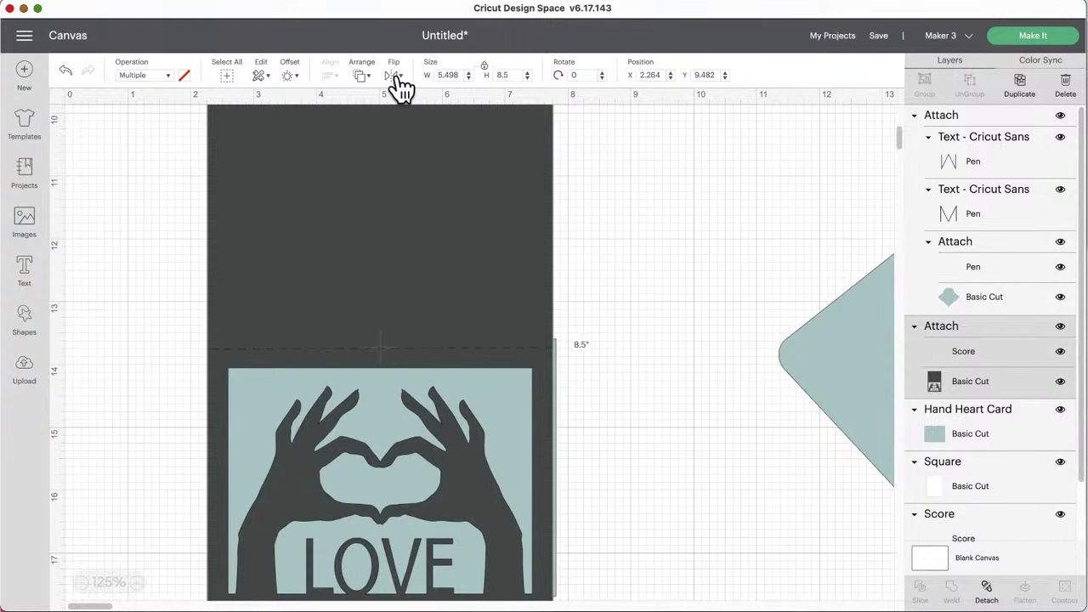
Step: Flip the dark card base vertically, move it, then mirror it horizontally and back
{"action": "left_click", "coordinate": [395, 76]}
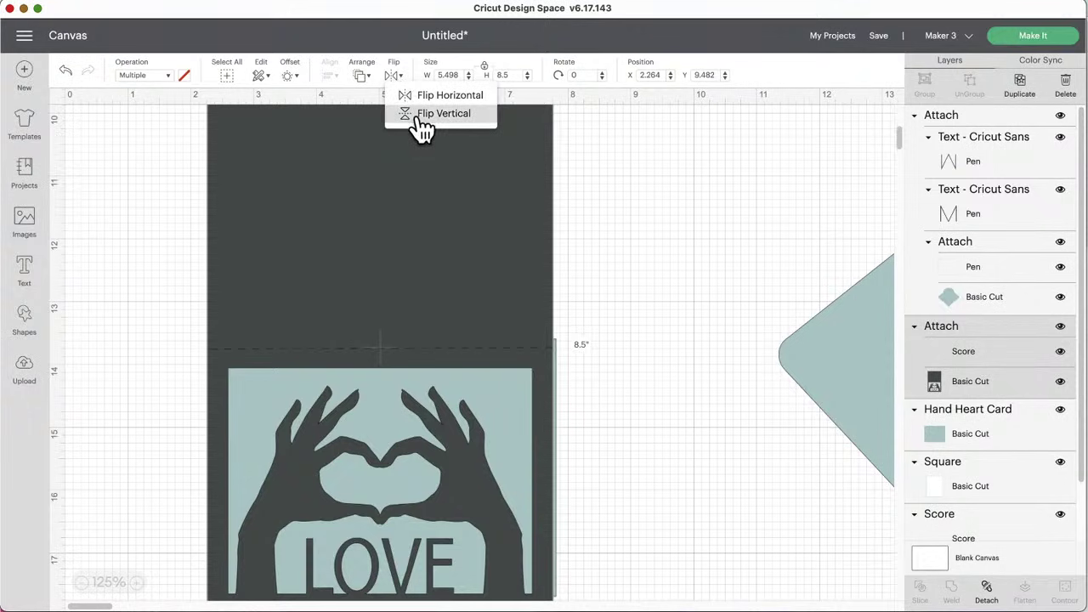
{"action": "left_click", "coordinate": [420, 114]}
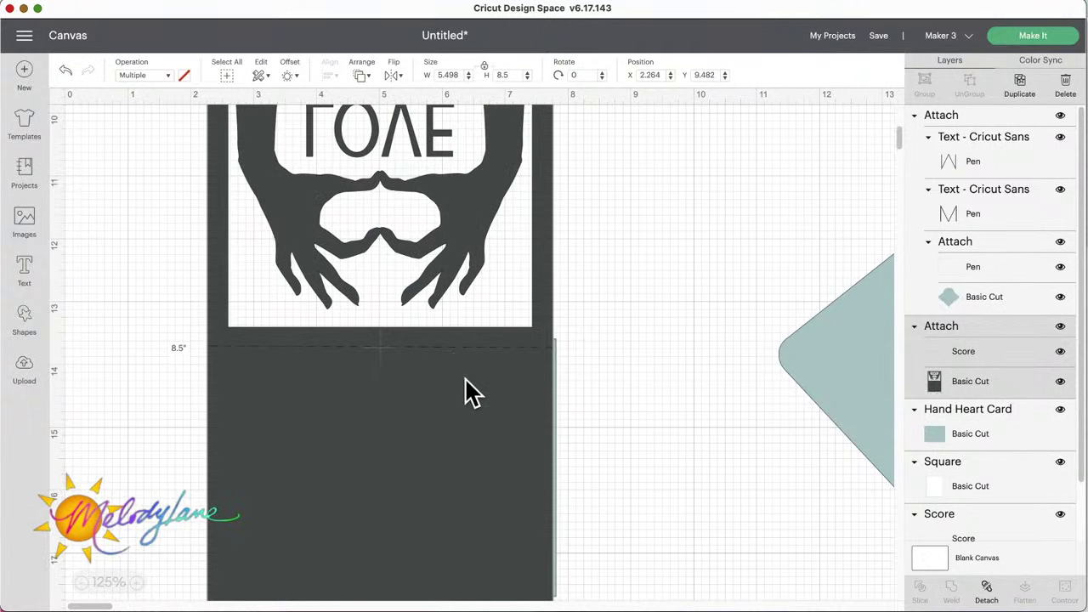
{"action": "left_click_drag", "start_coordinate": [470, 397], "coordinate": [488, 476]}
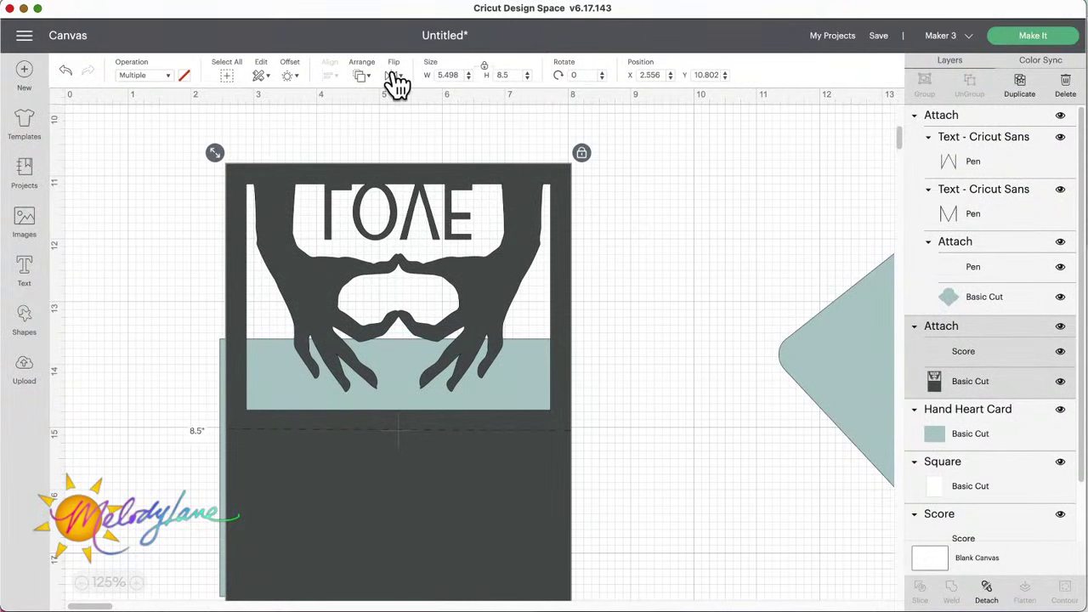
{"action": "left_click", "coordinate": [393, 76]}
{"action": "left_click", "coordinate": [442, 95]}
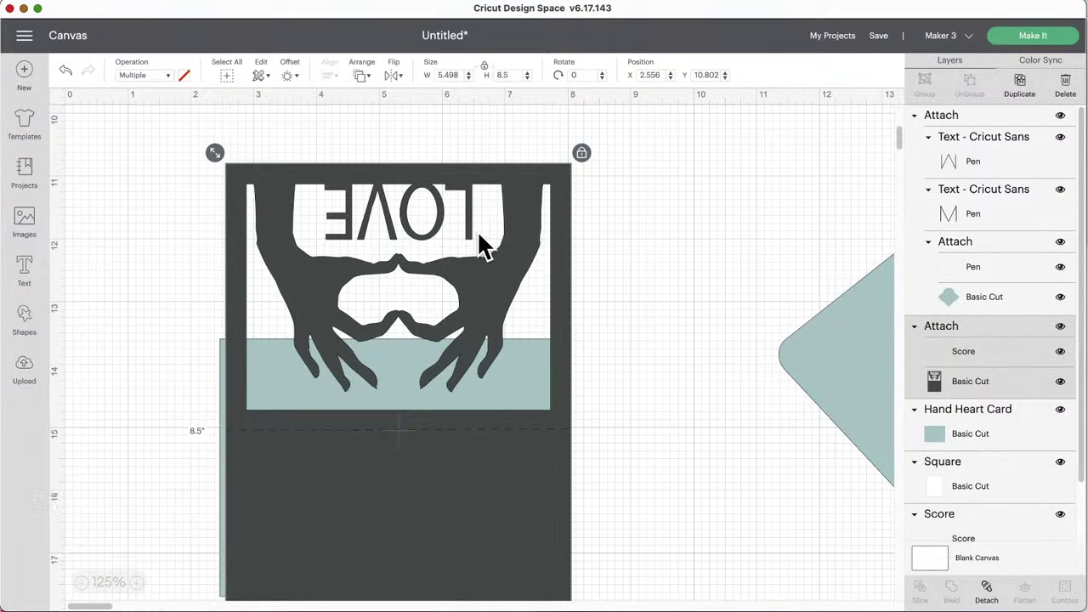
{"action": "left_click", "coordinate": [396, 78]}
{"action": "left_click", "coordinate": [408, 95]}
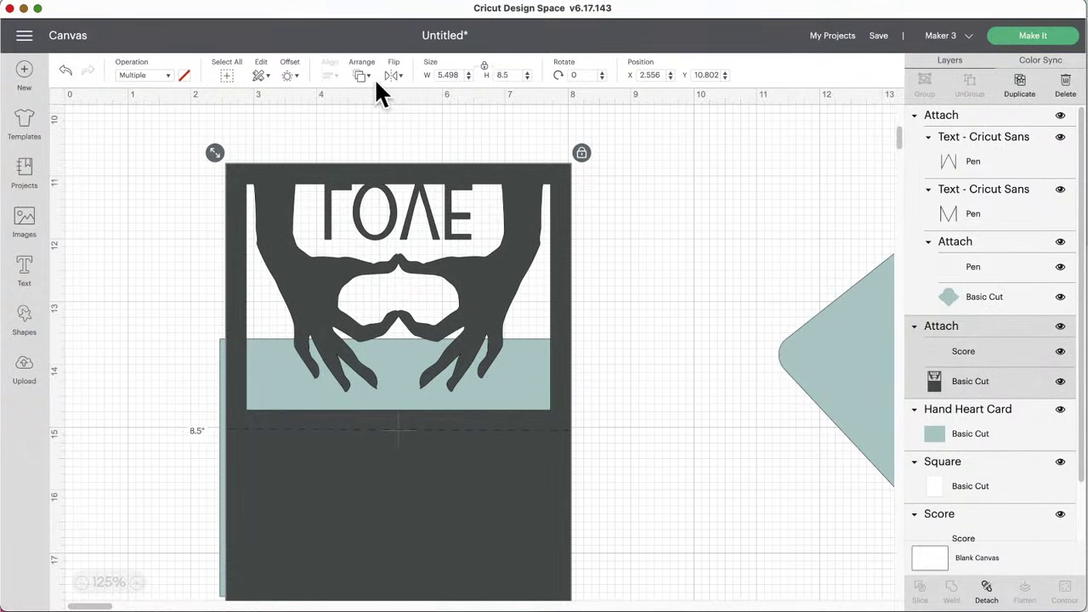
Step: Shift the dark card right and drag the teal Hand Heart panel into its cut-out window
{"action": "scroll", "coordinate": [749, 285], "scroll_direction": "right", "scroll_amount": 10}
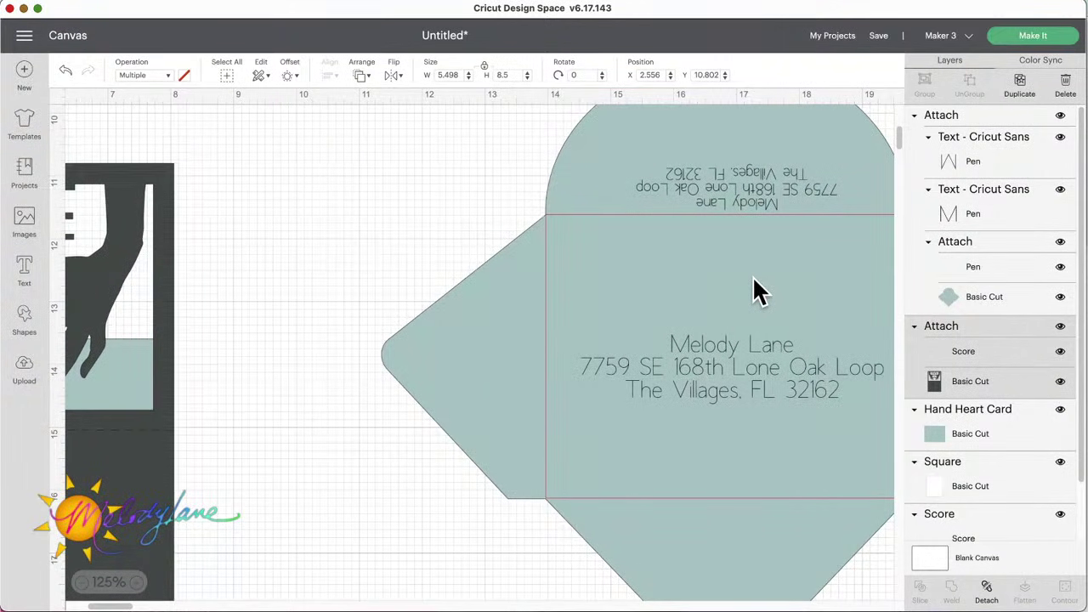
{"action": "scroll", "coordinate": [473, 256], "scroll_direction": "left", "scroll_amount": 10}
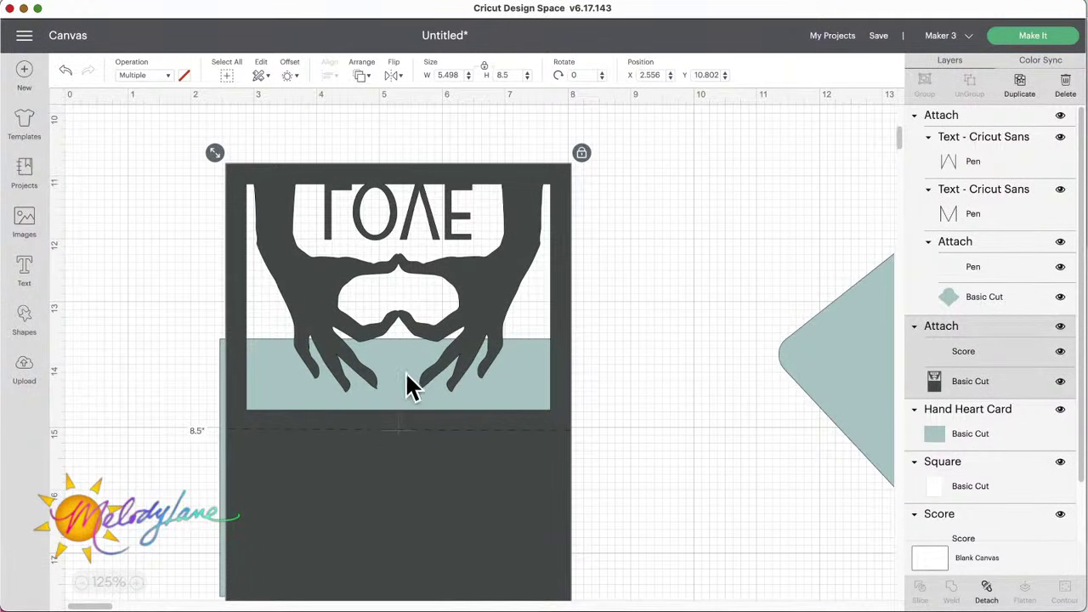
{"action": "left_click_drag", "start_coordinate": [355, 461], "coordinate": [462, 467]}
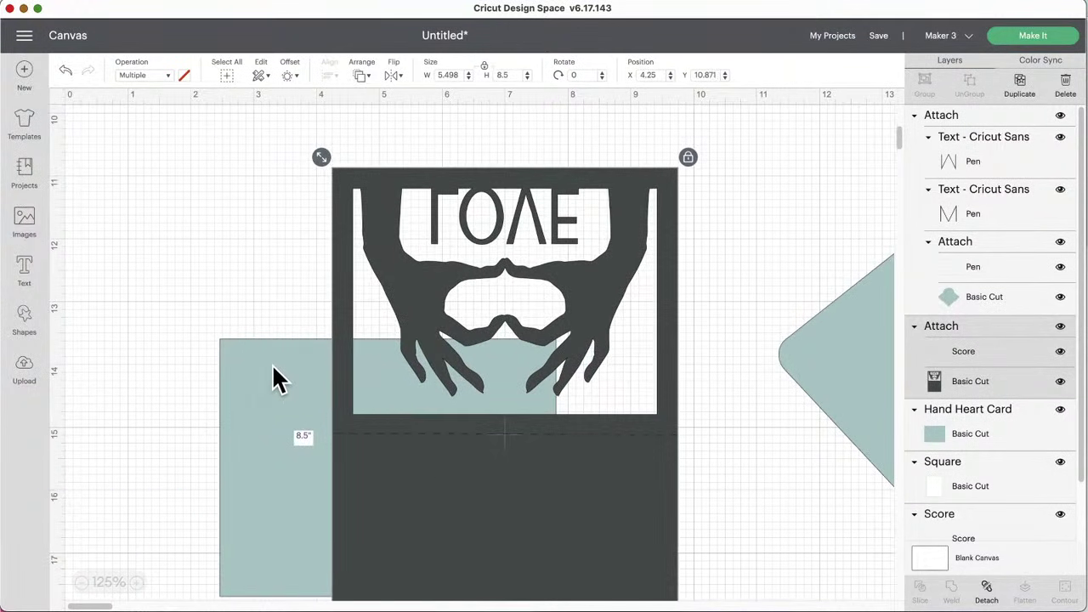
{"action": "left_click_drag", "start_coordinate": [279, 380], "coordinate": [388, 196]}
{"action": "scroll", "coordinate": [265, 260], "scroll_direction": "down", "scroll_amount": 2}
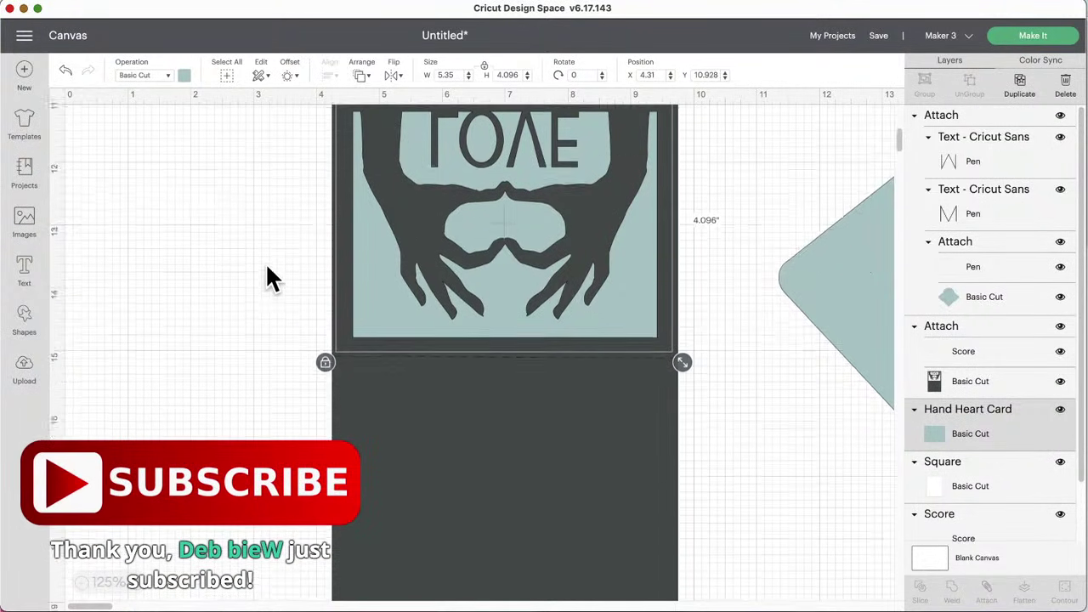
{"action": "scroll", "coordinate": [267, 276], "scroll_direction": "down", "scroll_amount": 3}
{"action": "left_click", "coordinate": [481, 333]}
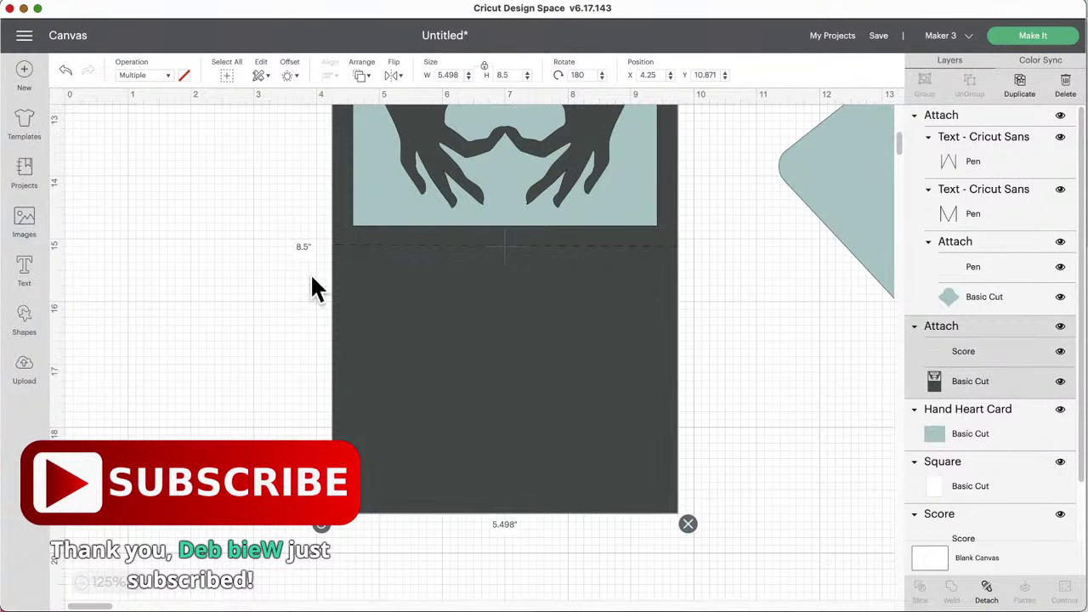
{"action": "scroll", "coordinate": [808, 231], "scroll_direction": "right", "scroll_amount": 4}
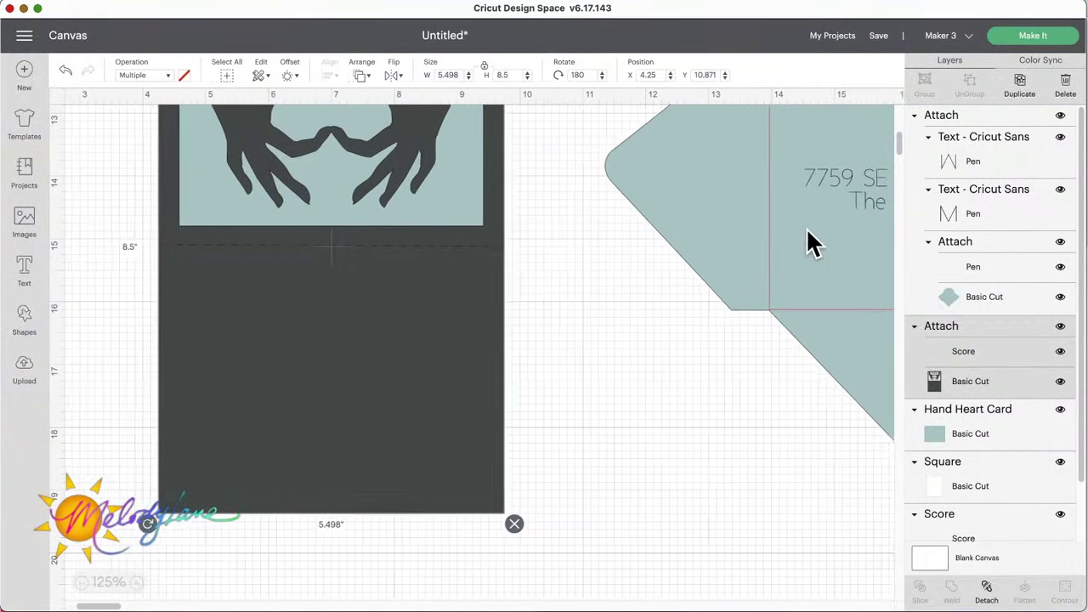
{"action": "scroll", "coordinate": [808, 230], "scroll_direction": "right", "scroll_amount": 1}
{"action": "scroll", "coordinate": [263, 361], "scroll_direction": "left", "scroll_amount": 3}
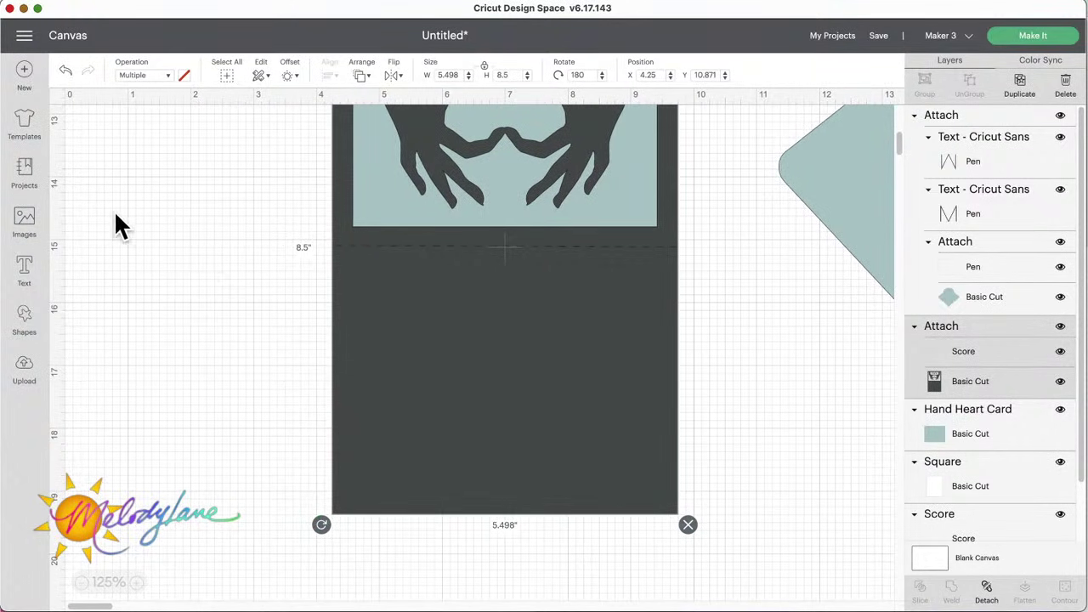
Step: Open the image library and browse to the Greeting Card Sentiments image set
{"action": "left_click", "coordinate": [26, 223]}
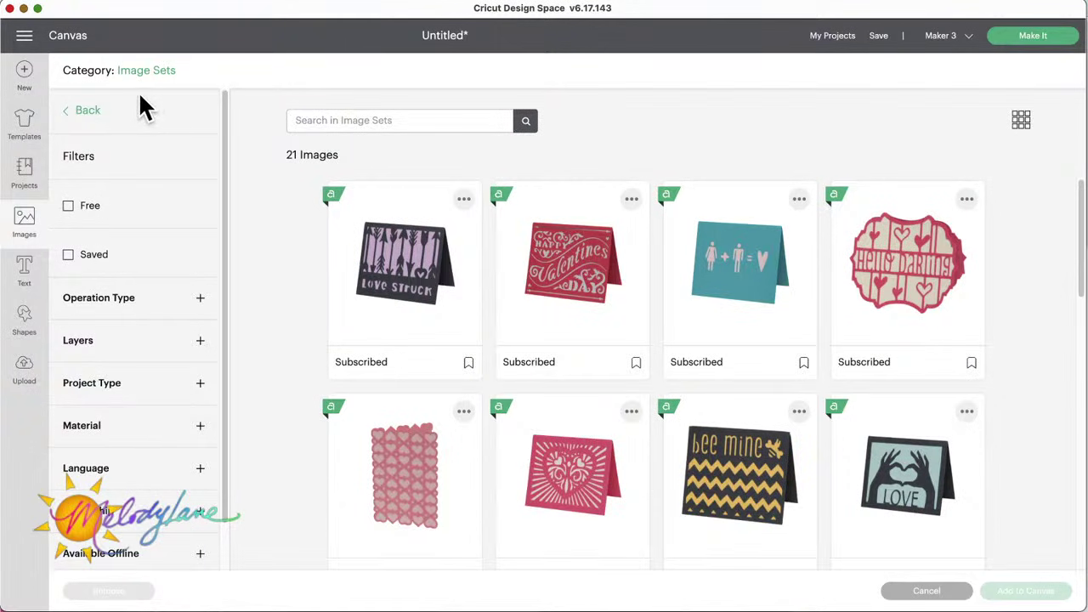
{"action": "left_click", "coordinate": [86, 110]}
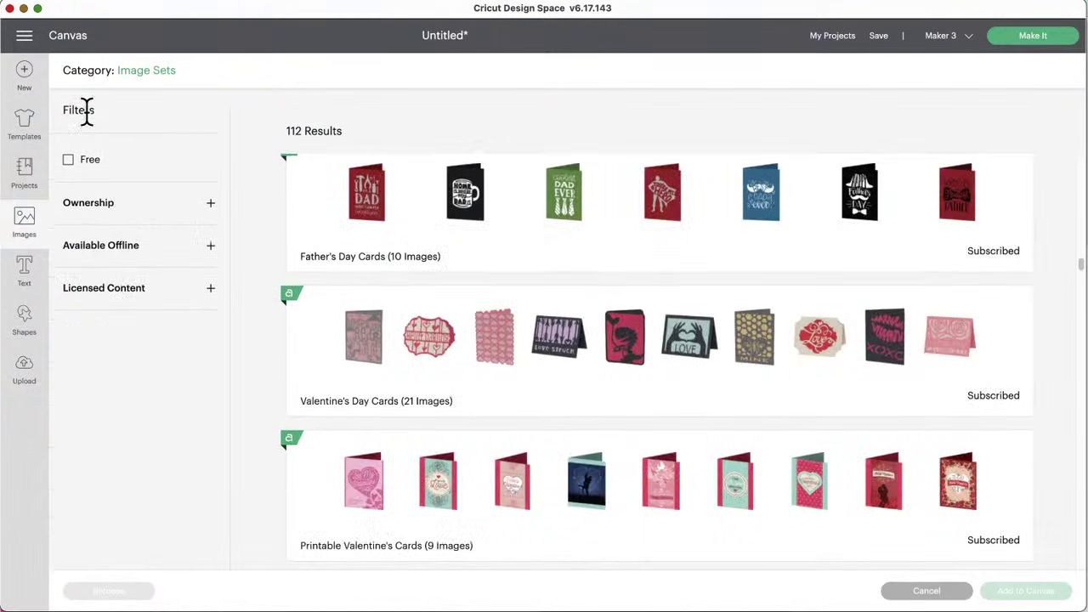
{"action": "scroll", "coordinate": [442, 427], "scroll_direction": "down", "scroll_amount": 5}
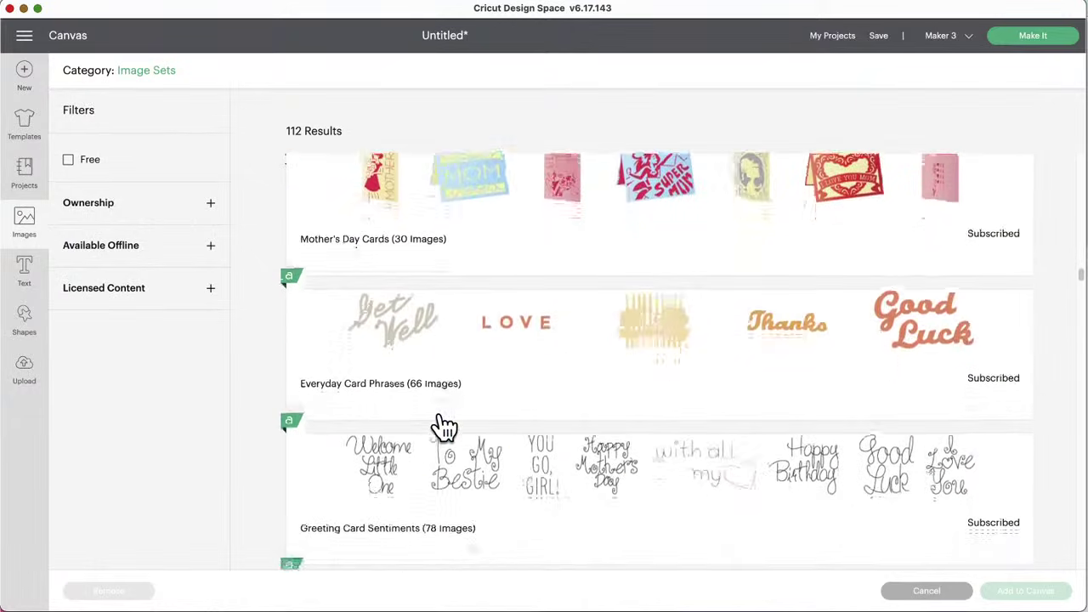
{"action": "scroll", "coordinate": [442, 427], "scroll_direction": "down", "scroll_amount": 2}
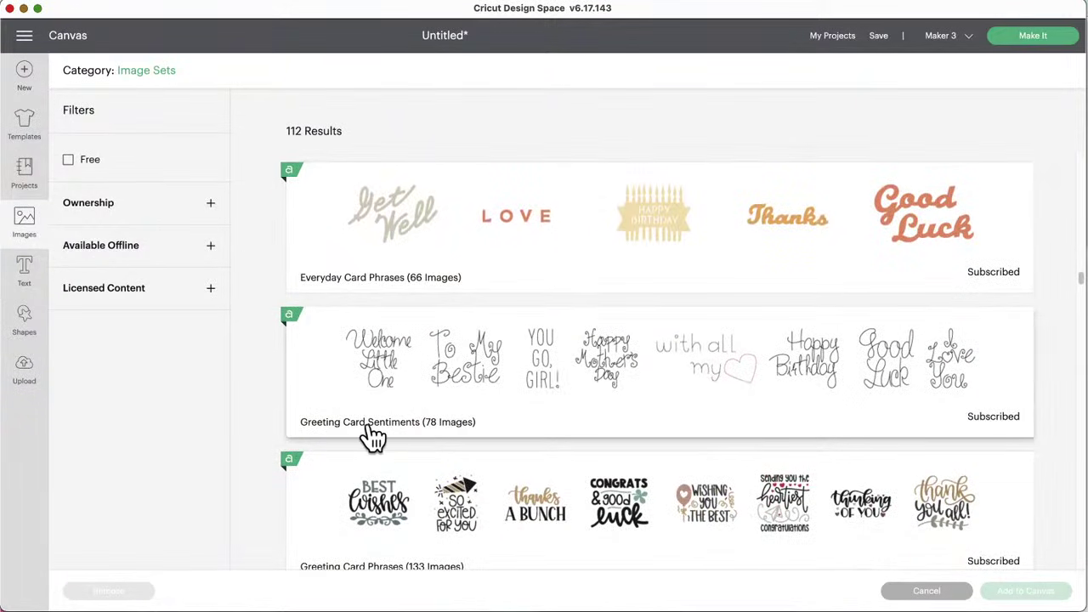
{"action": "left_click", "coordinate": [536, 403]}
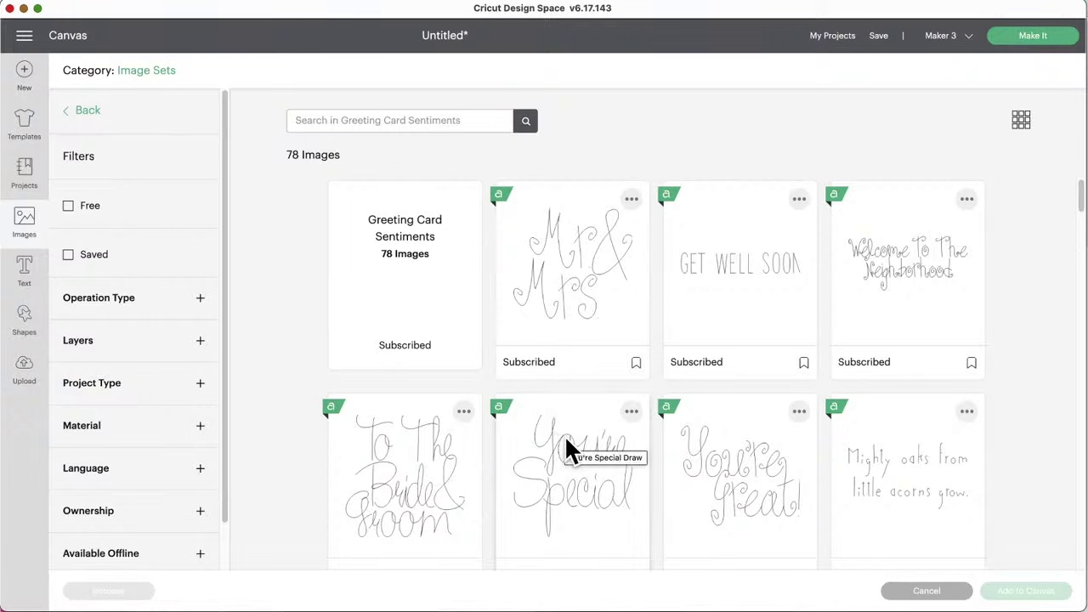
Step: Select the hand-drawn I Love You sentiment and add it to the canvas
{"action": "scroll", "coordinate": [564, 435], "scroll_direction": "down", "scroll_amount": 3}
{"action": "scroll", "coordinate": [565, 438], "scroll_direction": "down", "scroll_amount": 5}
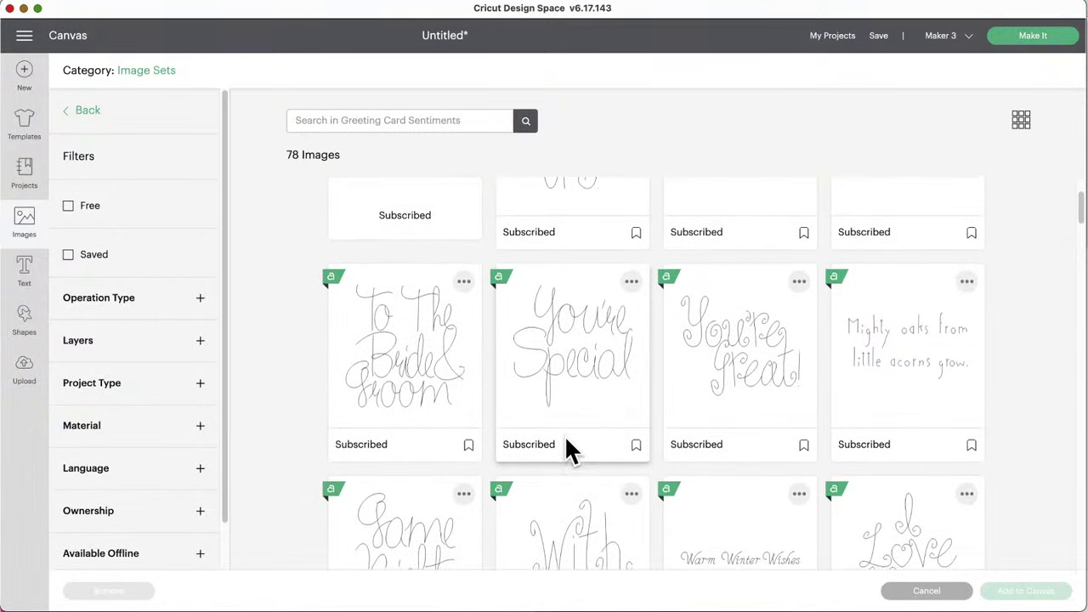
{"action": "scroll", "coordinate": [566, 440], "scroll_direction": "down", "scroll_amount": 3}
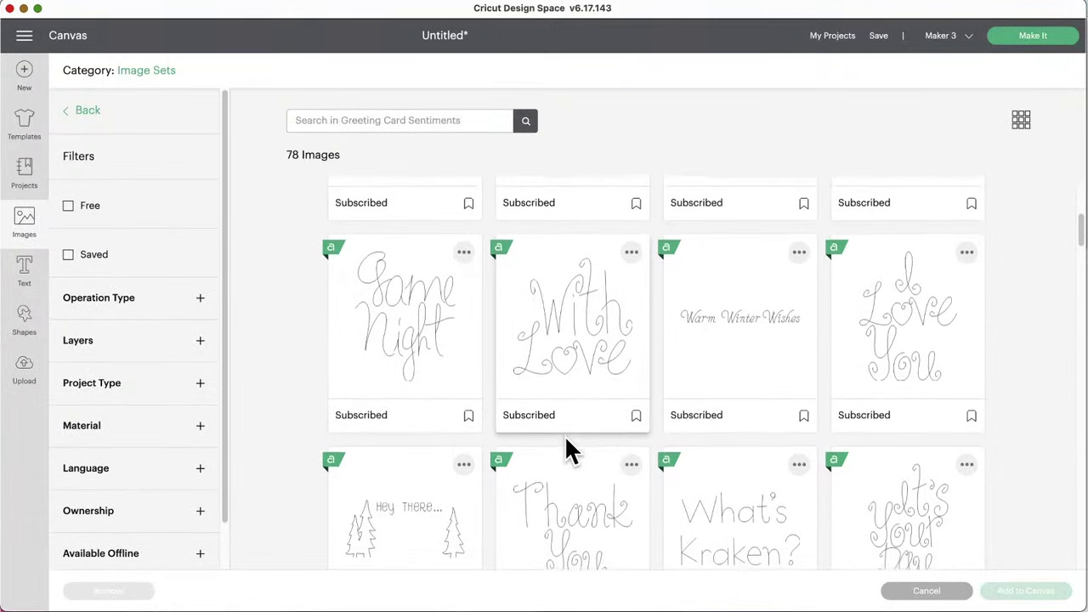
{"action": "scroll", "coordinate": [565, 435], "scroll_direction": "down", "scroll_amount": 2}
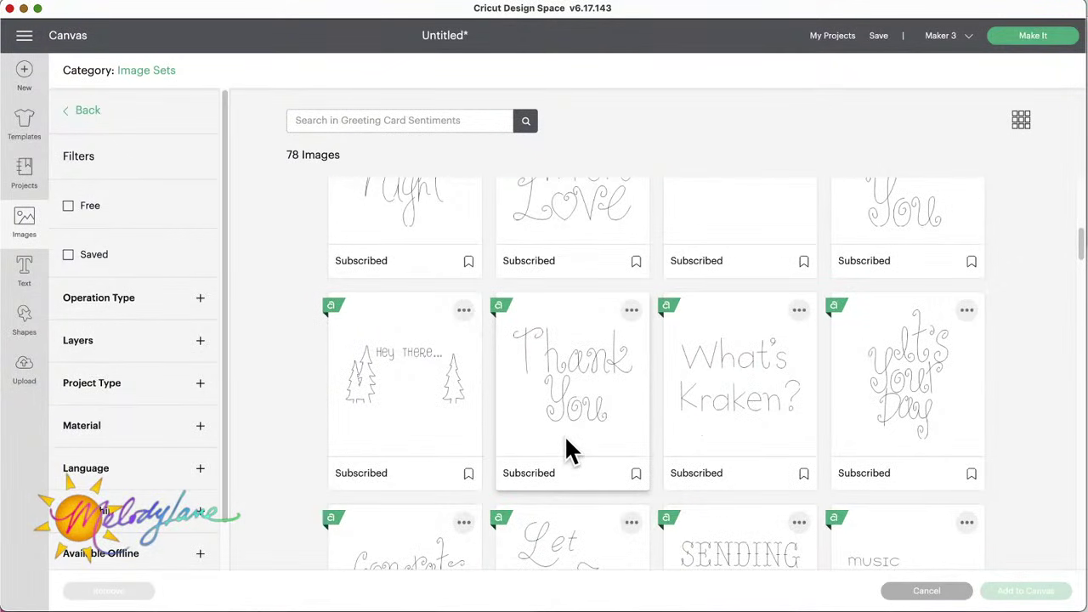
{"action": "scroll", "coordinate": [564, 435], "scroll_direction": "up", "scroll_amount": 3}
{"action": "scroll", "coordinate": [567, 446], "scroll_direction": "up", "scroll_amount": 1}
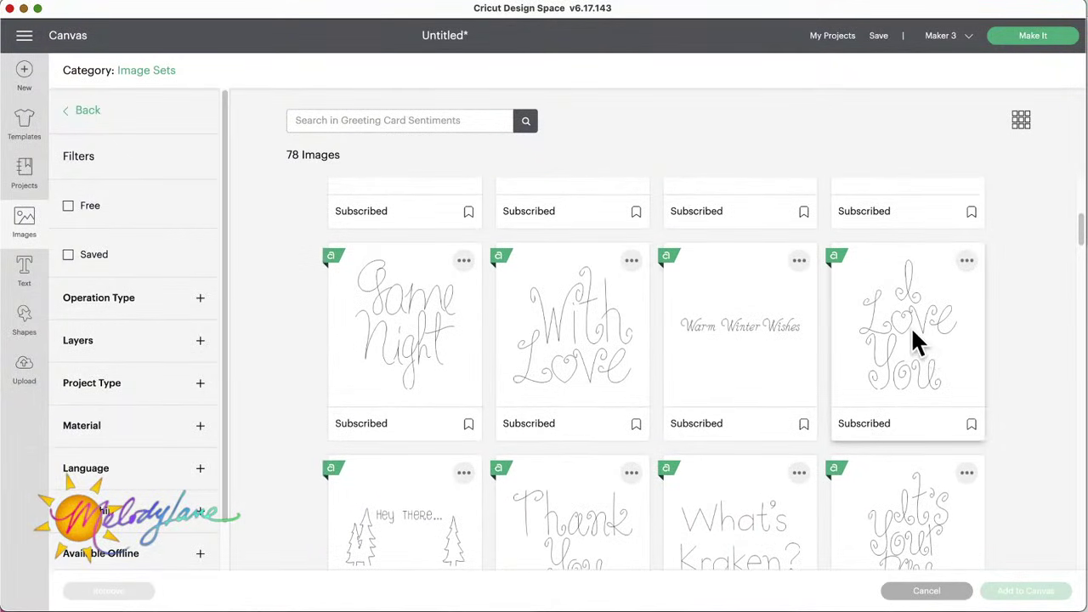
{"action": "left_click", "coordinate": [907, 336]}
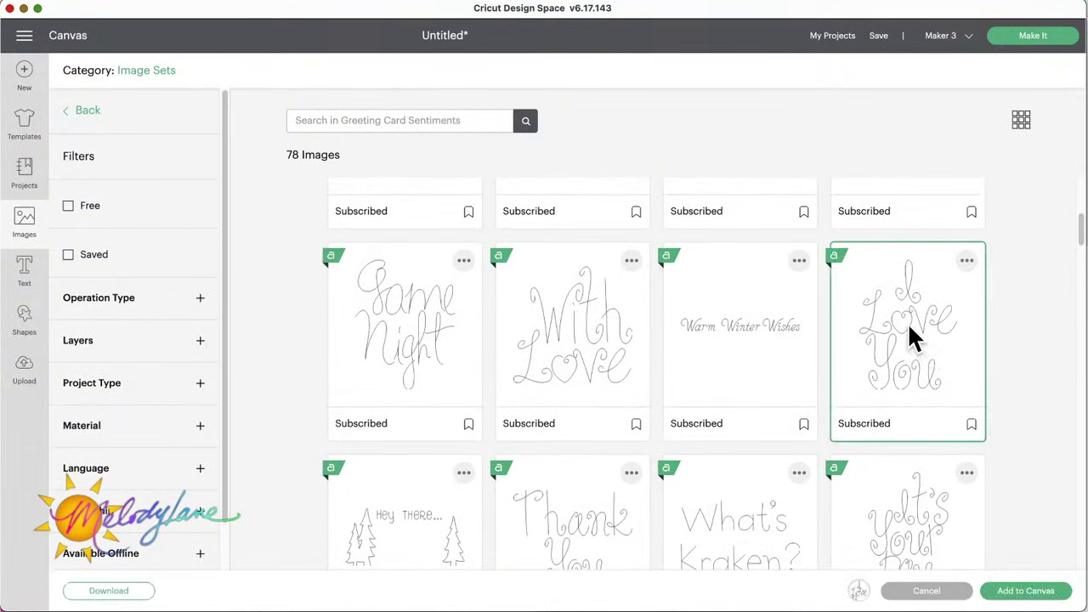
{"action": "left_click", "coordinate": [1025, 595]}
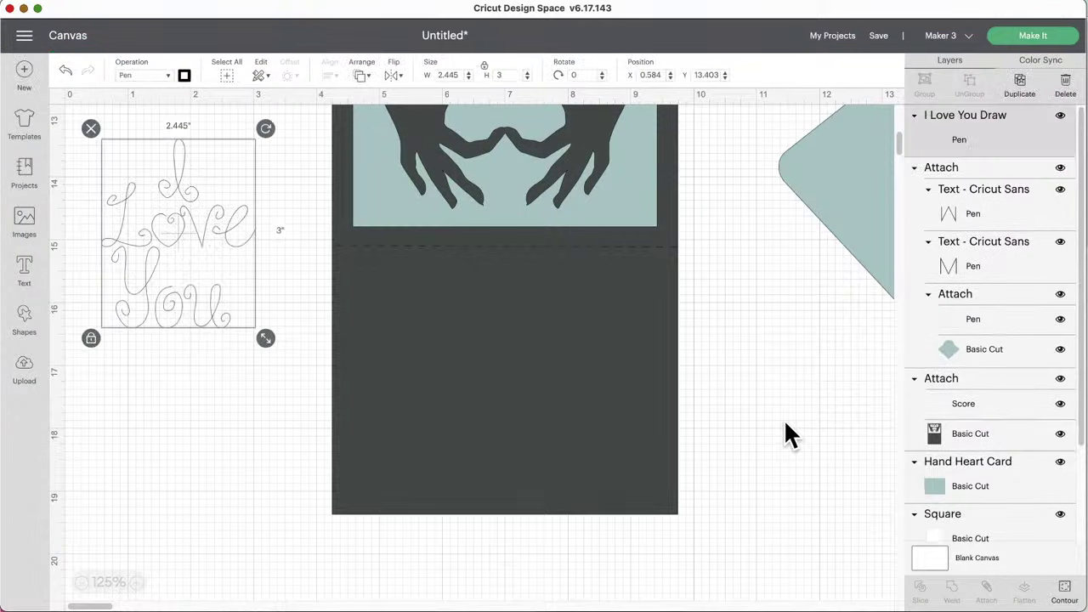
Step: Move the I Love You drawing onto the dark card's lower half, shrinking it to about 1.87 by 2.29 inches
{"action": "mouse_move", "coordinate": [253, 239]}
{"action": "left_mouse_down"}
{"action": "mouse_move", "coordinate": [398, 364]}
{"action": "mouse_move", "coordinate": [539, 372]}
{"action": "mouse_move", "coordinate": [537, 362]}
{"action": "left_mouse_up"}
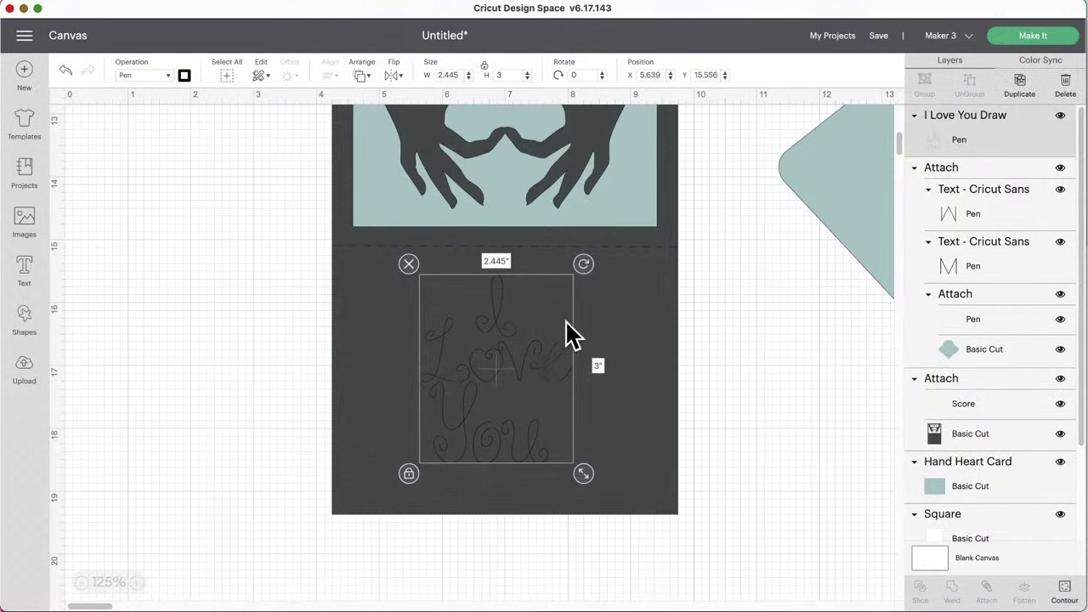
{"action": "mouse_move", "coordinate": [580, 472]}
{"action": "left_mouse_down"}
{"action": "mouse_move", "coordinate": [522, 417]}
{"action": "mouse_move", "coordinate": [580, 452]}
{"action": "mouse_move", "coordinate": [547, 435]}
{"action": "left_mouse_up"}
{"action": "left_click_drag", "start_coordinate": [498, 335], "coordinate": [524, 346]}
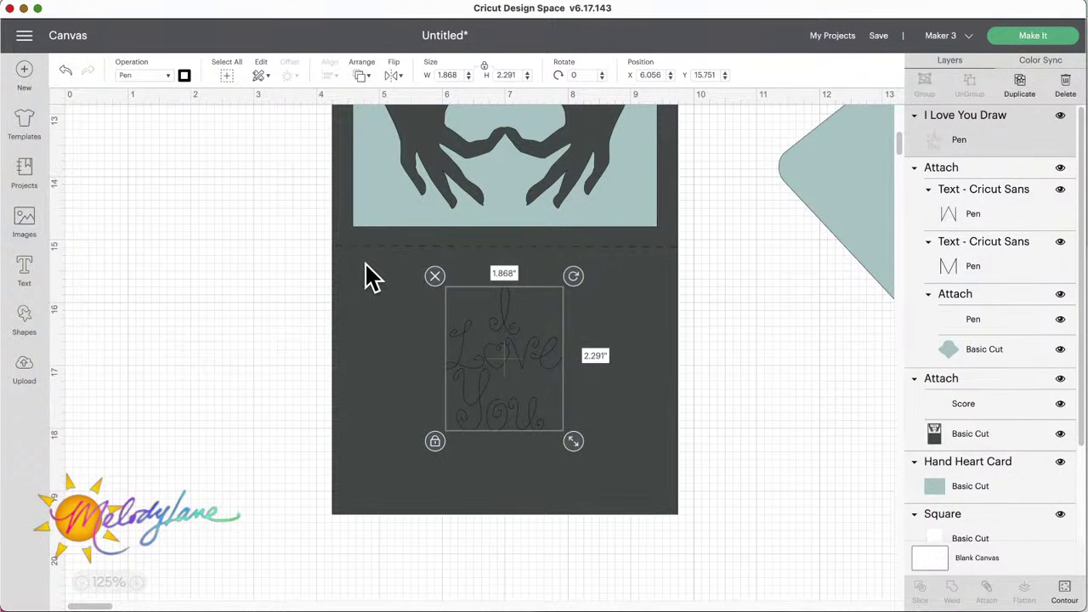
Step: Try pale yellow on the dark card's cut layer, undo it, and reselect the I Love You drawing
{"action": "left_click", "coordinate": [370, 276]}
{"action": "left_click", "coordinate": [938, 433]}
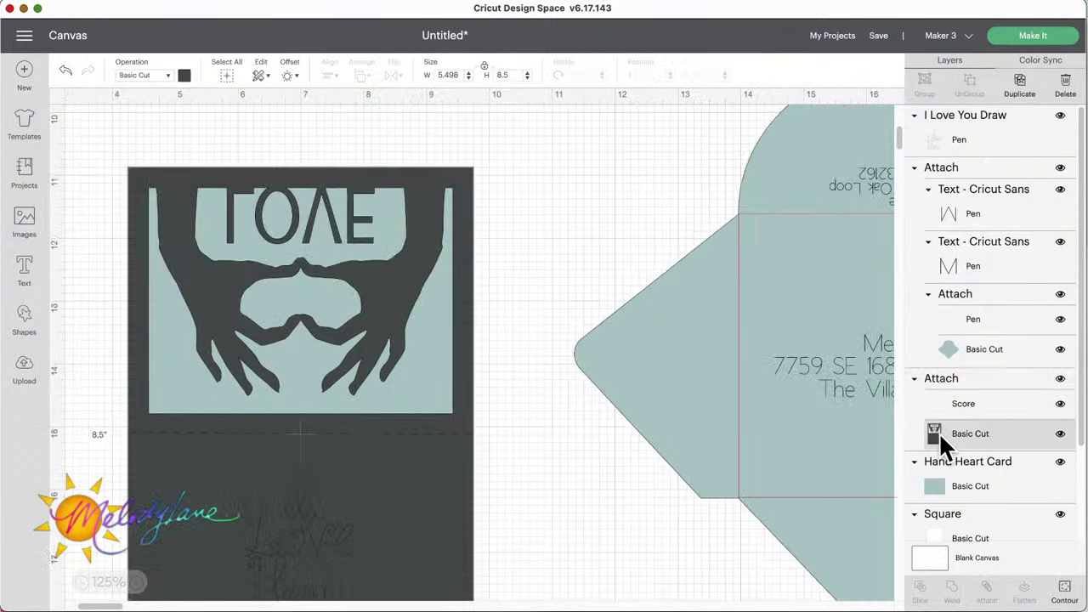
{"action": "left_click", "coordinate": [183, 74]}
{"action": "left_click", "coordinate": [286, 158]}
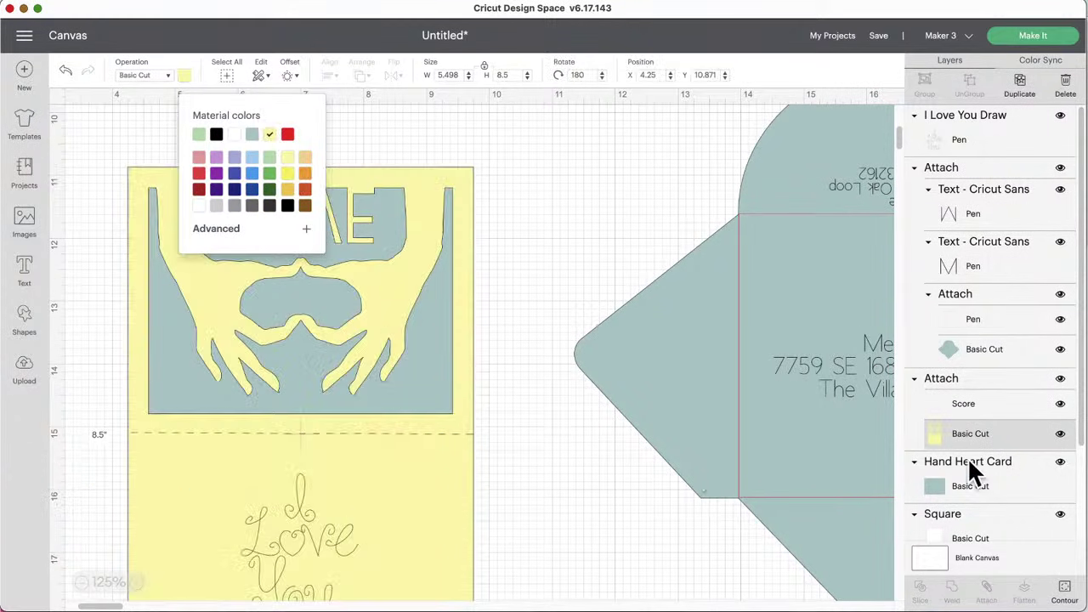
{"action": "left_click", "coordinate": [65, 71]}
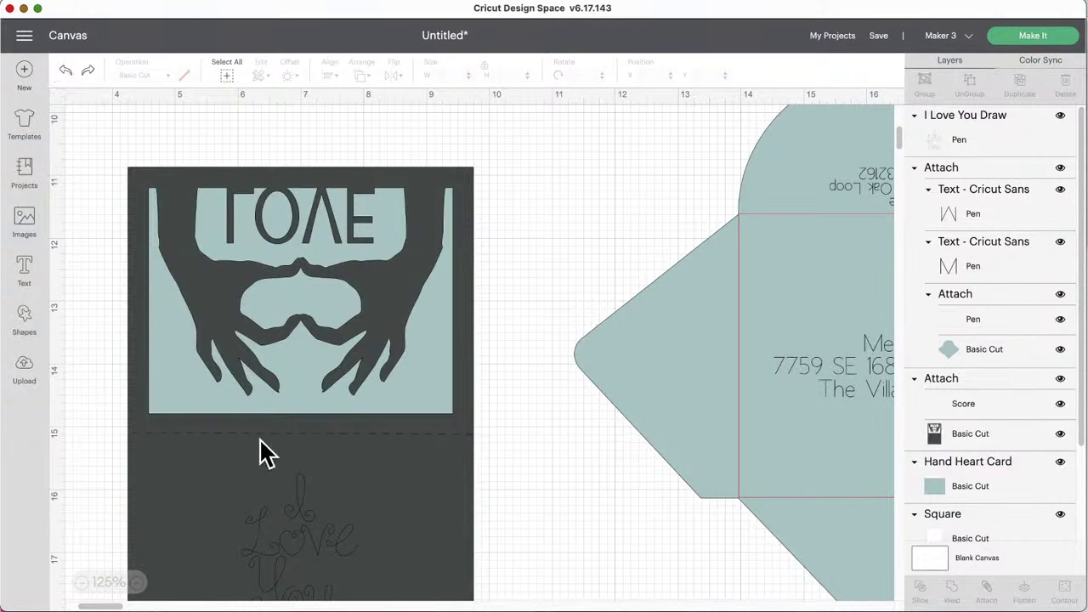
{"action": "left_click", "coordinate": [296, 530]}
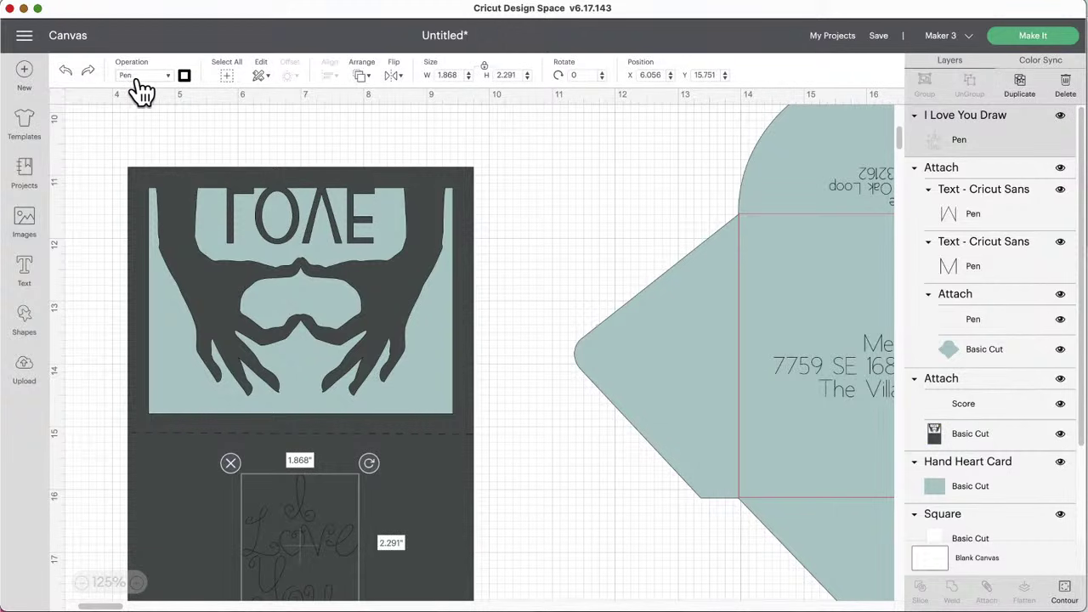
Step: Set the I Love You drawing to a 1mm marker pen in Silver (metallic)
{"action": "left_click", "coordinate": [184, 76]}
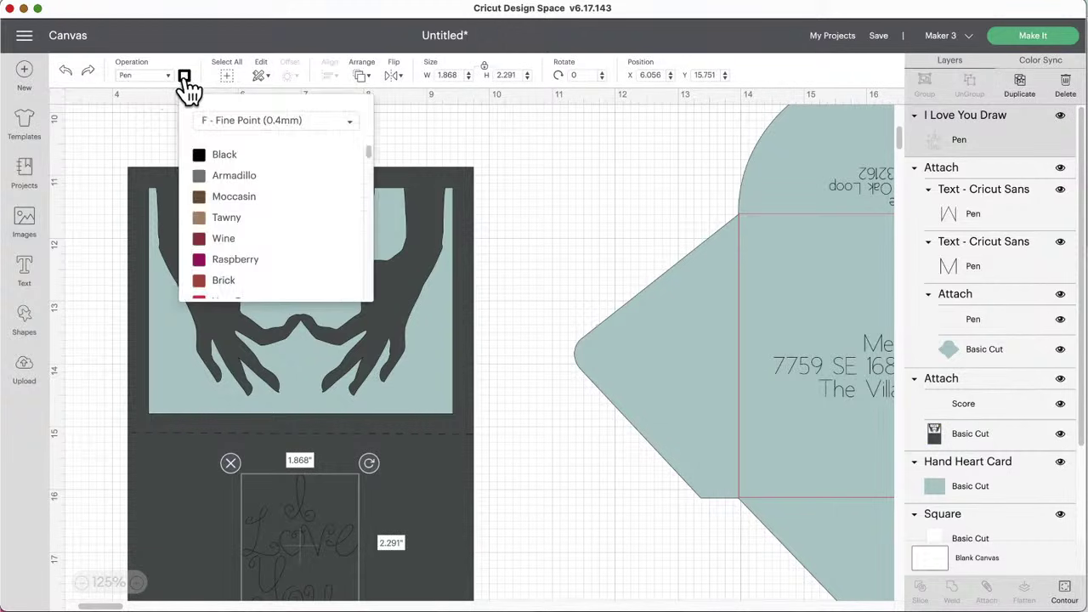
{"action": "left_click", "coordinate": [272, 125]}
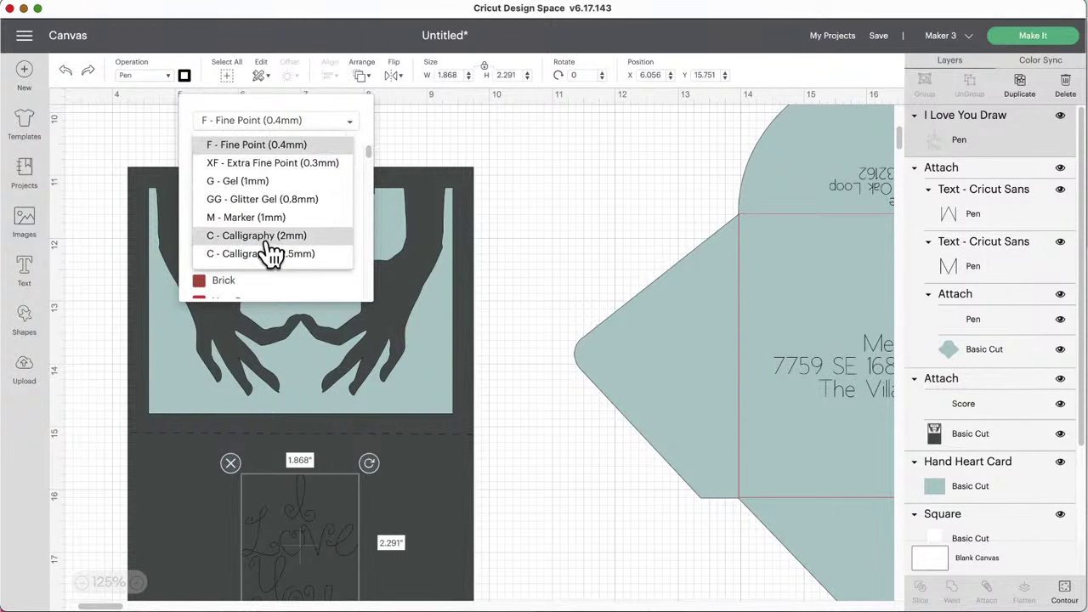
{"action": "left_click", "coordinate": [257, 217]}
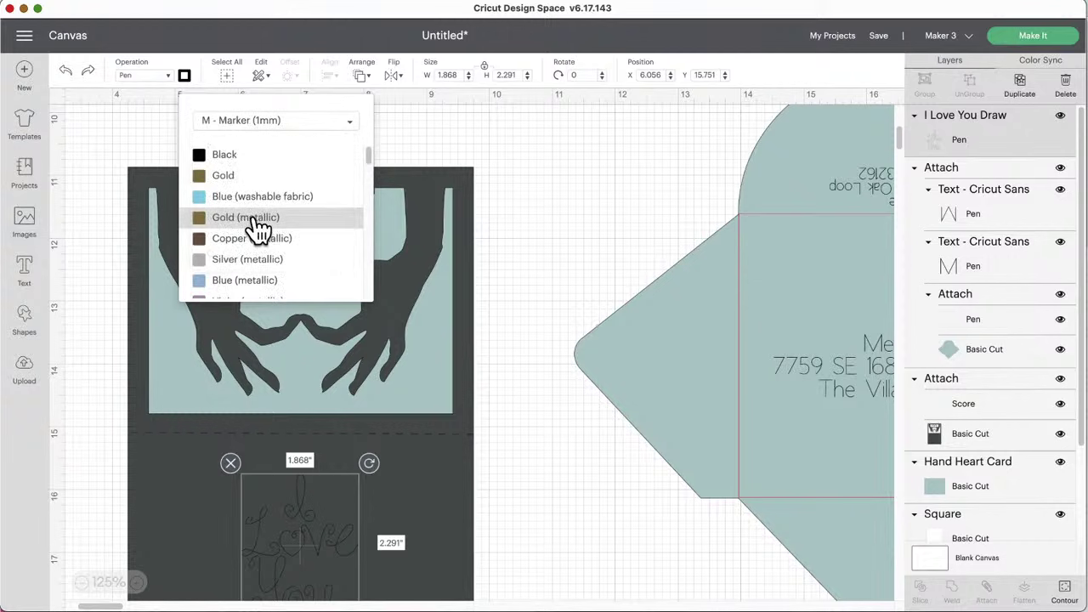
{"action": "scroll", "coordinate": [258, 228], "scroll_direction": "down", "scroll_amount": 1}
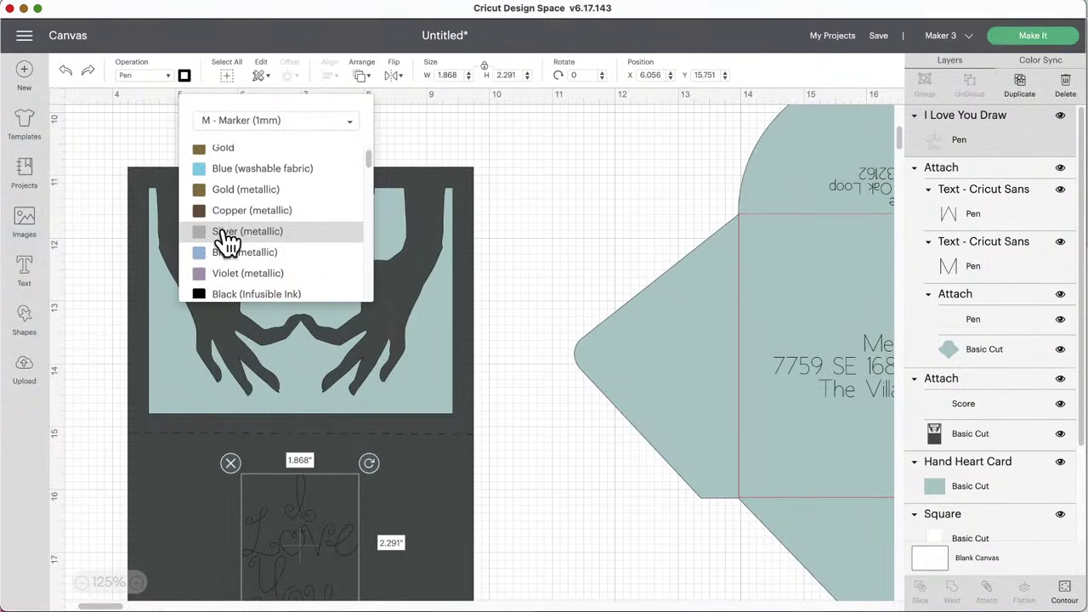
{"action": "left_click", "coordinate": [222, 232]}
{"action": "scroll", "coordinate": [497, 418], "scroll_direction": "down", "scroll_amount": 5}
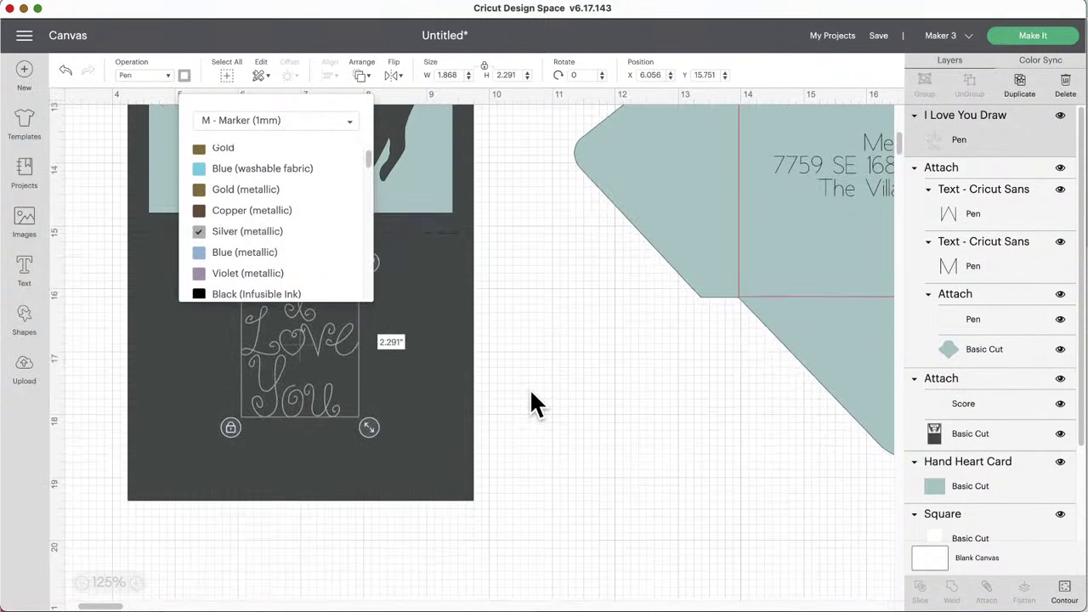
{"action": "left_click", "coordinate": [530, 392]}
Step: Nudge the sentiment lower, move the envelope far right, and marquee-select the card with its sentiment
{"action": "left_click_drag", "start_coordinate": [319, 333], "coordinate": [316, 344]}
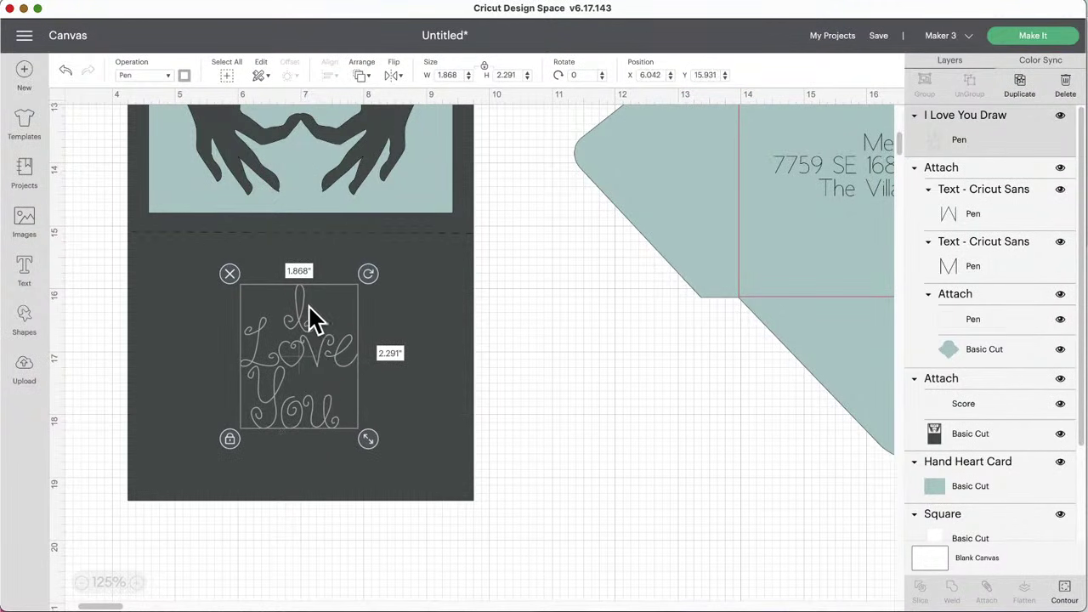
{"action": "left_click_drag", "start_coordinate": [518, 391], "coordinate": [867, 360]}
{"action": "left_click_drag", "start_coordinate": [654, 348], "coordinate": [199, 340]}
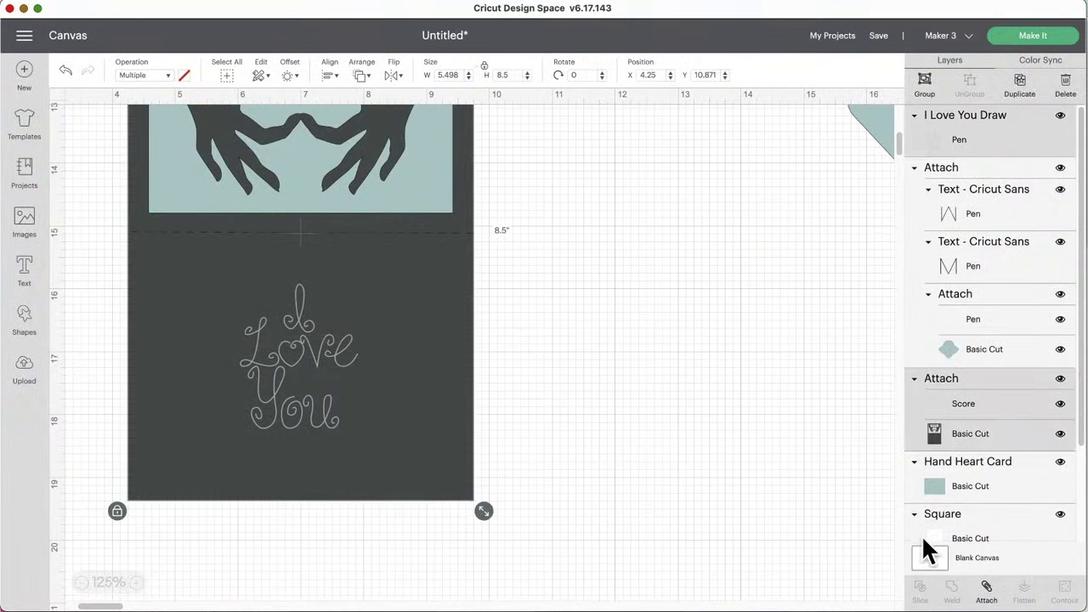
Step: Attach the sentiment and score to the dark card, reposition it, and fit the teal Hand Heart panel behind its window
{"action": "left_click", "coordinate": [986, 595]}
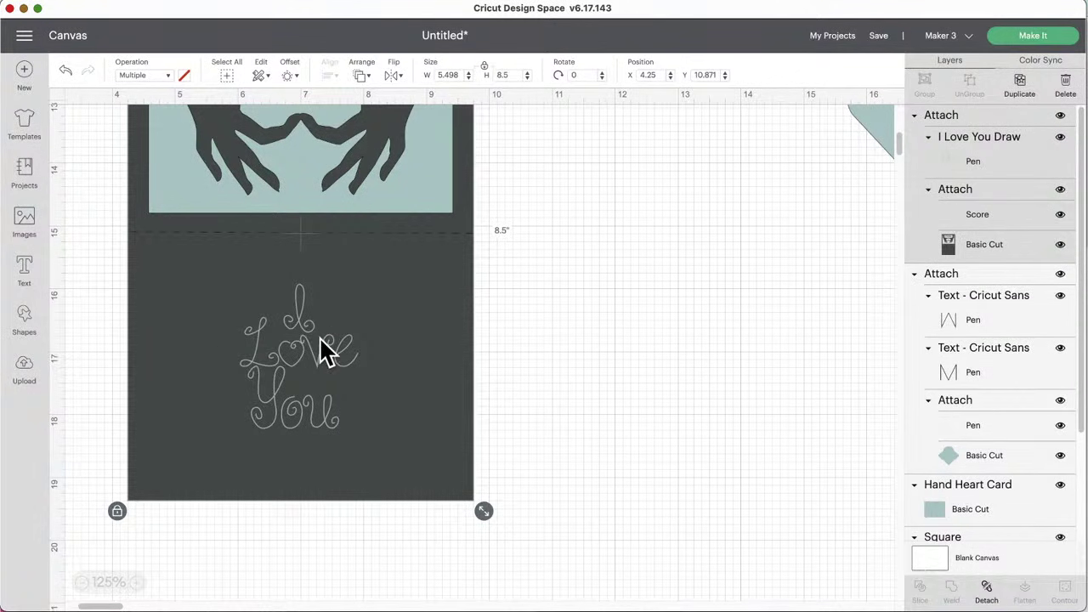
{"action": "left_click_drag", "start_coordinate": [317, 337], "coordinate": [333, 358]}
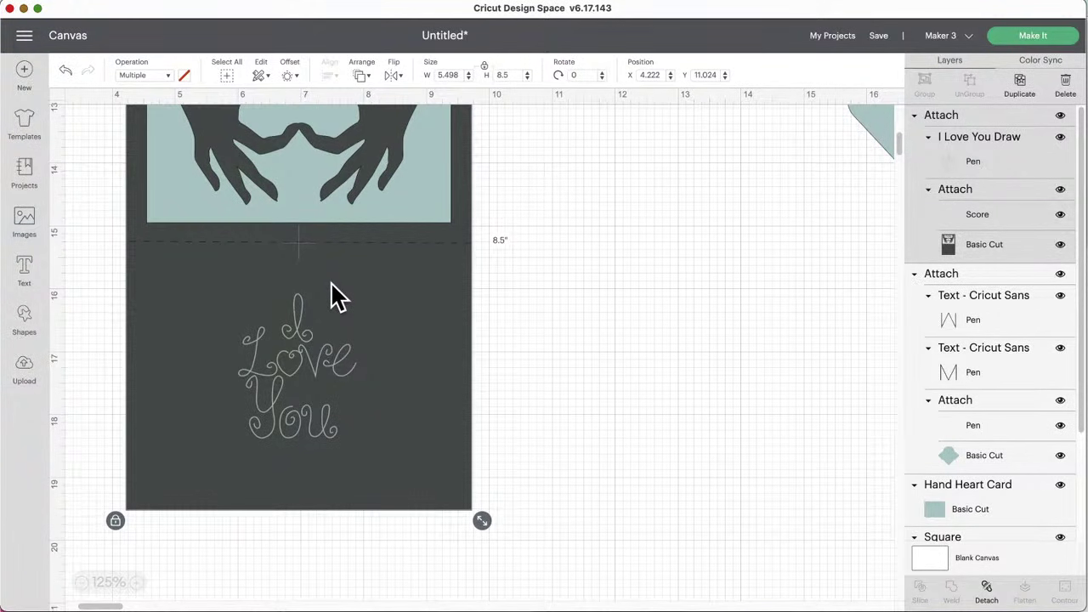
{"action": "scroll", "coordinate": [336, 295], "scroll_direction": "up", "scroll_amount": 5}
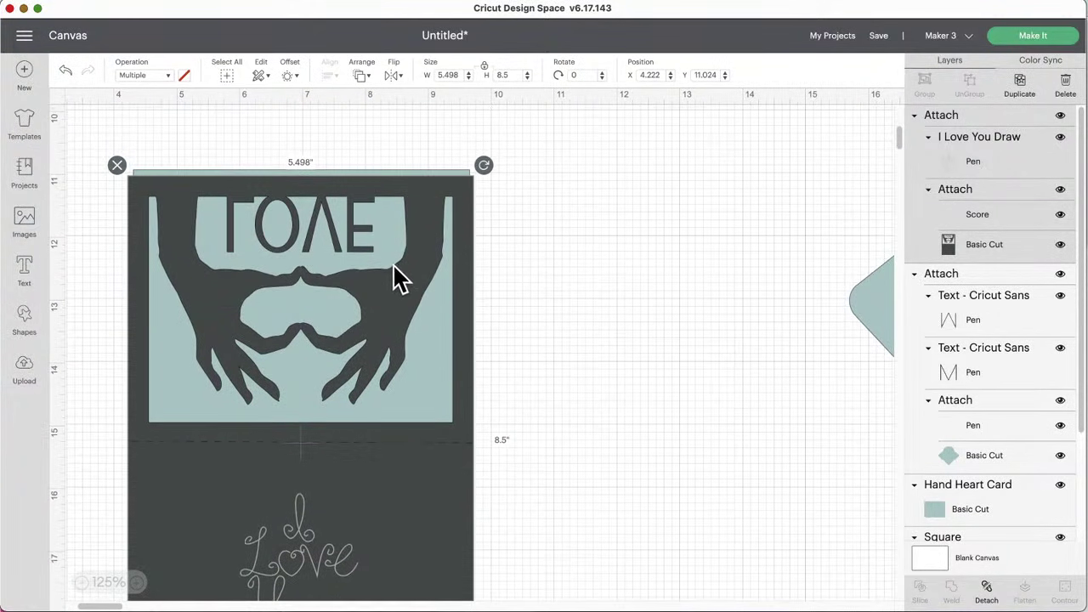
{"action": "left_click_drag", "start_coordinate": [380, 180], "coordinate": [411, 181]}
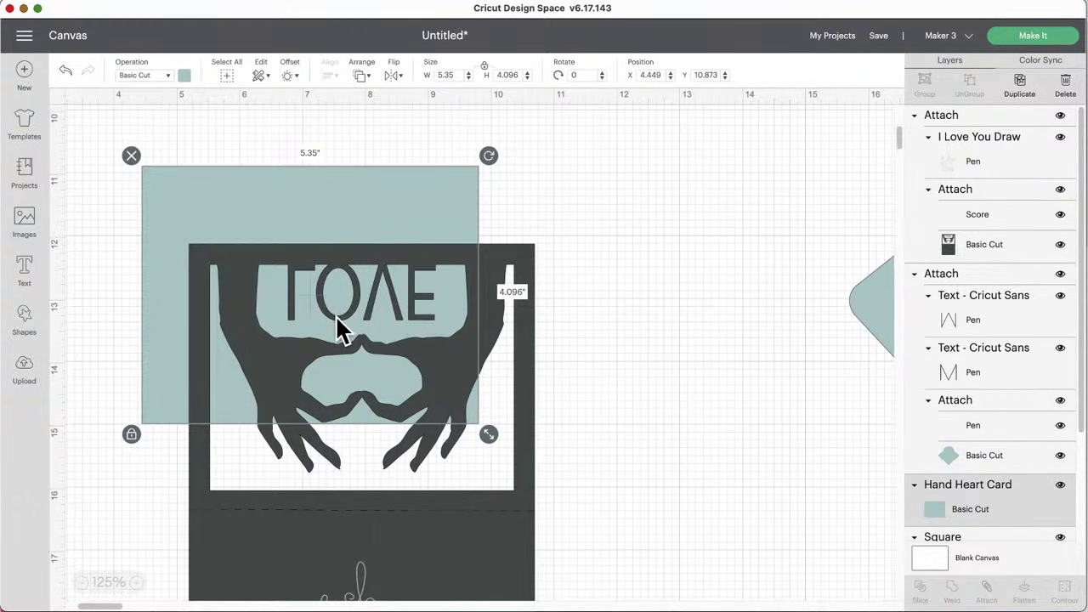
{"action": "left_click_drag", "start_coordinate": [226, 157], "coordinate": [277, 251]}
Step: Nudge the addressed envelope group slightly left and down, then select its pen-drawn fold lines
{"action": "left_click", "coordinate": [246, 180]}
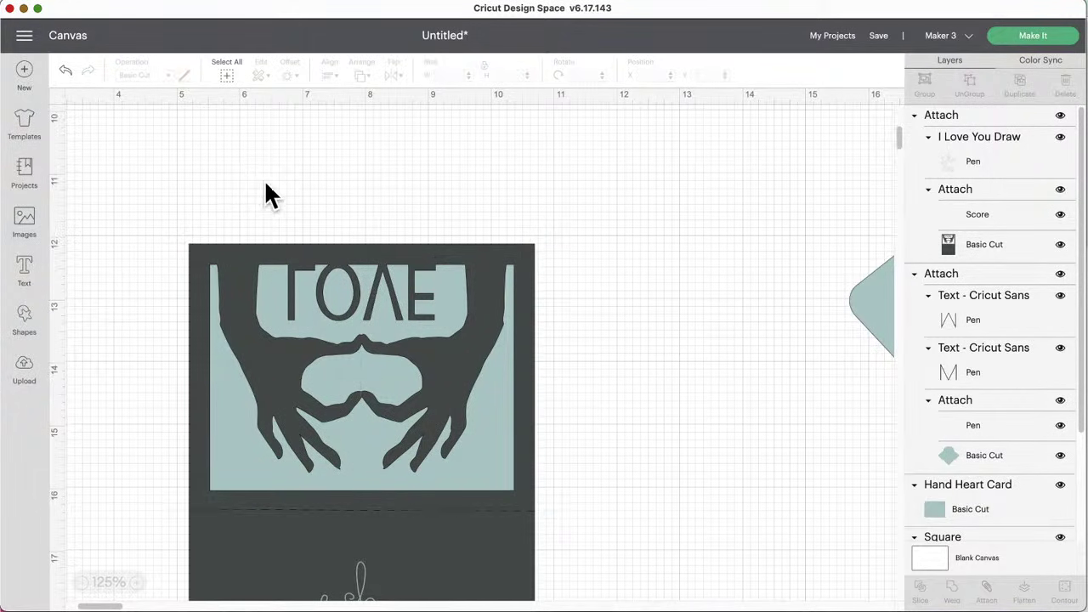
{"action": "scroll", "coordinate": [304, 204], "scroll_direction": "down", "scroll_amount": 5}
{"action": "scroll", "coordinate": [304, 204], "scroll_direction": "up", "scroll_amount": 6}
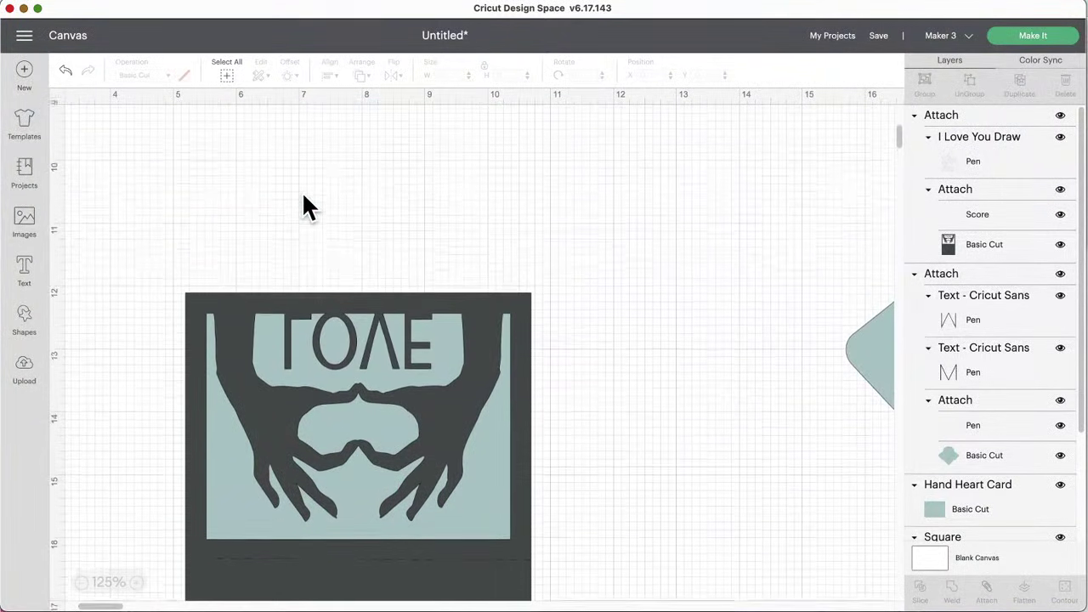
{"action": "scroll", "coordinate": [304, 204], "scroll_direction": "right", "scroll_amount": 12}
{"action": "left_click", "coordinate": [334, 334]}
{"action": "left_click_drag", "start_coordinate": [333, 329], "coordinate": [332, 330]}
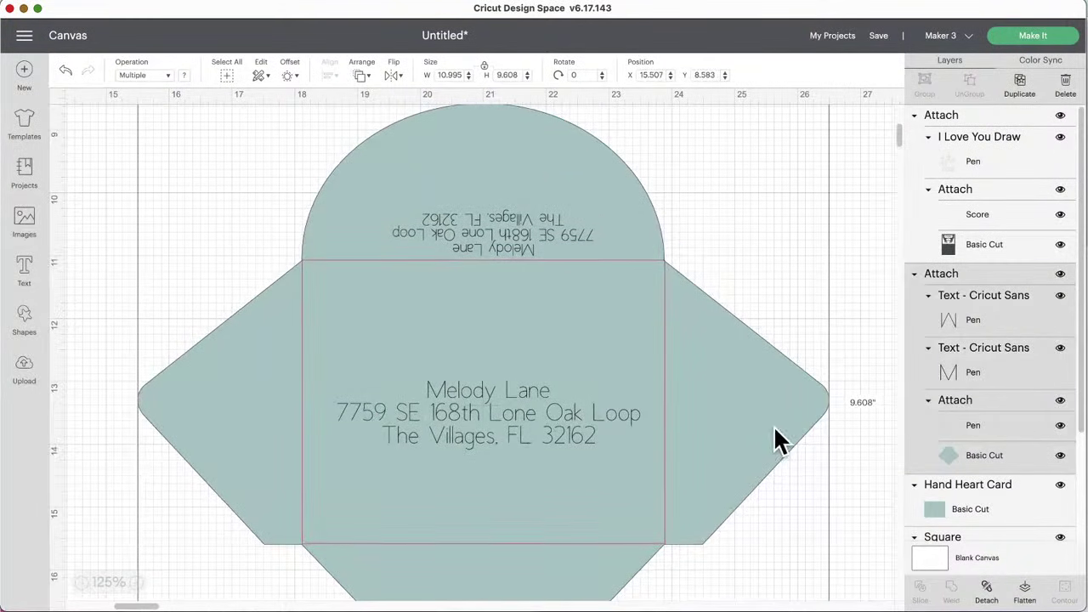
{"action": "scroll", "coordinate": [838, 408], "scroll_direction": "up", "scroll_amount": 1}
{"action": "scroll", "coordinate": [838, 408], "scroll_direction": "left", "scroll_amount": 1}
{"action": "scroll", "coordinate": [687, 393], "scroll_direction": "down", "scroll_amount": 1}
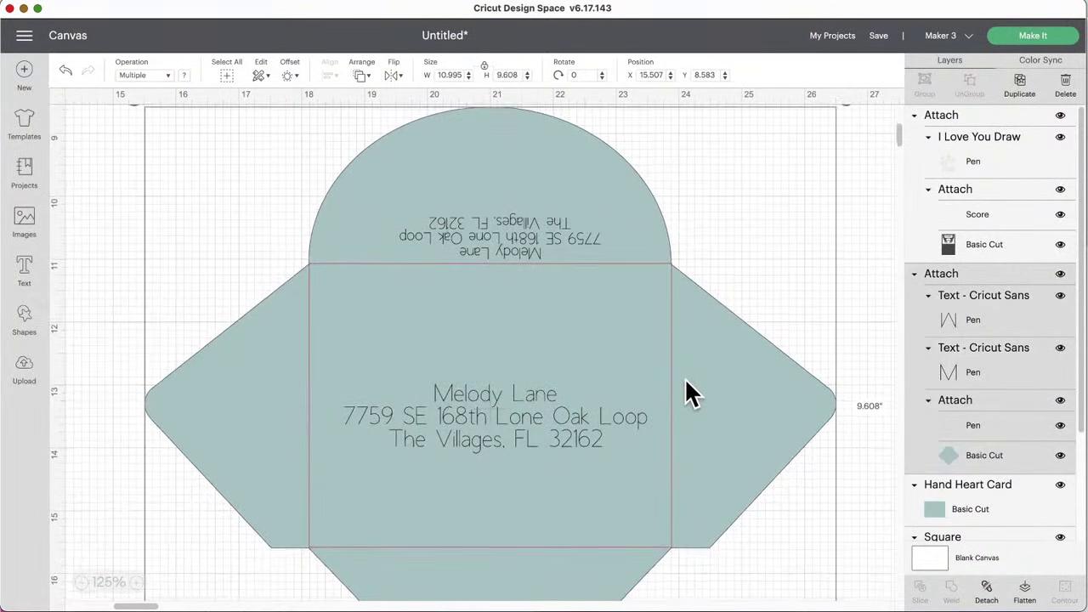
{"action": "scroll", "coordinate": [688, 379], "scroll_direction": "down", "scroll_amount": 1}
{"action": "scroll", "coordinate": [688, 379], "scroll_direction": "right", "scroll_amount": 1}
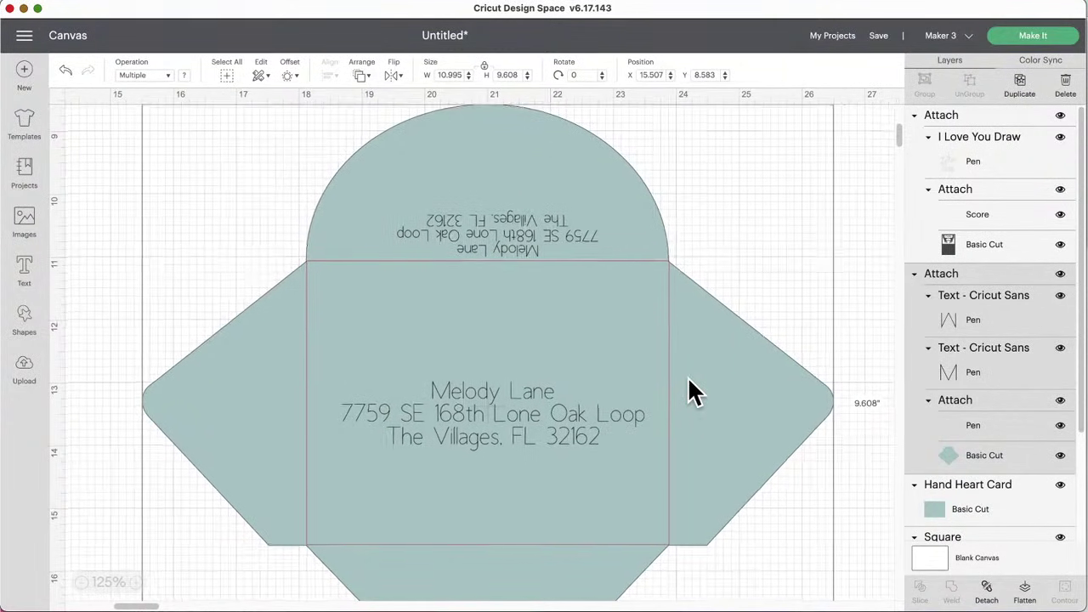
{"action": "scroll", "coordinate": [693, 391], "scroll_direction": "right", "scroll_amount": 1}
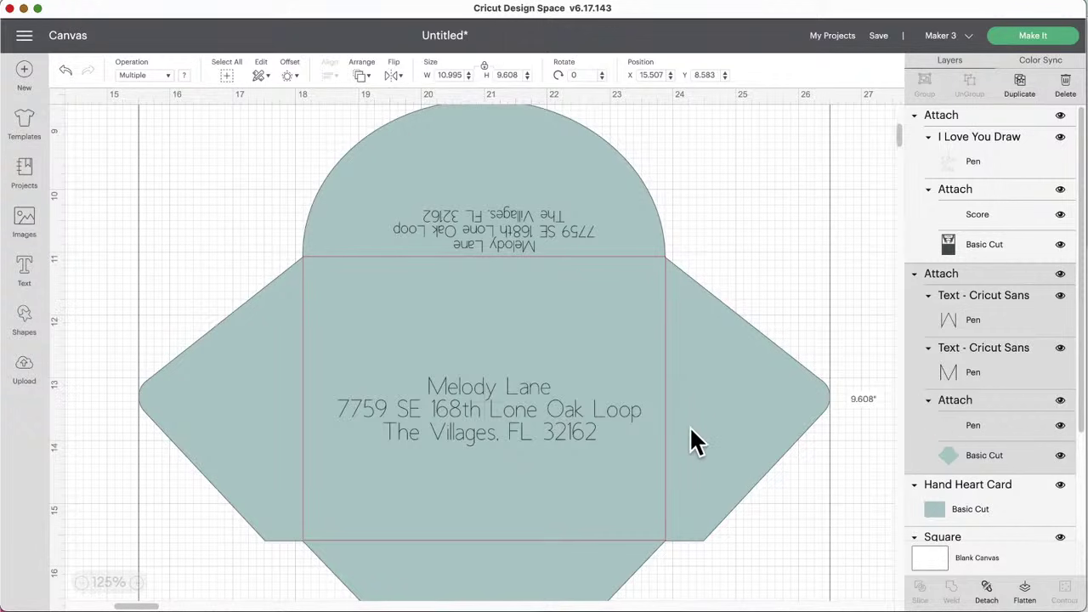
{"action": "left_click", "coordinate": [954, 425]}
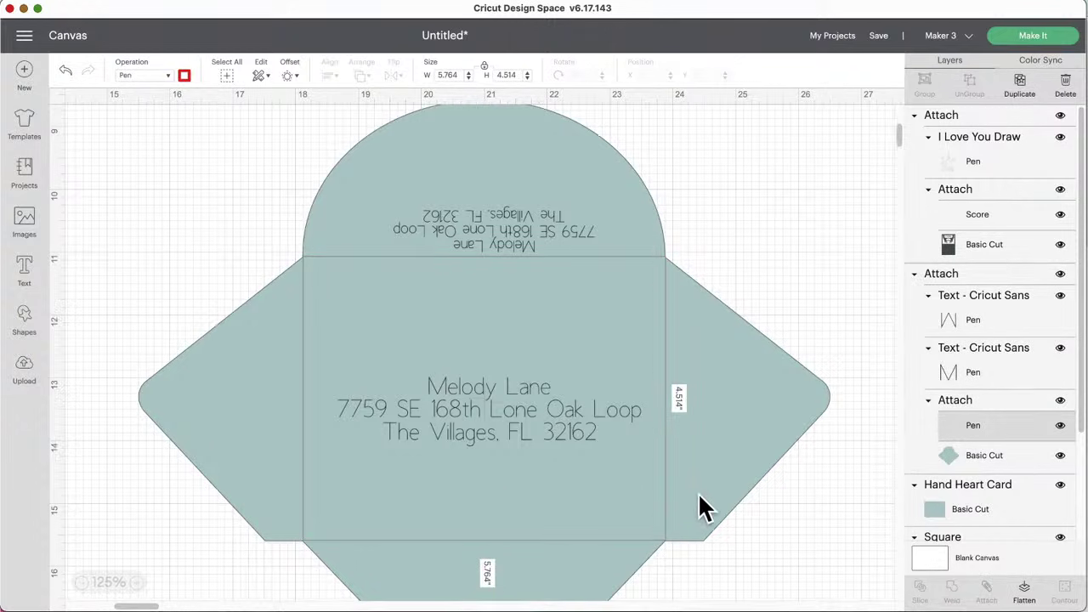
Step: Change the envelope's fold-line layer operation from Pen to Score and reselect the envelope to check the creases
{"action": "left_click", "coordinate": [643, 297]}
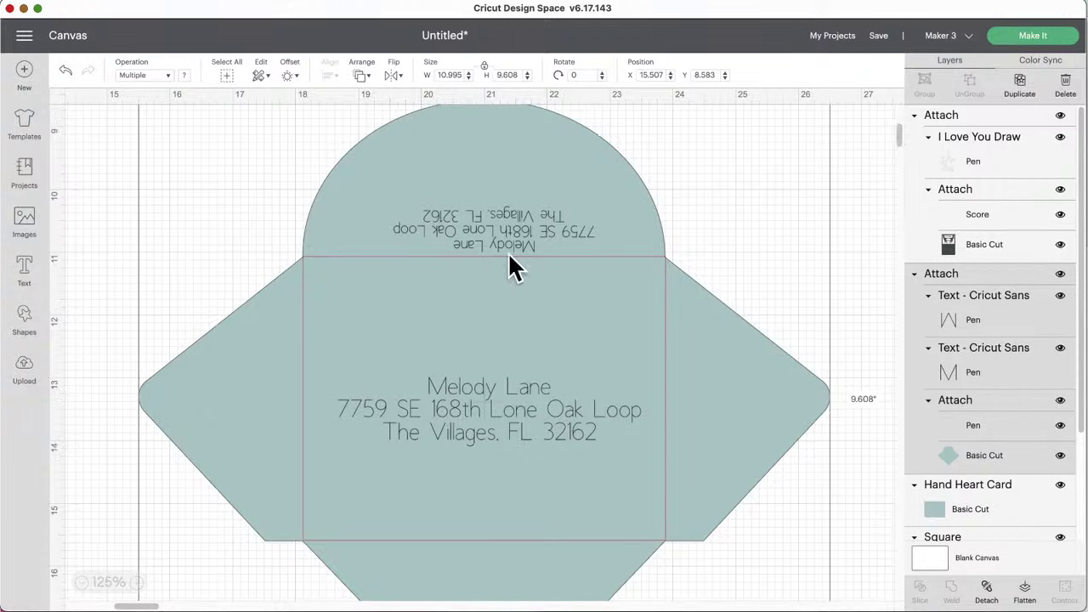
{"action": "left_click", "coordinate": [952, 425]}
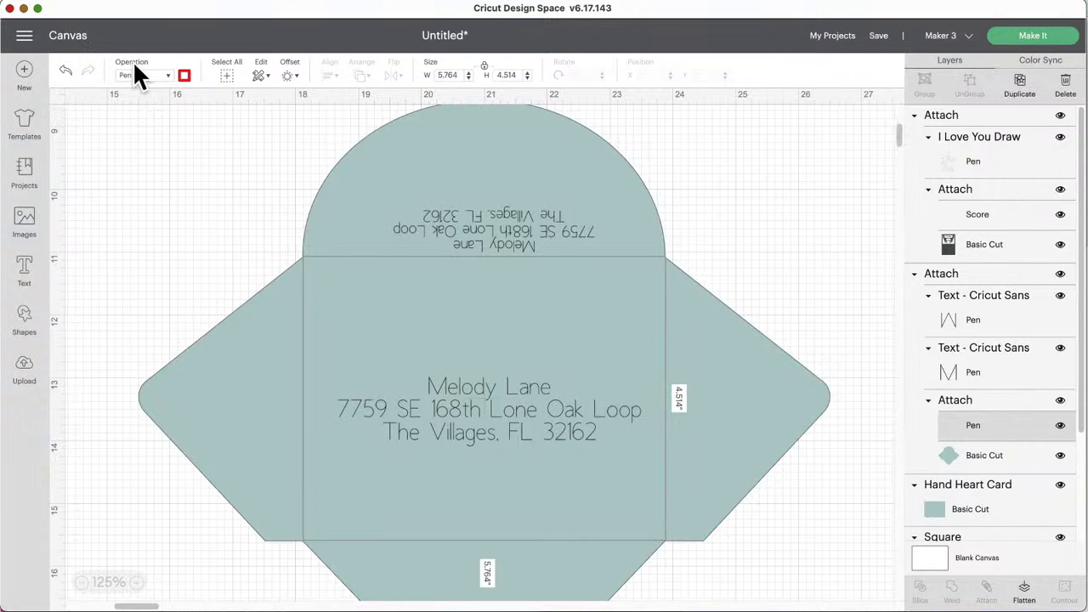
{"action": "left_click", "coordinate": [170, 78]}
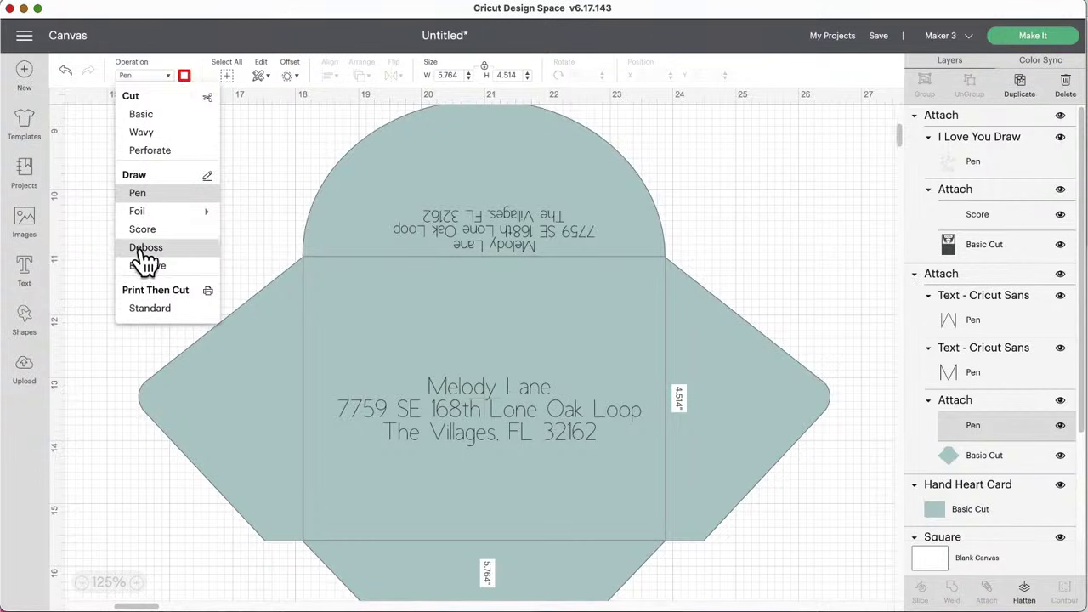
{"action": "mouse_move", "coordinate": [146, 215]}
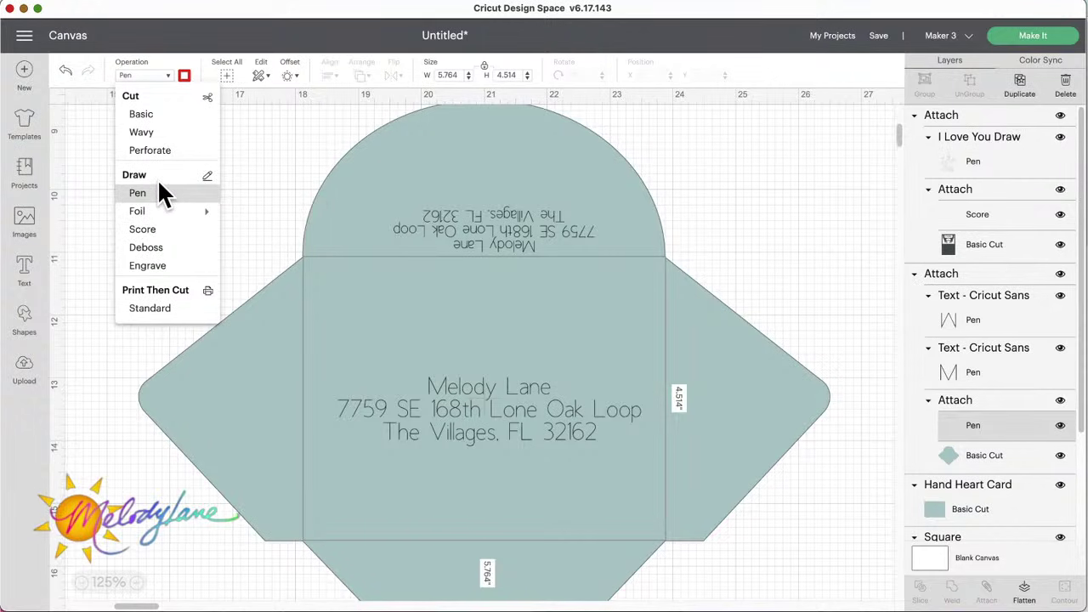
{"action": "left_click", "coordinate": [140, 229]}
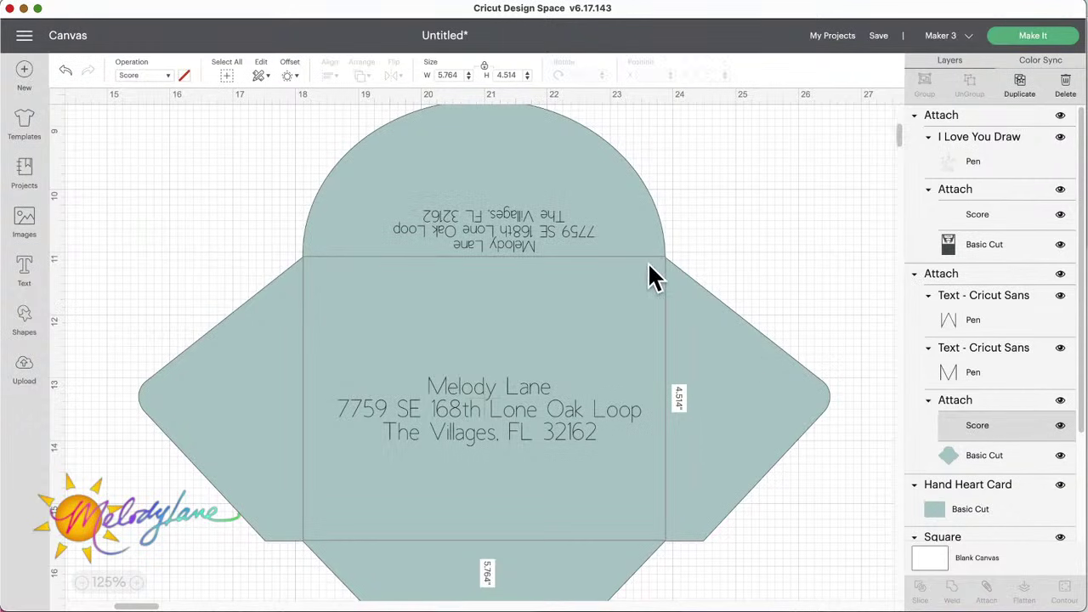
{"action": "left_click", "coordinate": [681, 289]}
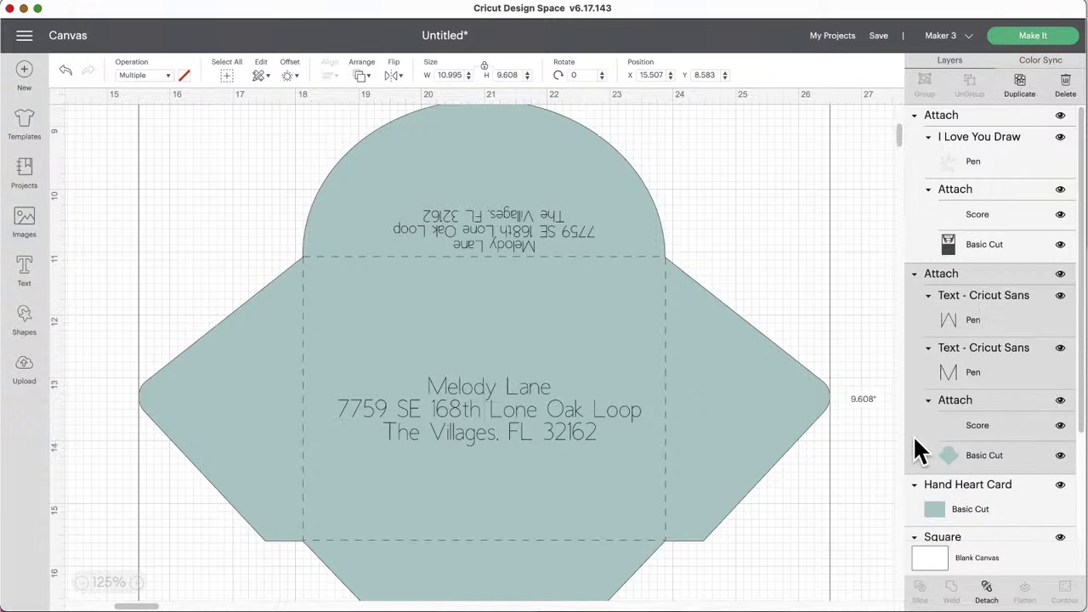
Step: Drag the envelope group to about X 13.437, Y 11.499, then scroll back up to the green card
{"action": "left_click", "coordinate": [849, 481]}
{"action": "scroll", "coordinate": [576, 493], "scroll_direction": "left", "scroll_amount": 10}
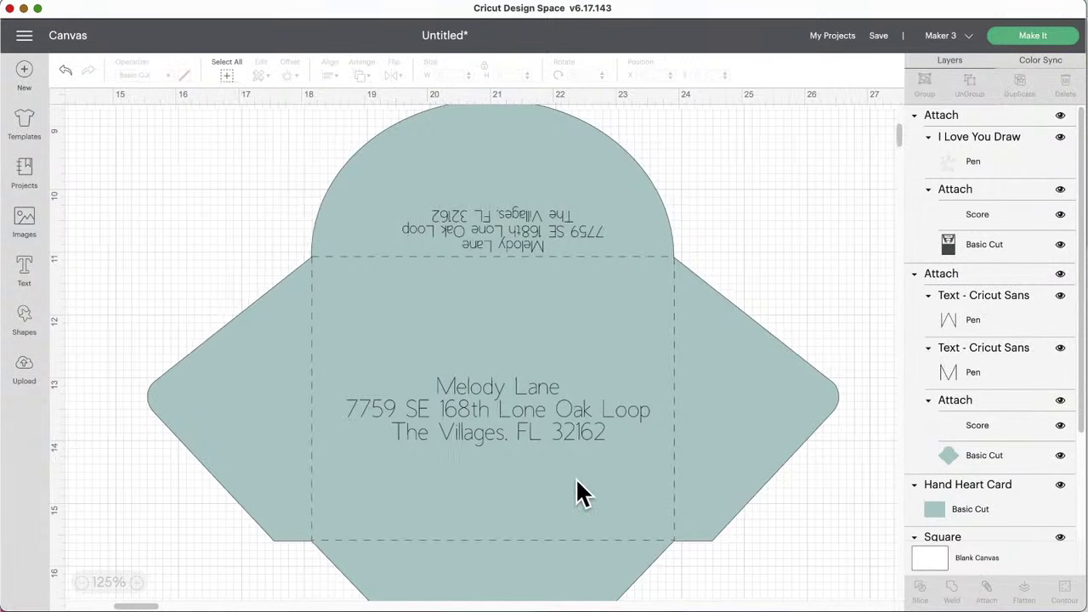
{"action": "scroll", "coordinate": [577, 489], "scroll_direction": "left", "scroll_amount": 10}
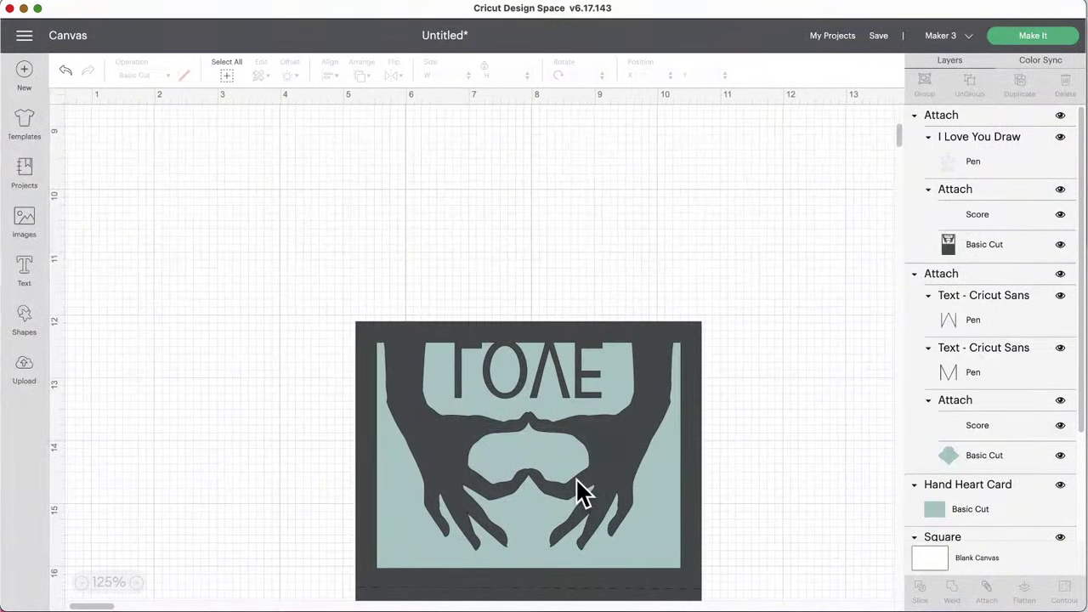
{"action": "scroll", "coordinate": [576, 478], "scroll_direction": "up", "scroll_amount": 5}
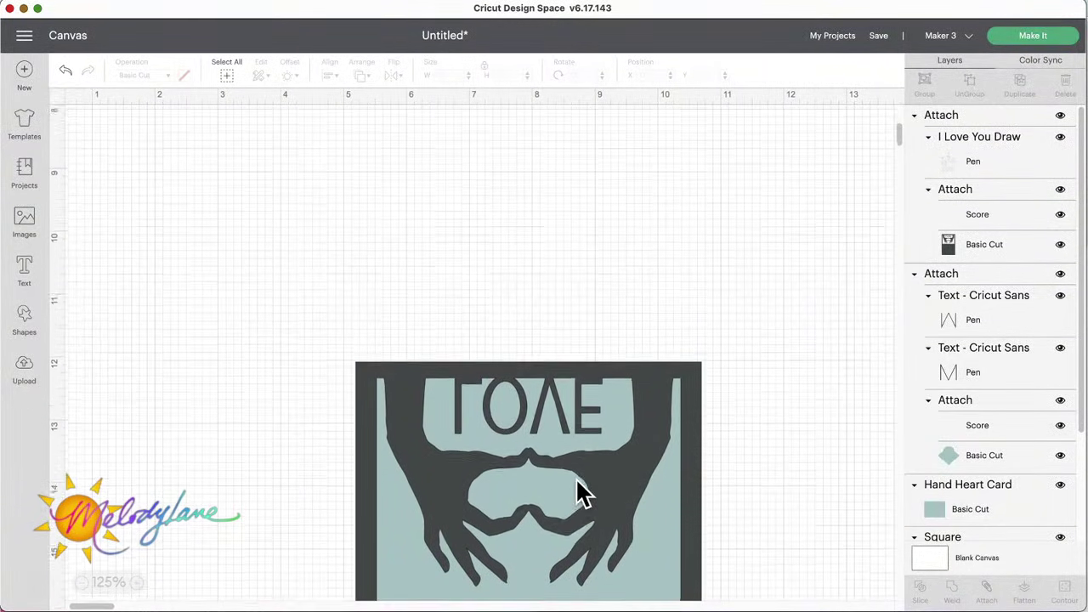
{"action": "scroll", "coordinate": [576, 477], "scroll_direction": "up", "scroll_amount": 8}
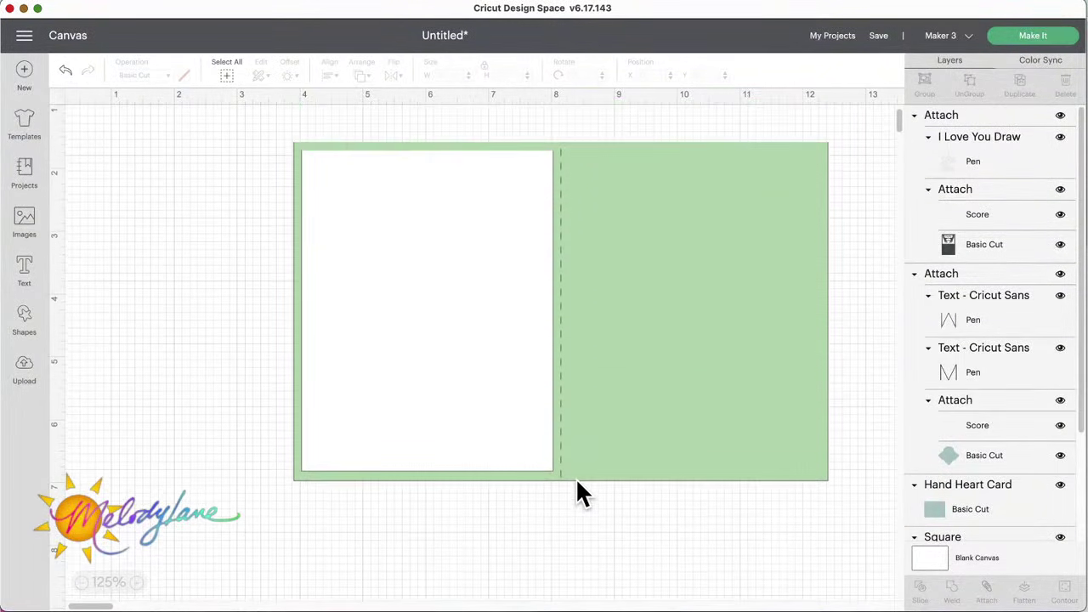
{"action": "scroll", "coordinate": [575, 477], "scroll_direction": "down", "scroll_amount": 8}
{"action": "scroll", "coordinate": [575, 477], "scroll_direction": "down", "scroll_amount": 10}
{"action": "scroll", "coordinate": [575, 477], "scroll_direction": "right", "scroll_amount": 13}
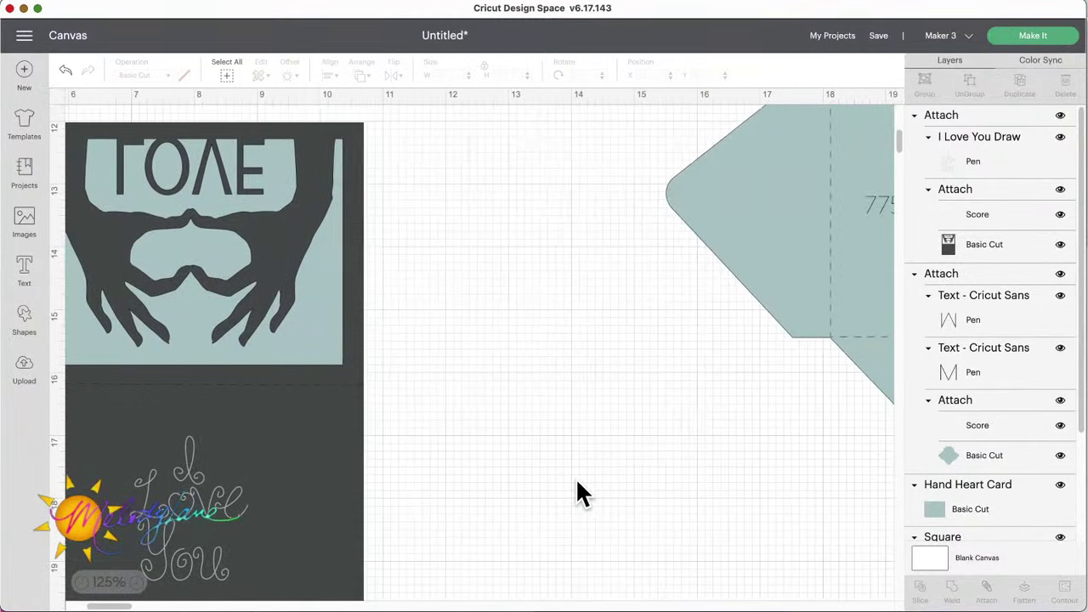
{"action": "left_click_drag", "start_coordinate": [694, 330], "coordinate": [561, 497]}
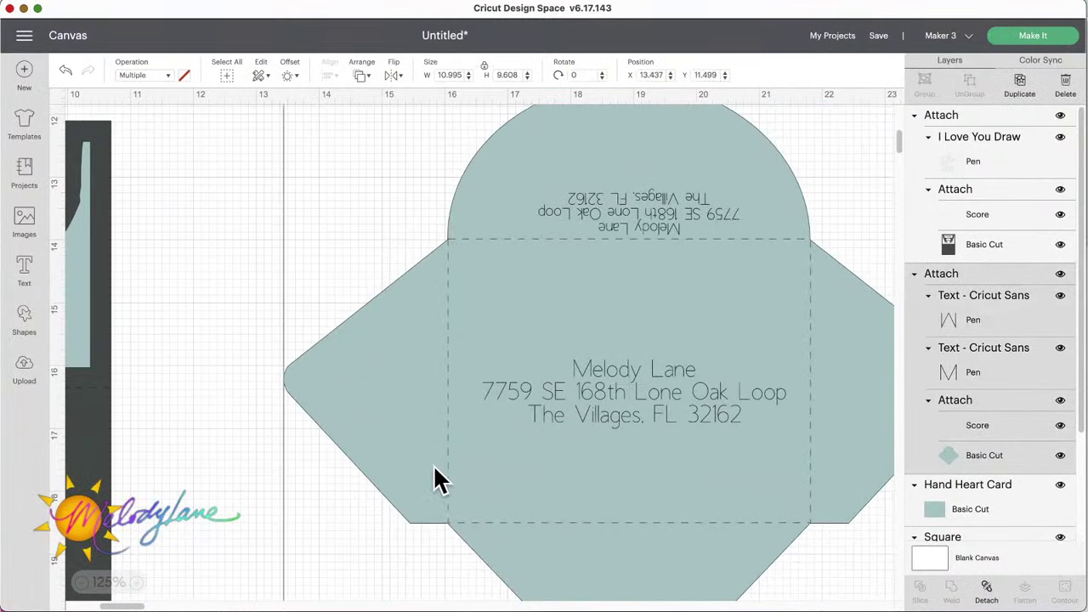
{"action": "scroll", "coordinate": [351, 461], "scroll_direction": "left", "scroll_amount": 10}
{"action": "scroll", "coordinate": [356, 463], "scroll_direction": "left", "scroll_amount": 8}
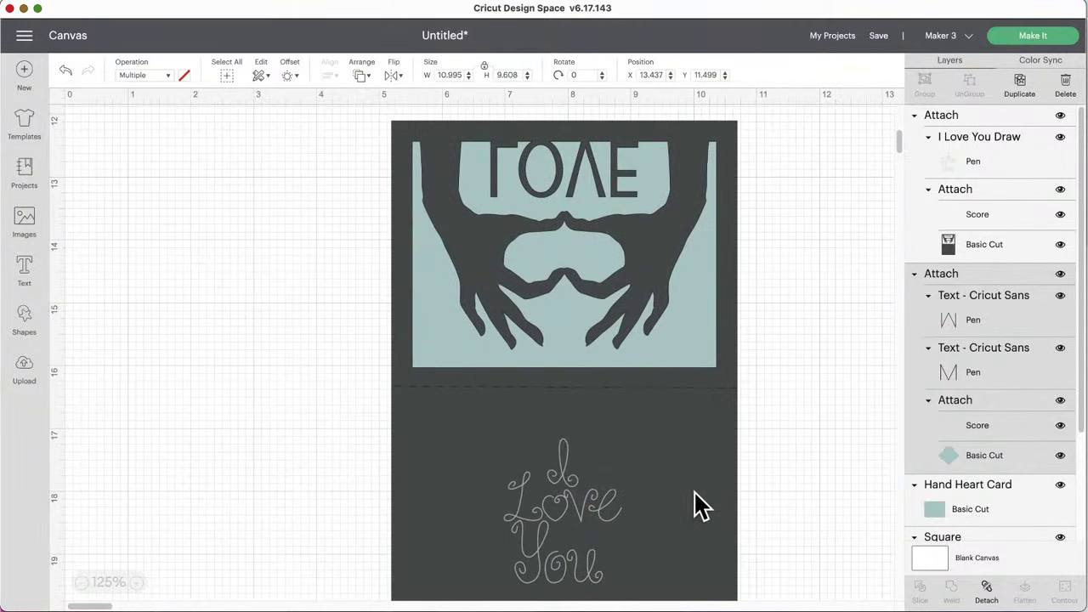
{"action": "scroll", "coordinate": [697, 506], "scroll_direction": "up", "scroll_amount": 15}
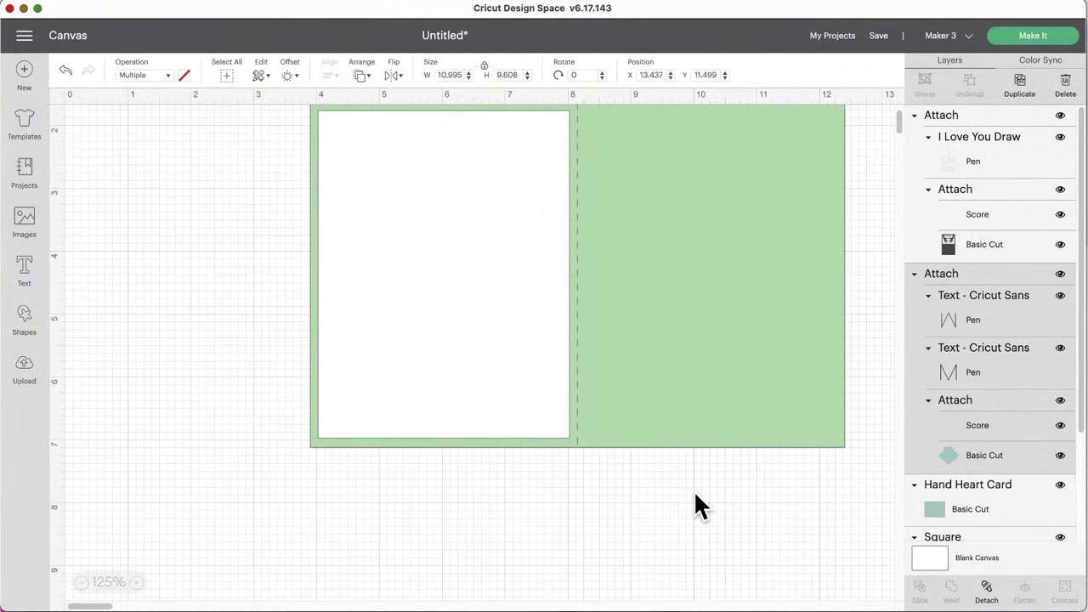
{"action": "scroll", "coordinate": [696, 493], "scroll_direction": "up", "scroll_amount": 1}
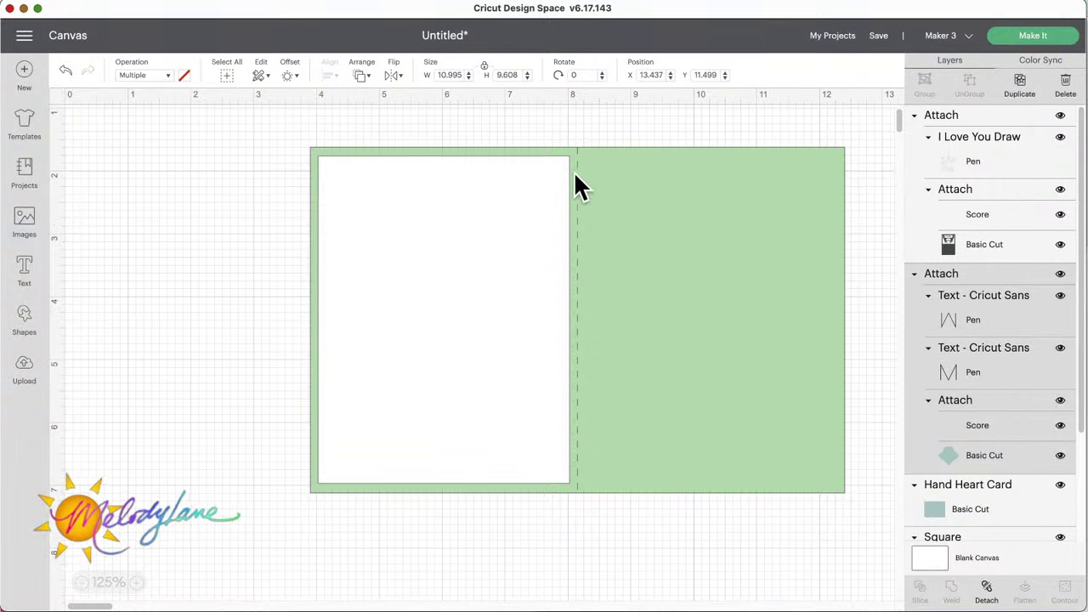
{"action": "scroll", "coordinate": [685, 320], "scroll_direction": "down", "scroll_amount": 2}
{"action": "scroll", "coordinate": [685, 320], "scroll_direction": "up", "scroll_amount": 3}
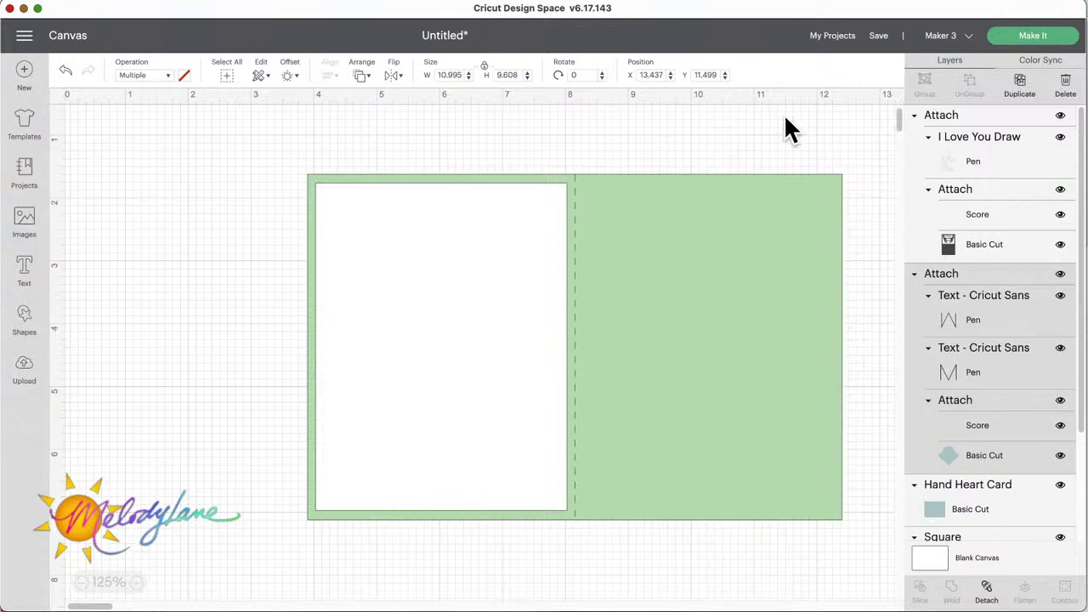
Step: Save the project titled 'A2 Blank Card', then deselect the canvas and undo once
{"action": "left_click", "coordinate": [879, 36]}
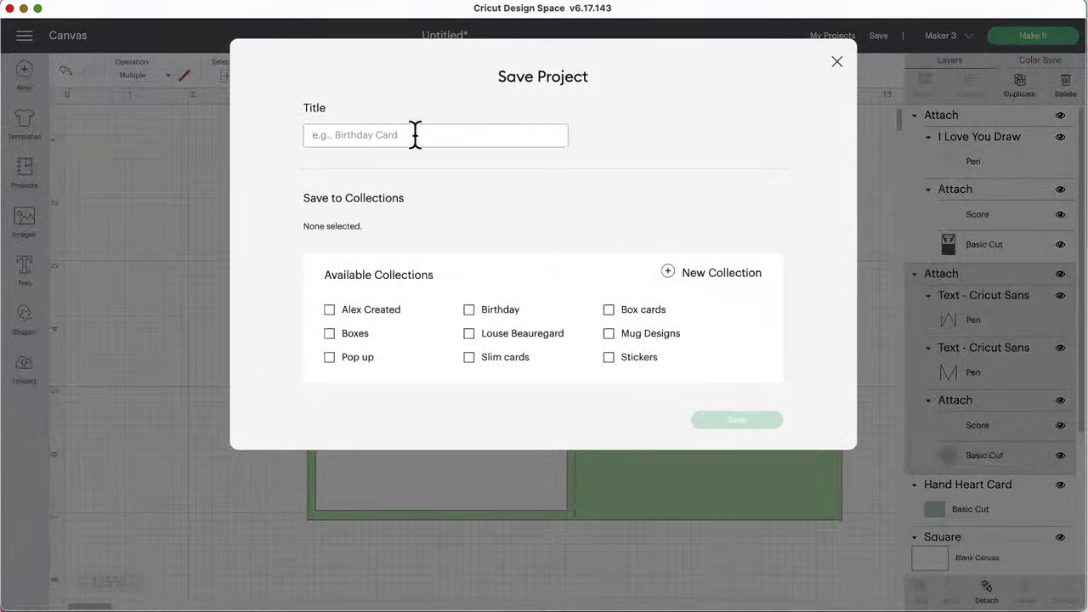
{"action": "type", "text": "A"}
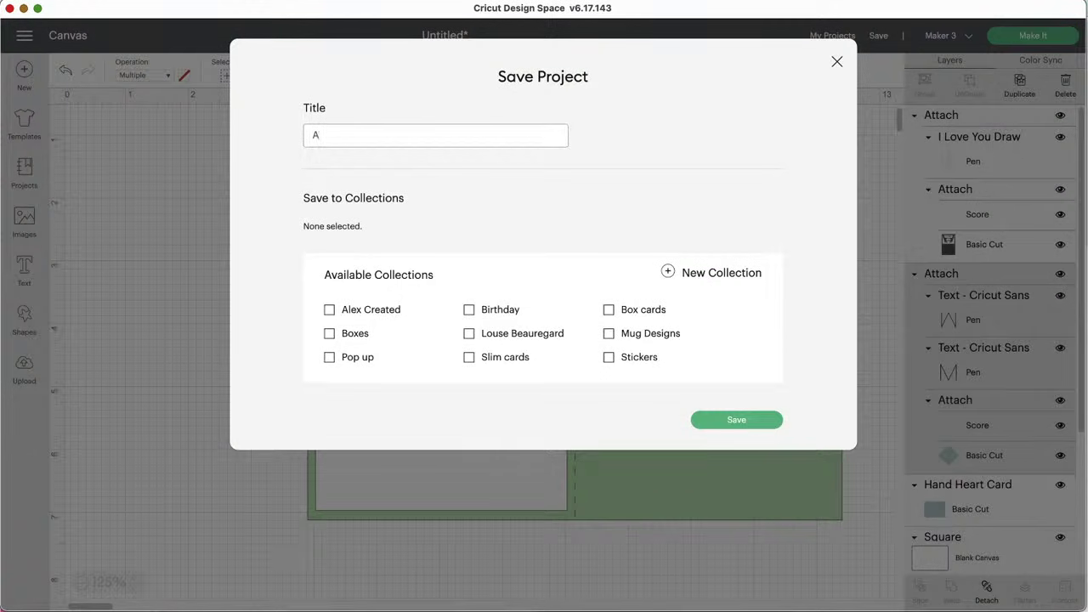
{"action": "type", "text": "2 Blank Card"}
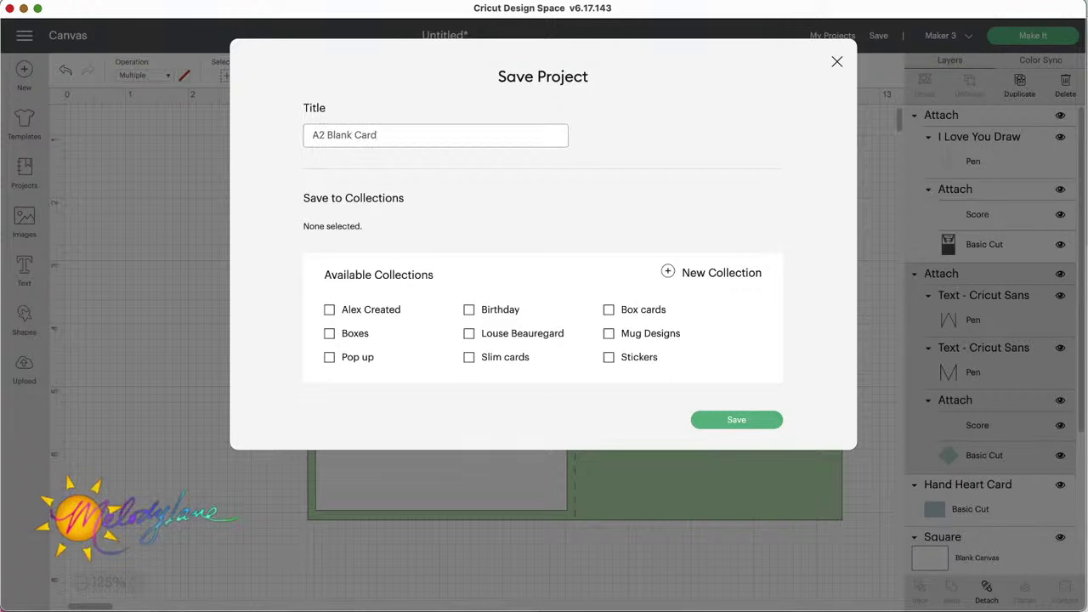
{"action": "left_click", "coordinate": [736, 420]}
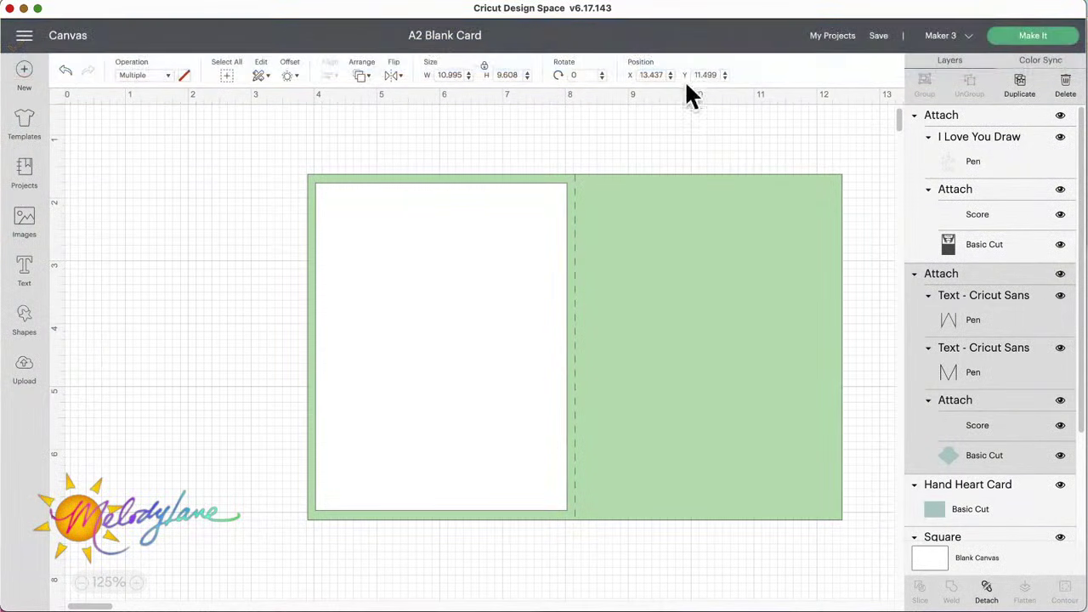
{"action": "left_click", "coordinate": [628, 169]}
{"action": "key", "text": "super+z"}
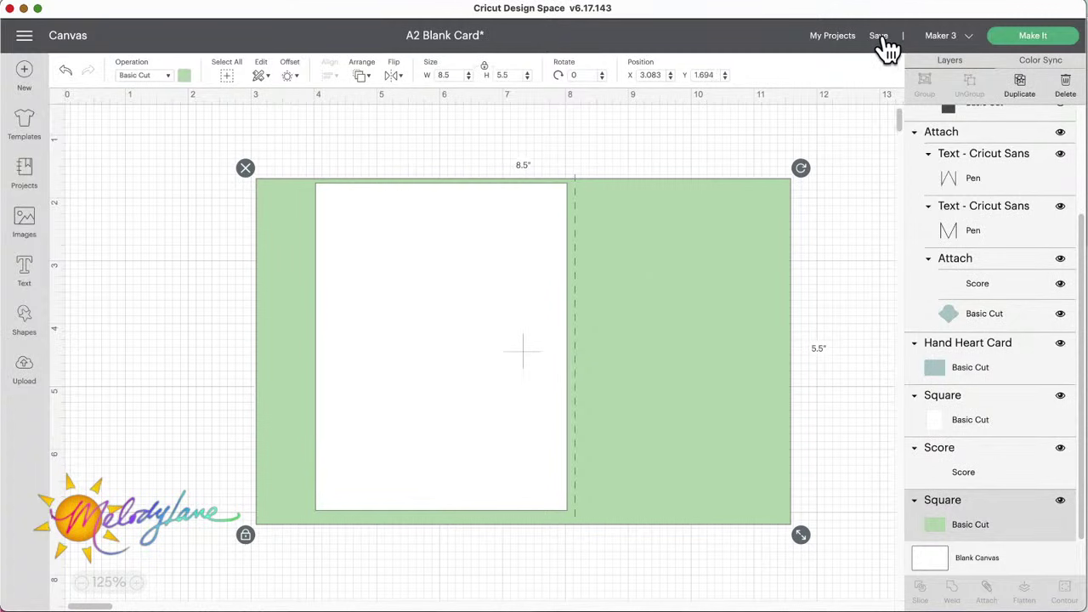
Step: Undo the accidental leftward shift of the green card base
{"action": "mouse_move", "coordinate": [893, 49]}
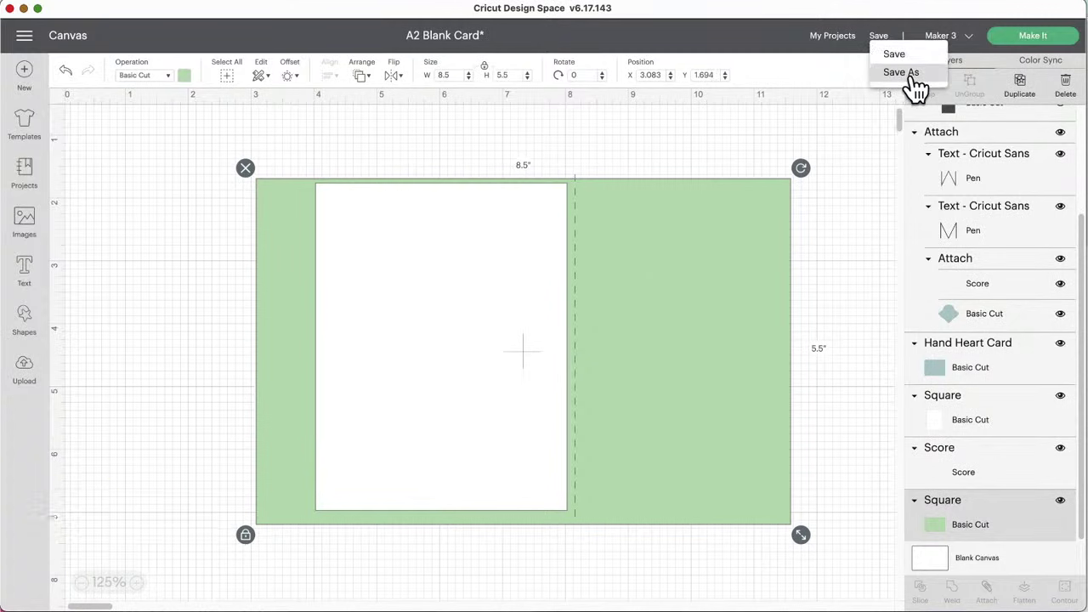
{"action": "left_click", "coordinate": [65, 72]}
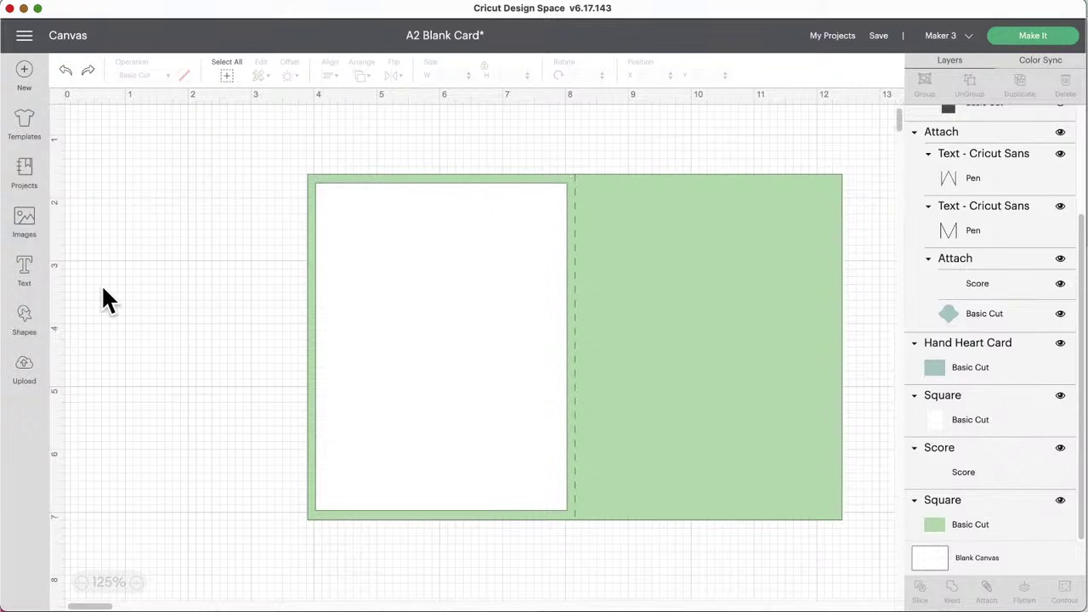
Step: Go from Images back to the image sets list and open Insert Card Elements - Birthday
{"action": "left_click", "coordinate": [26, 223]}
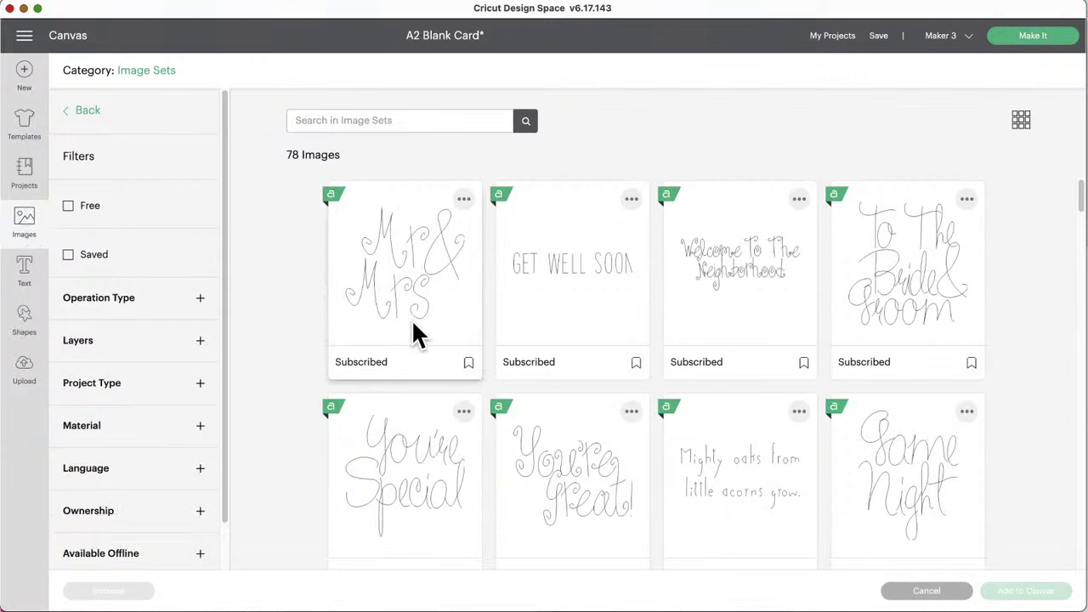
{"action": "left_click", "coordinate": [92, 111]}
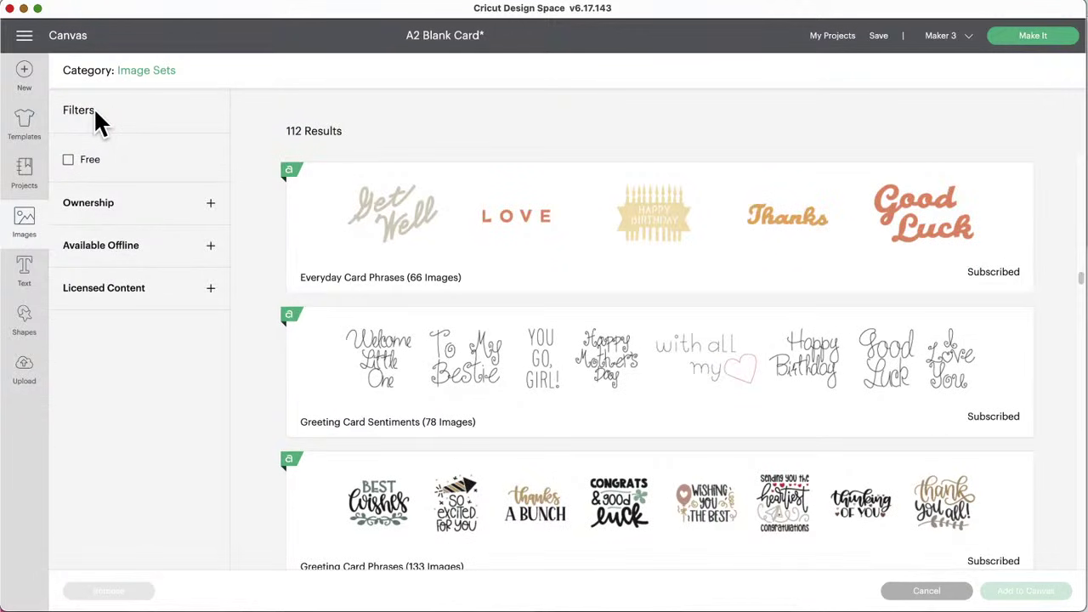
{"action": "scroll", "coordinate": [604, 437], "scroll_direction": "up", "scroll_amount": 5}
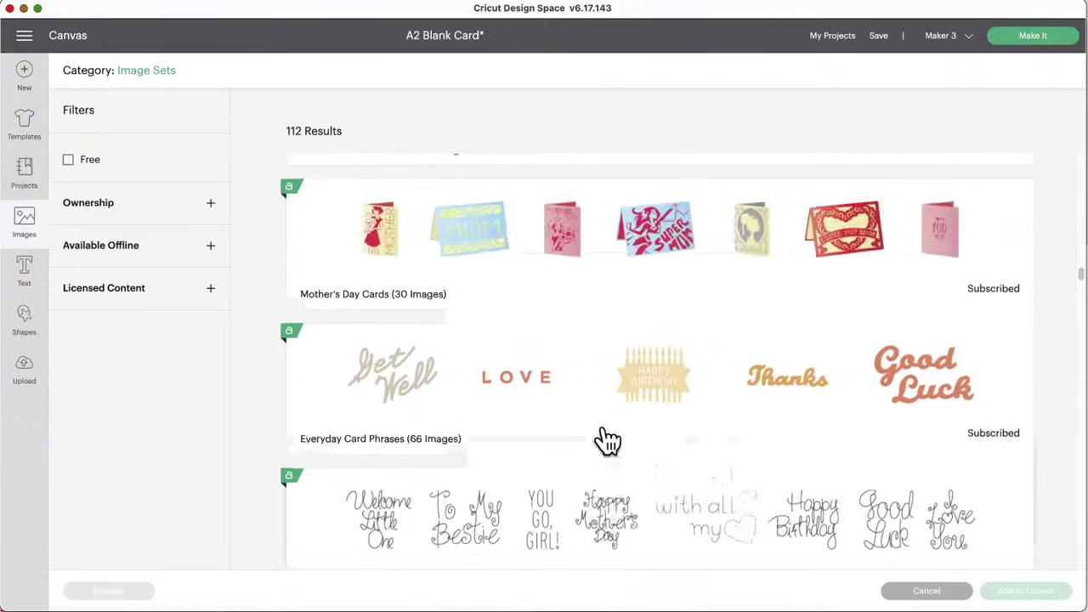
{"action": "scroll", "coordinate": [605, 437], "scroll_direction": "down", "scroll_amount": 20}
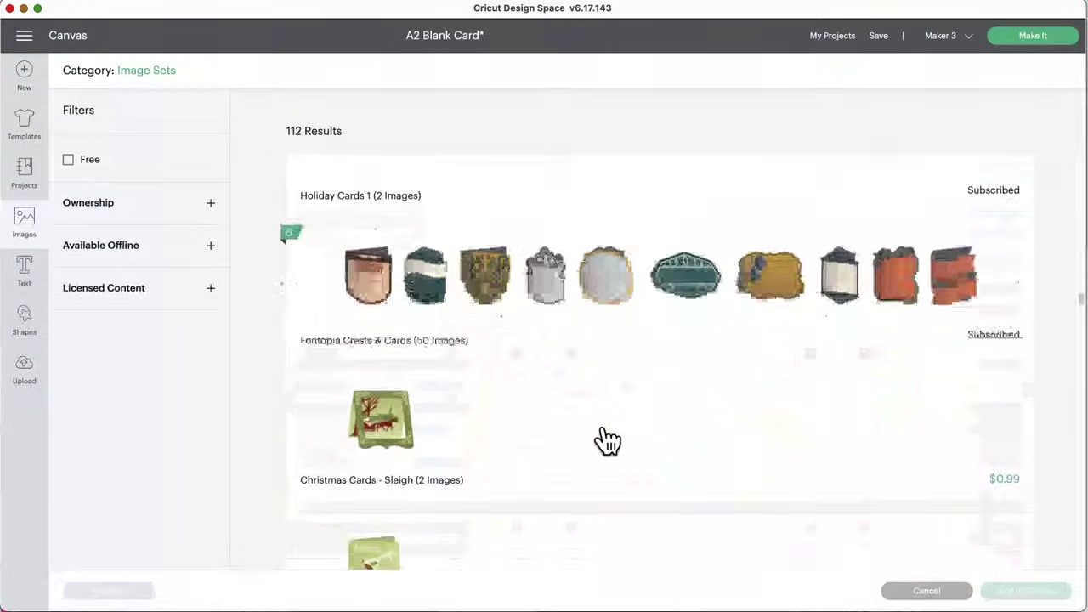
{"action": "scroll", "coordinate": [604, 428], "scroll_direction": "down", "scroll_amount": 15}
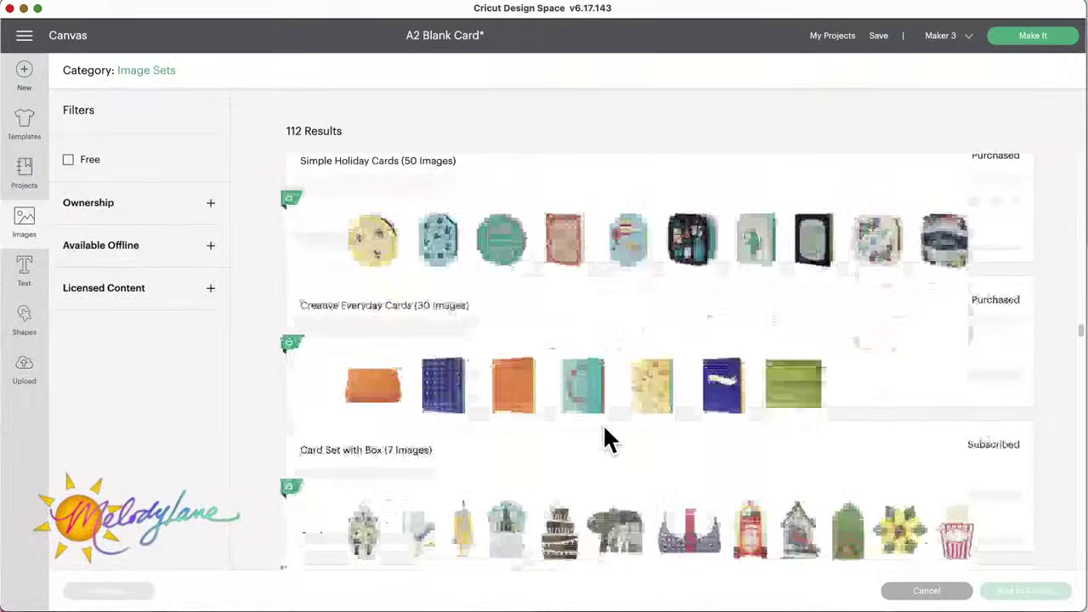
{"action": "scroll", "coordinate": [604, 431], "scroll_direction": "down", "scroll_amount": 8}
{"action": "scroll", "coordinate": [604, 436], "scroll_direction": "up", "scroll_amount": 4}
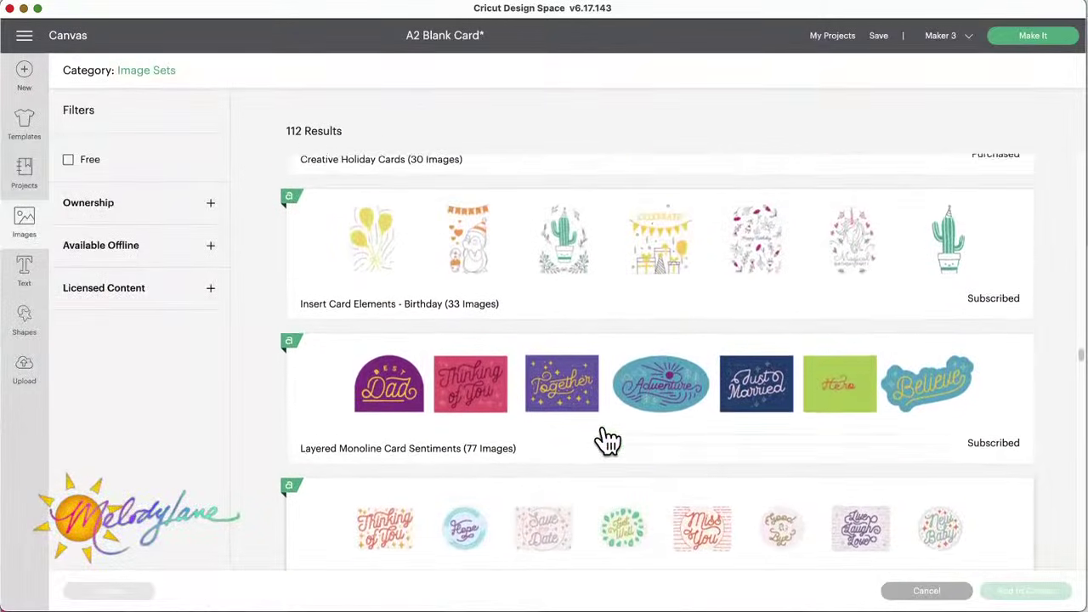
{"action": "left_click", "coordinate": [680, 389]}
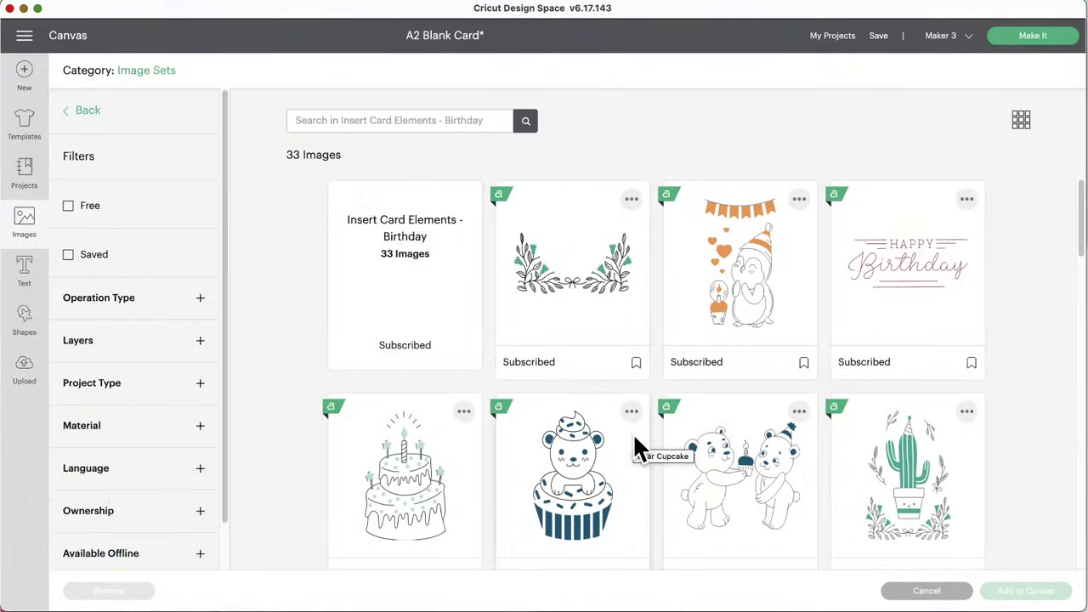
Step: Browse the Birthday set and select the CELEBRATE! gifts and bunting image
{"action": "scroll", "coordinate": [636, 446], "scroll_direction": "down", "scroll_amount": 5}
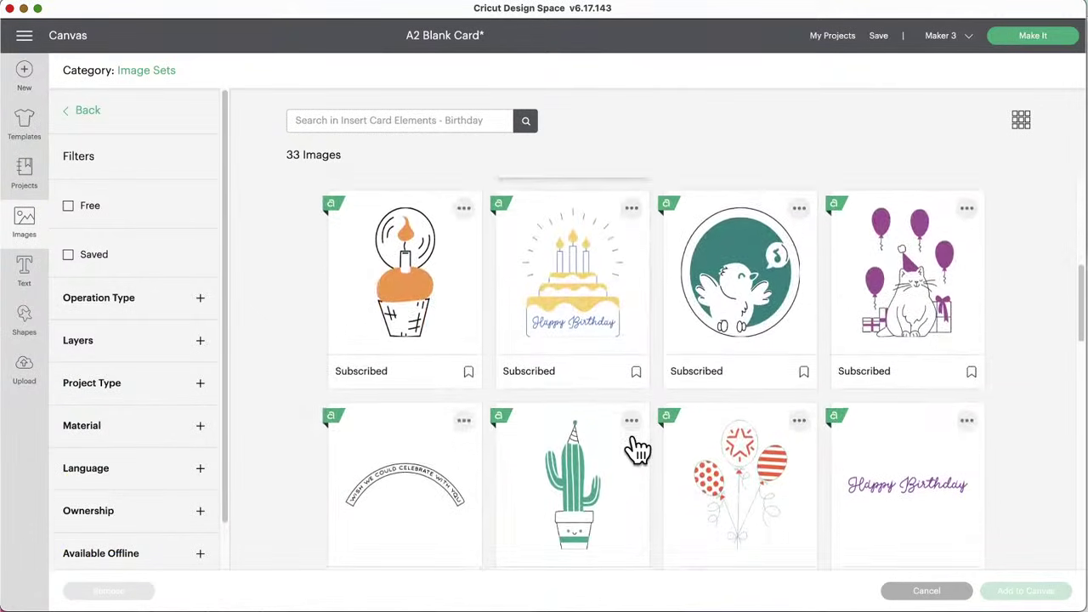
{"action": "scroll", "coordinate": [634, 437], "scroll_direction": "down", "scroll_amount": 3}
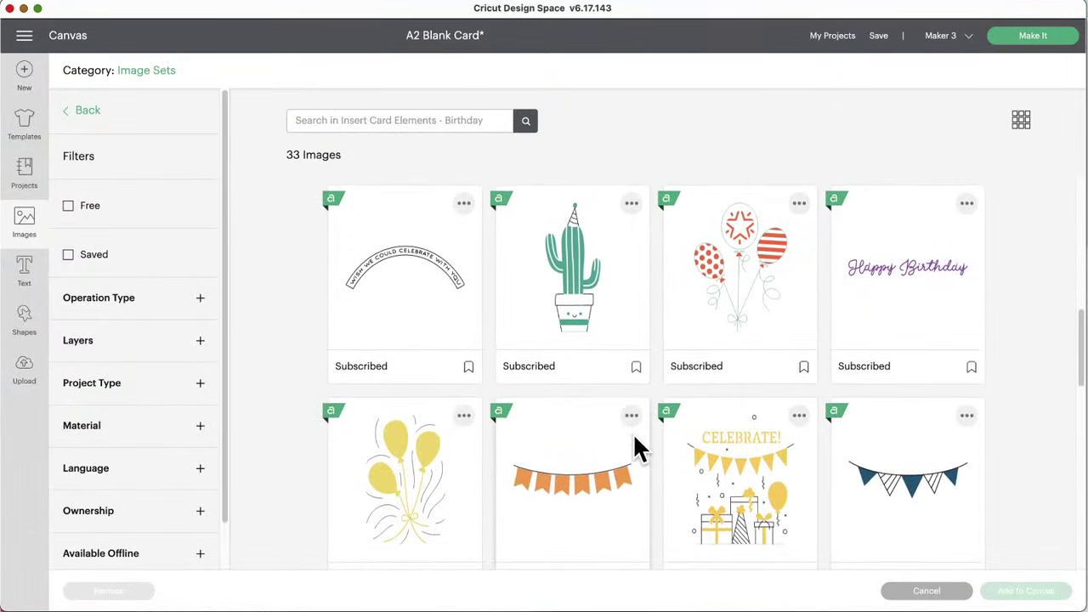
{"action": "scroll", "coordinate": [635, 449], "scroll_direction": "down", "scroll_amount": 5}
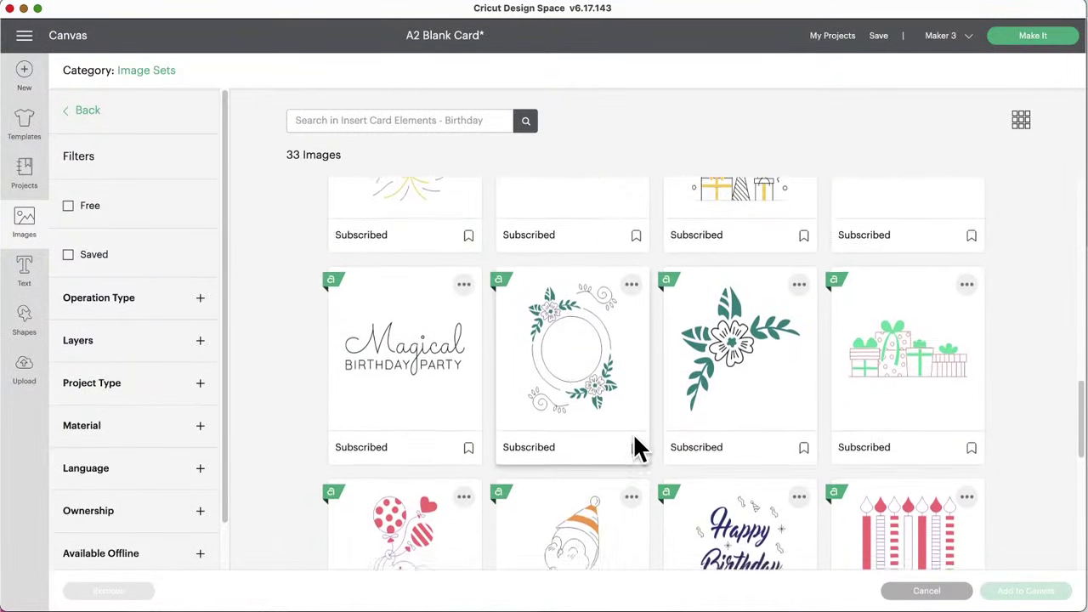
{"action": "scroll", "coordinate": [634, 438], "scroll_direction": "down", "scroll_amount": 6}
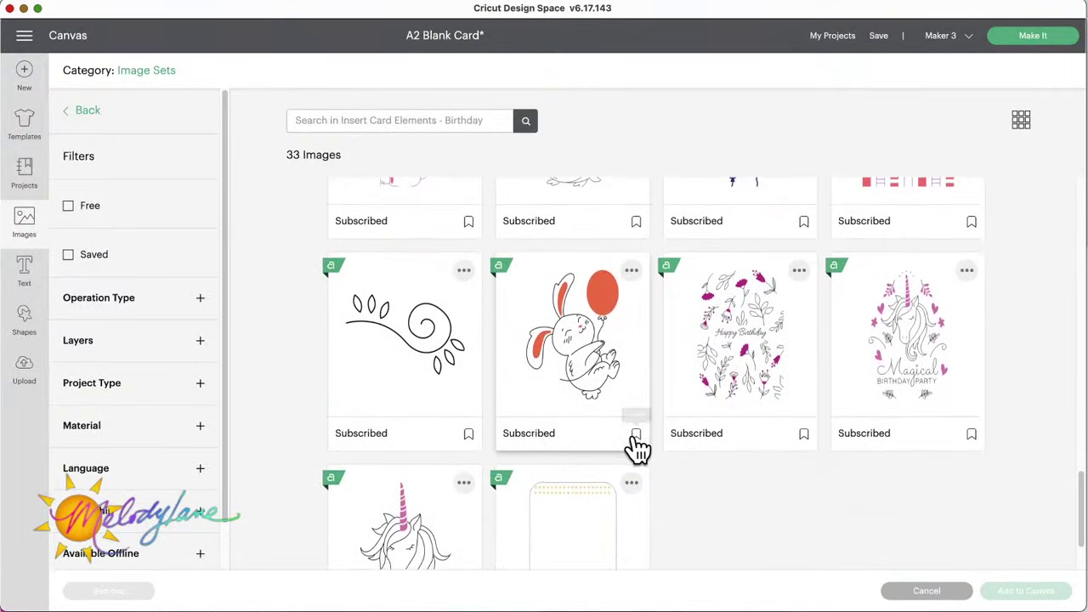
{"action": "scroll", "coordinate": [638, 448], "scroll_direction": "down", "scroll_amount": 2}
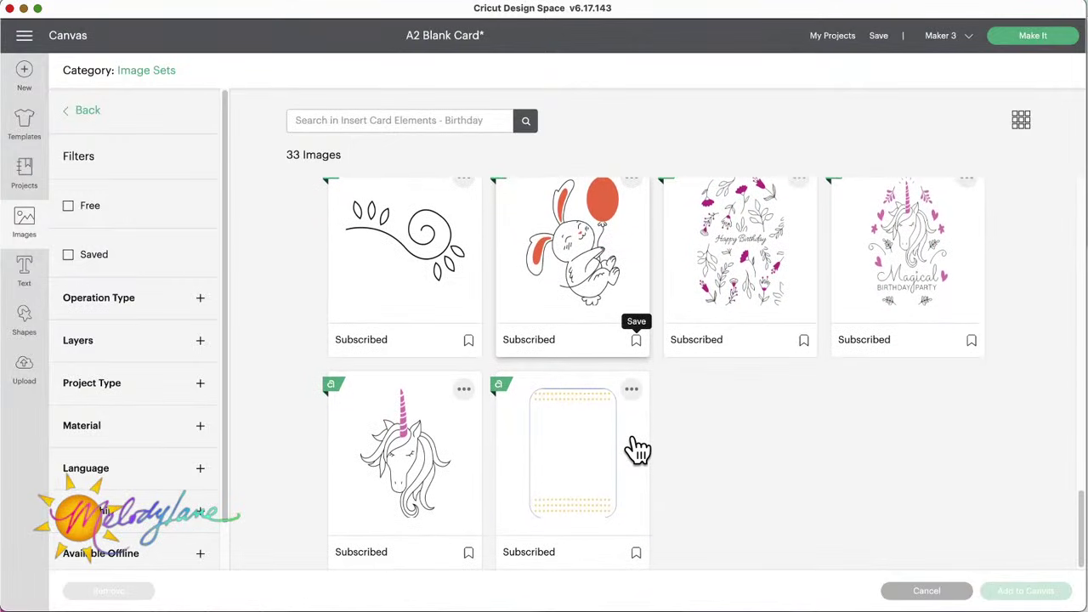
{"action": "scroll", "coordinate": [638, 450], "scroll_direction": "up", "scroll_amount": 2}
{"action": "scroll", "coordinate": [638, 448], "scroll_direction": "up", "scroll_amount": 3}
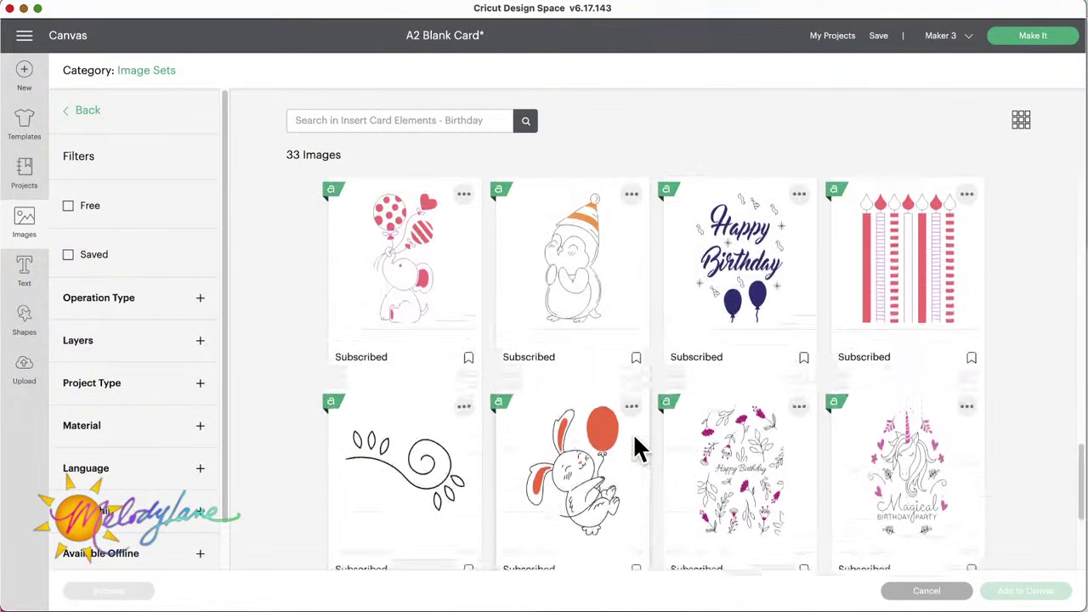
{"action": "scroll", "coordinate": [745, 500], "scroll_direction": "up", "scroll_amount": 4}
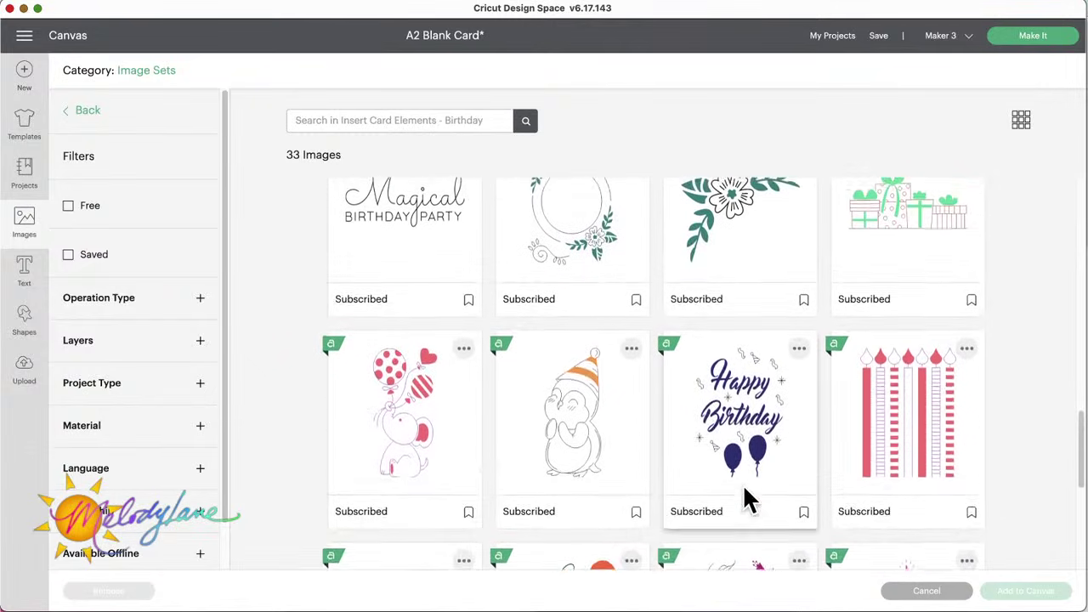
{"action": "scroll", "coordinate": [745, 498], "scroll_direction": "up", "scroll_amount": 2}
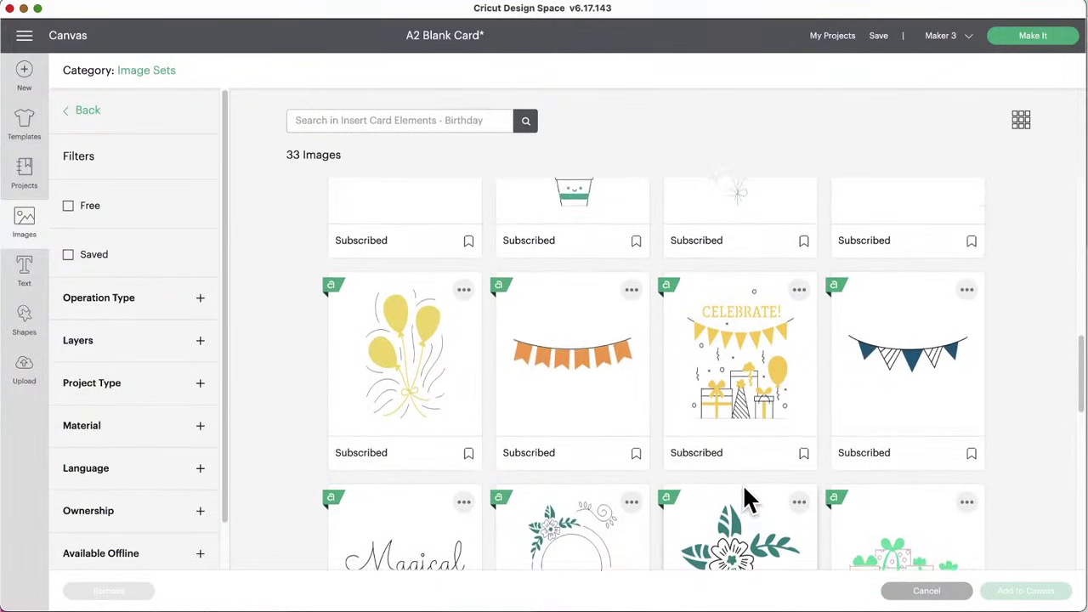
{"action": "scroll", "coordinate": [744, 498], "scroll_direction": "down", "scroll_amount": 3}
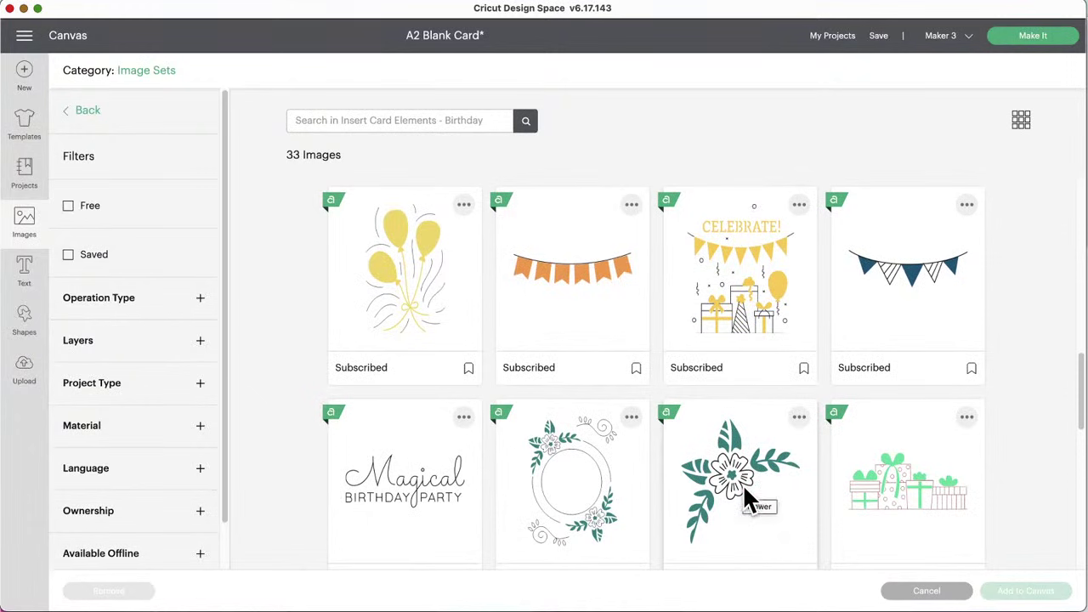
{"action": "scroll", "coordinate": [745, 497], "scroll_direction": "up", "scroll_amount": 3}
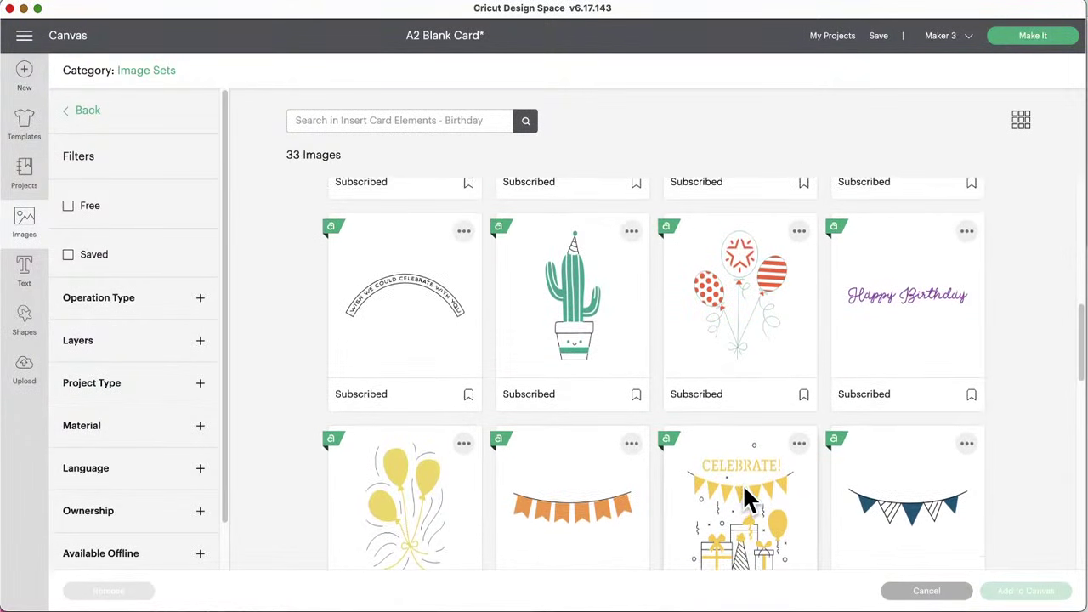
{"action": "scroll", "coordinate": [745, 498], "scroll_direction": "down", "scroll_amount": 3}
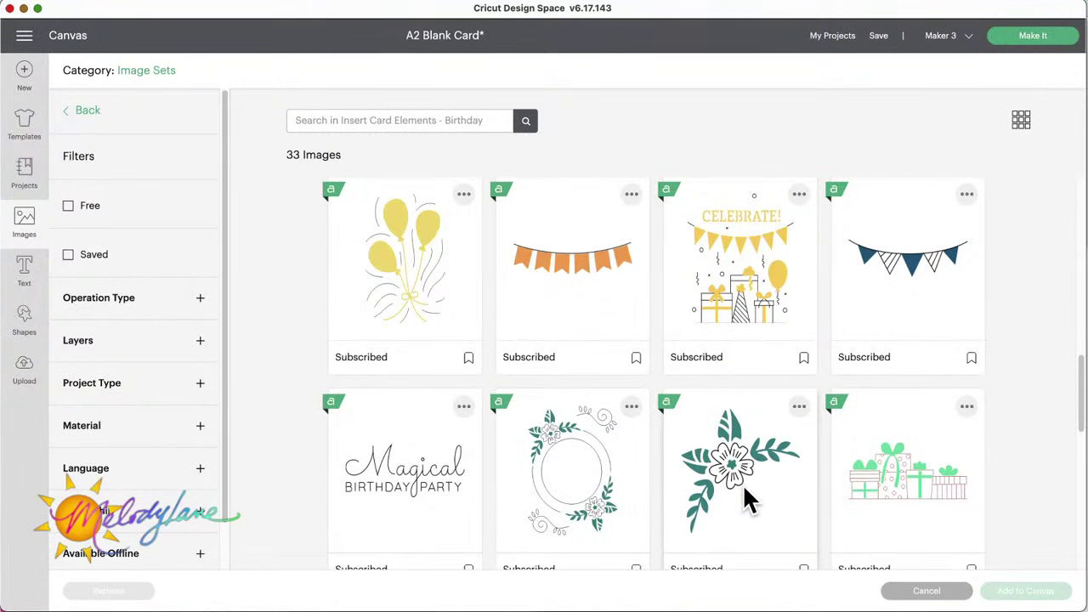
{"action": "left_click", "coordinate": [746, 263]}
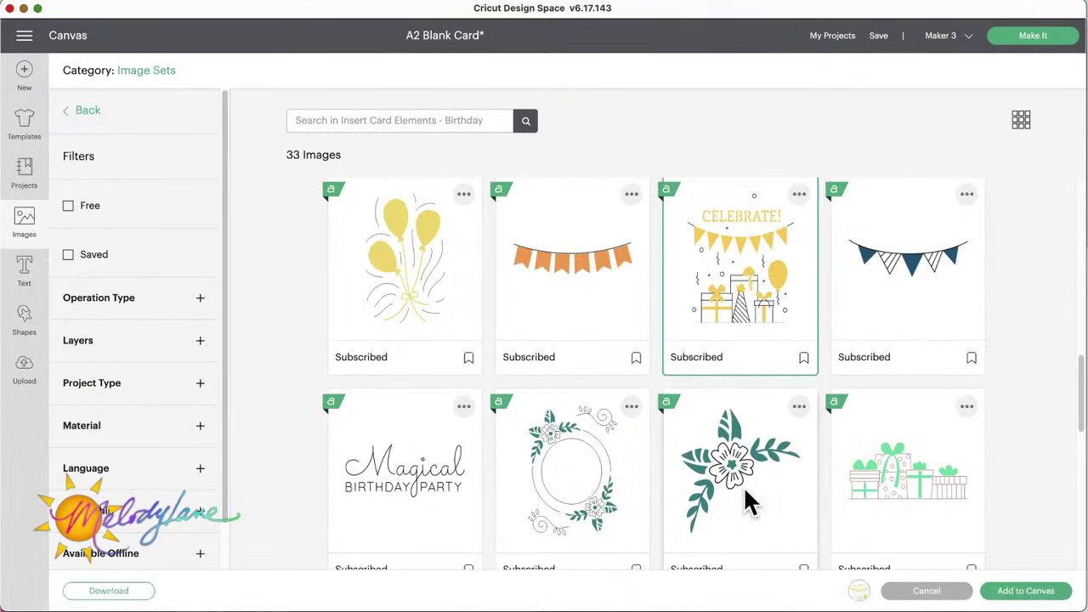
Step: Also select the green flower image and look through the rest of the set
{"action": "left_click", "coordinate": [738, 457]}
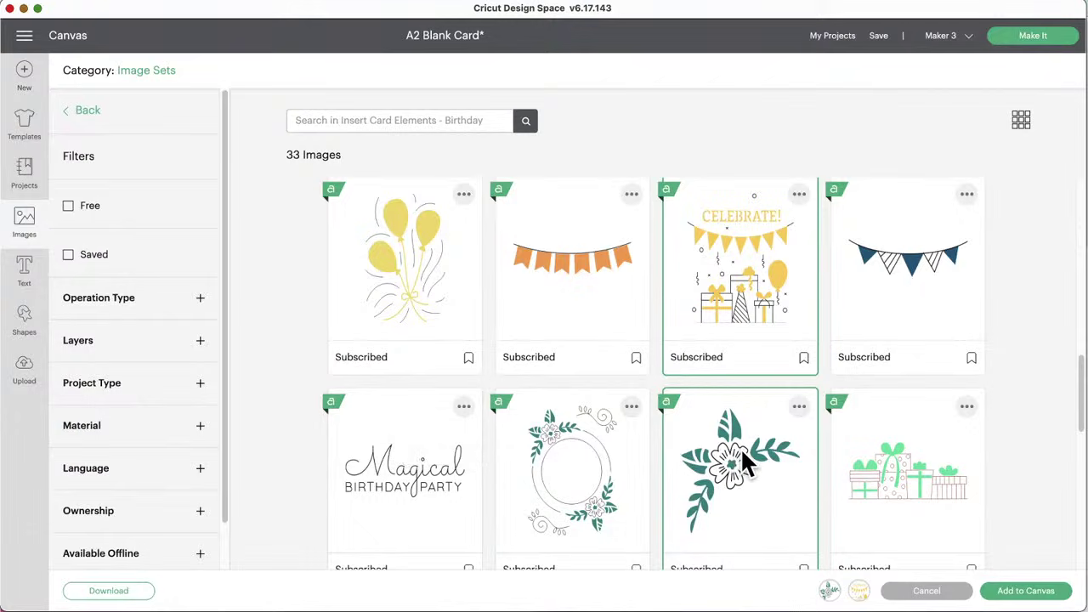
{"action": "scroll", "coordinate": [740, 448], "scroll_direction": "down", "scroll_amount": 5}
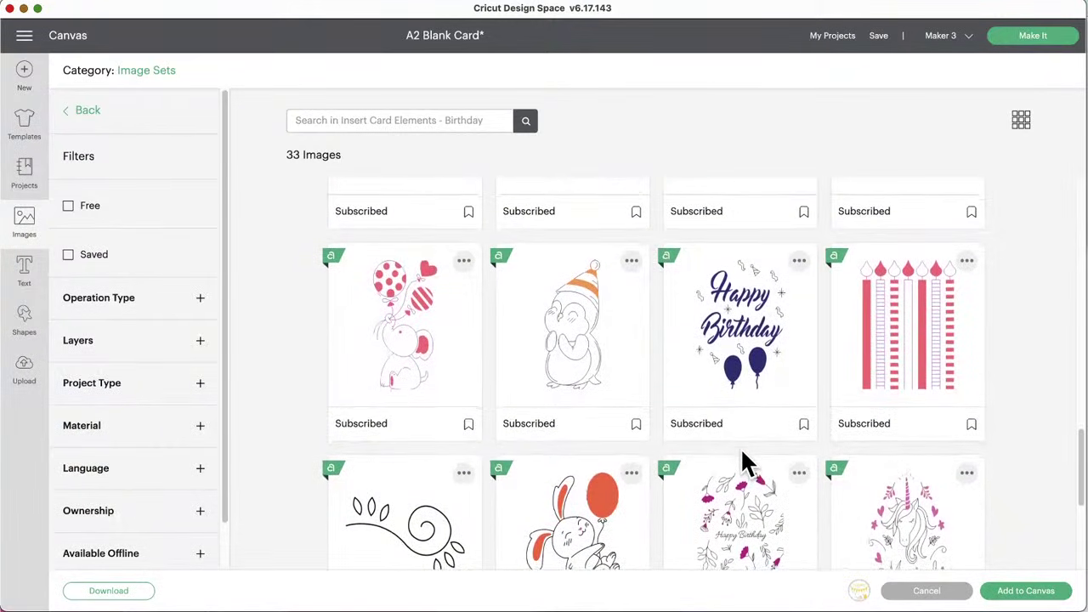
{"action": "scroll", "coordinate": [740, 448], "scroll_direction": "down", "scroll_amount": 3}
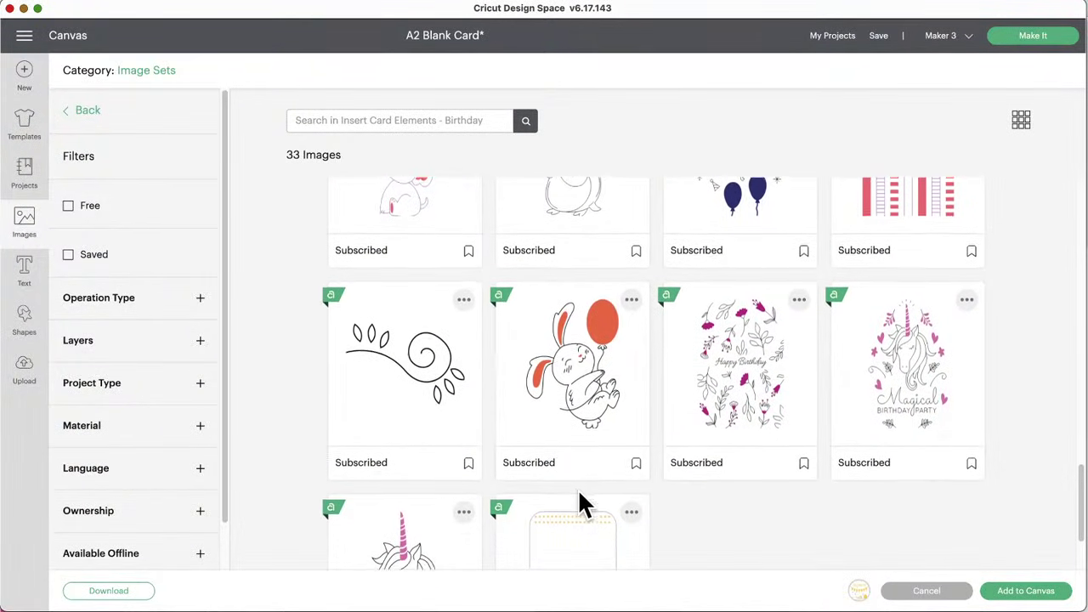
{"action": "scroll", "coordinate": [578, 498], "scroll_direction": "down", "scroll_amount": 1}
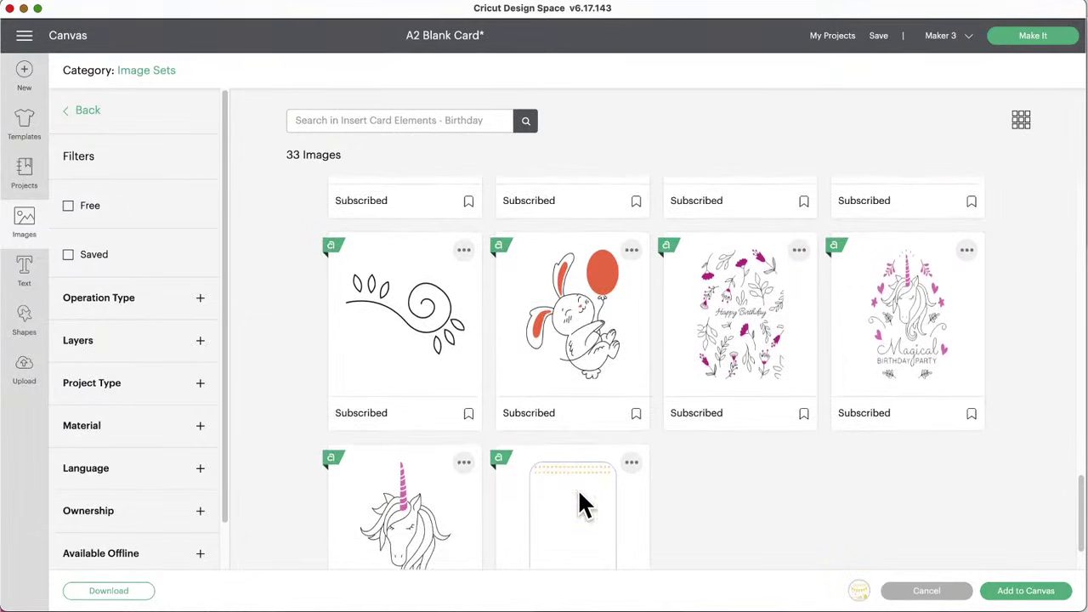
{"action": "scroll", "coordinate": [577, 488], "scroll_direction": "down", "scroll_amount": 1}
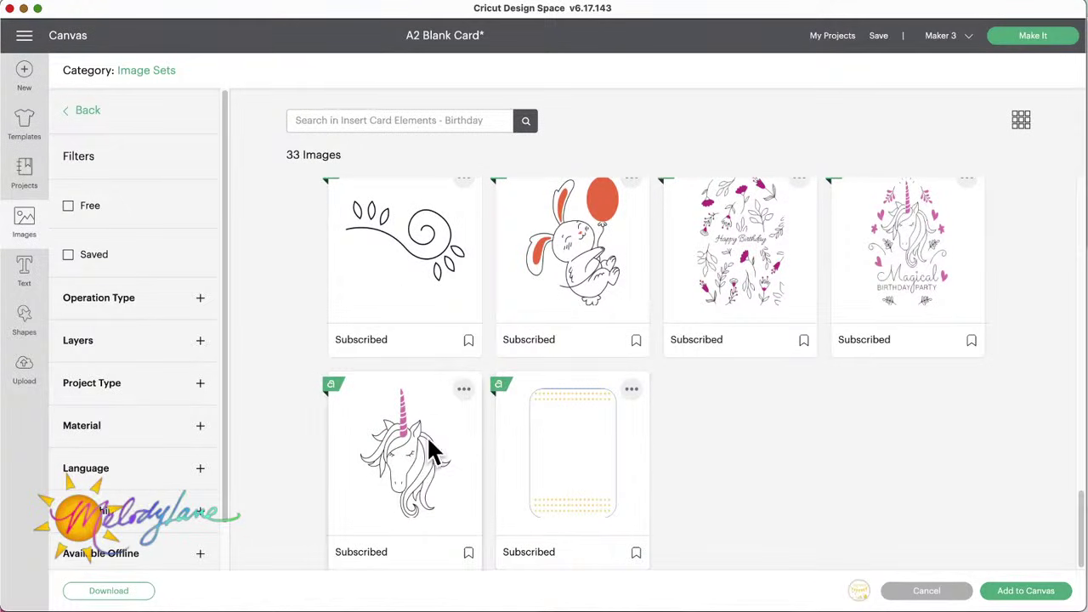
{"action": "scroll", "coordinate": [546, 387], "scroll_direction": "up", "scroll_amount": 10}
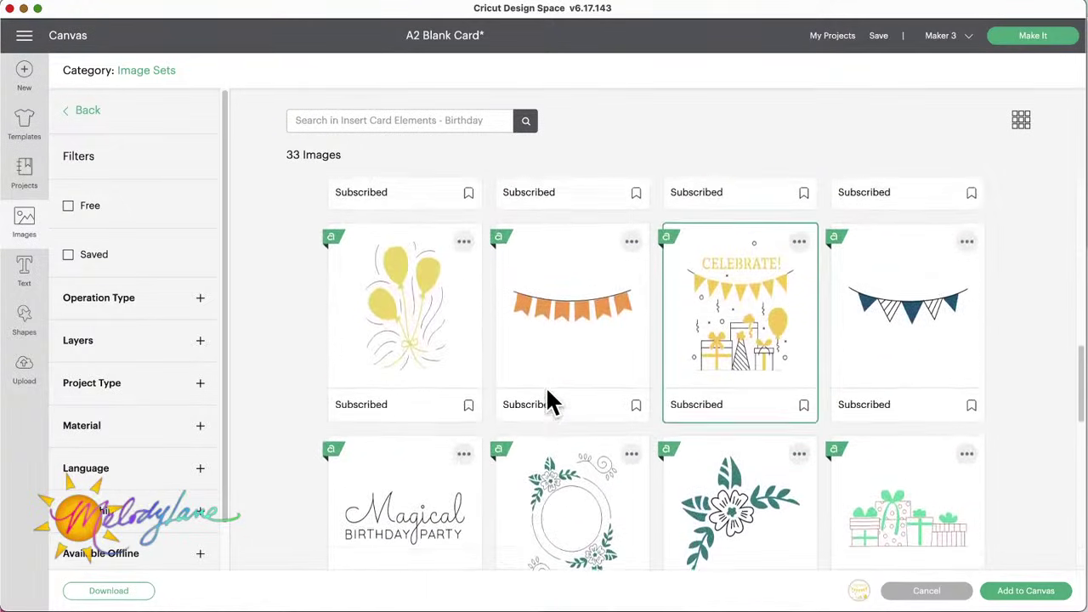
{"action": "scroll", "coordinate": [548, 399], "scroll_direction": "up", "scroll_amount": 10}
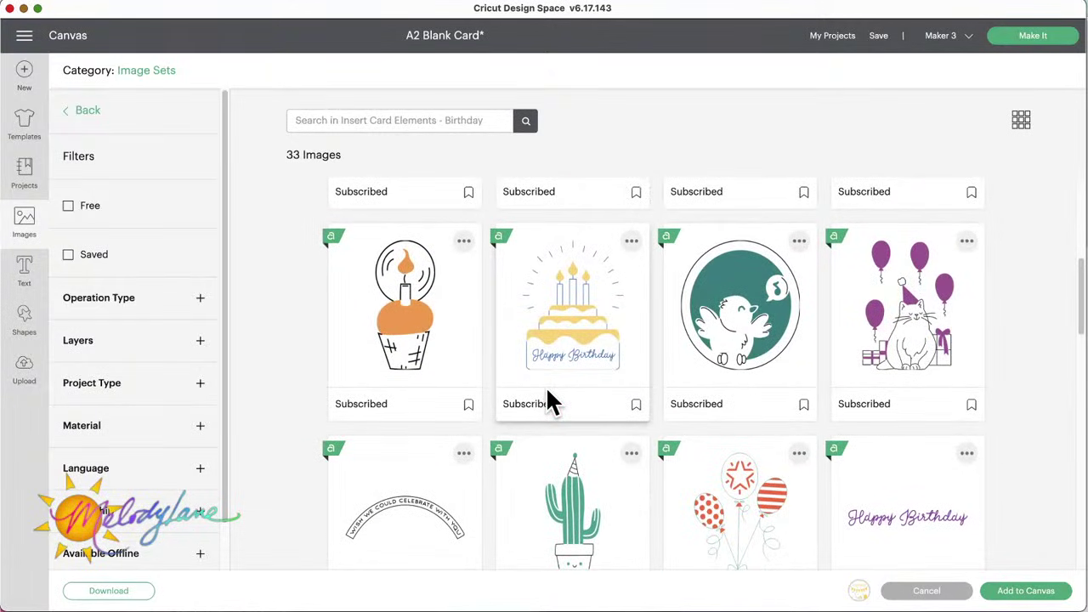
{"action": "scroll", "coordinate": [548, 403], "scroll_direction": "down", "scroll_amount": 4}
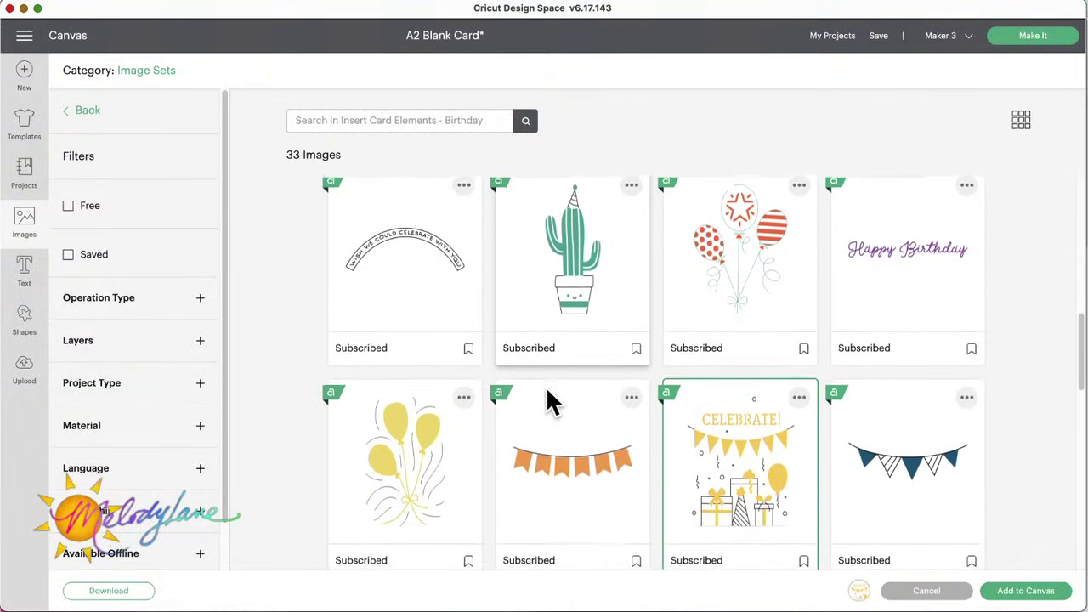
{"action": "scroll", "coordinate": [549, 403], "scroll_direction": "down", "scroll_amount": 1}
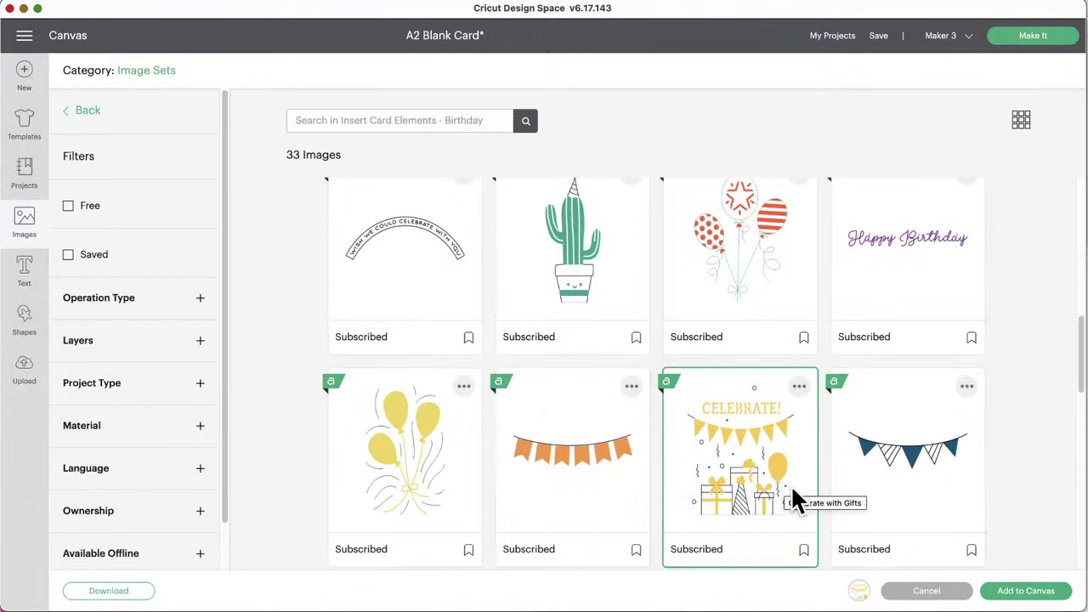
Step: Add the CELEBRATE! image to the canvas and drag it onto the card's left panel
{"action": "left_click", "coordinate": [1028, 593]}
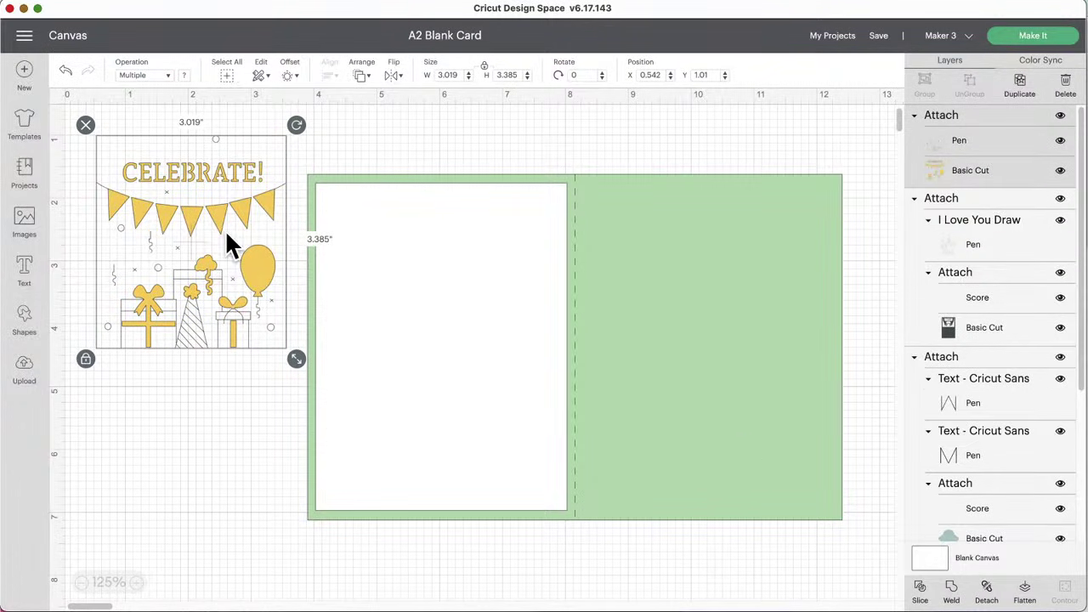
{"action": "left_click_drag", "start_coordinate": [226, 238], "coordinate": [455, 292]}
{"action": "mouse_move", "coordinate": [496, 356]}
{"action": "left_mouse_down"}
{"action": "mouse_move", "coordinate": [488, 352]}
{"action": "mouse_move", "coordinate": [498, 351]}
{"action": "left_mouse_up"}
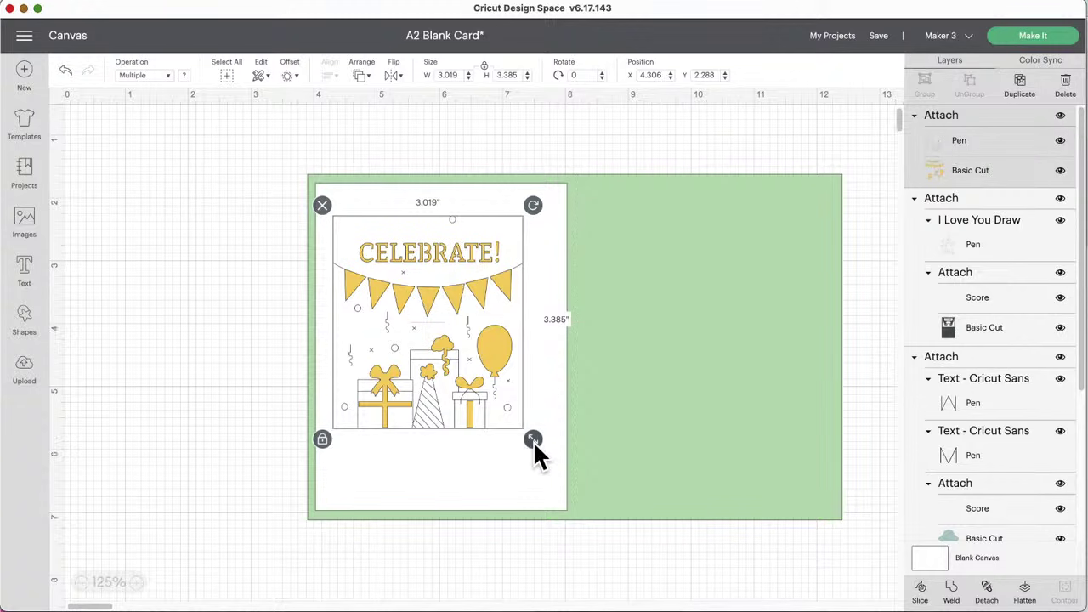
Step: Enlarge the CELEBRATE! image to about 3.803 x 4.263 in and settle it on the white panel
{"action": "left_click_drag", "start_coordinate": [533, 440], "coordinate": [550, 486]}
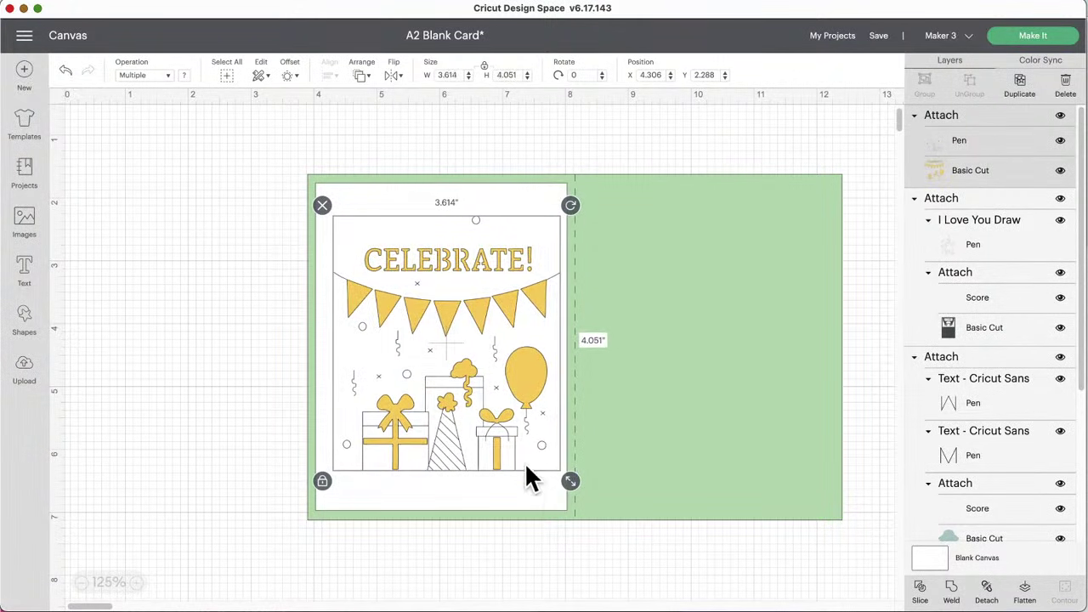
{"action": "left_click_drag", "start_coordinate": [513, 455], "coordinate": [498, 442]}
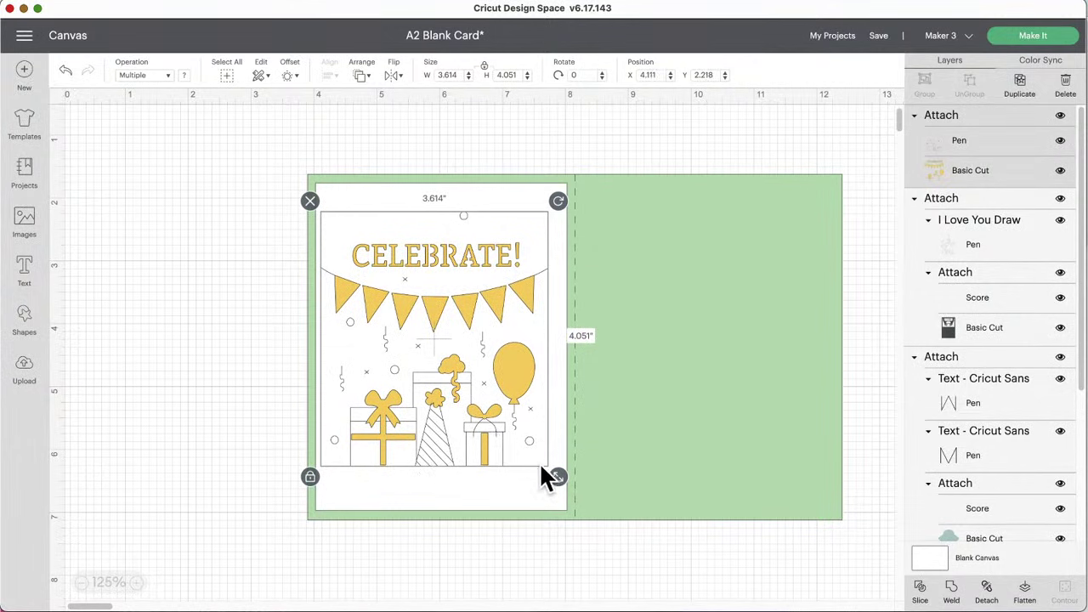
{"action": "left_click_drag", "start_coordinate": [553, 472], "coordinate": [564, 486]}
{"action": "left_click_drag", "start_coordinate": [471, 430], "coordinate": [476, 407]}
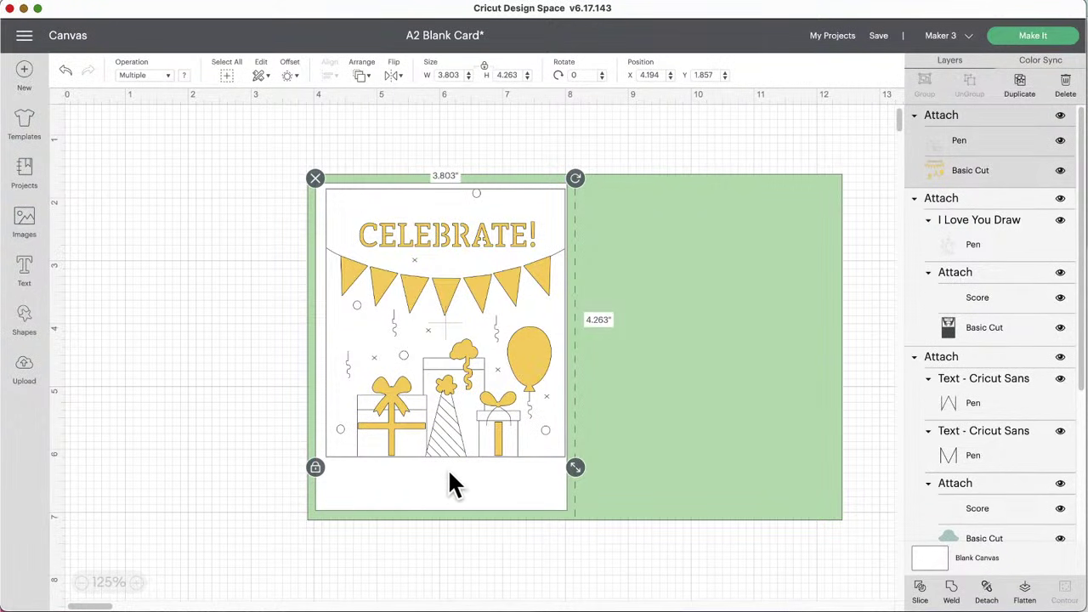
{"action": "left_click_drag", "start_coordinate": [449, 366], "coordinate": [458, 381]}
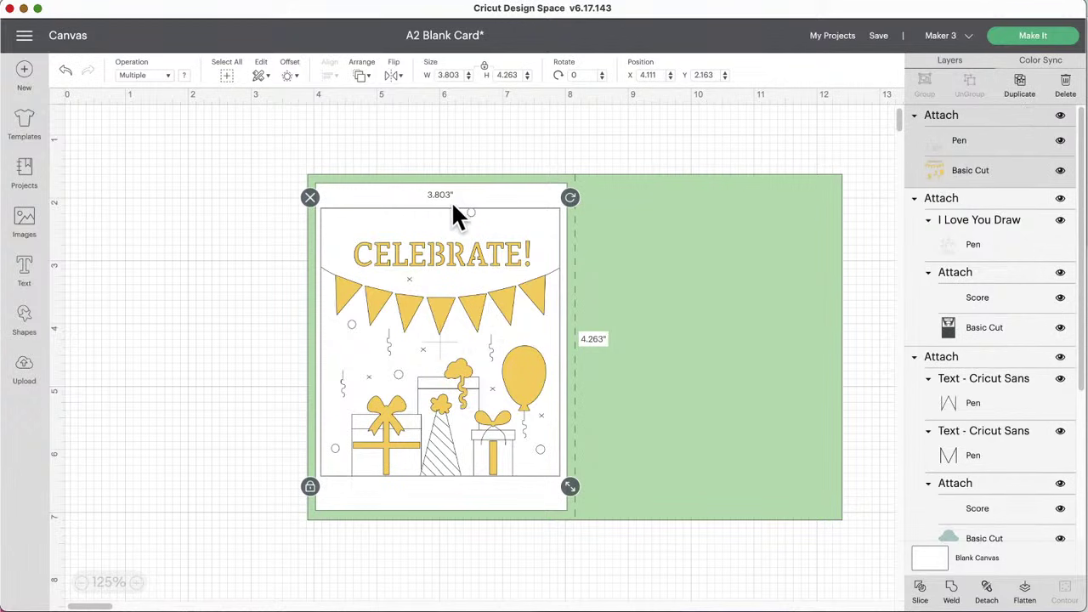
{"action": "left_click", "coordinate": [360, 196], "text": "shift"}
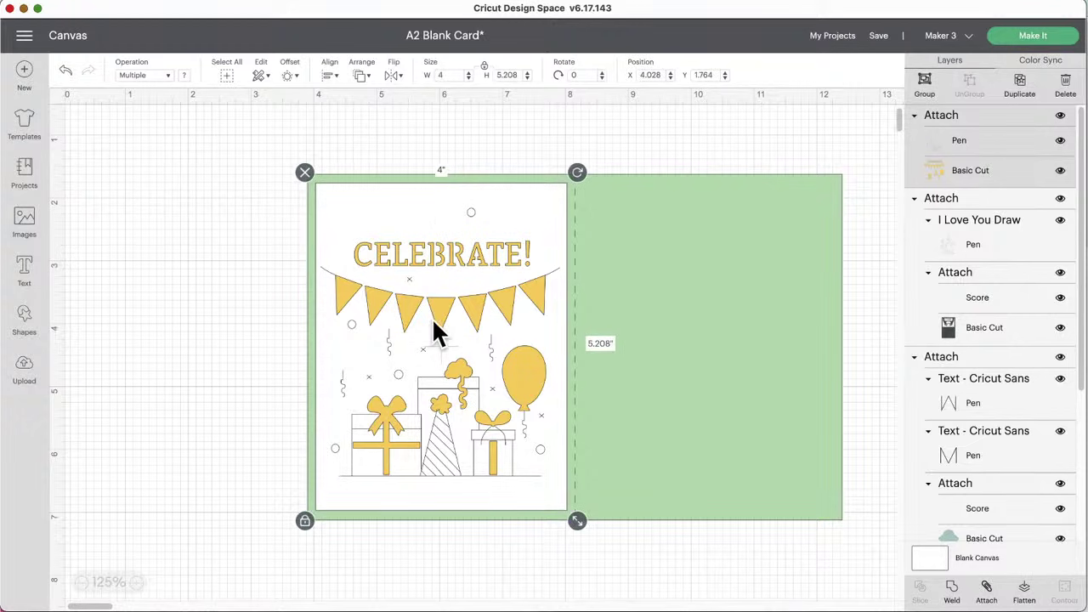
{"action": "left_click", "coordinate": [201, 272]}
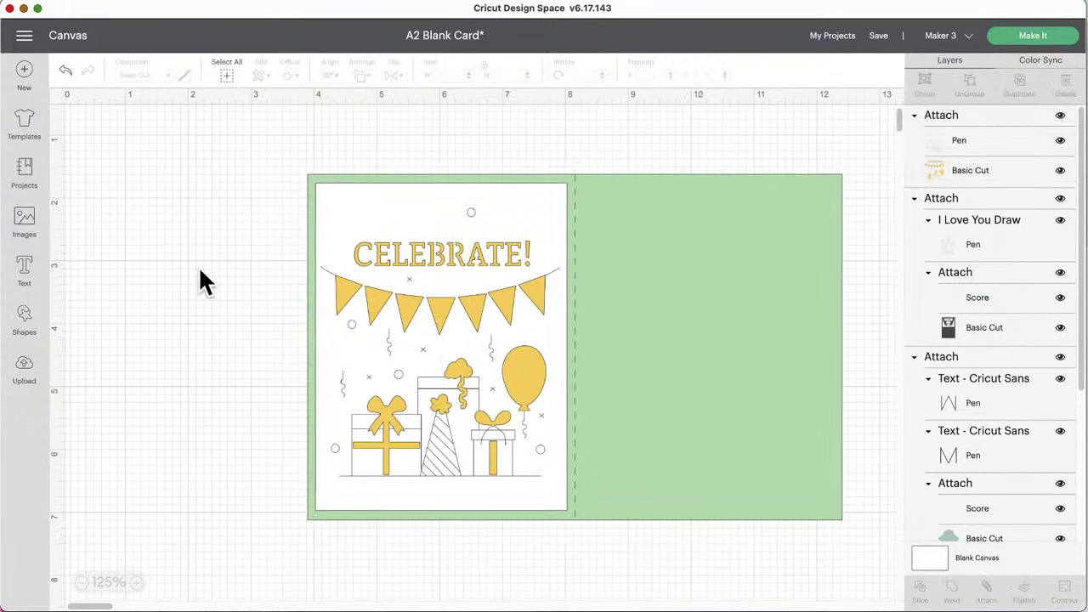
Step: Select the CELEBRATE! artwork with the 4 x 5.208 in white panel and Align > Center them
{"action": "left_click", "coordinate": [412, 284]}
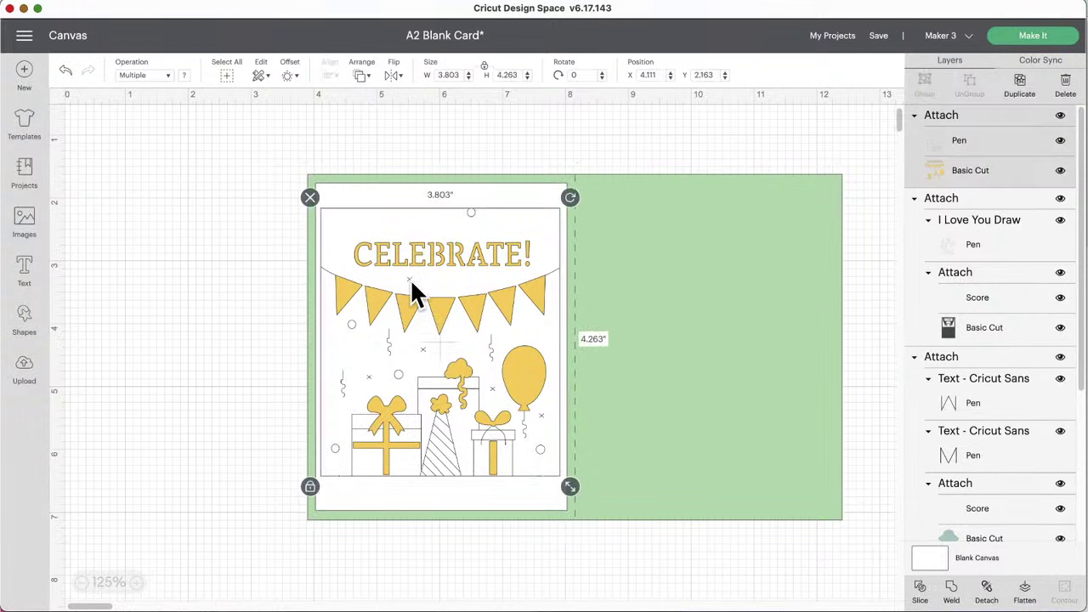
{"action": "left_click", "coordinate": [417, 204], "text": "shift"}
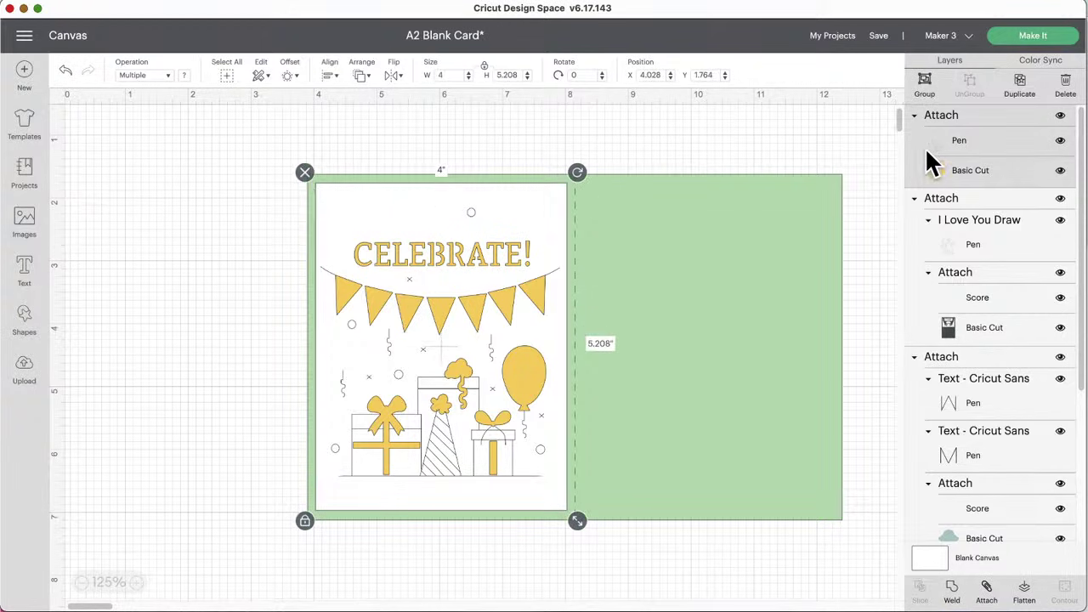
{"action": "scroll", "coordinate": [981, 398], "scroll_direction": "down", "scroll_amount": 5}
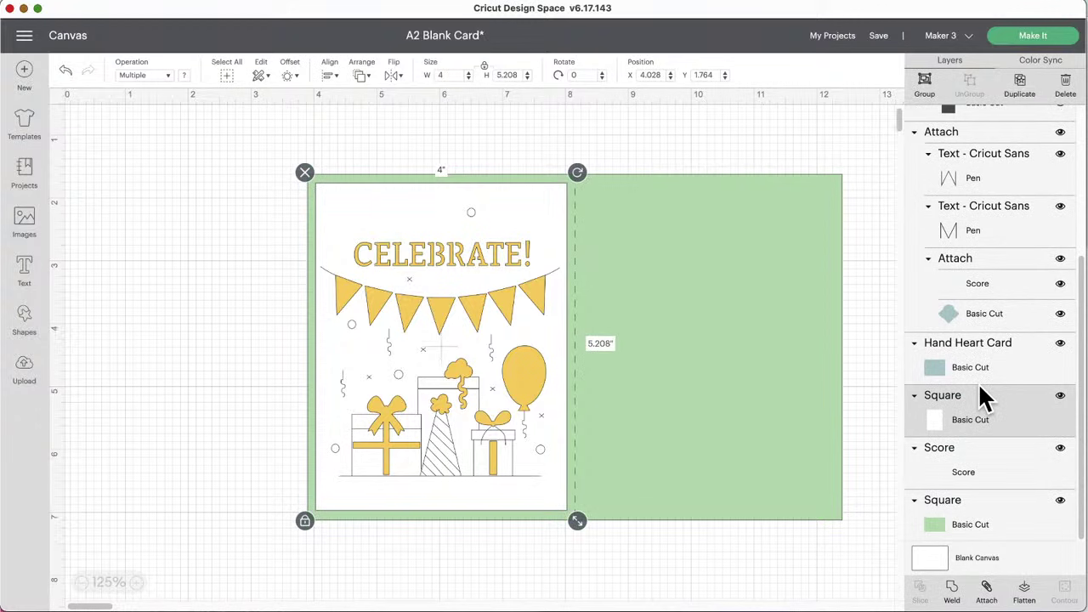
{"action": "scroll", "coordinate": [966, 419], "scroll_direction": "up", "scroll_amount": 5}
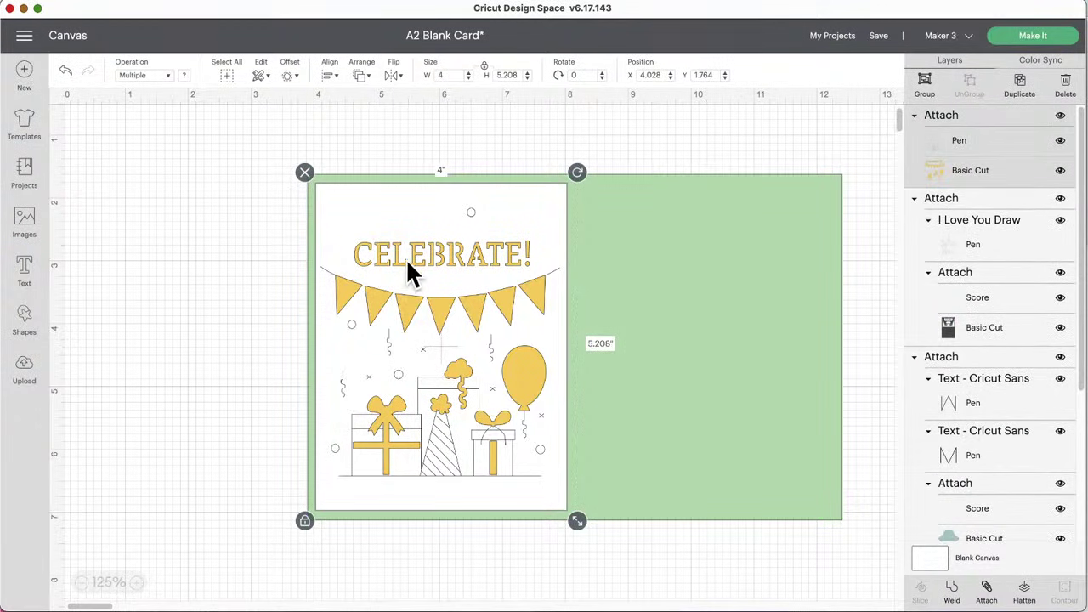
{"action": "left_click", "coordinate": [330, 75]}
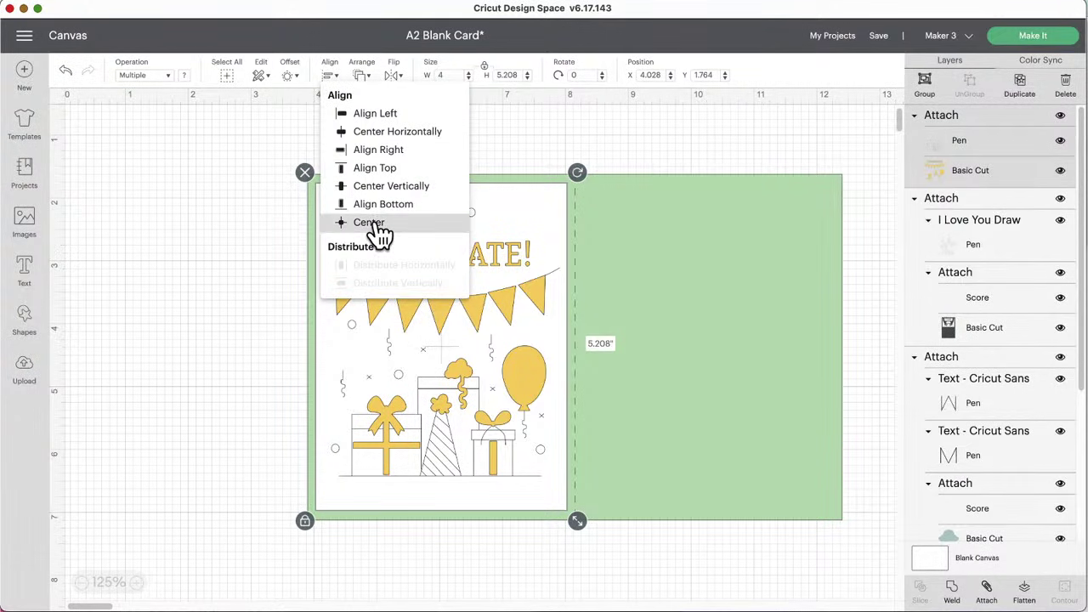
{"action": "left_click", "coordinate": [374, 222]}
{"action": "left_click", "coordinate": [358, 136]}
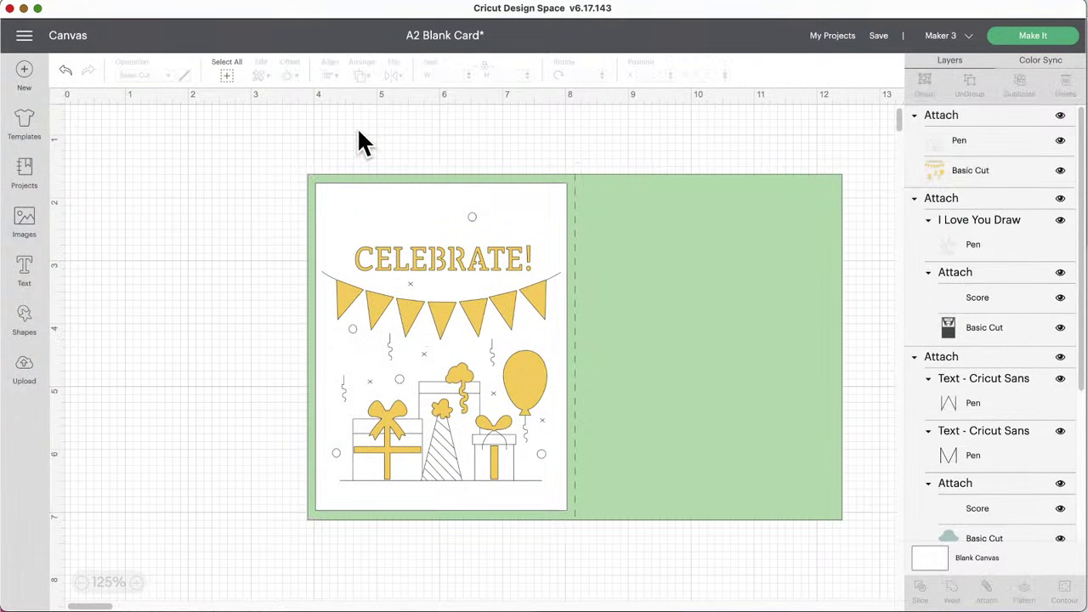
{"action": "left_click", "coordinate": [604, 306]}
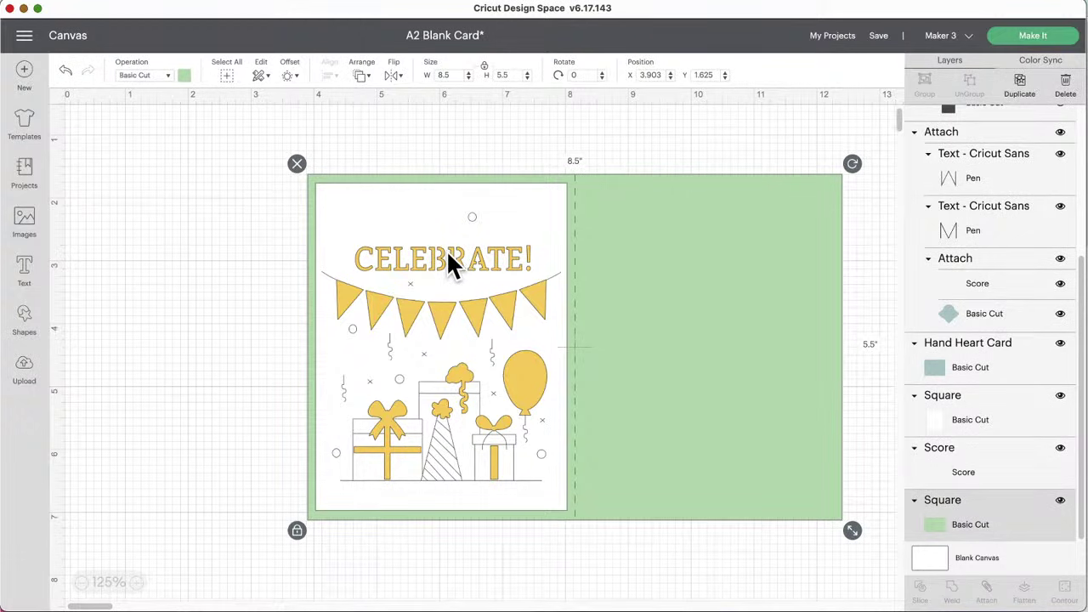
Step: Marquee-select the green base with its score line and drag them right of the white panel
{"action": "left_click_drag", "start_coordinate": [567, 154], "coordinate": [814, 209]}
{"action": "left_click_drag", "start_coordinate": [654, 268], "coordinate": [725, 273]}
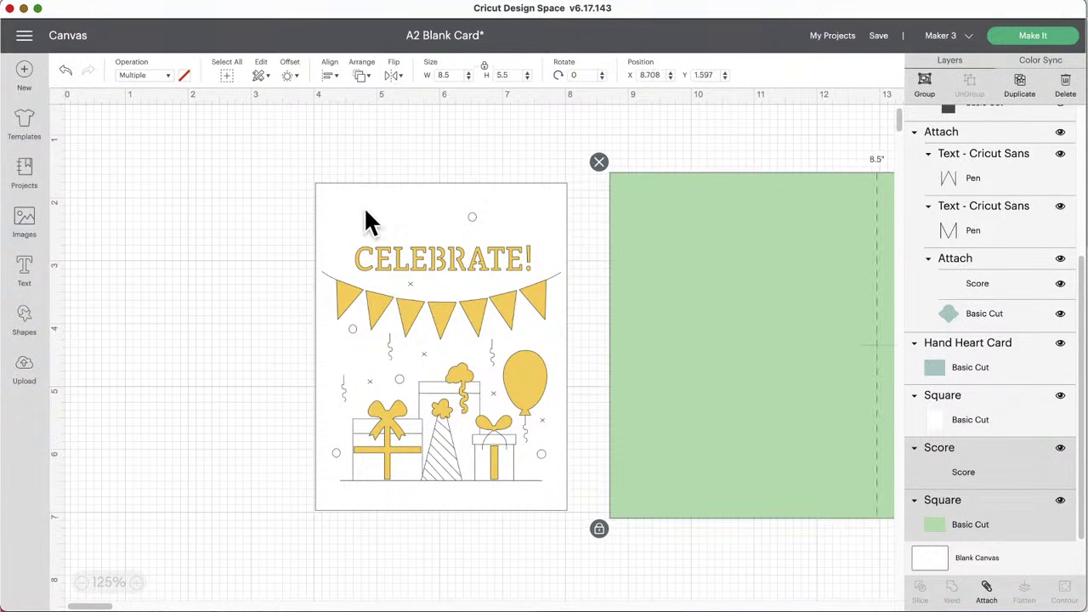
{"action": "left_click", "coordinate": [247, 255]}
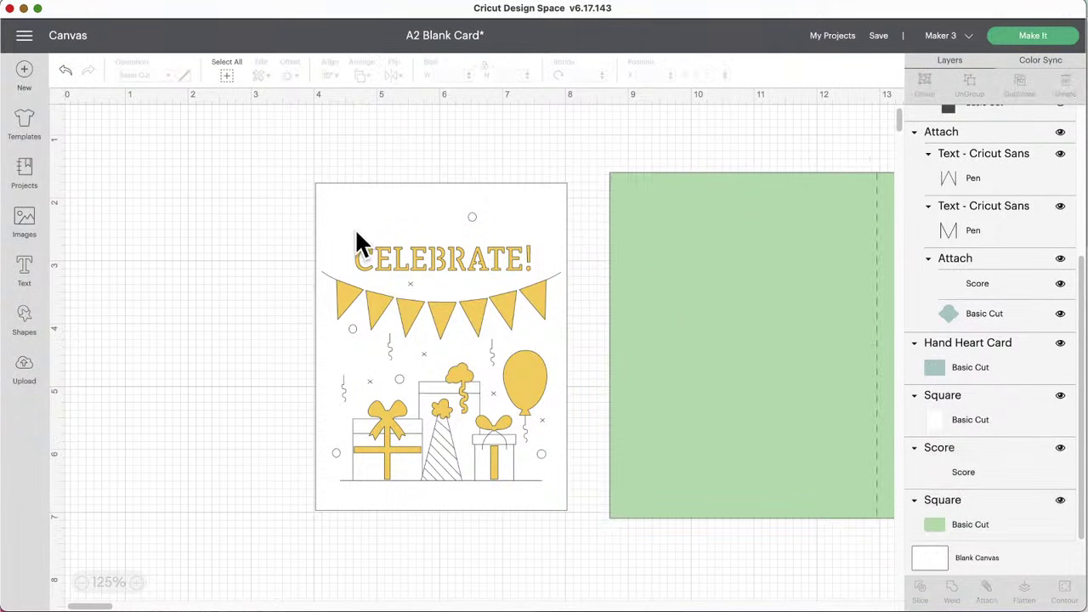
Step: Make the Blank Canvas background light orange, then marquee-select the CELEBRATE! panel pieces
{"action": "left_click", "coordinate": [933, 552]}
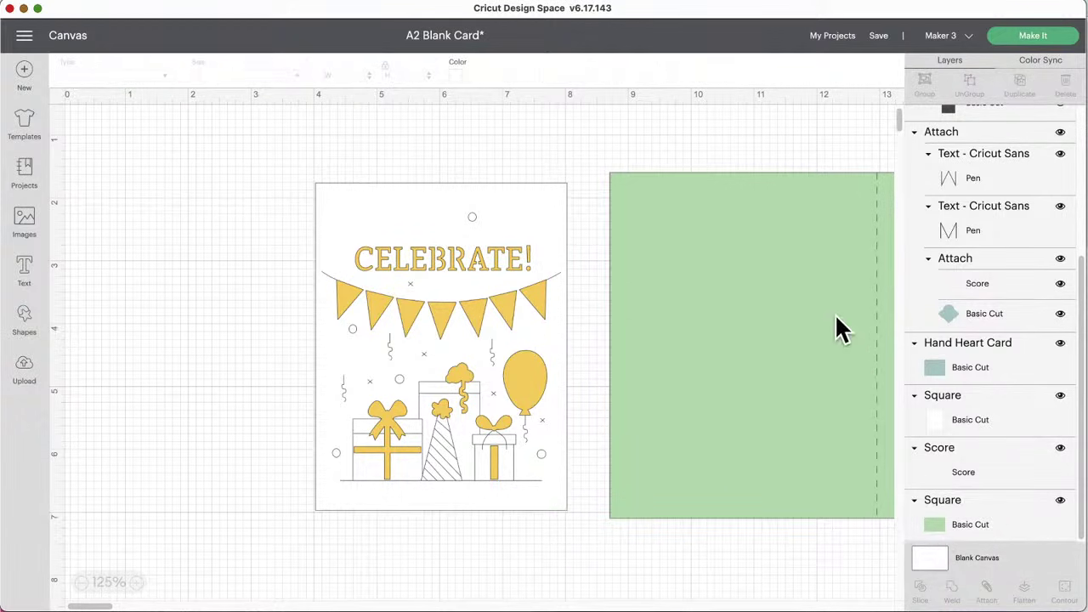
{"action": "left_click", "coordinate": [457, 78]}
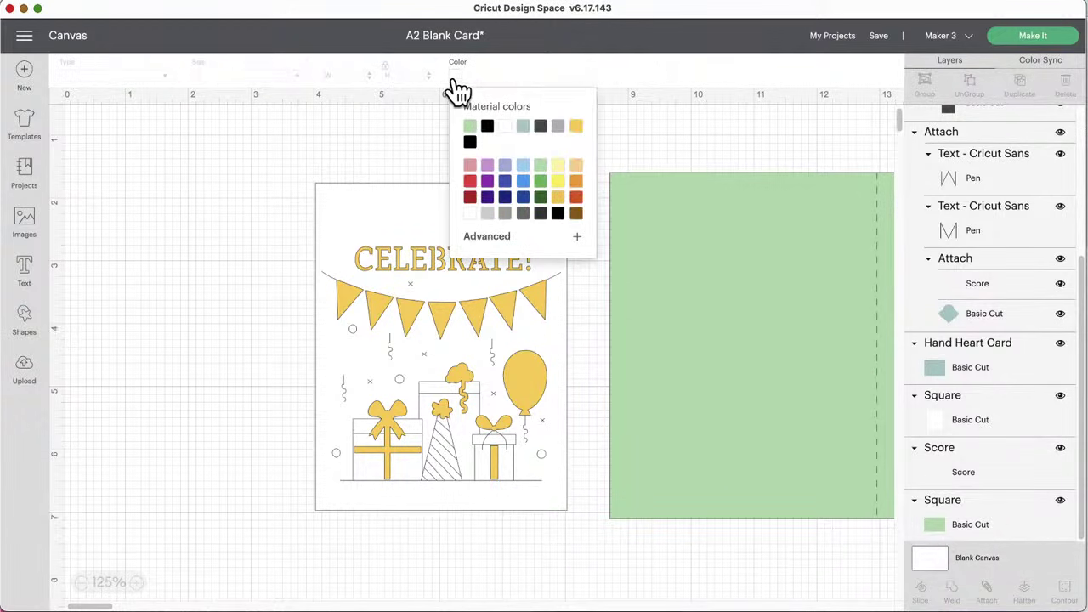
{"action": "left_click", "coordinate": [578, 165]}
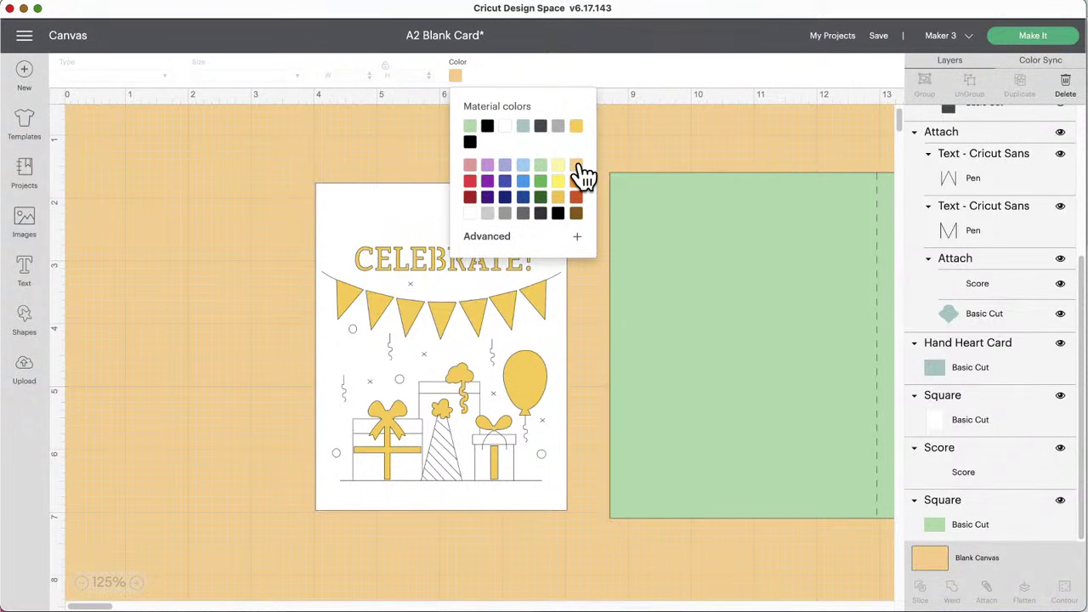
{"action": "left_click", "coordinate": [218, 190]}
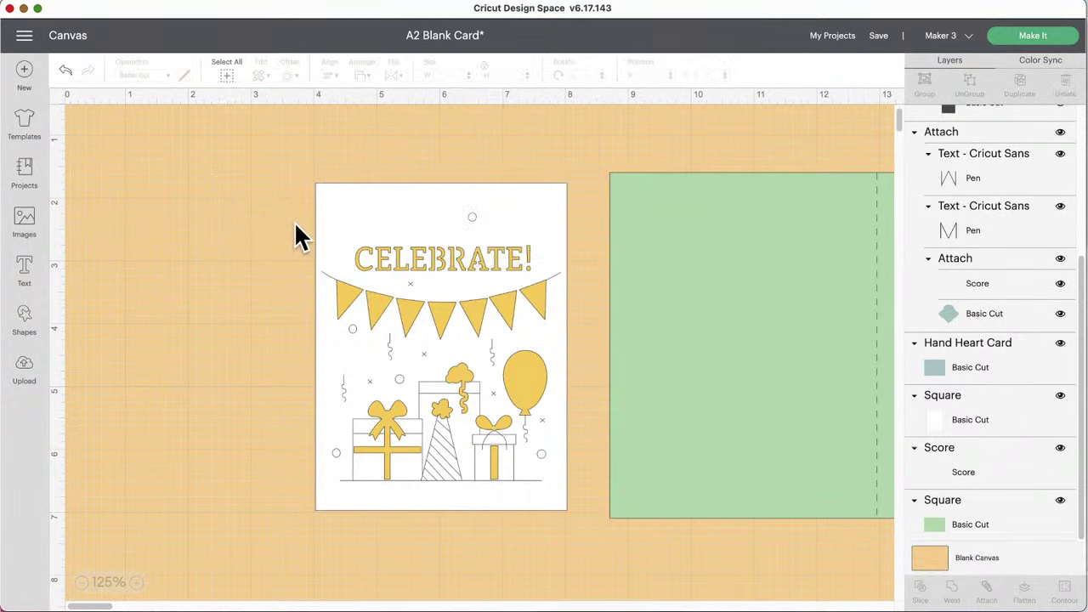
{"action": "left_click_drag", "start_coordinate": [263, 189], "coordinate": [542, 460]}
Step: Attach the panel pieces, undo that, then detach the CELEBRATE! artwork into separate layers
{"action": "left_click", "coordinate": [986, 590]}
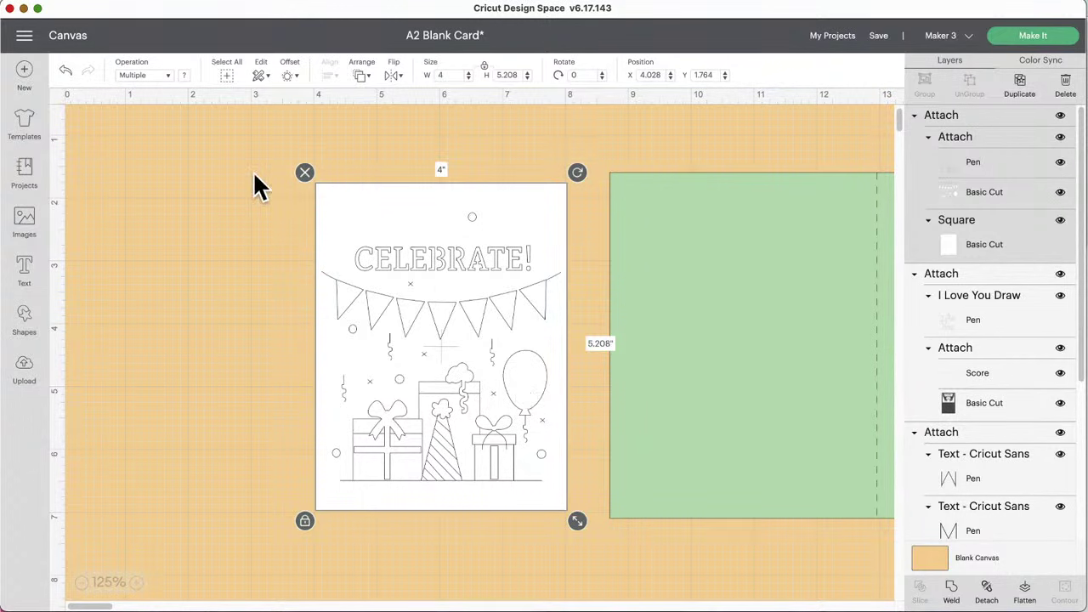
{"action": "left_click", "coordinate": [64, 71]}
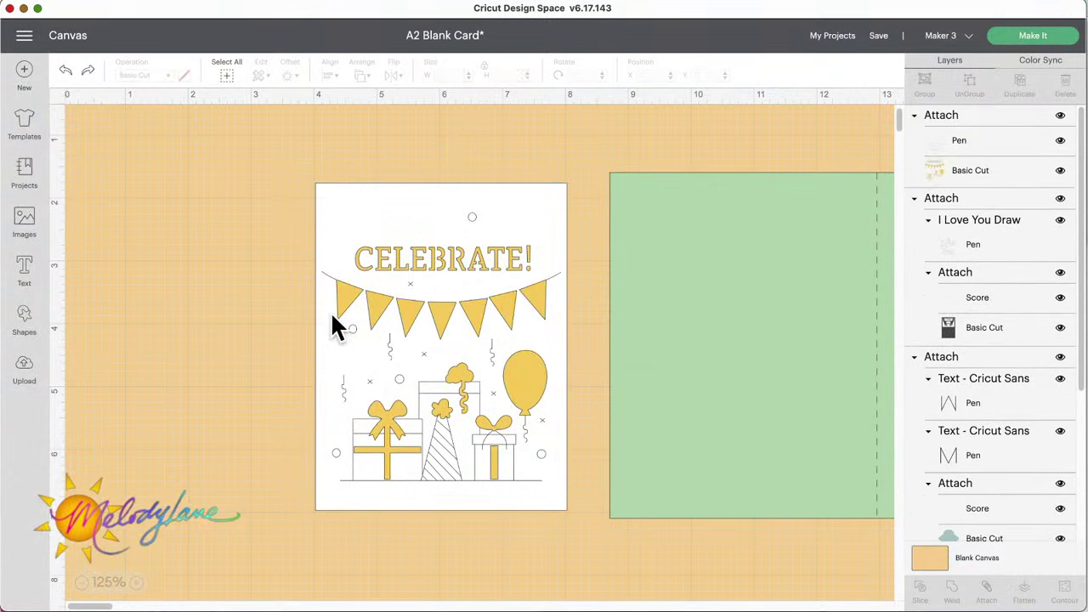
{"action": "left_click", "coordinate": [387, 314]}
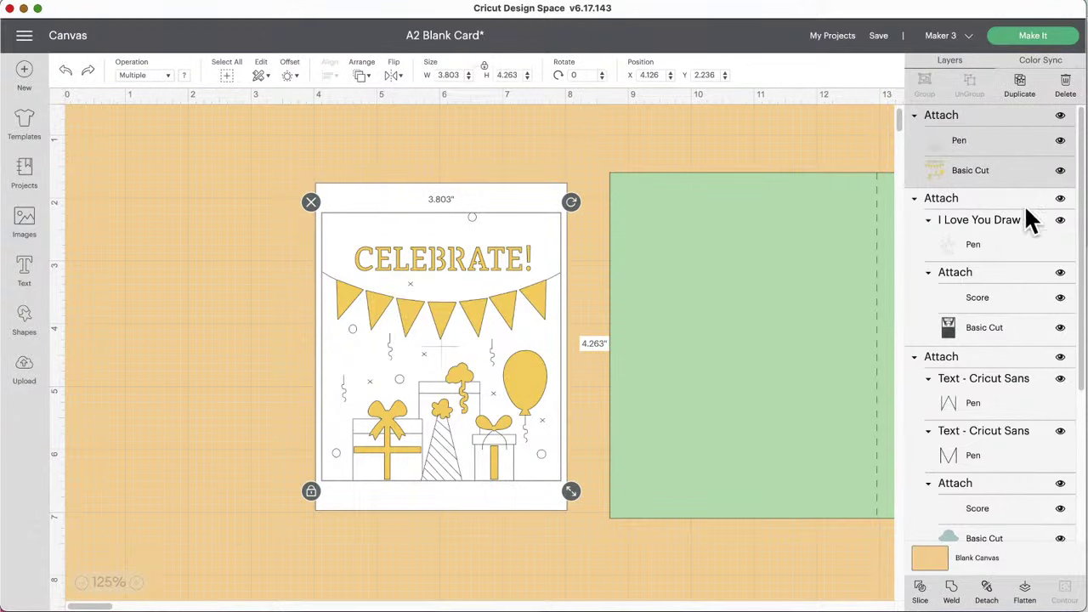
{"action": "left_click", "coordinate": [986, 589]}
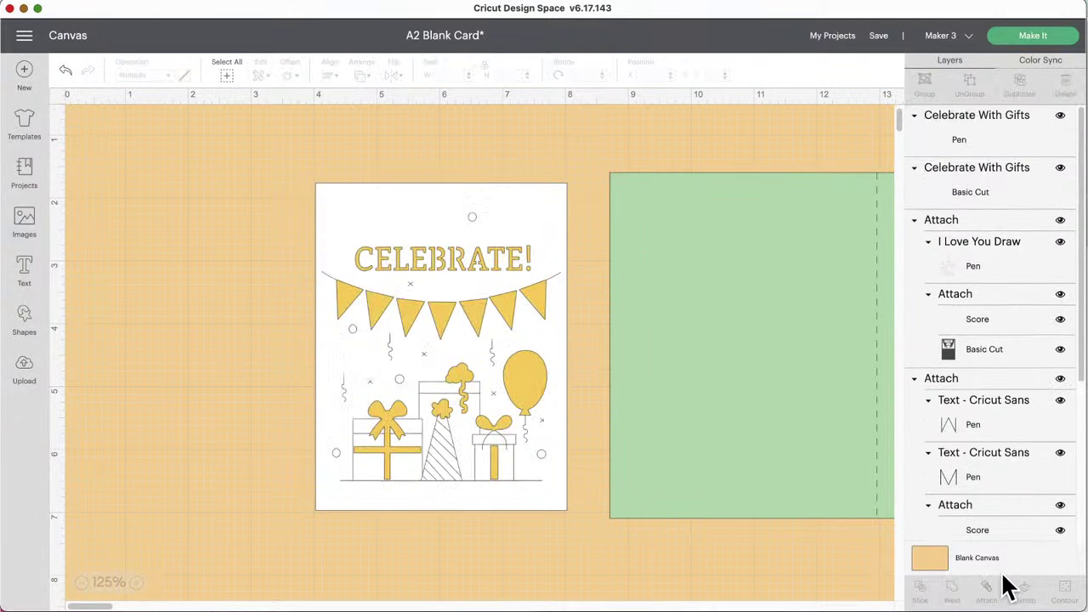
Step: Move the Celebrate With Gifts pen layer, then undo the move
{"action": "left_click", "coordinate": [969, 143]}
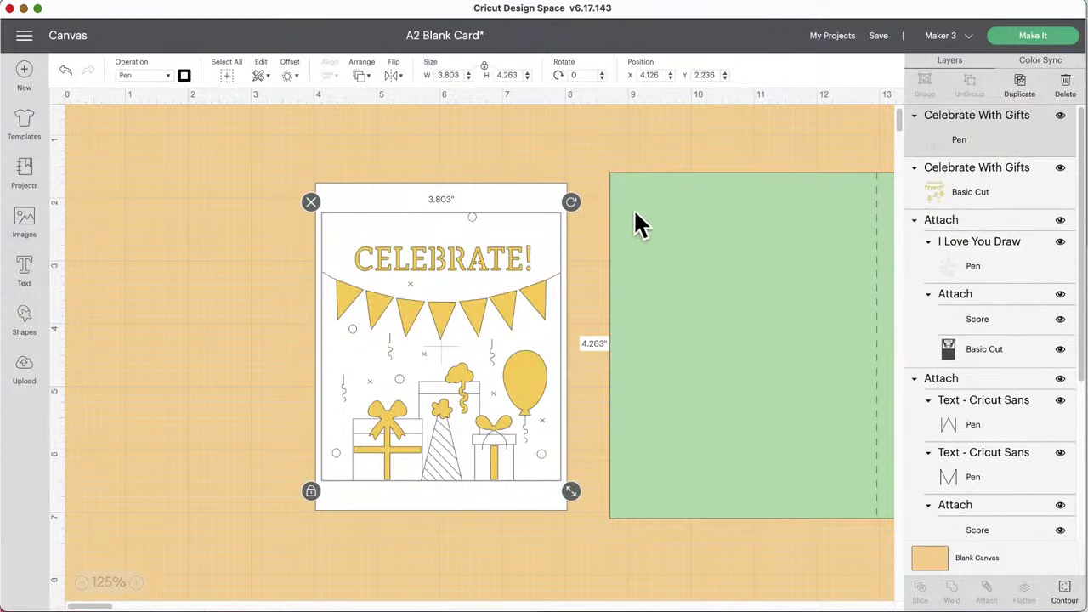
{"action": "mouse_move", "coordinate": [454, 236]}
{"action": "left_mouse_down"}
{"action": "mouse_move", "coordinate": [425, 224]}
{"action": "mouse_move", "coordinate": [444, 255]}
{"action": "mouse_move", "coordinate": [412, 217]}
{"action": "mouse_move", "coordinate": [469, 236]}
{"action": "mouse_move", "coordinate": [454, 236]}
{"action": "left_mouse_up"}
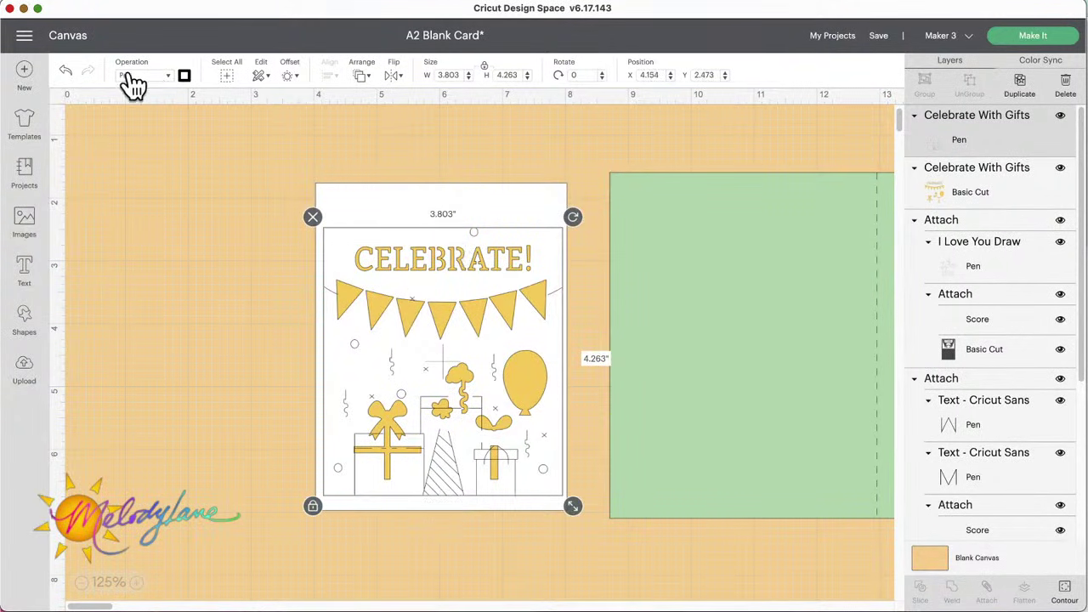
{"action": "left_click", "coordinate": [64, 73]}
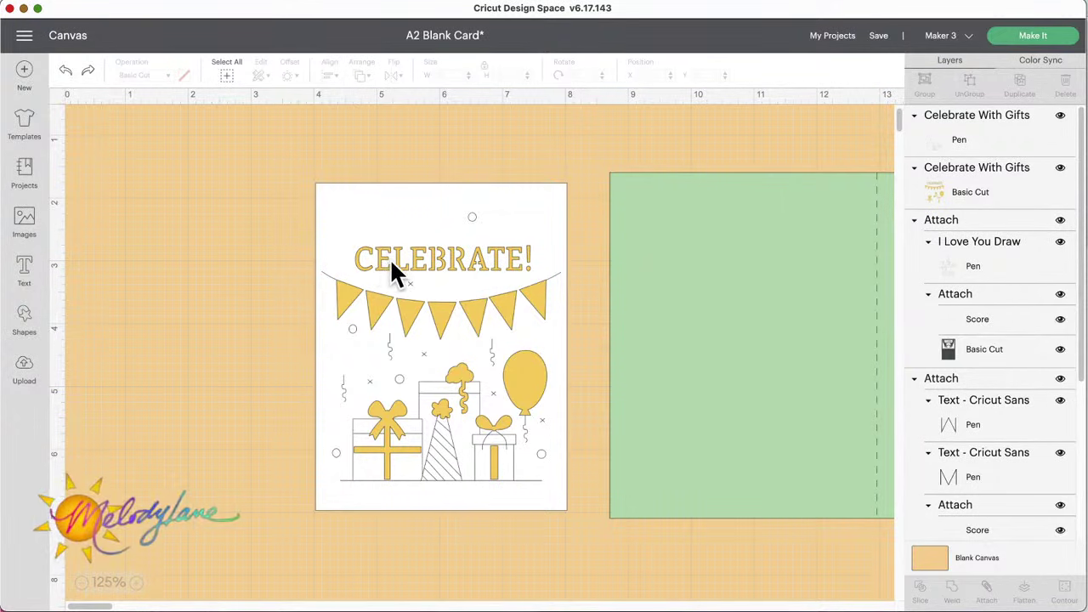
{"action": "left_click_drag", "start_coordinate": [247, 211], "coordinate": [556, 326]}
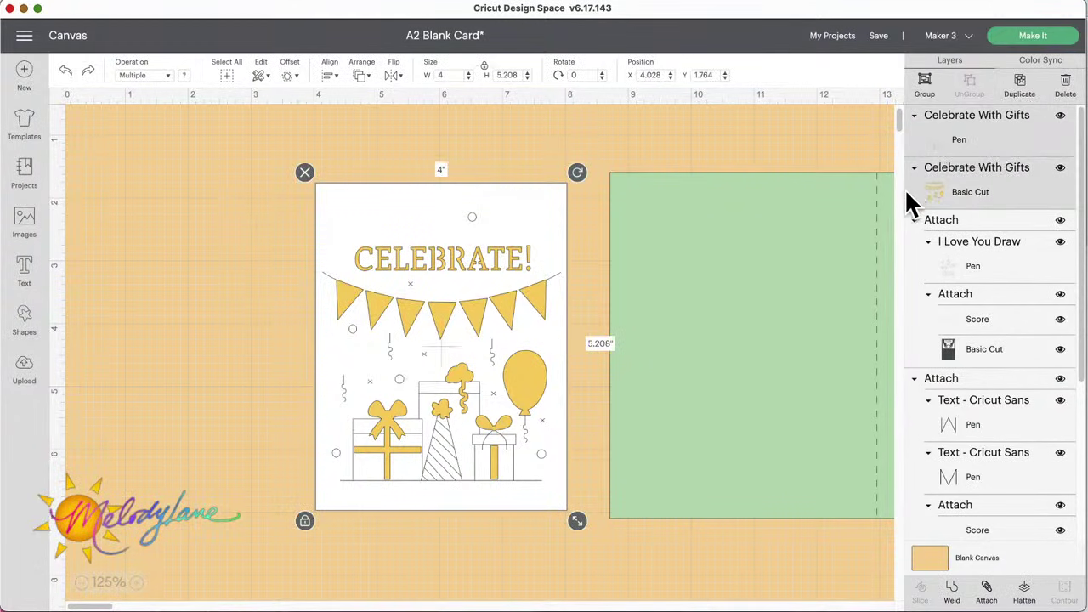
{"action": "scroll", "coordinate": [978, 188], "scroll_direction": "down", "scroll_amount": 5}
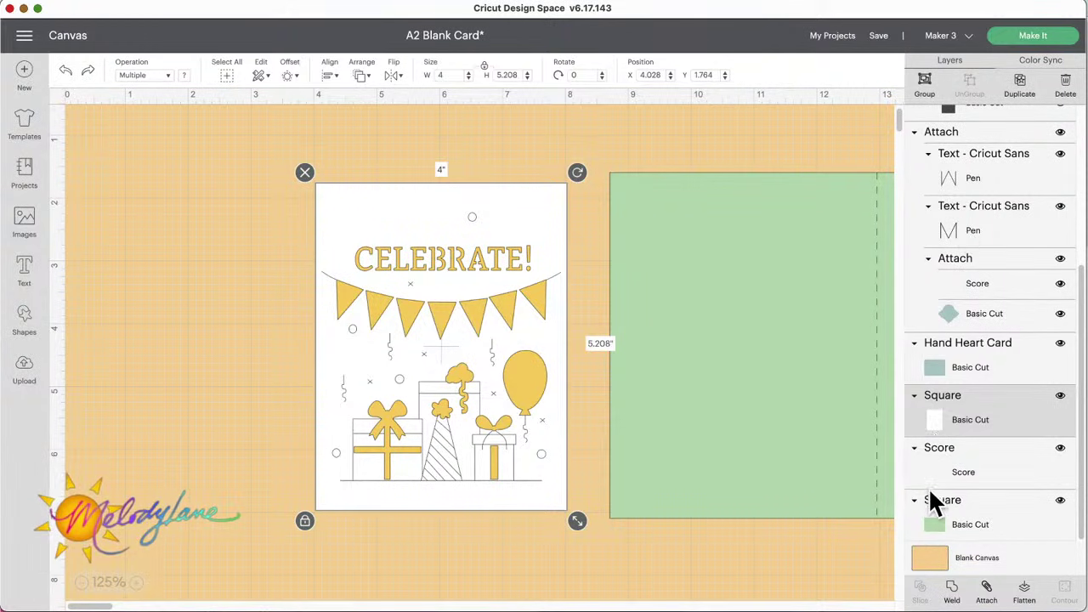
{"action": "left_click", "coordinate": [572, 576]}
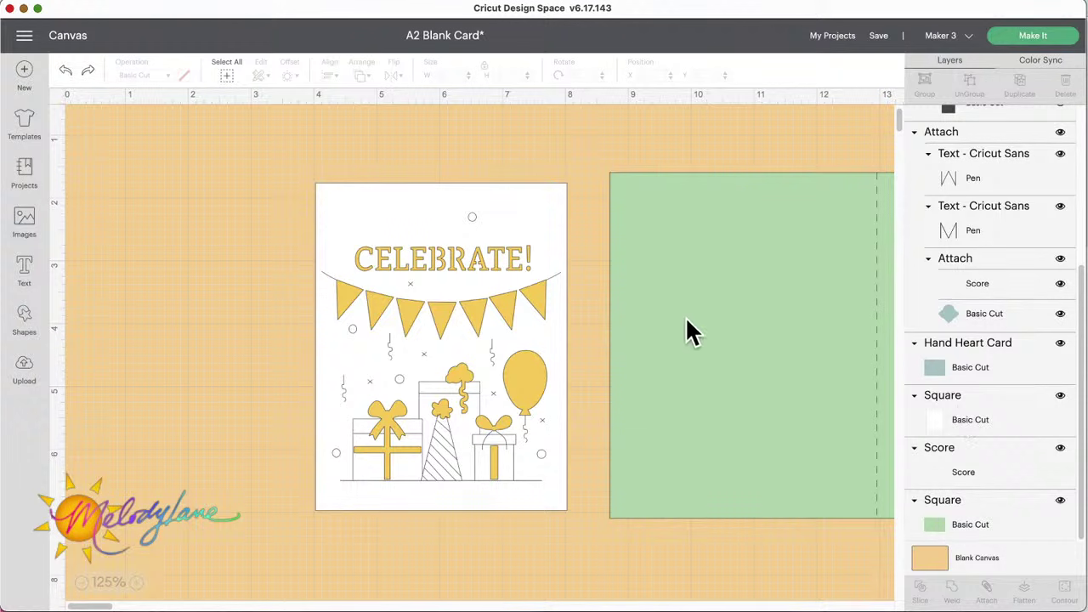
{"action": "left_click", "coordinate": [481, 257]}
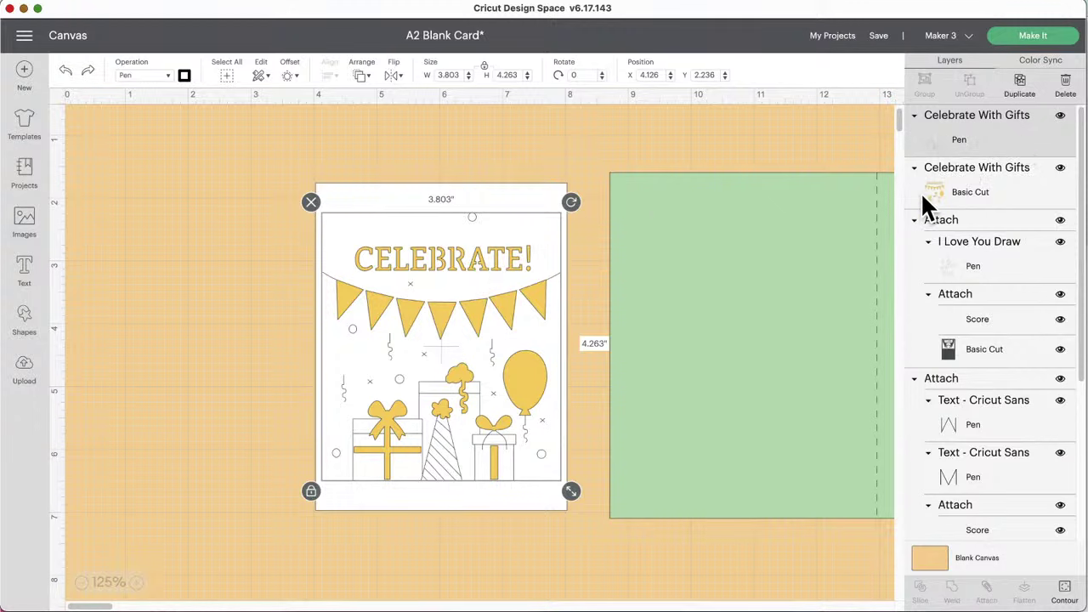
{"action": "left_click", "coordinate": [194, 287]}
{"action": "left_click", "coordinate": [420, 281]}
{"action": "left_click", "coordinate": [514, 161]}
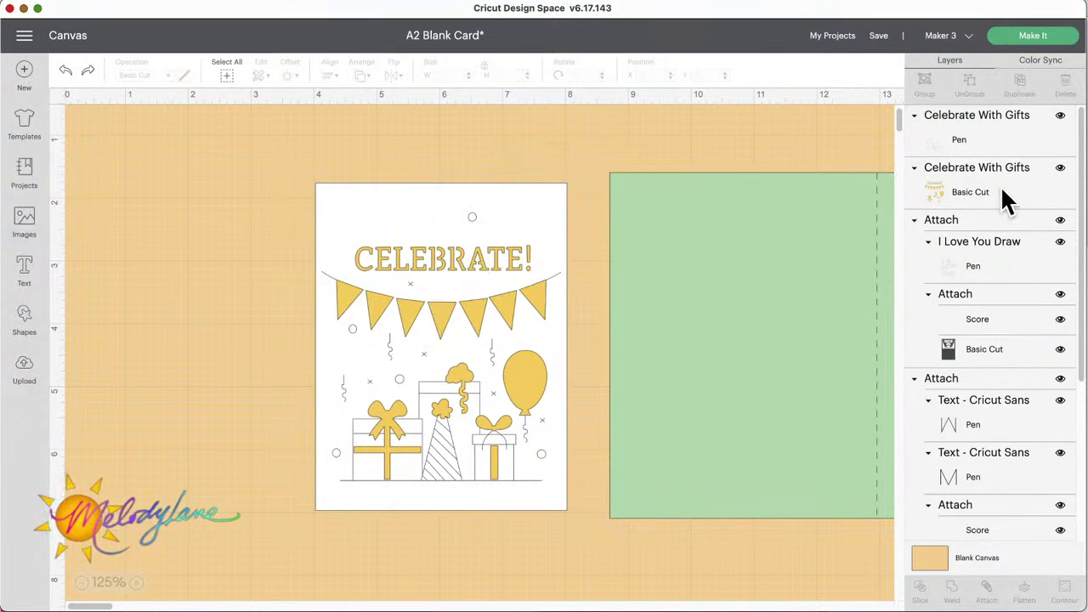
Step: Select the inner Celebrate With Gifts artwork together with the white card base, then deselect
{"action": "left_click", "coordinate": [967, 197]}
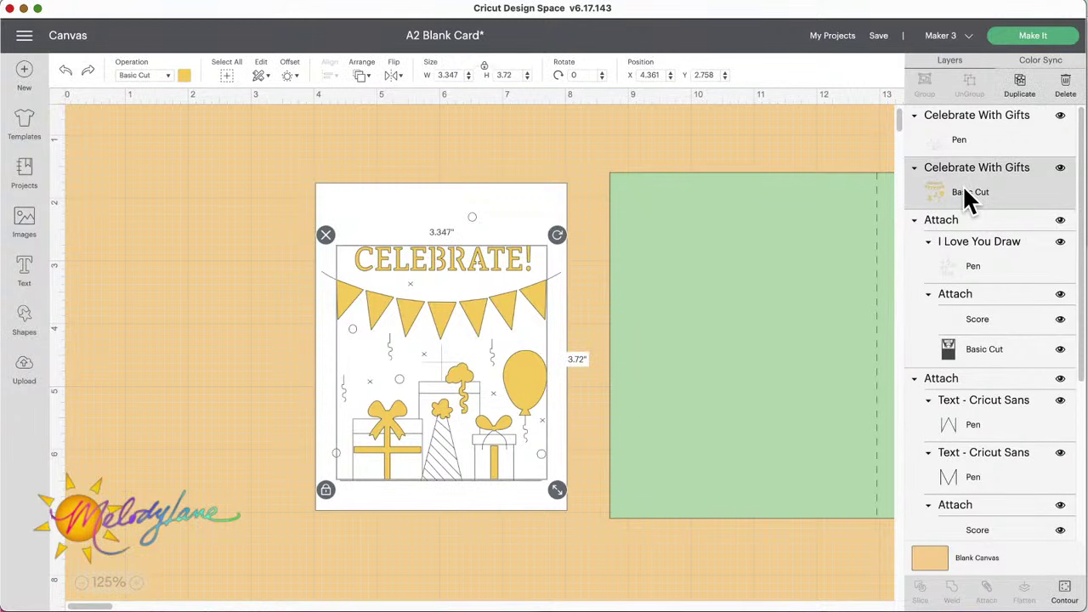
{"action": "left_click", "coordinate": [563, 195], "text": "shift"}
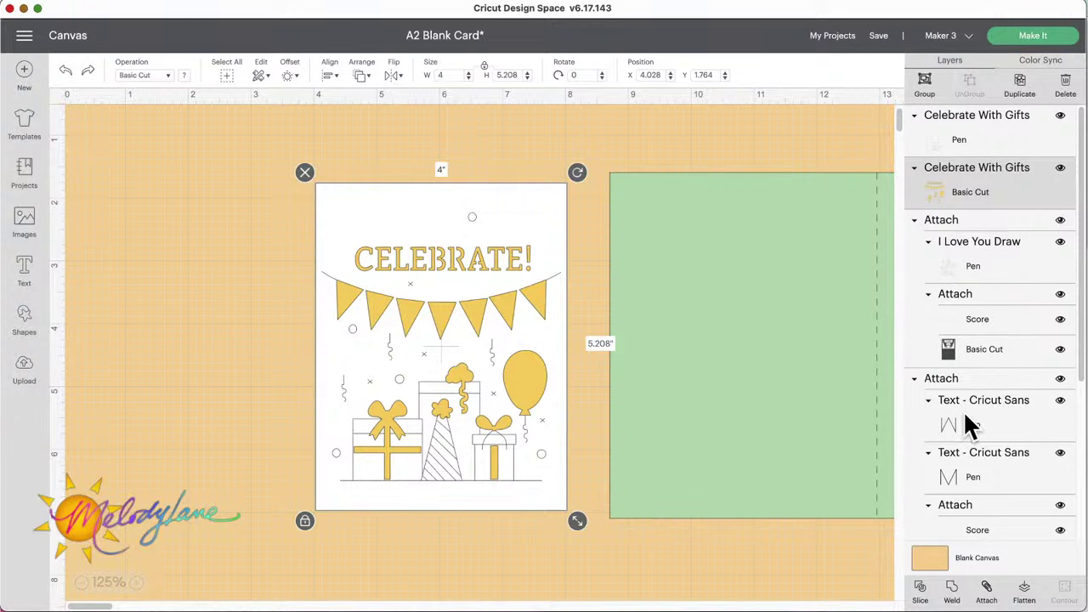
{"action": "scroll", "coordinate": [969, 425], "scroll_direction": "down", "scroll_amount": 5}
{"action": "scroll", "coordinate": [967, 425], "scroll_direction": "up", "scroll_amount": 5}
{"action": "left_click", "coordinate": [273, 120]}
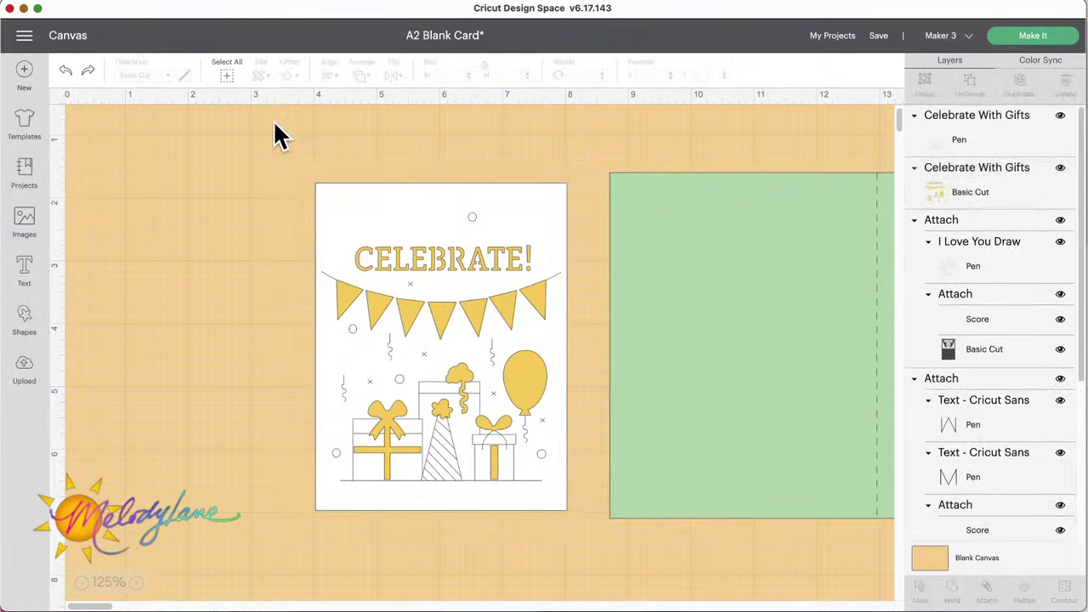
{"action": "scroll", "coordinate": [274, 120], "scroll_direction": "down", "scroll_amount": 1}
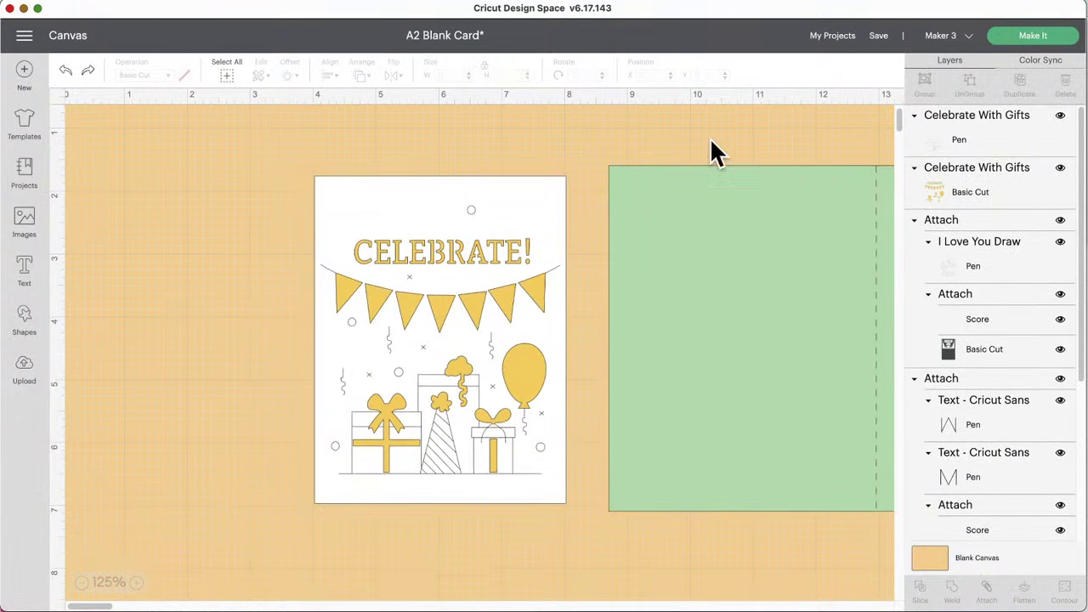
Step: Drag the yellow Basic Cut layer above the Pen layer, then select the artwork with the white base
{"action": "left_click", "coordinate": [919, 188]}
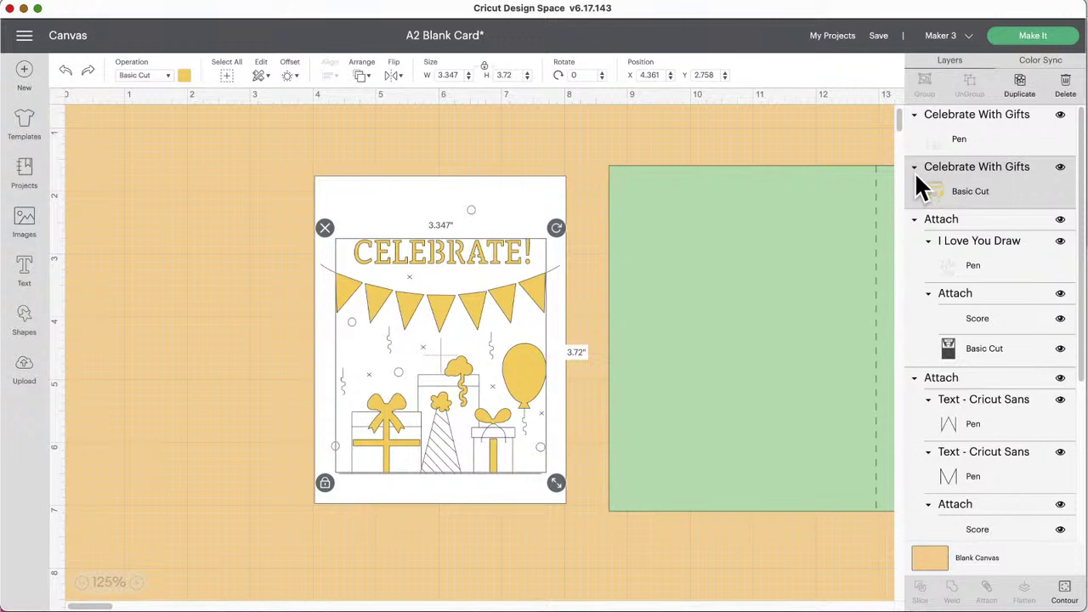
{"action": "left_click_drag", "start_coordinate": [915, 172], "coordinate": [915, 122]}
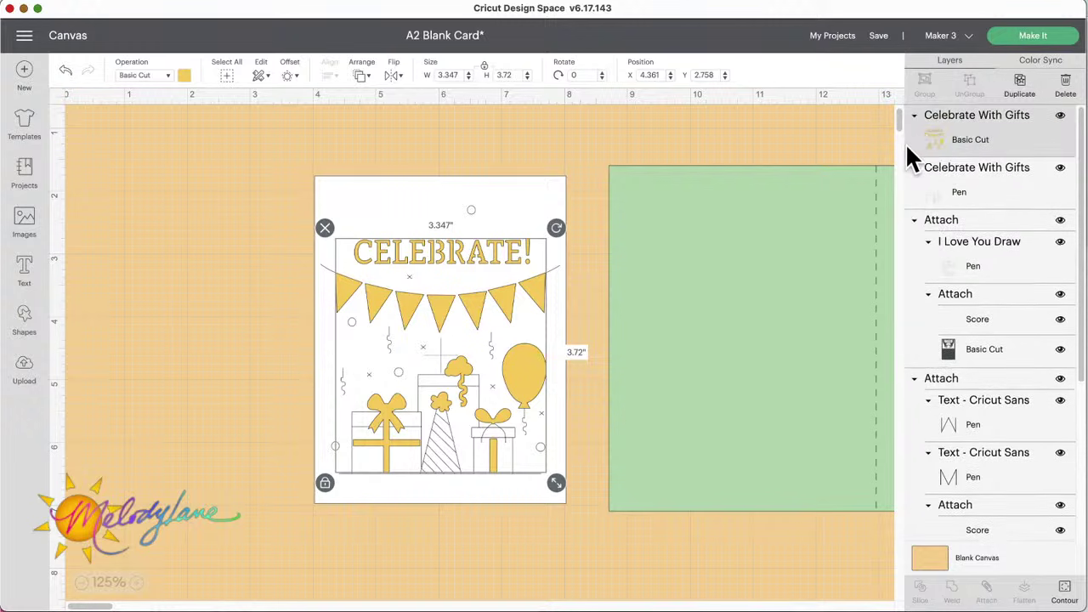
{"action": "left_click", "coordinate": [578, 147]}
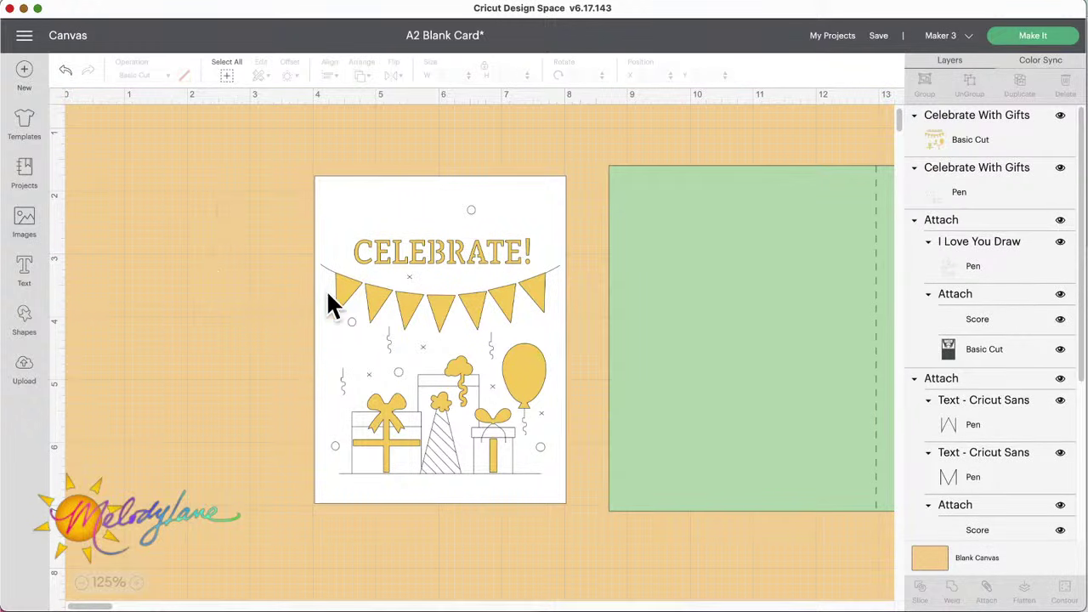
{"action": "left_click", "coordinate": [442, 298]}
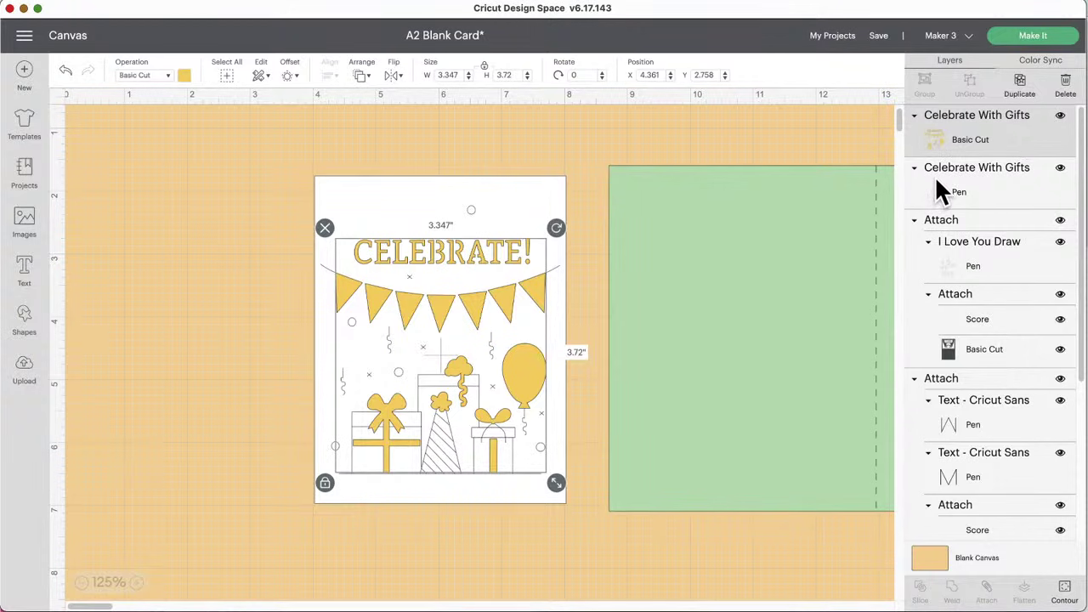
{"action": "left_click", "coordinate": [534, 194], "text": "shift"}
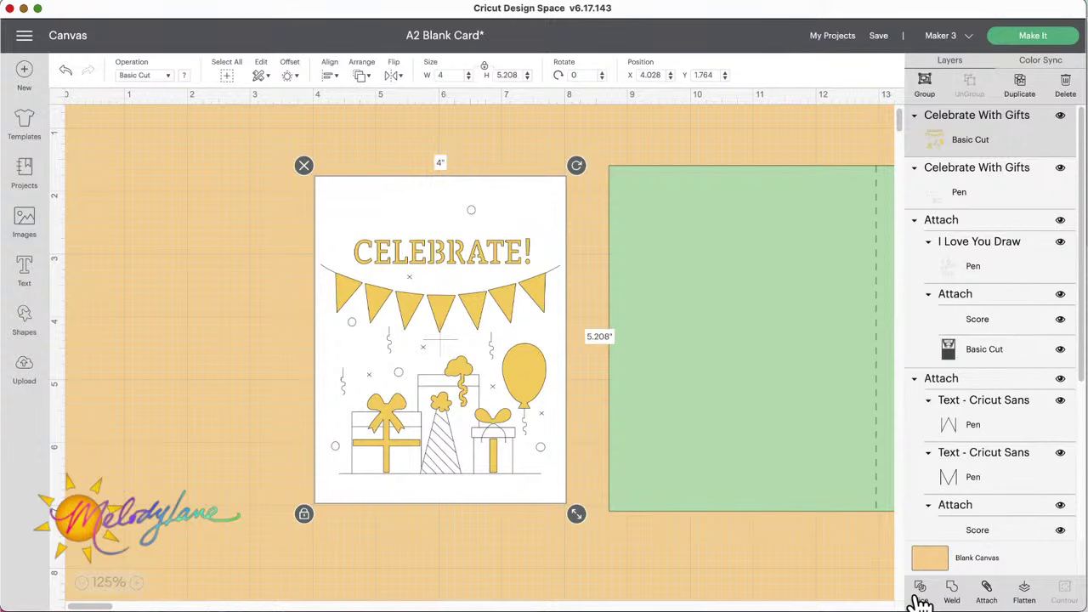
Step: Slice the yellow CELEBRATE! artwork out of the white panel and move the yellow pieces left
{"action": "left_click", "coordinate": [919, 591]}
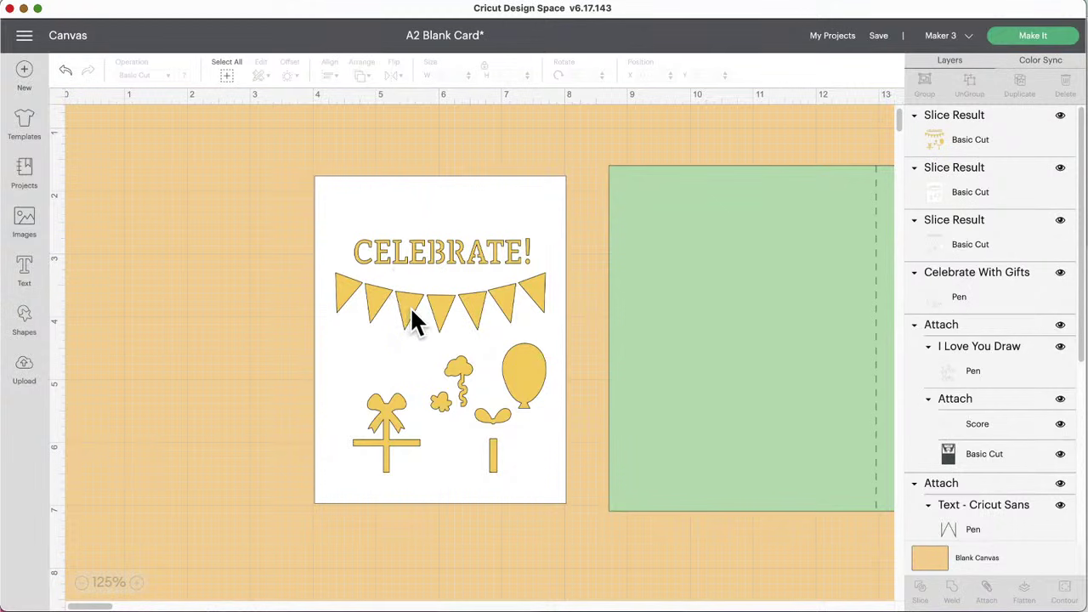
{"action": "left_click_drag", "start_coordinate": [408, 305], "coordinate": [147, 319]}
{"action": "left_click", "coordinate": [378, 303]}
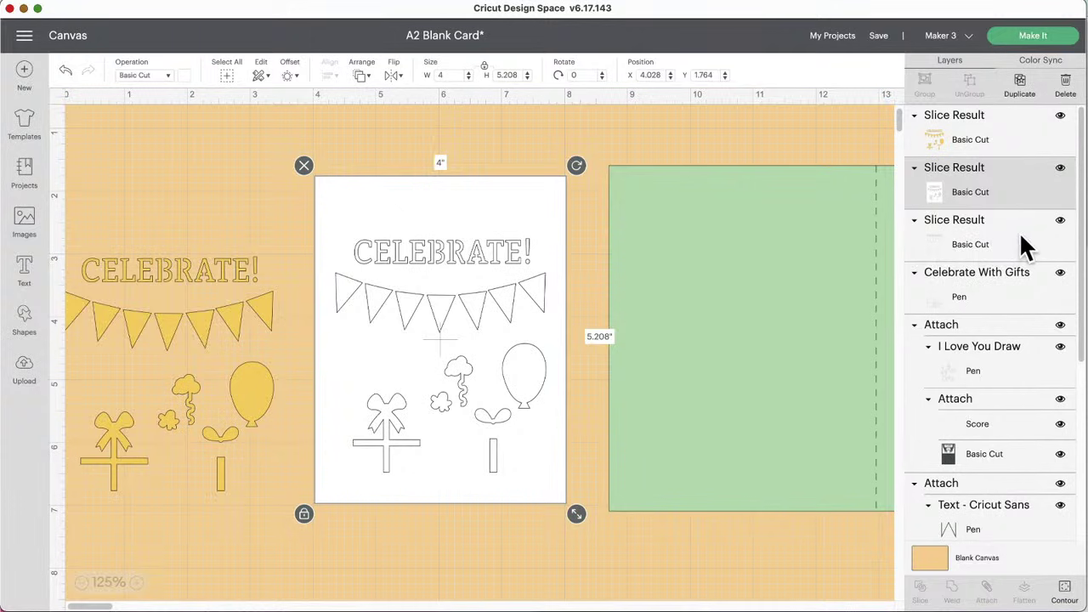
Step: Hide the third Slice Result and send the cut-out white card behind the pen drawing
{"action": "left_click", "coordinate": [1061, 223]}
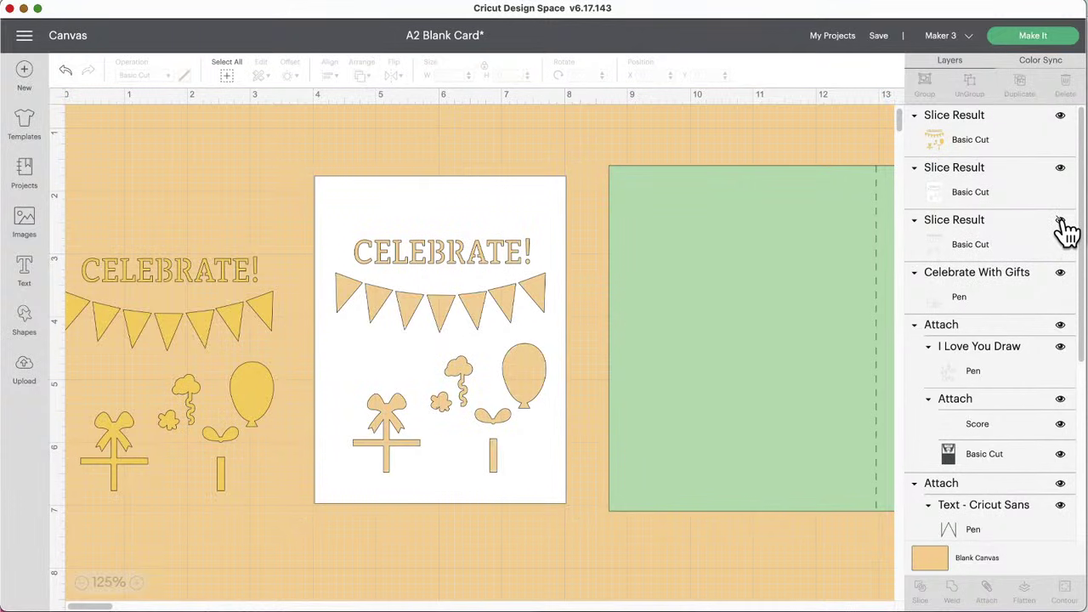
{"action": "left_click", "coordinate": [1061, 221]}
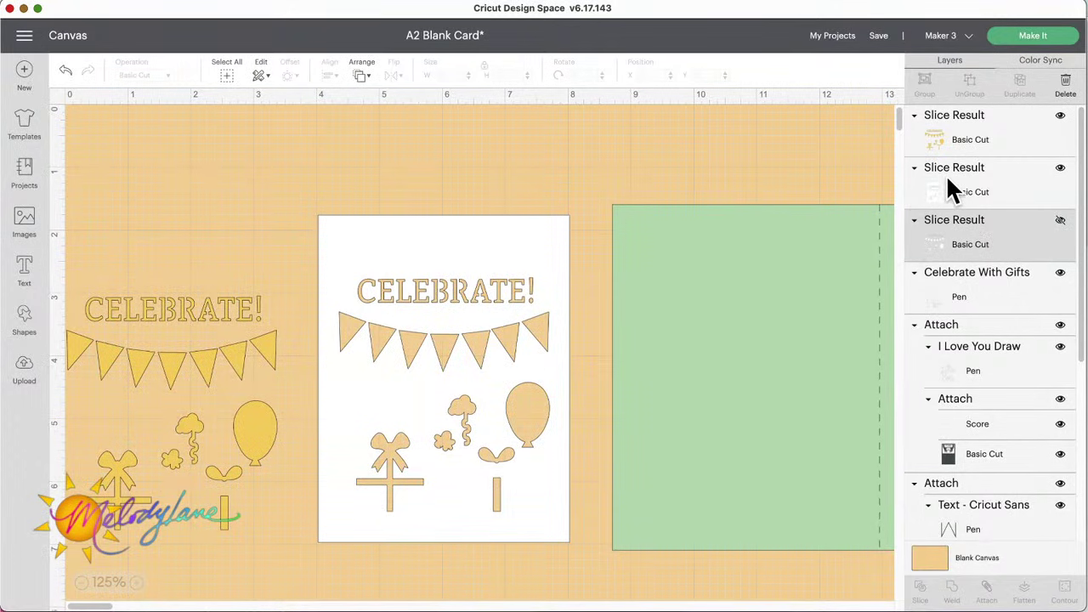
{"action": "left_click", "coordinate": [398, 245]}
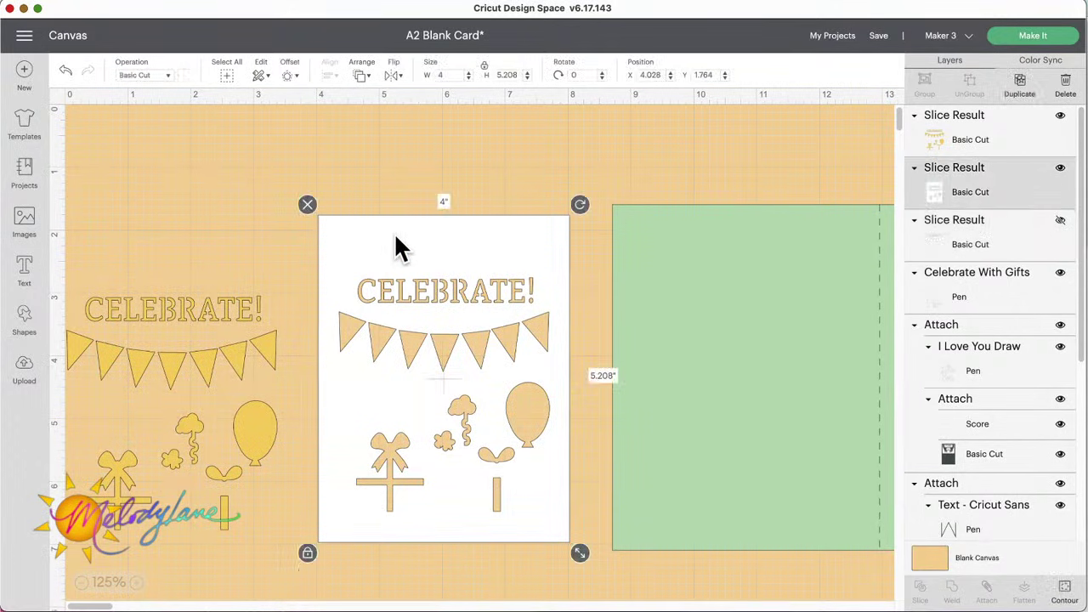
{"action": "left_click", "coordinate": [982, 244]}
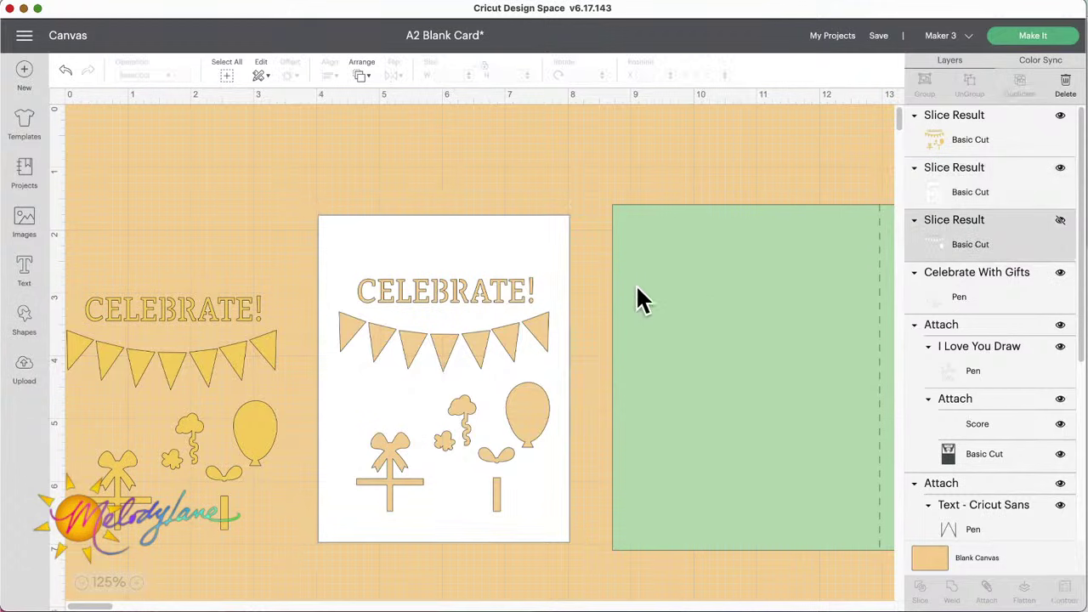
{"action": "left_click", "coordinate": [404, 255]}
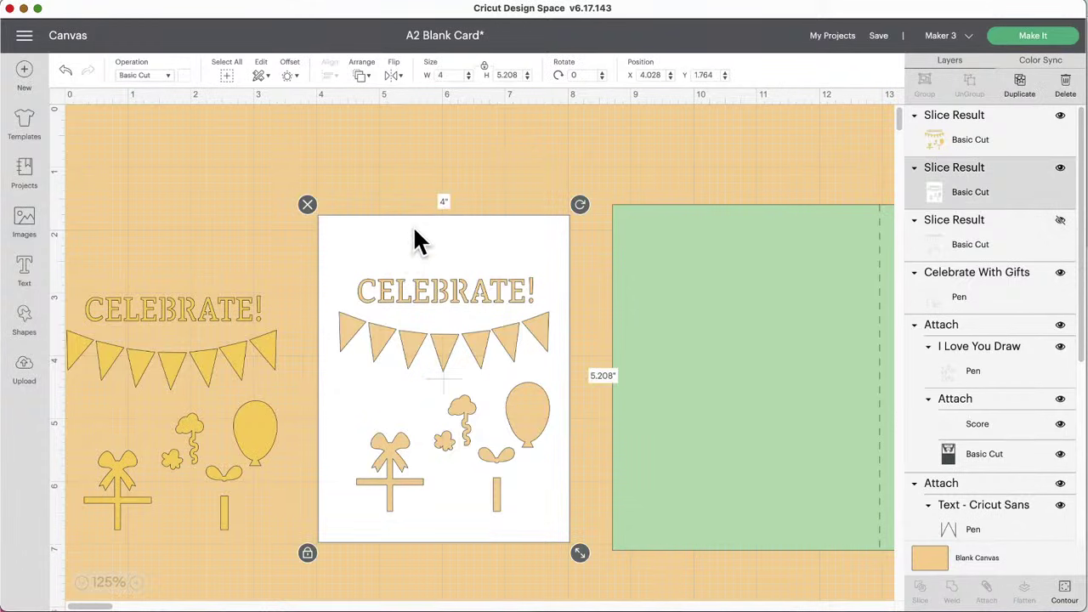
{"action": "left_click", "coordinate": [360, 75]}
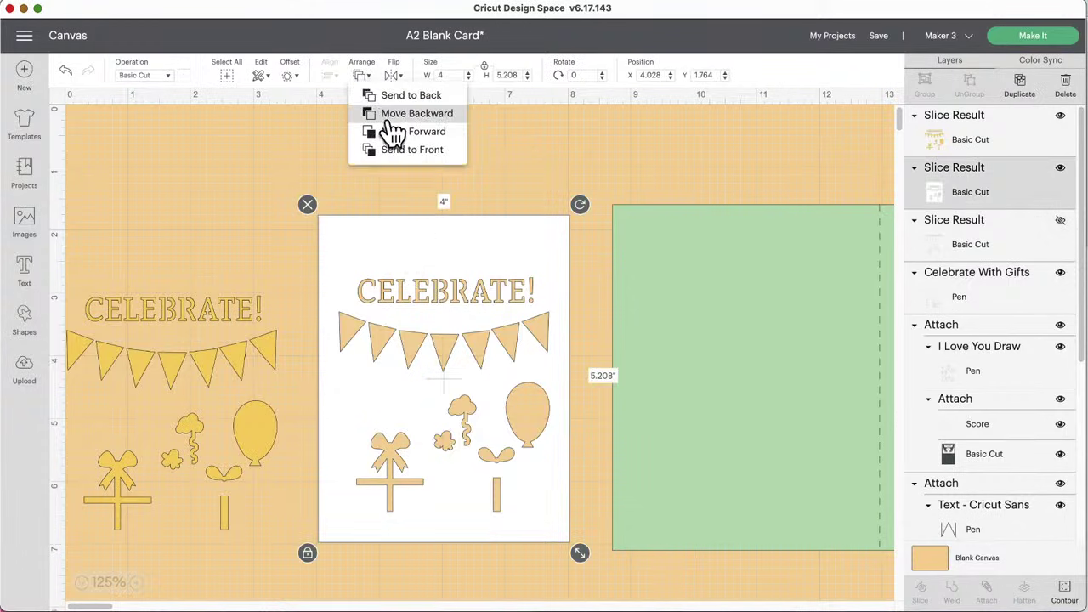
{"action": "left_click", "coordinate": [400, 96]}
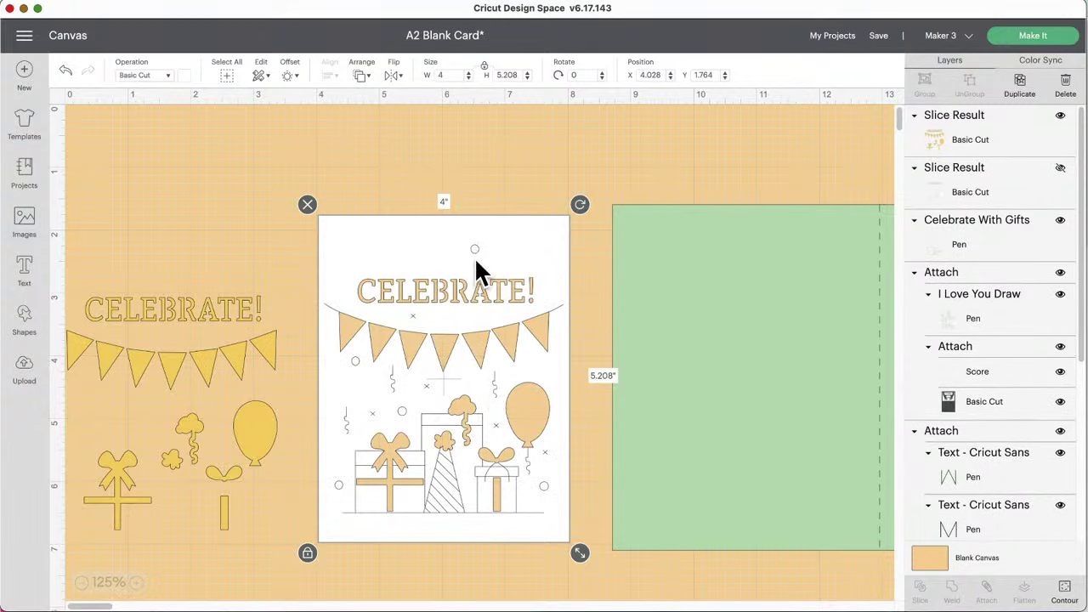
Step: Attach the white card to its pen drawing, set it on the green base, and nudge the yellow pieces right
{"action": "left_click", "coordinate": [349, 184]}
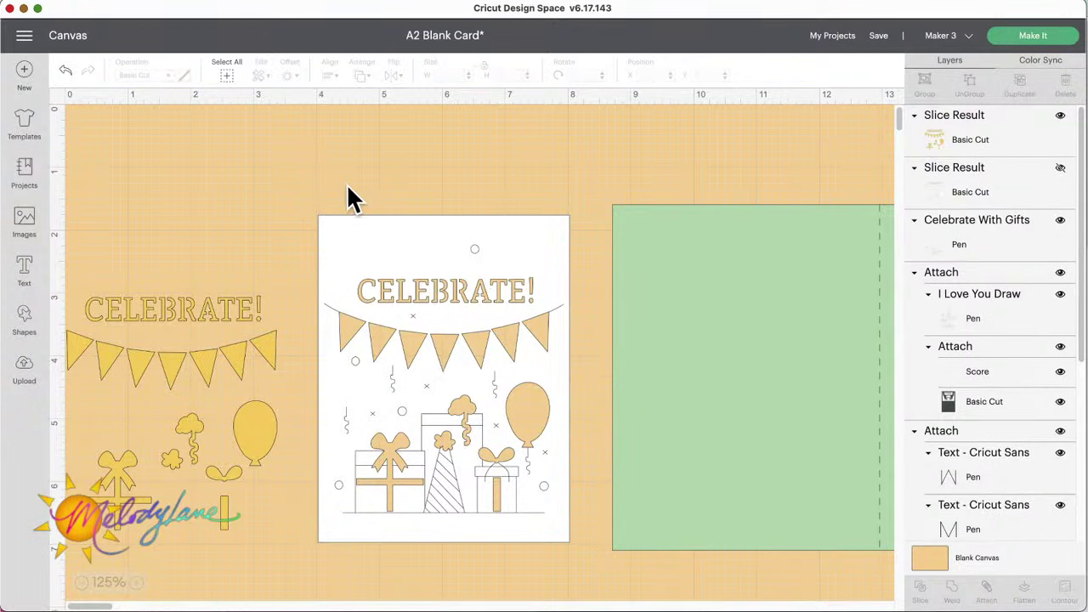
{"action": "left_click_drag", "start_coordinate": [321, 180], "coordinate": [513, 491]}
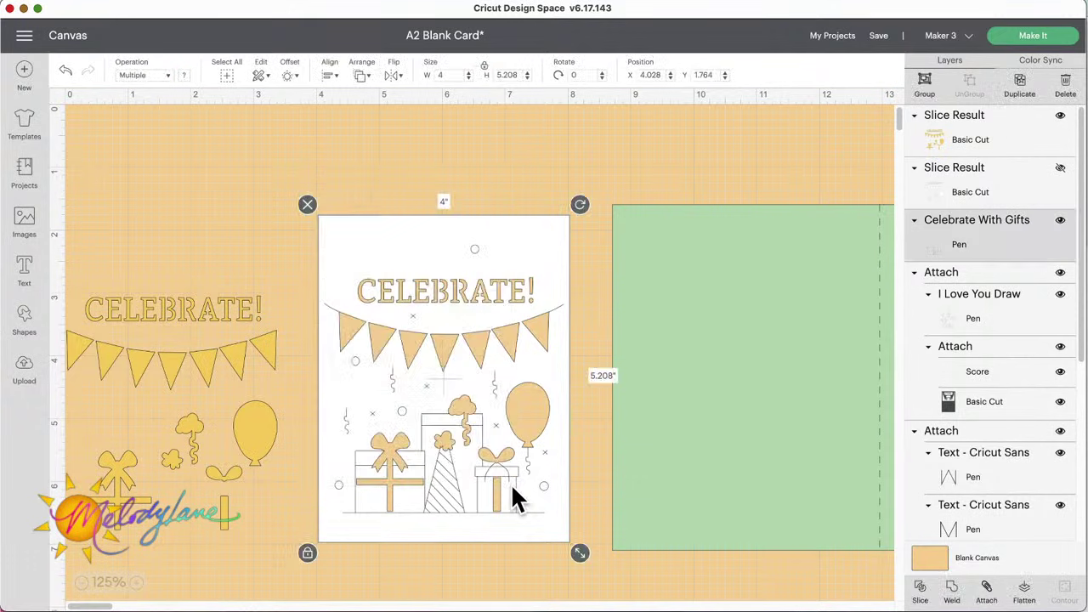
{"action": "left_click", "coordinate": [989, 589]}
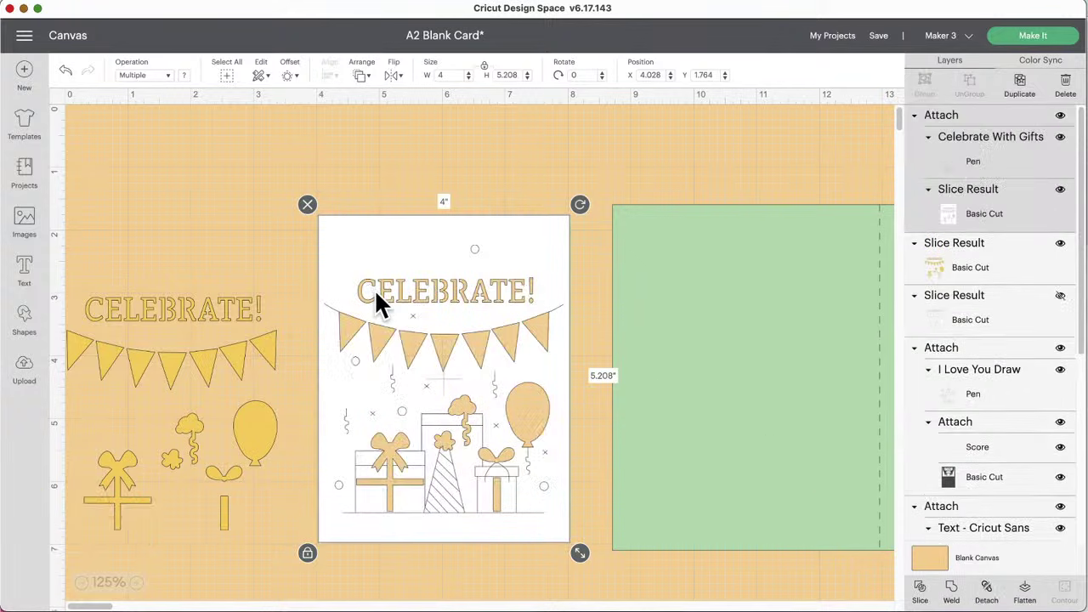
{"action": "left_click_drag", "start_coordinate": [376, 294], "coordinate": [676, 295]}
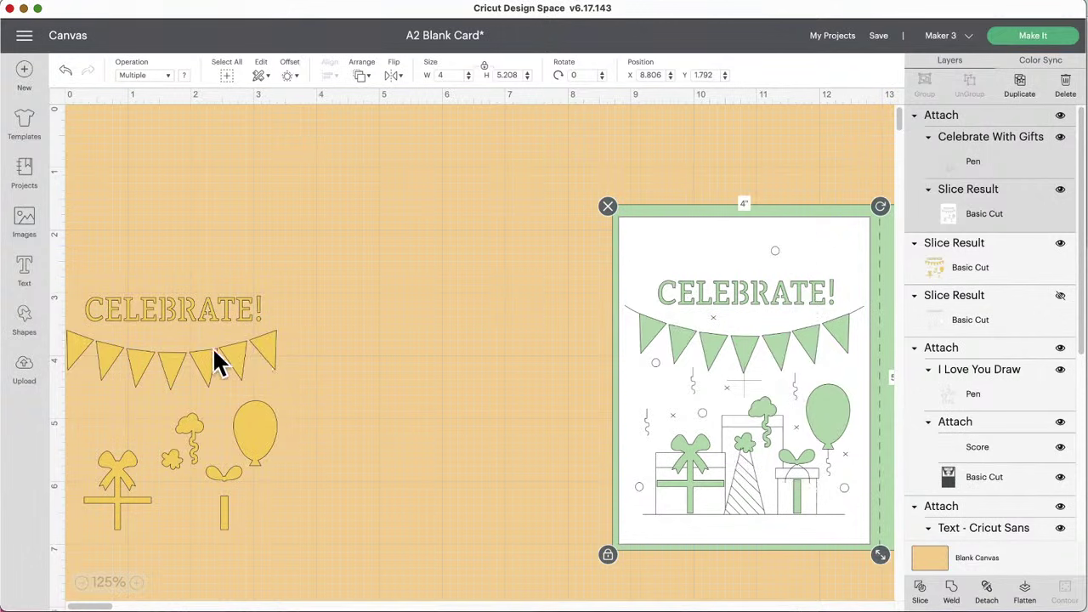
{"action": "left_click_drag", "start_coordinate": [213, 349], "coordinate": [390, 347]}
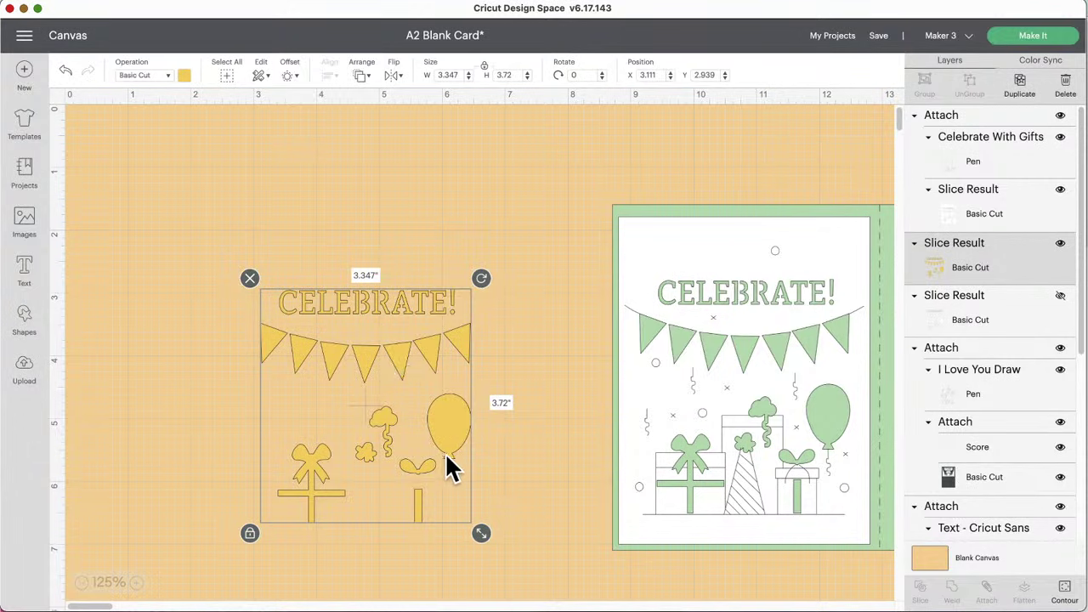
Step: Duplicate the yellow pieces and position the second set beside the first
{"action": "left_click_drag", "start_coordinate": [445, 452], "coordinate": [435, 391]}
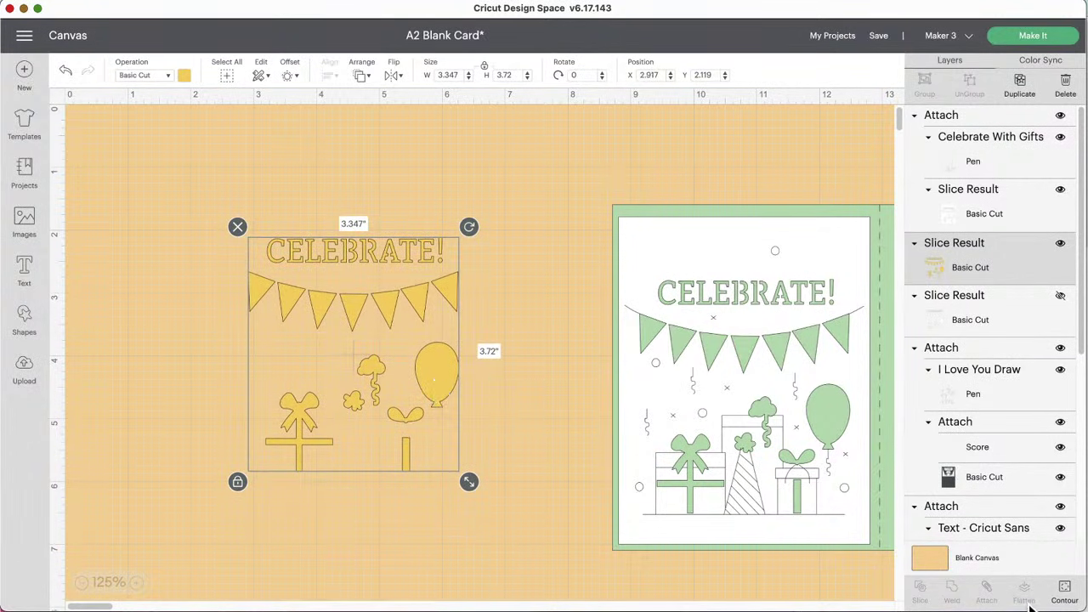
{"action": "left_click", "coordinate": [1024, 95]}
{"action": "left_click_drag", "start_coordinate": [442, 375], "coordinate": [310, 189]}
{"action": "left_click_drag", "start_coordinate": [414, 327], "coordinate": [464, 314]}
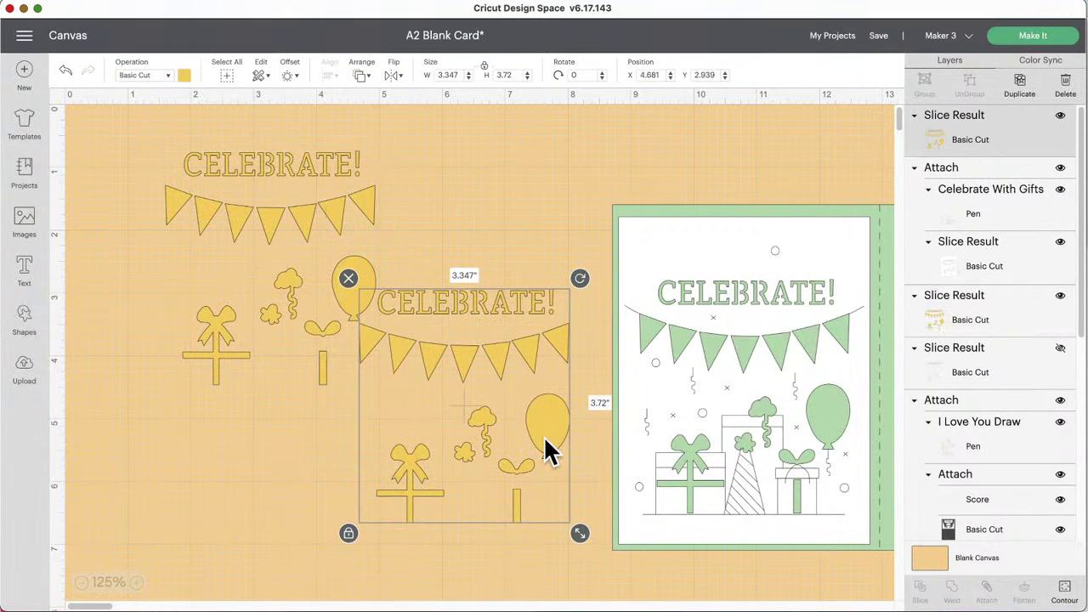
Step: Hide all contours of the yellow pieces except the balloon
{"action": "left_click", "coordinate": [1067, 594]}
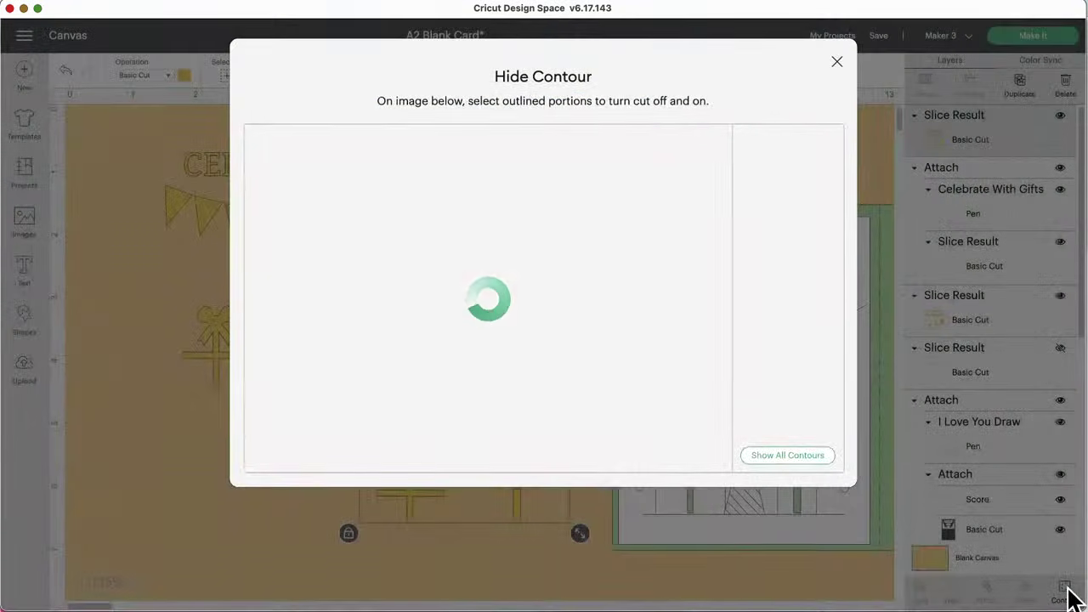
{"action": "left_click", "coordinate": [767, 457]}
{"action": "left_click", "coordinate": [528, 321]}
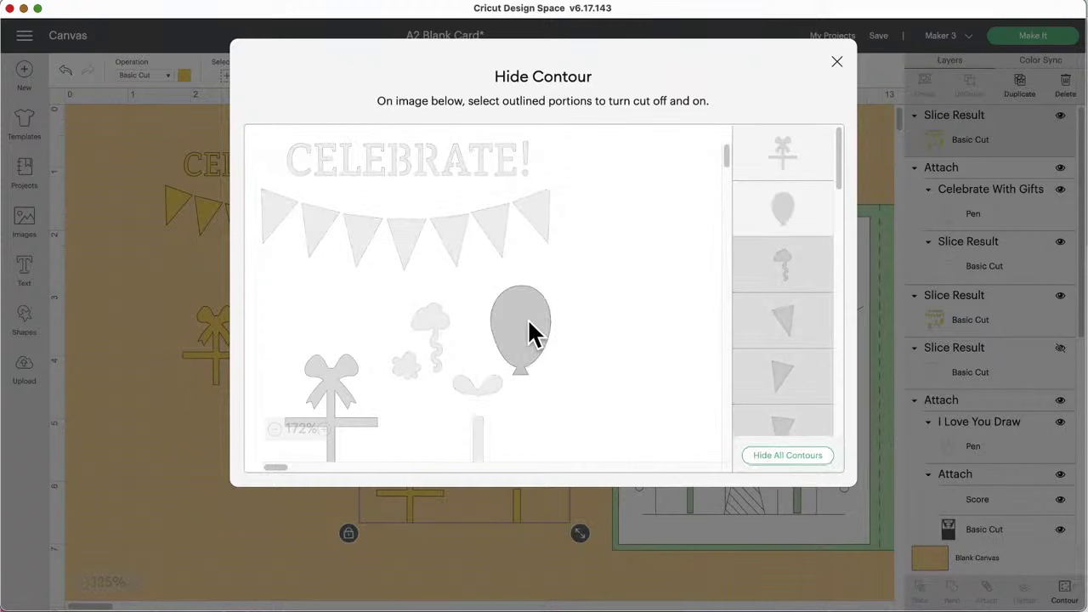
{"action": "left_click", "coordinate": [784, 163]}
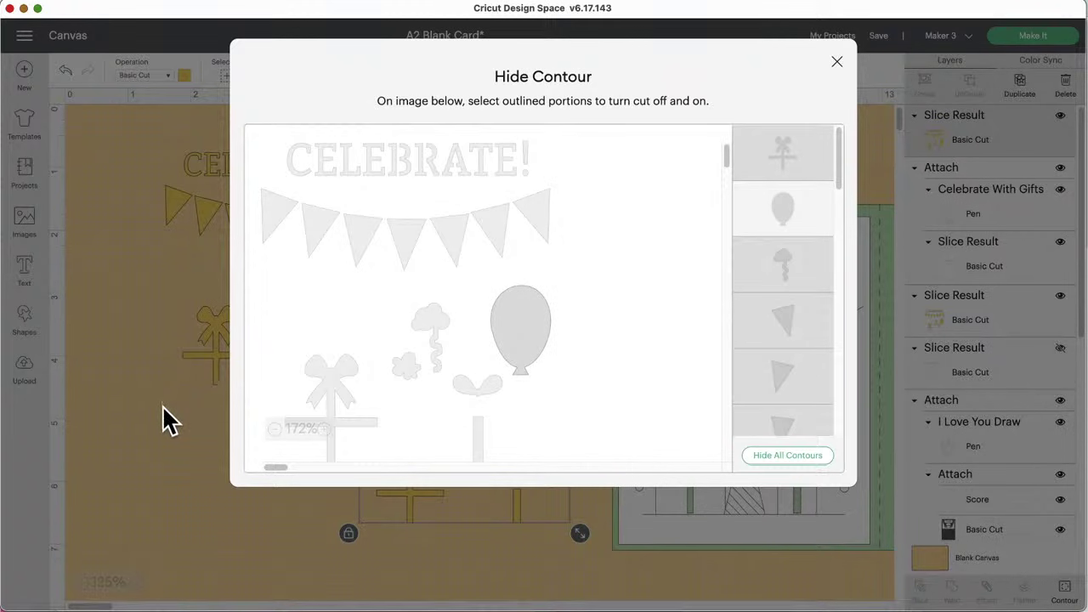
{"action": "left_click", "coordinate": [162, 417]}
Step: Colour the balloon purple and place it over the card's drawn balloon
{"action": "left_click_drag", "start_coordinate": [540, 413], "coordinate": [542, 416]}
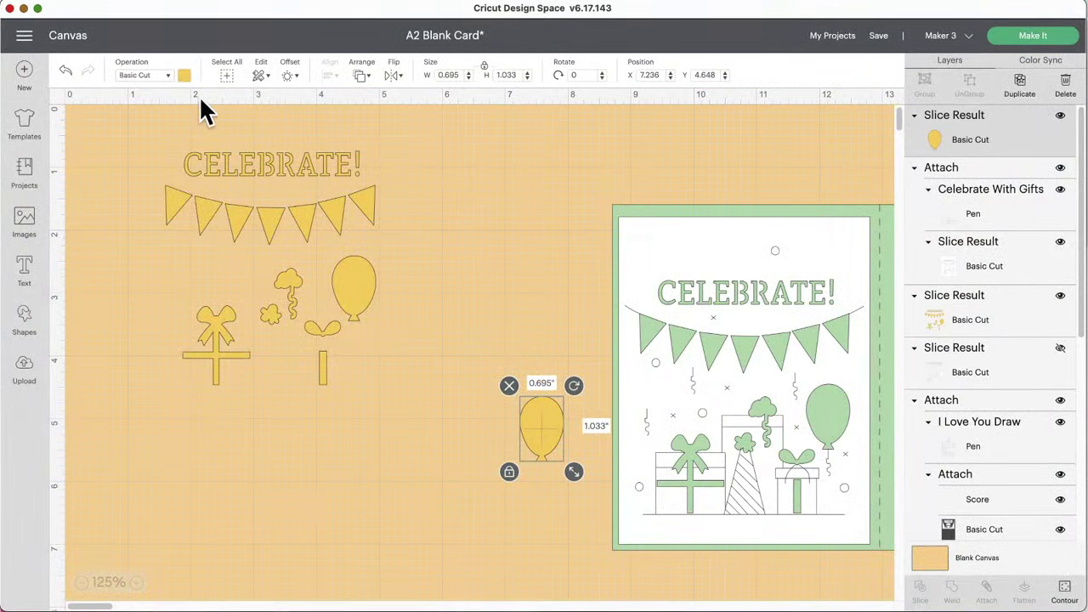
{"action": "left_click", "coordinate": [183, 76]}
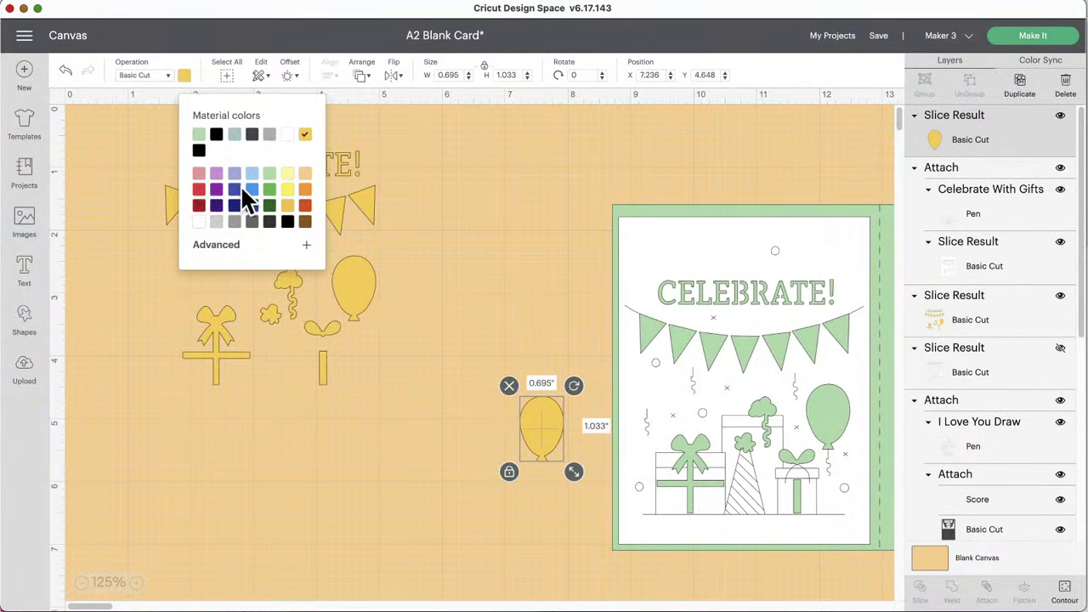
{"action": "left_click", "coordinate": [216, 174]}
{"action": "left_click_drag", "start_coordinate": [548, 419], "coordinate": [821, 408]}
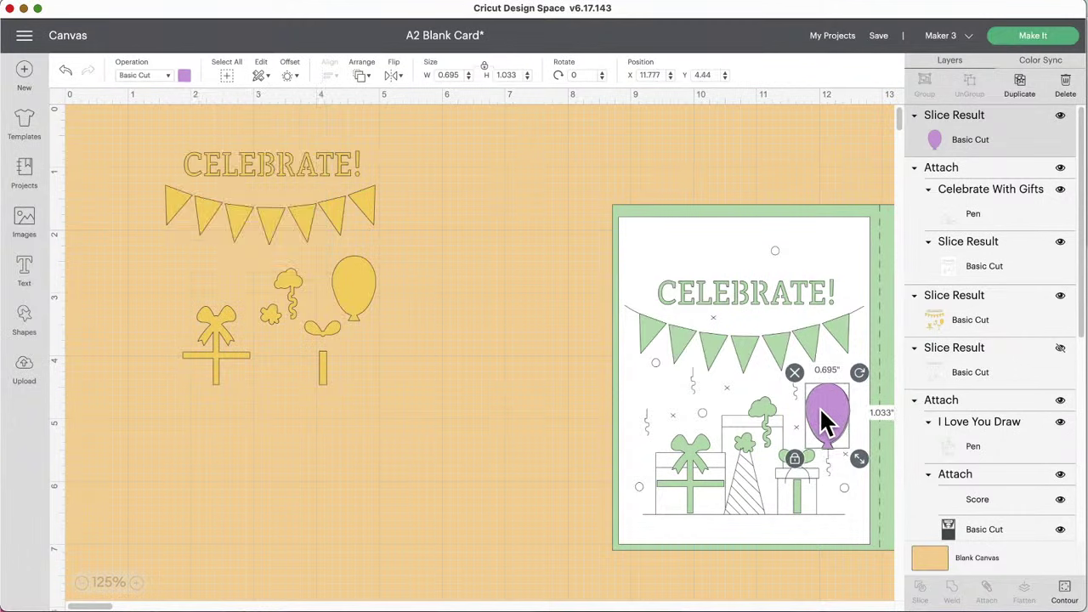
Step: Insert a square from Shapes and position it below the design pieces
{"action": "left_click", "coordinate": [26, 321]}
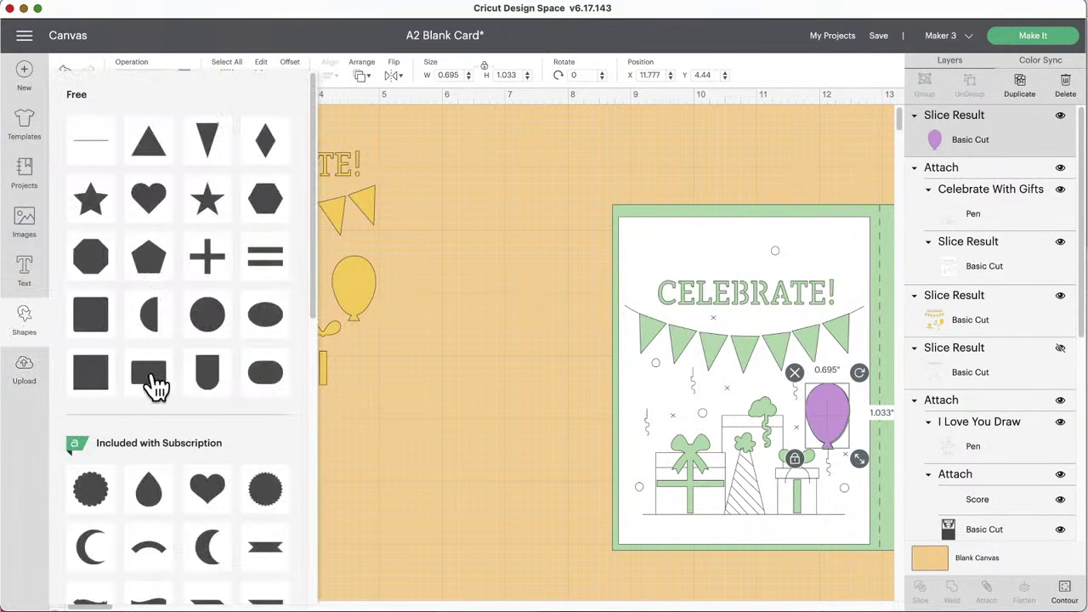
{"action": "left_click", "coordinate": [95, 332]}
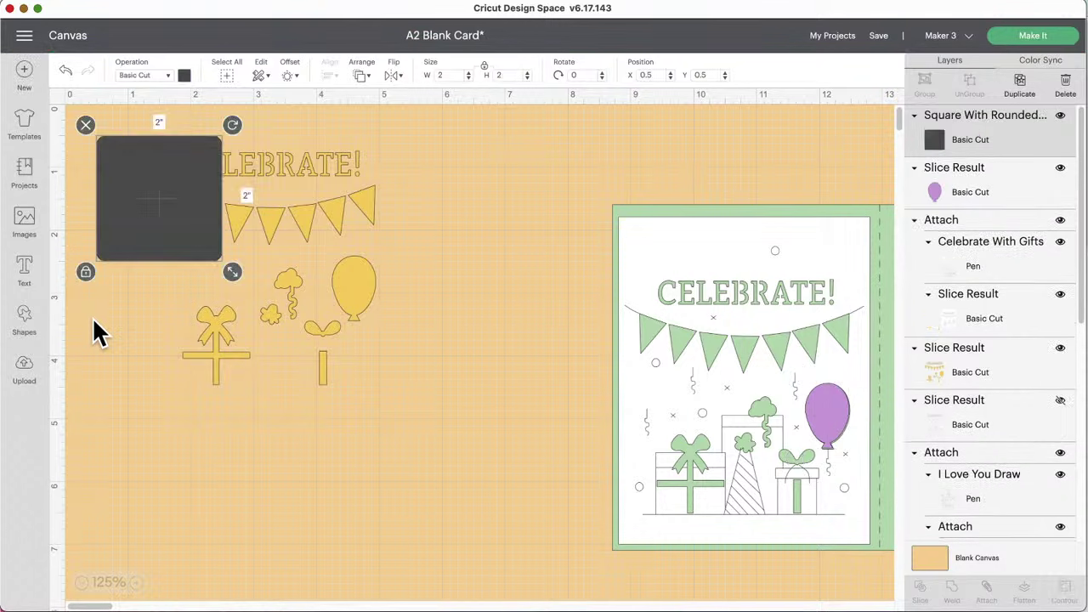
{"action": "left_click_drag", "start_coordinate": [286, 497], "coordinate": [377, 506]}
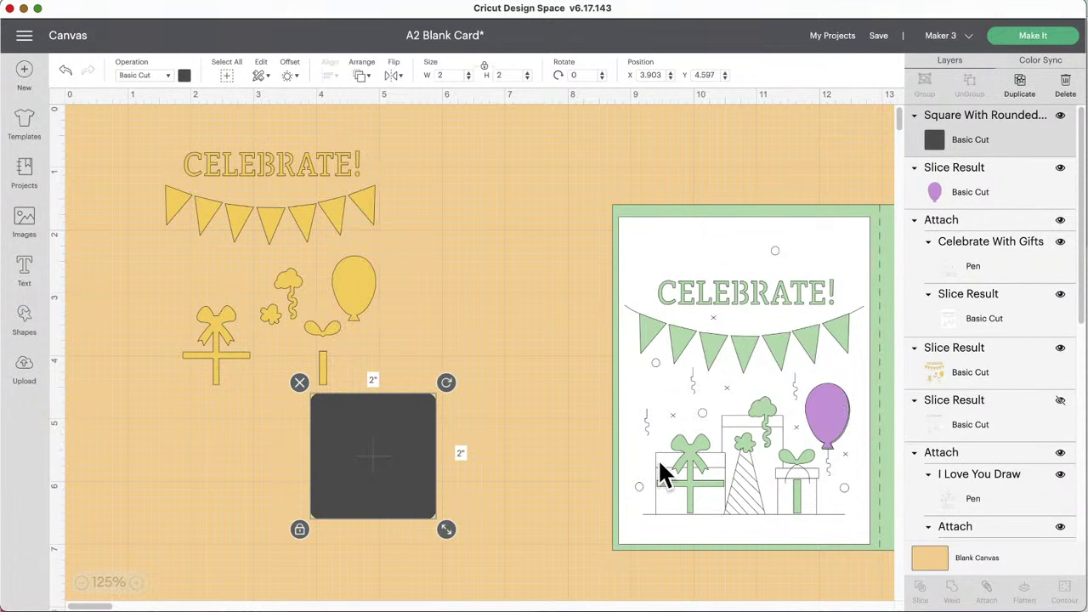
{"action": "scroll", "coordinate": [836, 221], "scroll_direction": "right", "scroll_amount": 8}
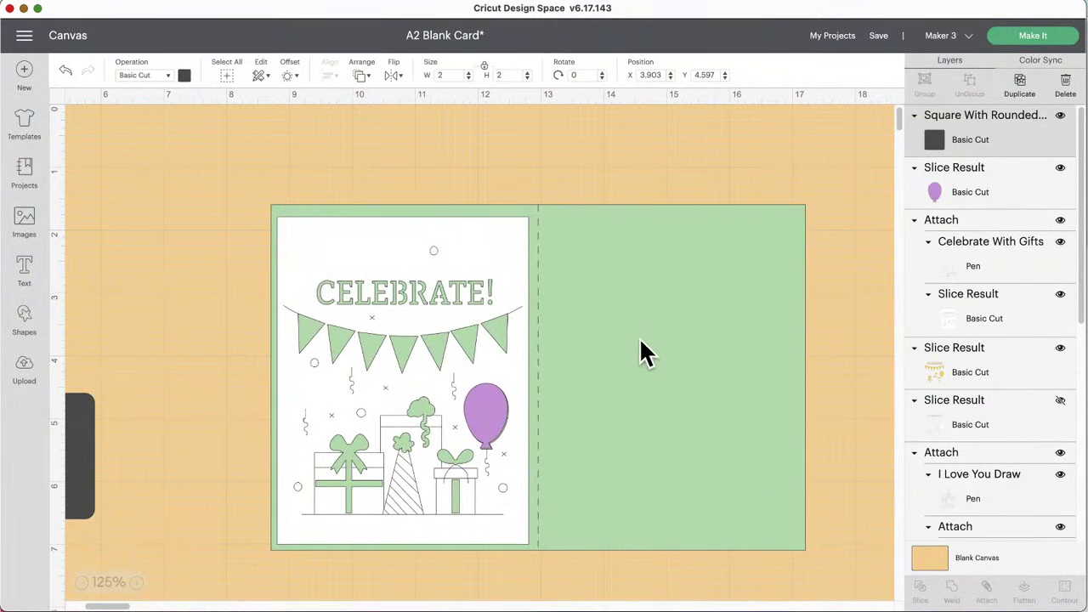
{"action": "scroll", "coordinate": [641, 352], "scroll_direction": "left", "scroll_amount": 8}
{"action": "left_click", "coordinate": [375, 313]}
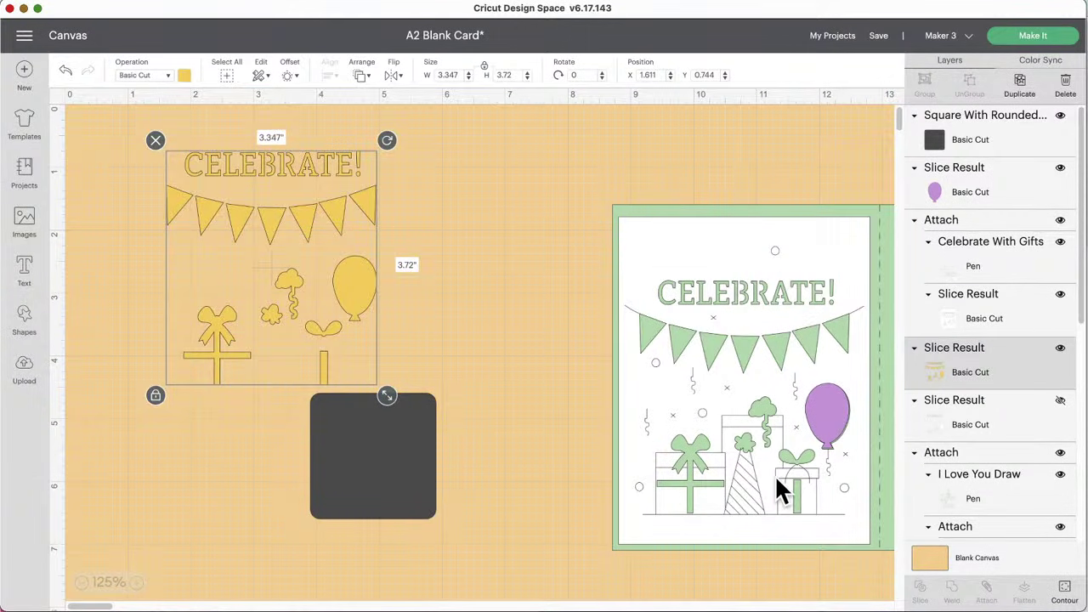
{"action": "left_click_drag", "start_coordinate": [340, 456], "coordinate": [432, 432]}
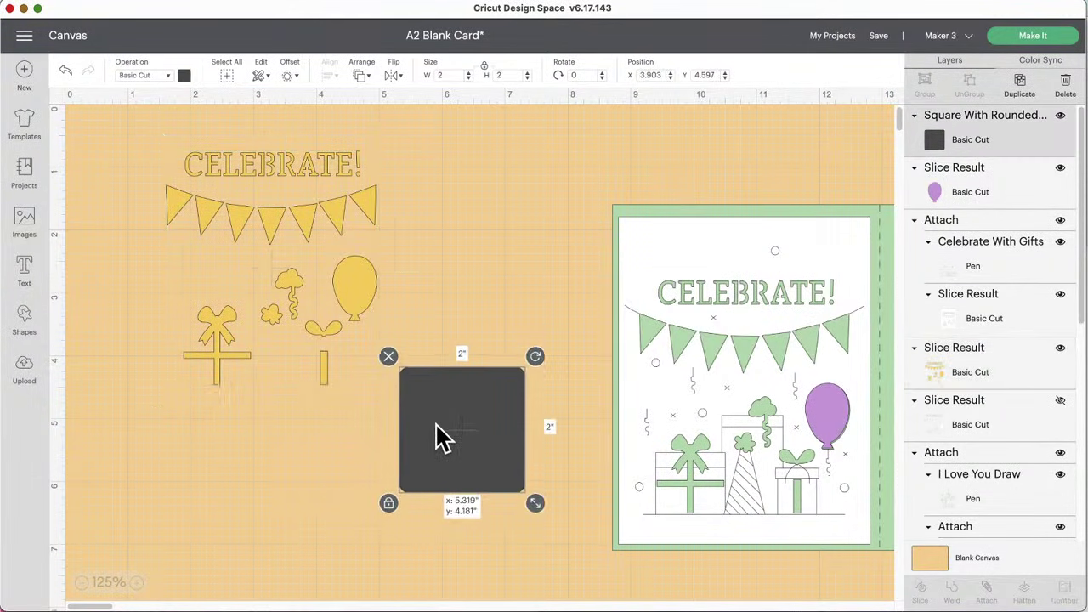
Step: Turn the square into an orange rectangle 3.083" wide placed under the CELEBRATE! lettering
{"action": "left_click", "coordinate": [388, 503]}
{"action": "left_click_drag", "start_coordinate": [536, 503], "coordinate": [584, 421]}
{"action": "left_click", "coordinate": [184, 77]}
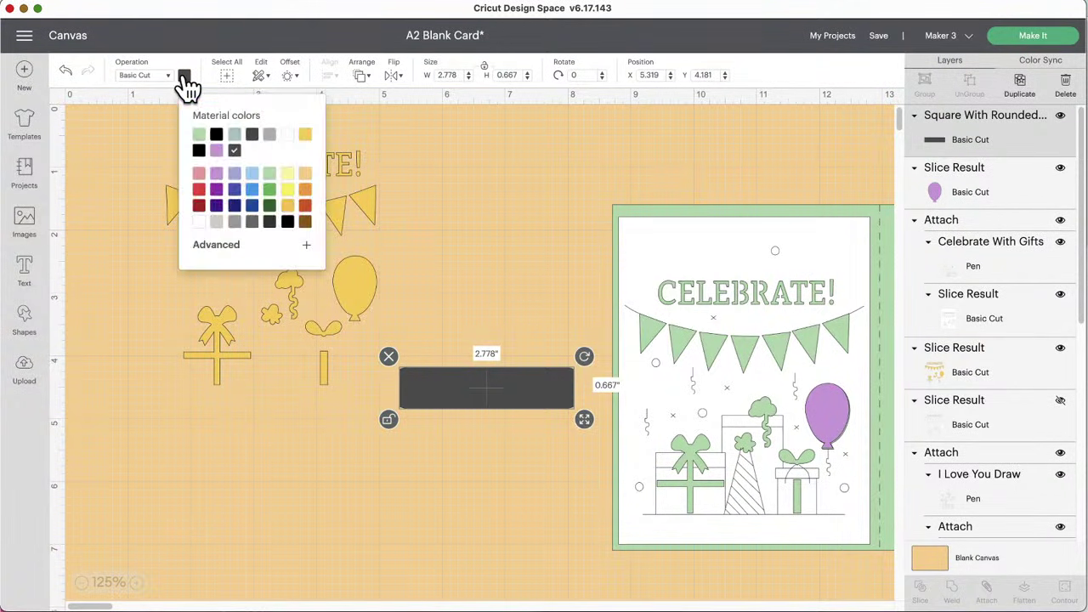
{"action": "left_click", "coordinate": [307, 205]}
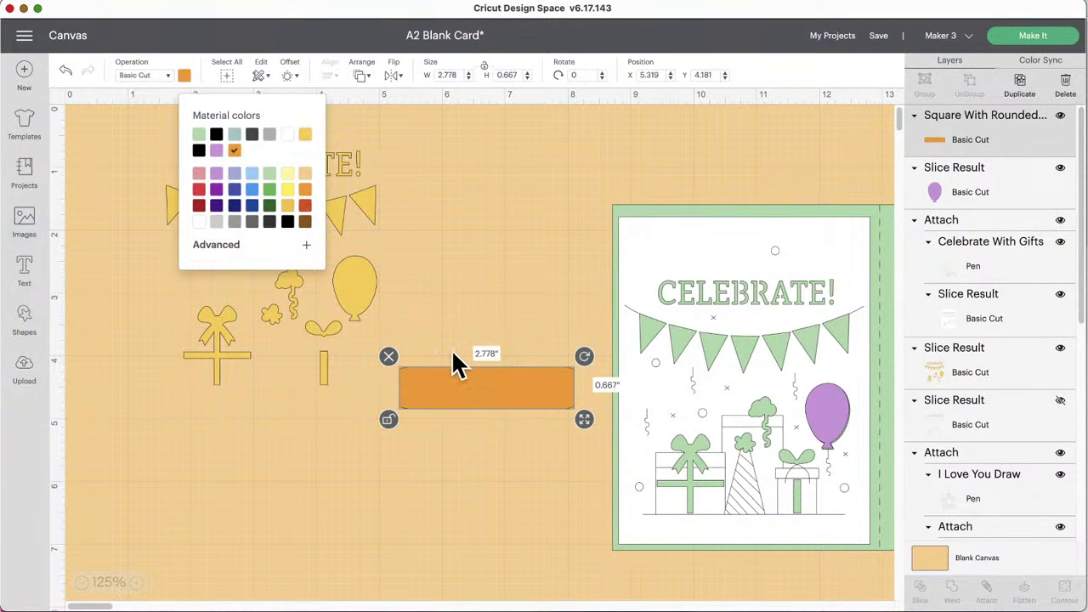
{"action": "left_click_drag", "start_coordinate": [459, 378], "coordinate": [714, 293]}
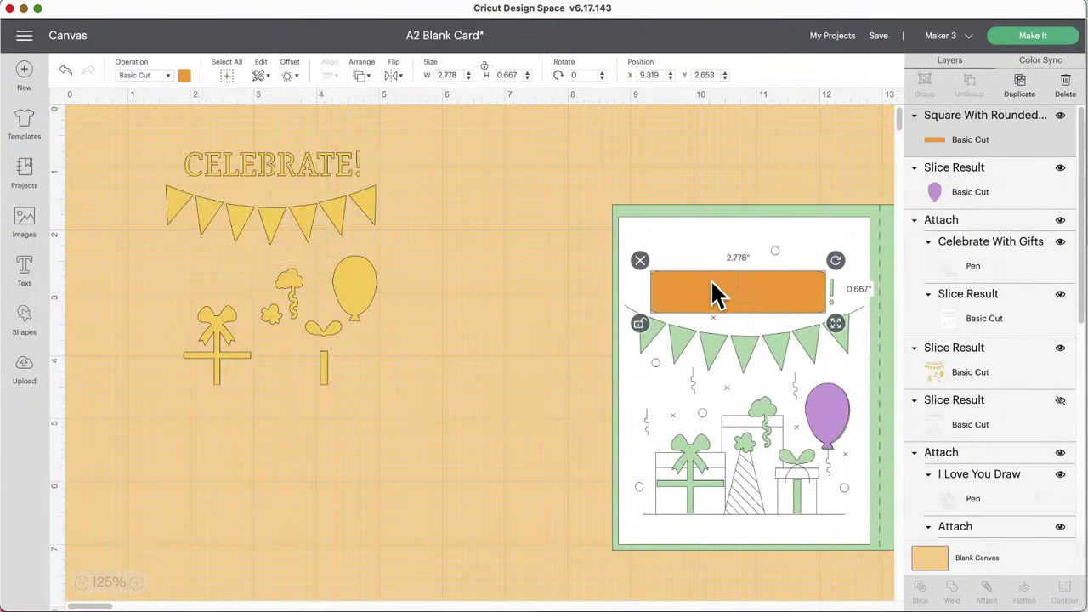
{"action": "left_click_drag", "start_coordinate": [835, 324], "coordinate": [855, 324]}
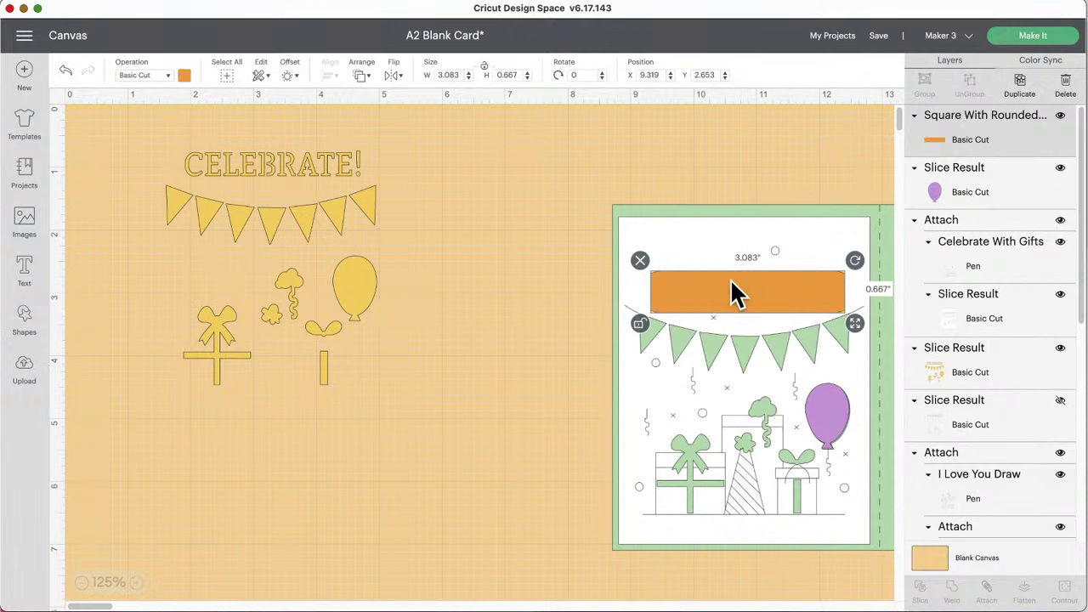
Step: Move the orange rectangle's layer beneath the card artwork
{"action": "left_click", "coordinate": [364, 73]}
{"action": "left_click_drag", "start_coordinate": [916, 129], "coordinate": [918, 349]}
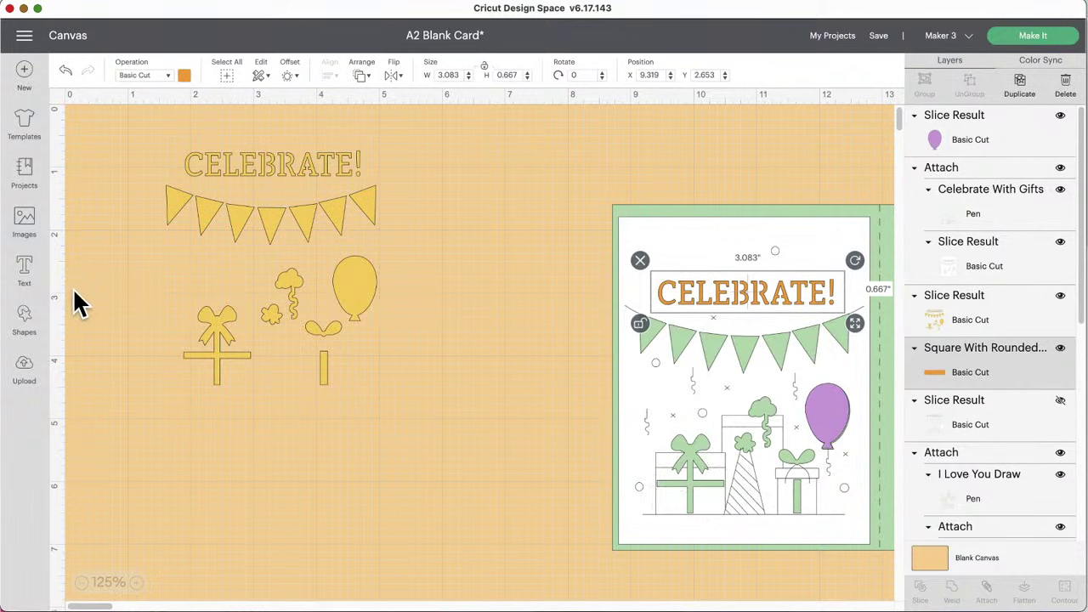
{"action": "left_click", "coordinate": [24, 323]}
Step: Add an orange square about 1.467" over the left gift and layer it behind the card artwork
{"action": "left_click", "coordinate": [96, 336]}
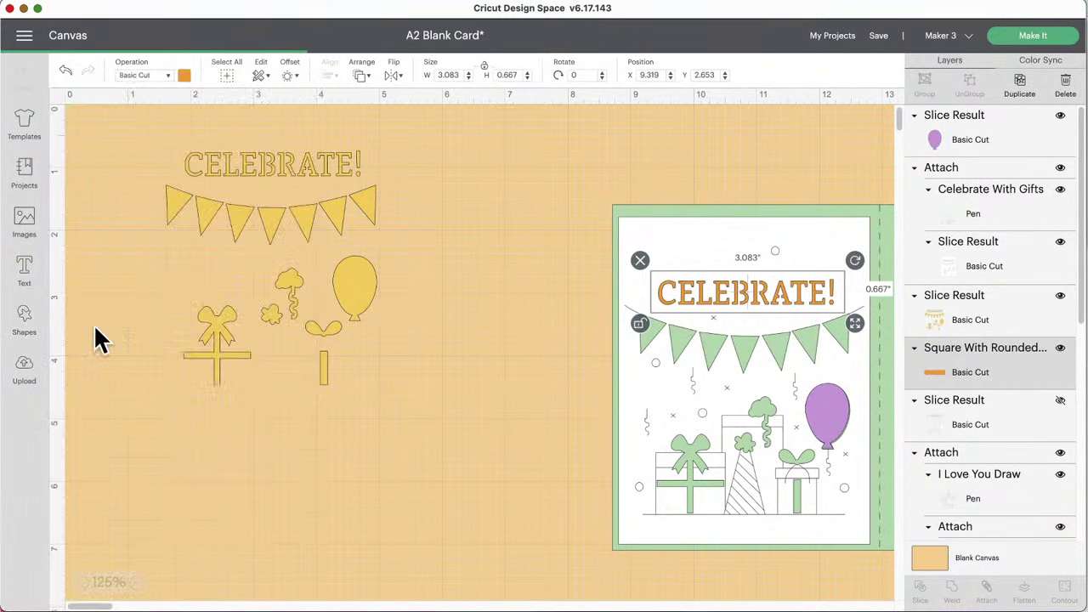
{"action": "left_click_drag", "start_coordinate": [131, 250], "coordinate": [372, 364]}
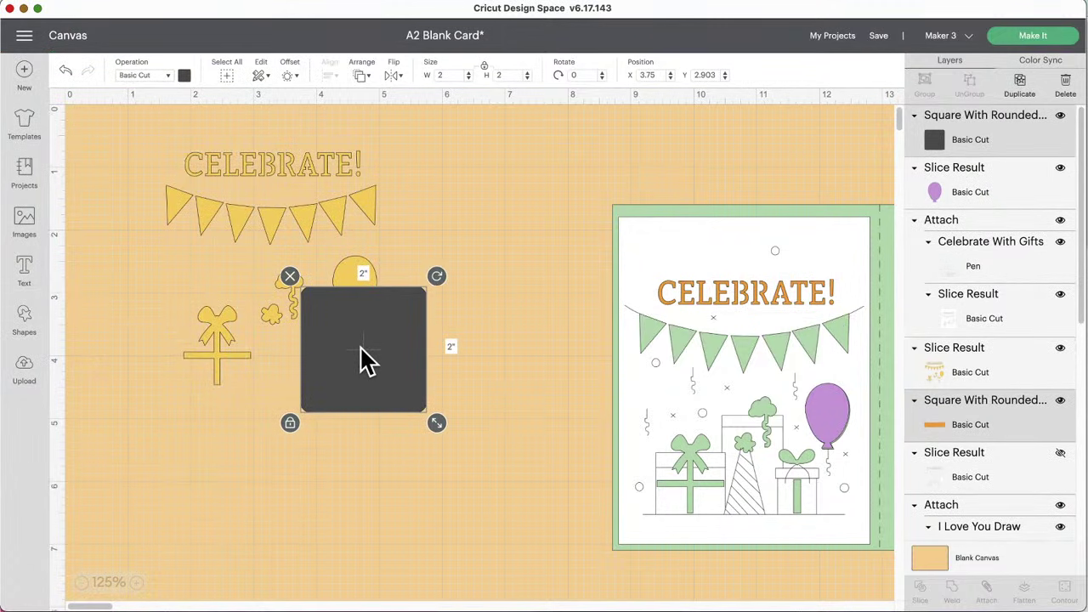
{"action": "left_click", "coordinate": [186, 77]}
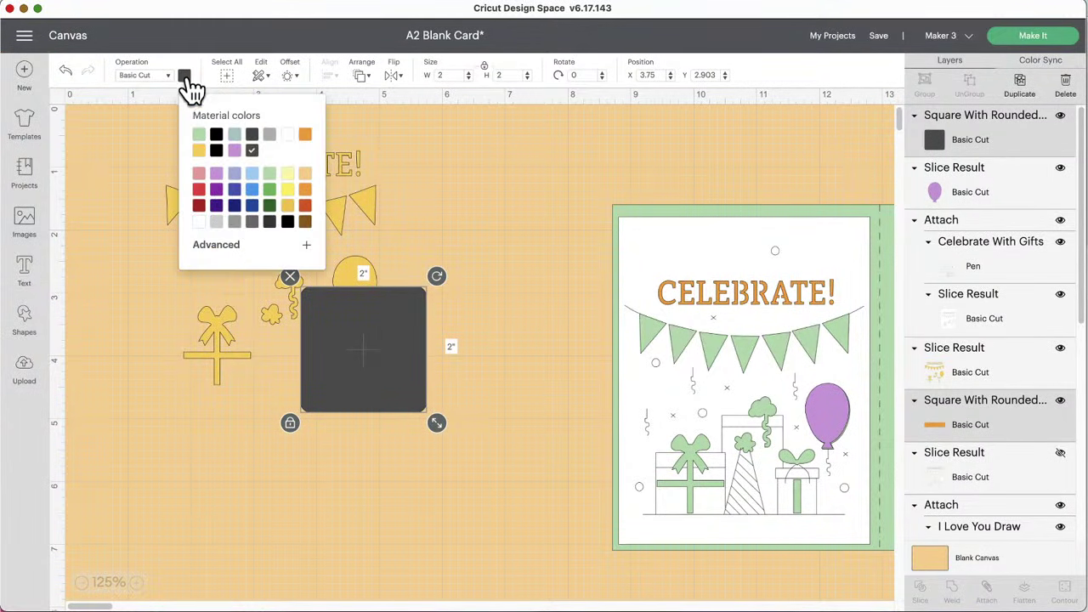
{"action": "left_click", "coordinate": [304, 135]}
{"action": "left_click_drag", "start_coordinate": [425, 423], "coordinate": [392, 385]}
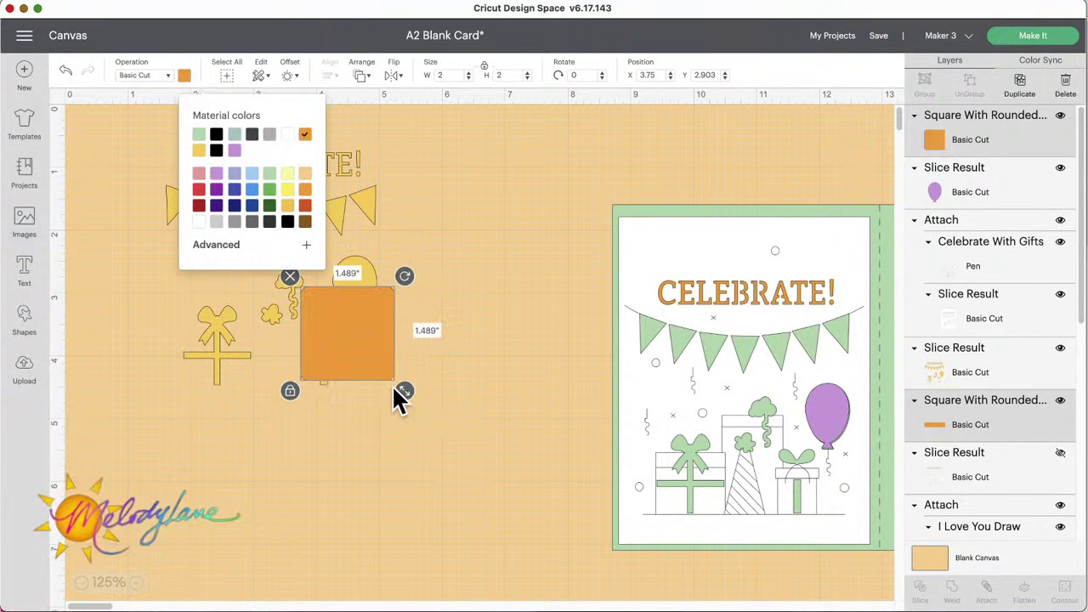
{"action": "left_click_drag", "start_coordinate": [323, 328], "coordinate": [663, 468]}
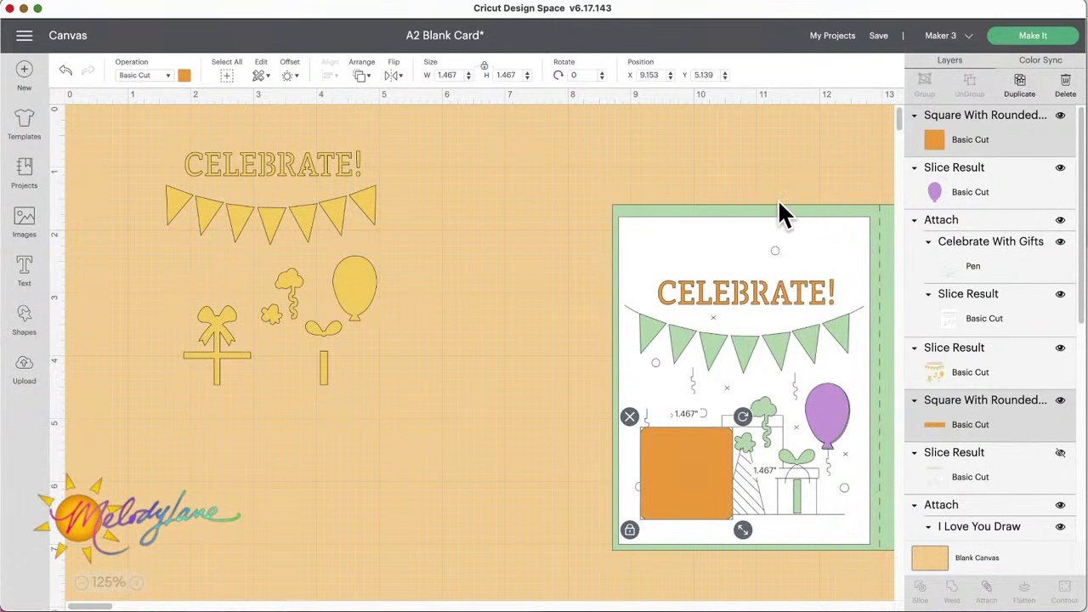
{"action": "left_click_drag", "start_coordinate": [929, 137], "coordinate": [931, 321]}
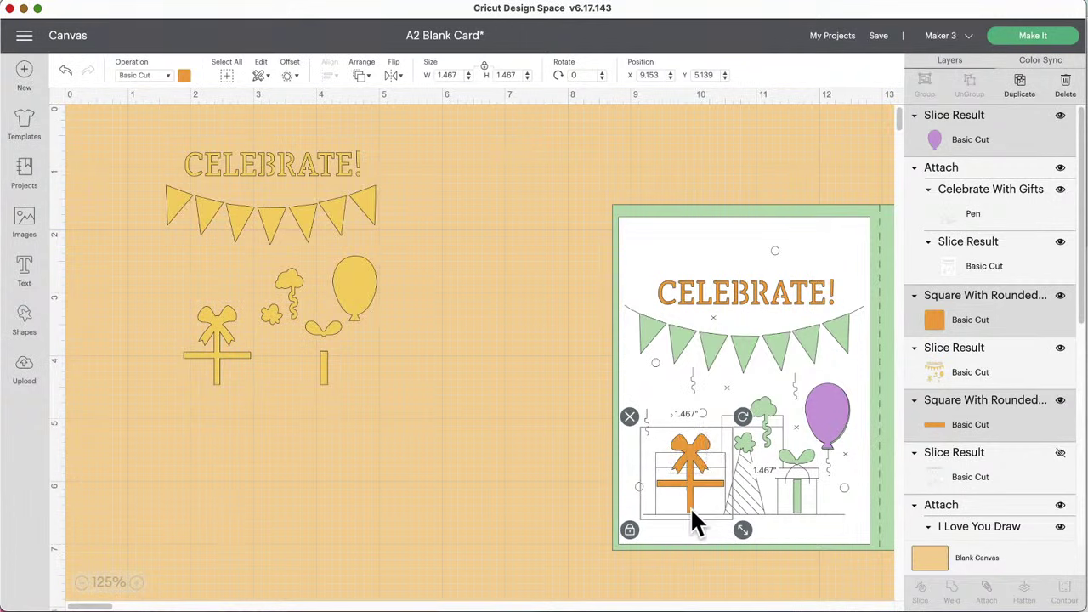
{"action": "left_click_drag", "start_coordinate": [224, 345], "coordinate": [262, 355]}
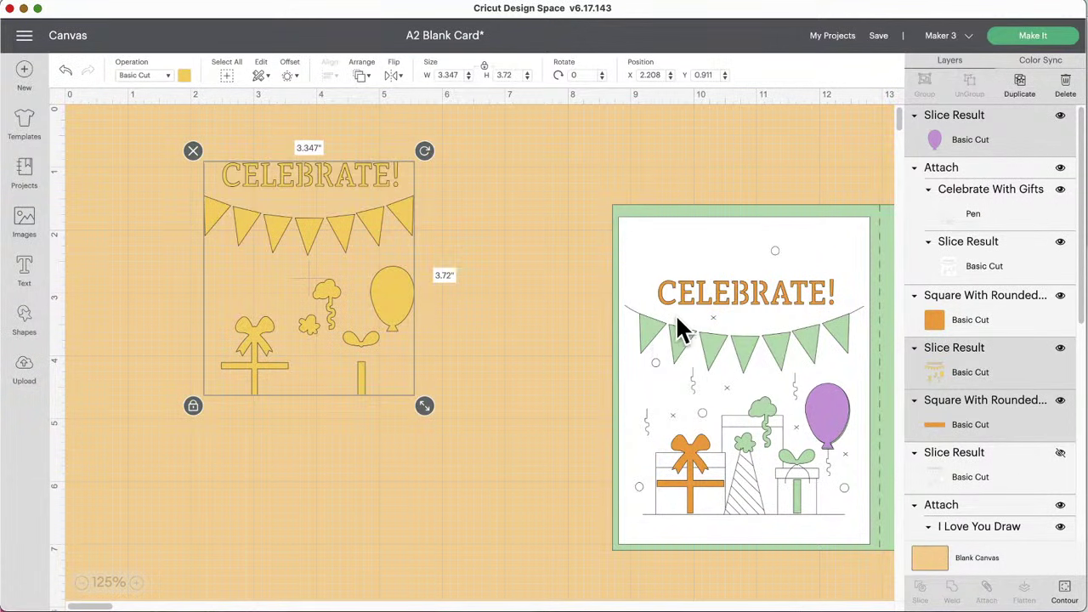
Step: Hide all yellow contours except alternate pennants, then place those pennants on the card's bunting
{"action": "left_click_drag", "start_coordinate": [376, 228], "coordinate": [380, 247]}
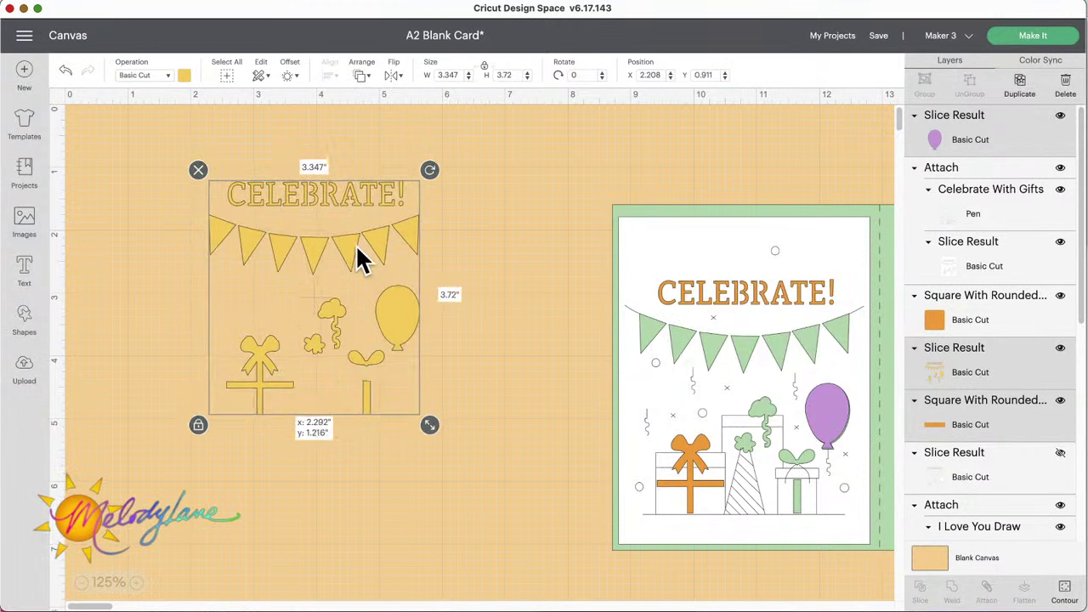
{"action": "left_click", "coordinate": [1065, 588]}
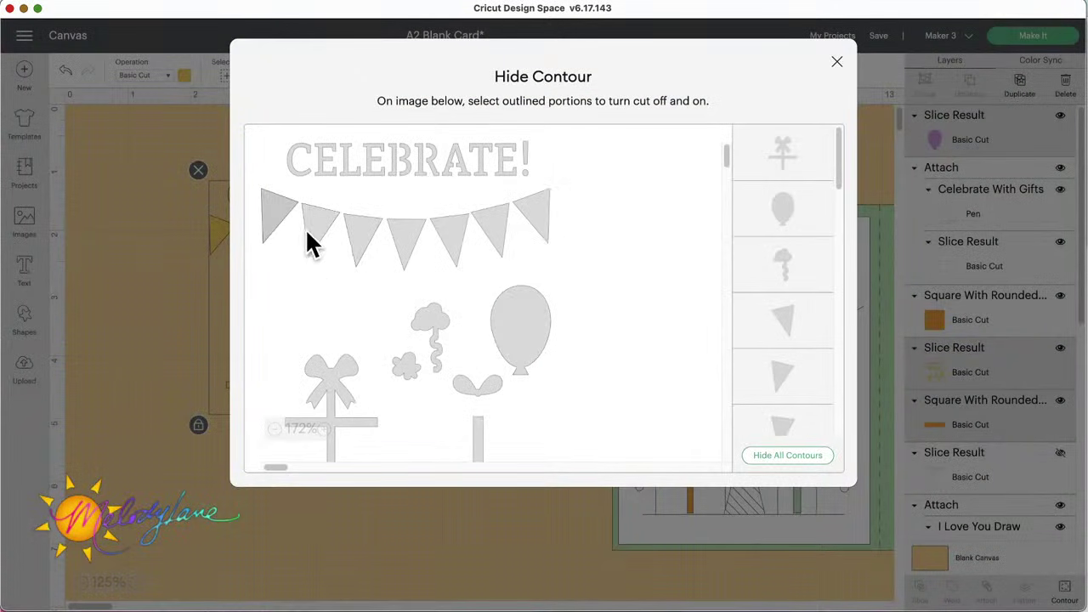
{"action": "left_click", "coordinate": [795, 457]}
{"action": "left_click", "coordinate": [361, 246]}
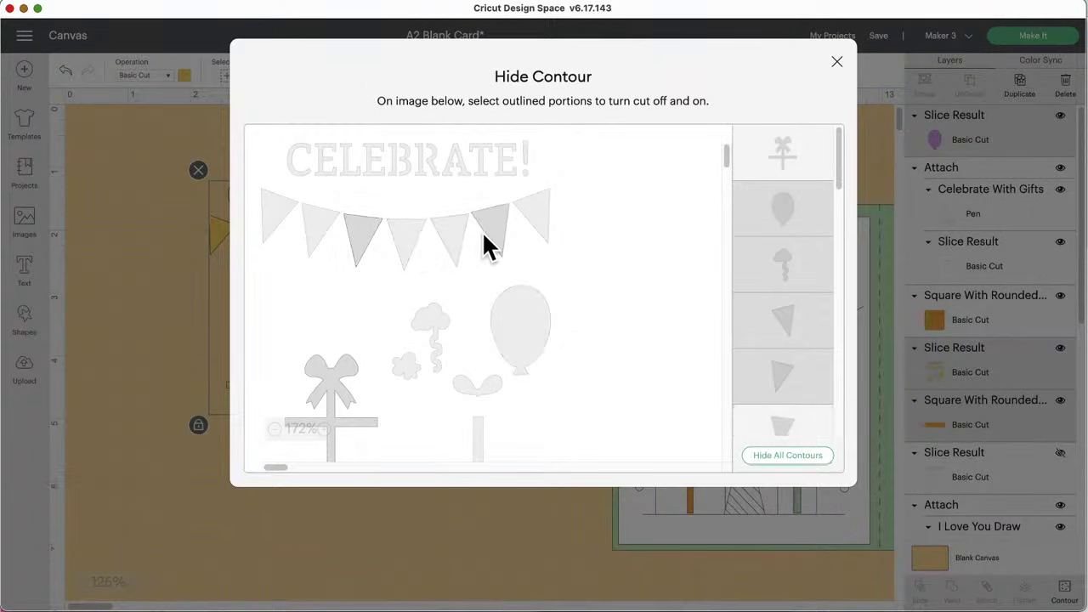
{"action": "left_click", "coordinate": [459, 236]}
{"action": "left_click", "coordinate": [533, 214]}
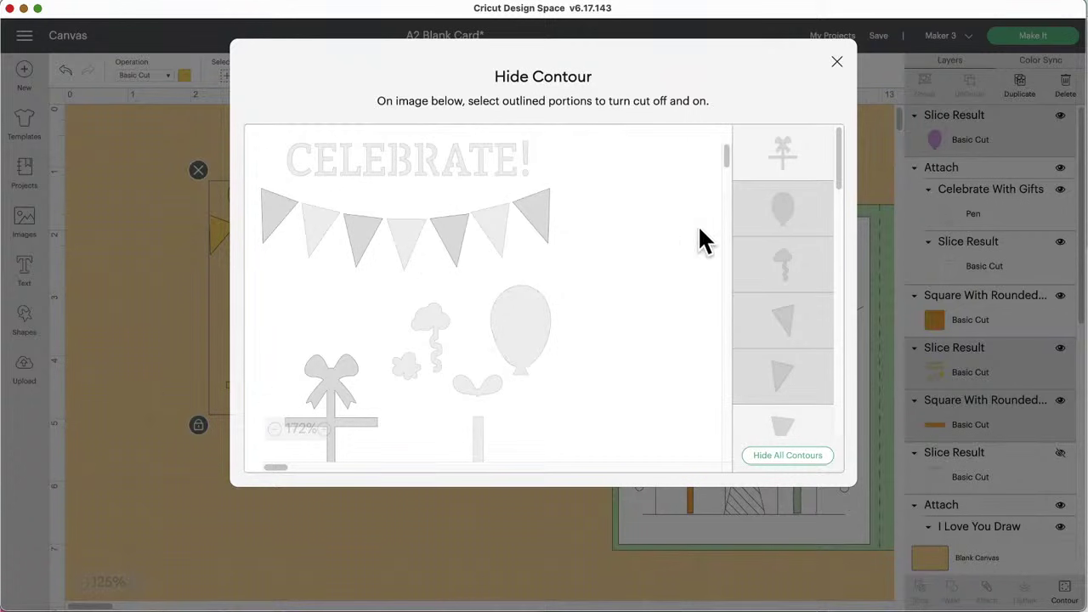
{"action": "left_click", "coordinate": [837, 62]}
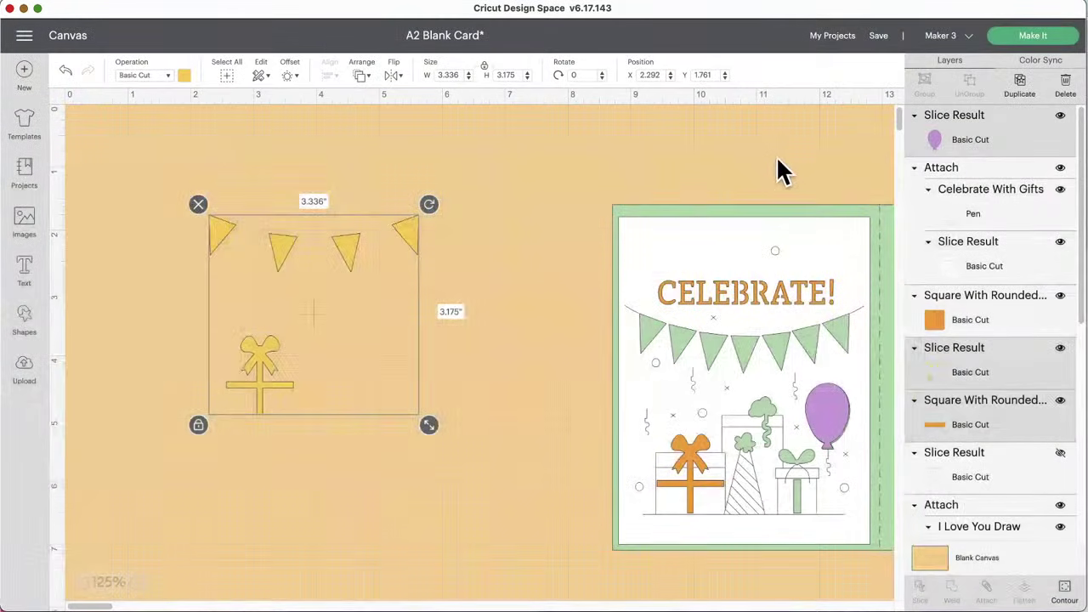
{"action": "left_click", "coordinate": [1064, 593]}
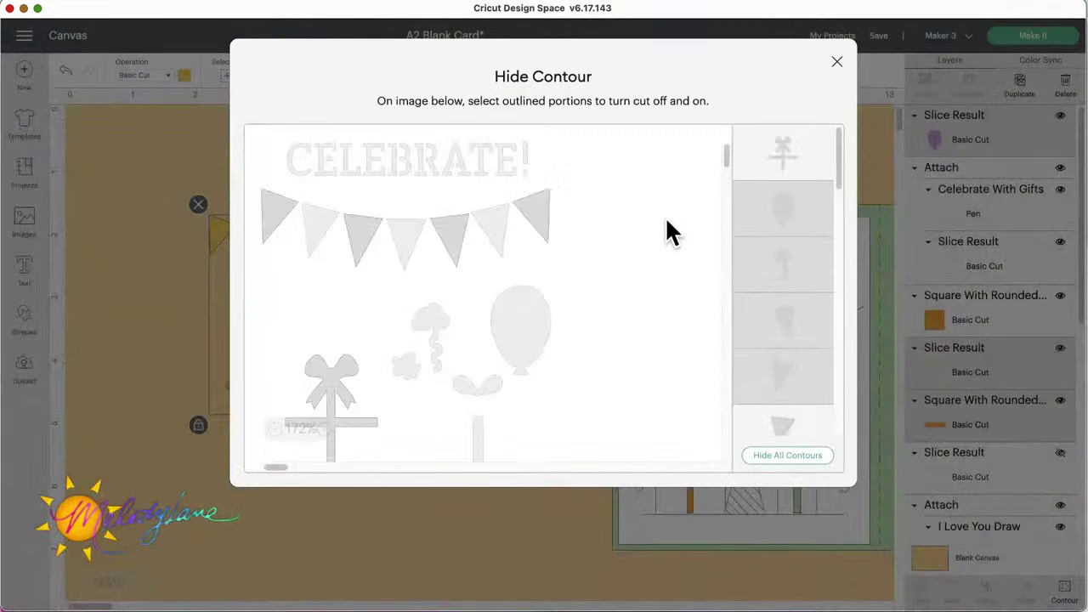
{"action": "left_click", "coordinate": [172, 220]}
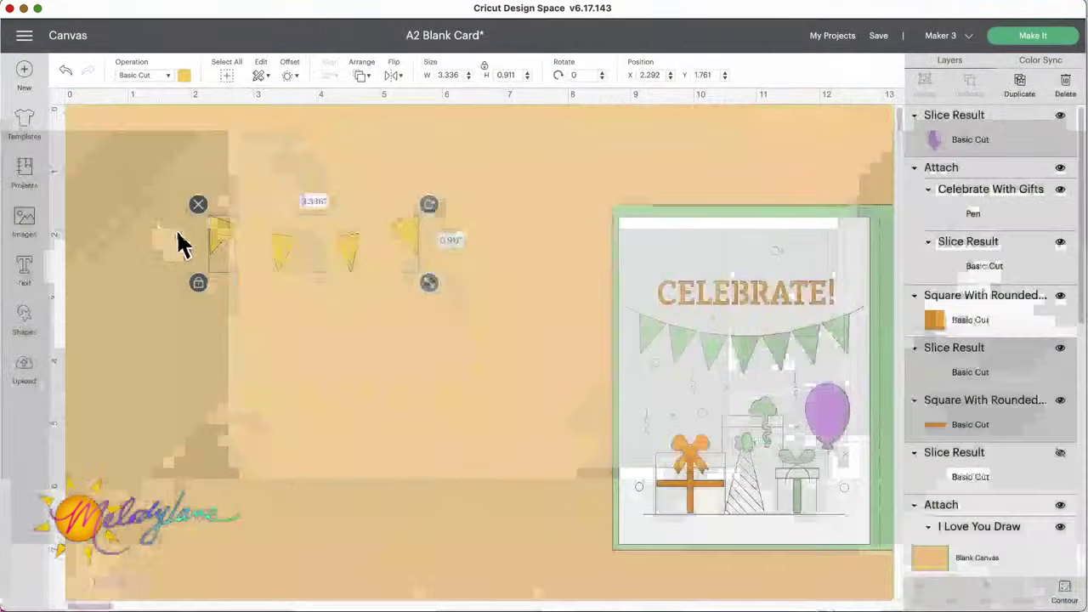
{"action": "left_click_drag", "start_coordinate": [275, 255], "coordinate": [710, 340]}
{"action": "left_click", "coordinate": [408, 306]}
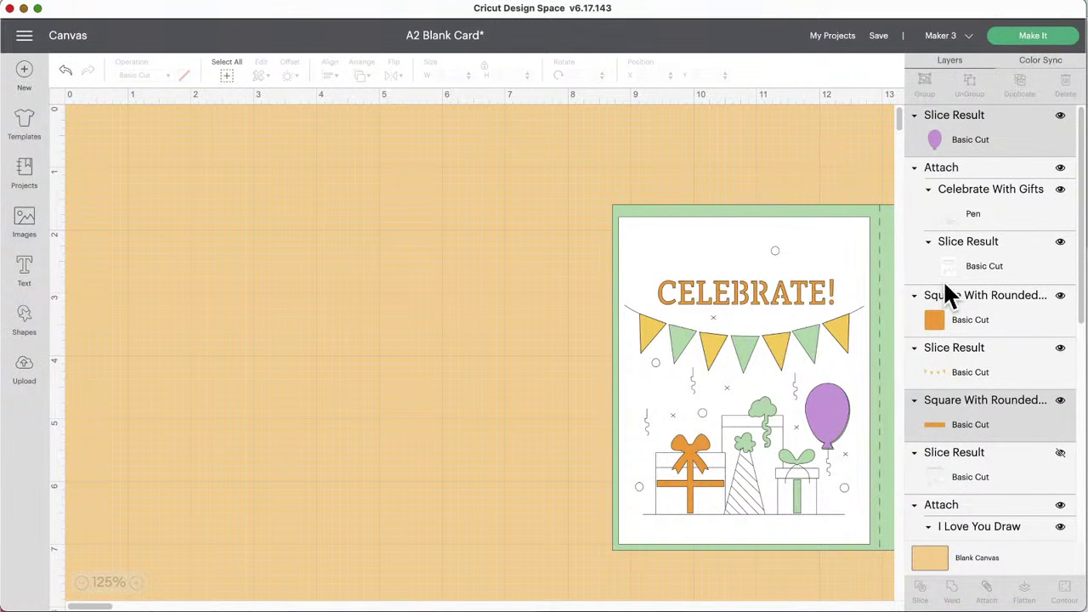
Step: Delete the I Love You card from the canvas
{"action": "scroll", "coordinate": [446, 303], "scroll_direction": "right", "scroll_amount": 10}
{"action": "scroll", "coordinate": [450, 303], "scroll_direction": "right", "scroll_amount": 1}
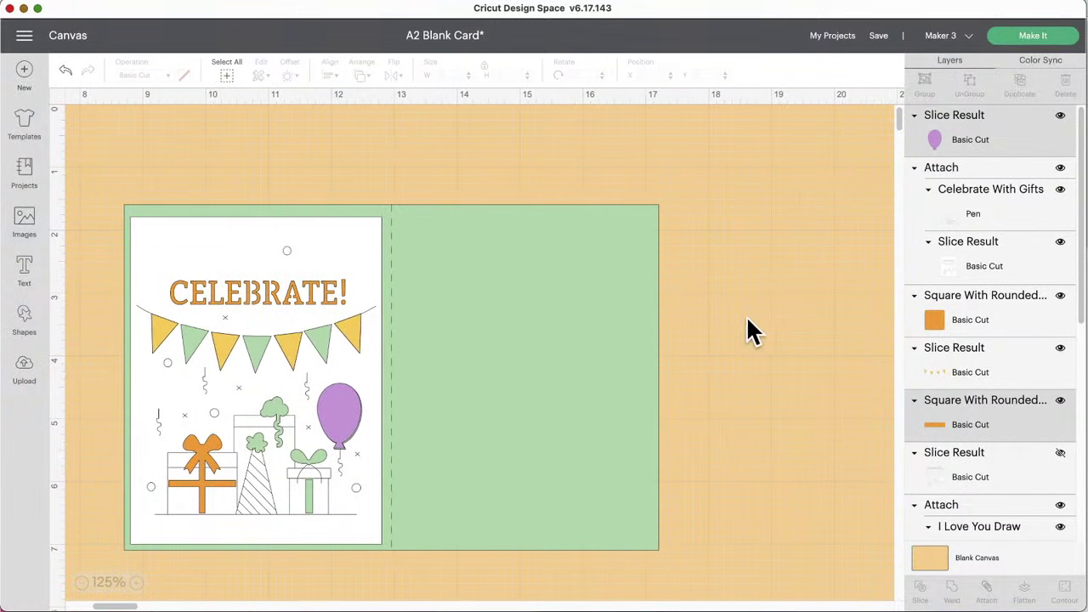
{"action": "scroll", "coordinate": [753, 332], "scroll_direction": "down", "scroll_amount": 15}
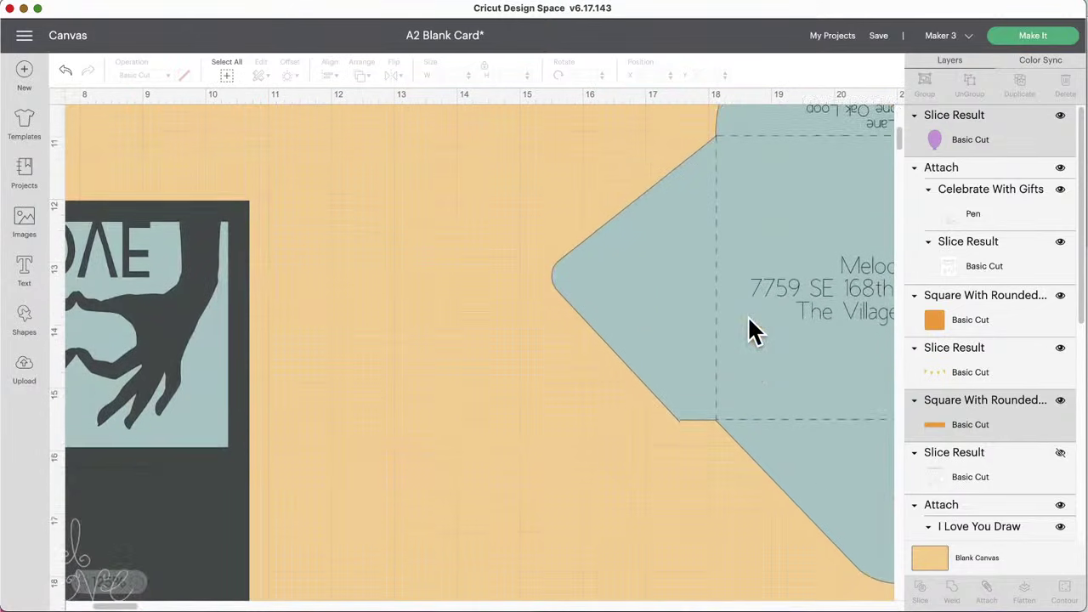
{"action": "scroll", "coordinate": [753, 331], "scroll_direction": "left", "scroll_amount": 5}
{"action": "left_click", "coordinate": [236, 364]}
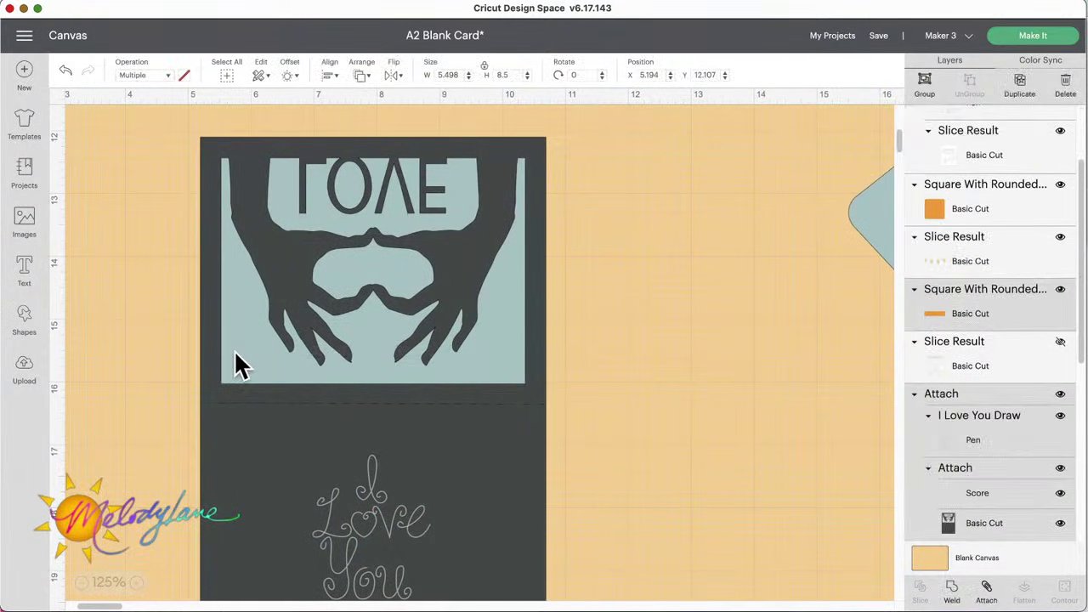
{"action": "left_click", "coordinate": [189, 127]}
Step: Delete the addressed envelope and return the view to the Celebrate card
{"action": "scroll", "coordinate": [654, 281], "scroll_direction": "right", "scroll_amount": 6}
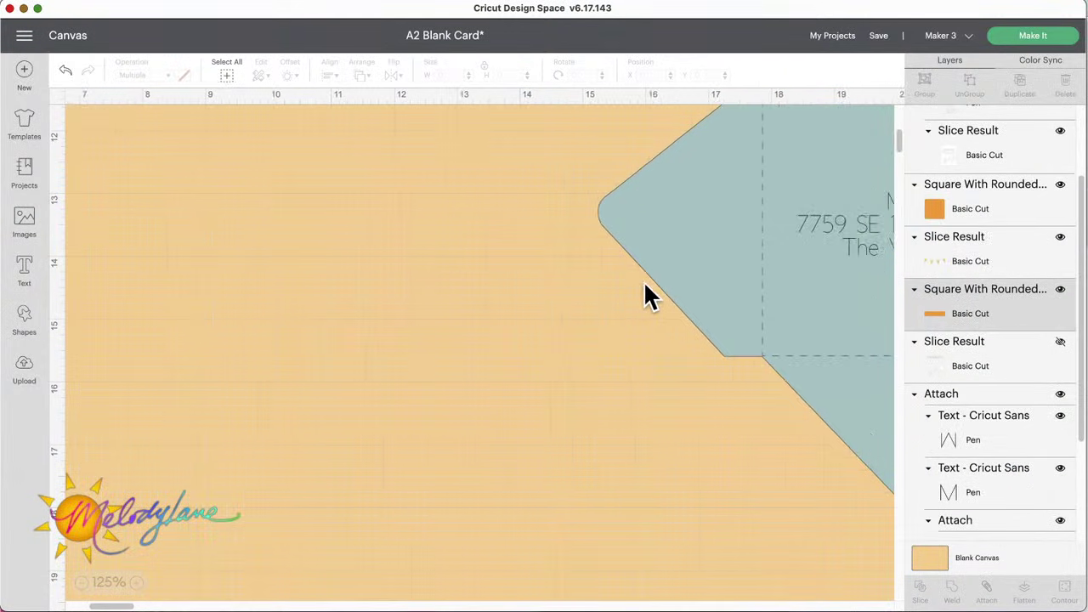
{"action": "left_click", "coordinate": [615, 388]}
{"action": "left_click_drag", "start_coordinate": [616, 391], "coordinate": [549, 493]}
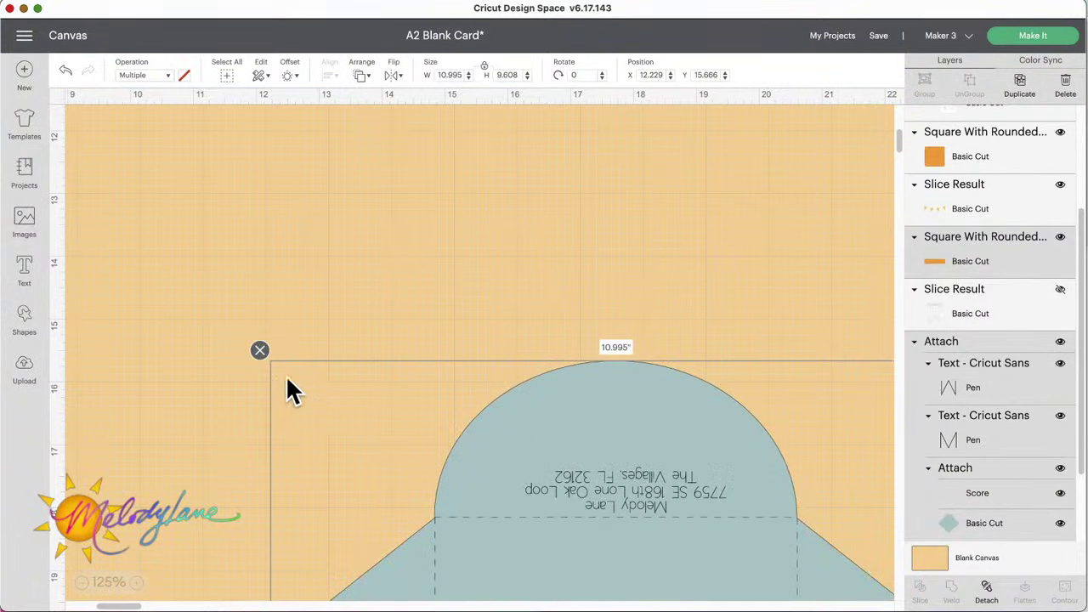
{"action": "left_click", "coordinate": [260, 351]}
{"action": "scroll", "coordinate": [479, 420], "scroll_direction": "up", "scroll_amount": 10}
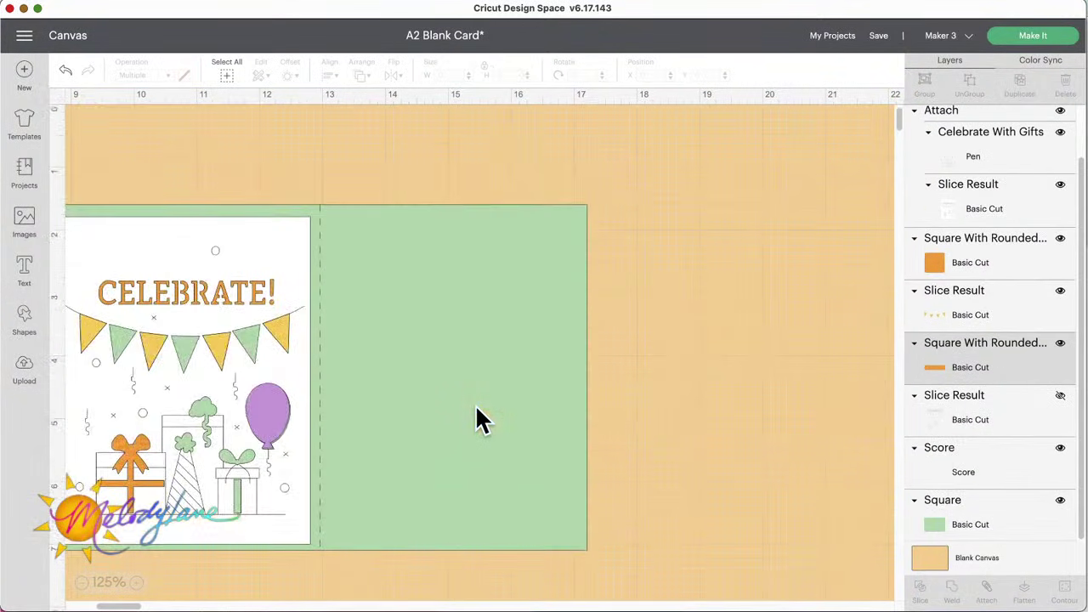
{"action": "scroll", "coordinate": [480, 420], "scroll_direction": "left", "scroll_amount": 3}
{"action": "scroll", "coordinate": [483, 405], "scroll_direction": "left", "scroll_amount": 1}
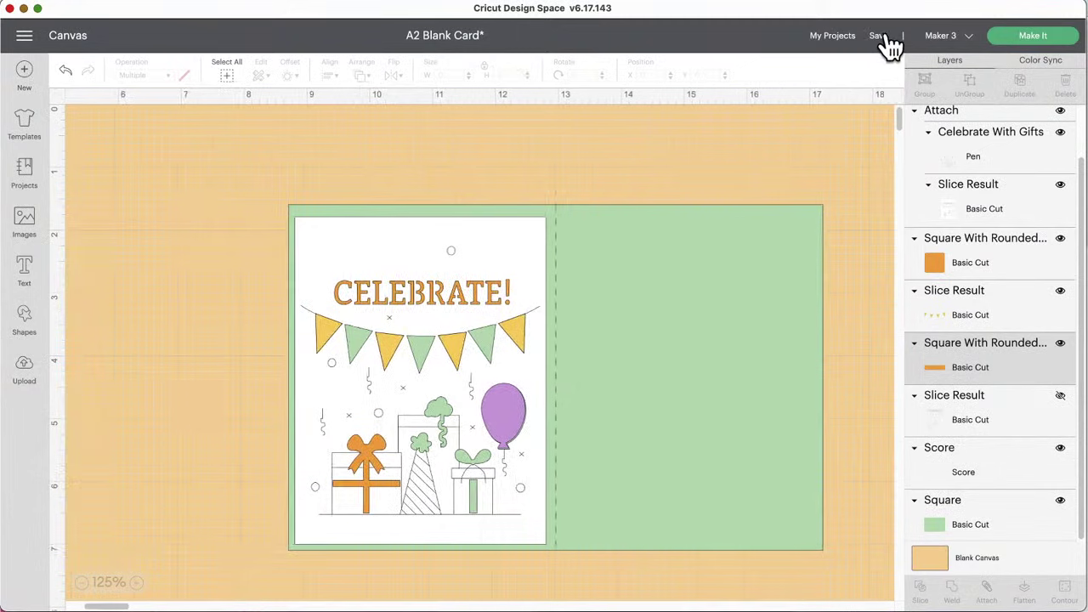
Step: Save As with the title changed from 'Blank' to 'A2 Celebrate Card - 1'
{"action": "left_click", "coordinate": [880, 36]}
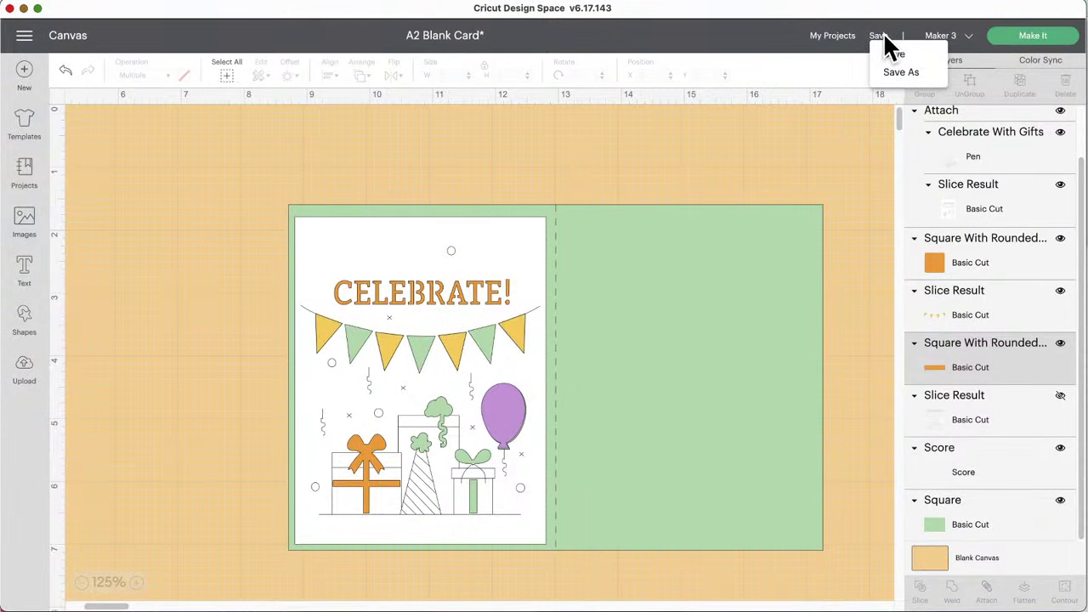
{"action": "left_click", "coordinate": [901, 73]}
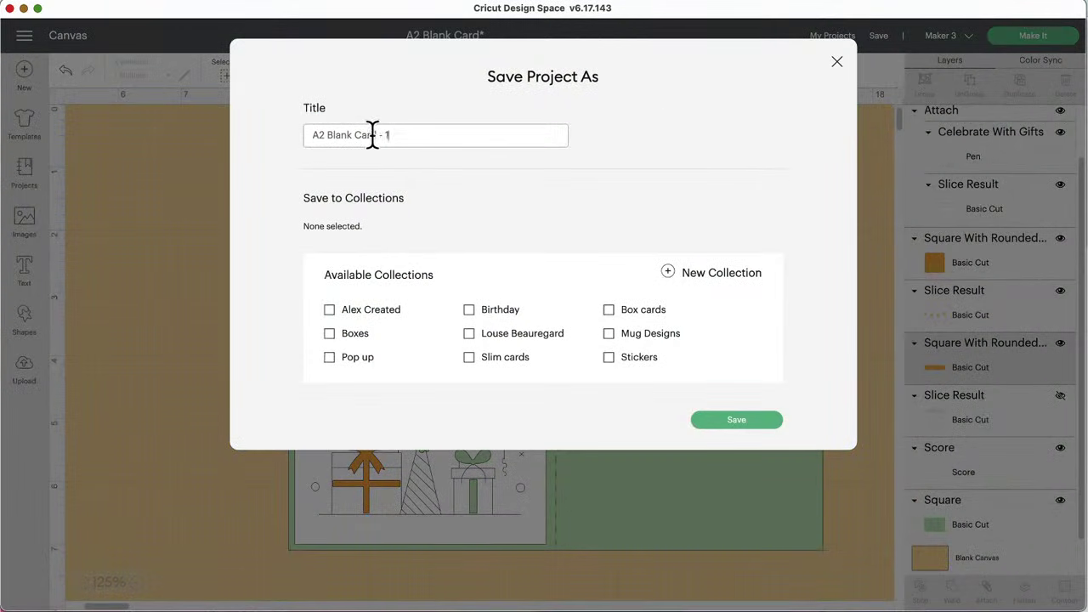
{"action": "left_click_drag", "start_coordinate": [357, 134], "coordinate": [328, 135]}
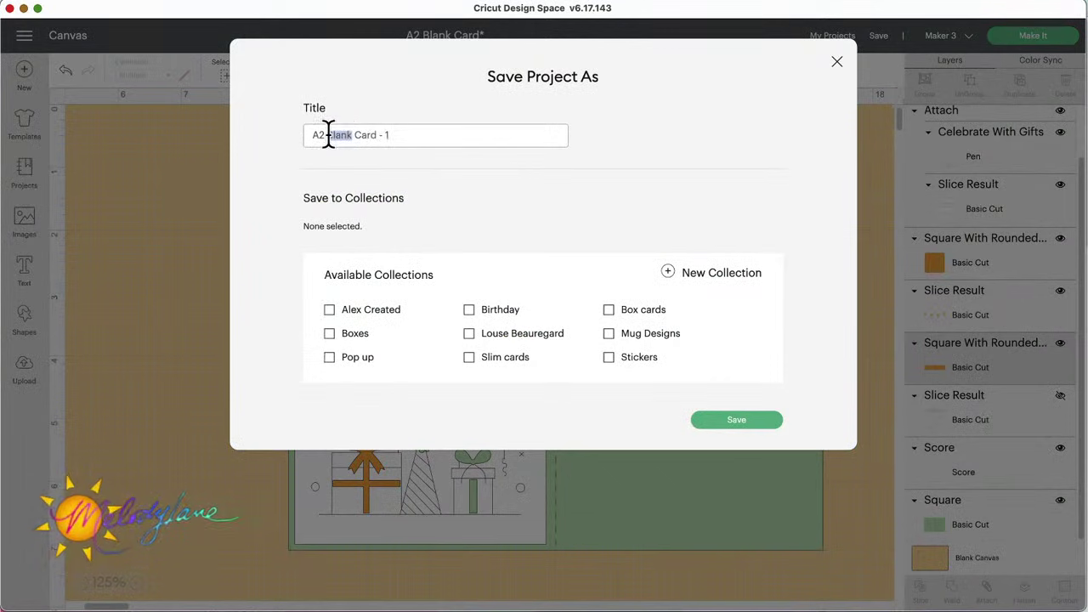
{"action": "type", "text": "Celebt"}
{"action": "key", "text": "BackSpace"}
{"action": "type", "text": "rate"}
{"action": "left_click", "coordinate": [752, 421]}
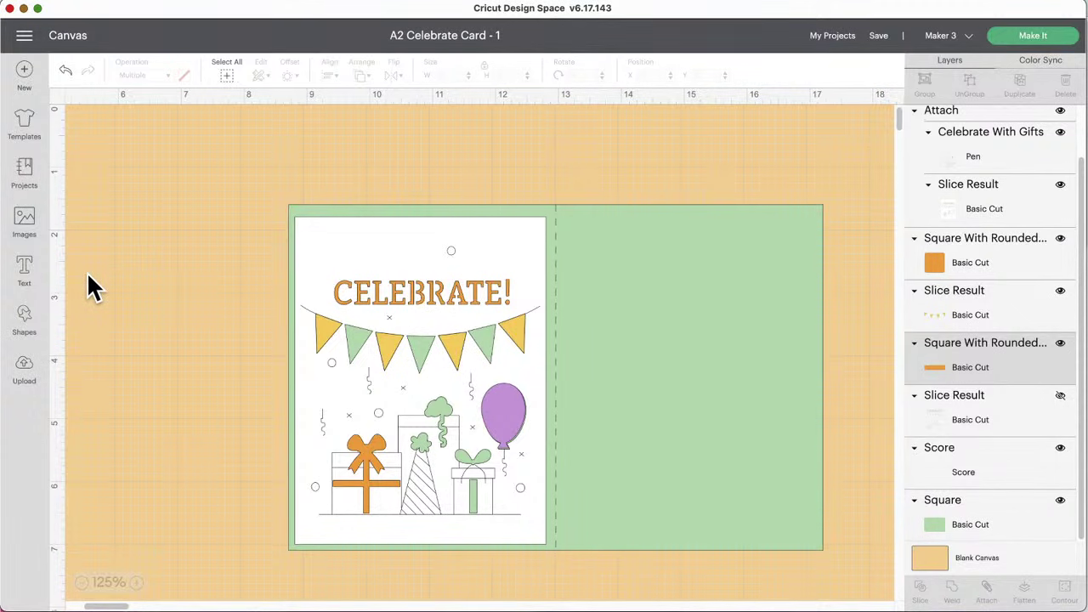
Step: Add an empty Cricut Sans text box with the Text tool
{"action": "left_click", "coordinate": [24, 271]}
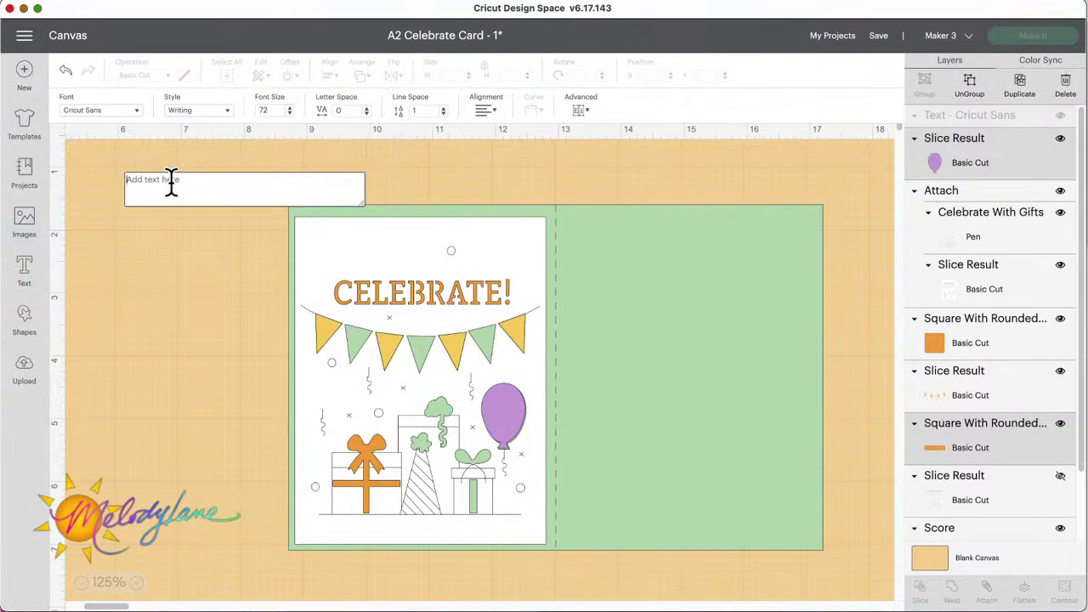
Step: Add 'Happy Birthday' text in Writing style and place it across the card's right panel
{"action": "type", "text": "Happ"}
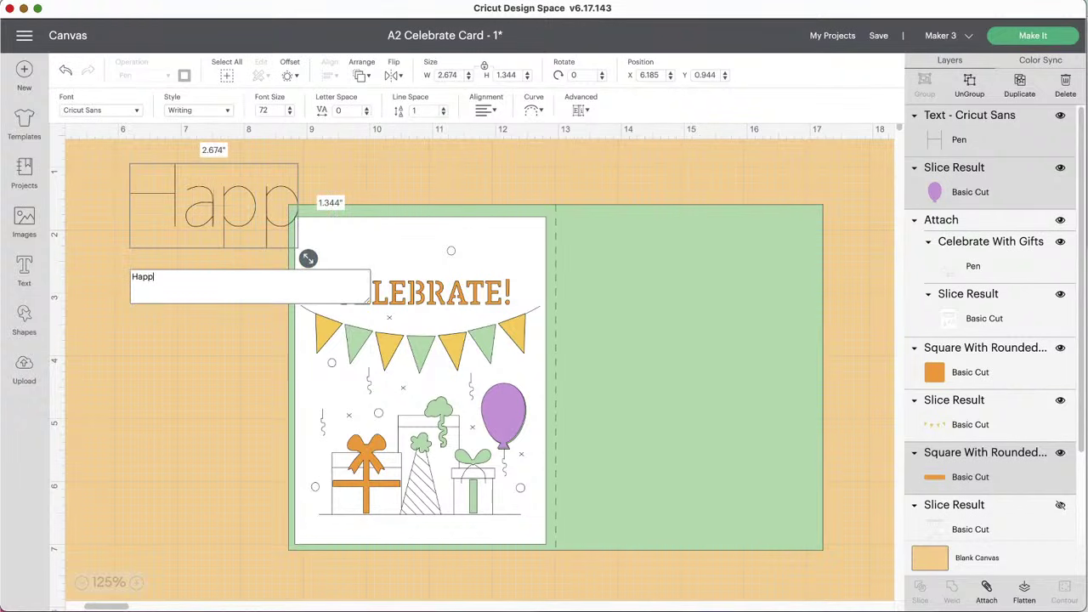
{"action": "type", "text": "y Birthday"}
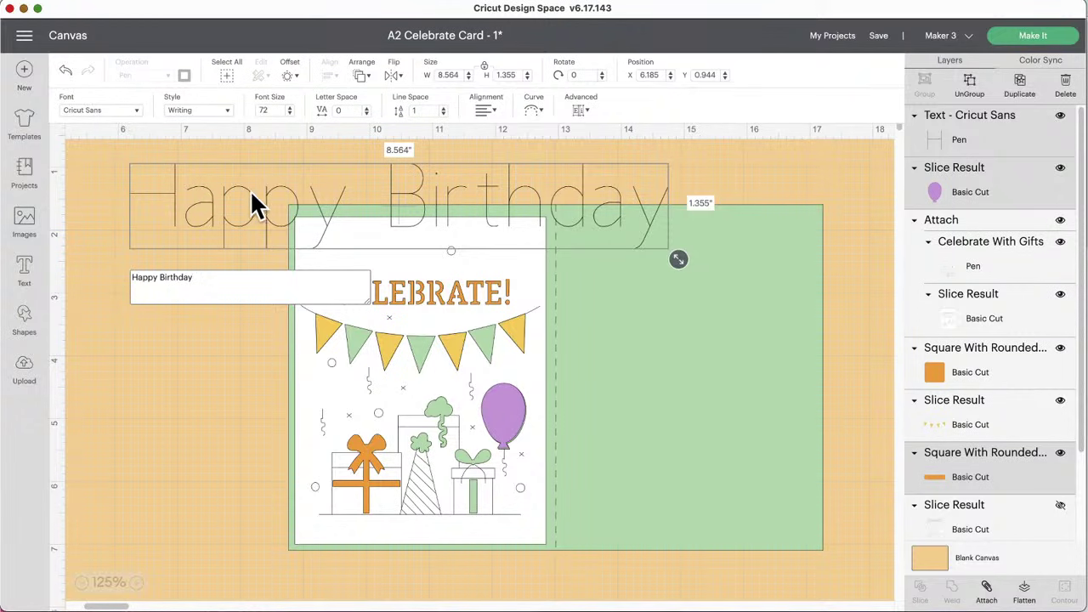
{"action": "left_click_drag", "start_coordinate": [251, 195], "coordinate": [688, 347]}
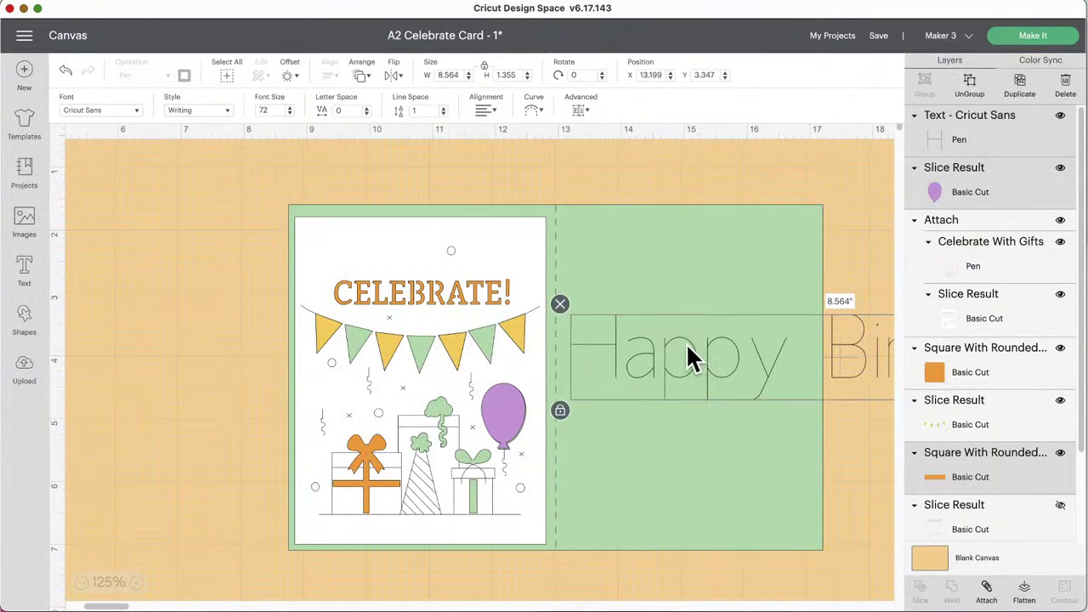
{"action": "scroll", "coordinate": [686, 343], "scroll_direction": "right", "scroll_amount": 5}
{"action": "left_click_drag", "start_coordinate": [457, 358], "coordinate": [473, 374]}
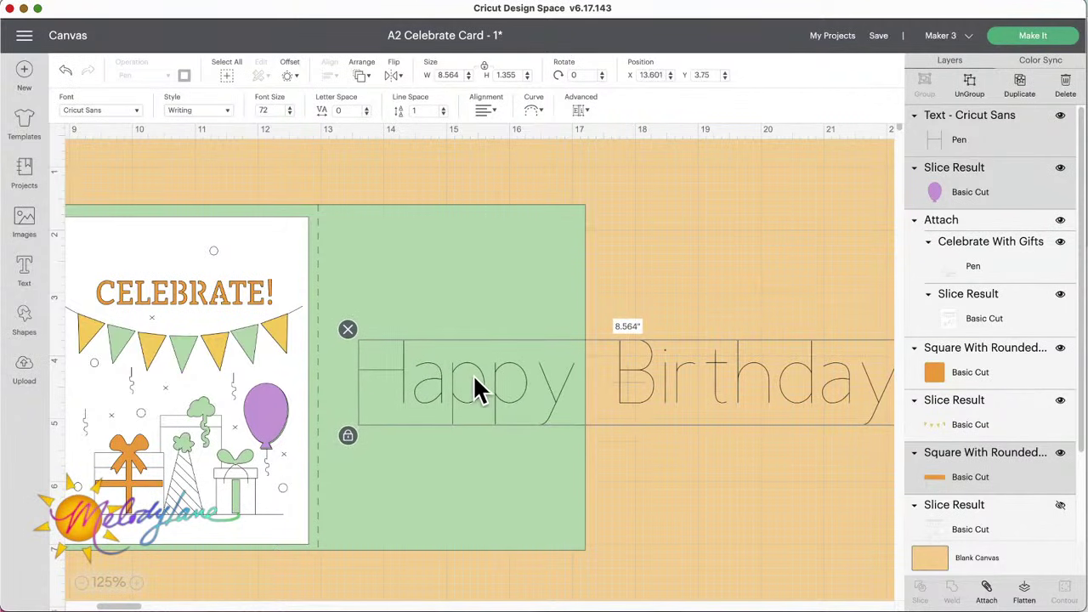
{"action": "left_click", "coordinate": [204, 119]}
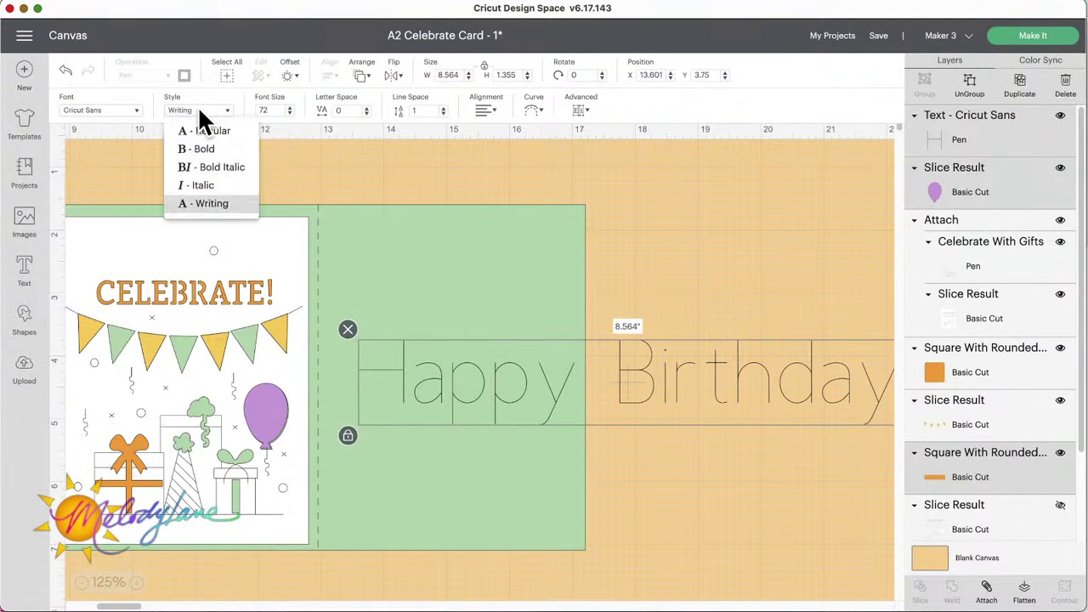
{"action": "left_click", "coordinate": [206, 202]}
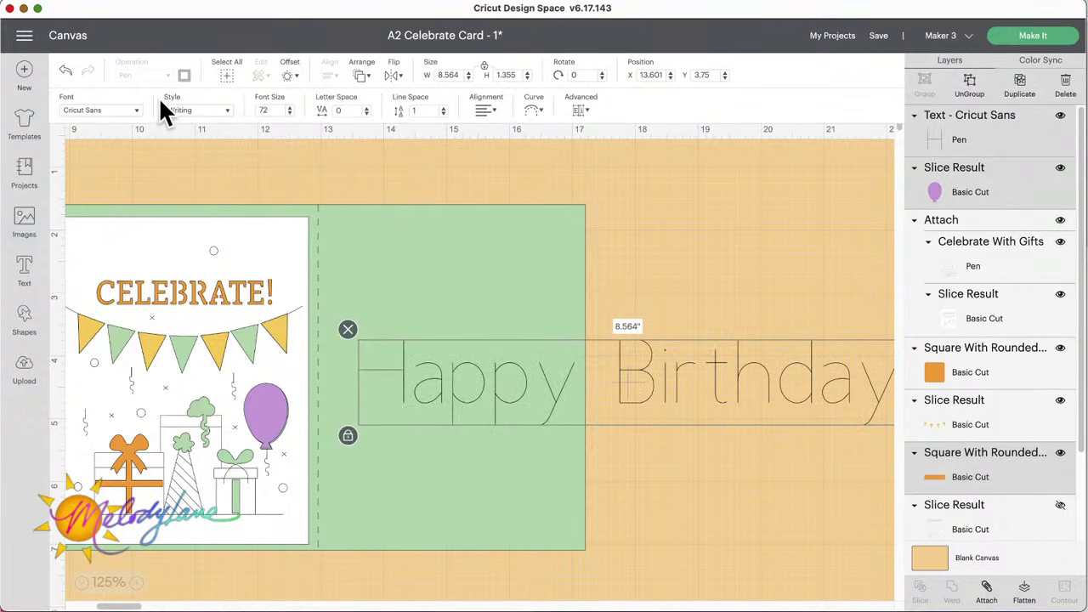
Step: Filter fonts to Writing, search 'con' including non-kerned fonts, and apply Confetti + Sprinkles
{"action": "left_click", "coordinate": [130, 114]}
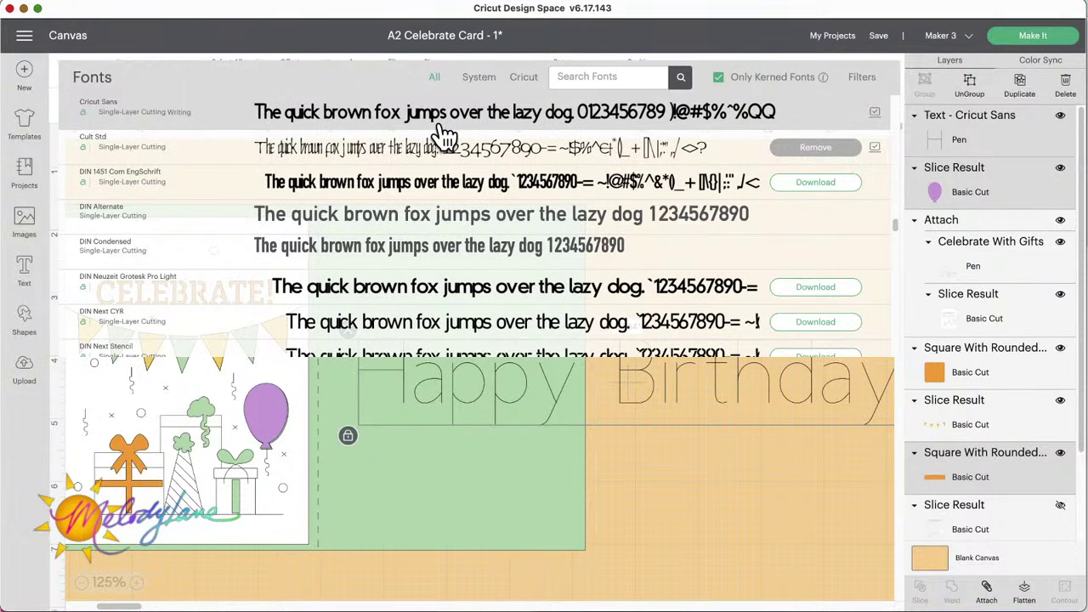
{"action": "left_click", "coordinate": [862, 81]}
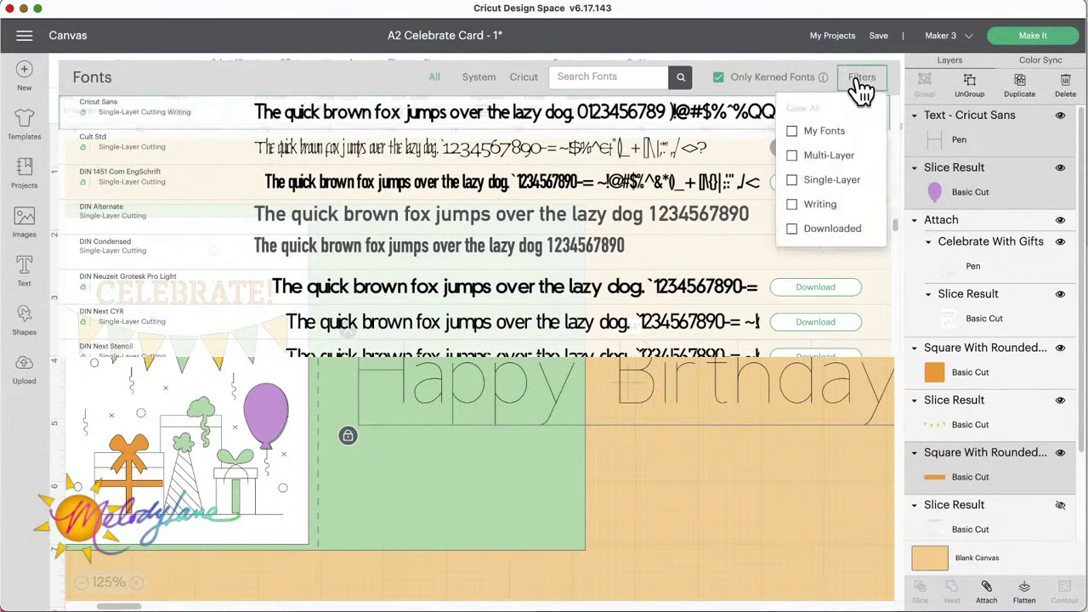
{"action": "left_click", "coordinate": [792, 206]}
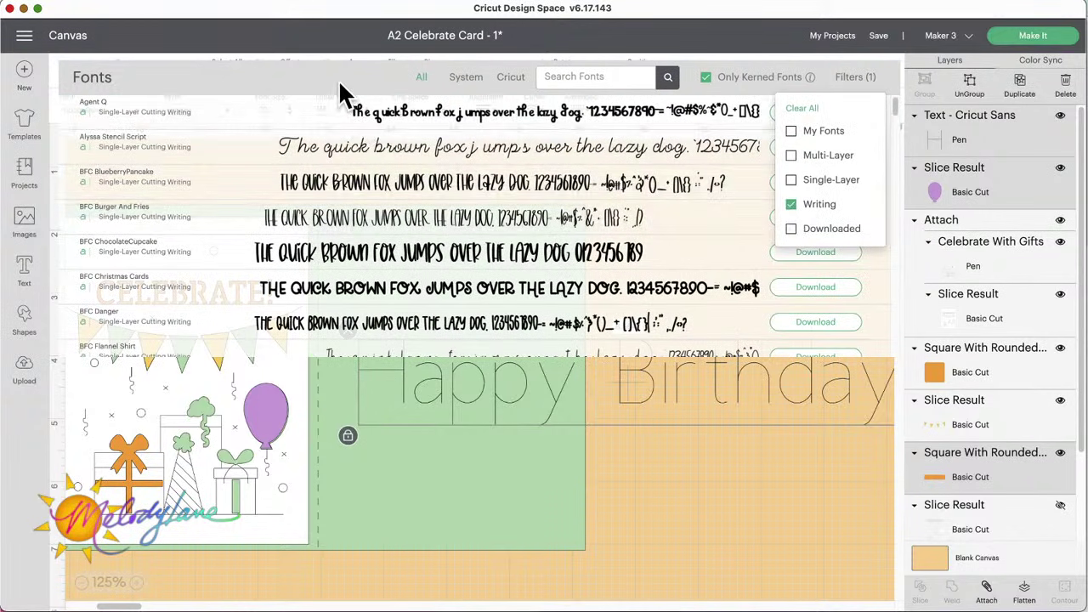
{"action": "left_click", "coordinate": [307, 70]}
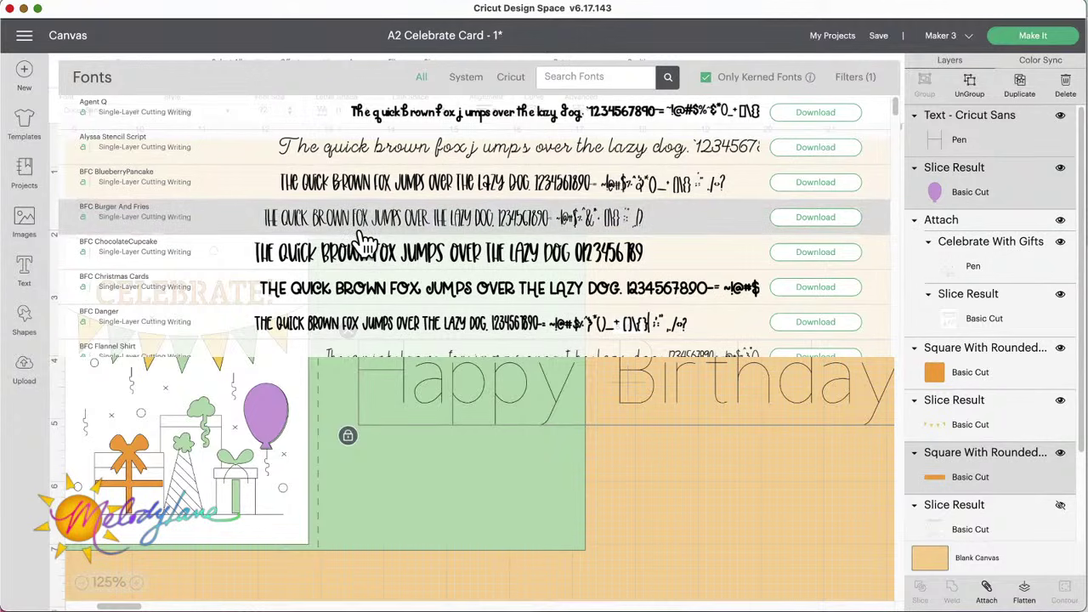
{"action": "scroll", "coordinate": [364, 241], "scroll_direction": "down", "scroll_amount": 5}
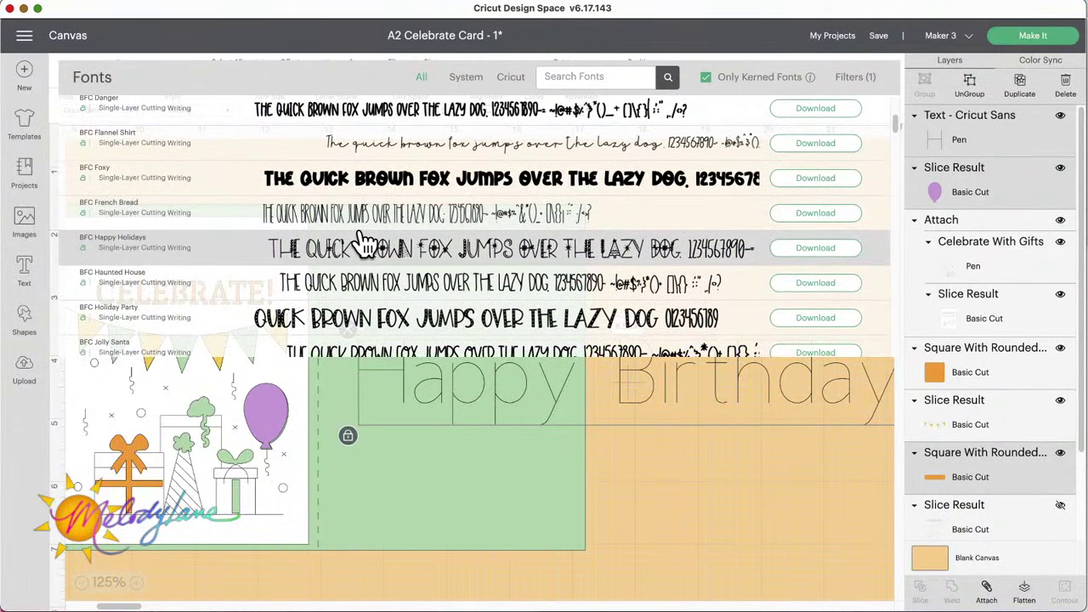
{"action": "scroll", "coordinate": [363, 241], "scroll_direction": "down", "scroll_amount": 3}
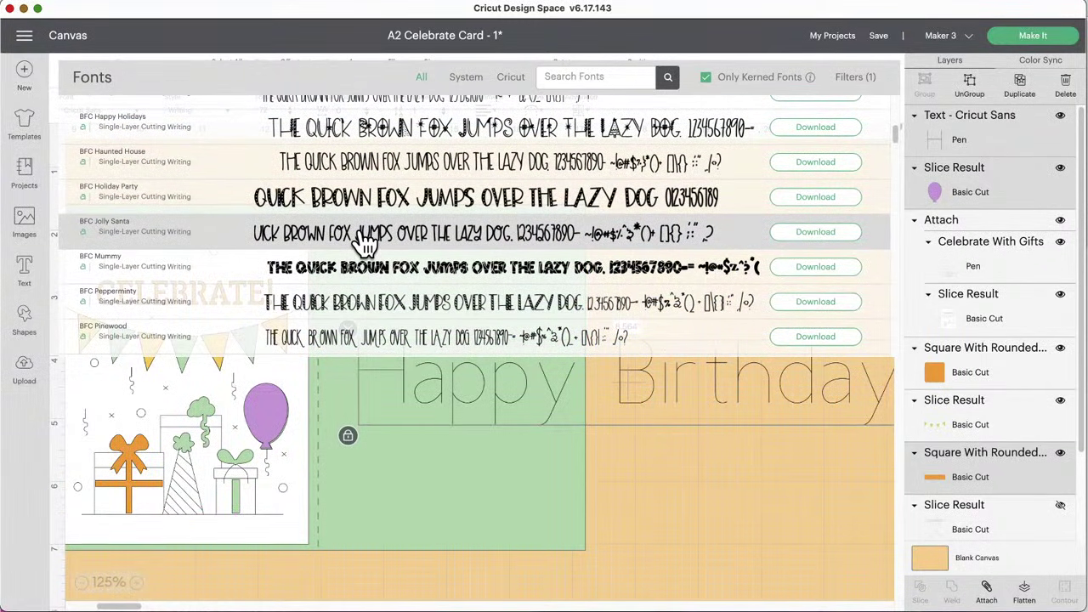
{"action": "scroll", "coordinate": [364, 240], "scroll_direction": "down", "scroll_amount": 2}
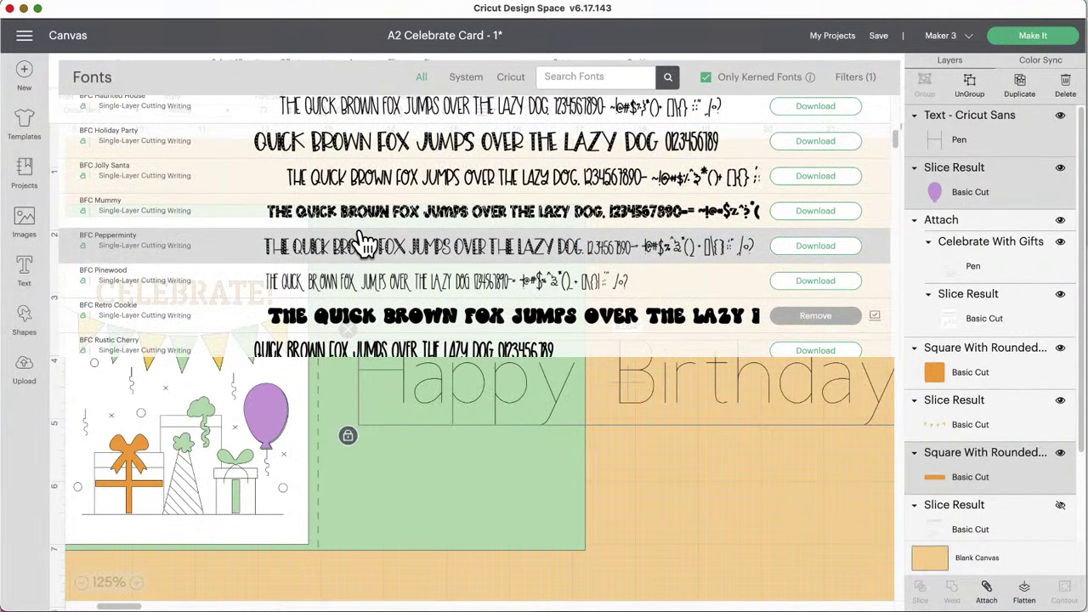
{"action": "left_click", "coordinate": [575, 68]}
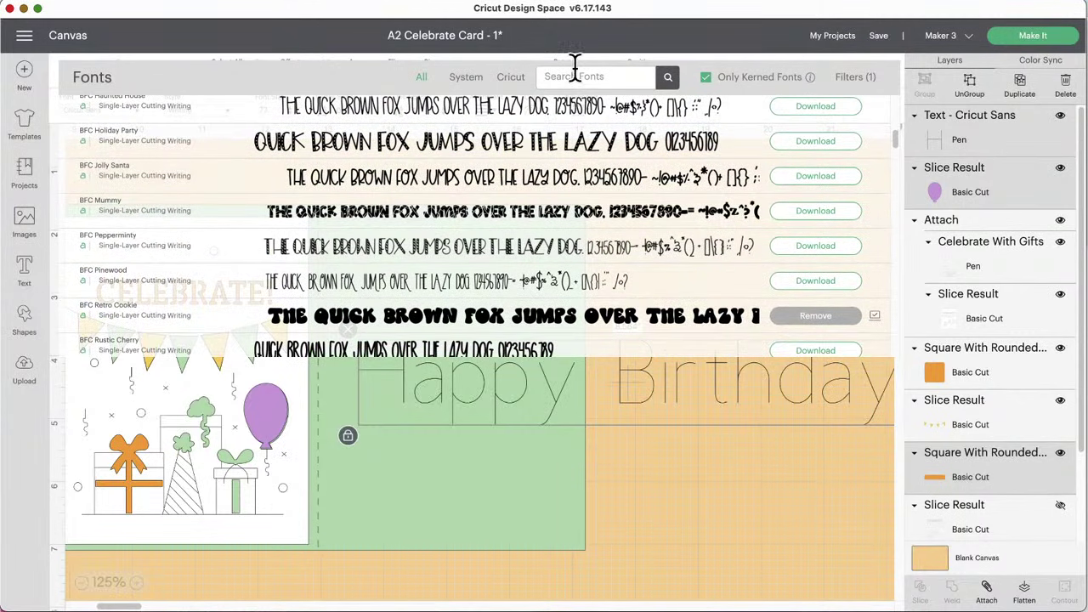
{"action": "type", "text": "con"}
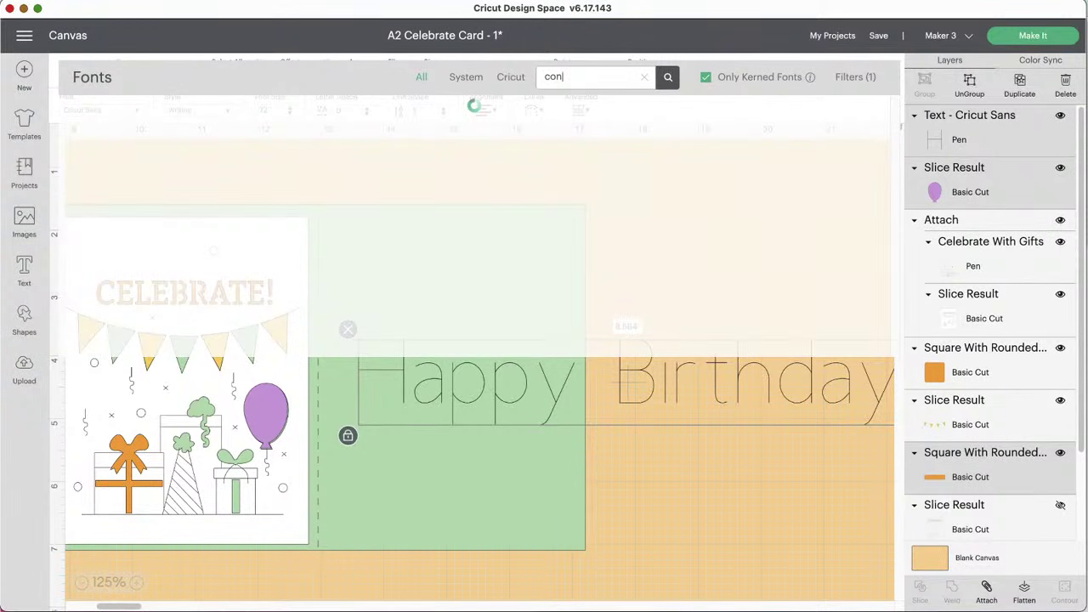
{"action": "left_click", "coordinate": [706, 77]}
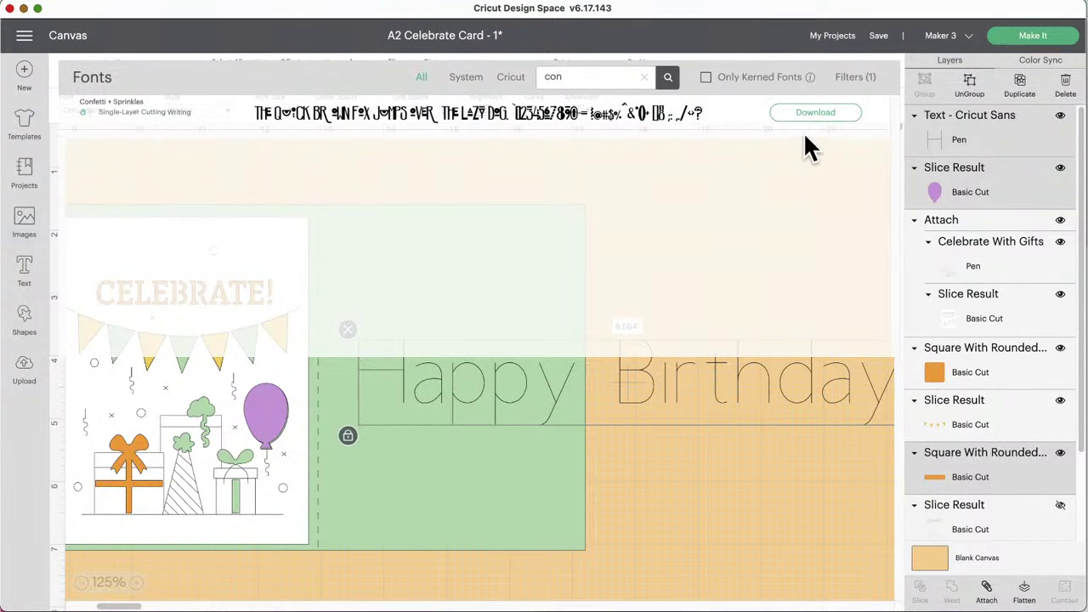
{"action": "left_click", "coordinate": [417, 119]}
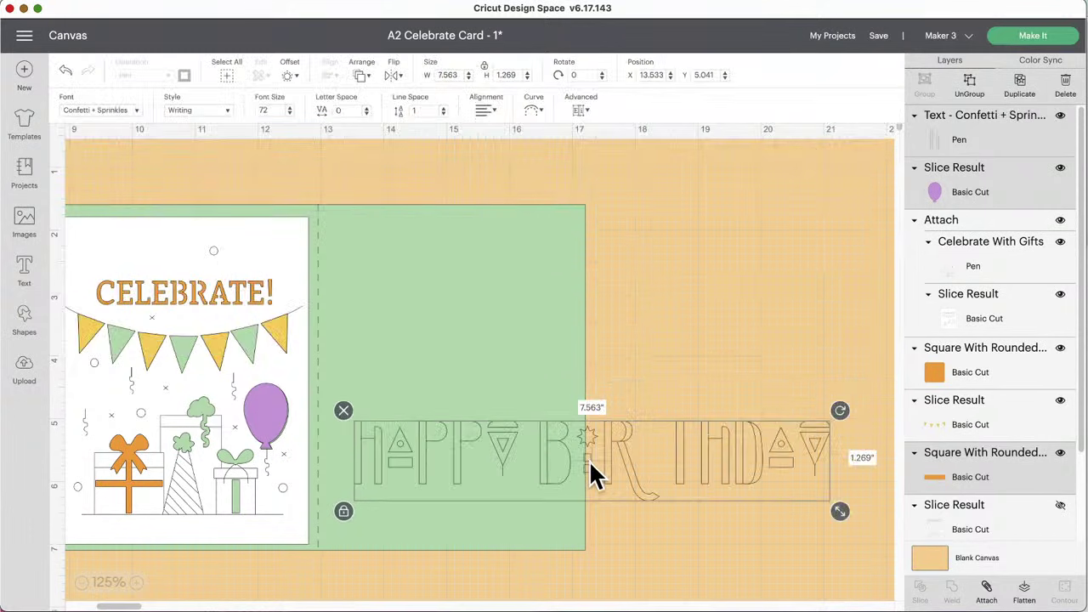
Step: Move the greeting up and break it into two lines, Happy above Birthday
{"action": "left_click_drag", "start_coordinate": [590, 463], "coordinate": [640, 327]}
{"action": "double_click", "coordinate": [640, 325]}
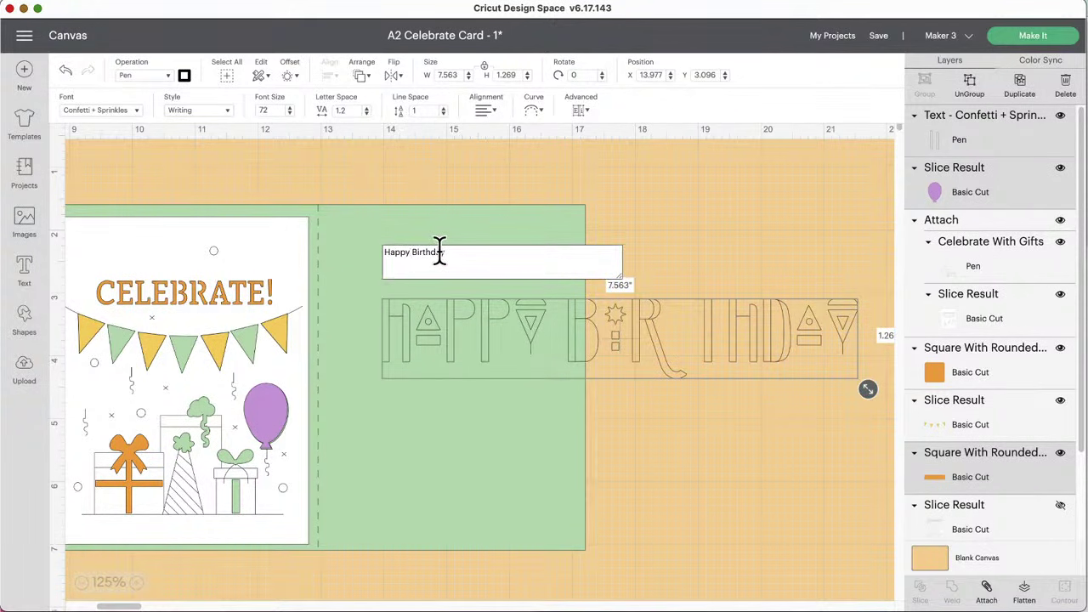
{"action": "key", "text": "Return"}
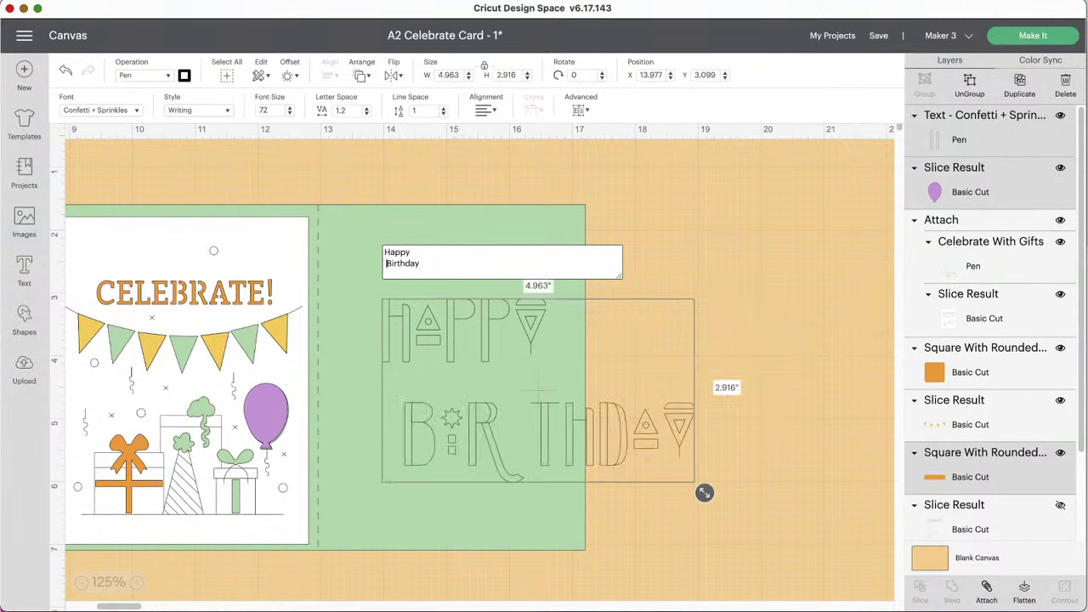
{"action": "key", "text": "BackSpace"}
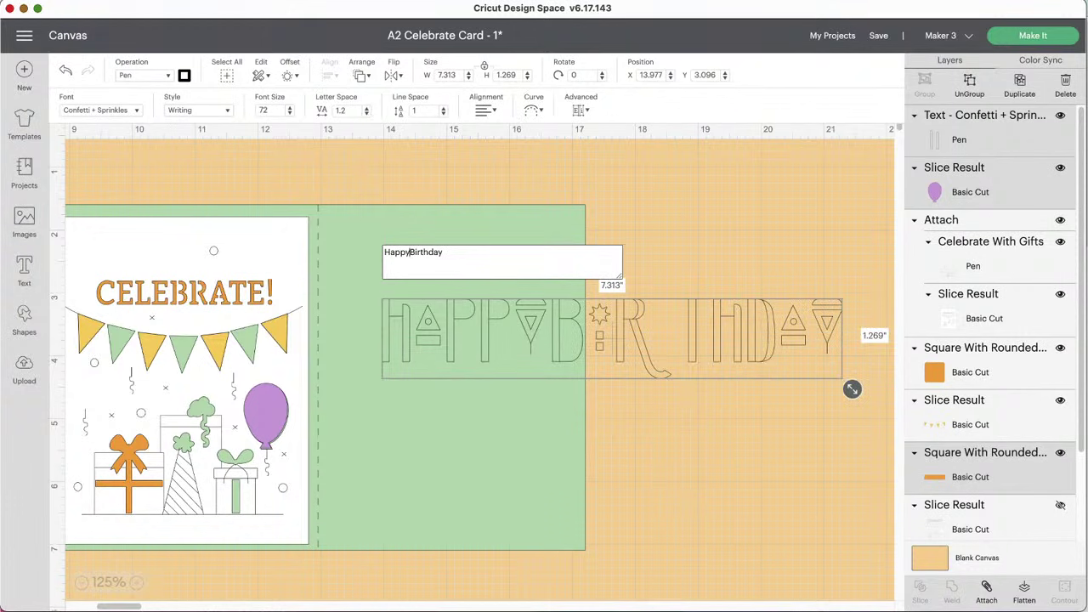
{"action": "key", "text": "Return"}
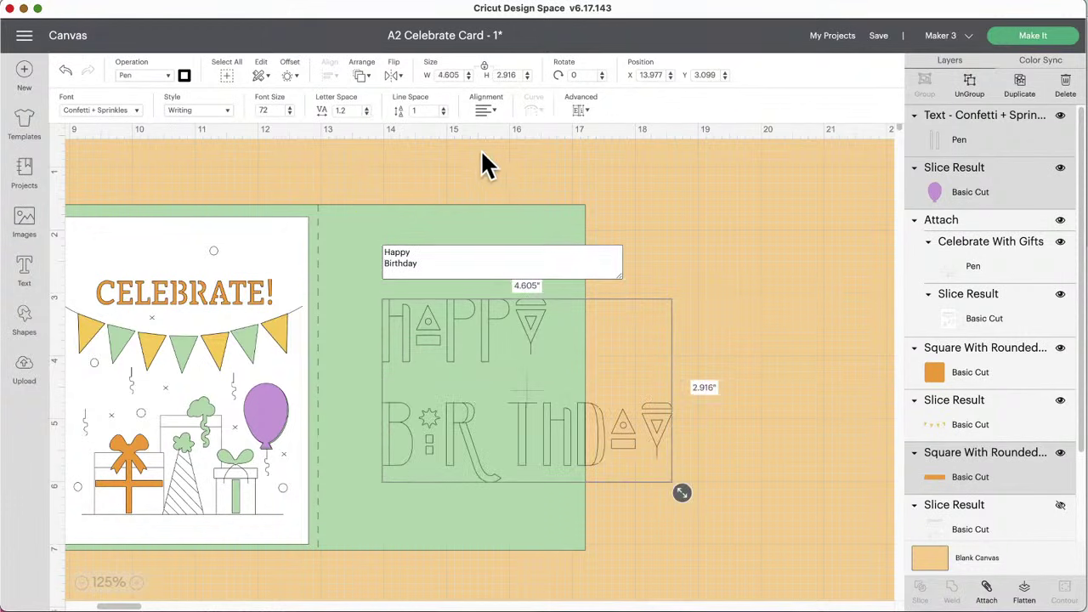
Step: Center-align the two lines and reduce the line spacing to -0.1
{"action": "left_click", "coordinate": [485, 110]}
{"action": "left_click", "coordinate": [515, 148]}
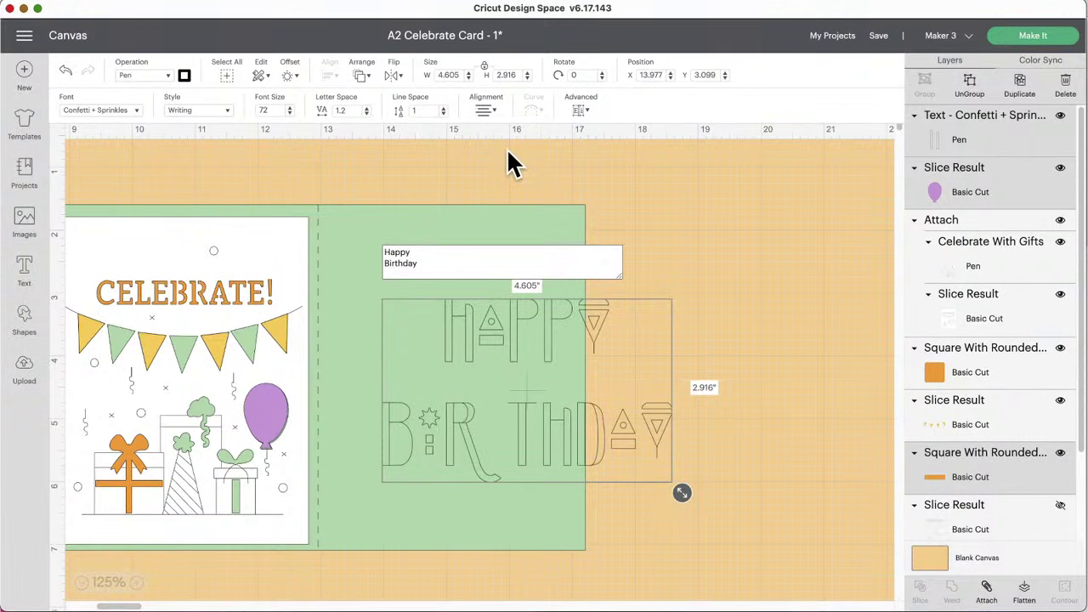
{"action": "left_click", "coordinate": [443, 114]}
{"action": "left_click", "coordinate": [443, 114]}
{"action": "left_click", "coordinate": [442, 114]}
{"action": "left_click", "coordinate": [443, 114]}
{"action": "left_click", "coordinate": [443, 114]}
{"action": "left_click", "coordinate": [443, 113]}
{"action": "left_click", "coordinate": [443, 114]}
{"action": "left_click", "coordinate": [443, 114]}
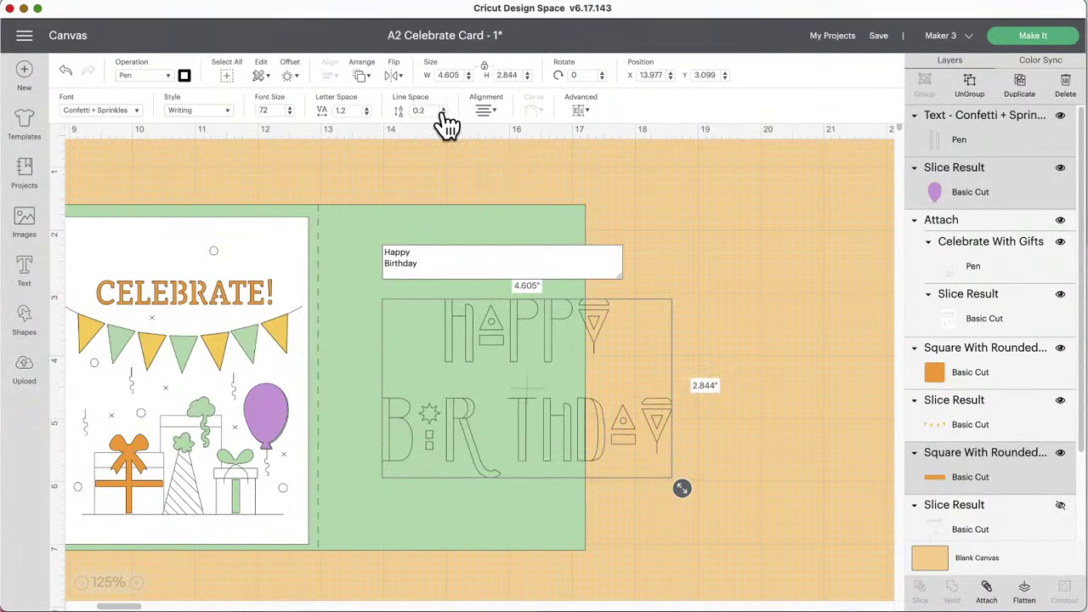
{"action": "left_click", "coordinate": [443, 114]}
{"action": "left_click", "coordinate": [443, 114]}
{"action": "left_click", "coordinate": [443, 114]}
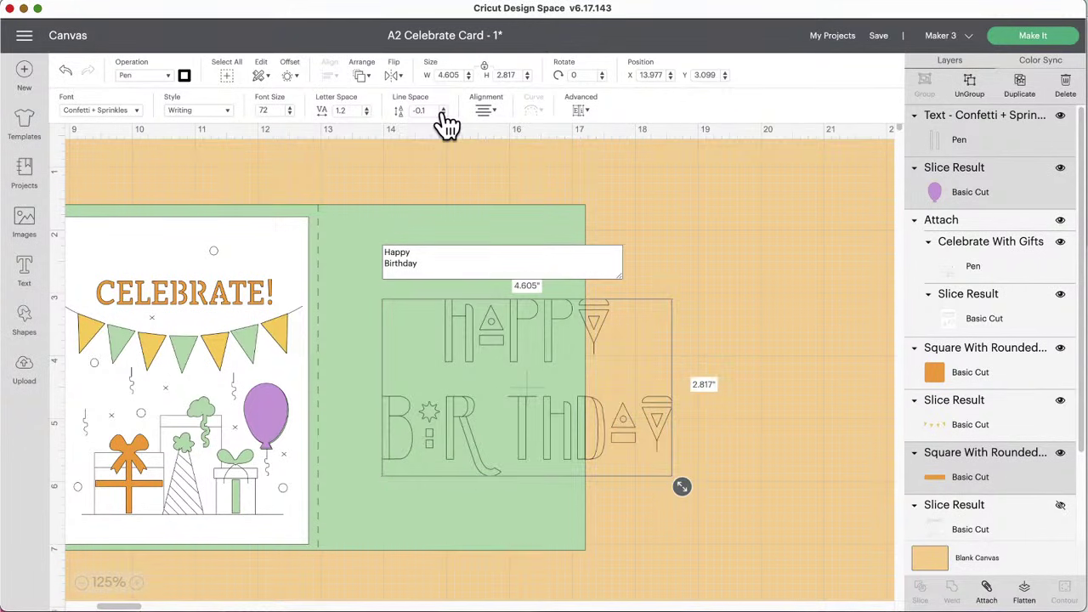
{"action": "left_click", "coordinate": [579, 114]}
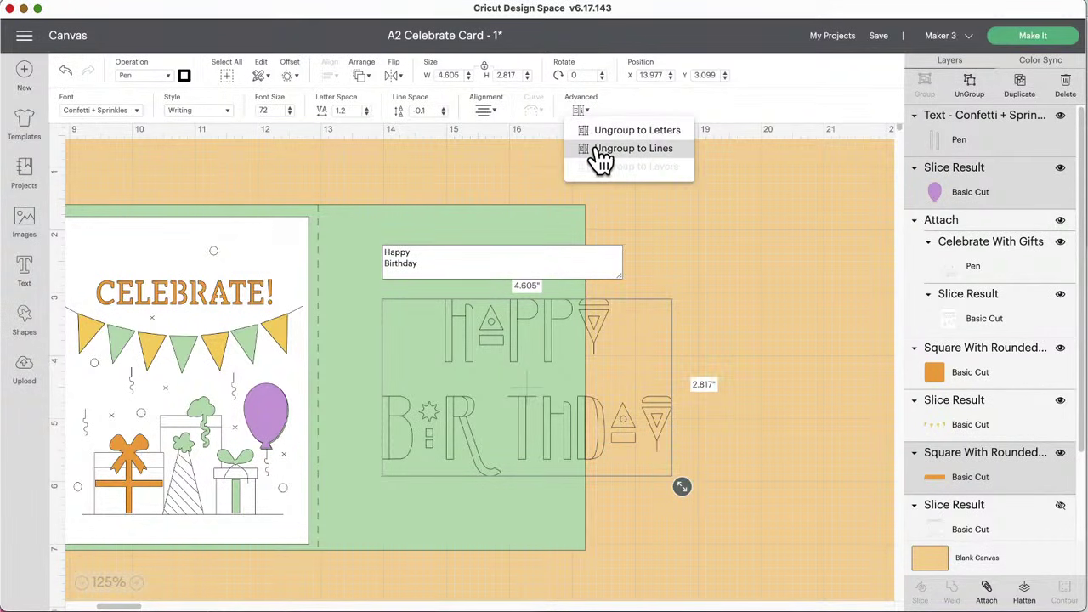
Step: Ungroup the text into HAPPY and BIRTHDAY lines, shrink to about 3.7 in, and stack them
{"action": "left_click", "coordinate": [601, 149]}
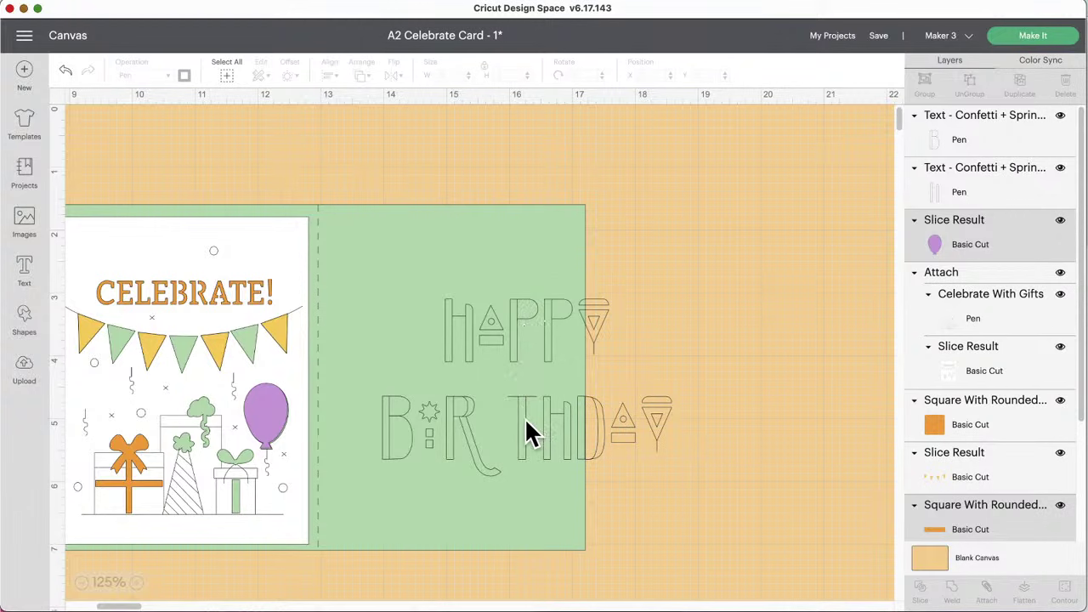
{"action": "left_click_drag", "start_coordinate": [525, 418], "coordinate": [538, 383]}
{"action": "left_click_drag", "start_coordinate": [743, 412], "coordinate": [598, 308]}
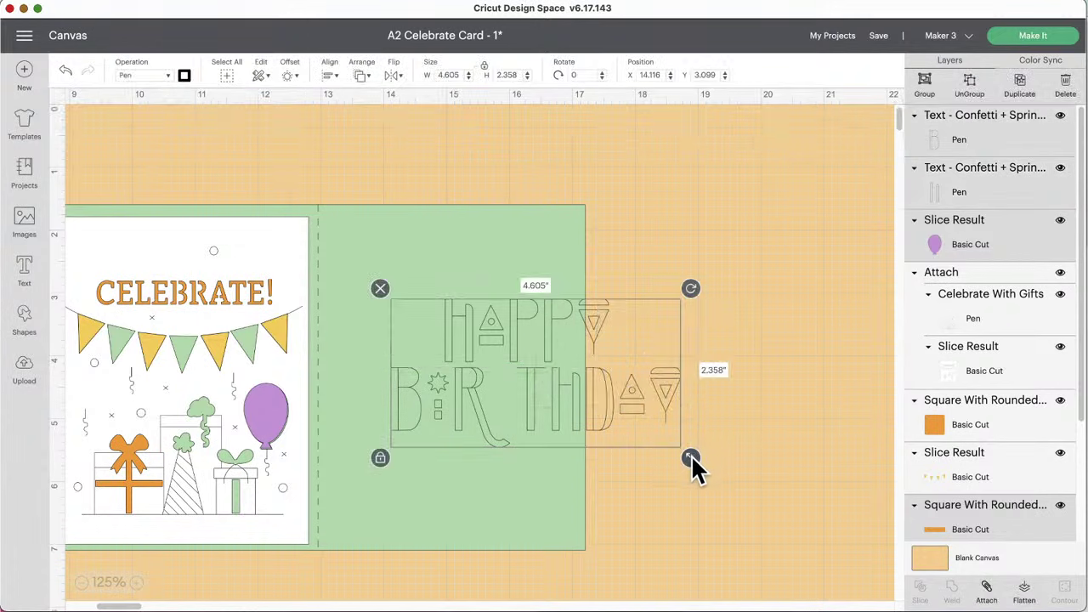
{"action": "left_click_drag", "start_coordinate": [693, 457], "coordinate": [639, 437]}
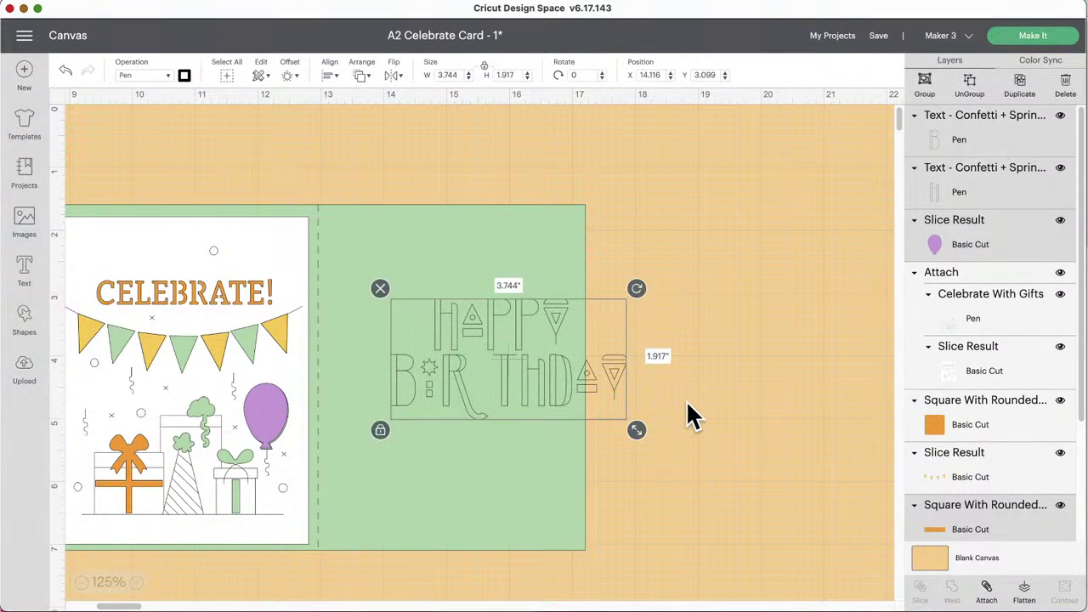
{"action": "left_click", "coordinate": [598, 390]}
{"action": "left_click_drag", "start_coordinate": [468, 307], "coordinate": [432, 297]}
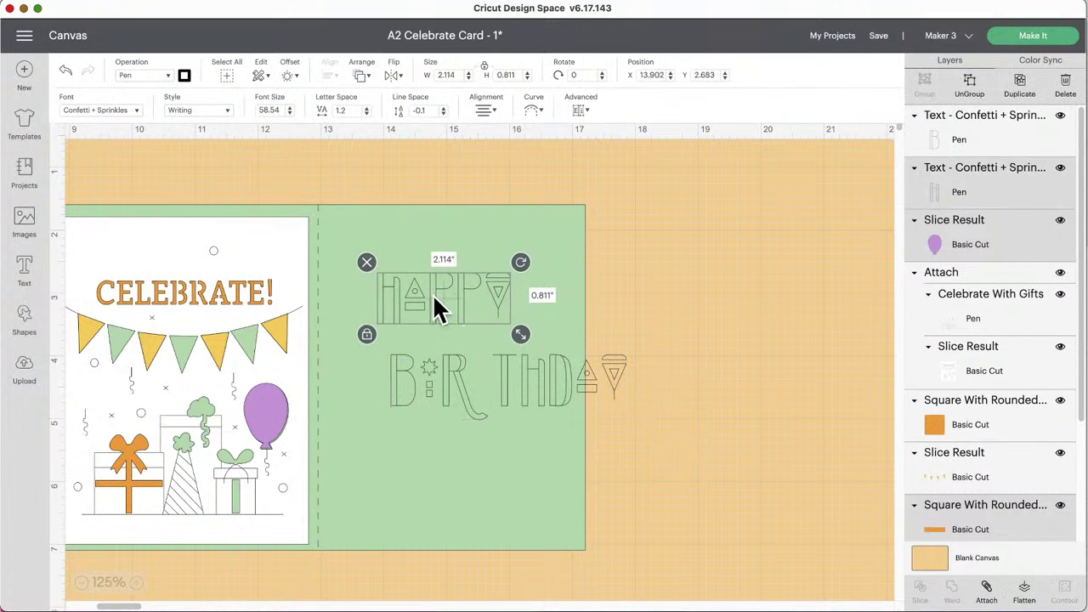
{"action": "left_click_drag", "start_coordinate": [474, 380], "coordinate": [417, 383]}
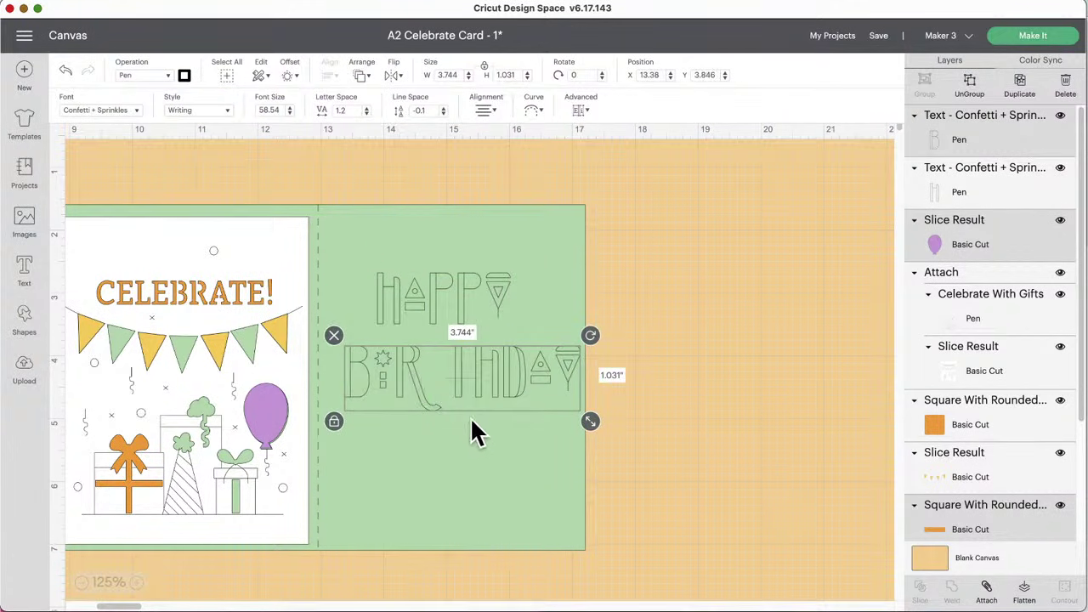
Step: Move BIRTHDAY onto empty canvas, ungroup it into letters, and nudge B, star and R right
{"action": "left_click", "coordinate": [661, 414]}
{"action": "left_click", "coordinate": [462, 388]}
{"action": "left_click_drag", "start_coordinate": [455, 374], "coordinate": [736, 396]}
{"action": "left_click", "coordinate": [733, 476]}
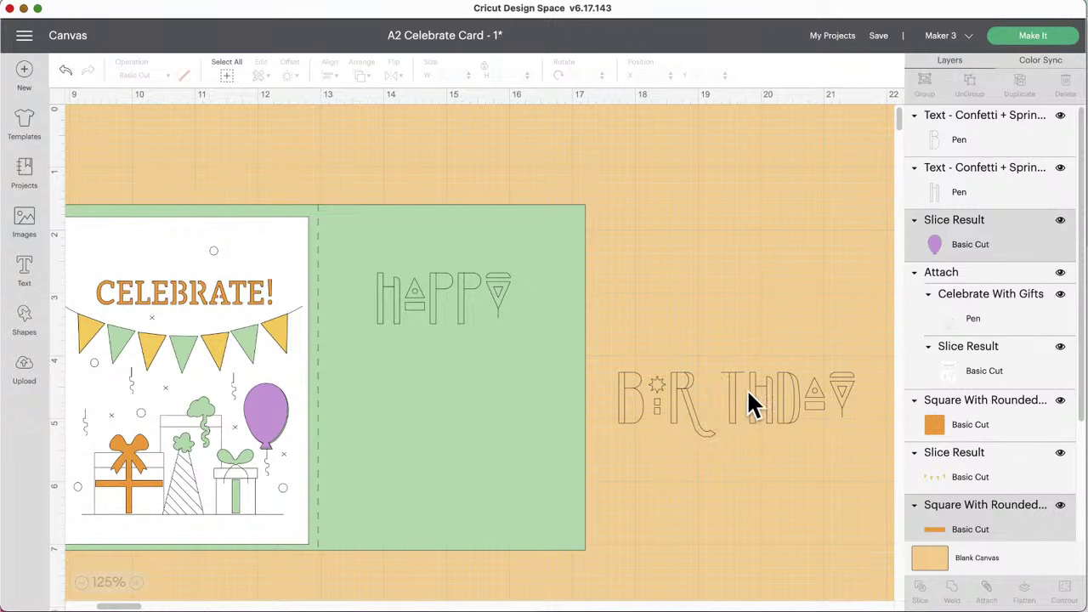
{"action": "left_click", "coordinate": [728, 382]}
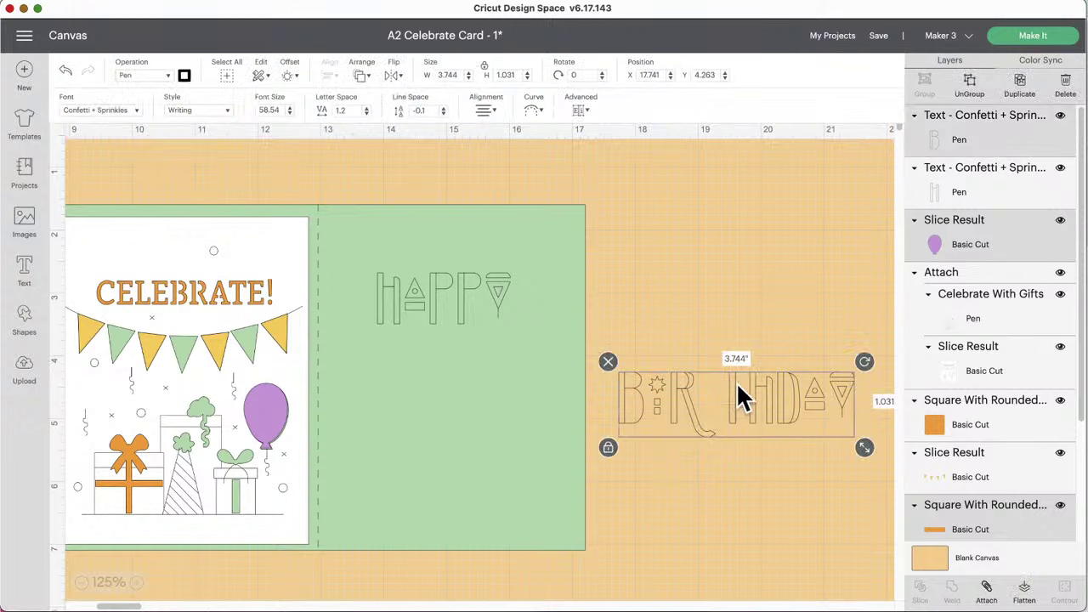
{"action": "left_click", "coordinate": [583, 109]}
{"action": "left_click", "coordinate": [592, 136]}
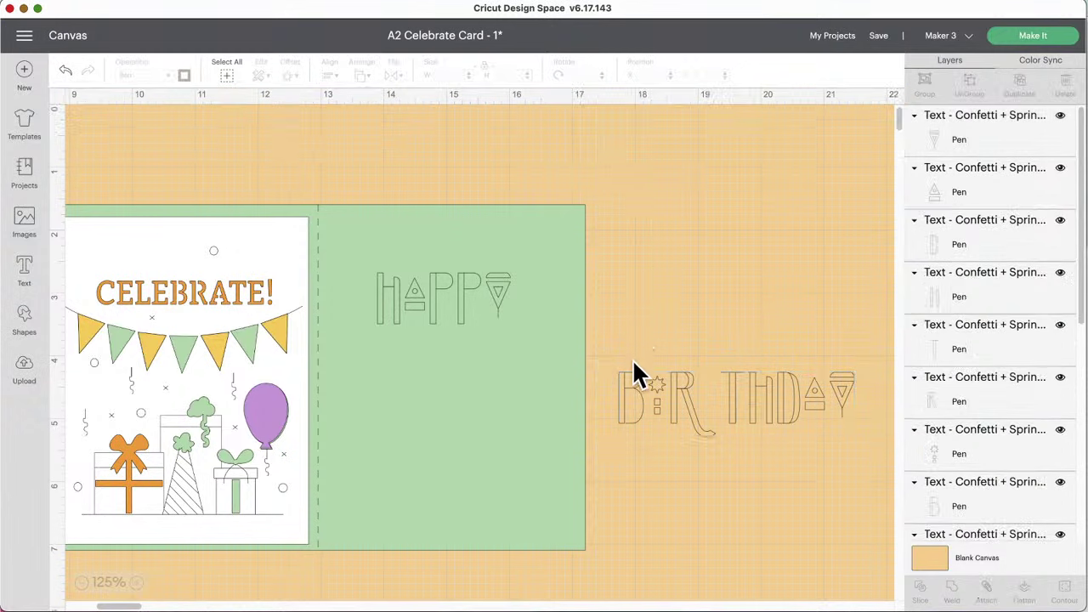
{"action": "left_click_drag", "start_coordinate": [607, 354], "coordinate": [695, 433]}
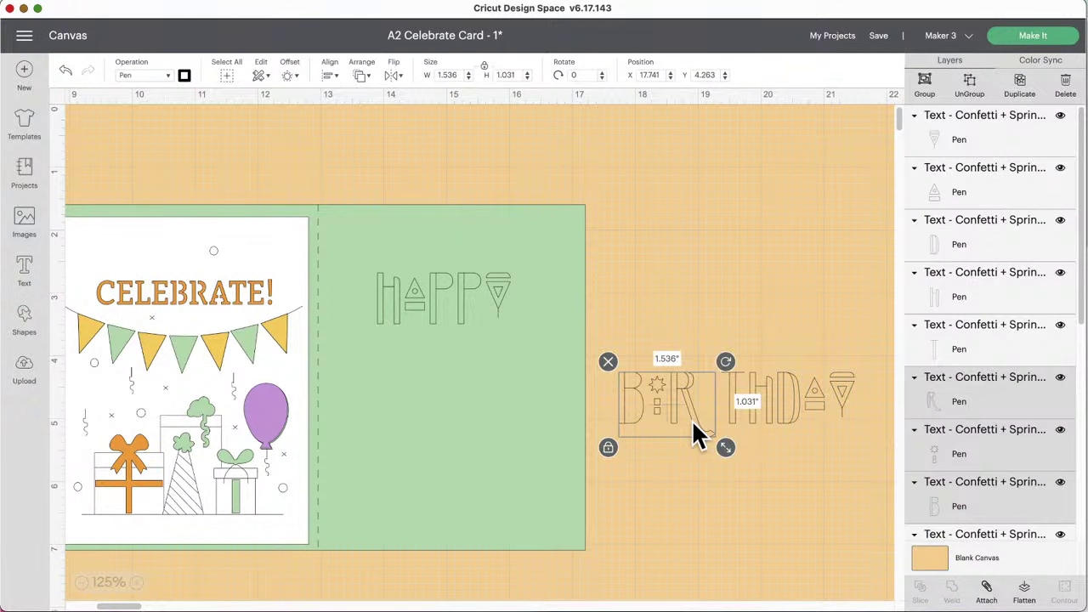
{"action": "key", "text": "Right"}
{"action": "key", "text": "Right"}
{"action": "key", "text": "Right"}
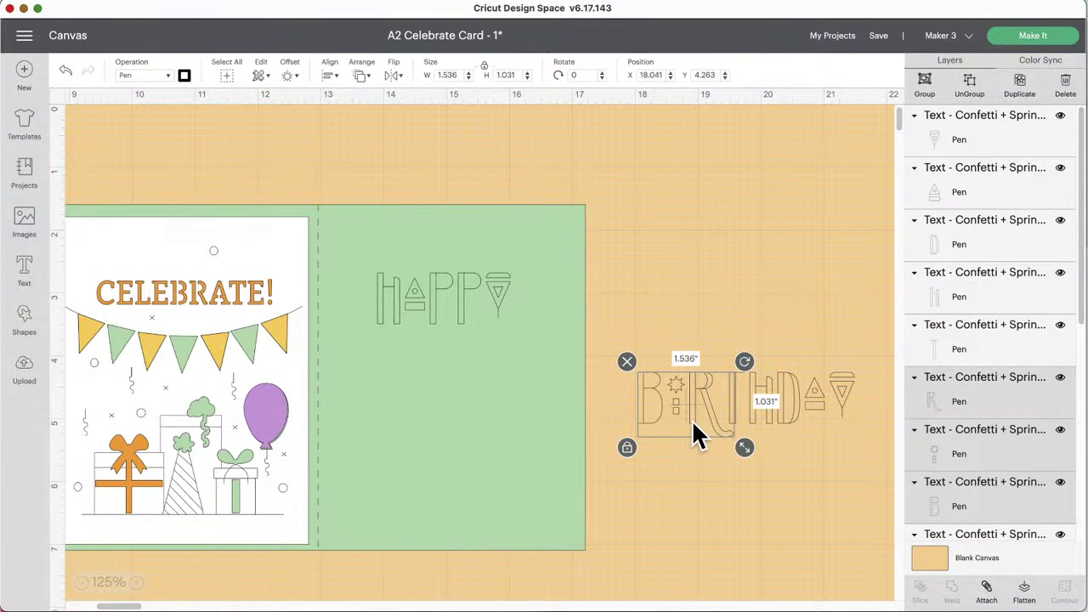
{"action": "left_click", "coordinate": [684, 305]}
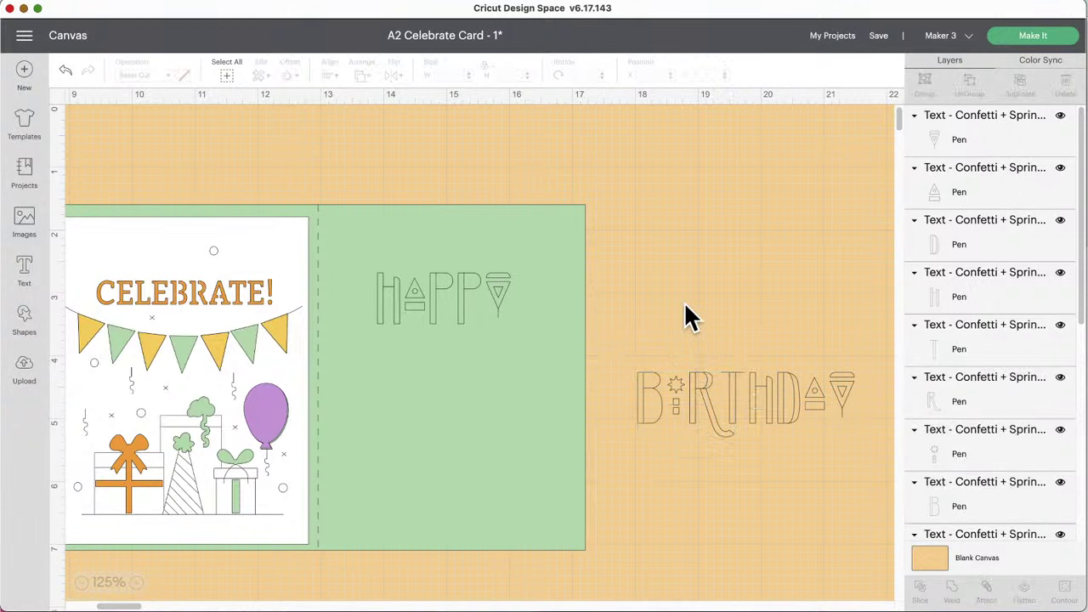
{"action": "left_click_drag", "start_coordinate": [608, 344], "coordinate": [876, 459]}
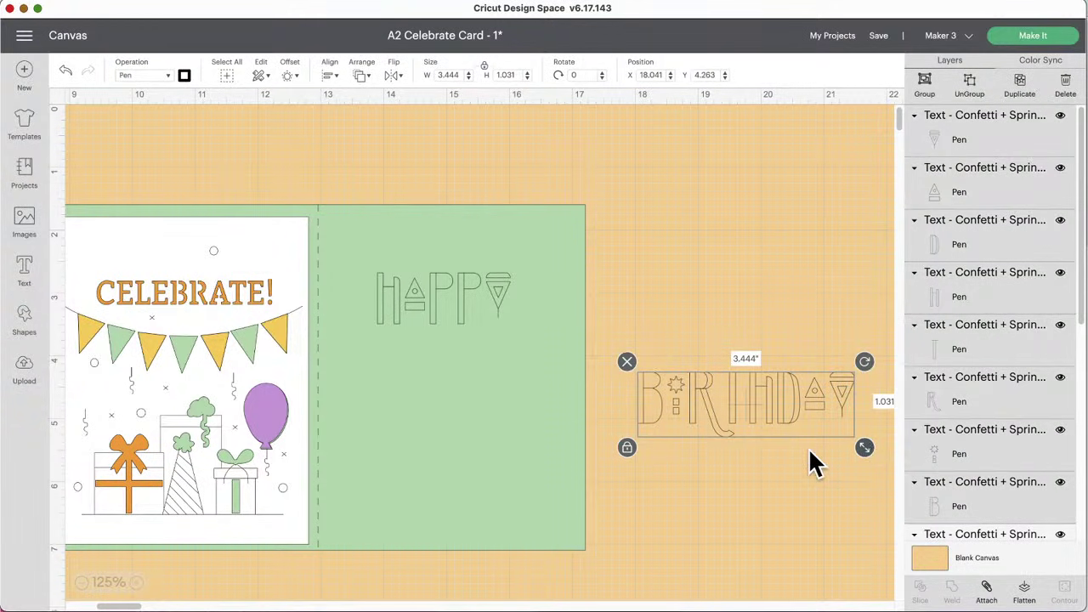
Step: Group the BIRTHDAY letters and place the word beneath HAPPY on the green panel
{"action": "left_click", "coordinate": [927, 85]}
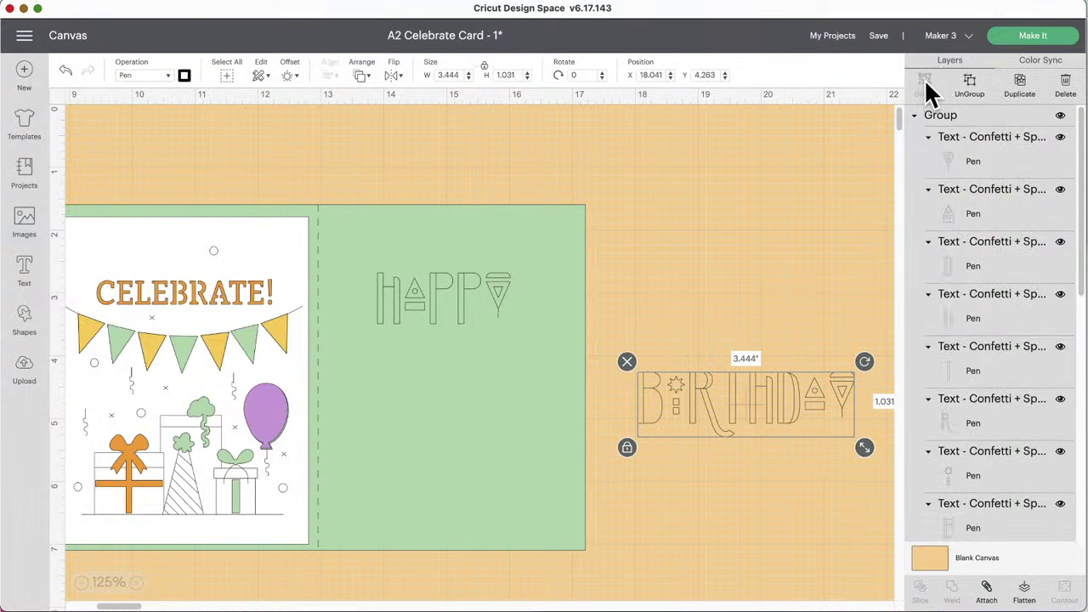
{"action": "left_click", "coordinate": [813, 412]}
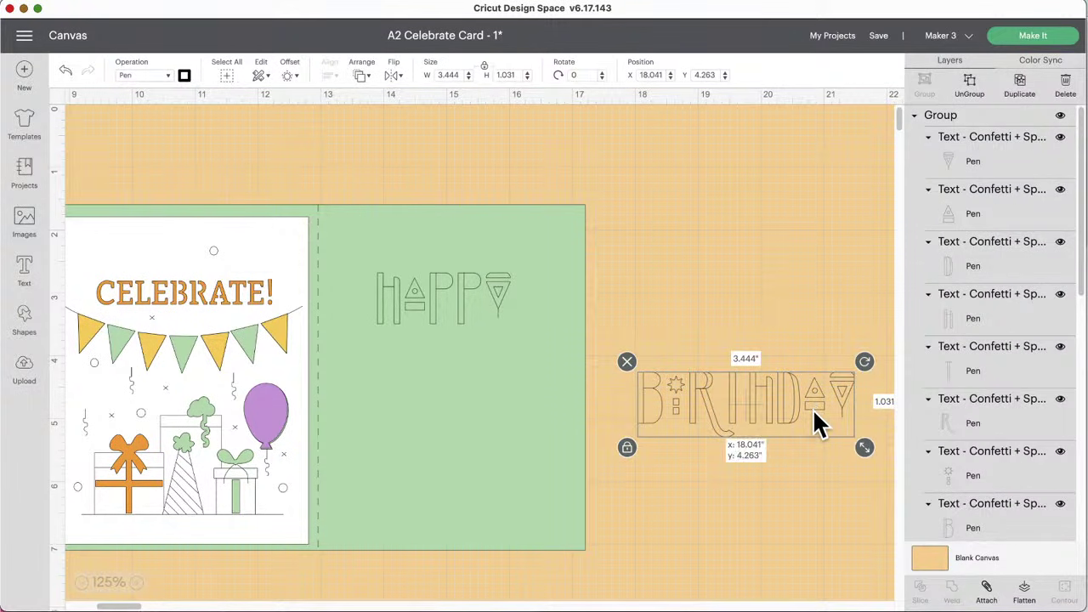
{"action": "left_click_drag", "start_coordinate": [813, 411], "coordinate": [520, 374]}
{"action": "left_click", "coordinate": [496, 286]}
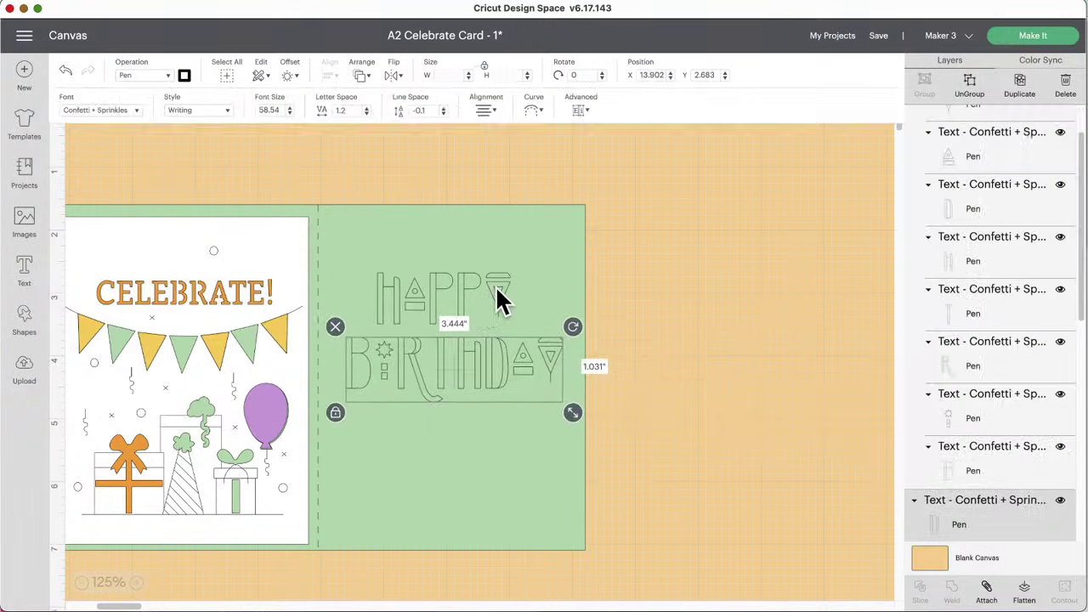
{"action": "left_click_drag", "start_coordinate": [495, 286], "coordinate": [504, 302]}
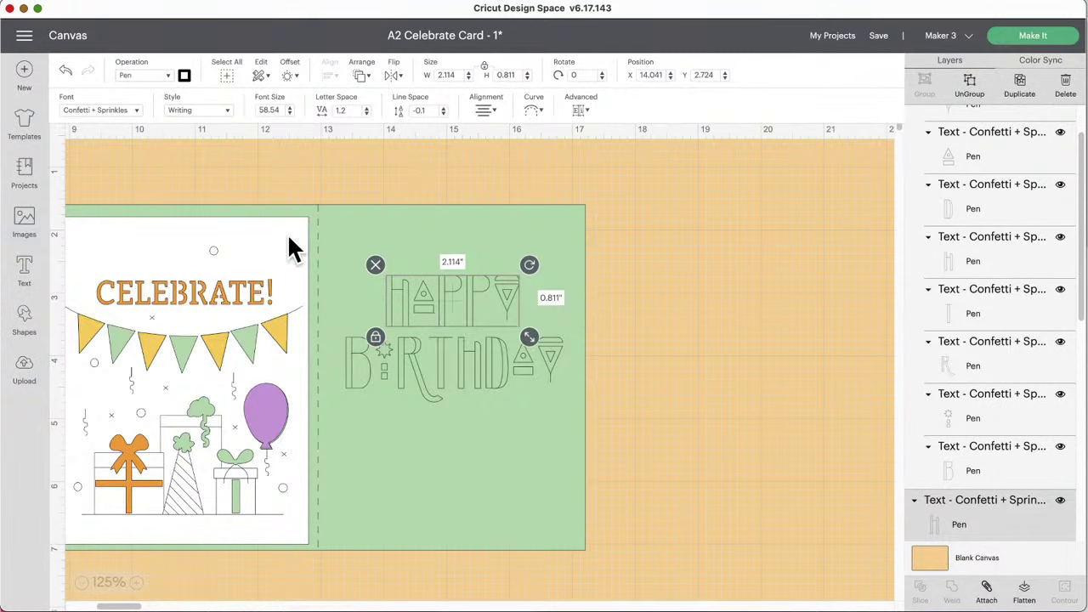
Step: Preview the white card over the greeting, then attach HAPPY and BIRTHDAY together
{"action": "left_click", "coordinate": [264, 235]}
{"action": "left_click_drag", "start_coordinate": [264, 235], "coordinate": [533, 226]}
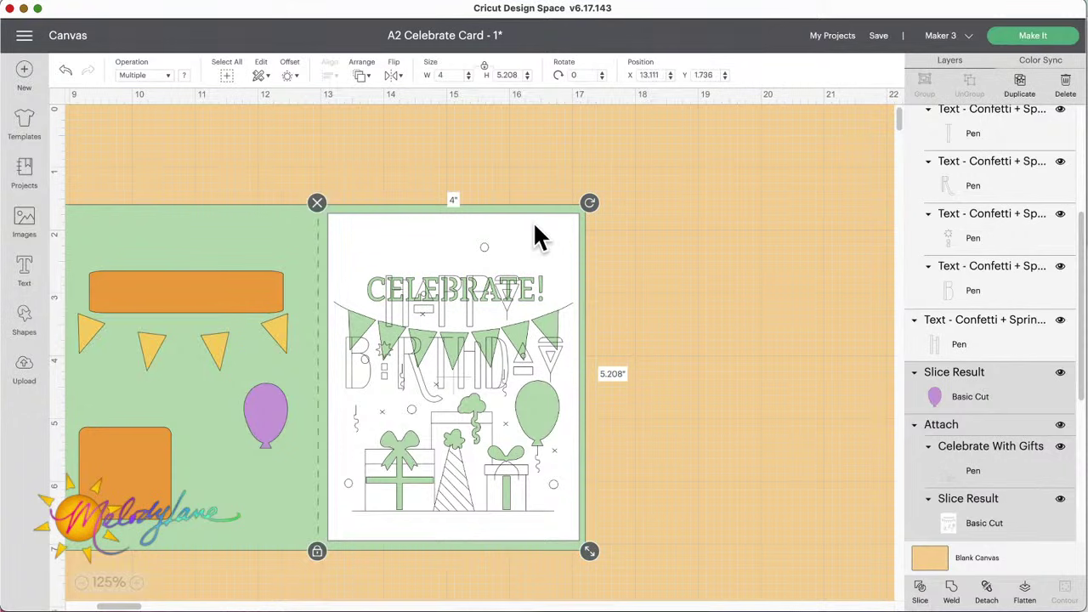
{"action": "left_click", "coordinate": [464, 303], "text": "shift"}
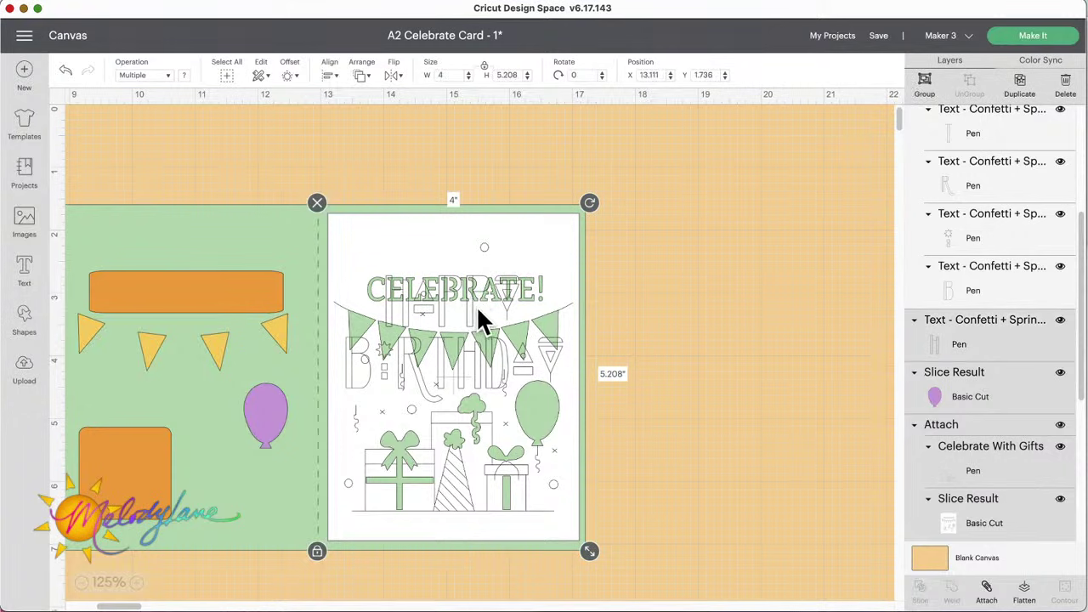
{"action": "left_click", "coordinate": [727, 303]}
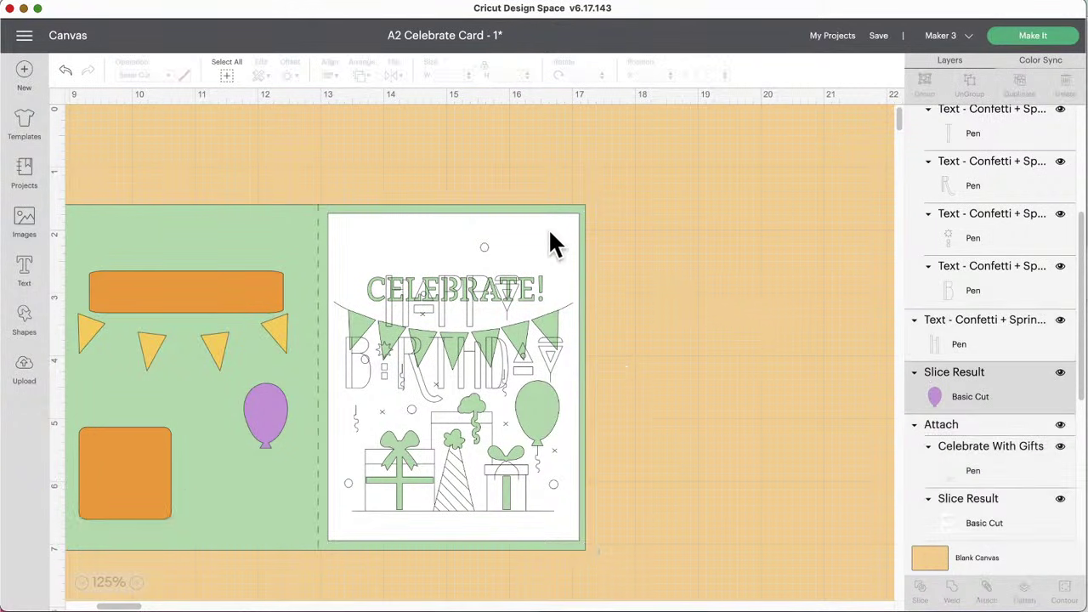
{"action": "left_click_drag", "start_coordinate": [551, 242], "coordinate": [281, 236]}
{"action": "left_click", "coordinate": [428, 308]}
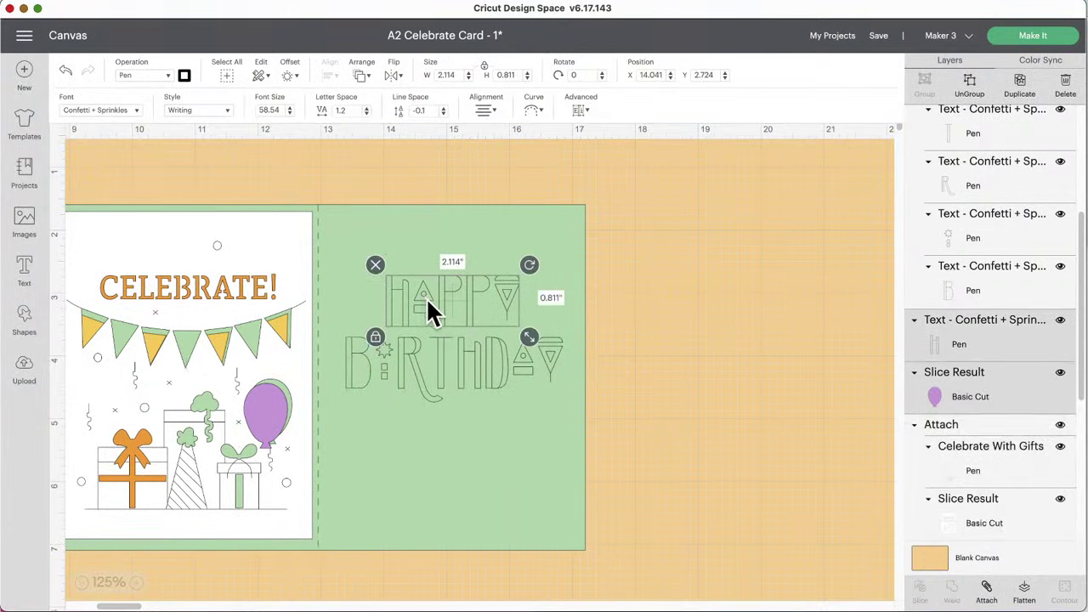
{"action": "left_click", "coordinate": [443, 350], "text": "shift"}
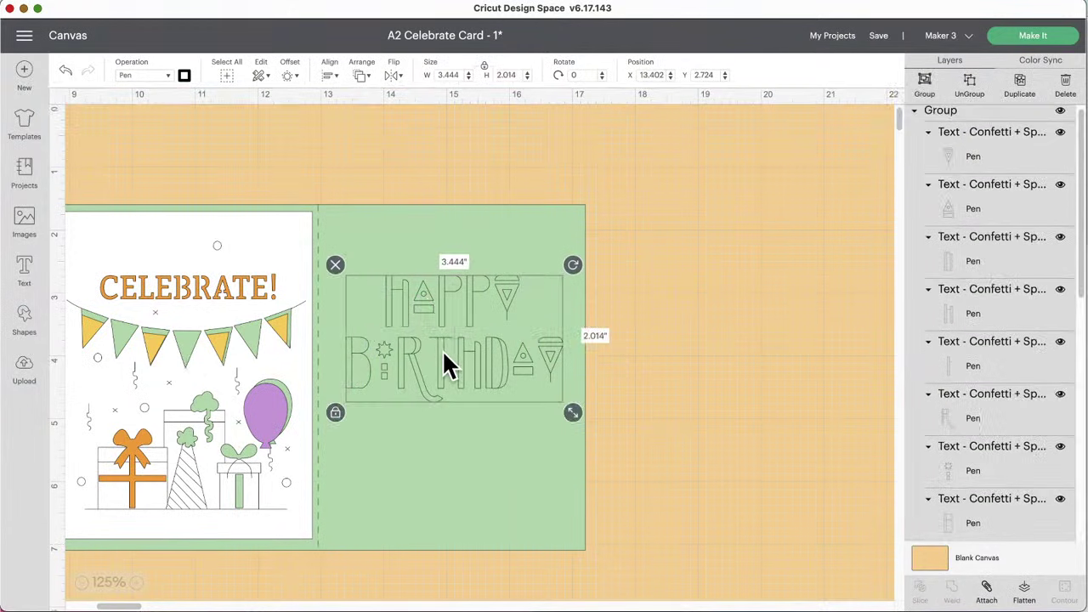
{"action": "left_click", "coordinate": [987, 588]}
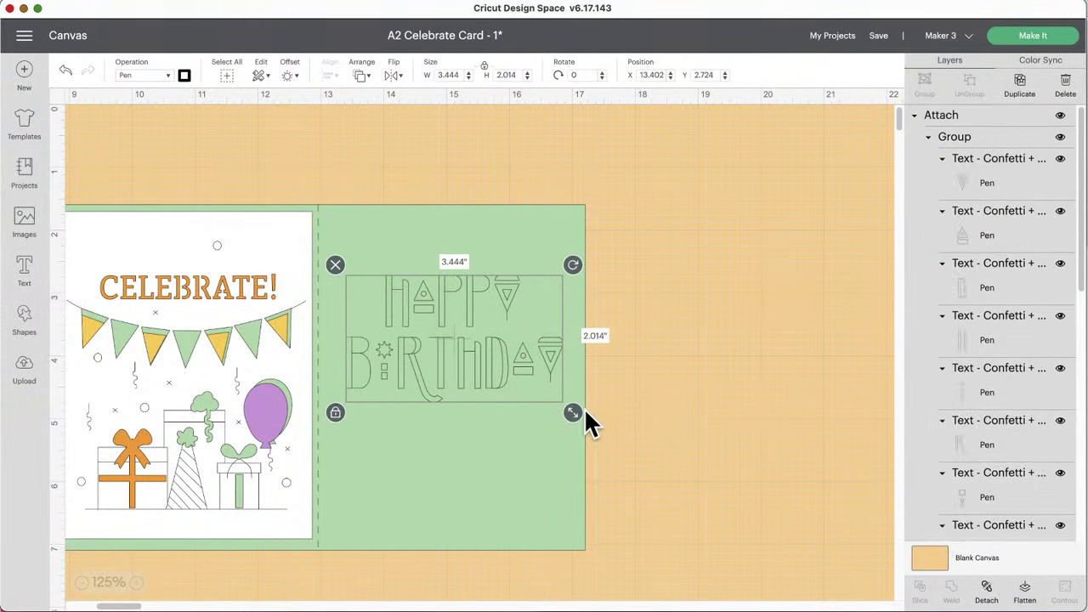
Step: Shrink the HAPPY BIRTHDAY greeting to about 3.189 x 1.865 in
{"action": "mouse_move", "coordinate": [572, 413]}
{"action": "left_mouse_down"}
{"action": "mouse_move", "coordinate": [537, 388]}
{"action": "mouse_move", "coordinate": [556, 406]}
{"action": "left_mouse_up"}
{"action": "left_click_drag", "start_coordinate": [293, 228], "coordinate": [545, 230]}
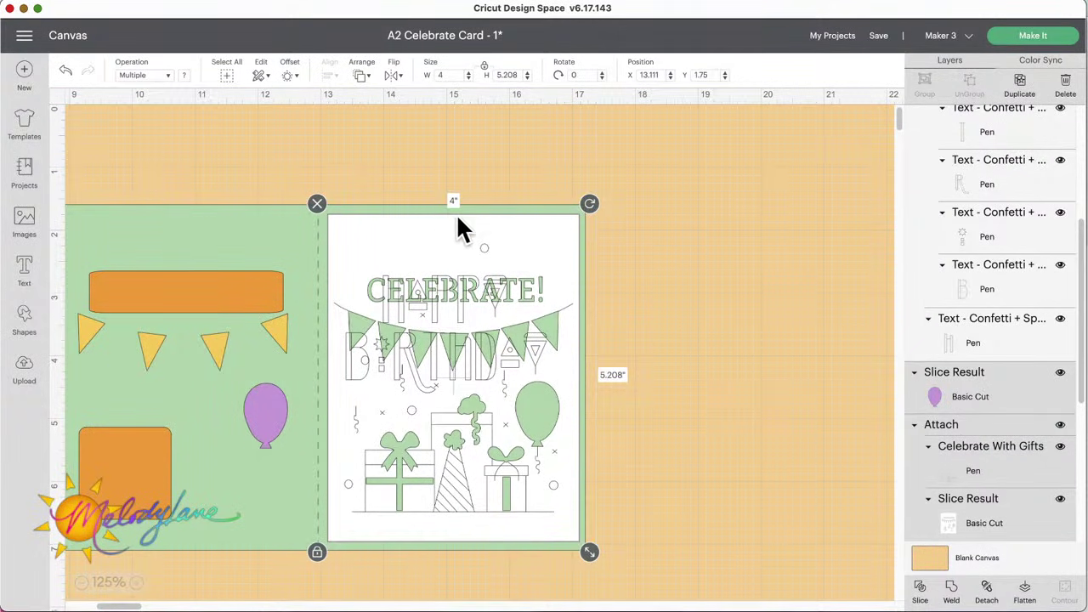
{"action": "left_click", "coordinate": [473, 235]}
{"action": "left_click", "coordinate": [442, 300]}
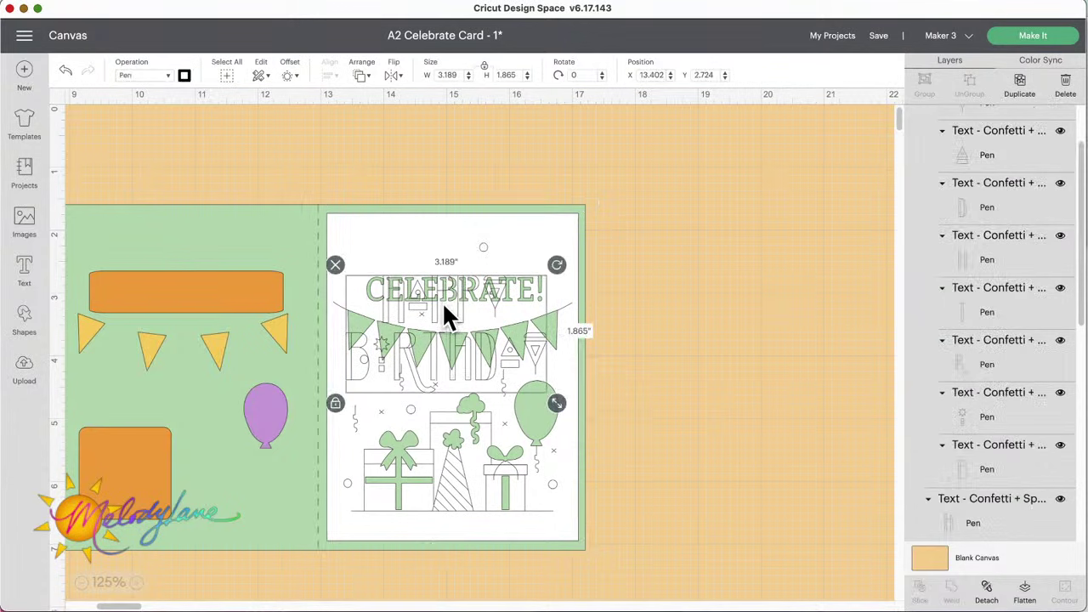
Step: Center the greeting horizontally with the white card, then reselect the lettering
{"action": "left_click", "coordinate": [429, 244], "text": "shift"}
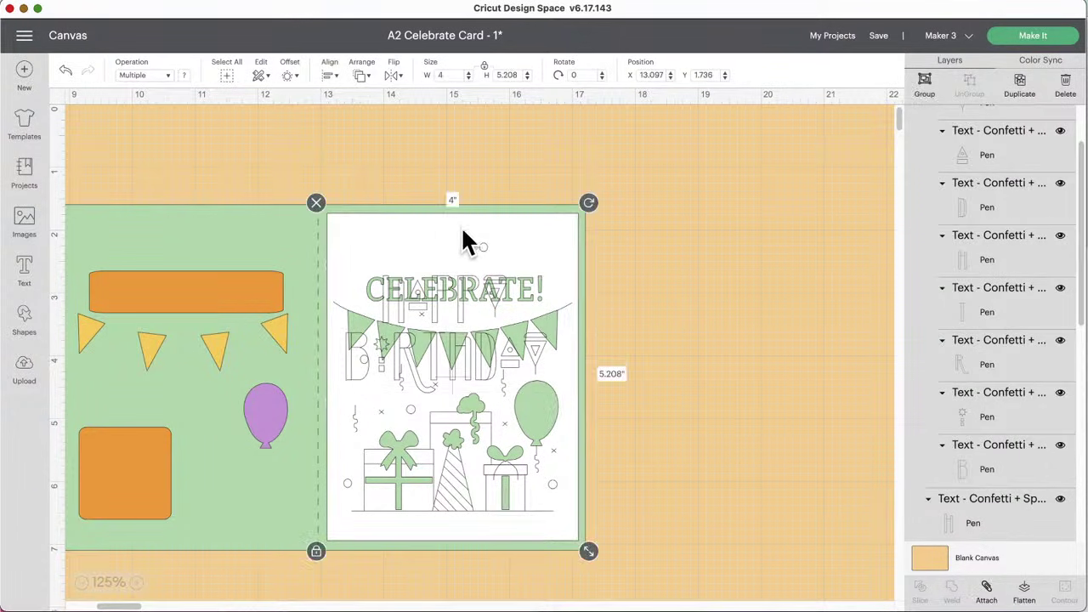
{"action": "left_click", "coordinate": [329, 77]}
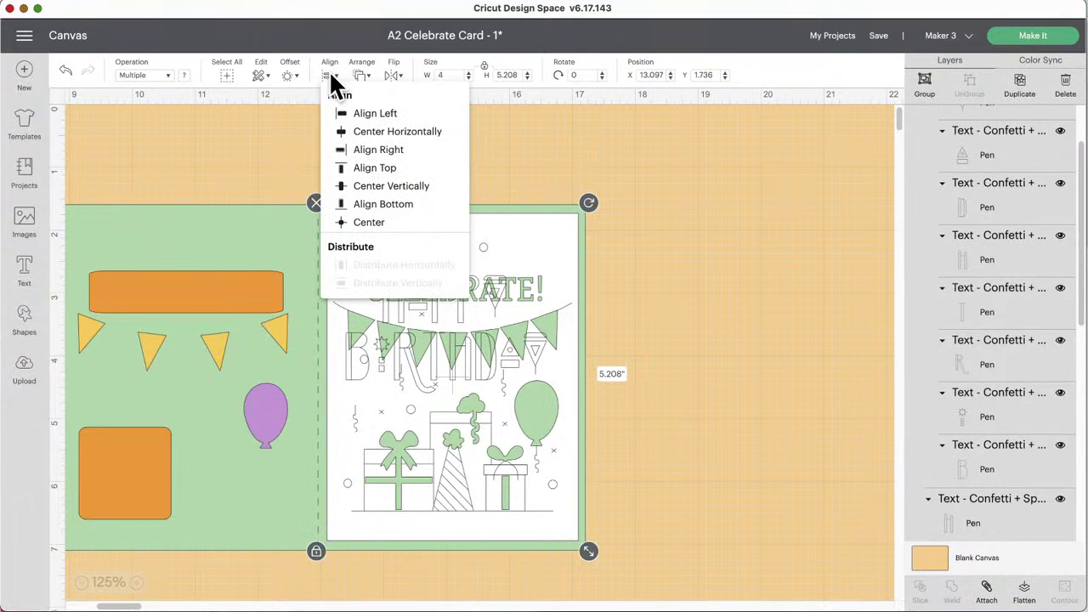
{"action": "left_click", "coordinate": [384, 134]}
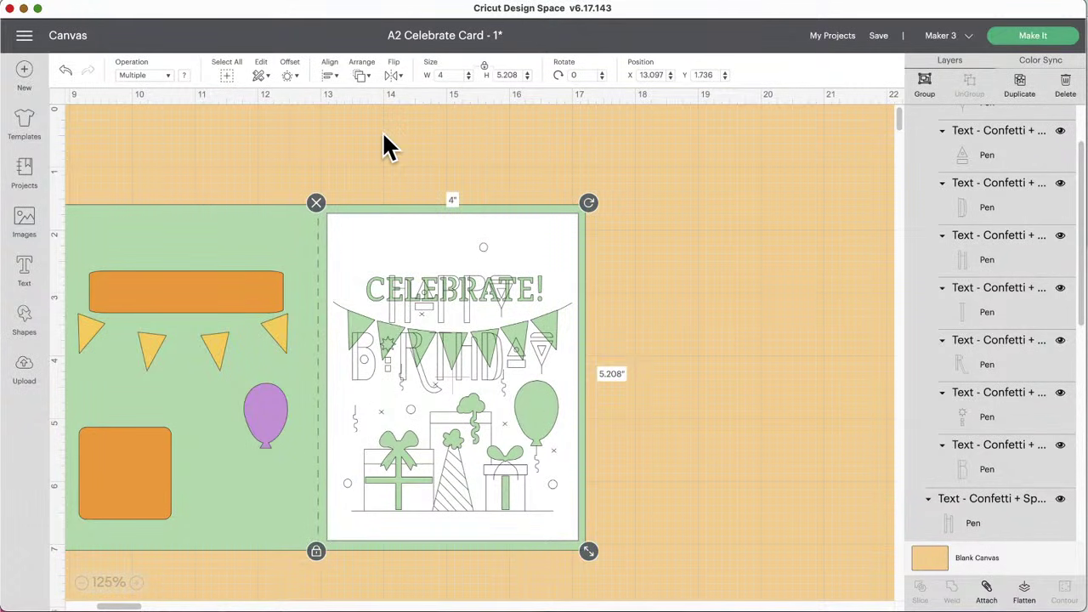
{"action": "left_click", "coordinate": [725, 281]}
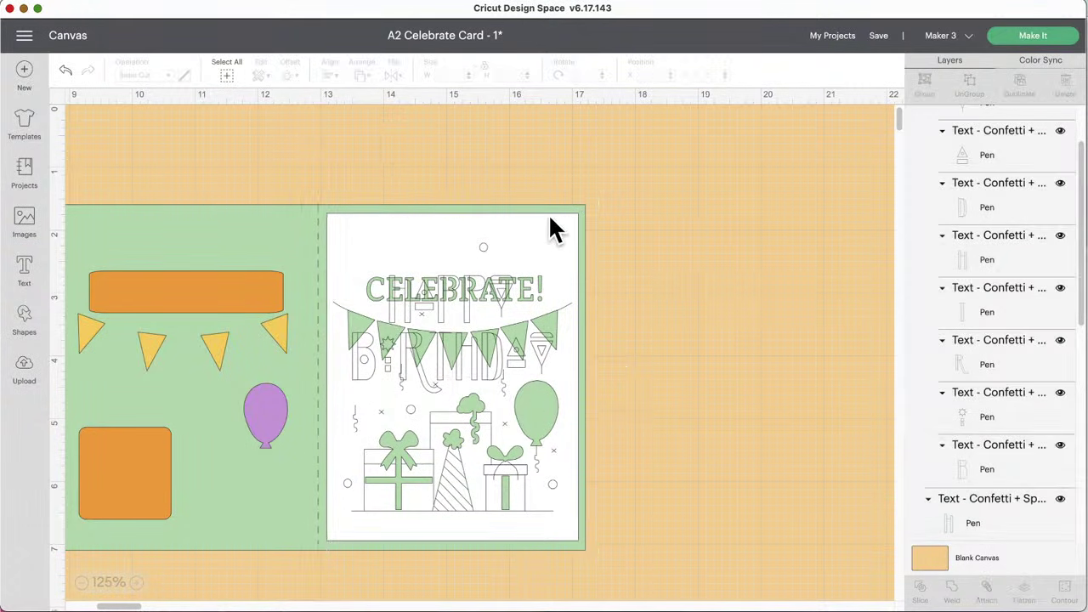
{"action": "left_click", "coordinate": [549, 228]}
{"action": "left_click_drag", "start_coordinate": [550, 228], "coordinate": [258, 223]}
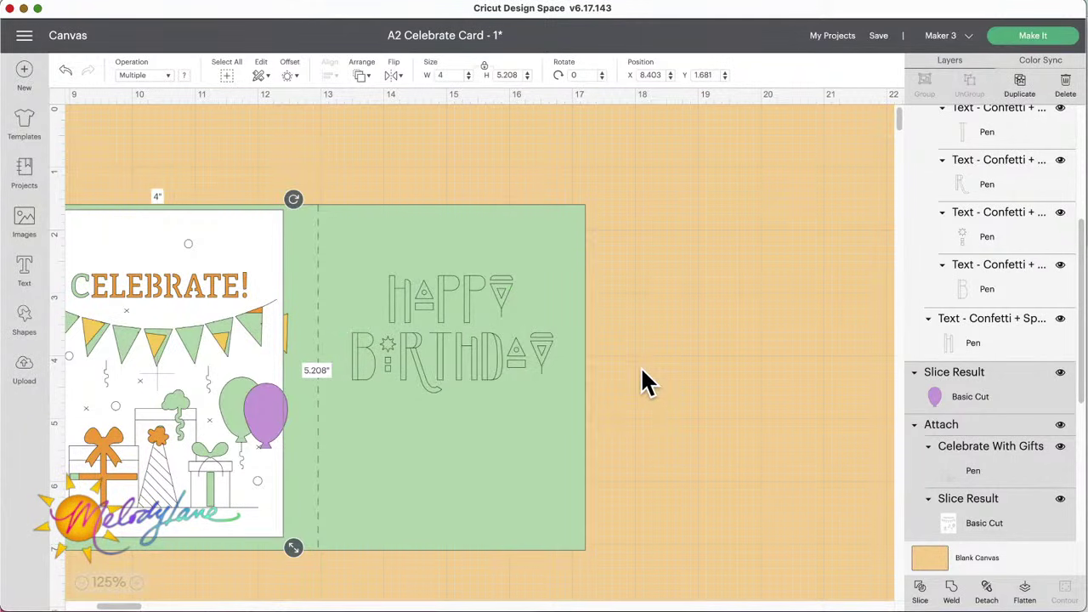
{"action": "left_click", "coordinate": [431, 286]}
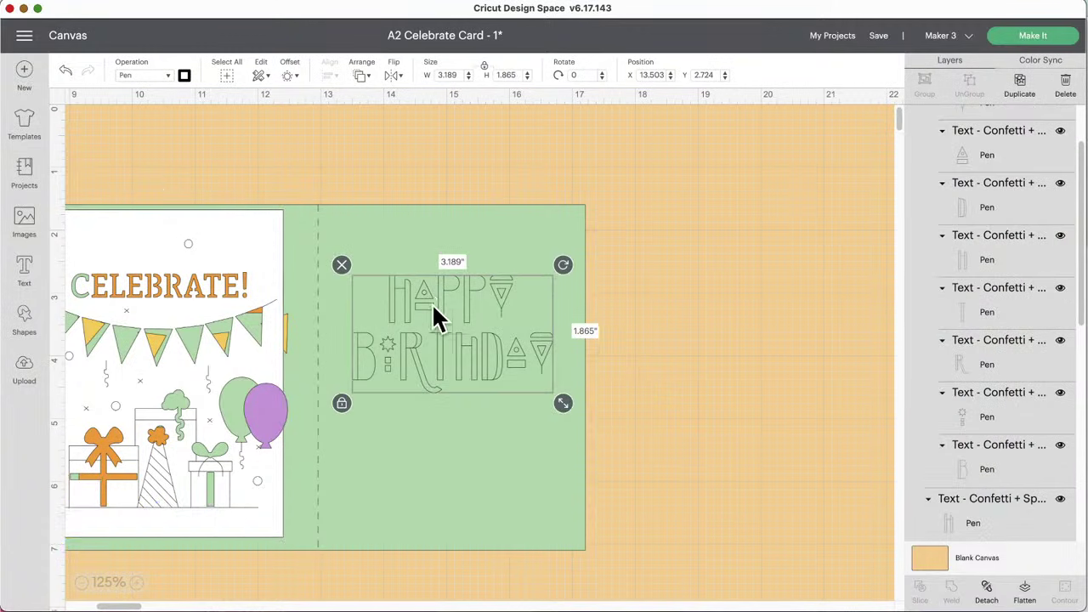
Step: Set the lettering's pen to Glitter Gel (0.8mm) in Pink
{"action": "left_click", "coordinate": [184, 76]}
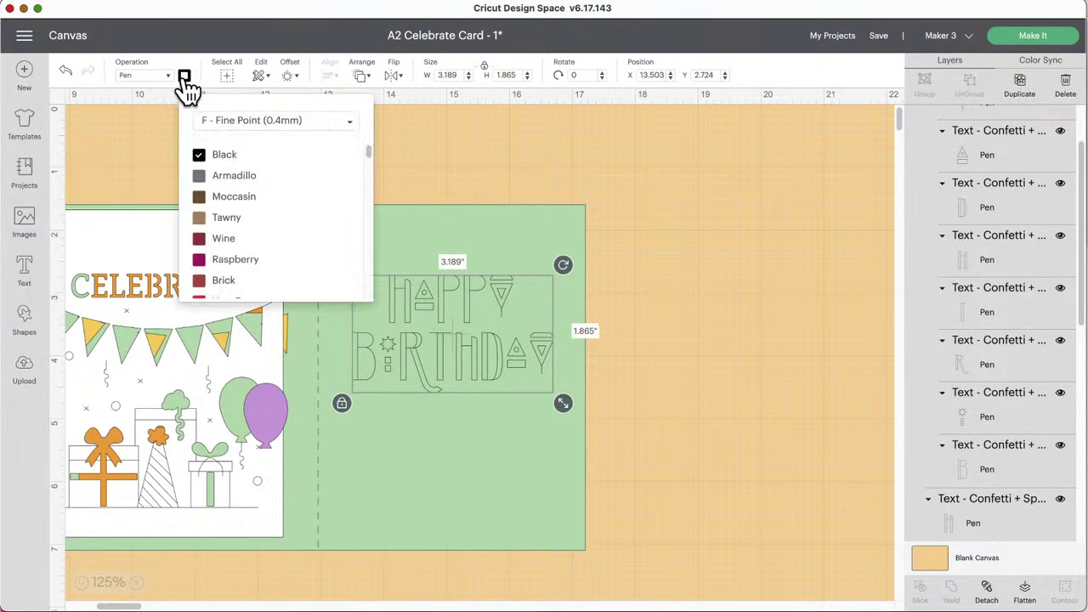
{"action": "left_click", "coordinate": [255, 127]}
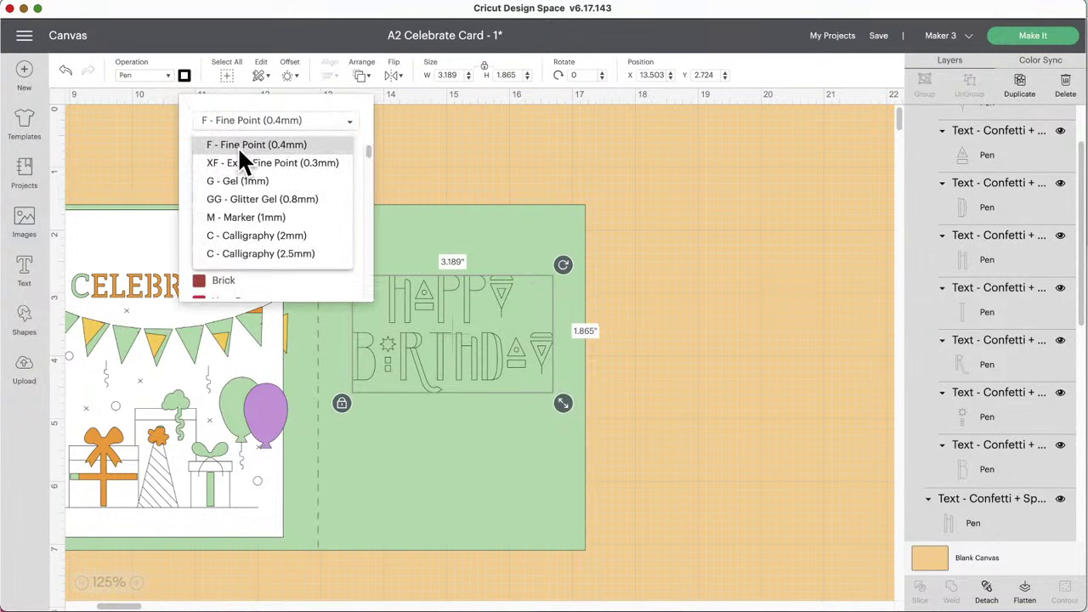
{"action": "left_click", "coordinate": [241, 208]}
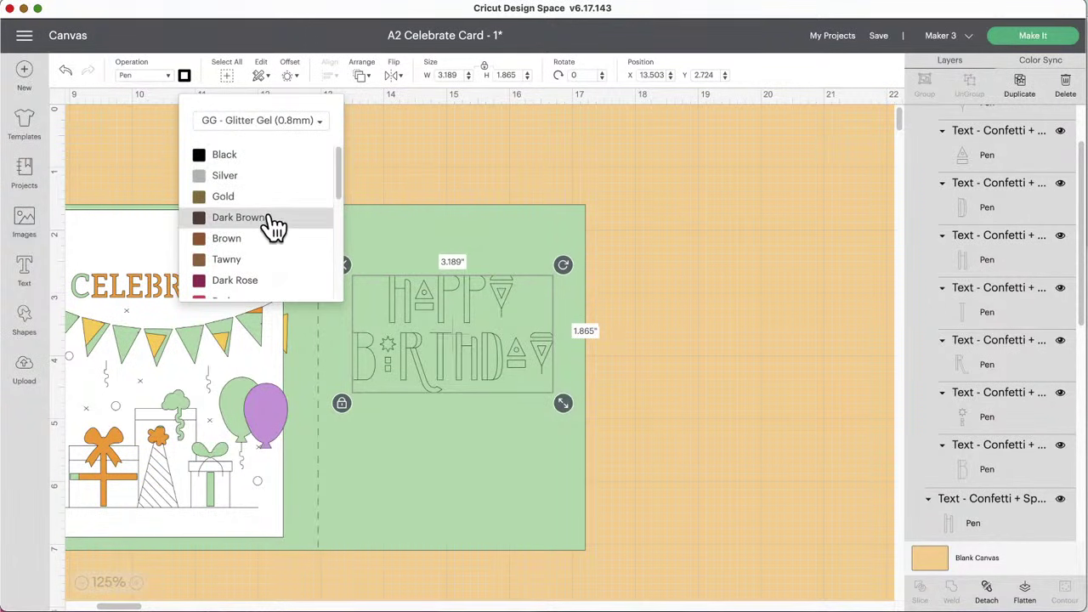
{"action": "scroll", "coordinate": [272, 247], "scroll_direction": "down", "scroll_amount": 5}
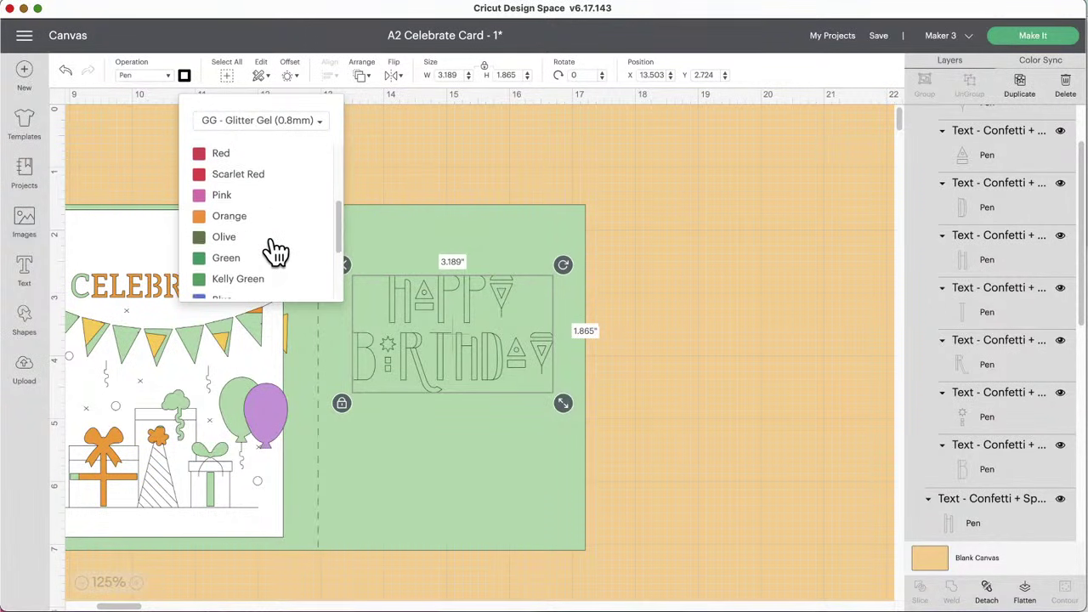
{"action": "left_click", "coordinate": [206, 187]}
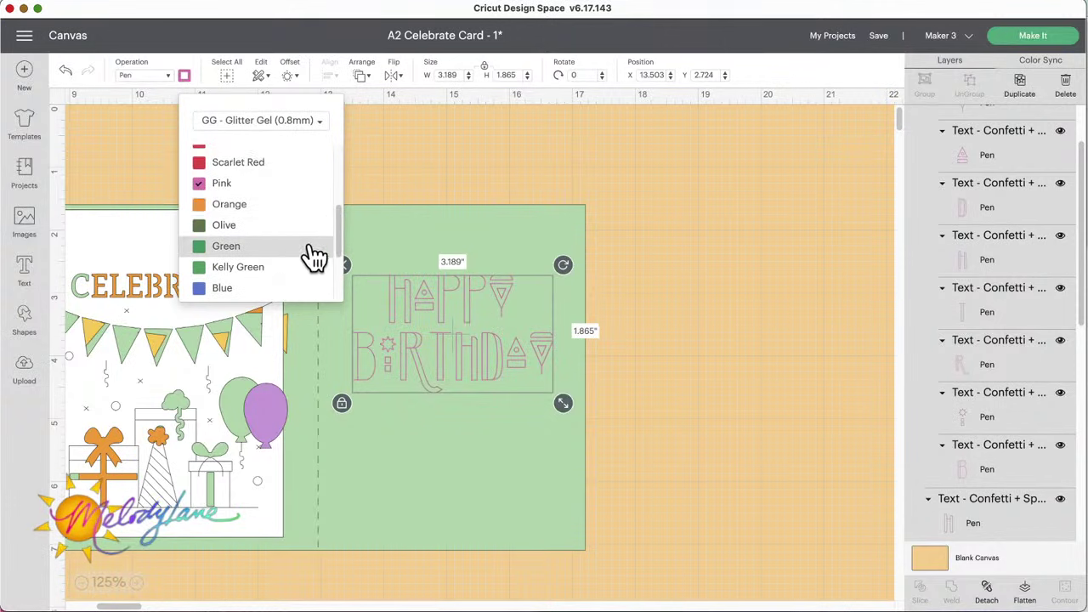
{"action": "left_click", "coordinate": [470, 187]}
{"action": "left_click", "coordinate": [455, 310]}
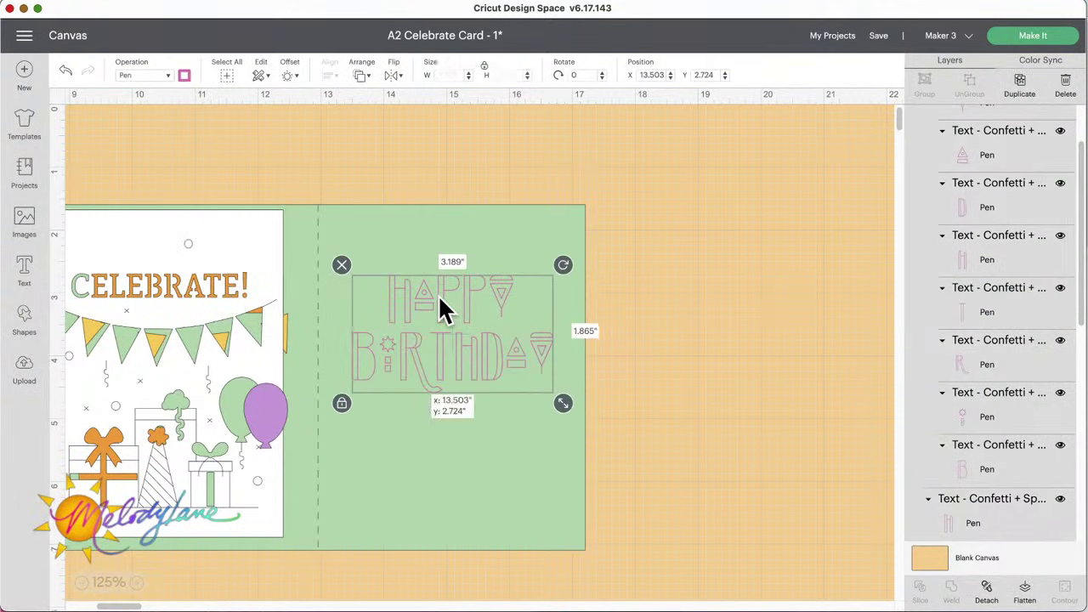
Step: Color BIRTHDAY's D green, T red, and the small sunburst blue
{"action": "left_click", "coordinate": [965, 214]}
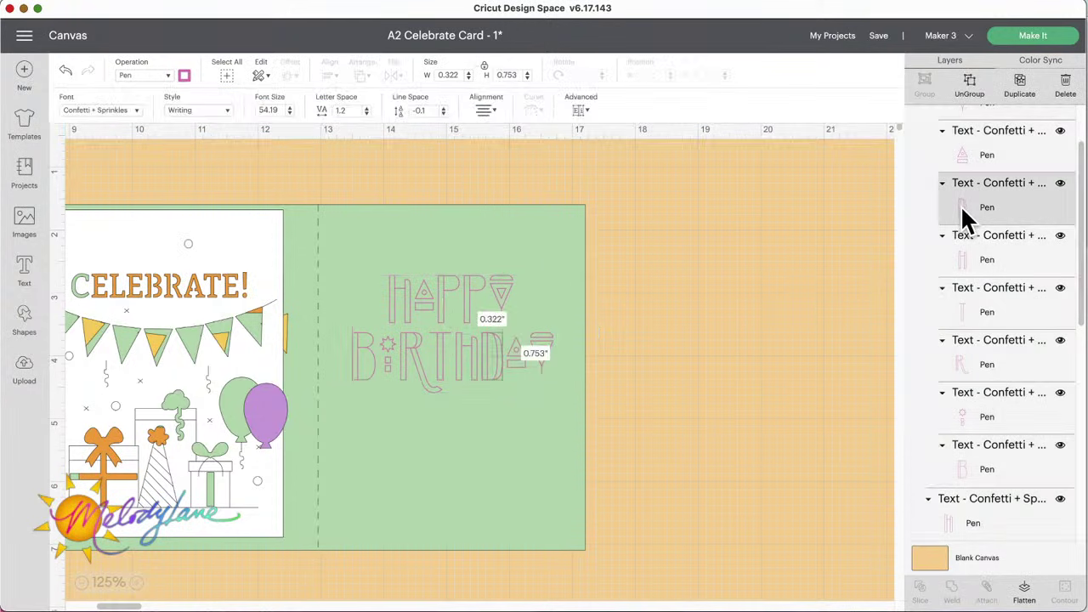
{"action": "left_click", "coordinate": [184, 75]}
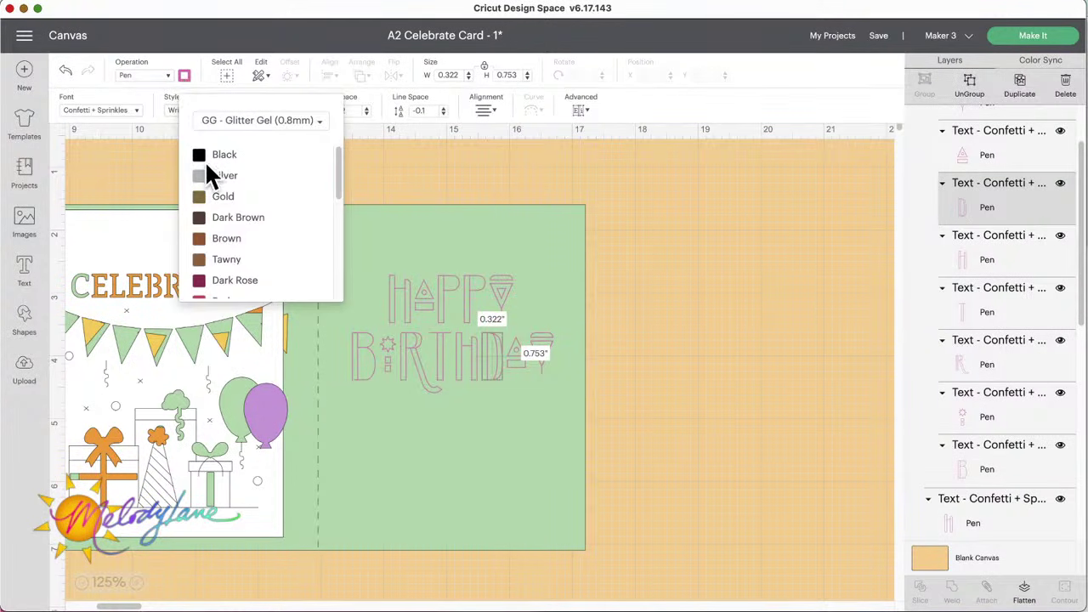
{"action": "scroll", "coordinate": [216, 272], "scroll_direction": "down", "scroll_amount": 3}
{"action": "scroll", "coordinate": [215, 272], "scroll_direction": "down", "scroll_amount": 1}
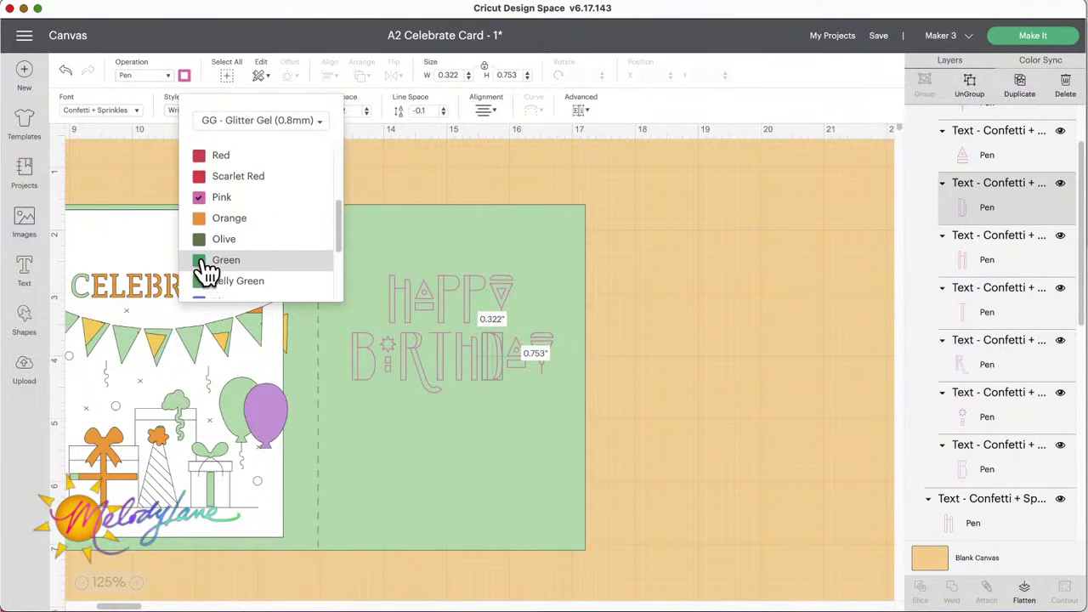
{"action": "left_click", "coordinate": [213, 262]}
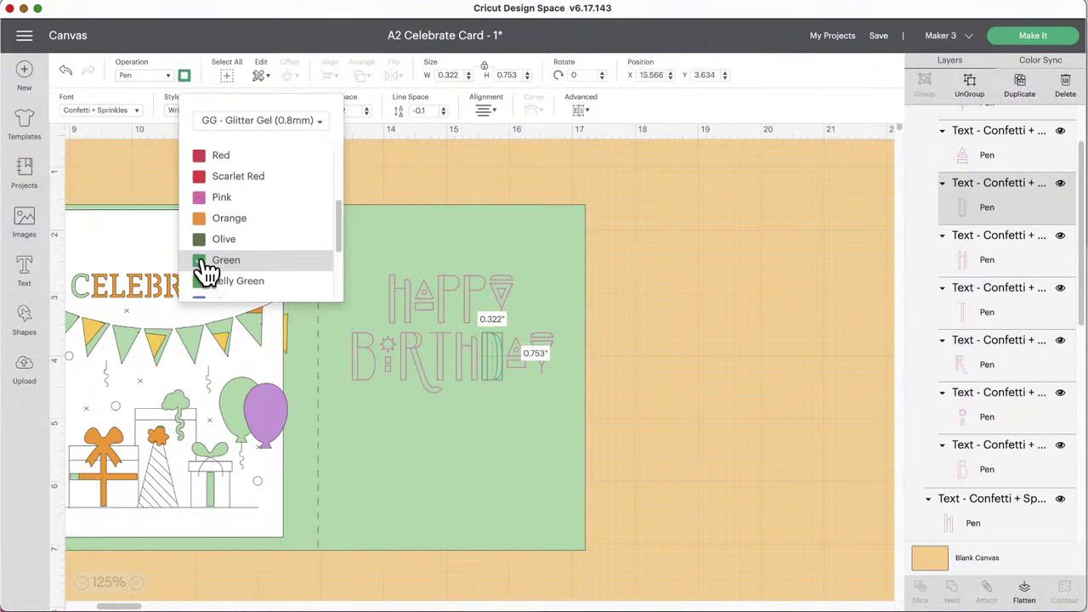
{"action": "left_click", "coordinate": [990, 312]}
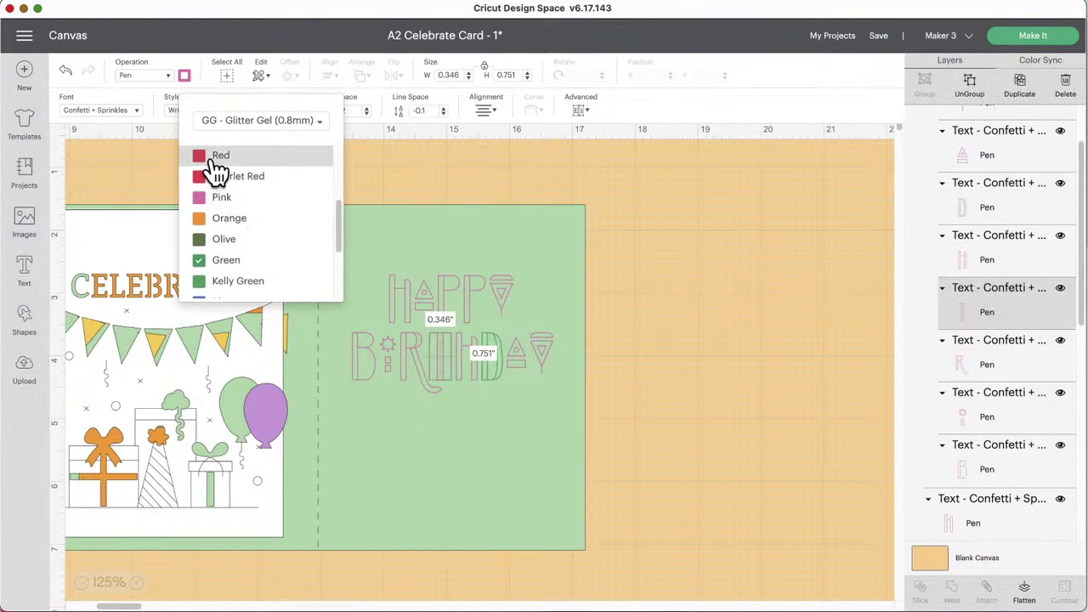
{"action": "left_click", "coordinate": [221, 156]}
{"action": "left_click", "coordinate": [994, 413]}
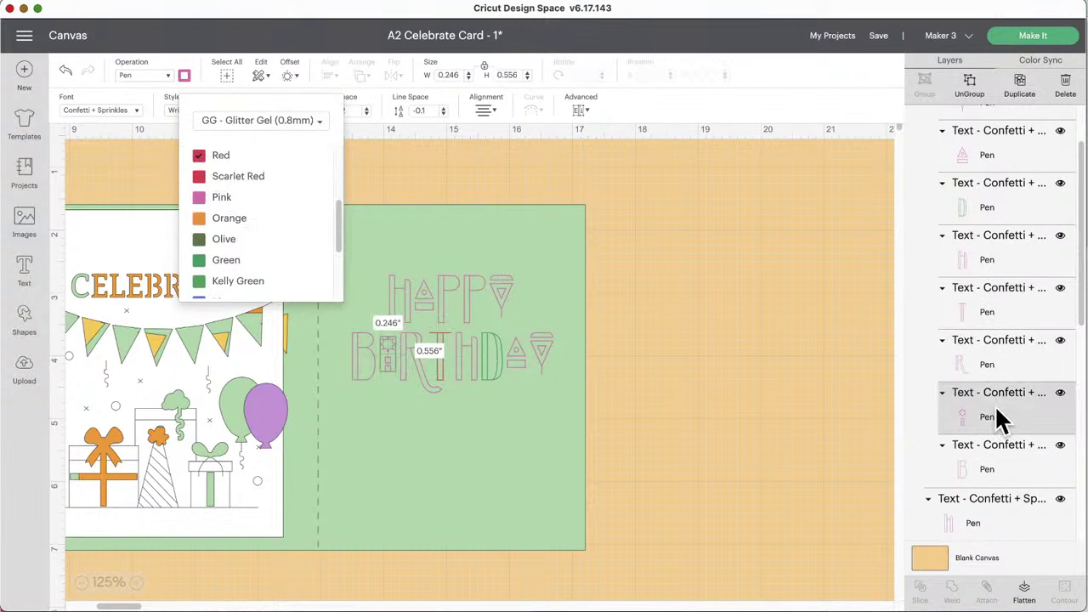
{"action": "scroll", "coordinate": [269, 251], "scroll_direction": "down", "scroll_amount": 2}
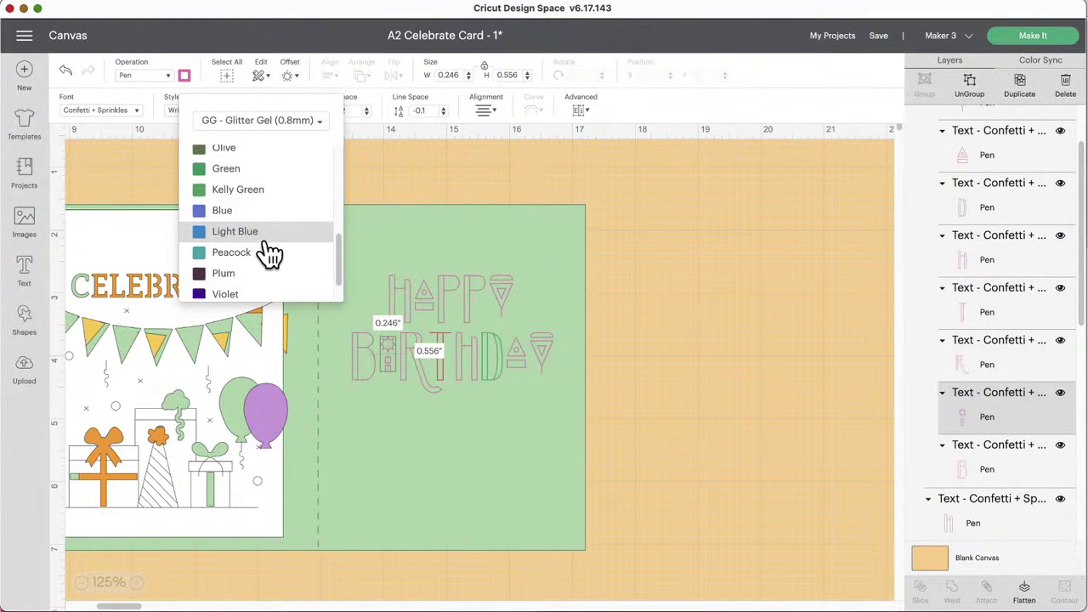
{"action": "left_click", "coordinate": [222, 216]}
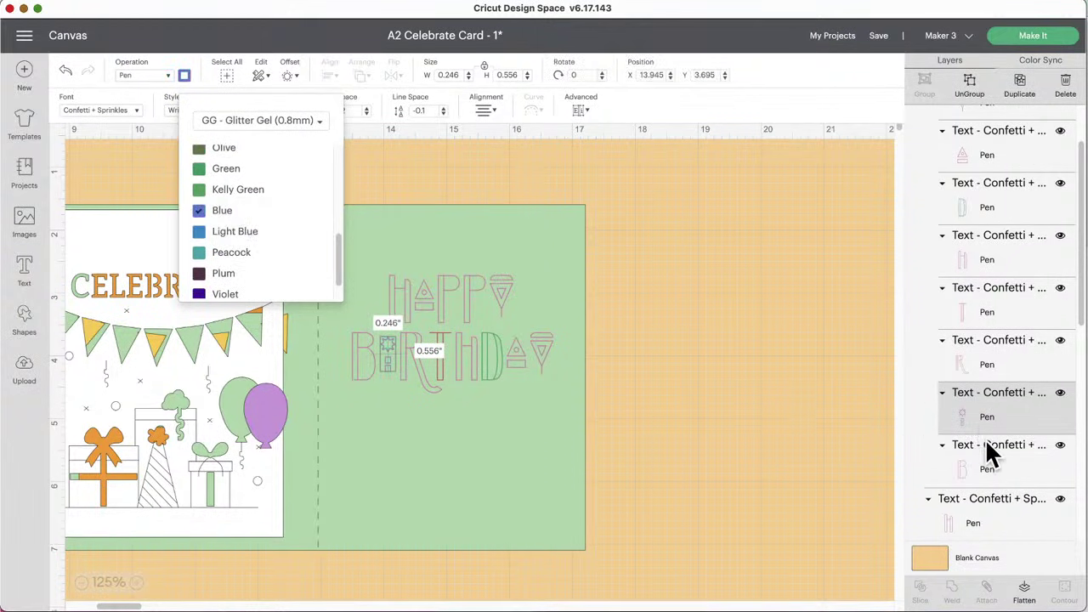
{"action": "scroll", "coordinate": [988, 452], "scroll_direction": "down", "scroll_amount": 2}
Step: Ungroup HAPPY into separate letters
{"action": "left_click", "coordinate": [982, 392]}
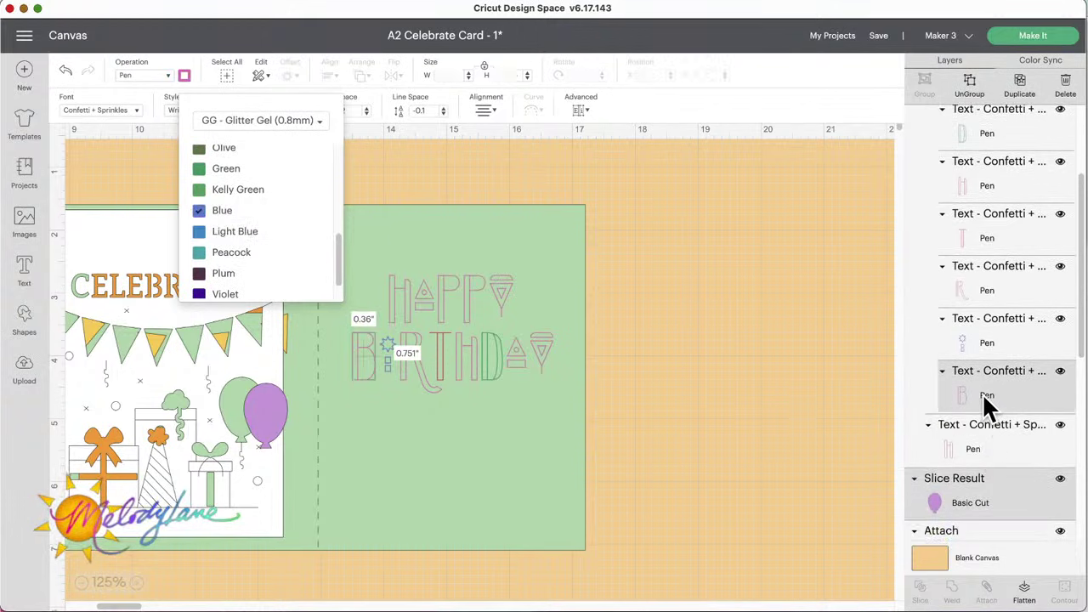
{"action": "scroll", "coordinate": [982, 393], "scroll_direction": "up", "scroll_amount": 3}
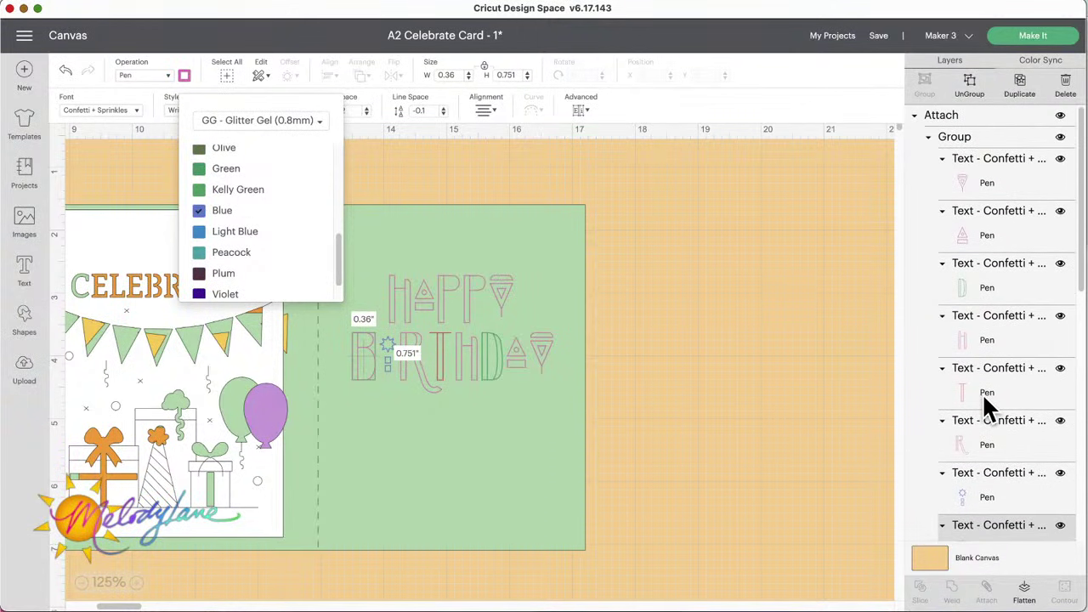
{"action": "scroll", "coordinate": [1016, 329], "scroll_direction": "down", "scroll_amount": 7}
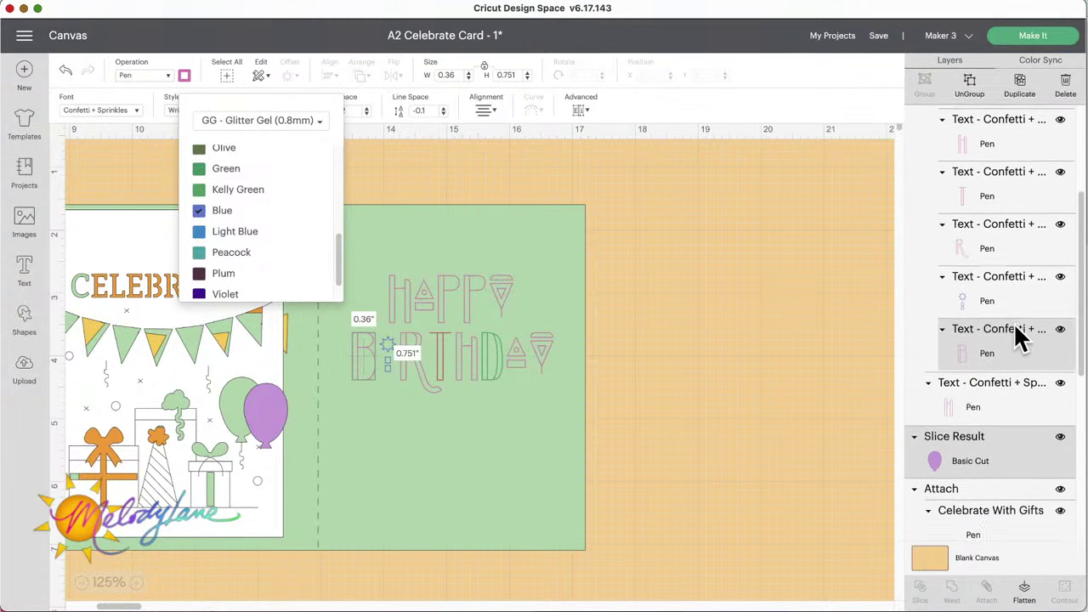
{"action": "scroll", "coordinate": [1015, 326], "scroll_direction": "up", "scroll_amount": 2}
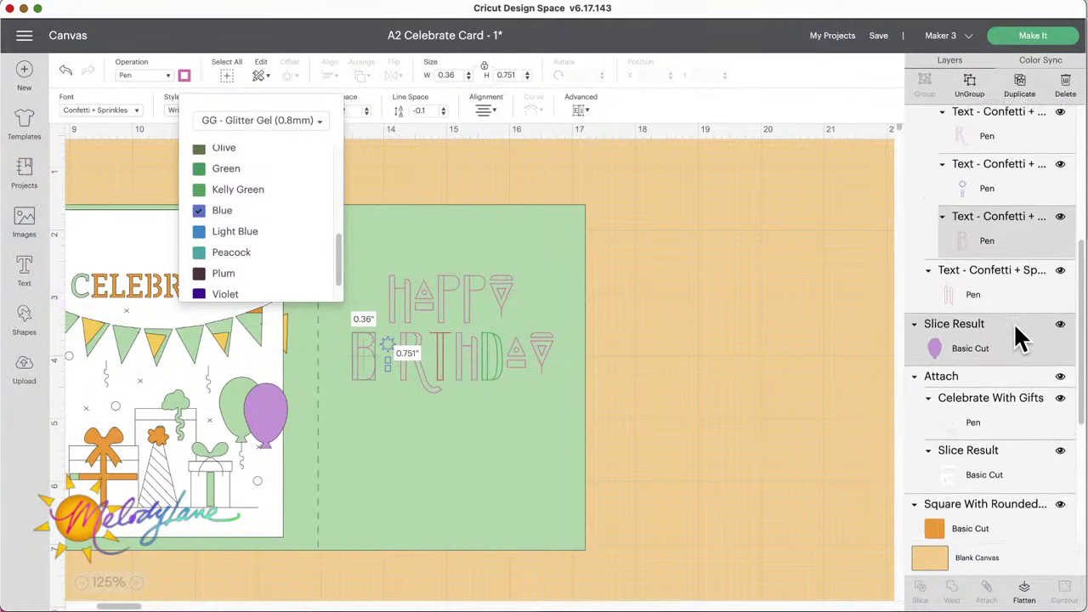
{"action": "left_click", "coordinate": [969, 333]}
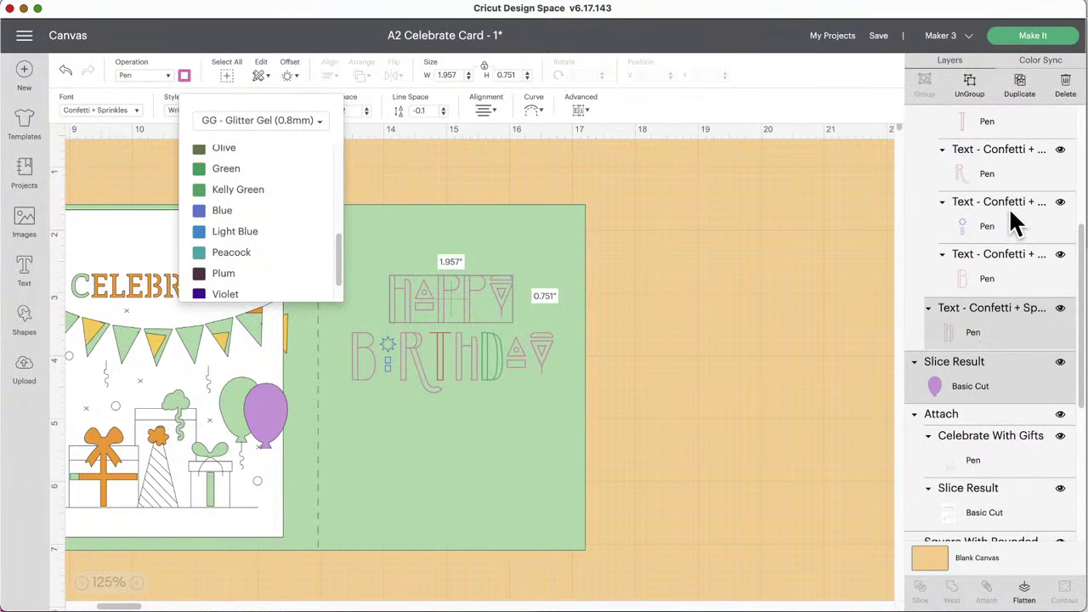
{"action": "left_click", "coordinate": [969, 85]}
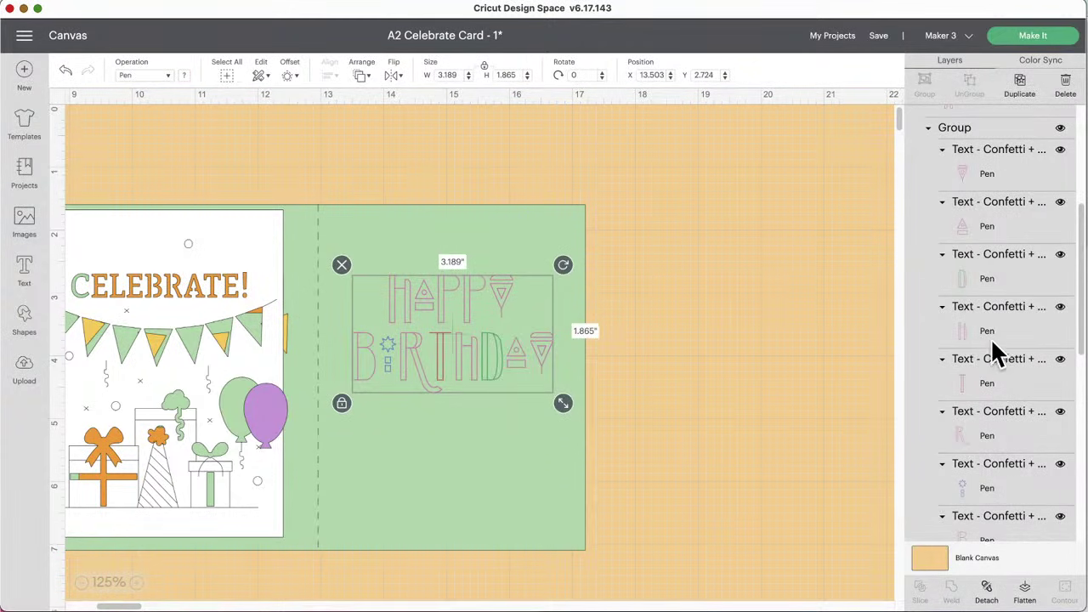
{"action": "left_click", "coordinate": [978, 336]}
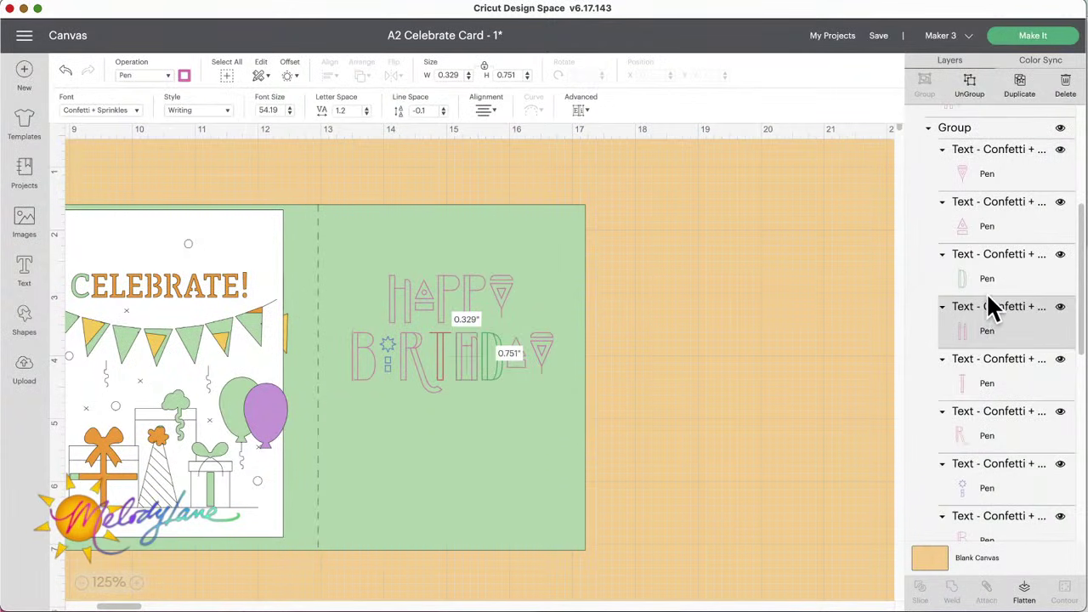
{"action": "scroll", "coordinate": [988, 293], "scroll_direction": "down", "scroll_amount": 3}
{"action": "scroll", "coordinate": [988, 293], "scroll_direction": "down", "scroll_amount": 5}
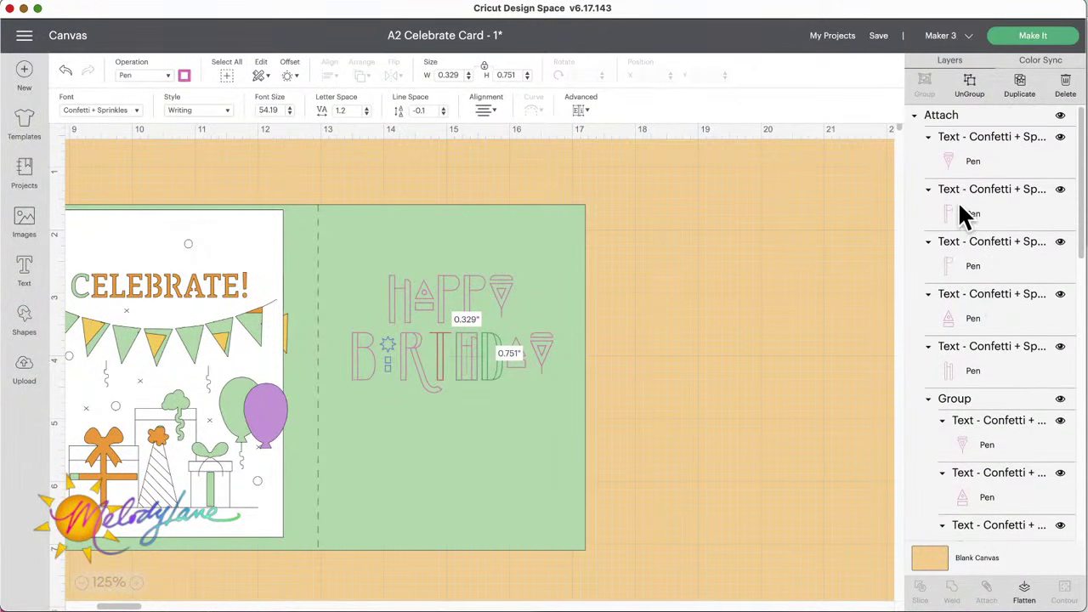
Step: Make HAPPY's P blue and the triangle A peacock glitter gel
{"action": "left_click", "coordinate": [965, 208]}
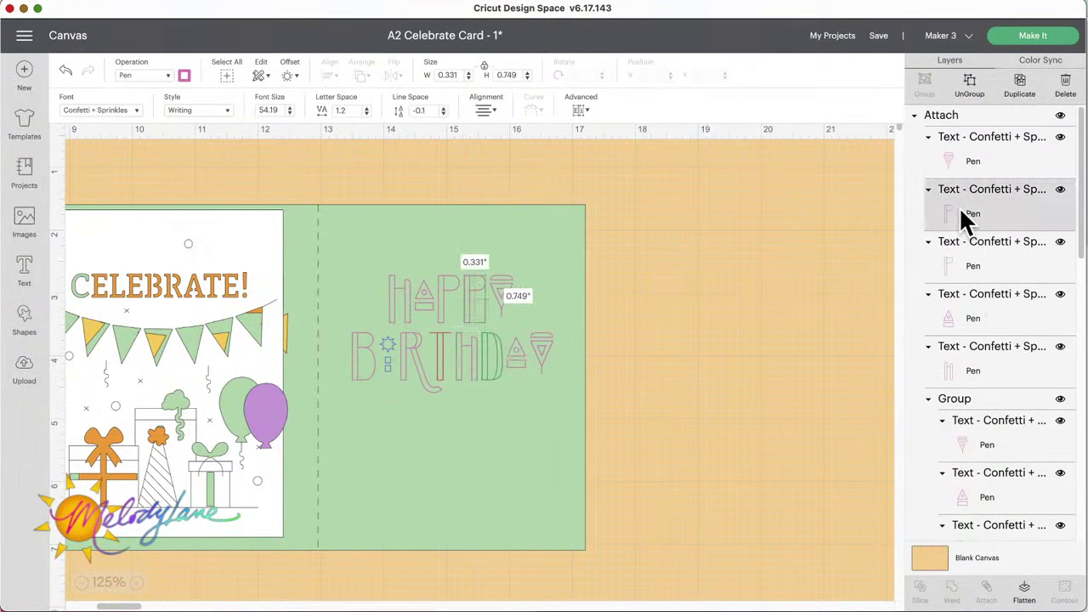
{"action": "left_click", "coordinate": [184, 76]}
{"action": "scroll", "coordinate": [259, 260], "scroll_direction": "down", "scroll_amount": 5}
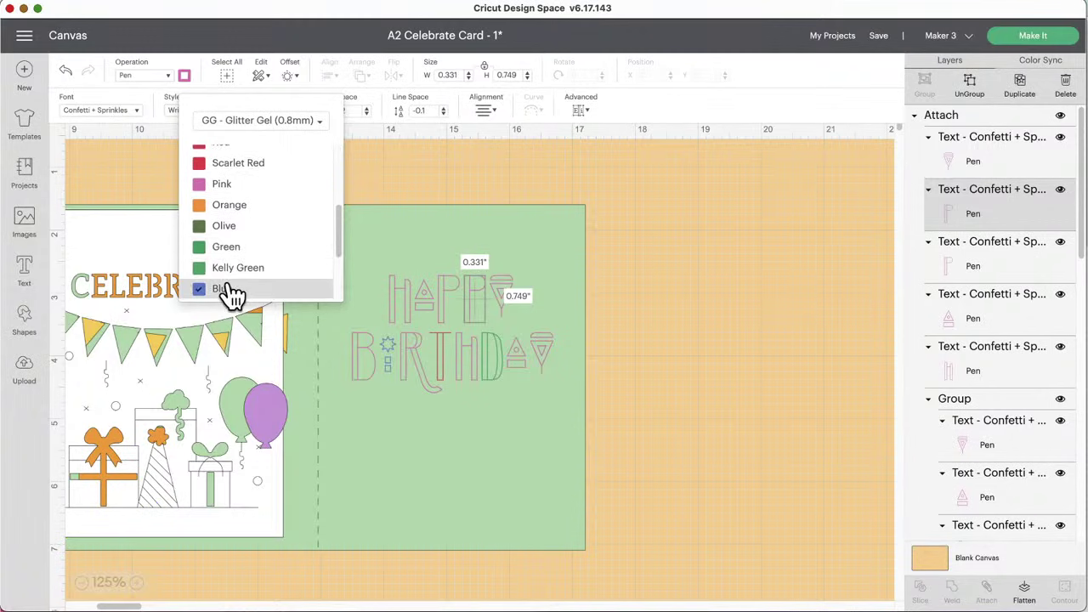
{"action": "left_click", "coordinate": [225, 289]}
{"action": "left_click", "coordinate": [981, 316]}
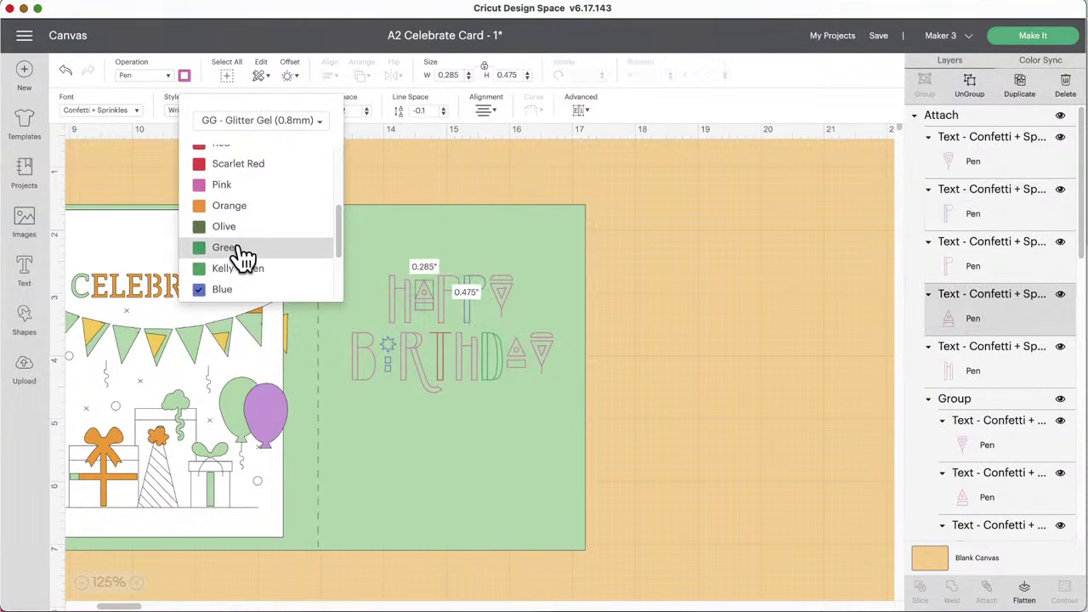
{"action": "scroll", "coordinate": [243, 259], "scroll_direction": "up", "scroll_amount": 5}
{"action": "scroll", "coordinate": [243, 259], "scroll_direction": "up", "scroll_amount": 1}
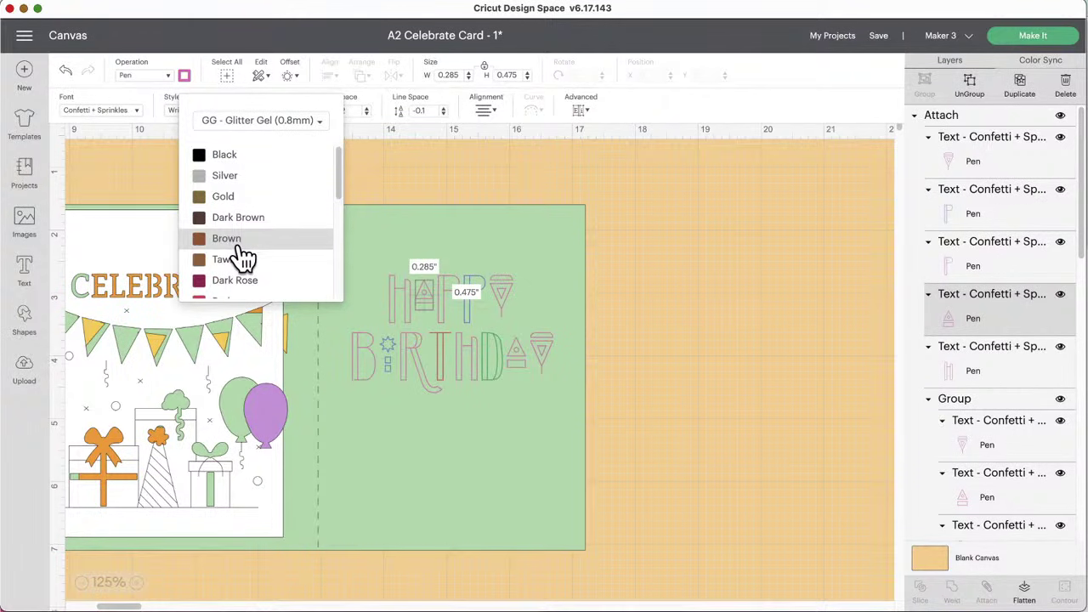
{"action": "scroll", "coordinate": [243, 255], "scroll_direction": "down", "scroll_amount": 10}
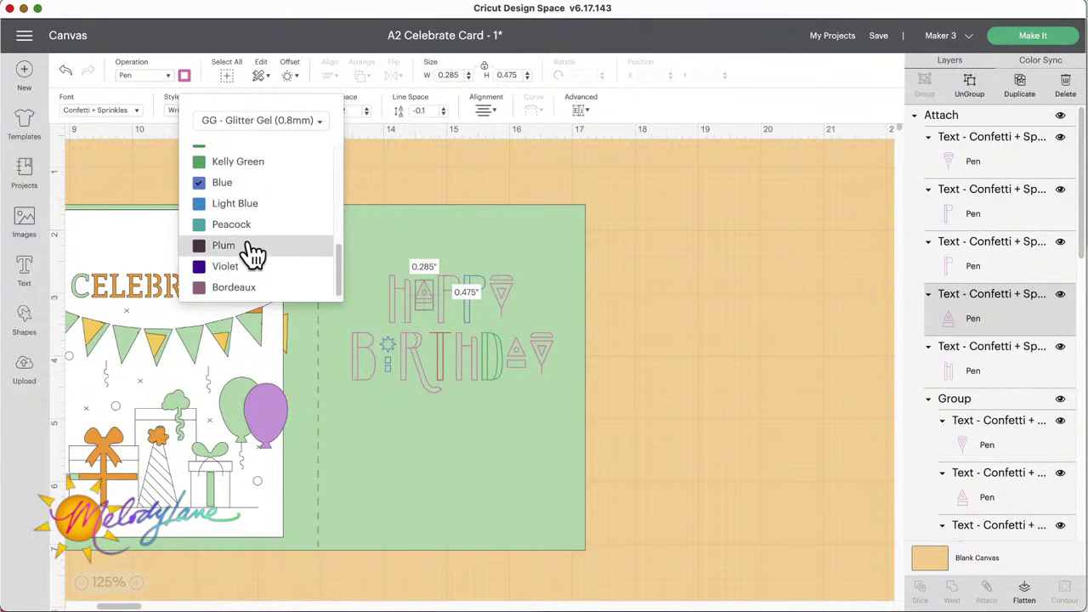
{"action": "left_click", "coordinate": [231, 224]}
{"action": "left_click", "coordinate": [653, 266]}
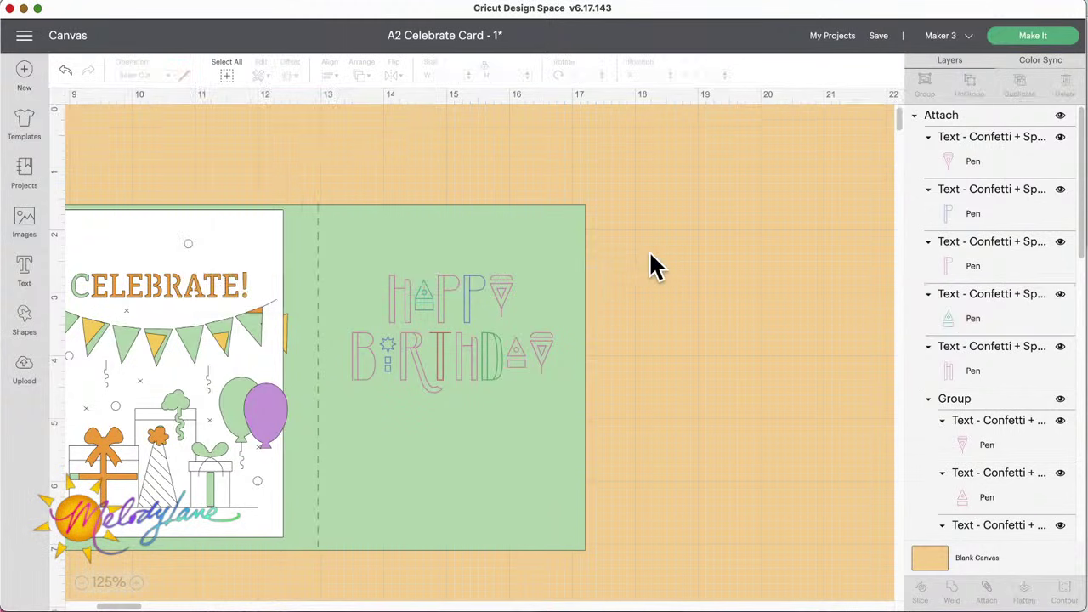
Step: Change the green card base to white
{"action": "left_click", "coordinate": [561, 234]}
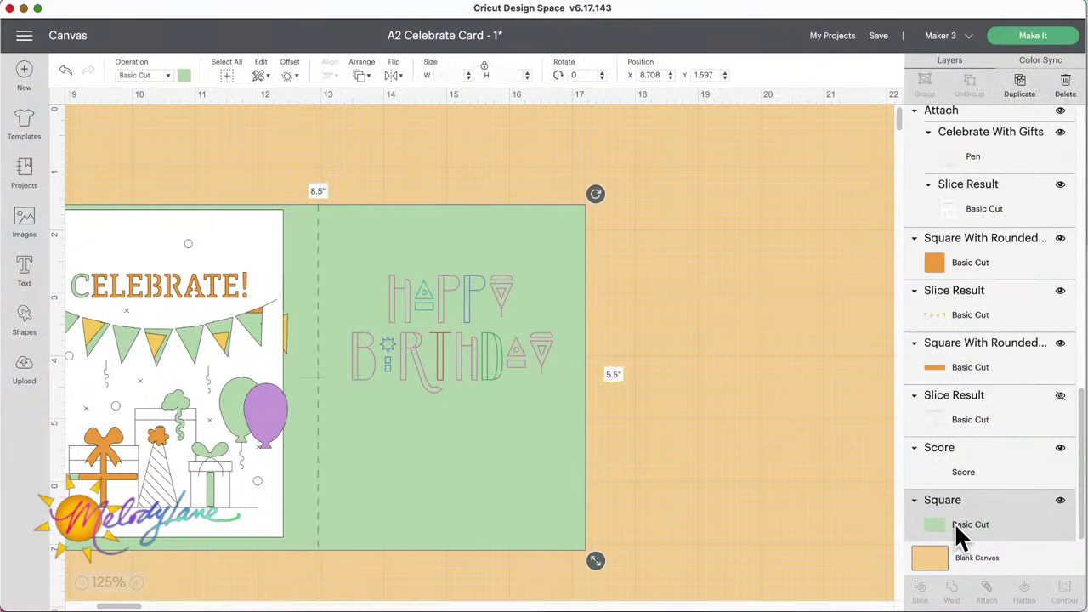
{"action": "left_click", "coordinate": [184, 75]}
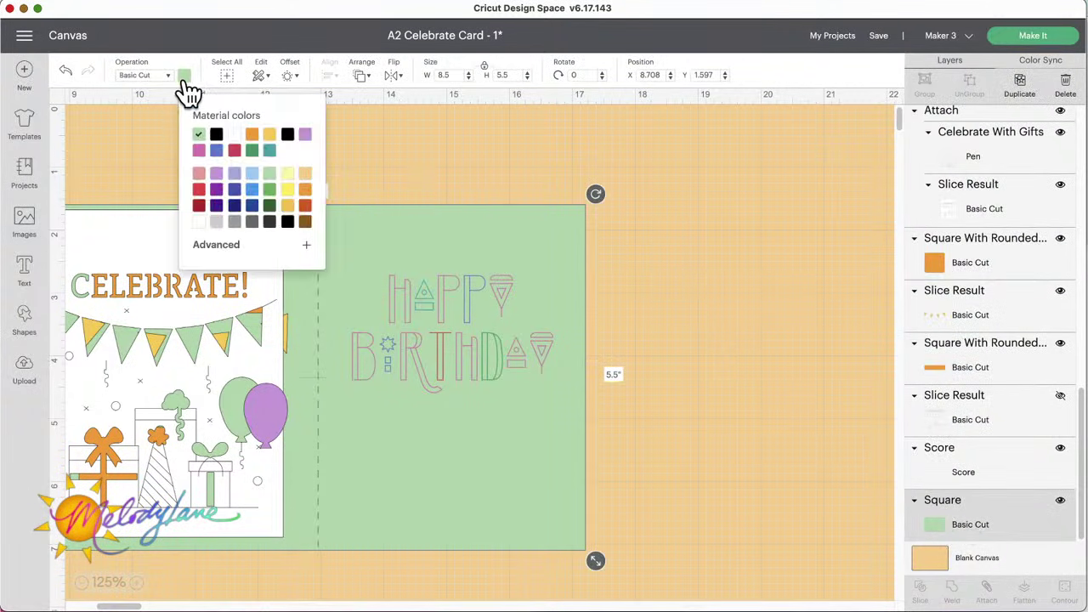
{"action": "left_click", "coordinate": [235, 134]}
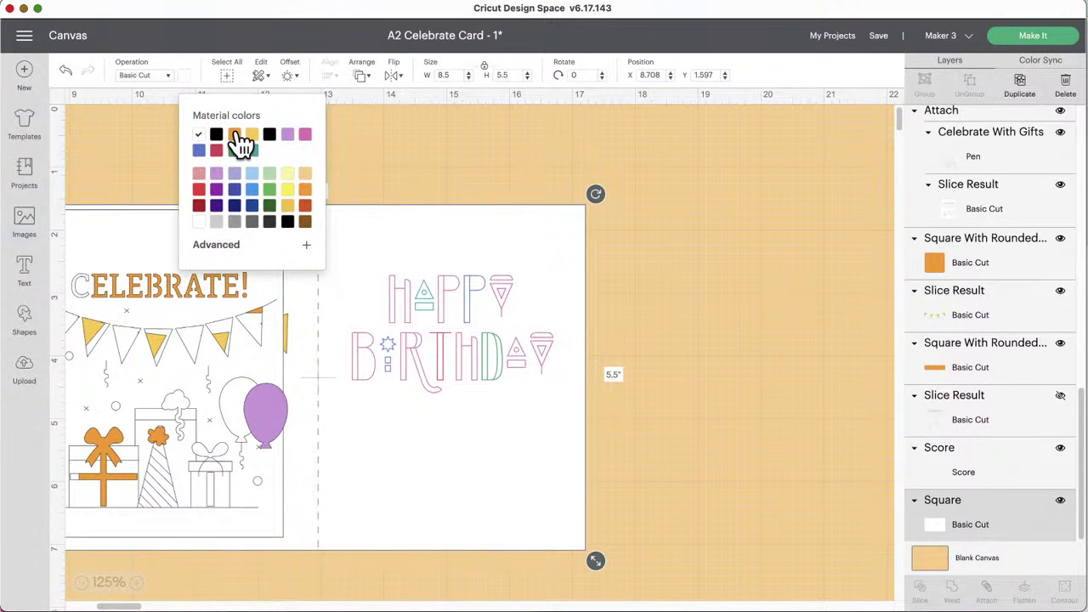
{"action": "left_click", "coordinate": [354, 146]}
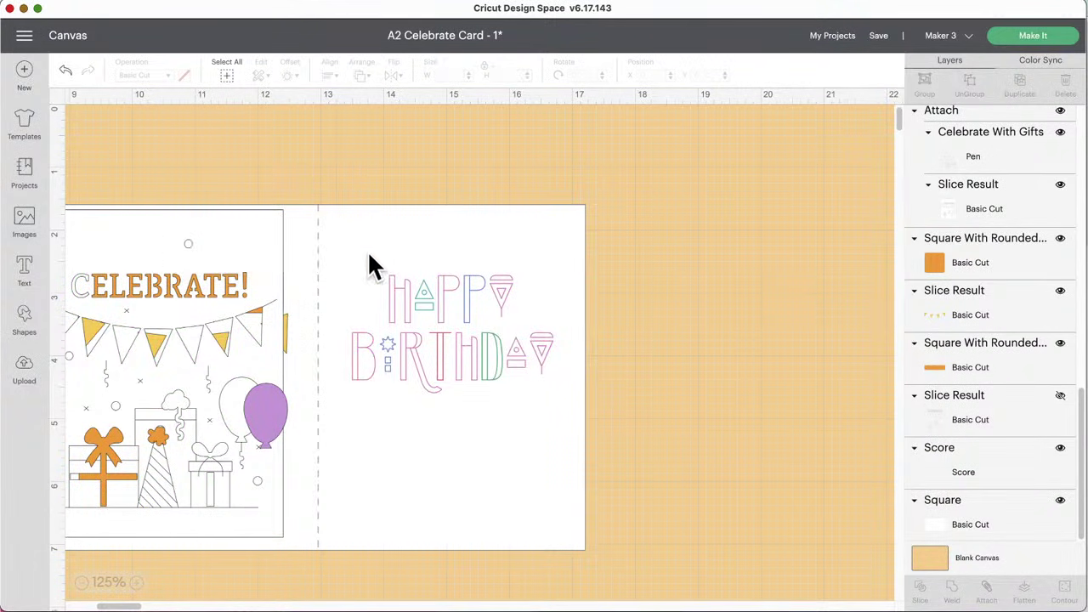
Step: Color the CELEBRATE card front's background light blue and nudge it slightly right
{"action": "left_click", "coordinate": [236, 244]}
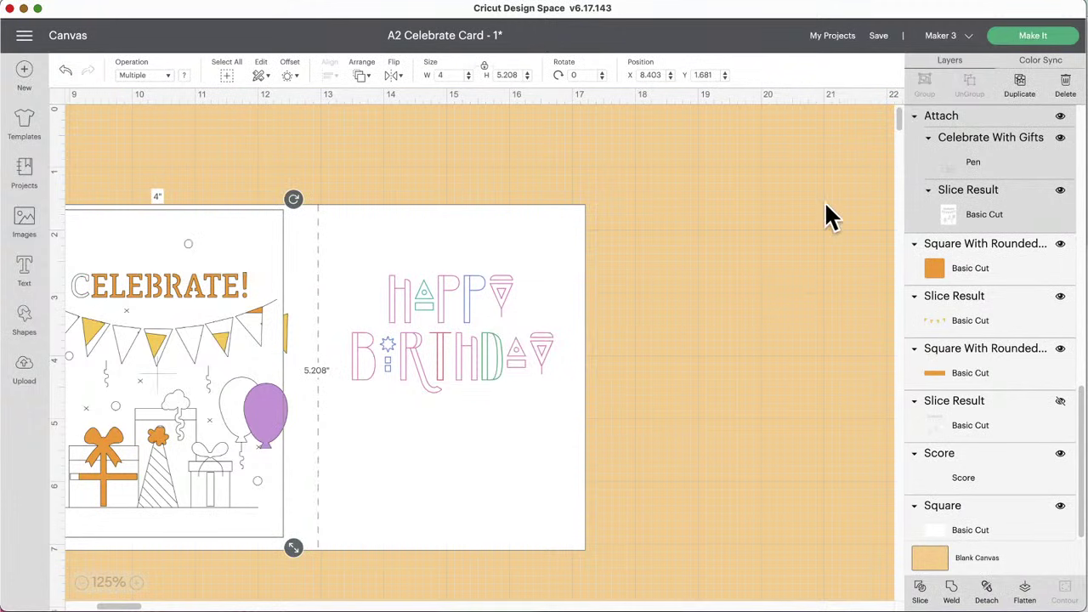
{"action": "left_click", "coordinate": [942, 223]}
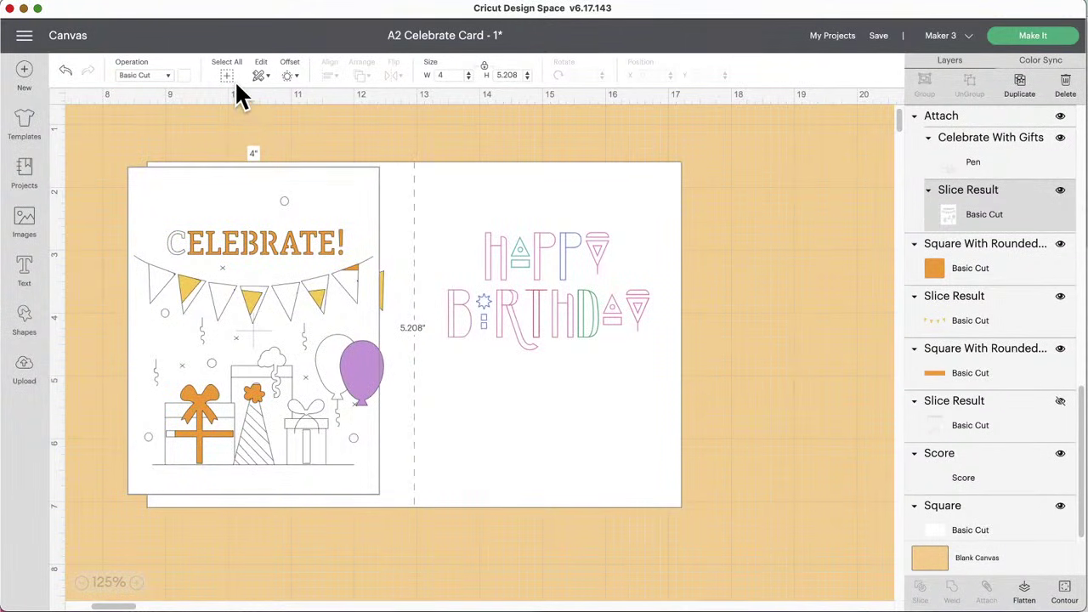
{"action": "left_click", "coordinate": [185, 79]}
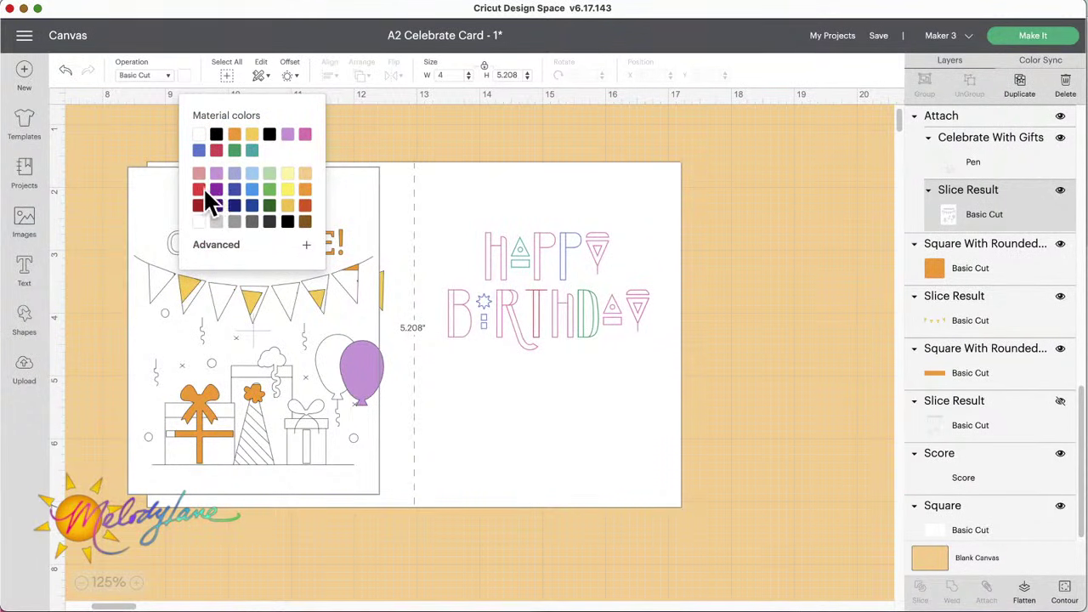
{"action": "left_click", "coordinate": [270, 174]}
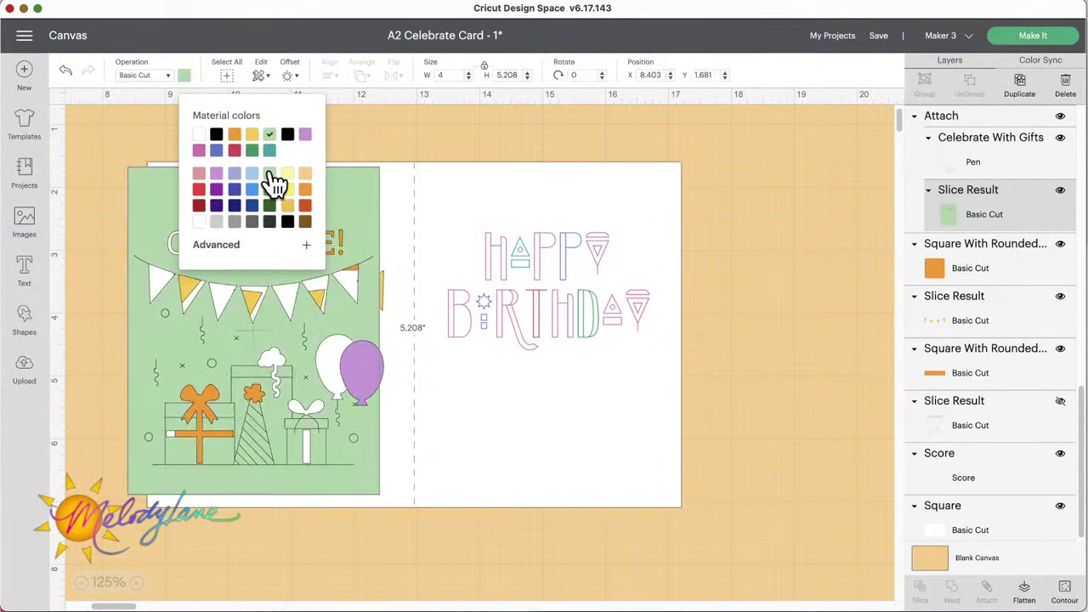
{"action": "left_click", "coordinate": [254, 175]}
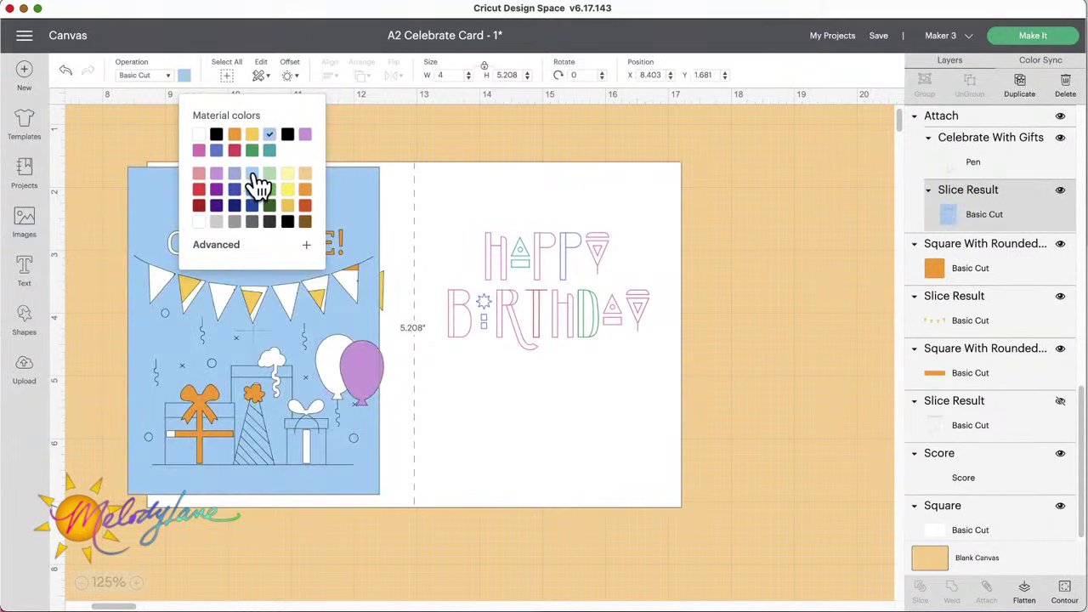
{"action": "left_click", "coordinate": [369, 146]}
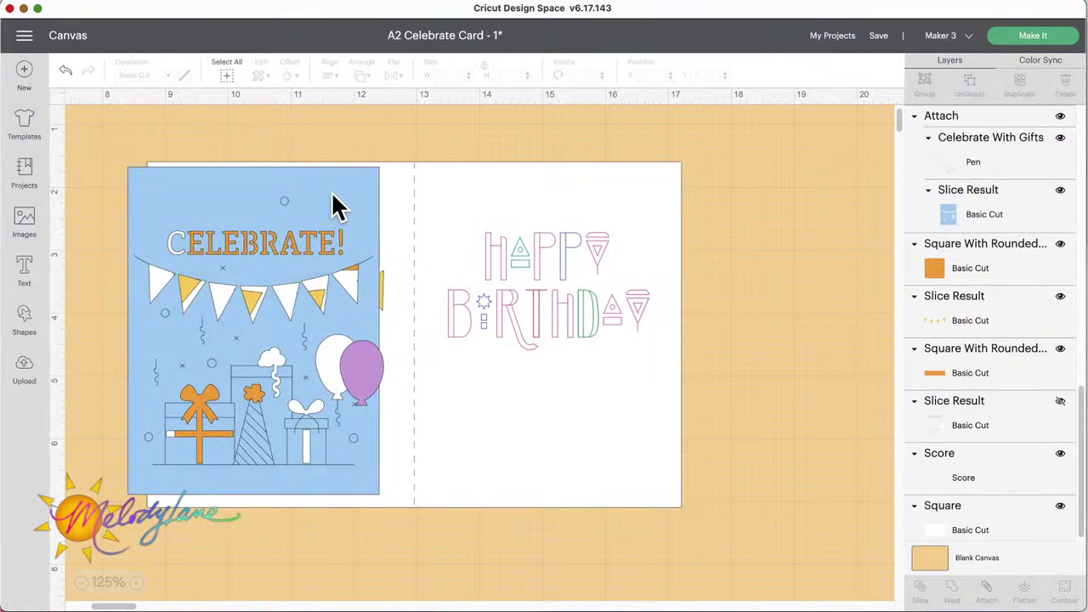
{"action": "left_click_drag", "start_coordinate": [334, 207], "coordinate": [360, 212]}
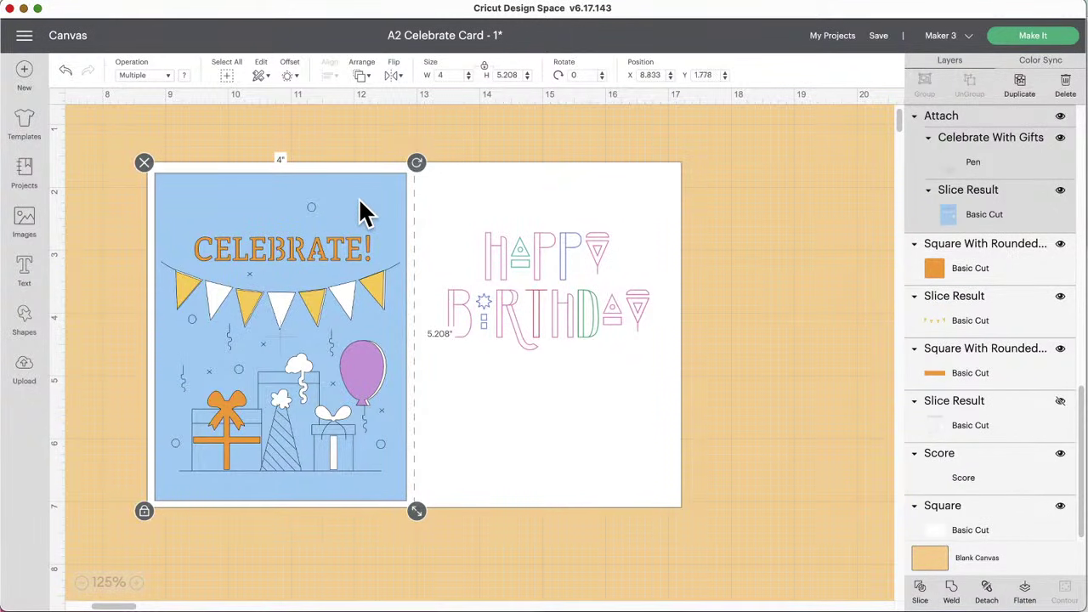
{"action": "left_click", "coordinate": [362, 148]}
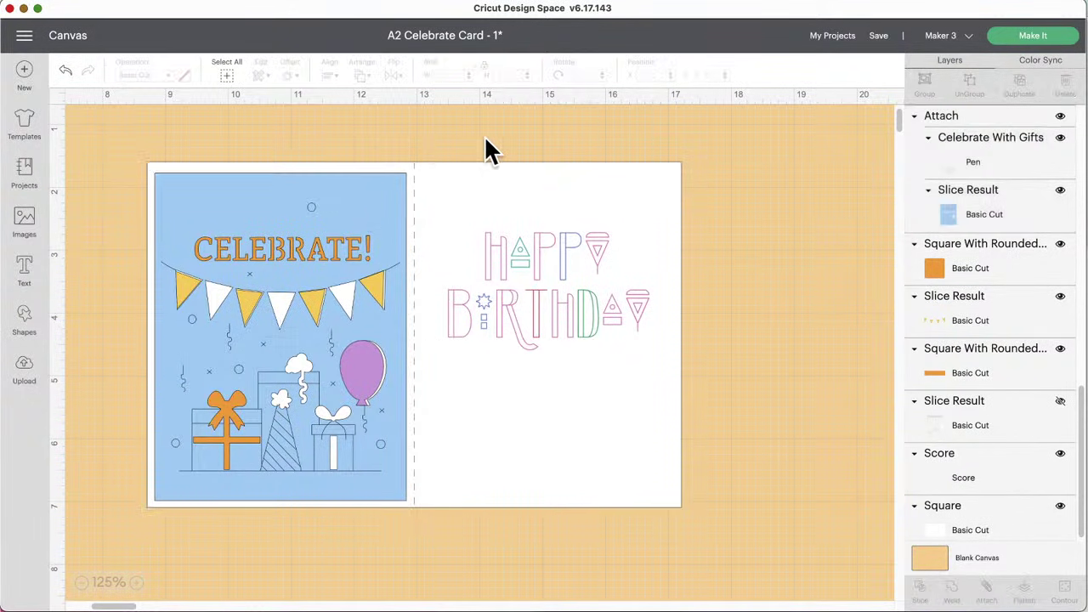
{"action": "left_click_drag", "start_coordinate": [470, 135], "coordinate": [722, 462]}
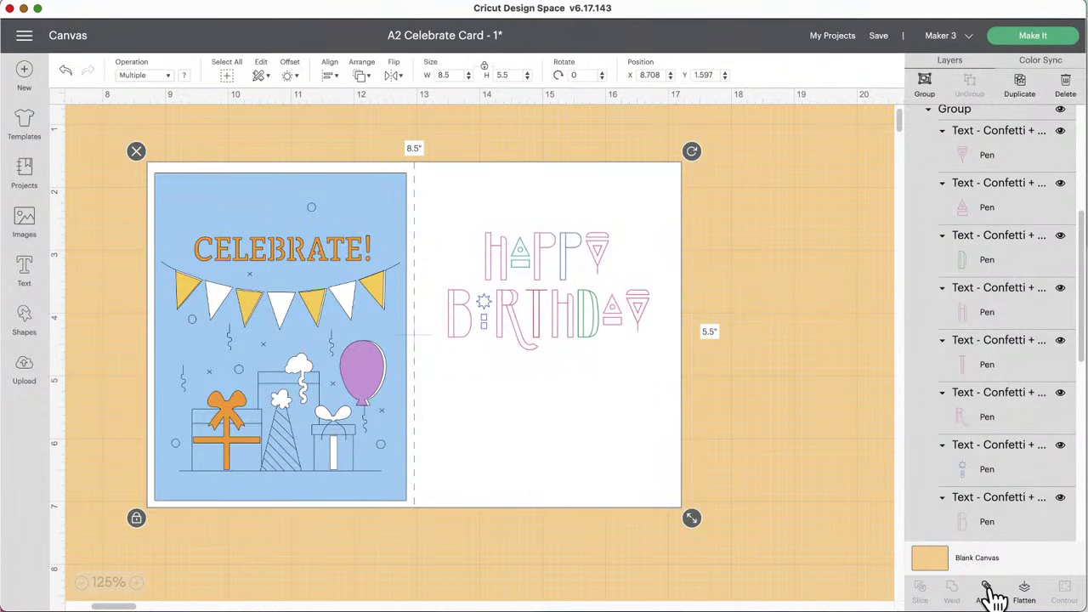
Step: Attach the HAPPY BIRTHDAY lettering to the white card base
{"action": "left_click", "coordinate": [721, 332]}
{"action": "left_click_drag", "start_coordinate": [429, 132], "coordinate": [454, 170]}
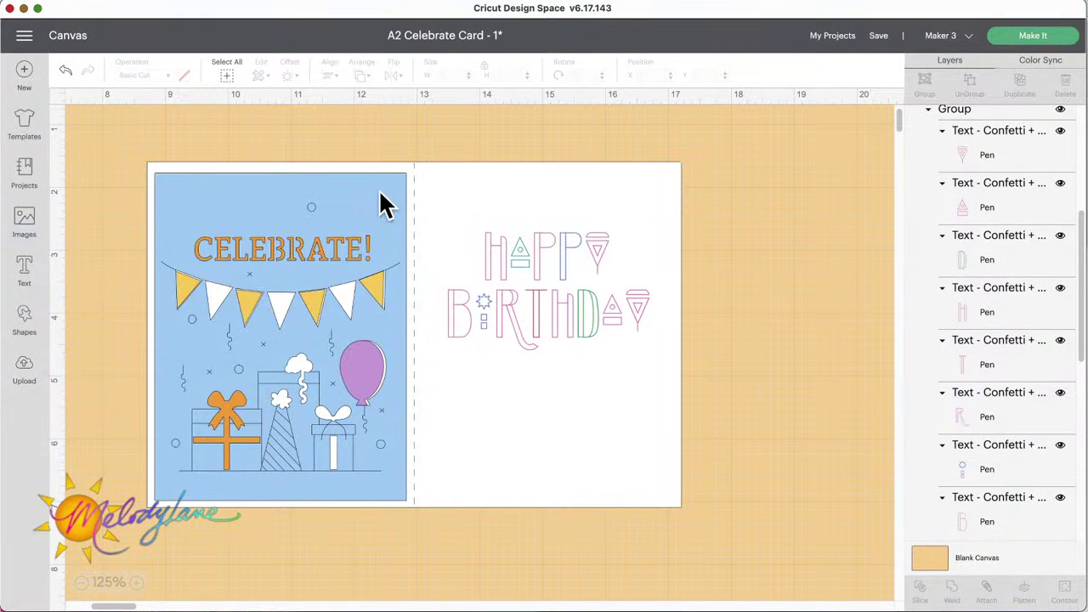
{"action": "left_click_drag", "start_coordinate": [382, 204], "coordinate": [294, 207]}
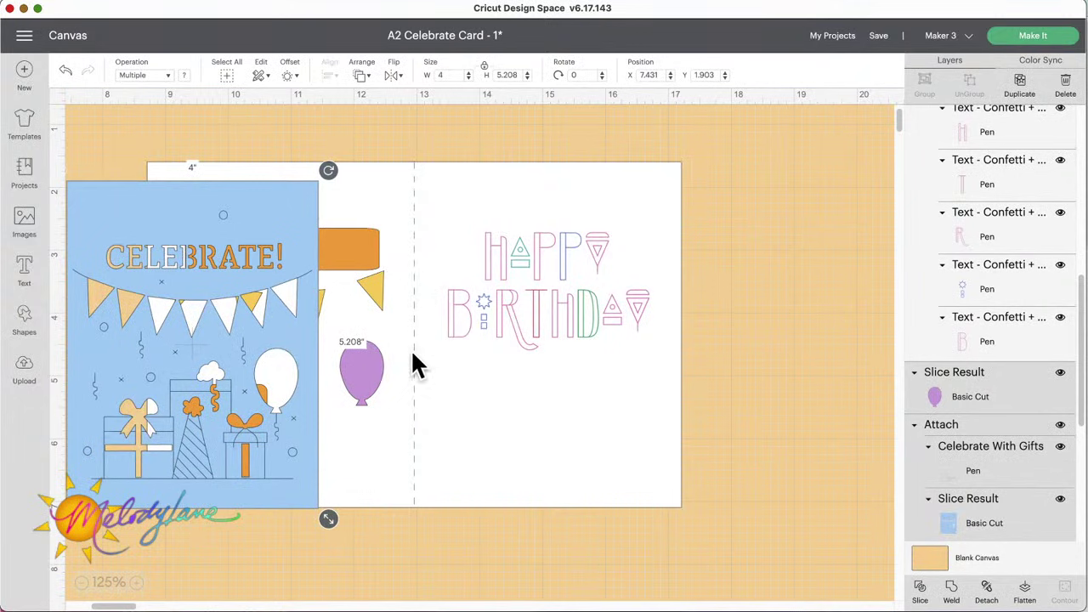
{"action": "left_click_drag", "start_coordinate": [401, 132], "coordinate": [721, 413]}
{"action": "left_click", "coordinate": [986, 595]}
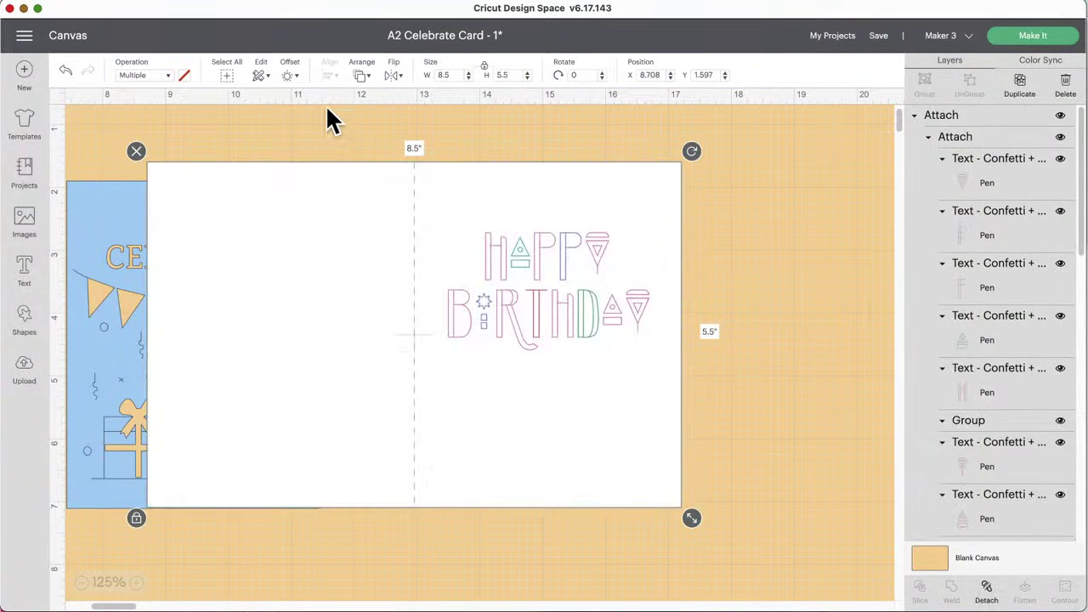
Step: Send the white base behind the blue front, reposition the front, and save 'A2 Celebrate Card - 1'
{"action": "left_click", "coordinate": [363, 77]}
{"action": "left_click", "coordinate": [387, 95]}
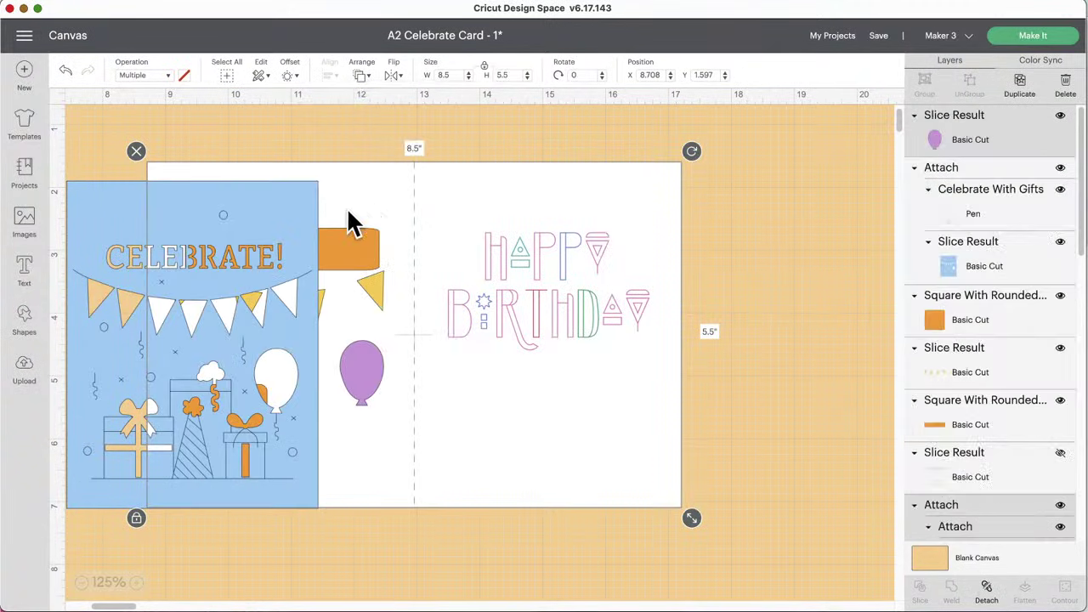
{"action": "left_click_drag", "start_coordinate": [293, 217], "coordinate": [361, 195]}
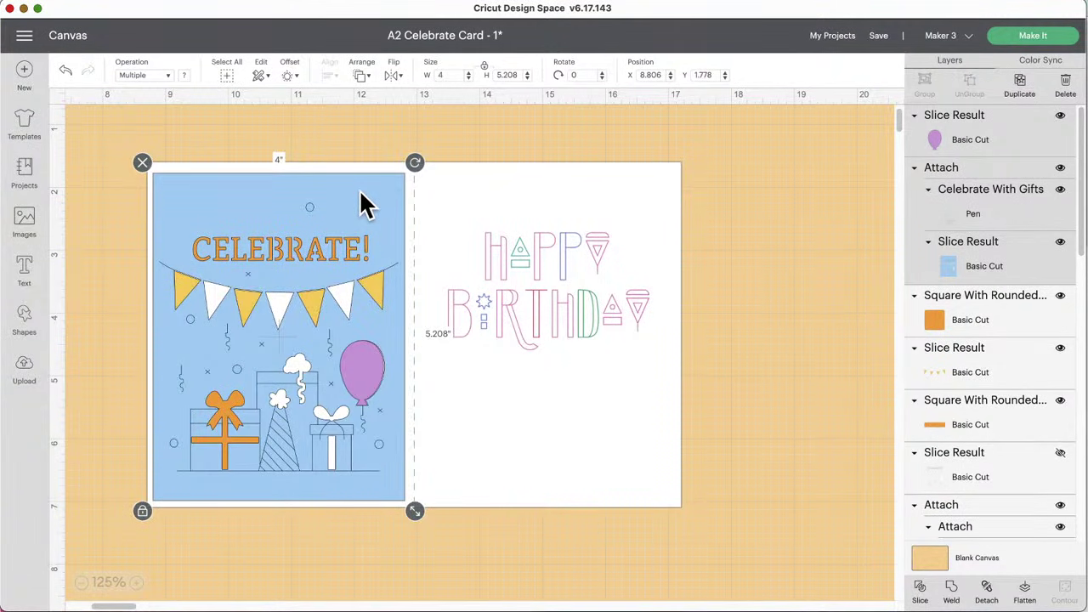
{"action": "left_click", "coordinate": [771, 150]}
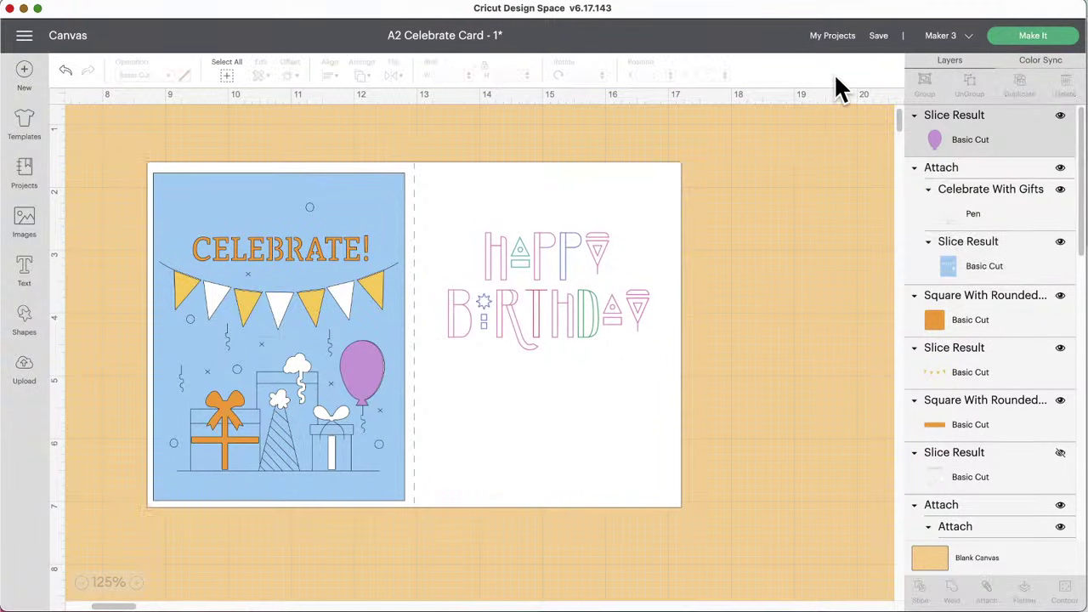
{"action": "left_click", "coordinate": [880, 38]}
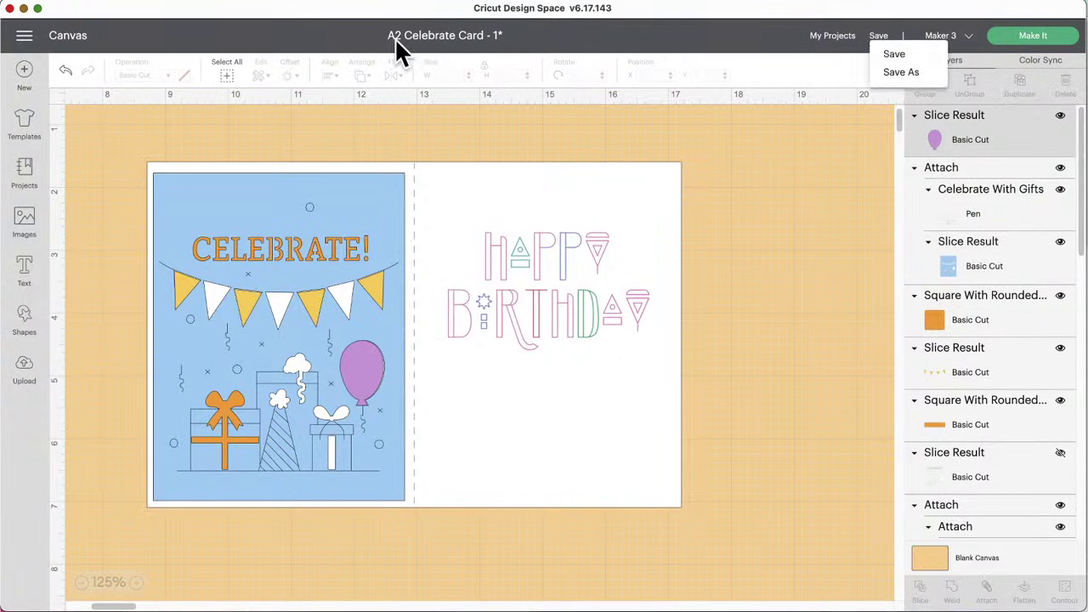
{"action": "left_click", "coordinate": [894, 53]}
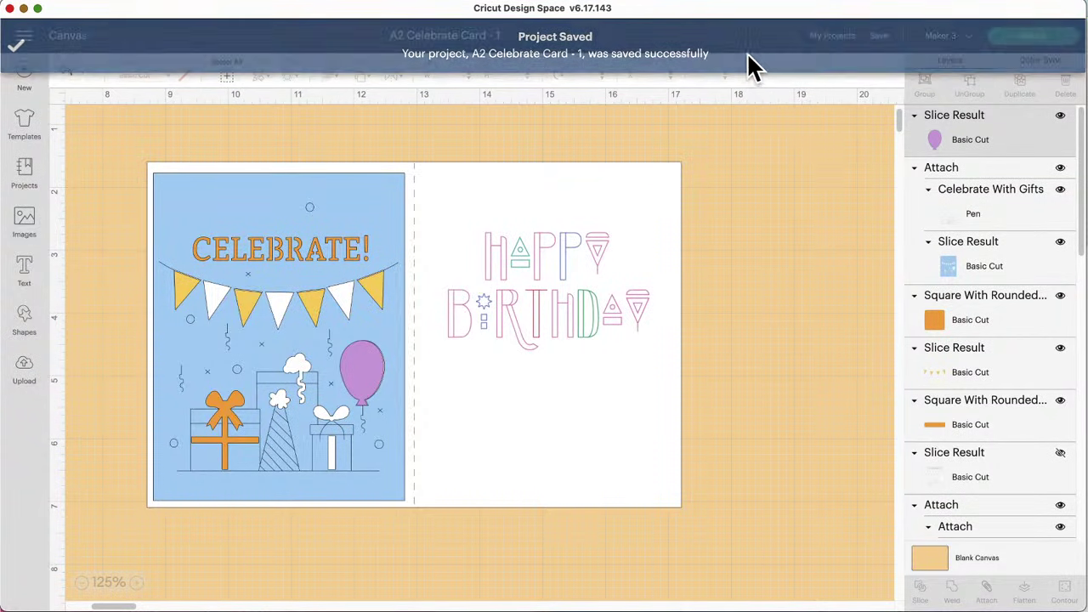
Step: Send the project to Make It with all materials loaded On Mat
{"action": "left_click", "coordinate": [1039, 45]}
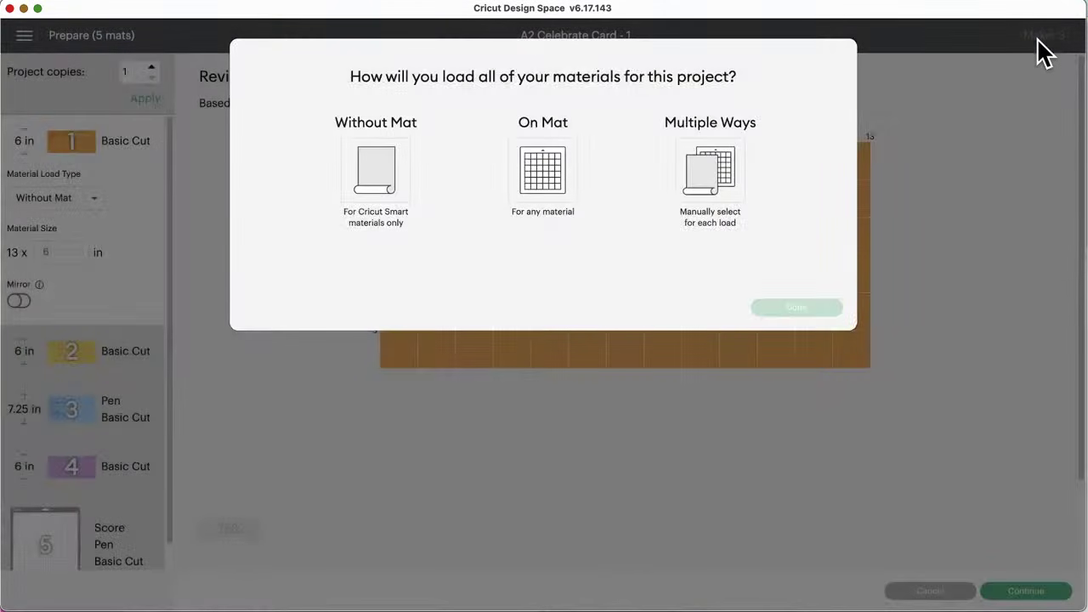
{"action": "left_click", "coordinate": [524, 173]}
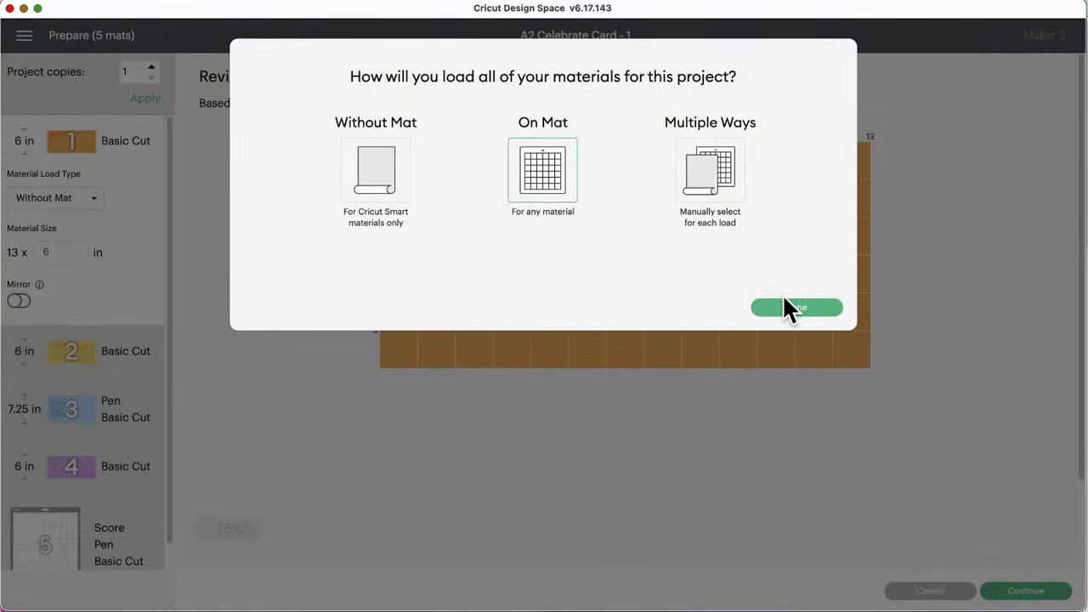
{"action": "left_click", "coordinate": [784, 306]}
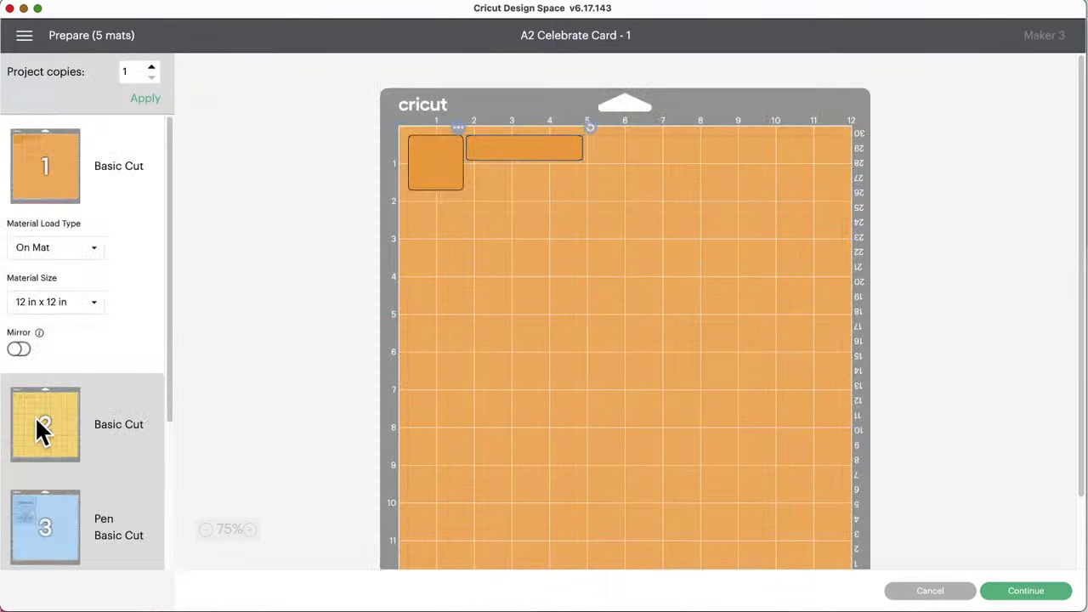
Step: Preview mats 2–5 (yellow pieces, blue CELEBRATE card, purple balloons, white HAPPY BIRTHDAY card), then cancel out
{"action": "left_click", "coordinate": [36, 421]}
{"action": "scroll", "coordinate": [56, 434], "scroll_direction": "down", "scroll_amount": 2}
{"action": "left_click", "coordinate": [60, 445]}
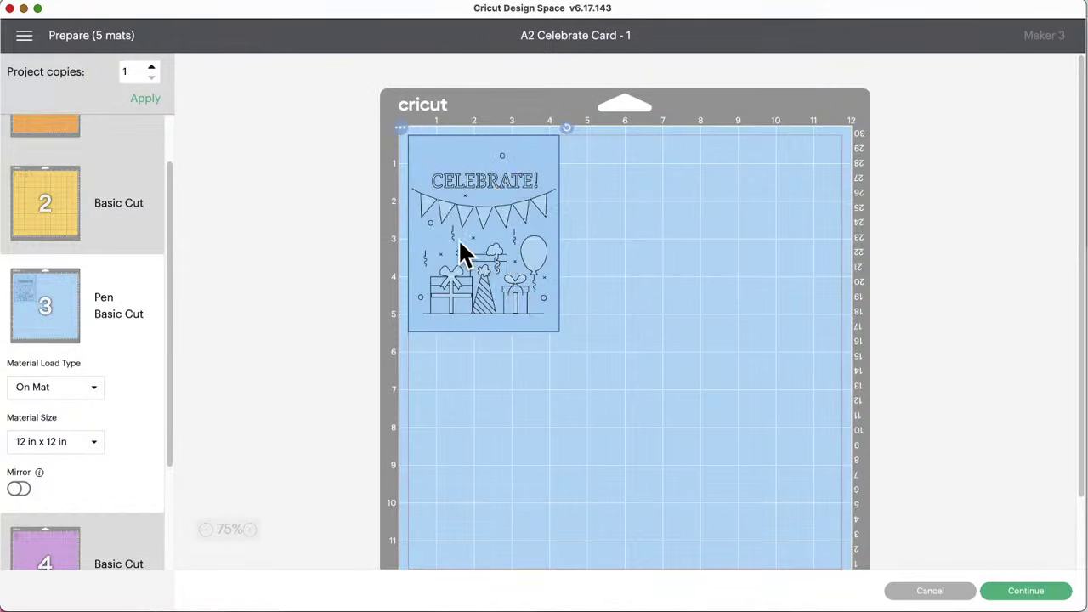
{"action": "scroll", "coordinate": [105, 443], "scroll_direction": "down", "scroll_amount": 3}
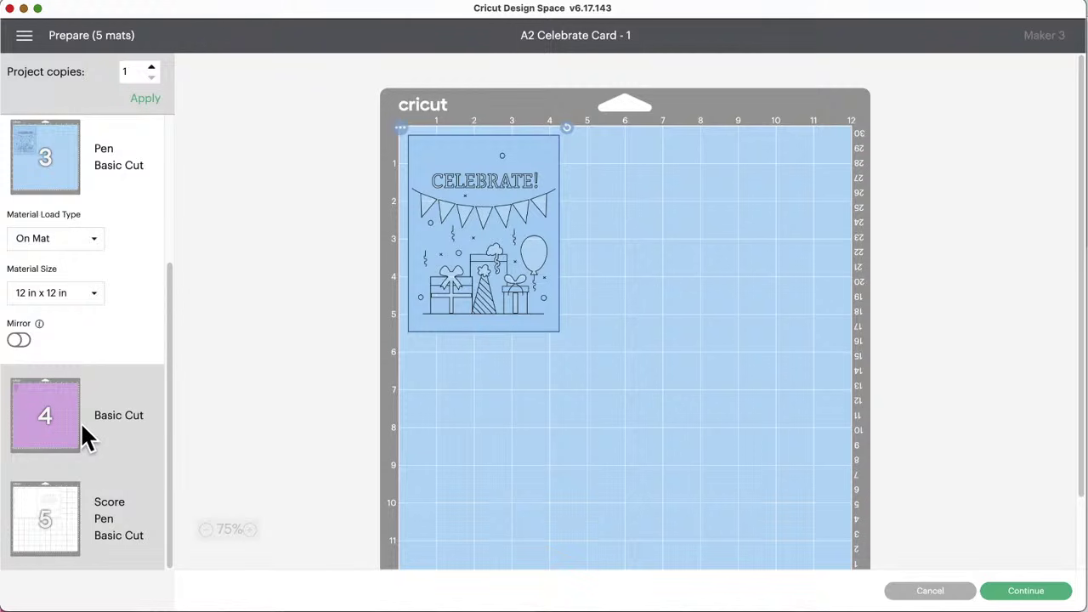
{"action": "left_click", "coordinate": [82, 429]}
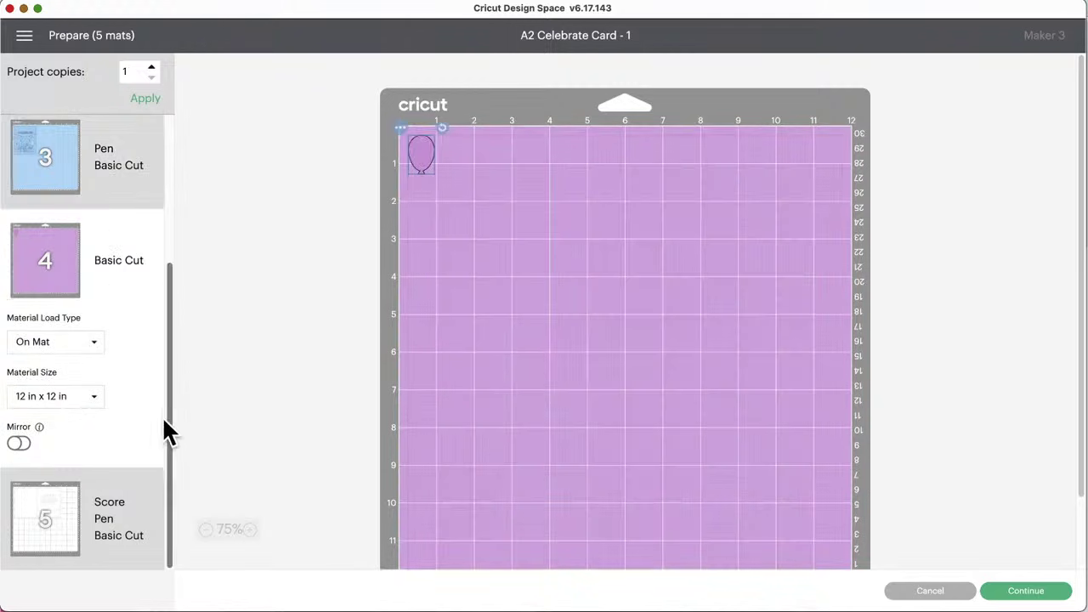
{"action": "left_click", "coordinate": [53, 515]}
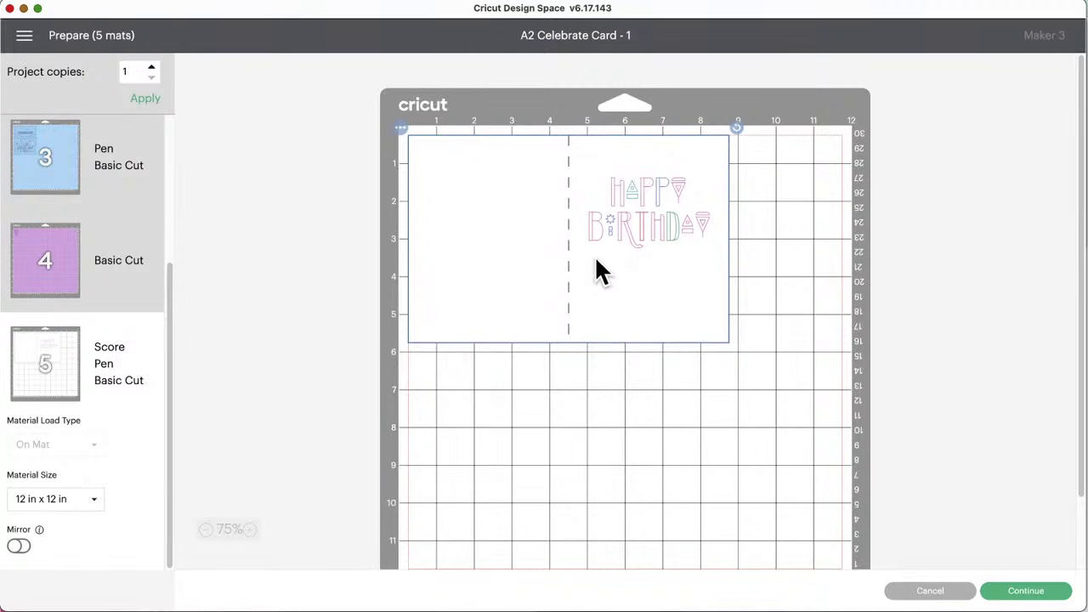
{"action": "left_click", "coordinate": [931, 590]}
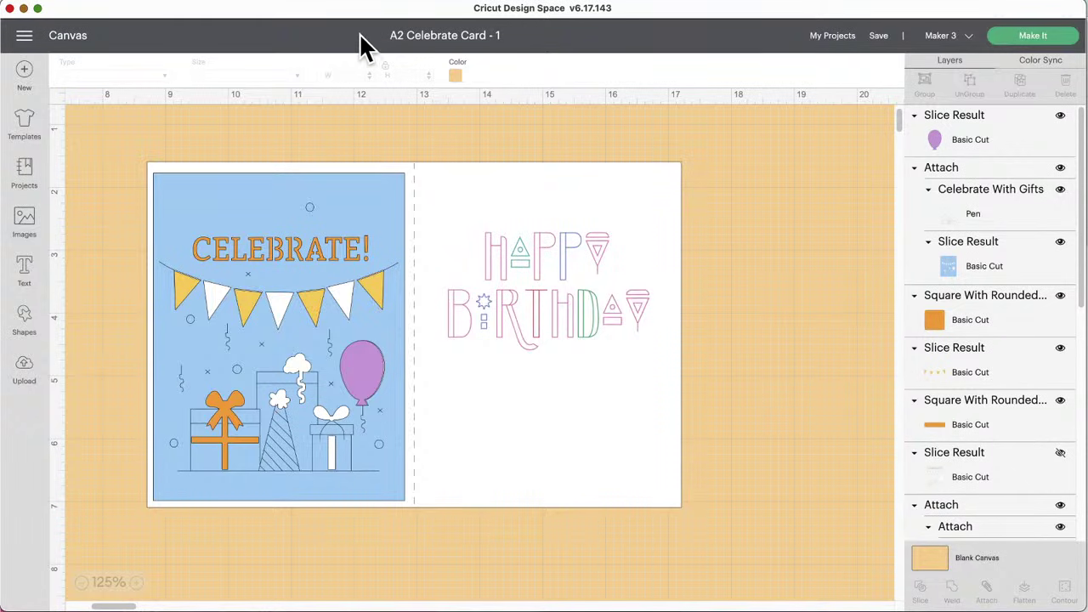
Step: Shift the Design Space window down and bring up a Finder window of recent files
{"action": "left_click_drag", "start_coordinate": [343, 10], "coordinate": [368, 28]}
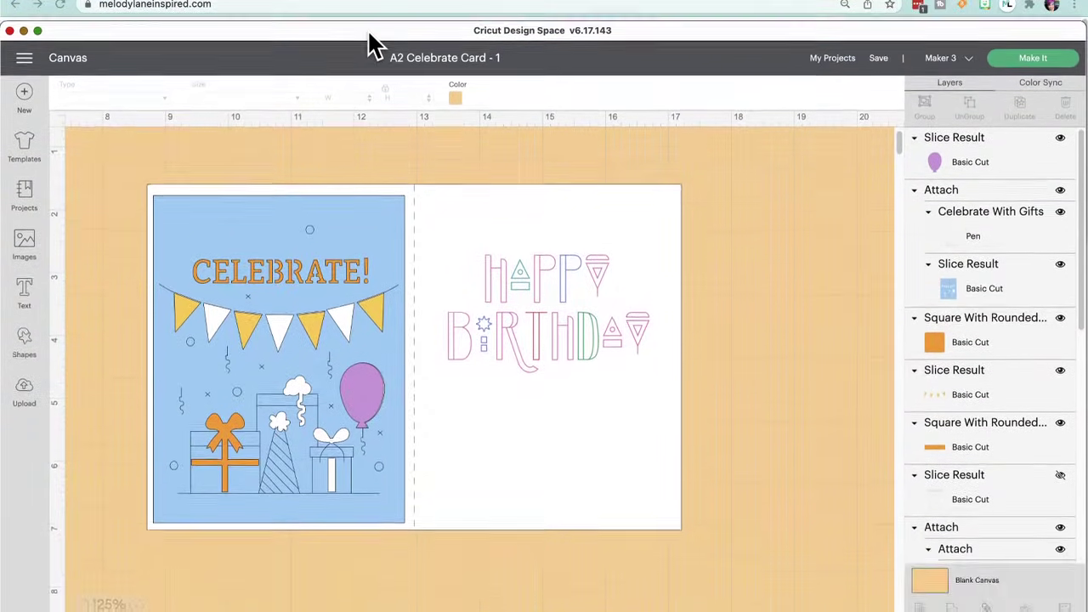
{"action": "key", "text": "super+Tab"}
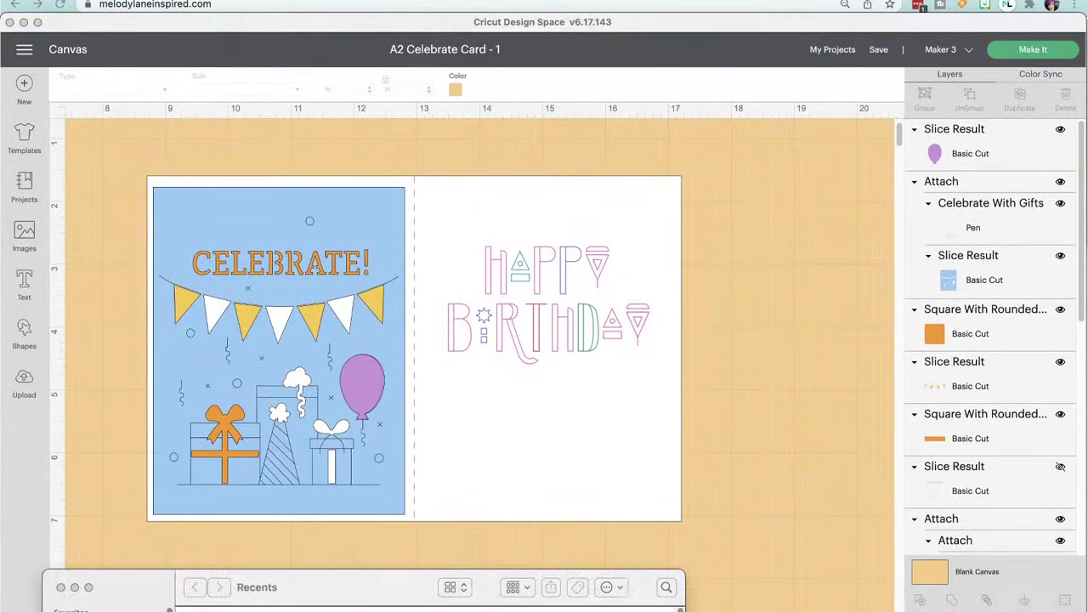
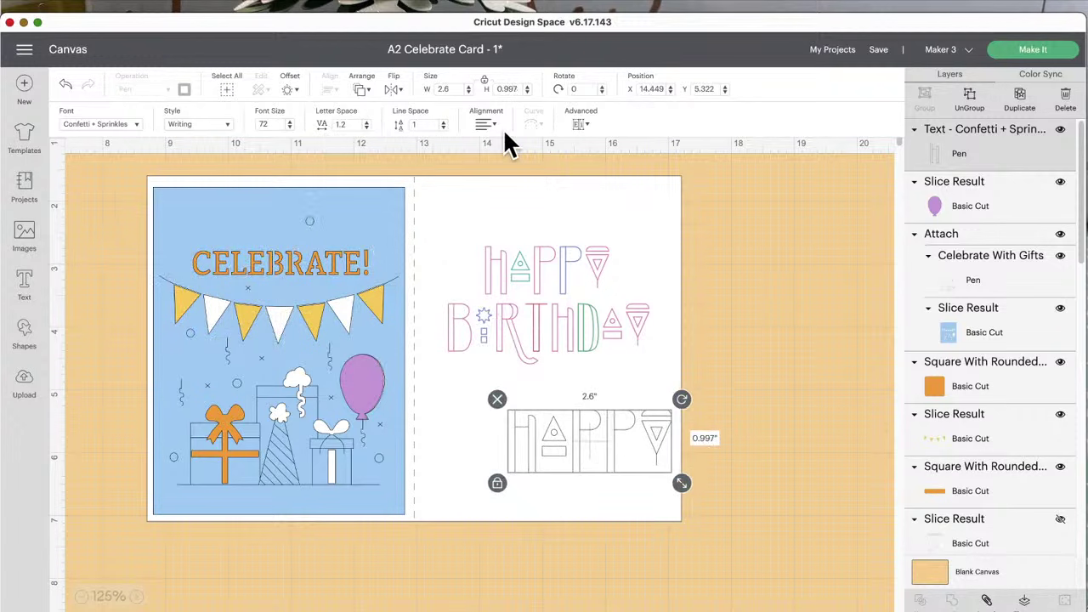
Step: Show the text-splitting options for the HAPPY test text
{"action": "left_click", "coordinate": [585, 124]}
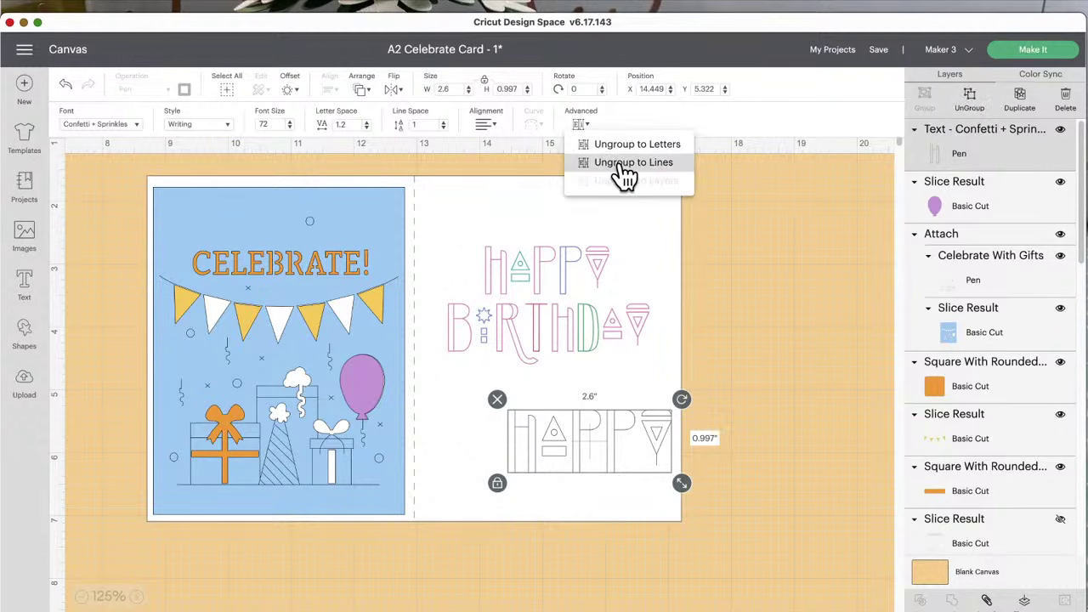
Step: Edit the text into three lines, HAPPY, HAPPY, HAPPY TO YOU, fixing the third-line spacing
{"action": "double_click", "coordinate": [616, 437]}
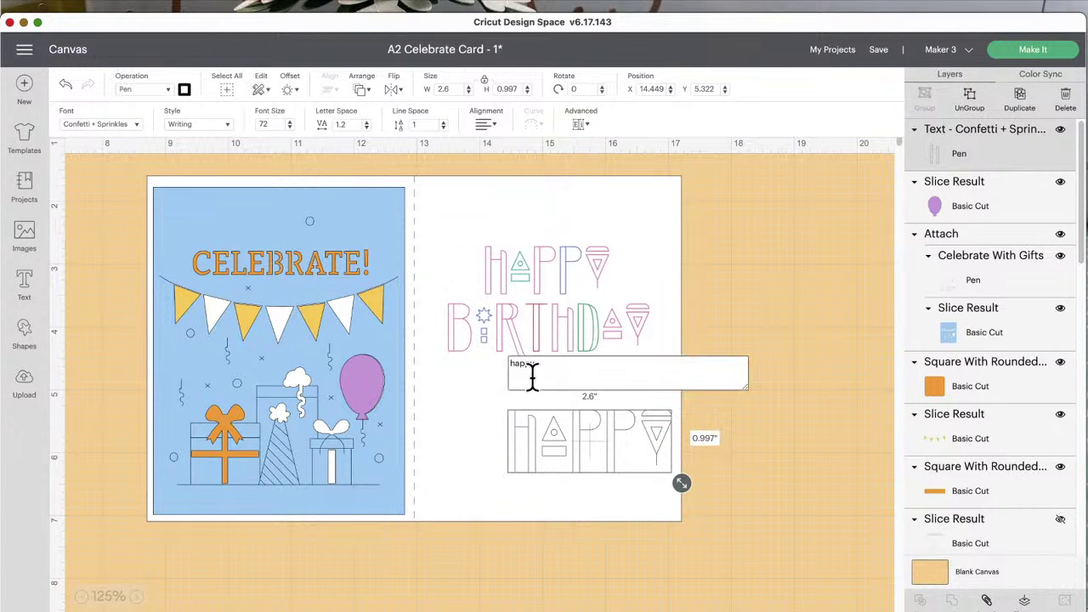
{"action": "type", "text": "happy"}
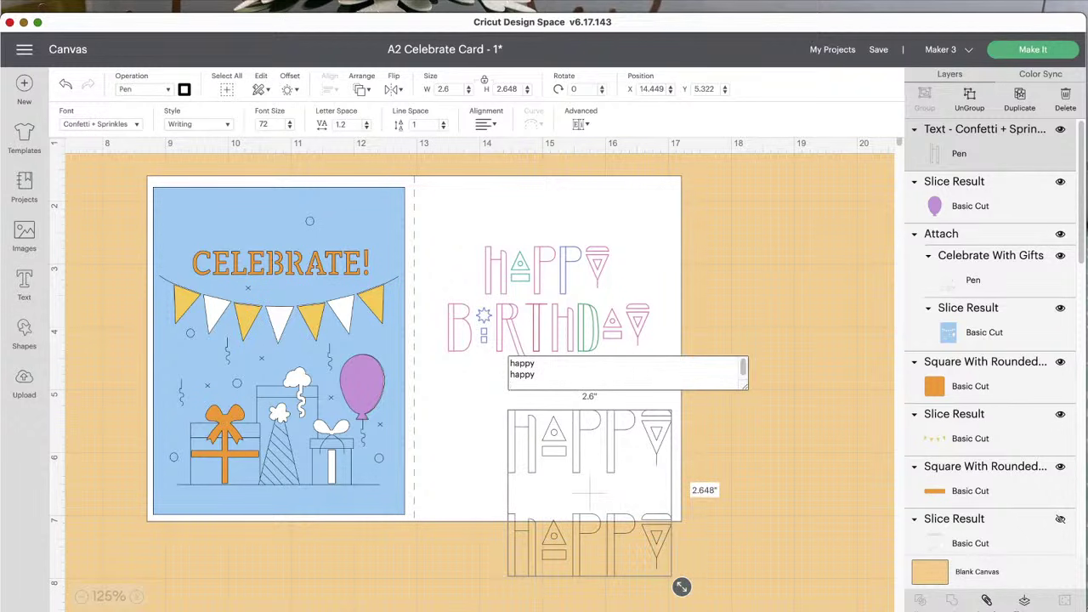
{"action": "key", "text": "Return"}
{"action": "type", "text": "happy"}
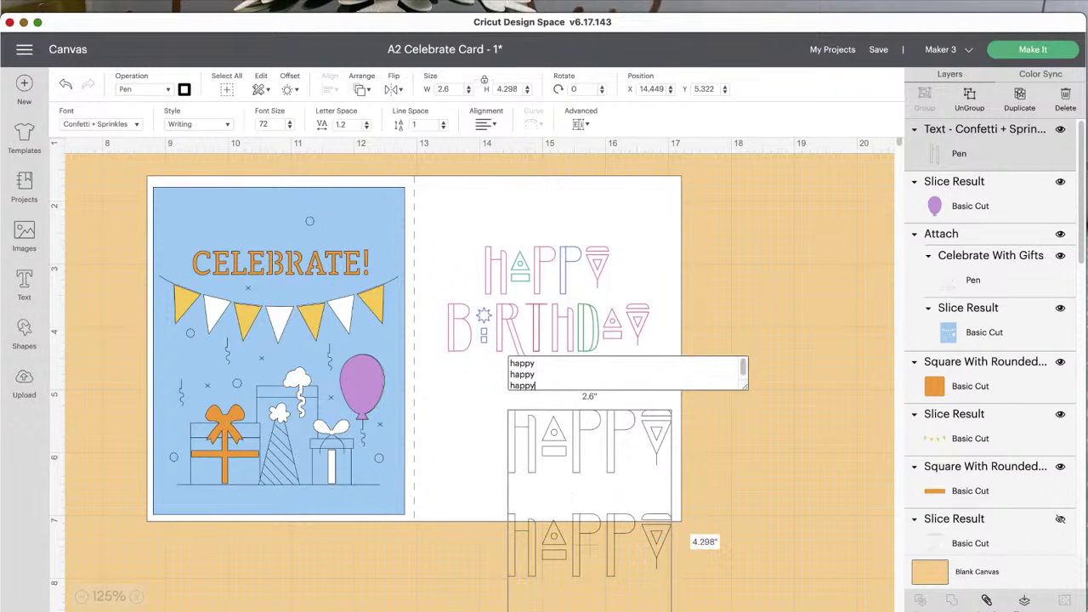
{"action": "type", "text": "to you"}
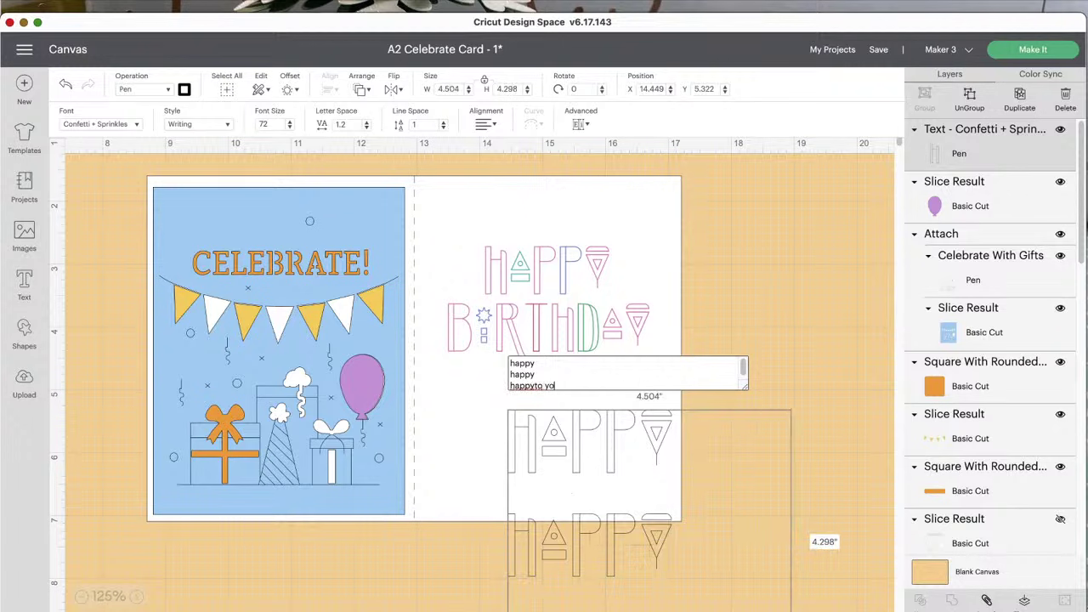
{"action": "left_click", "coordinate": [535, 385]}
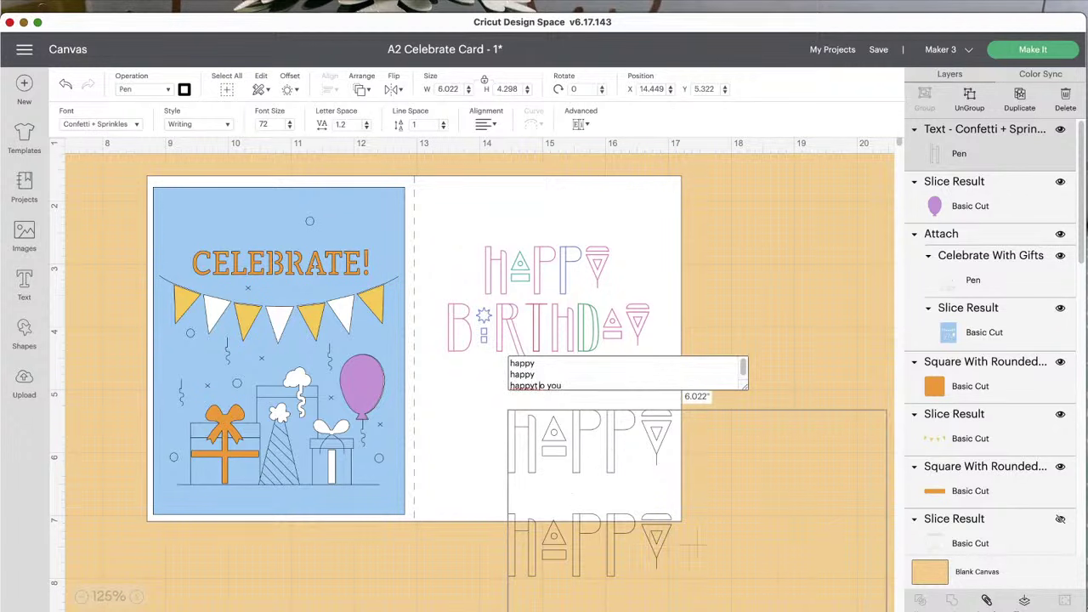
{"action": "key", "text": "BackSpace"}
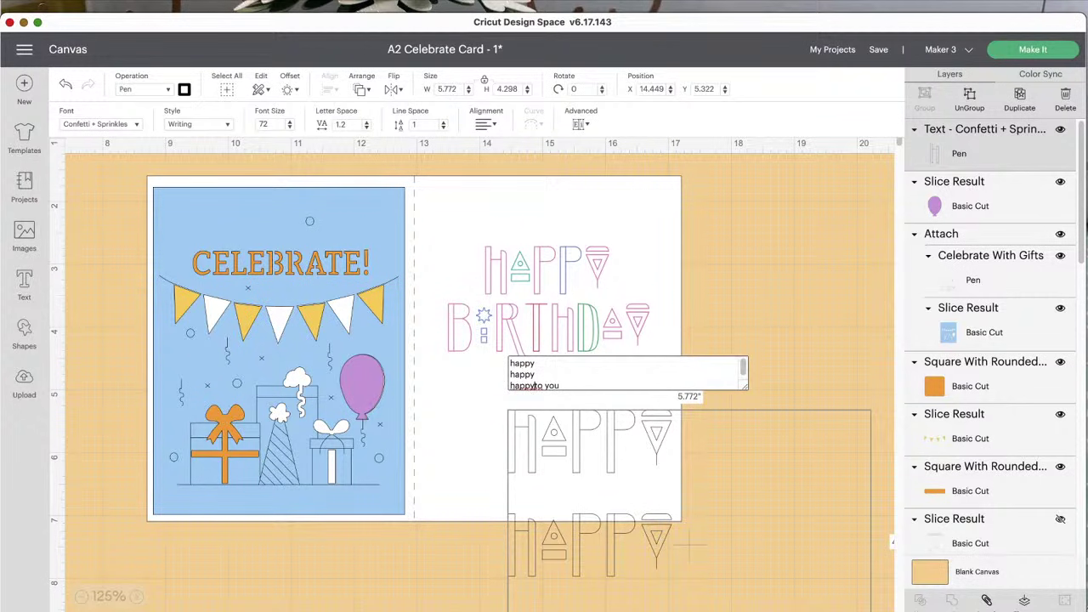
{"action": "left_click", "coordinate": [535, 385]}
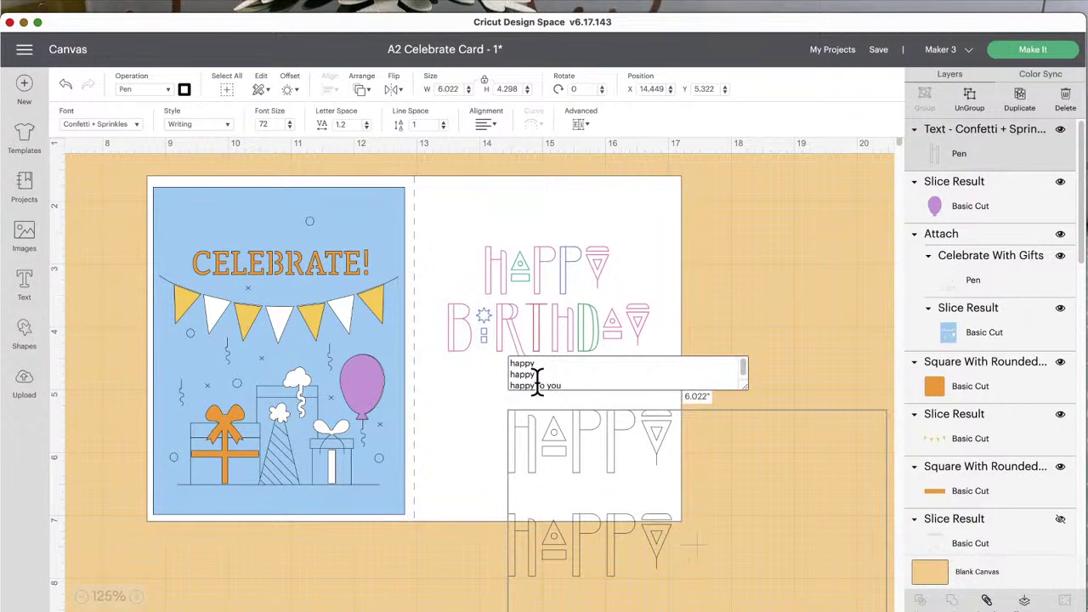
{"action": "scroll", "coordinate": [586, 439], "scroll_direction": "down", "scroll_amount": 3}
Step: Nudge the three-line text block slightly right and up, leaving it unsplit
{"action": "left_click", "coordinate": [514, 464]}
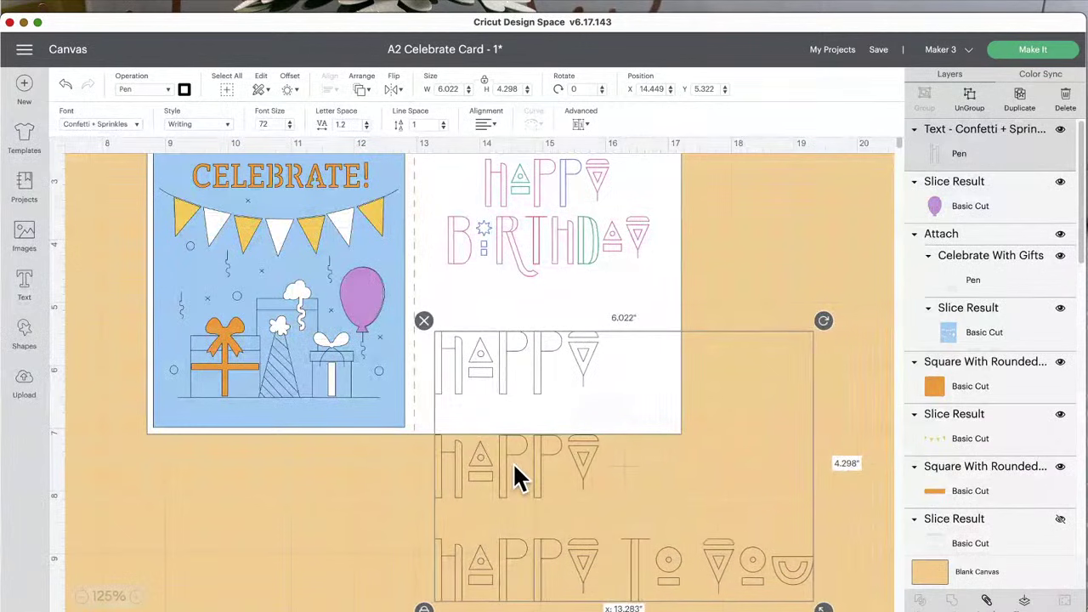
{"action": "left_click_drag", "start_coordinate": [516, 466], "coordinate": [528, 458]}
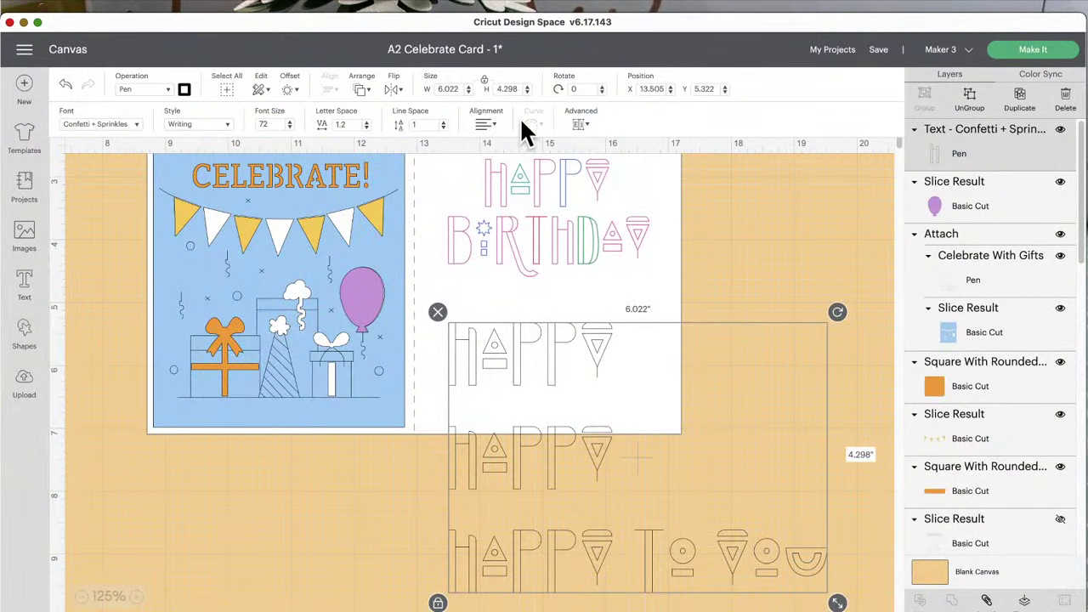
{"action": "left_click", "coordinate": [577, 126]}
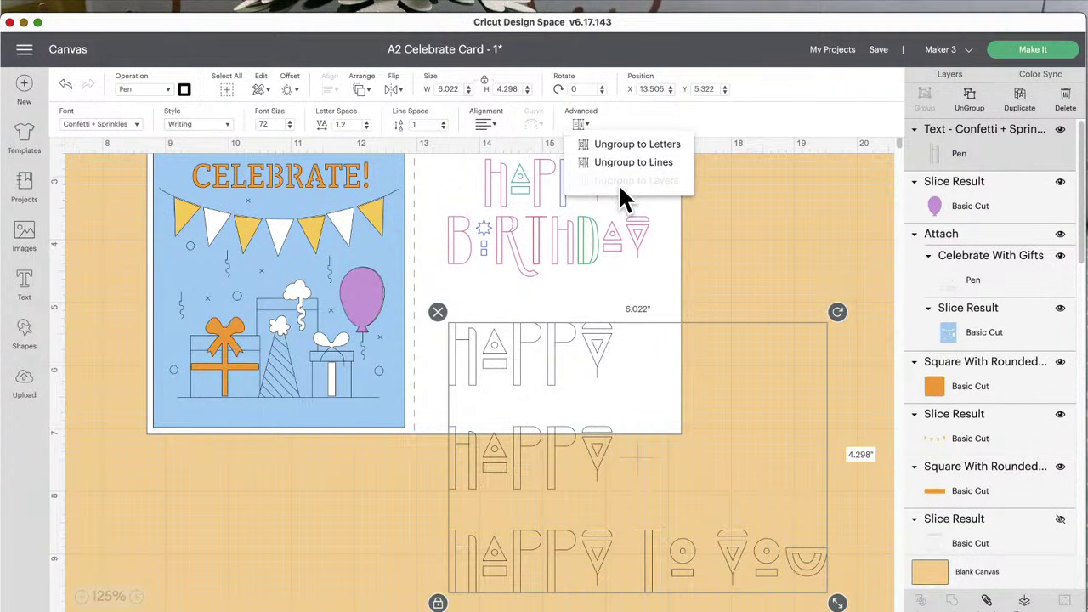
{"action": "left_click", "coordinate": [602, 473]}
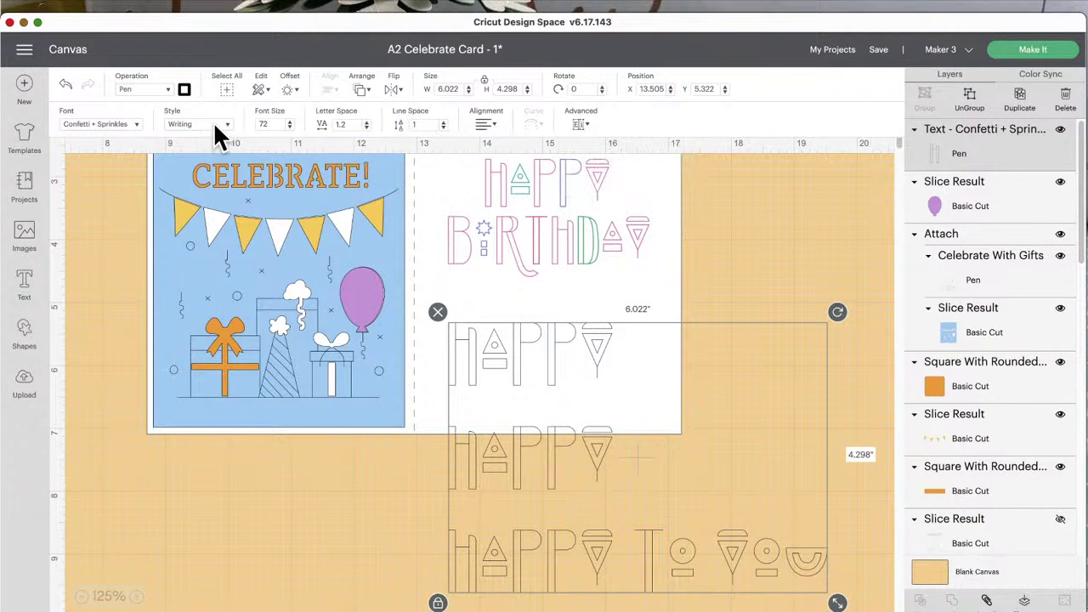
Step: Set Regular style, clear the font search, filter Multi-Layer, and apply Ashlyn's Alphabet
{"action": "left_click", "coordinate": [214, 124]}
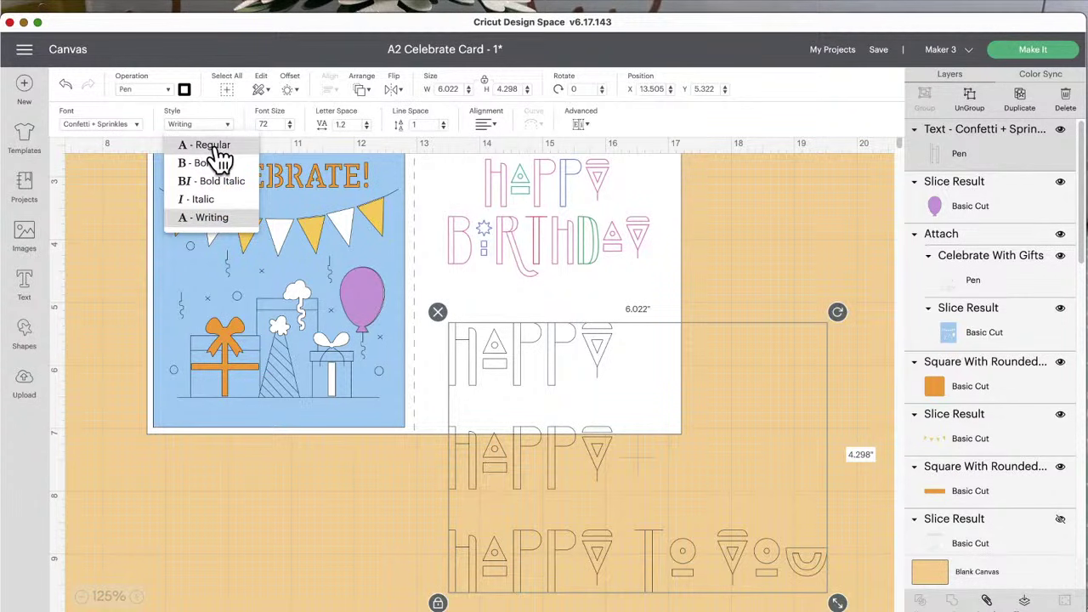
{"action": "left_click", "coordinate": [214, 144]}
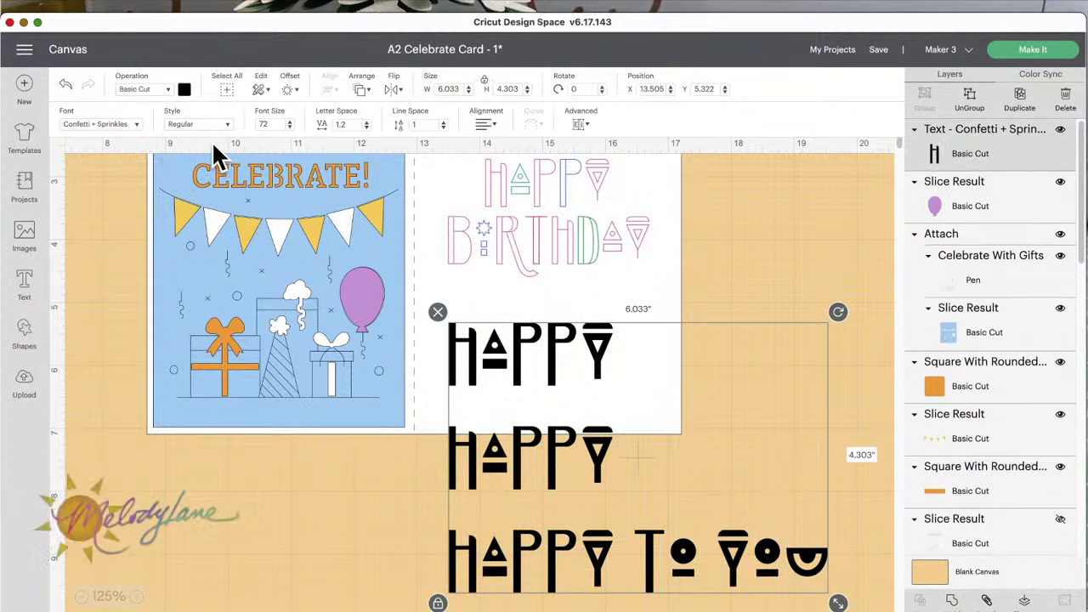
{"action": "left_click", "coordinate": [128, 128]}
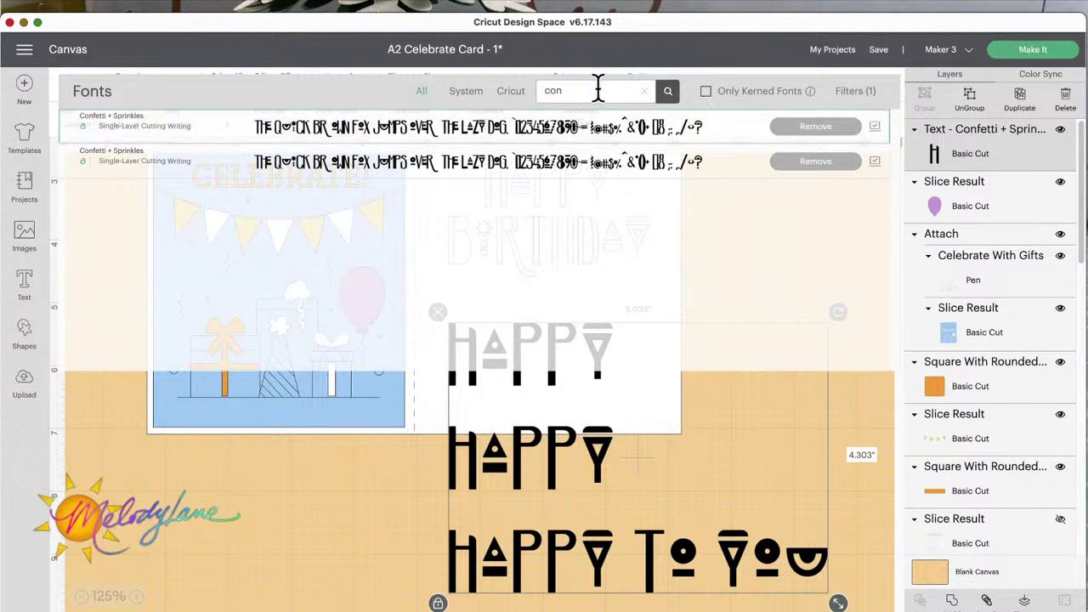
{"action": "left_click", "coordinate": [644, 91]}
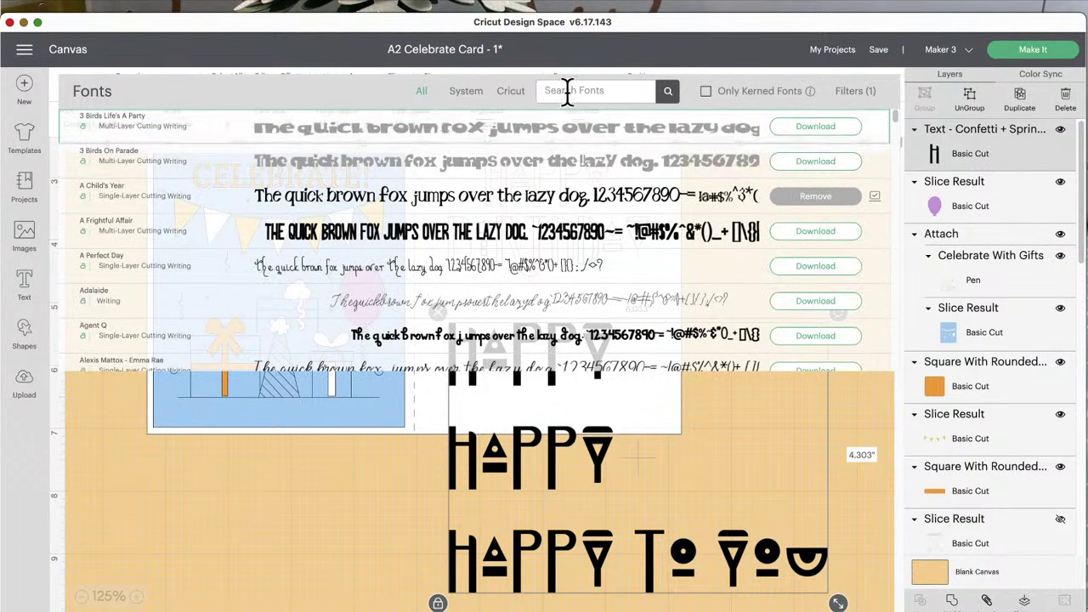
{"action": "left_click", "coordinate": [854, 91]}
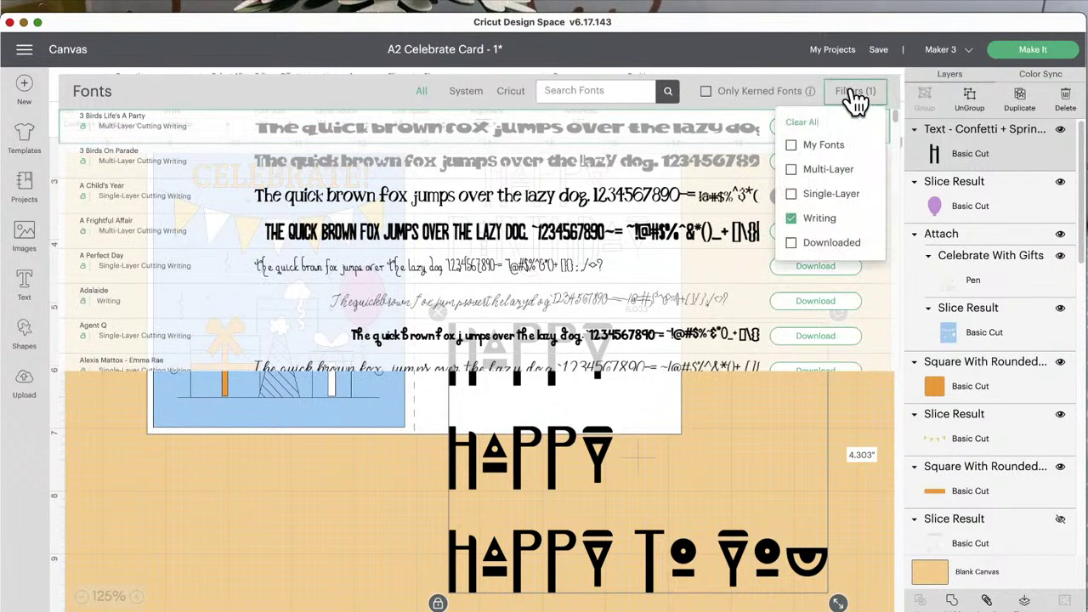
{"action": "left_click", "coordinate": [791, 170]}
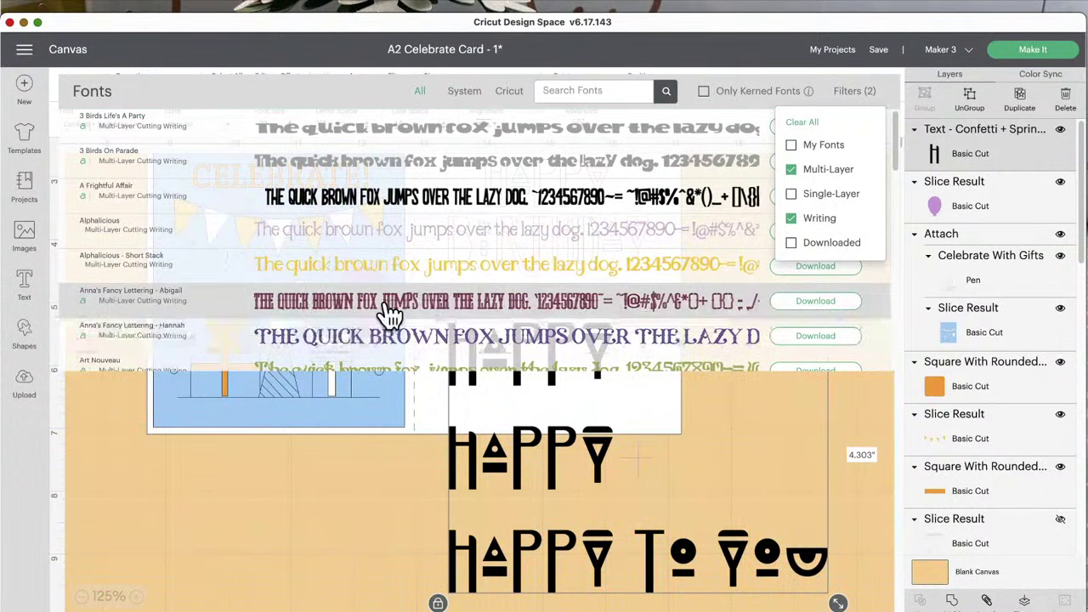
{"action": "scroll", "coordinate": [393, 313], "scroll_direction": "down", "scroll_amount": 3}
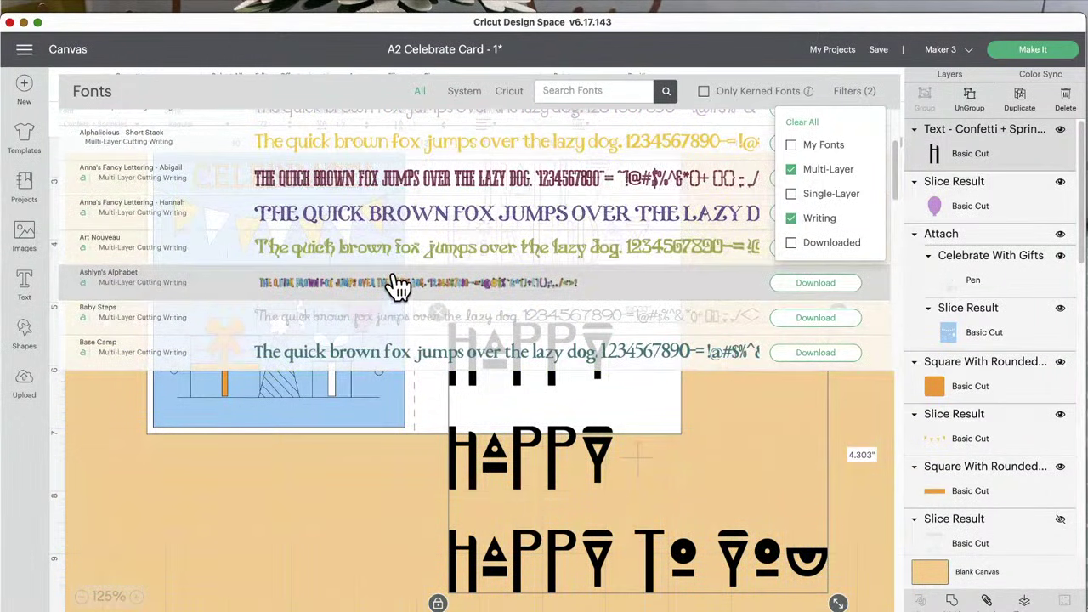
{"action": "left_click", "coordinate": [394, 284]}
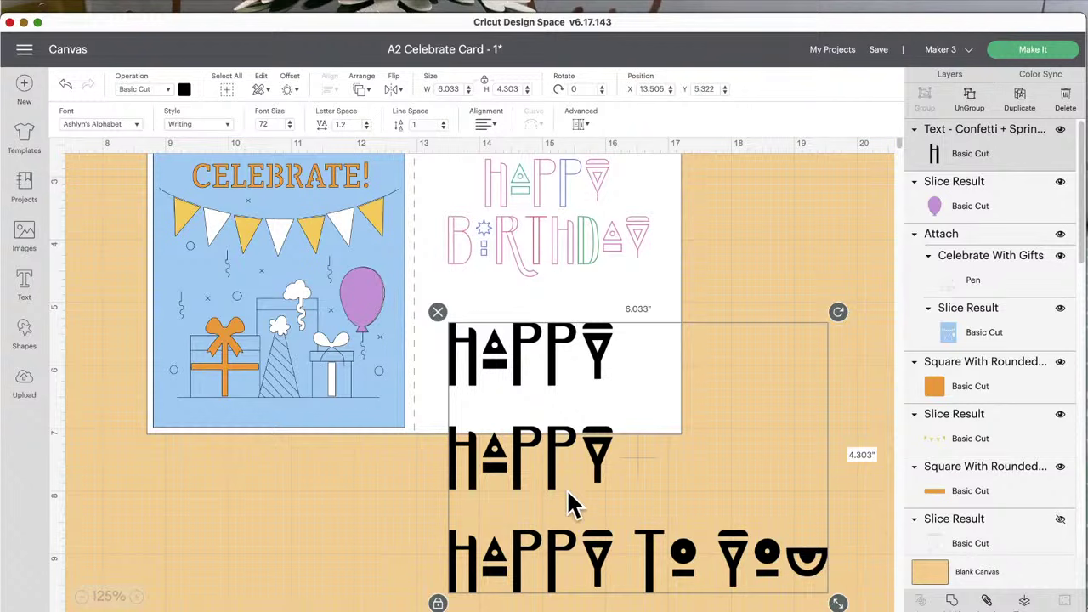
Step: Keep the Writing style, preview the deselected text, then reselect the three-line text
{"action": "left_click", "coordinate": [228, 128]}
{"action": "left_click", "coordinate": [224, 130]}
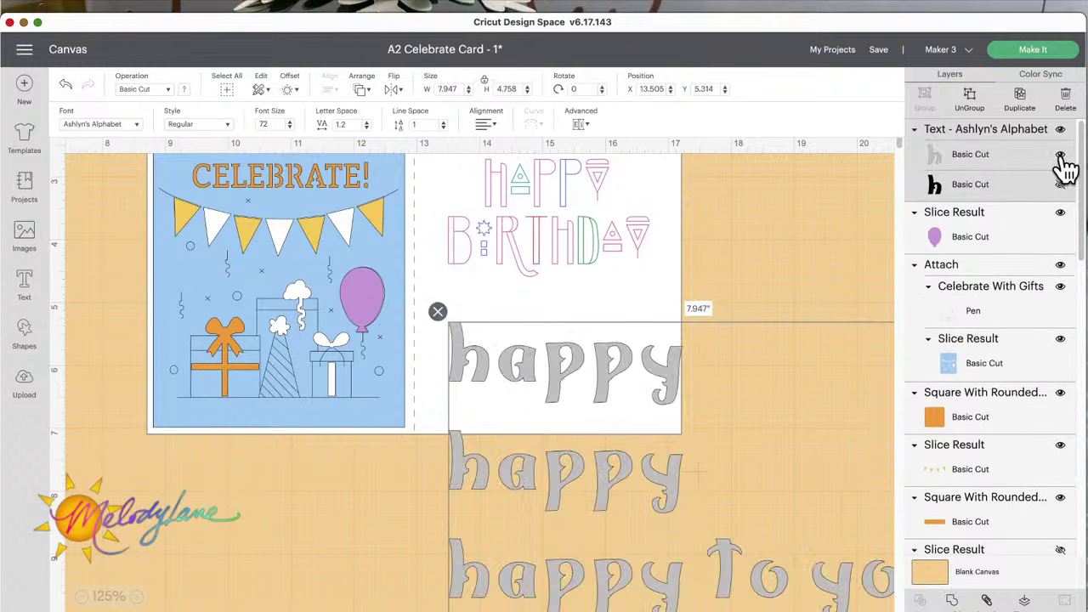
{"action": "left_click", "coordinate": [1062, 195]}
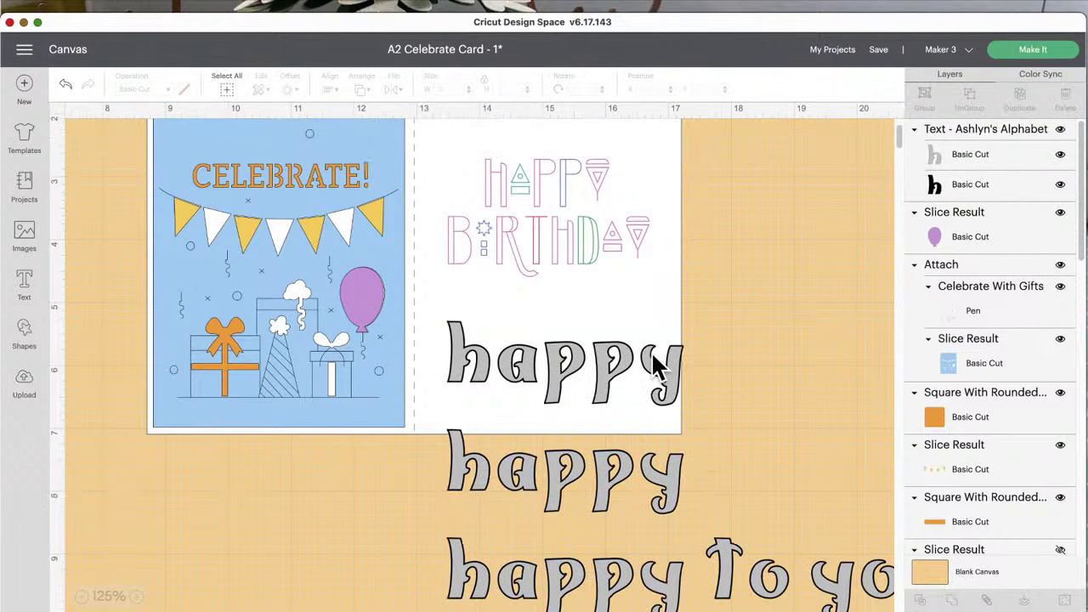
{"action": "scroll", "coordinate": [476, 303], "scroll_direction": "down", "scroll_amount": 3}
{"action": "left_click", "coordinate": [524, 383]}
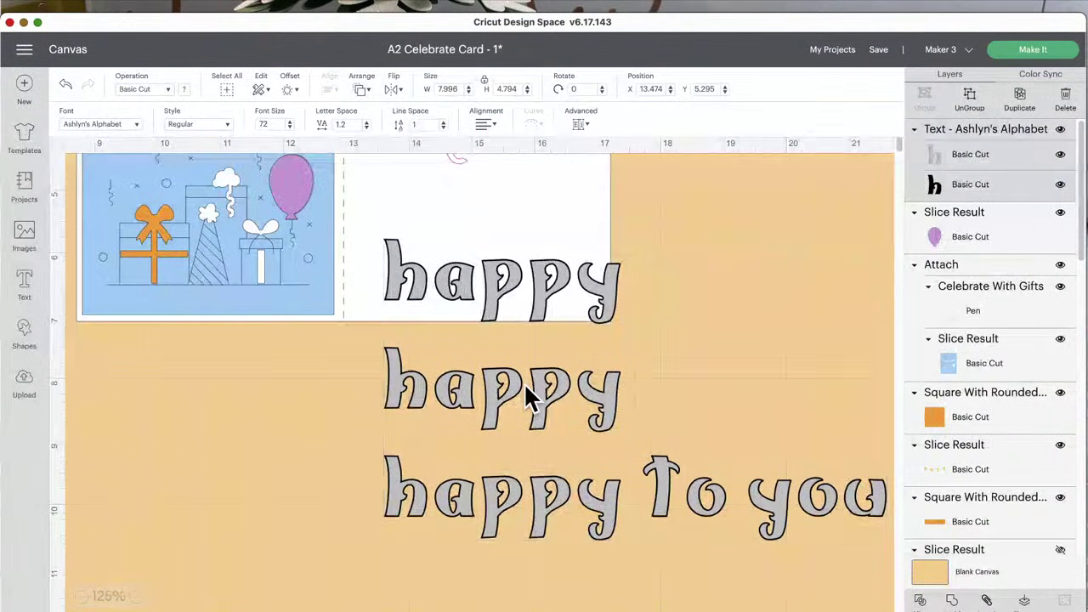
Step: Split the text into lines and rearrange them: top happy right, happy To you under the middle line
{"action": "left_click", "coordinate": [580, 124]}
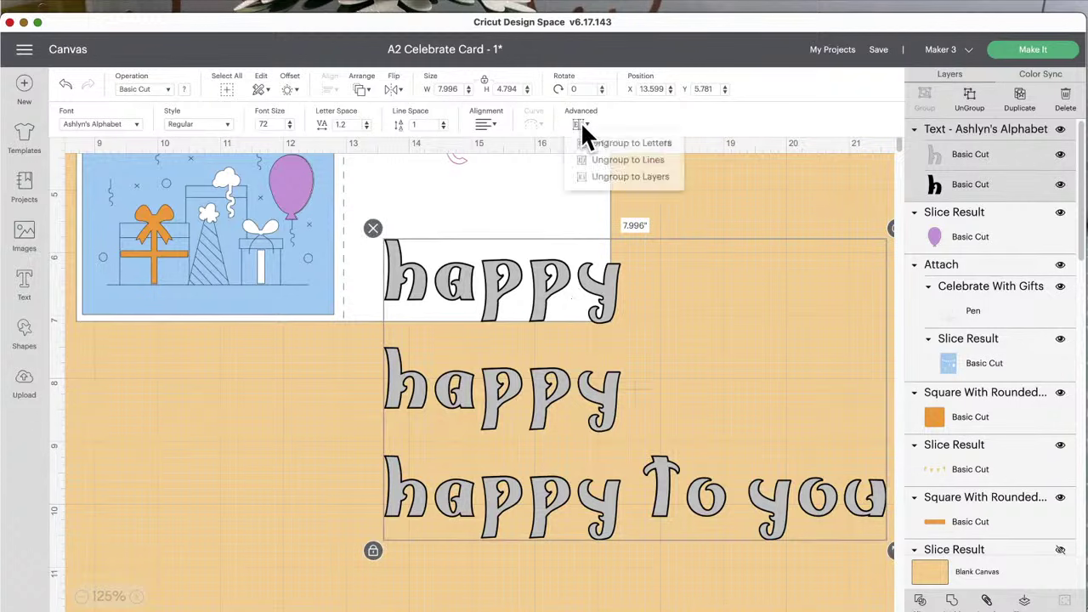
{"action": "left_click", "coordinate": [601, 165]}
{"action": "left_click_drag", "start_coordinate": [522, 293], "coordinate": [677, 330]}
{"action": "left_click_drag", "start_coordinate": [593, 384], "coordinate": [606, 354]}
{"action": "left_click_drag", "start_coordinate": [653, 492], "coordinate": [677, 433]}
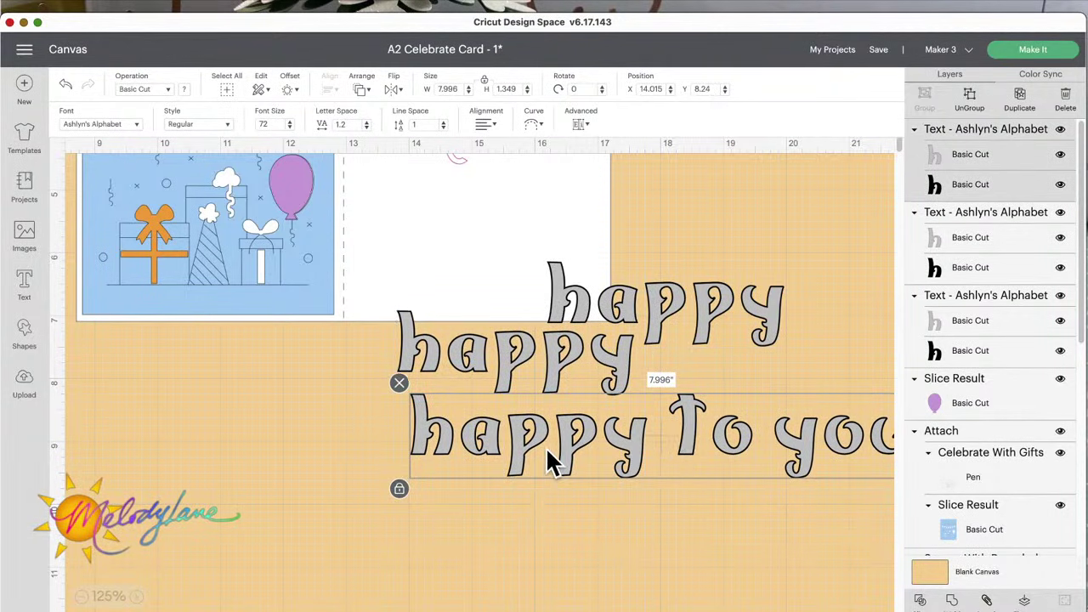
{"action": "left_click_drag", "start_coordinate": [550, 464], "coordinate": [539, 469]}
Step: Ungroup happy To you into layers and offset the grey over the black for a shadow
{"action": "left_click", "coordinate": [582, 125]}
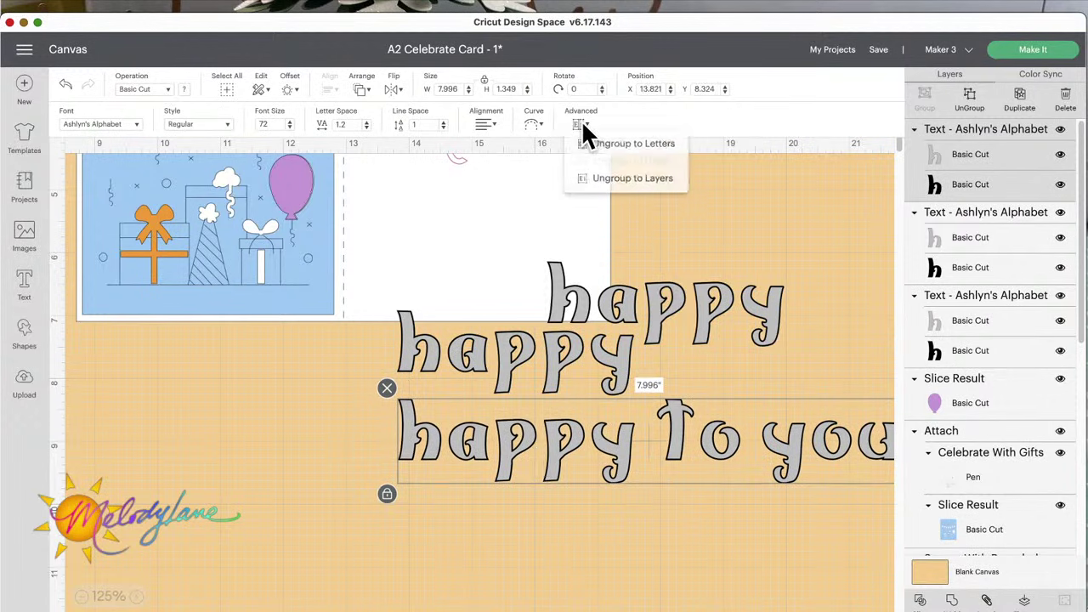
{"action": "left_click", "coordinate": [606, 178]}
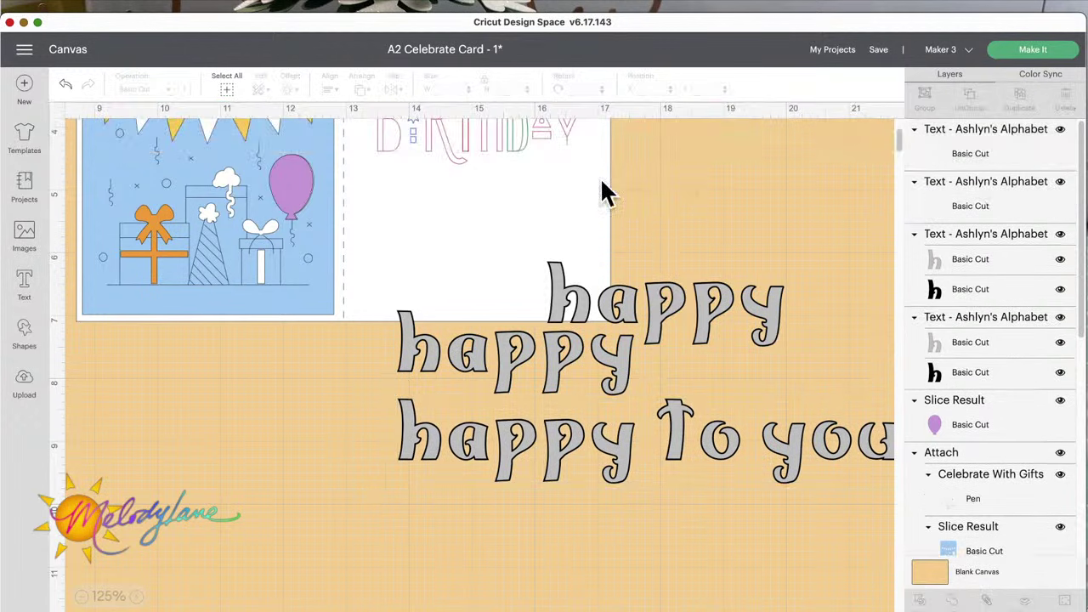
{"action": "left_click_drag", "start_coordinate": [624, 450], "coordinate": [592, 525]}
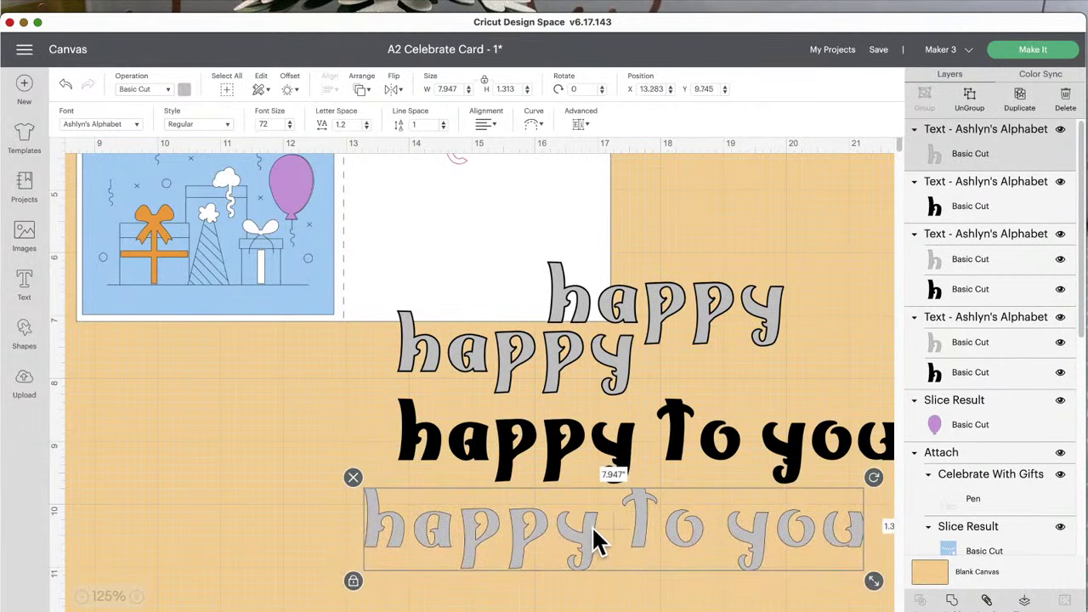
{"action": "left_click_drag", "start_coordinate": [625, 451], "coordinate": [578, 459]}
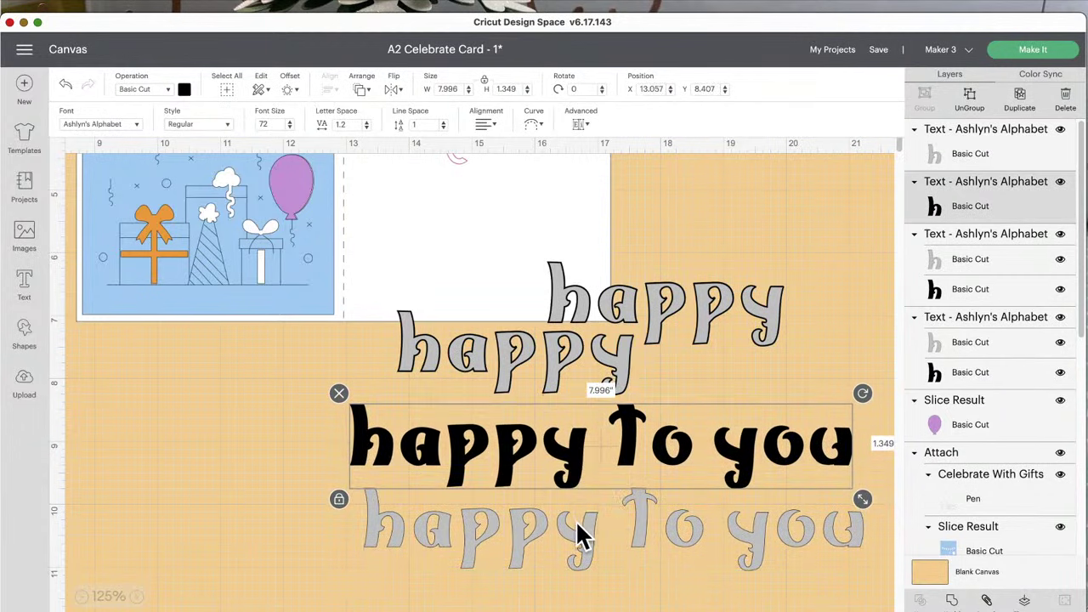
{"action": "left_click_drag", "start_coordinate": [576, 535], "coordinate": [569, 444]}
{"action": "left_click", "coordinate": [613, 538]}
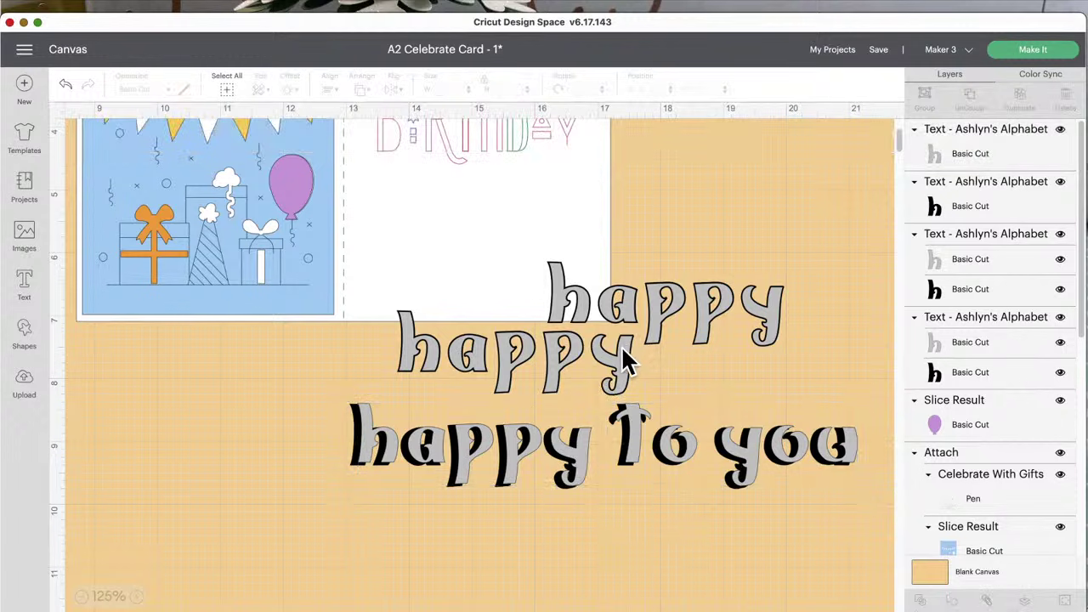
Step: Ungroup the middle happy into layers, then split its grey layer into individual letters
{"action": "left_click_drag", "start_coordinate": [622, 357], "coordinate": [606, 366]}
{"action": "left_click", "coordinate": [582, 125]}
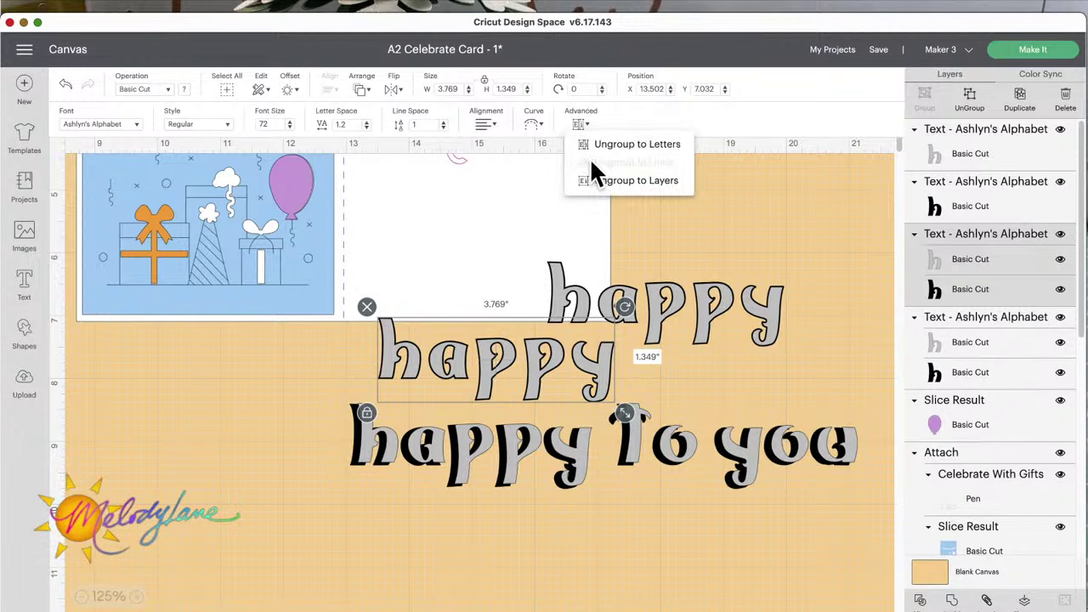
{"action": "left_click", "coordinate": [614, 183]}
{"action": "left_click_drag", "start_coordinate": [562, 361], "coordinate": [842, 370]}
{"action": "left_click", "coordinate": [582, 126]}
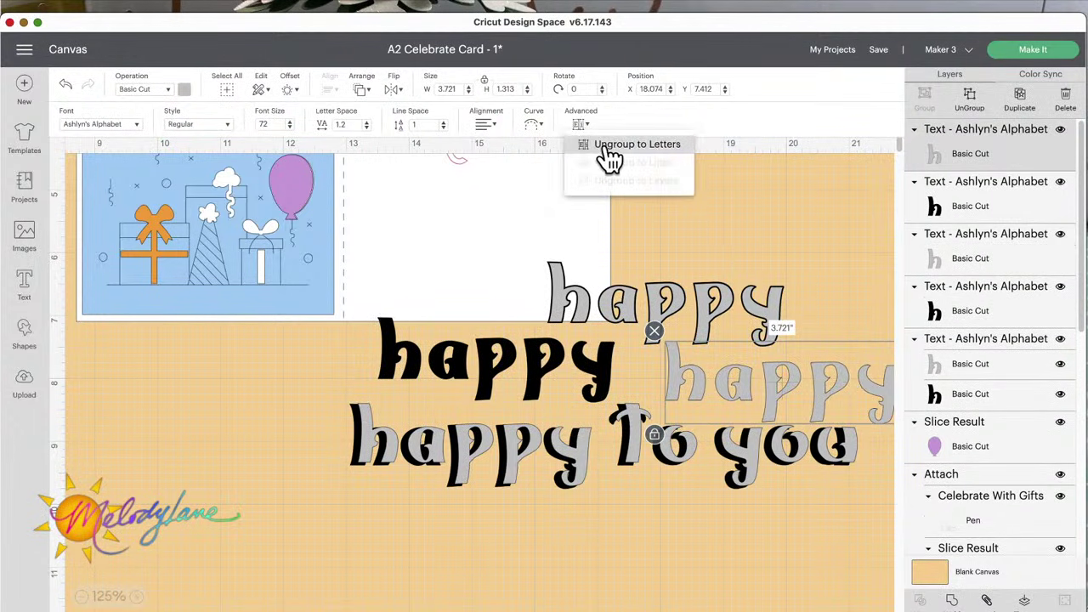
{"action": "left_click", "coordinate": [609, 155]}
Step: Place grey h, a, p, p, y onto their black letters, then select the top happy
{"action": "left_click_drag", "start_coordinate": [697, 401], "coordinate": [402, 357]}
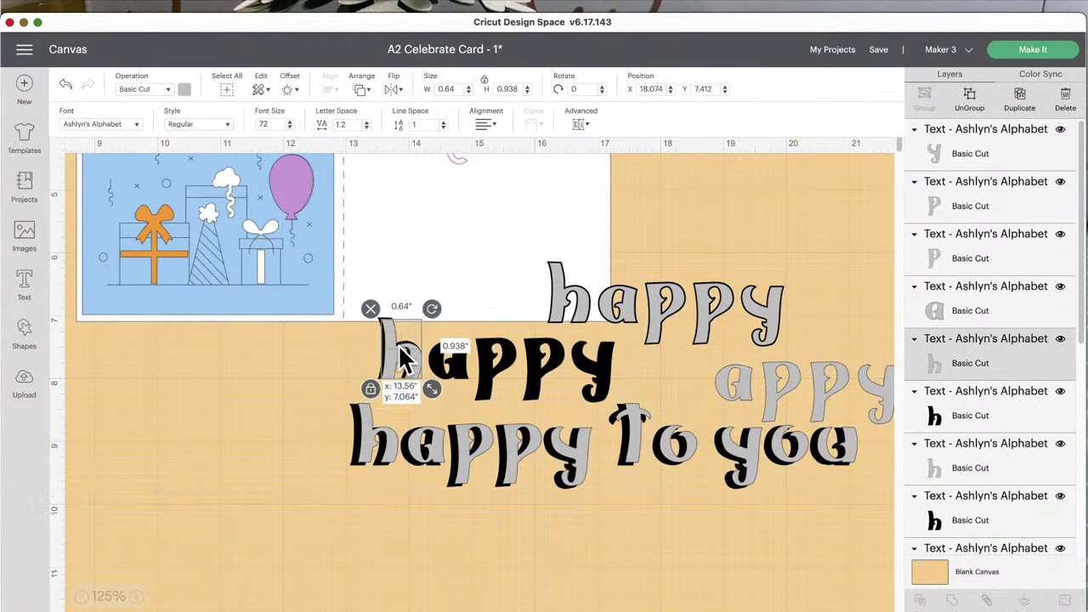
{"action": "left_click_drag", "start_coordinate": [726, 384], "coordinate": [440, 361]}
{"action": "left_click_drag", "start_coordinate": [769, 378], "coordinate": [495, 352]}
{"action": "left_click_drag", "start_coordinate": [803, 379], "coordinate": [537, 349]}
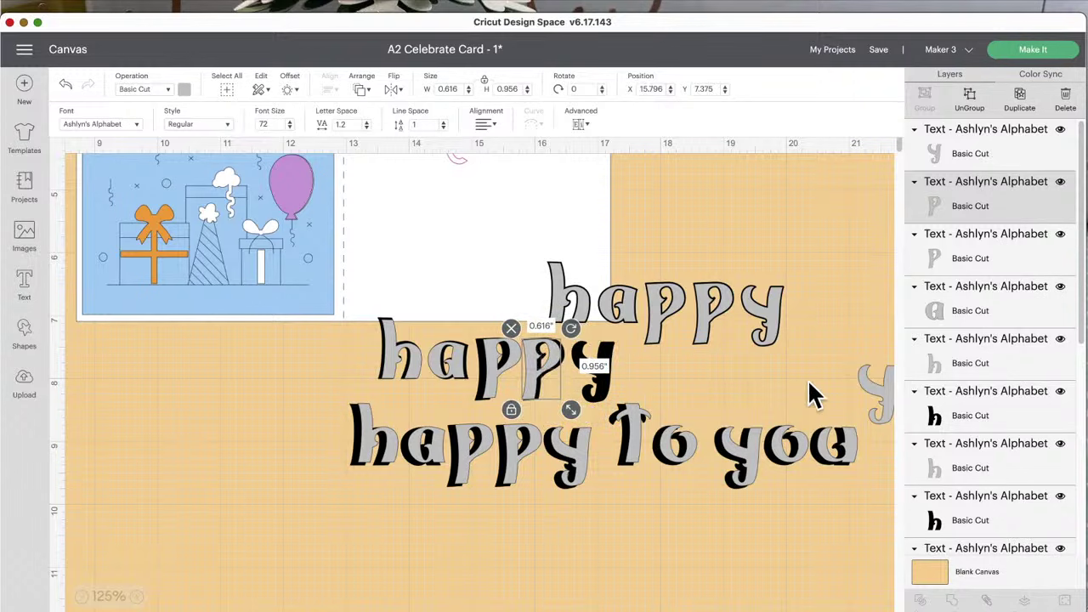
{"action": "left_click_drag", "start_coordinate": [867, 379], "coordinate": [582, 362]}
{"action": "left_click", "coordinate": [680, 382]}
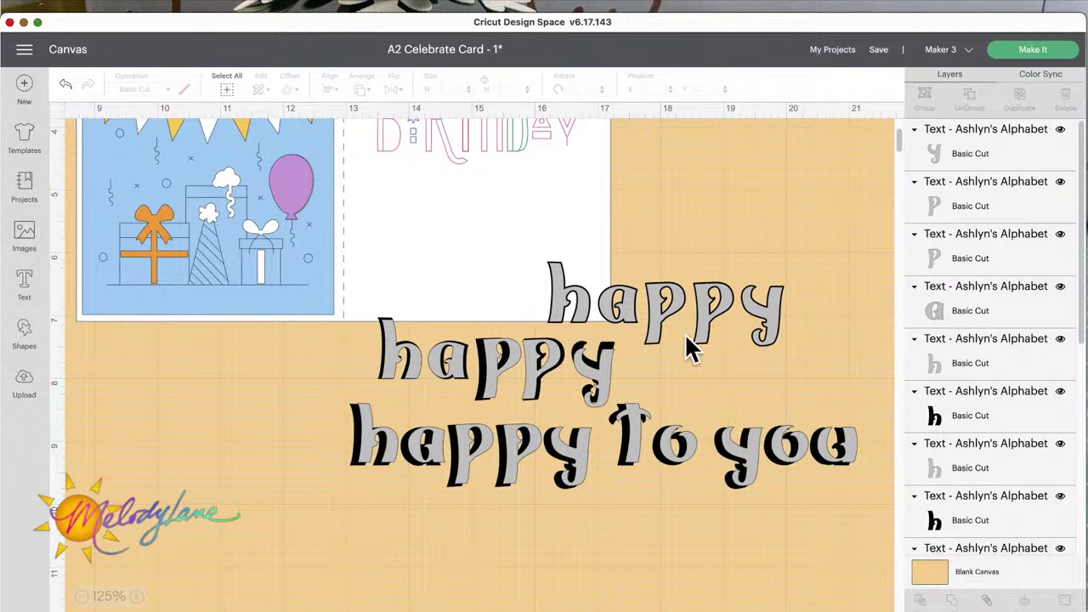
{"action": "left_click", "coordinate": [663, 313]}
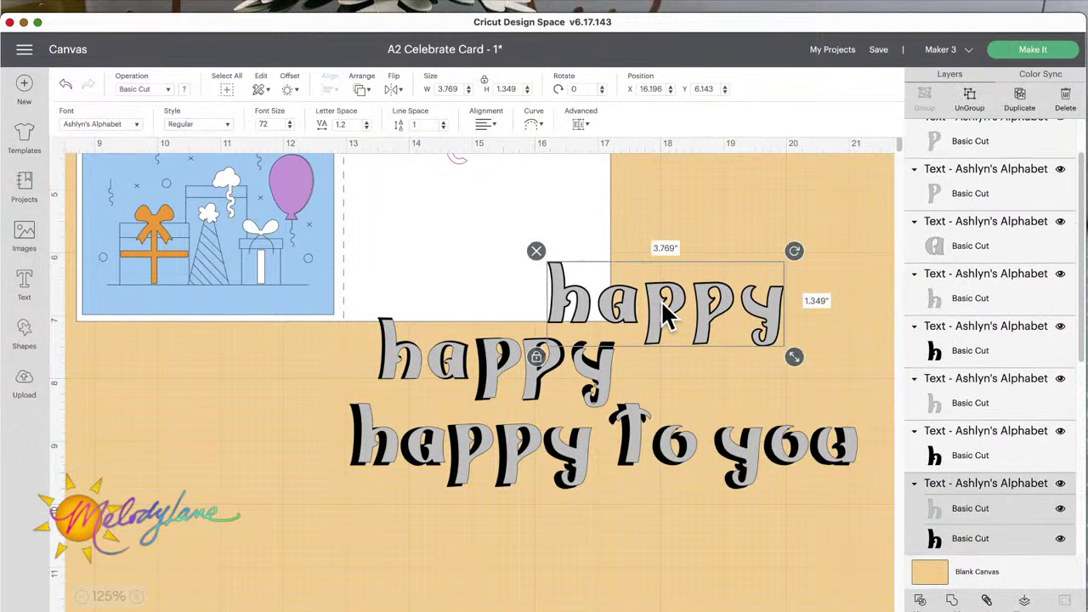
Step: Drop the Multi-Layer filter, show only kerned fonts, and apply Alyssa Stencil Script to the top happy
{"action": "left_click", "coordinate": [117, 125]}
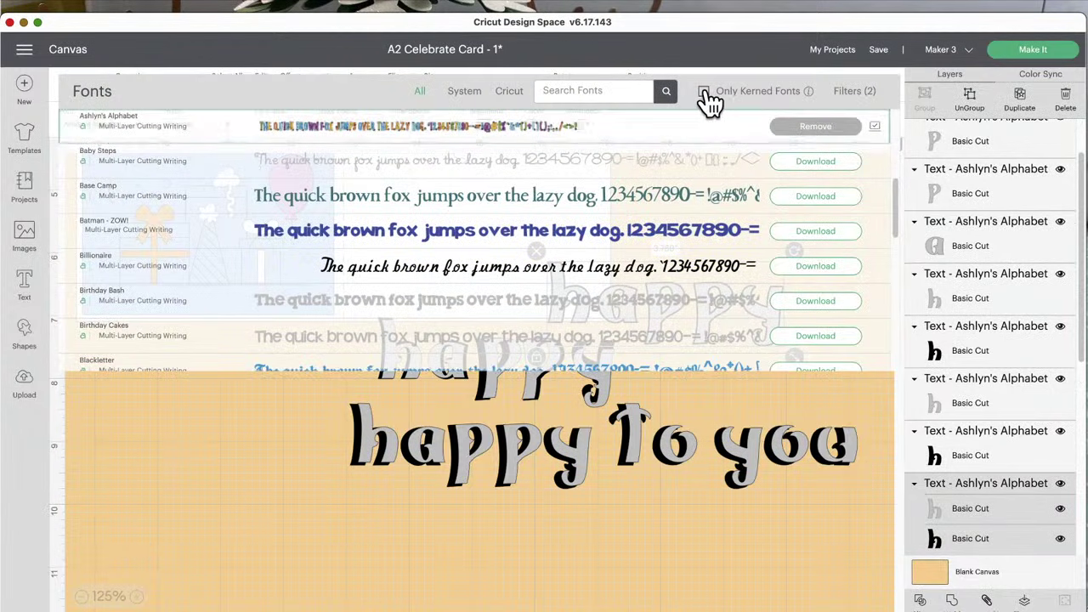
{"action": "left_click", "coordinate": [704, 92]}
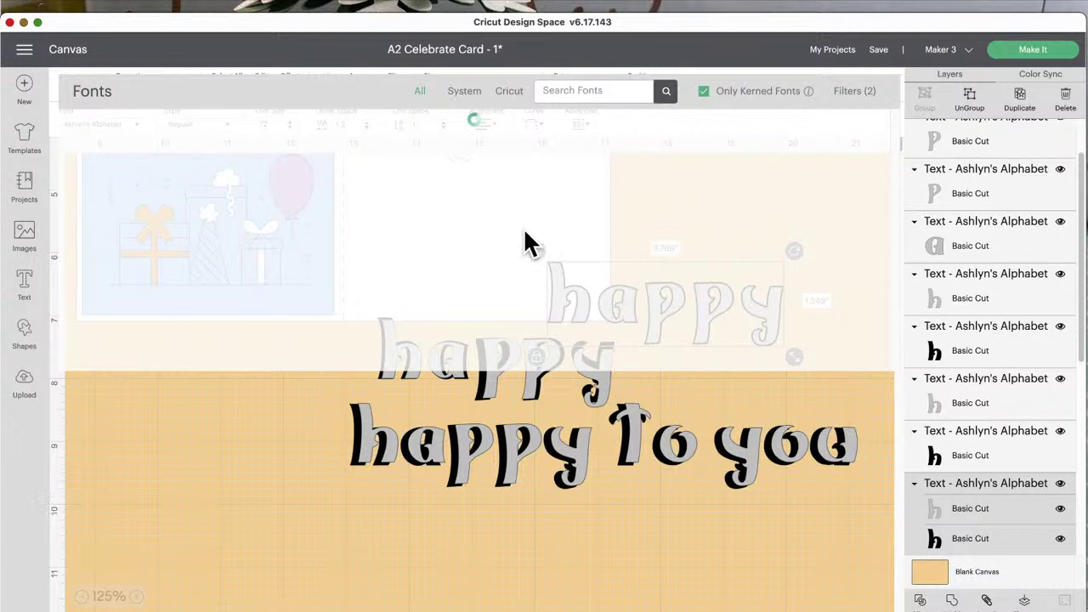
{"action": "left_click", "coordinate": [705, 92]}
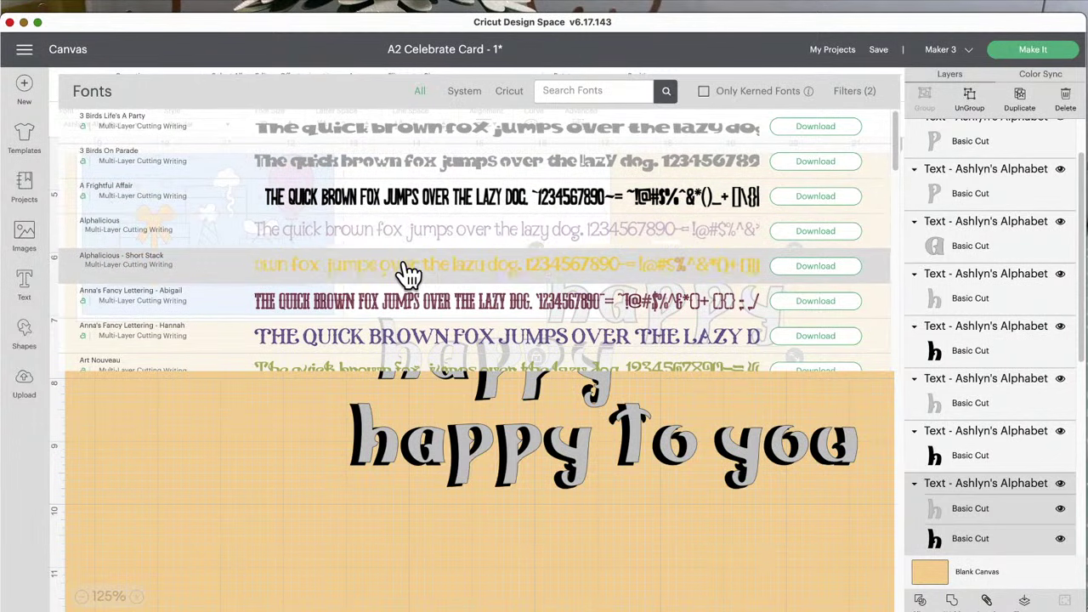
{"action": "scroll", "coordinate": [408, 272], "scroll_direction": "down", "scroll_amount": 5}
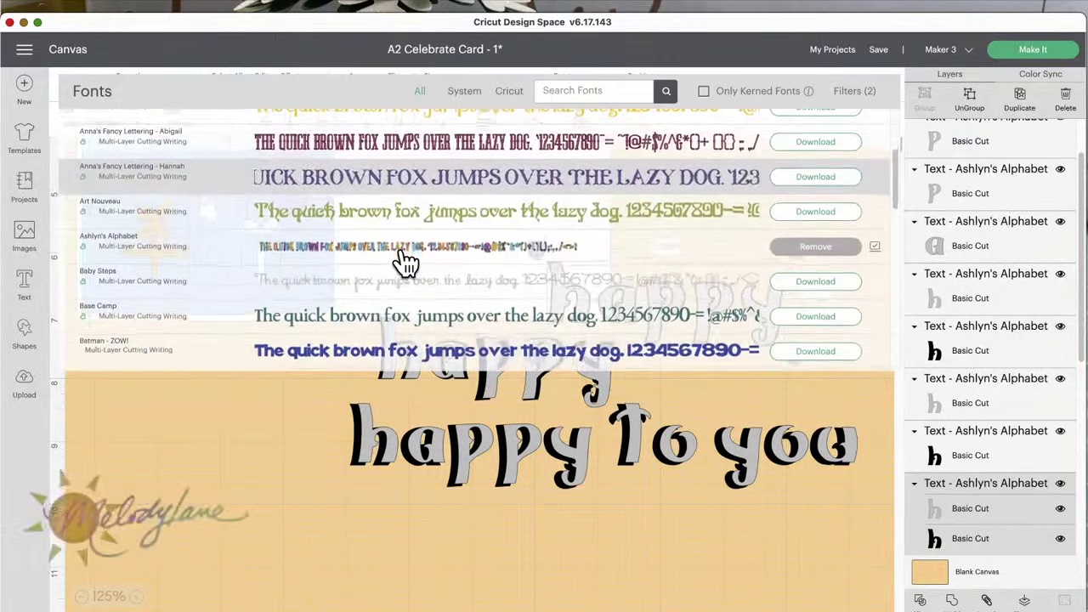
{"action": "scroll", "coordinate": [406, 263], "scroll_direction": "down", "scroll_amount": 10}
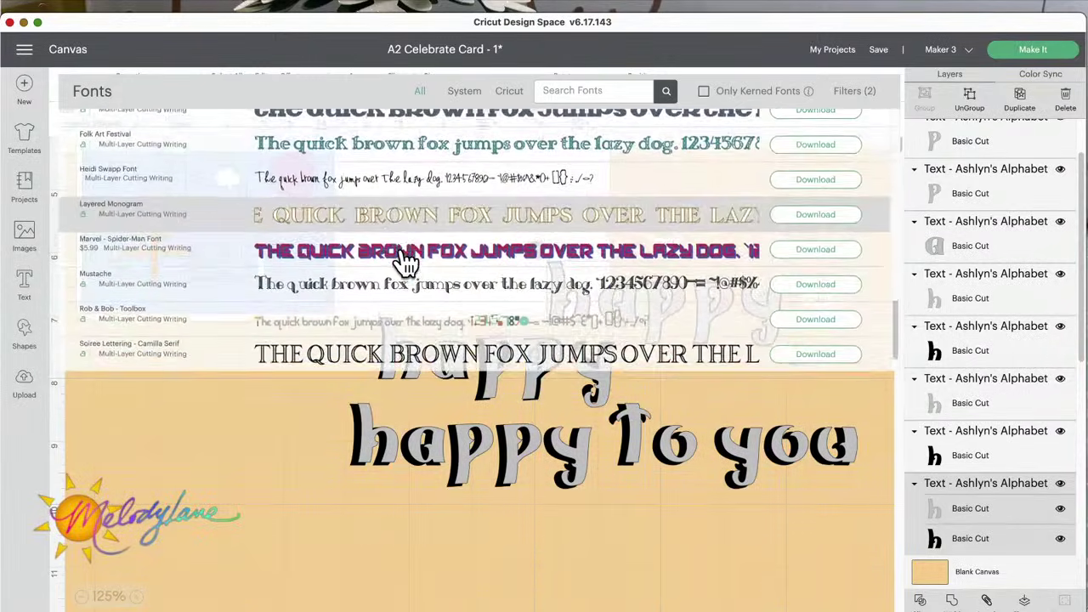
{"action": "scroll", "coordinate": [405, 264], "scroll_direction": "down", "scroll_amount": 1}
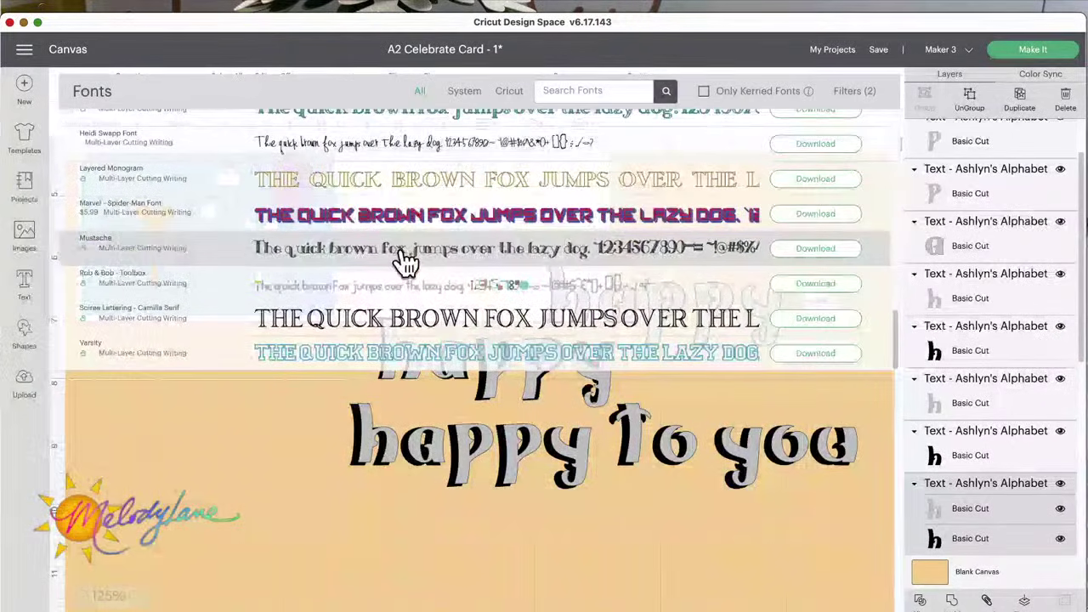
{"action": "left_click", "coordinate": [865, 94]}
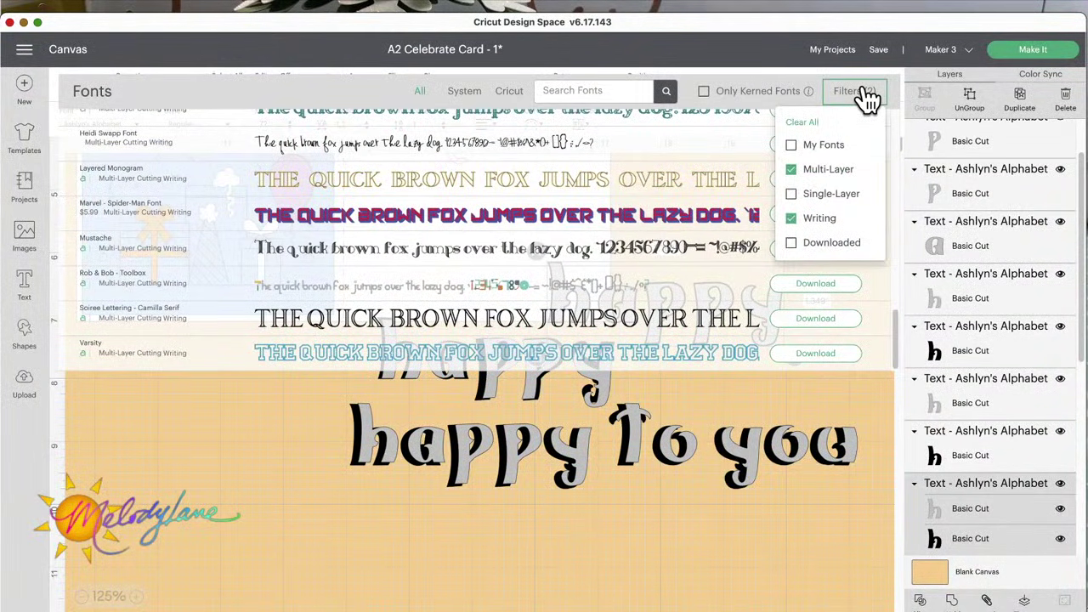
{"action": "left_click", "coordinate": [792, 169]}
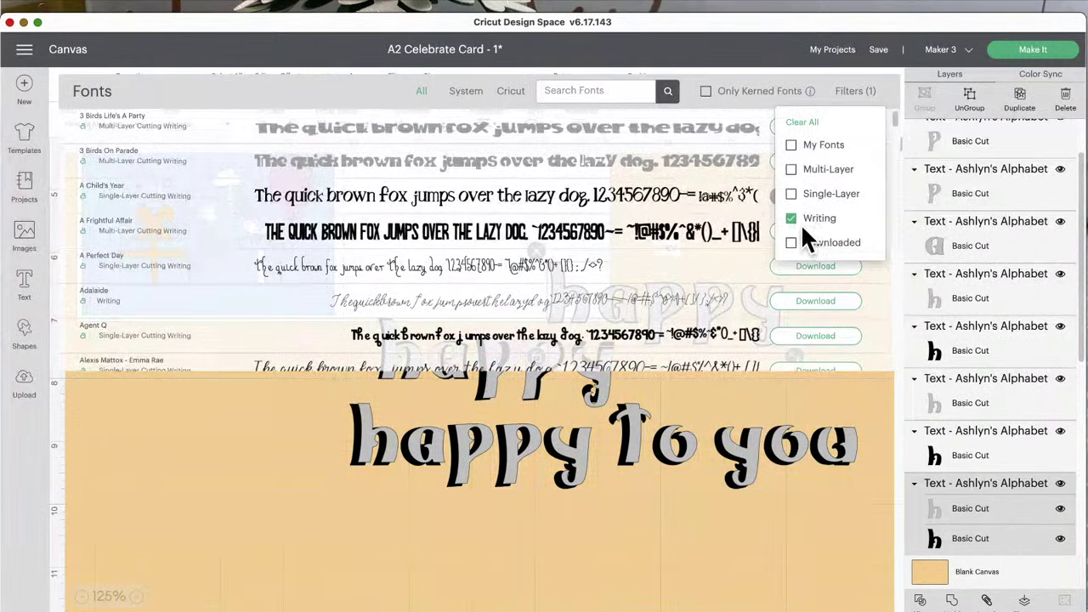
{"action": "left_click", "coordinate": [707, 92]}
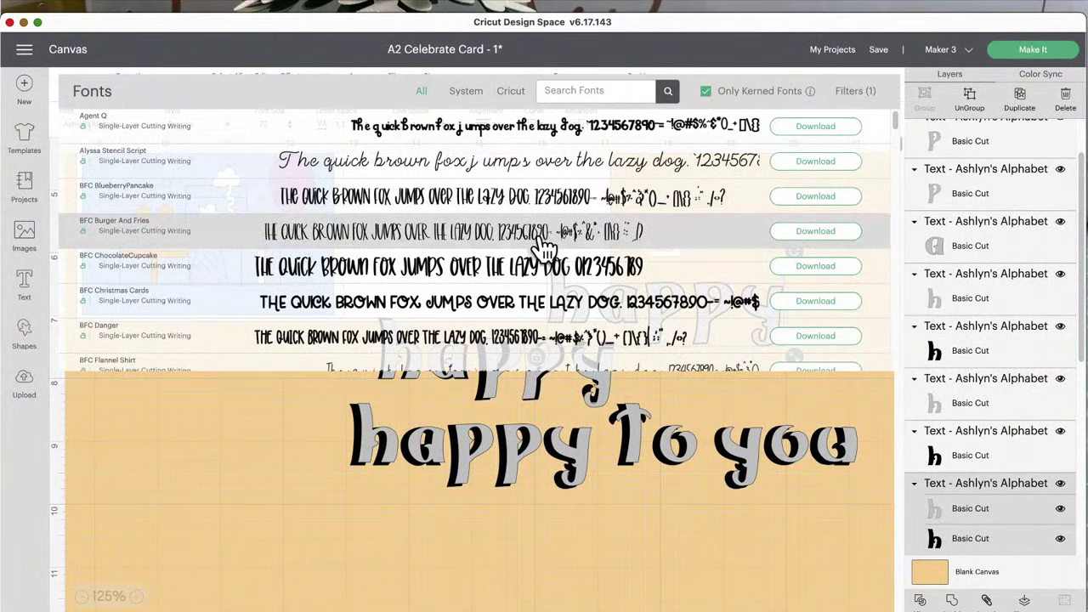
{"action": "scroll", "coordinate": [551, 246], "scroll_direction": "down", "scroll_amount": 1}
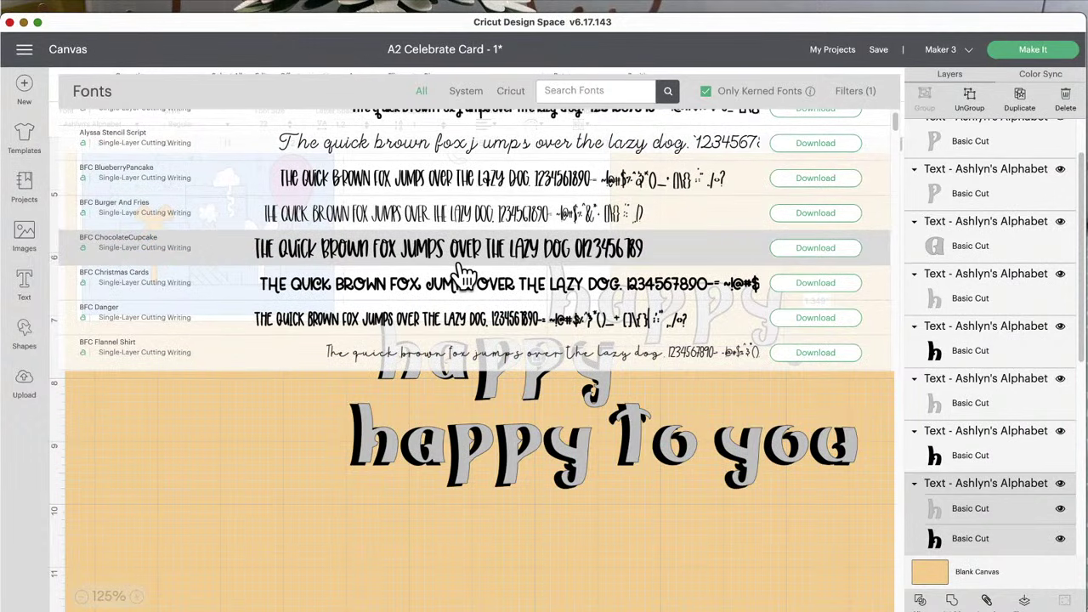
{"action": "scroll", "coordinate": [459, 247], "scroll_direction": "up", "scroll_amount": 1}
{"action": "left_click", "coordinate": [415, 161]}
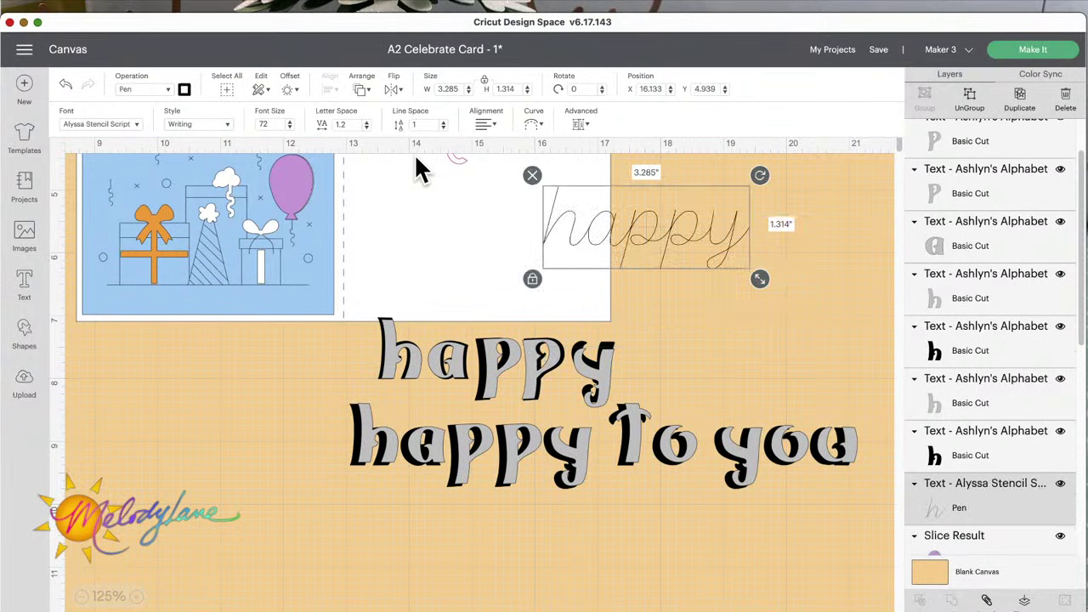
Step: Move the script happy right and down, set Regular style, and colour it light yellow
{"action": "left_click_drag", "start_coordinate": [629, 233], "coordinate": [674, 261]}
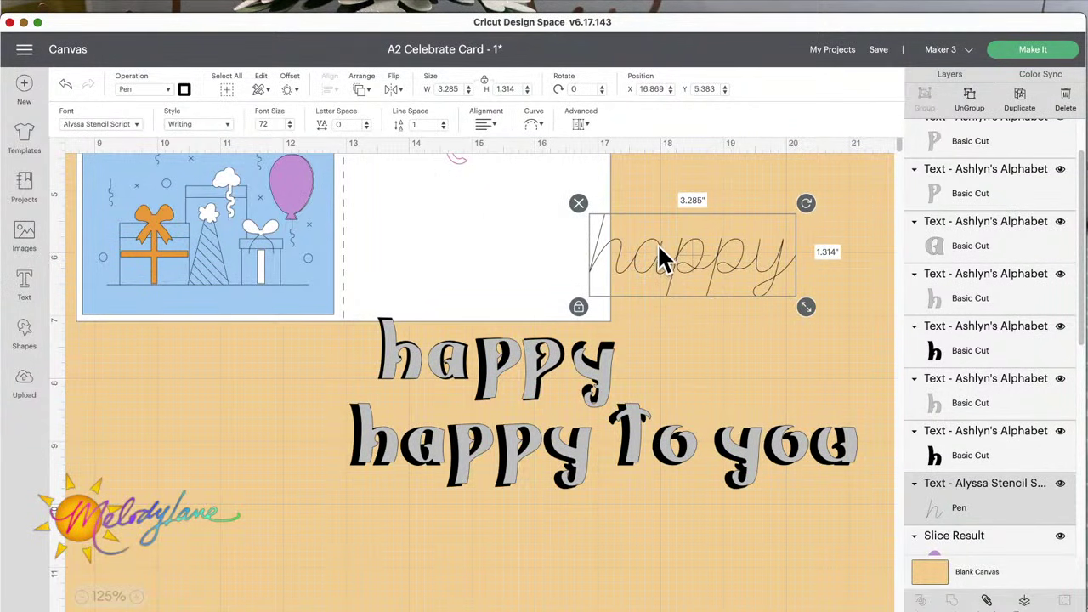
{"action": "left_click", "coordinate": [226, 125]}
{"action": "left_click", "coordinate": [214, 145]}
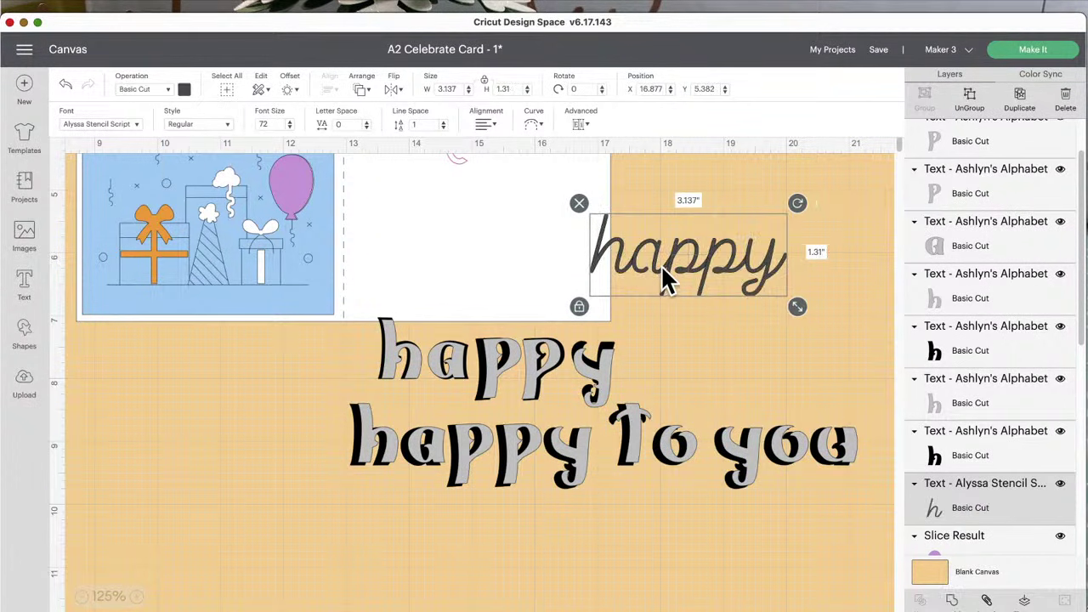
{"action": "left_click", "coordinate": [184, 90]}
{"action": "left_click", "coordinate": [287, 188]}
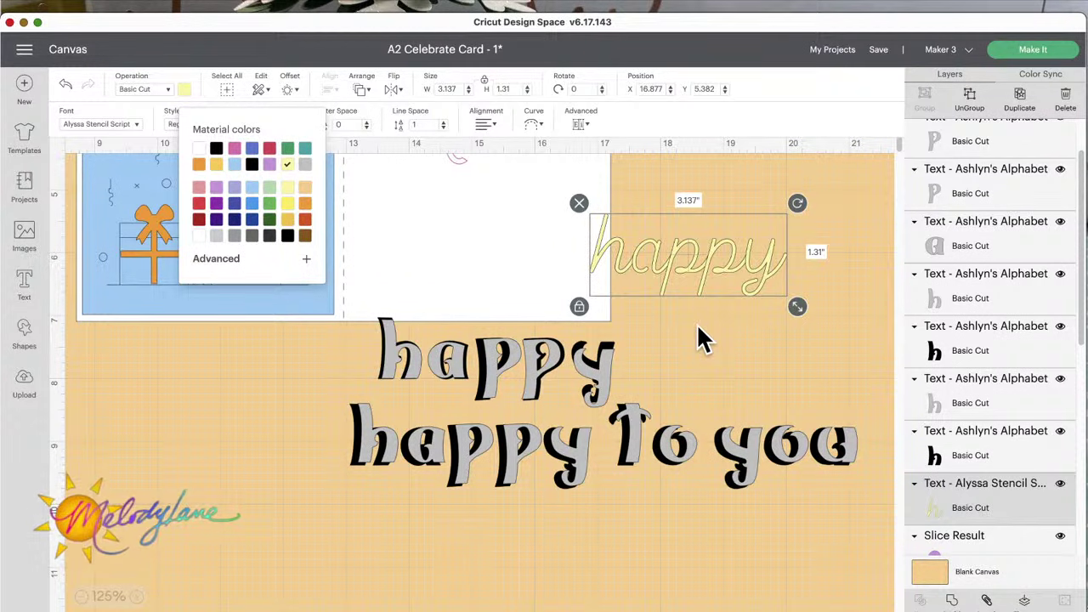
Step: Resize the yellow happy to 6.268 in wide, shift it right and down, then send to Make It
{"action": "left_click_drag", "start_coordinate": [799, 308], "coordinate": [857, 332]}
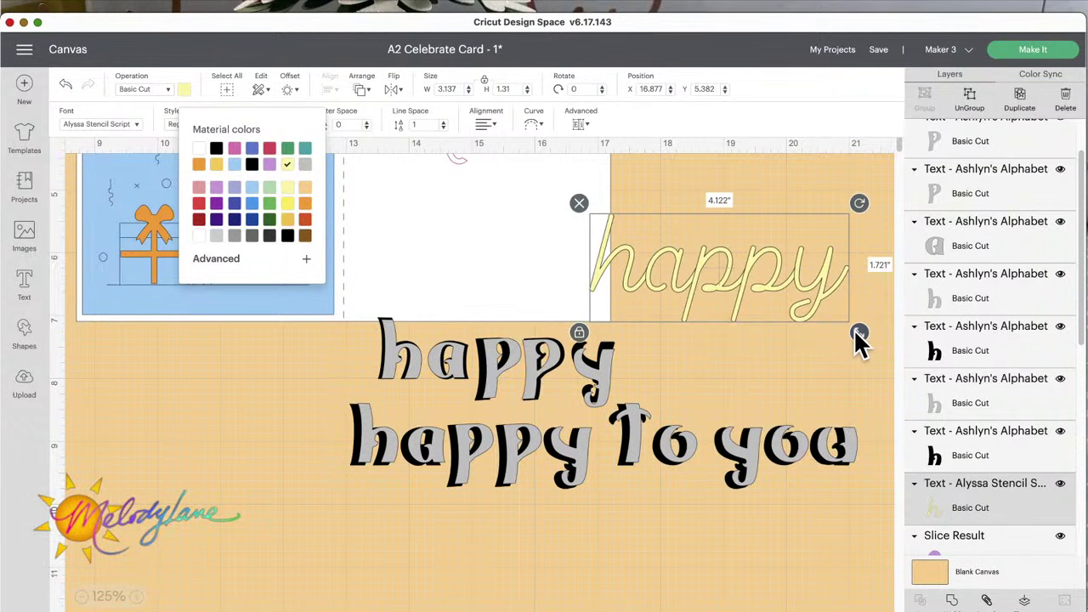
{"action": "left_click", "coordinate": [136, 597]}
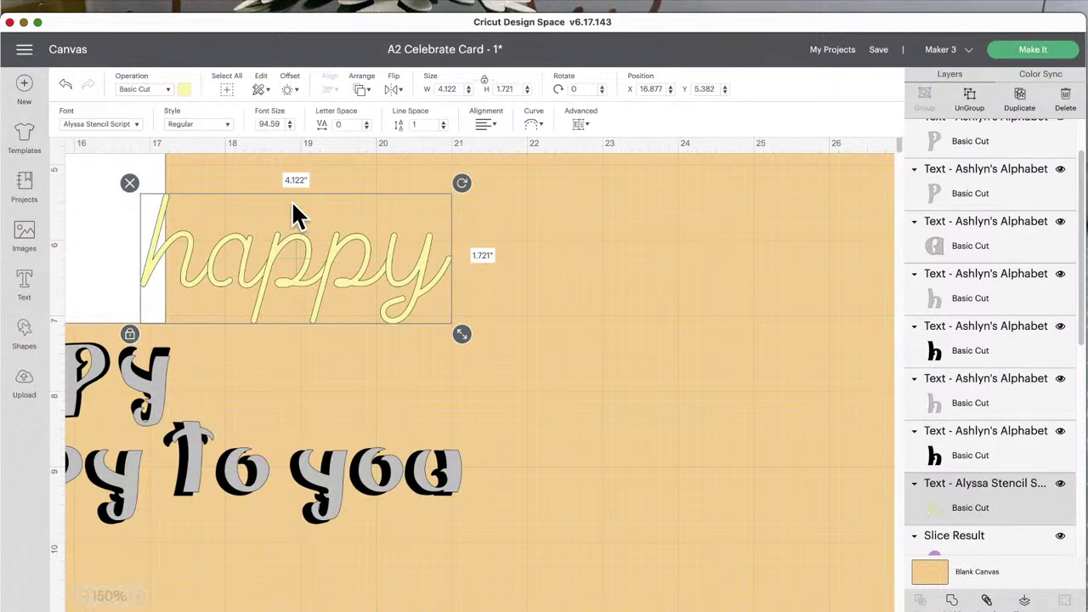
{"action": "left_click_drag", "start_coordinate": [291, 282], "coordinate": [391, 301]}
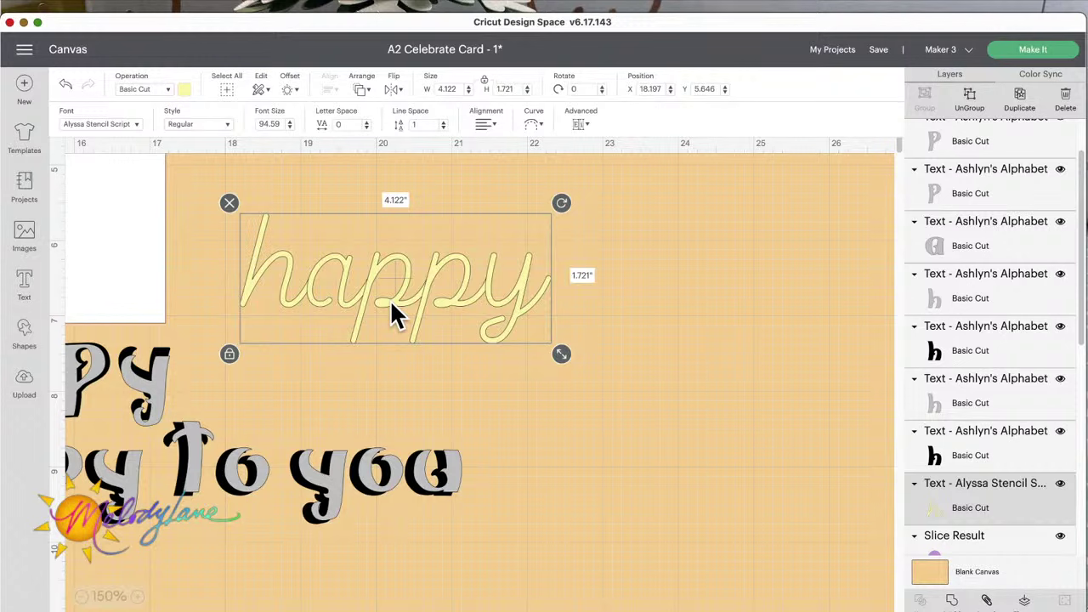
{"action": "left_click_drag", "start_coordinate": [564, 357], "coordinate": [721, 422]}
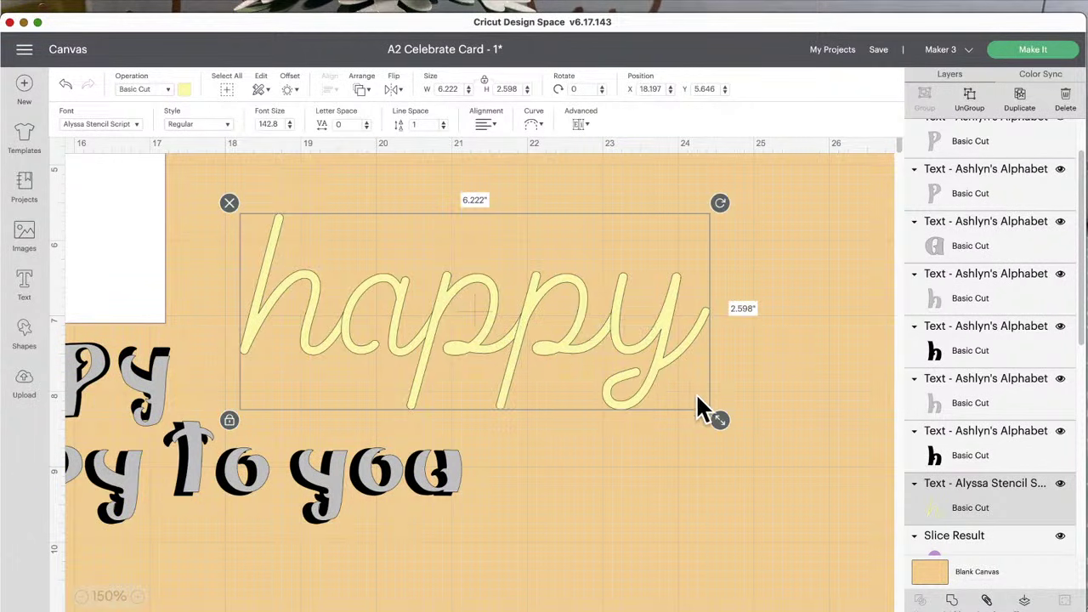
{"action": "left_click_drag", "start_coordinate": [719, 420], "coordinate": [724, 423]}
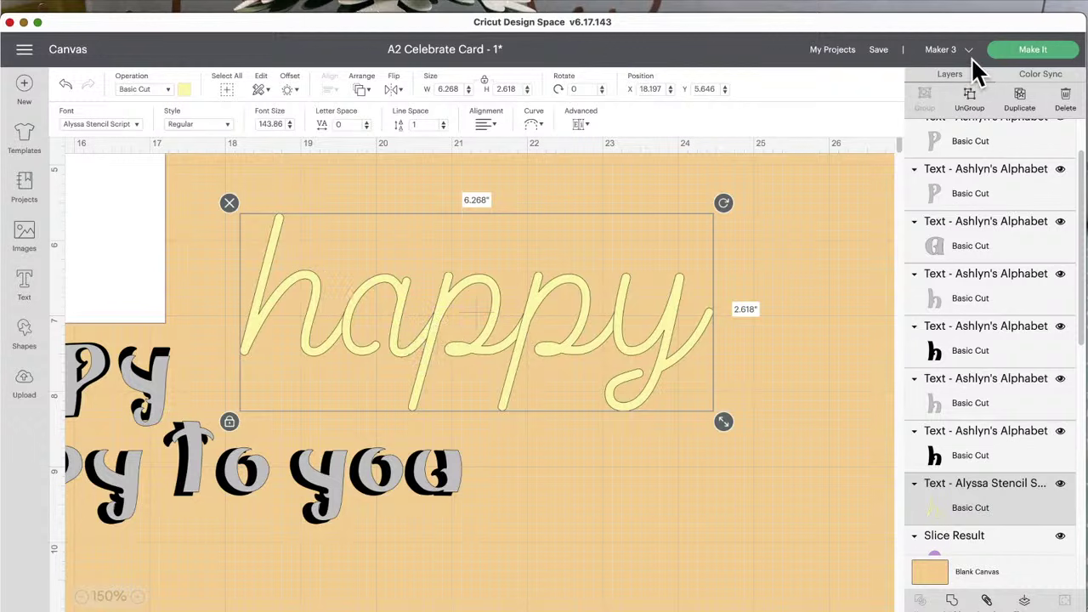
{"action": "left_click", "coordinate": [1028, 53]}
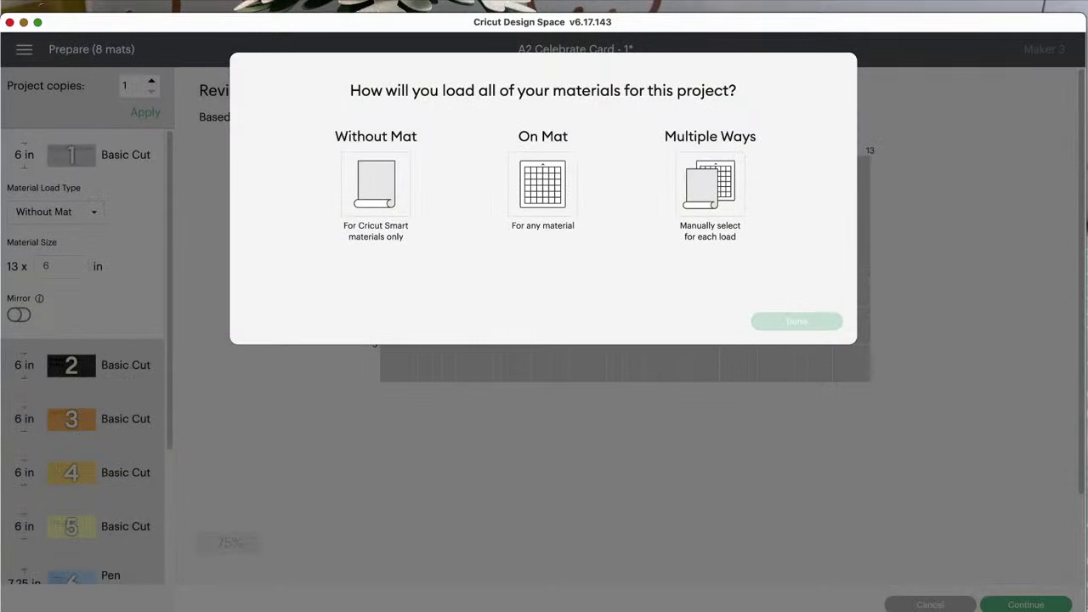
Step: Choose On Mat for all materials and confirm with Done
{"action": "left_click", "coordinate": [544, 167]}
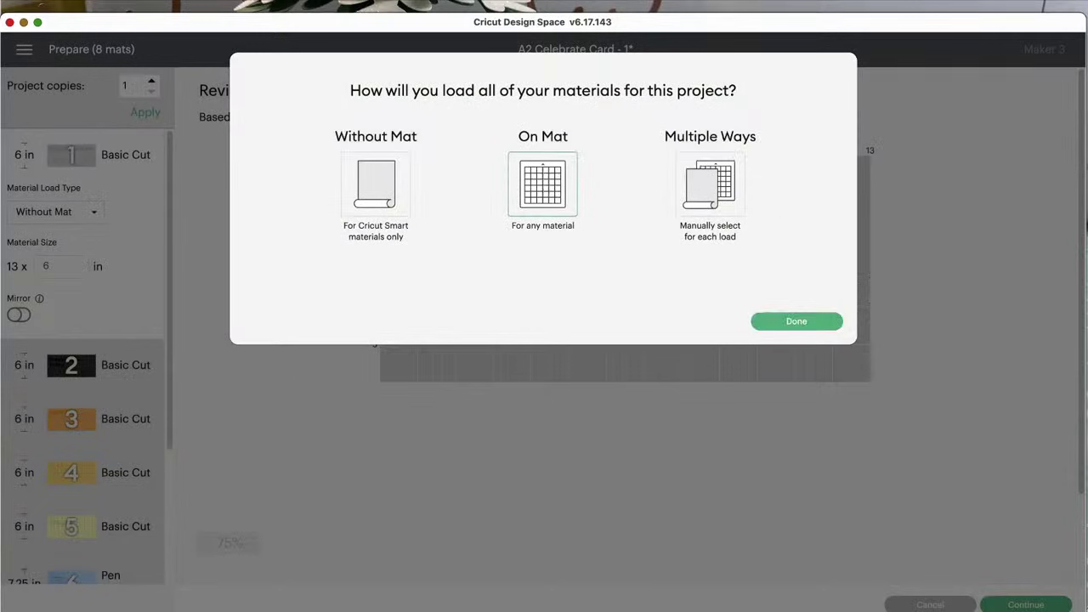
{"action": "left_click", "coordinate": [791, 323]}
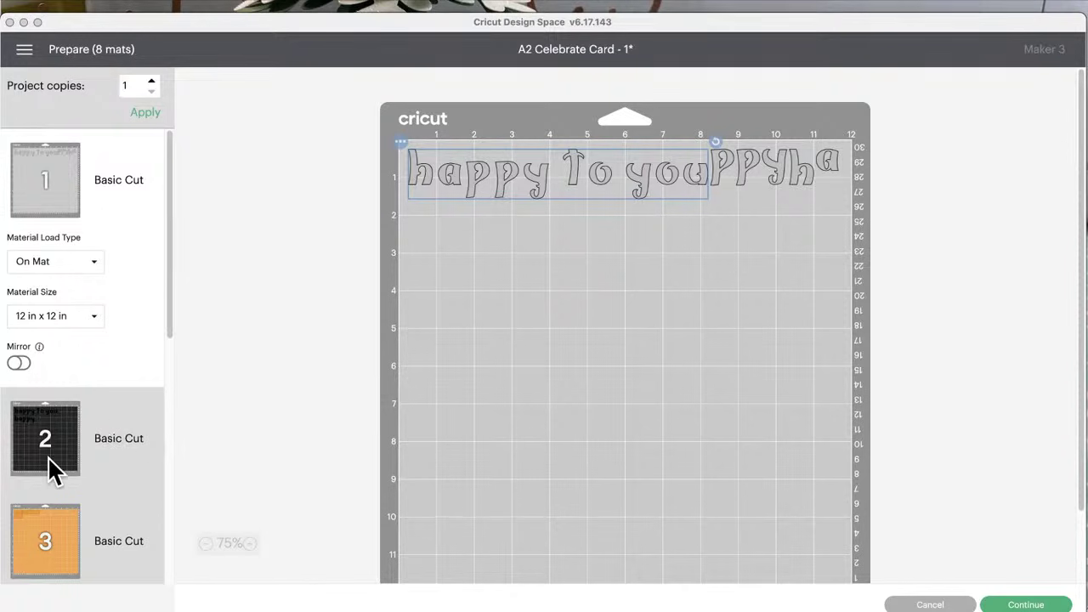
Step: Preview mat 5 with the yellow cursive happy, then cancel back to the Canvas
{"action": "scroll", "coordinate": [97, 504], "scroll_direction": "down", "scroll_amount": 3}
{"action": "scroll", "coordinate": [97, 504], "scroll_direction": "down", "scroll_amount": 3}
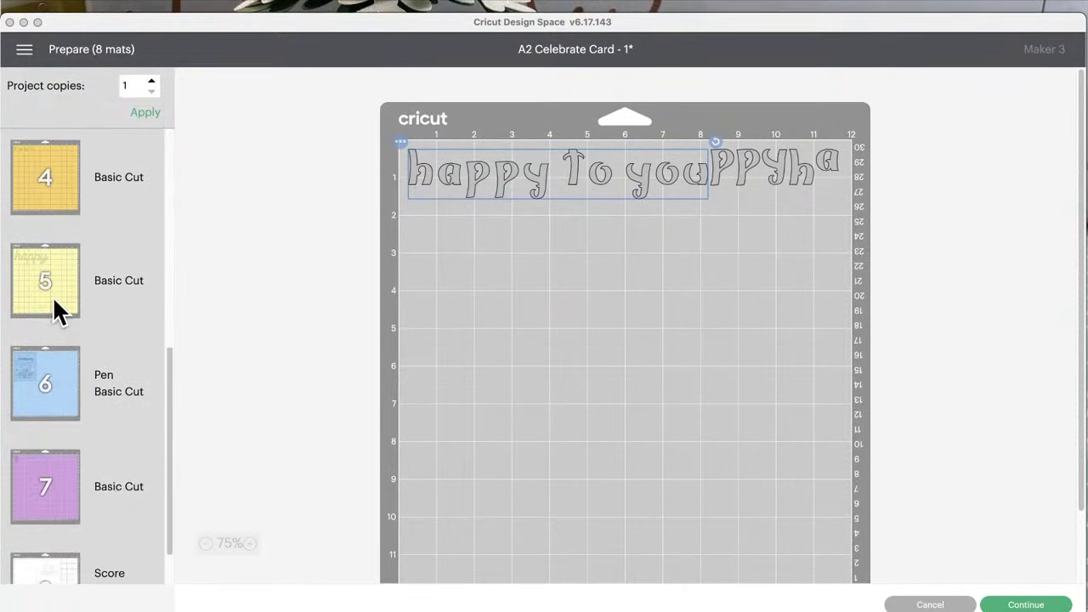
{"action": "left_click", "coordinate": [47, 289]}
{"action": "left_click", "coordinate": [44, 276]}
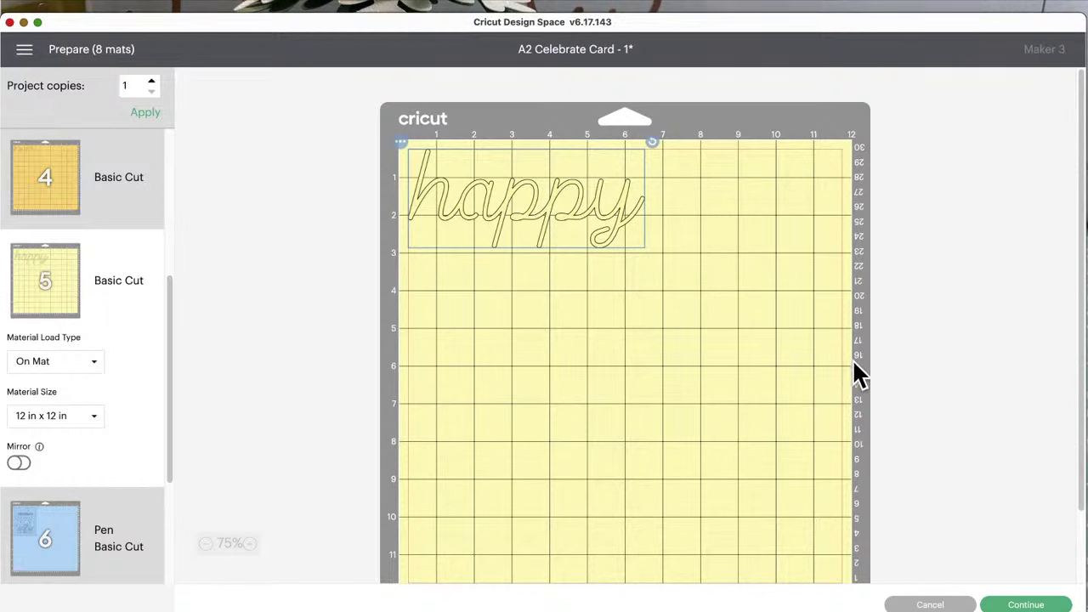
{"action": "left_click", "coordinate": [933, 603]}
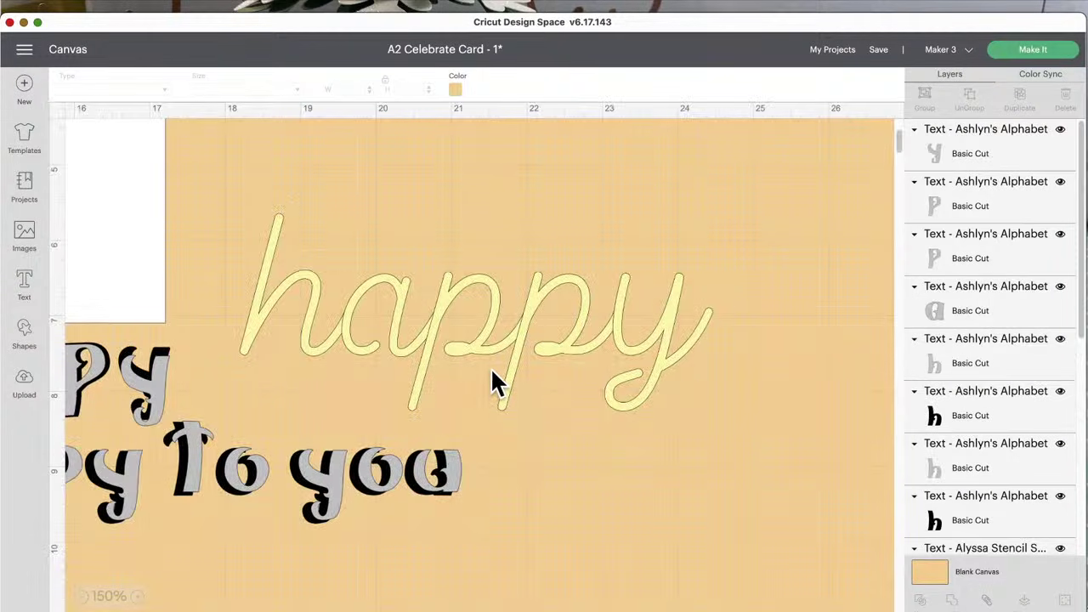
Step: Delete the cursive happy text and the happy happy to you text from the card
{"action": "scroll", "coordinate": [491, 367], "scroll_direction": "left", "scroll_amount": 10}
{"action": "scroll", "coordinate": [490, 367], "scroll_direction": "left", "scroll_amount": 3}
{"action": "scroll", "coordinate": [491, 368], "scroll_direction": "up", "scroll_amount": 5}
{"action": "scroll", "coordinate": [491, 367], "scroll_direction": "right", "scroll_amount": 10}
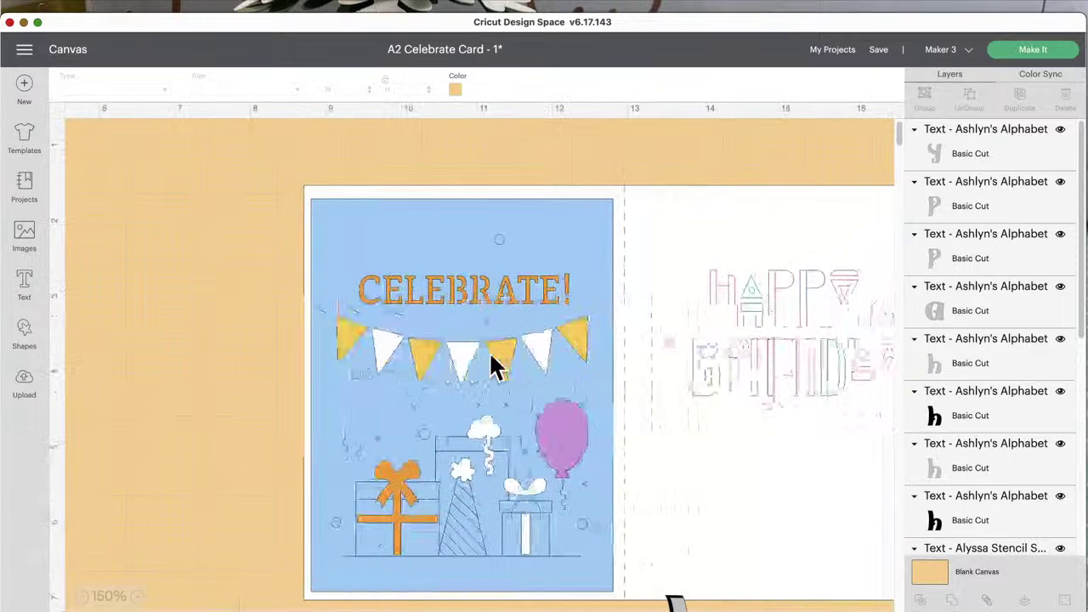
{"action": "scroll", "coordinate": [489, 351], "scroll_direction": "down", "scroll_amount": 10}
{"action": "scroll", "coordinate": [489, 351], "scroll_direction": "right", "scroll_amount": 10}
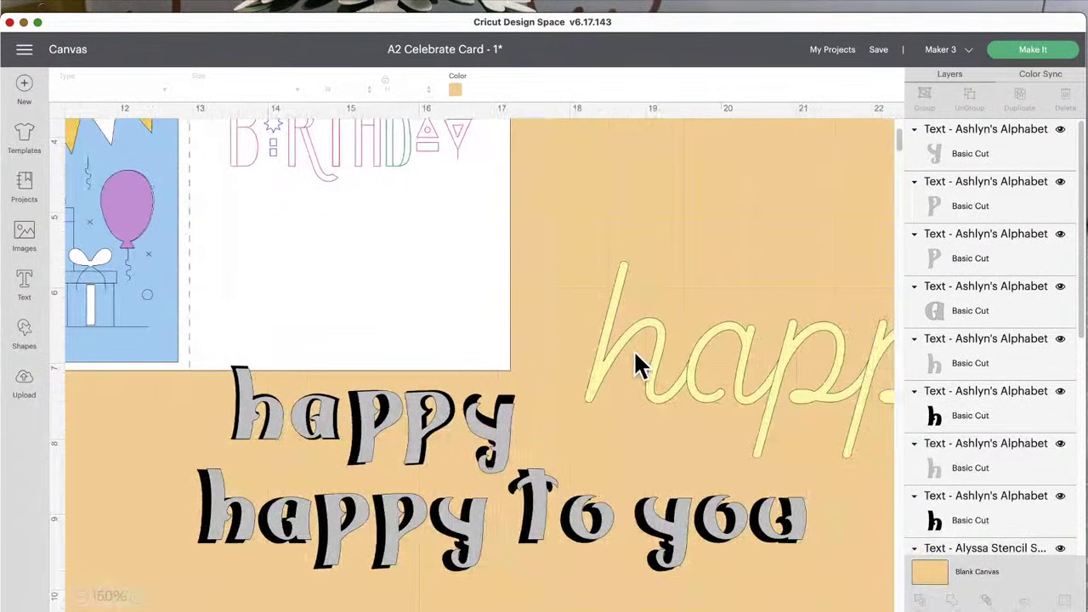
{"action": "left_click", "coordinate": [645, 350]}
{"action": "left_click", "coordinate": [568, 268]}
{"action": "left_click_drag", "start_coordinate": [788, 585], "coordinate": [213, 415]}
{"action": "left_click", "coordinate": [187, 352]}
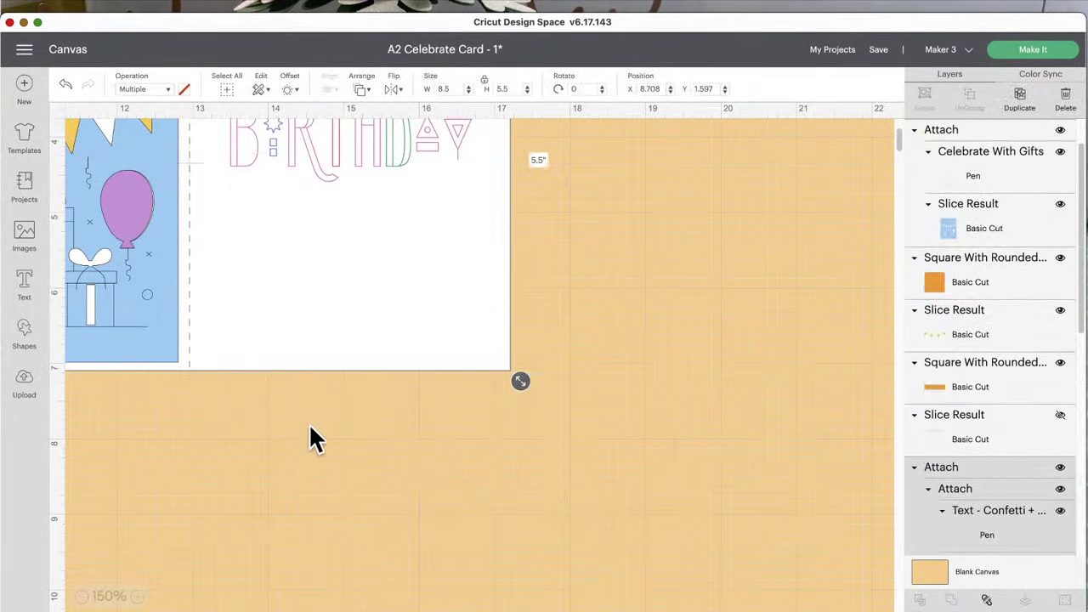
Step: Zoom the canvas out and back in so the Celebrate card fills the view
{"action": "scroll", "coordinate": [315, 423], "scroll_direction": "left", "scroll_amount": 10}
{"action": "scroll", "coordinate": [315, 423], "scroll_direction": "up", "scroll_amount": 5}
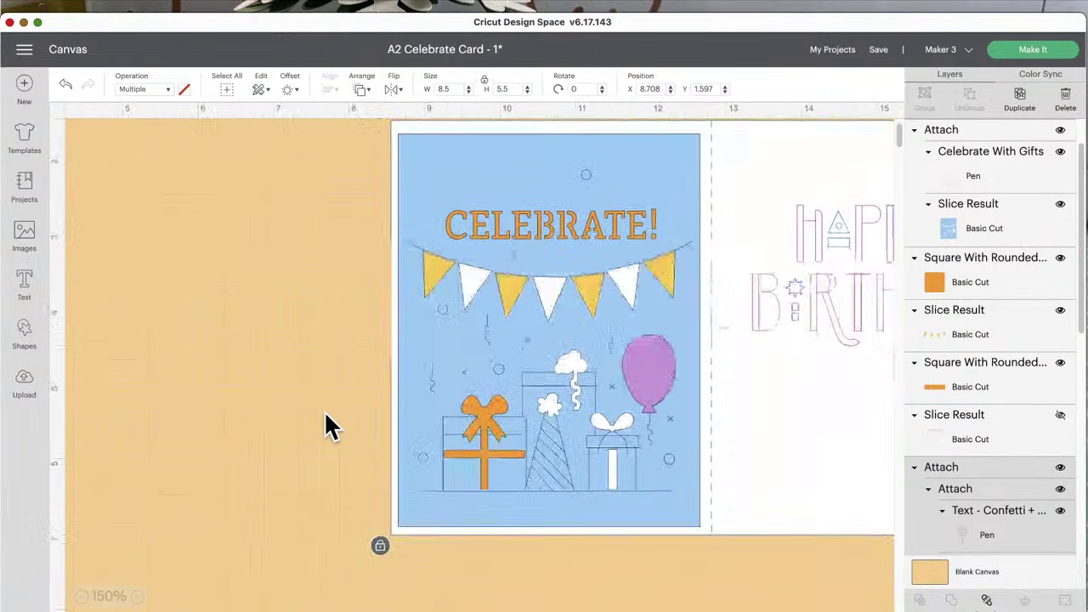
{"action": "scroll", "coordinate": [330, 425], "scroll_direction": "up", "scroll_amount": 5}
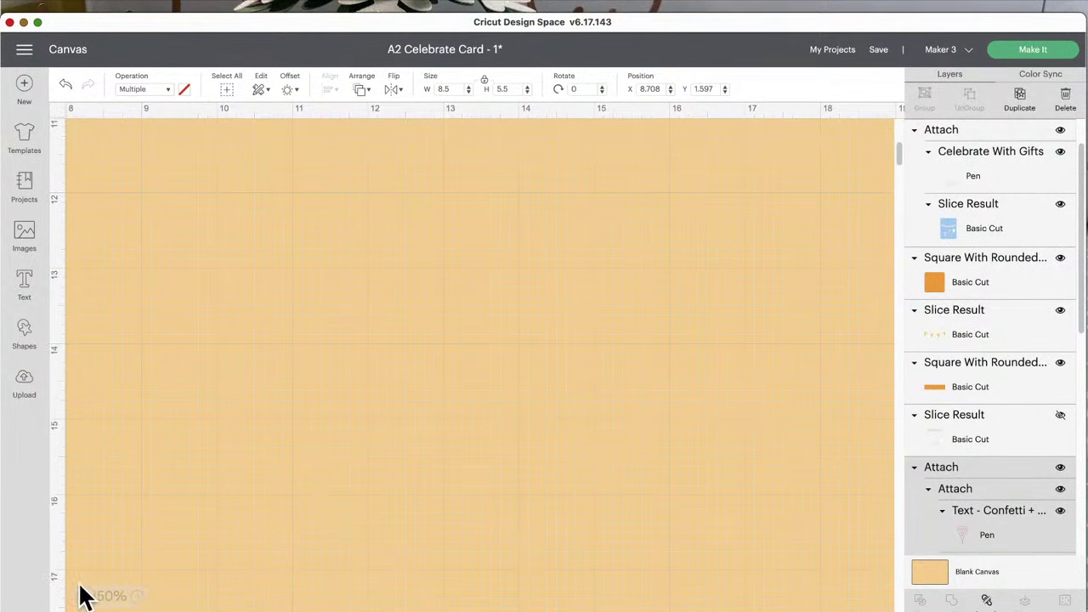
{"action": "left_click", "coordinate": [81, 596]}
{"action": "left_click", "coordinate": [81, 597]}
{"action": "left_click", "coordinate": [81, 597]}
{"action": "left_click", "coordinate": [80, 597]}
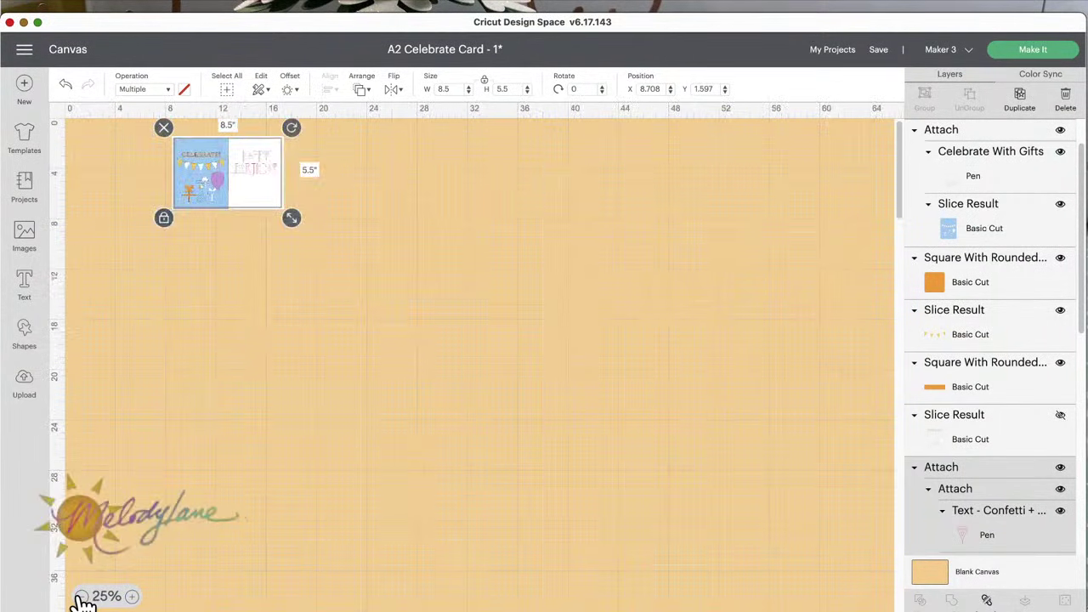
{"action": "left_click", "coordinate": [81, 597]}
{"action": "left_click", "coordinate": [132, 596]}
{"action": "left_click", "coordinate": [135, 597]}
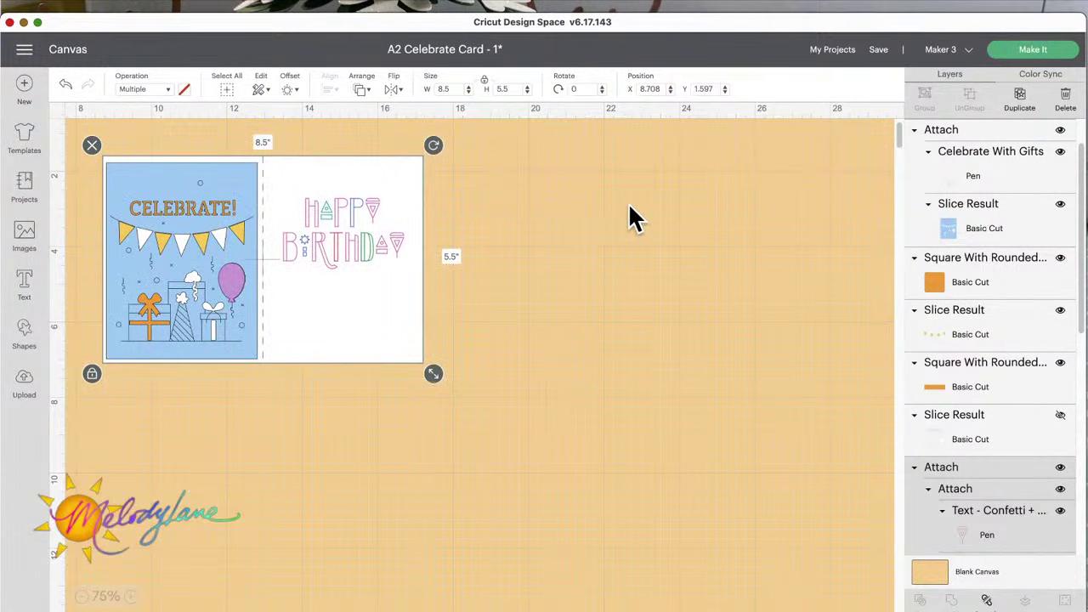
Step: Save the A2 Celebrate Card - 1 project and open the My Projects list
{"action": "left_click", "coordinate": [879, 50]}
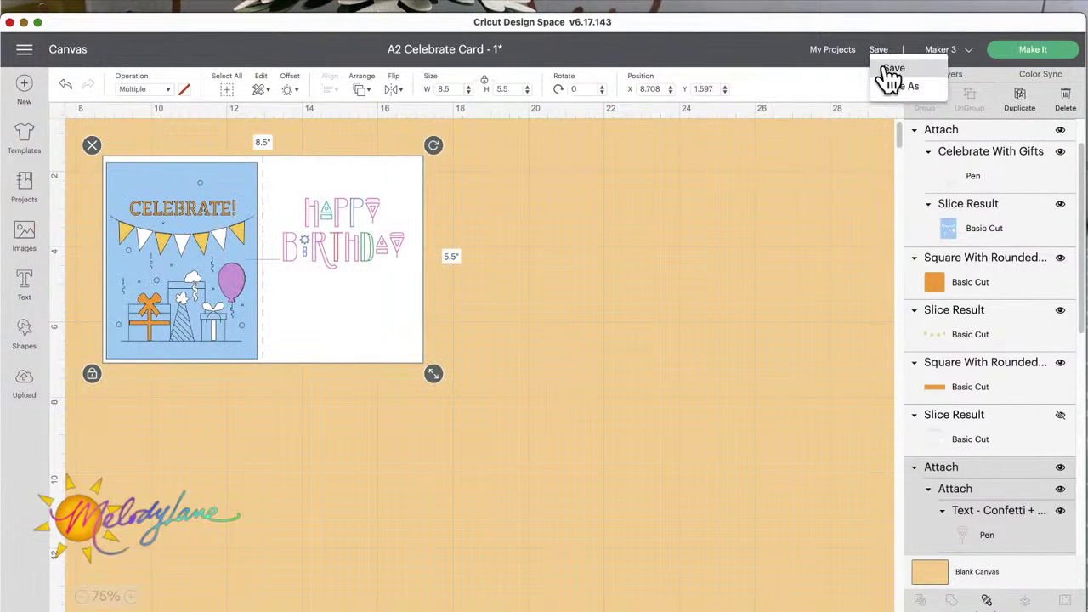
{"action": "left_click", "coordinate": [891, 70]}
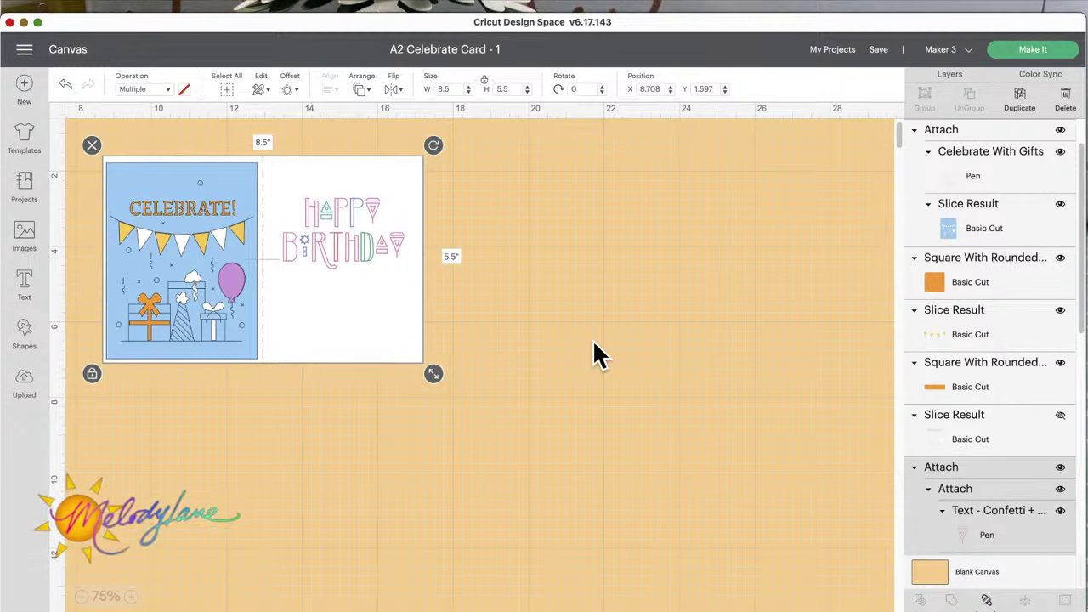
{"action": "left_click", "coordinate": [826, 54]}
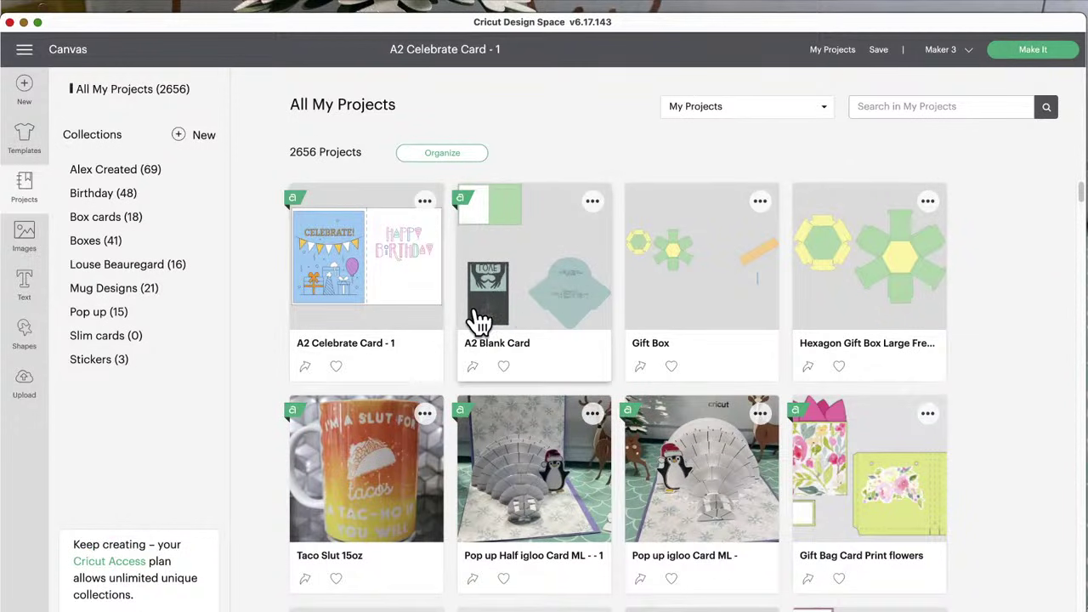
Step: Copy the A2 Celebrate Card - 1 project link, then return to the Canvas
{"action": "left_click", "coordinate": [306, 367]}
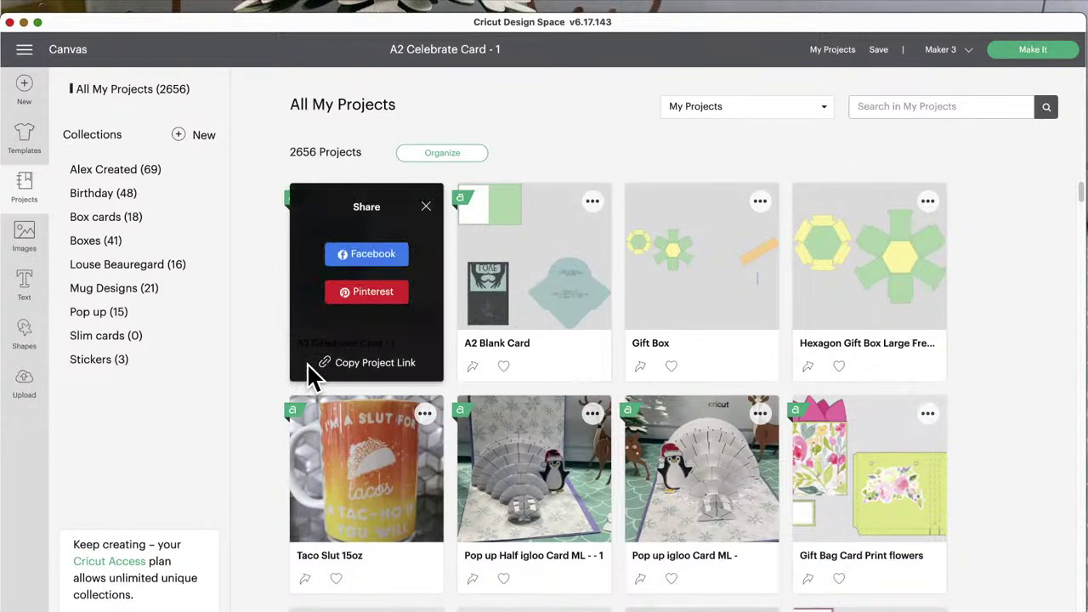
{"action": "left_click", "coordinate": [372, 371]}
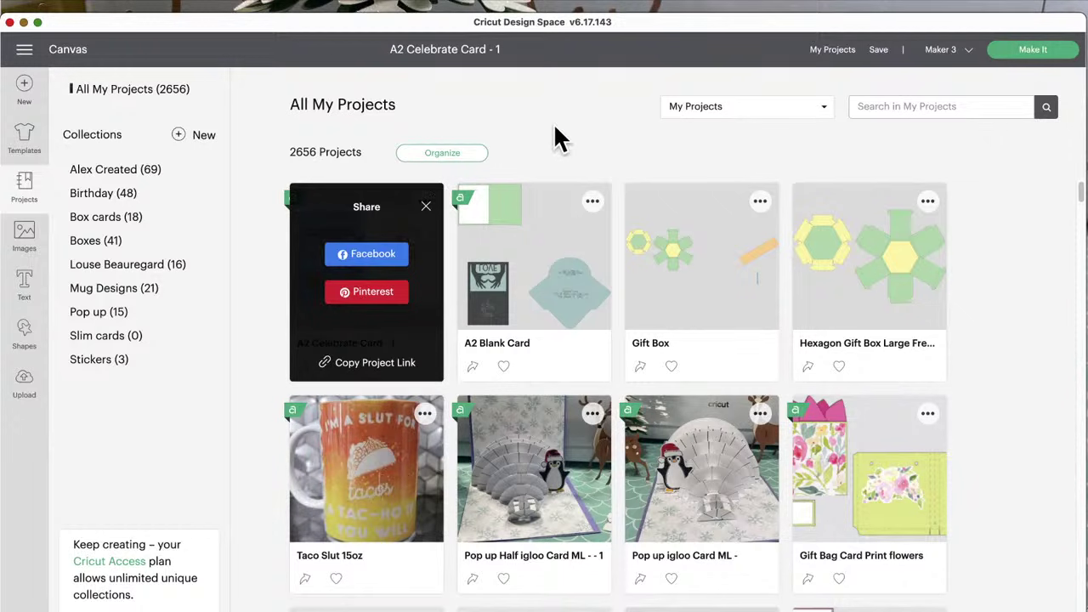
{"action": "left_click", "coordinate": [32, 183]}
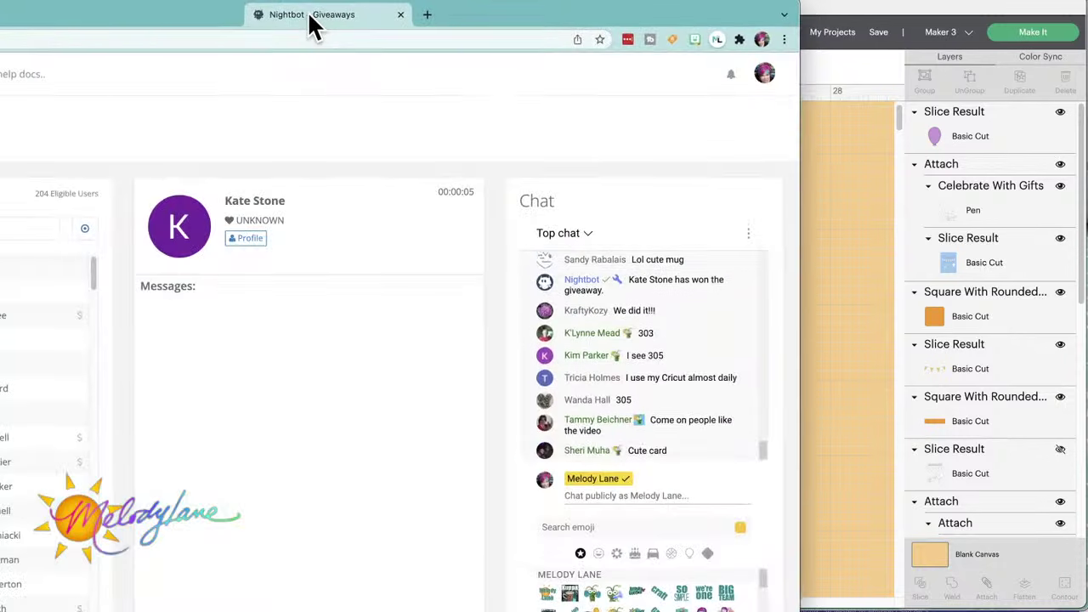
Step: Drag the Nightbot Giveaways window off the left edge of the screen
{"action": "left_click", "coordinate": [311, 25]}
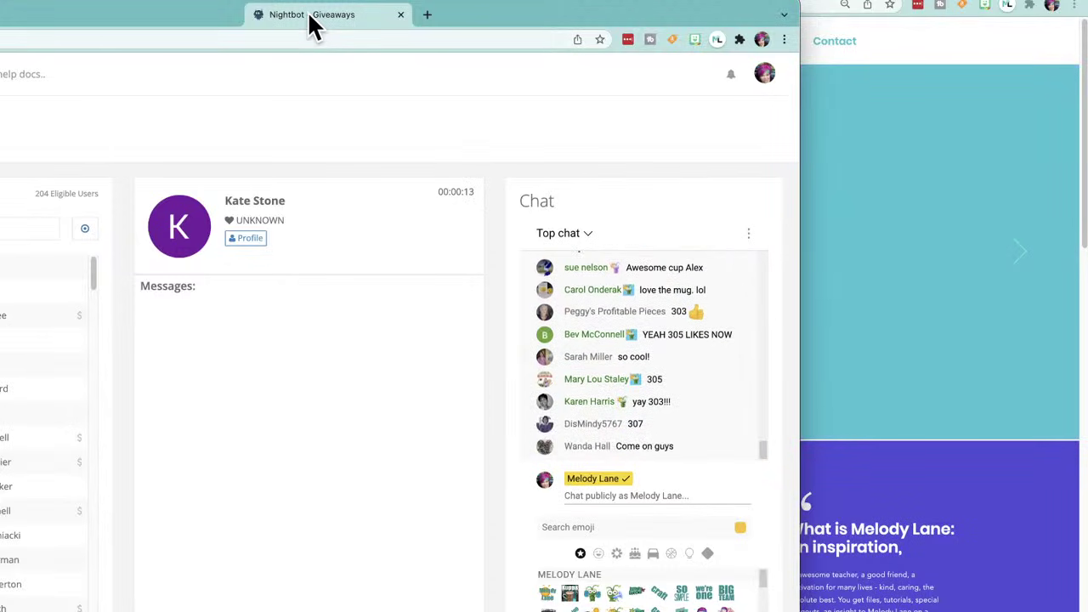
{"action": "left_click_drag", "start_coordinate": [311, 24], "coordinate": [0, 29]}
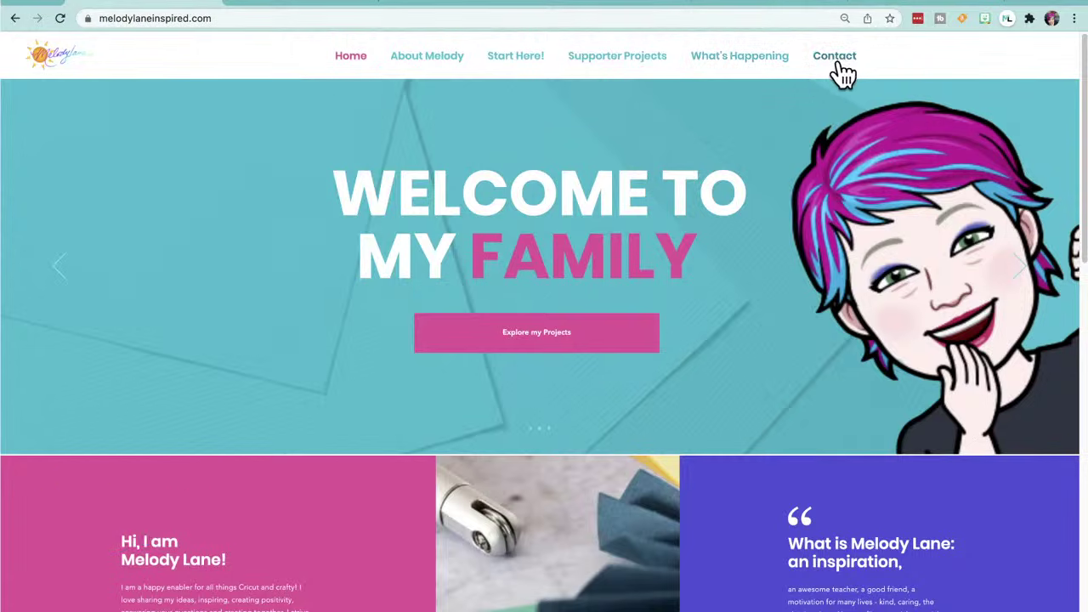
Step: Scroll the Melody Lane Inspired home page down to the Contact Me form
{"action": "scroll", "coordinate": [612, 313], "scroll_direction": "down", "scroll_amount": 6}
{"action": "scroll", "coordinate": [609, 307], "scroll_direction": "down", "scroll_amount": 7}
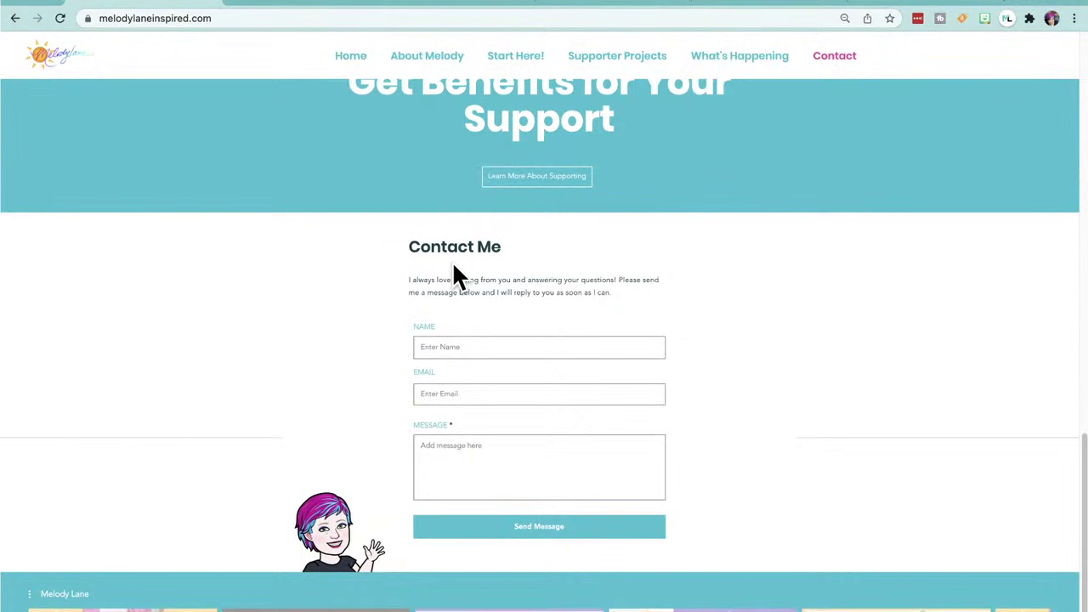
{"action": "scroll", "coordinate": [455, 276], "scroll_direction": "down", "scroll_amount": 1}
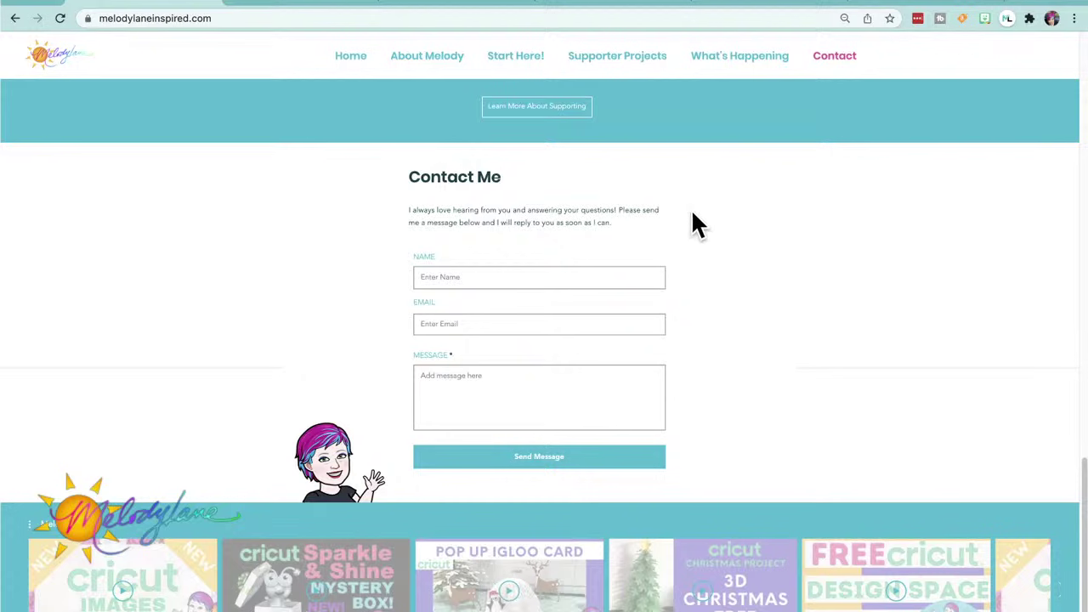
Step: Cancel a screen capture and move the Nightbot window back off screen
{"action": "key", "text": "super+shift+4"}
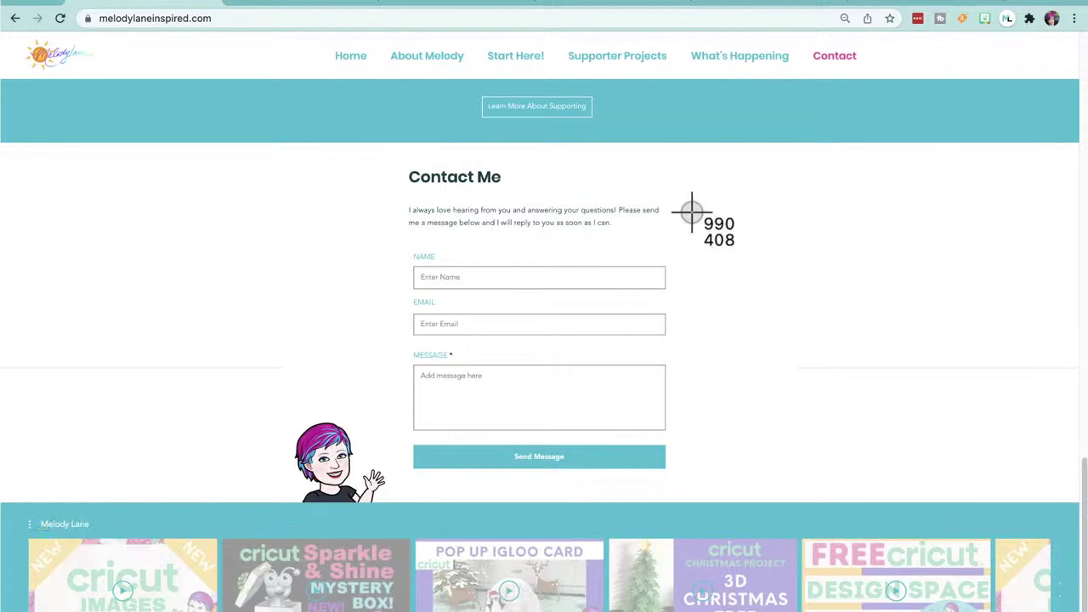
{"action": "key", "text": "Escape"}
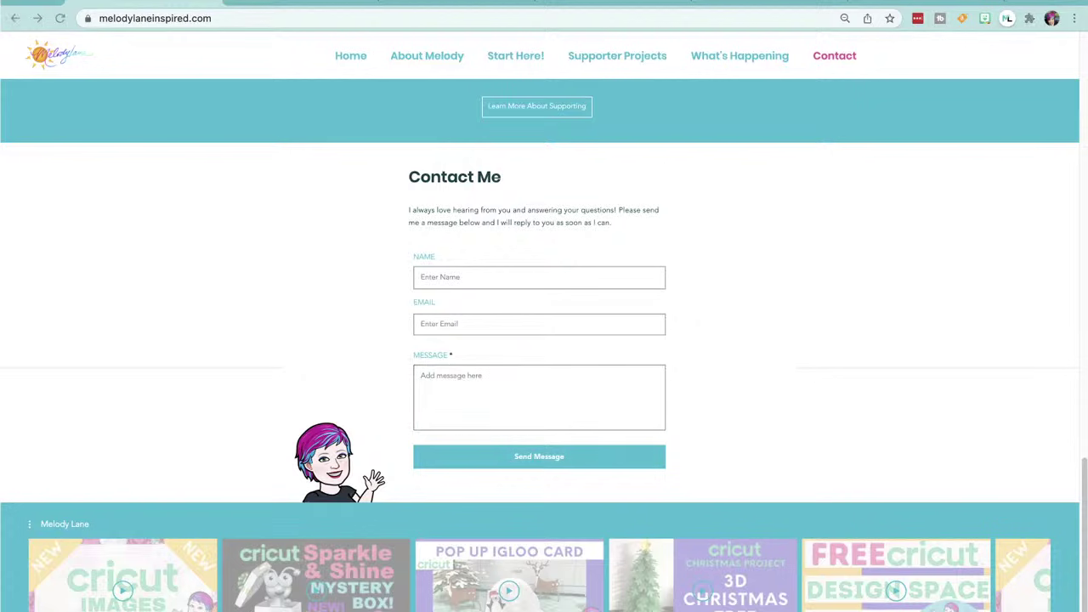
{"action": "key", "text": "super+grave"}
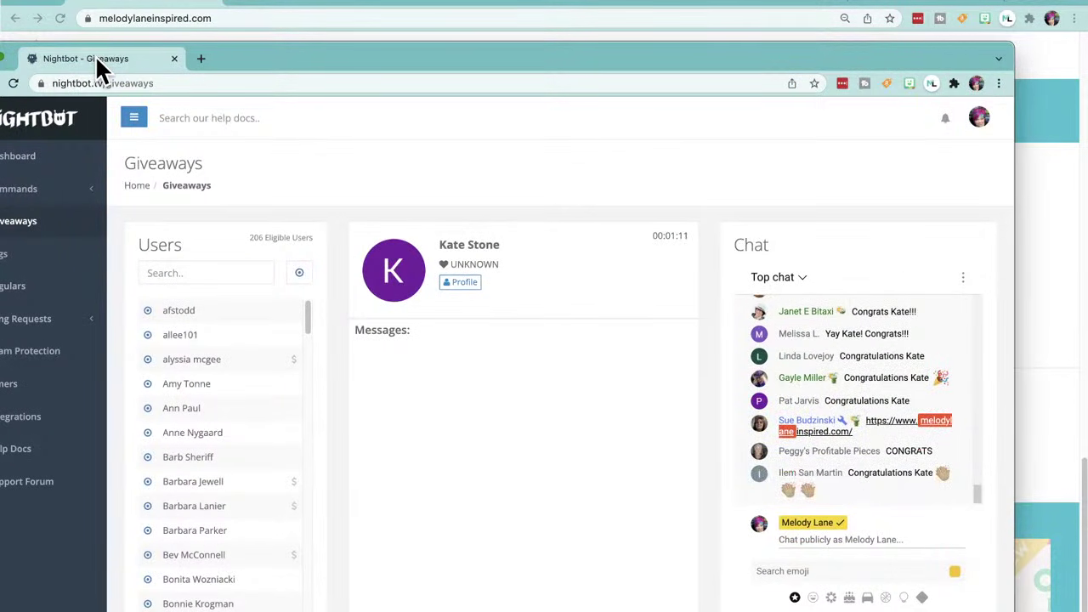
{"action": "left_click_drag", "start_coordinate": [95, 55], "coordinate": [0, 49]}
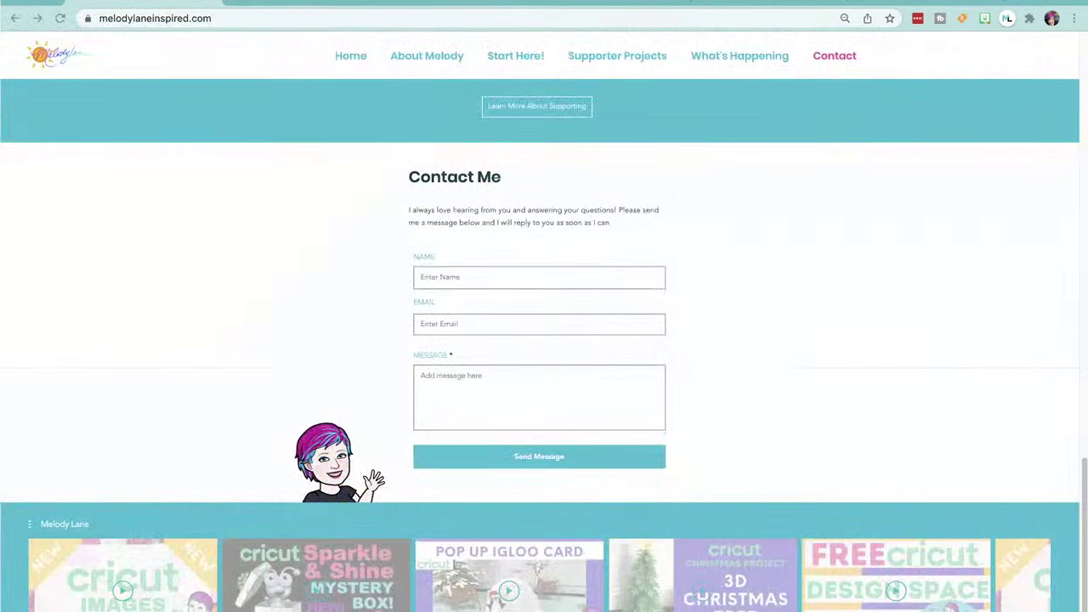